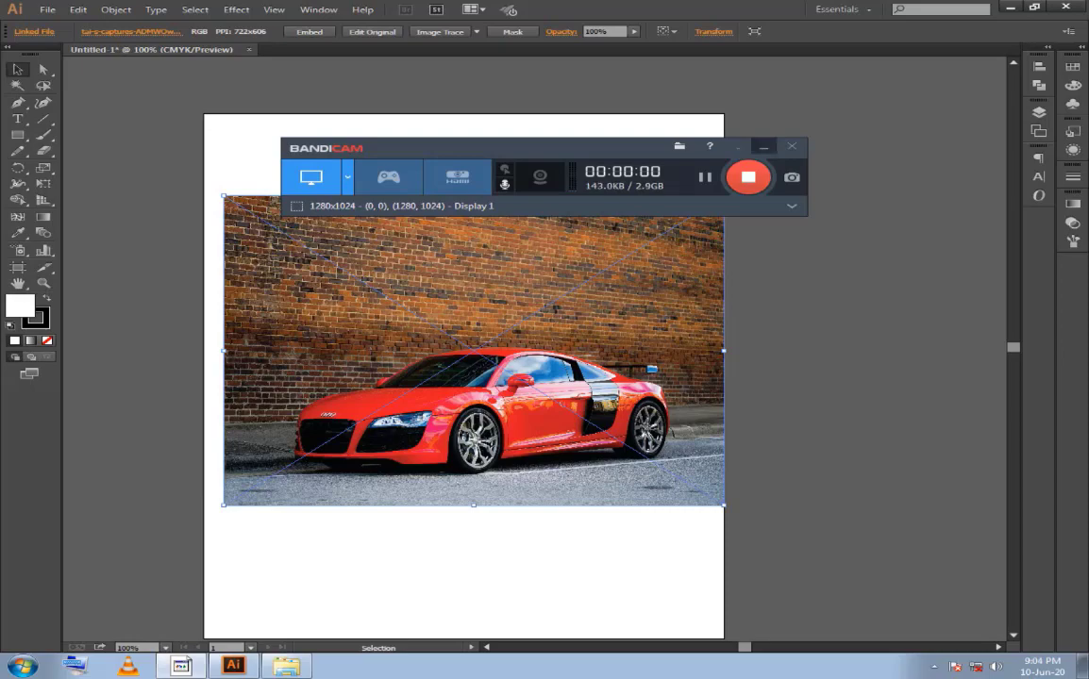
Nudge the red car photo slightly left on the artboard, then reselect it for embedding.
left_click(765, 146)
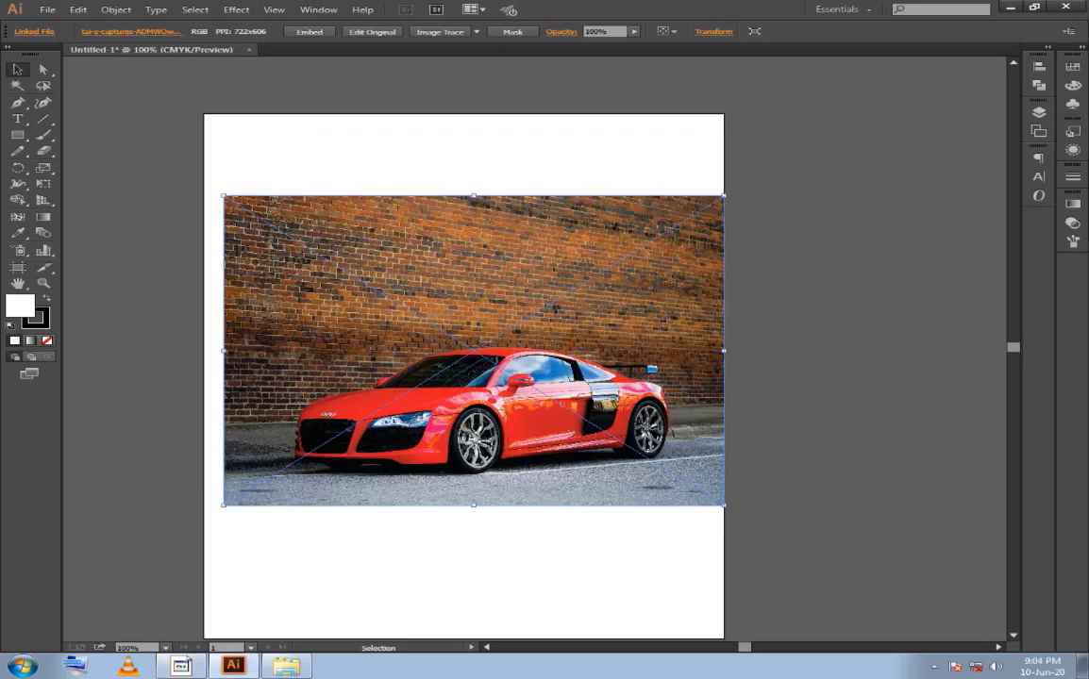
left_click_drag(566, 328, 558, 328)
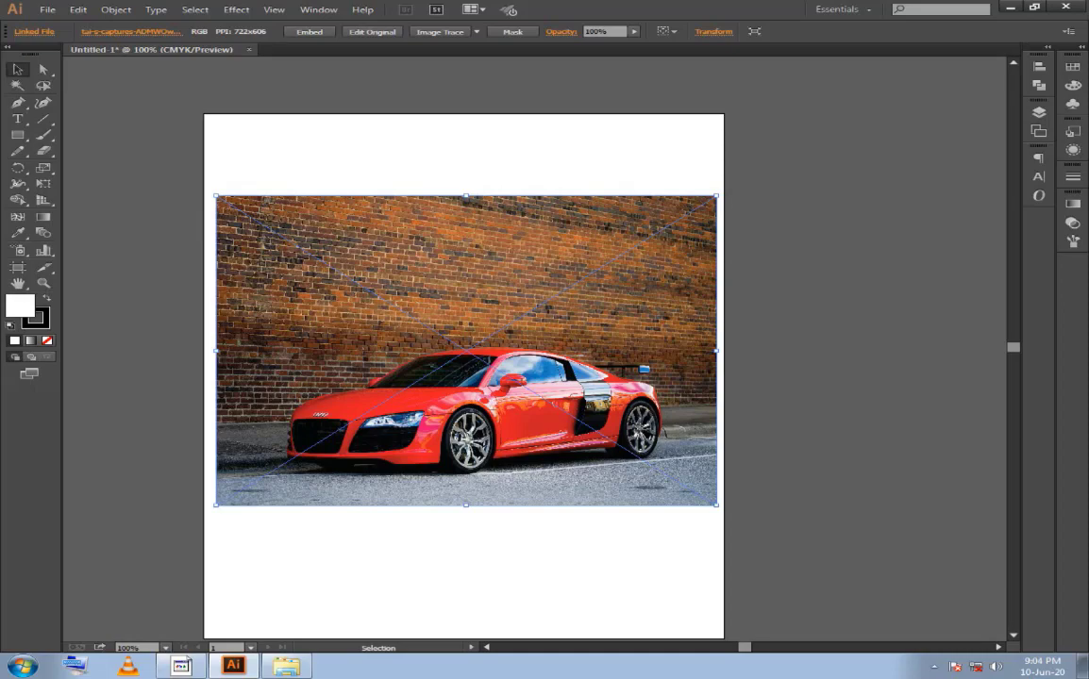
key("ctrl+shift+a")
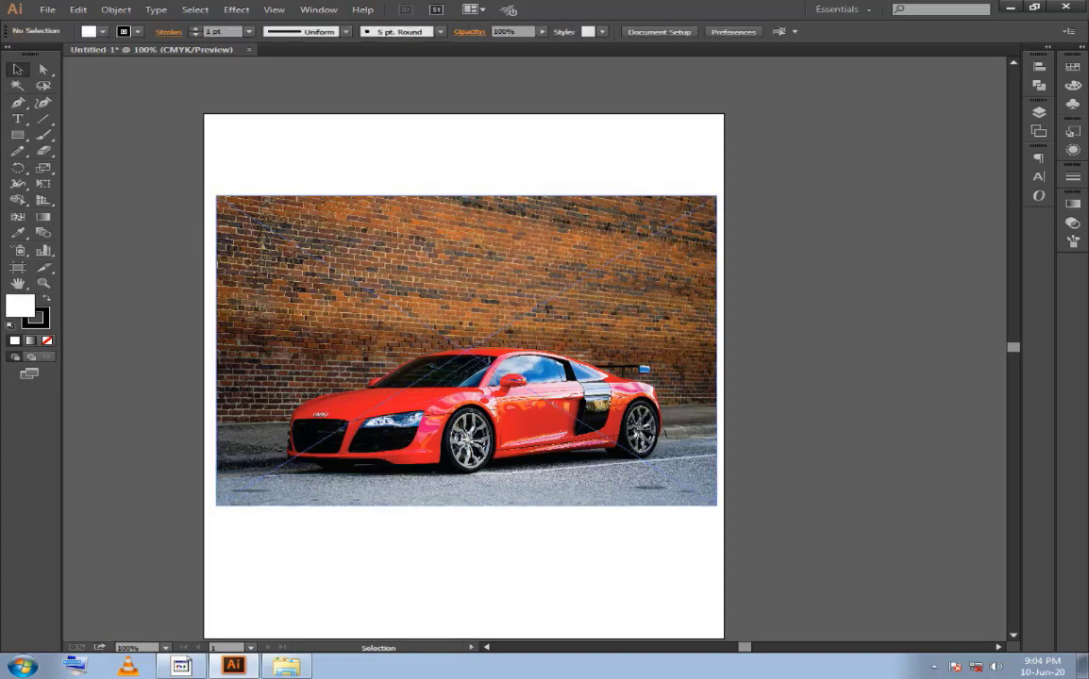
key("ctrl+a")
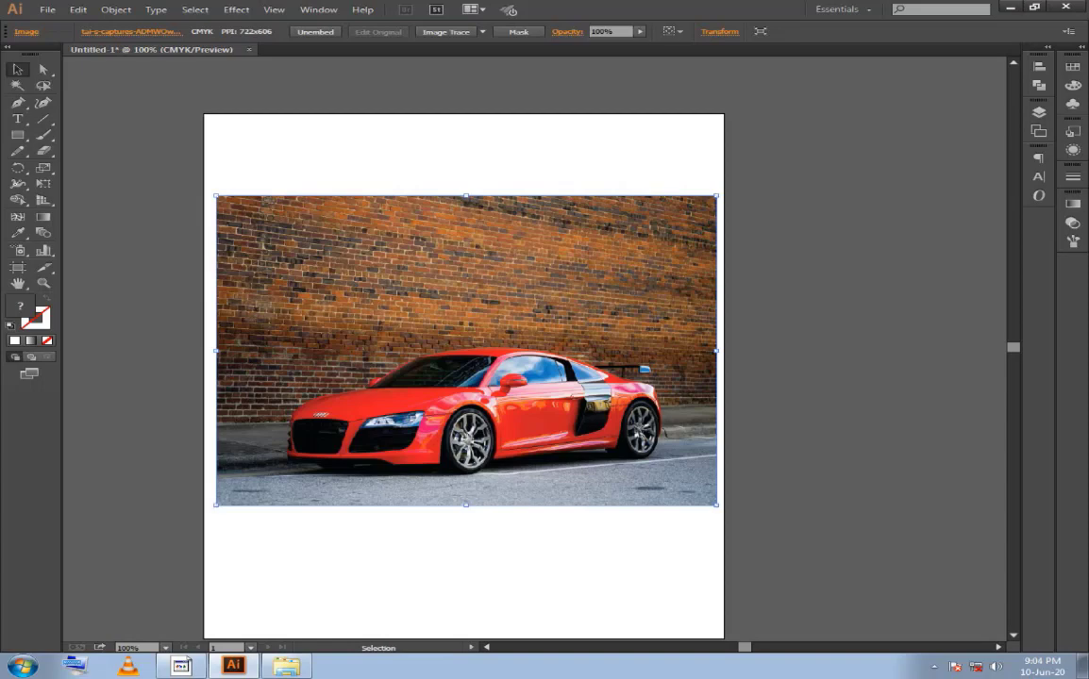
Add Layer 2 above the locked photo layer, set the fill to none, and show the Color panel.
key("F7")
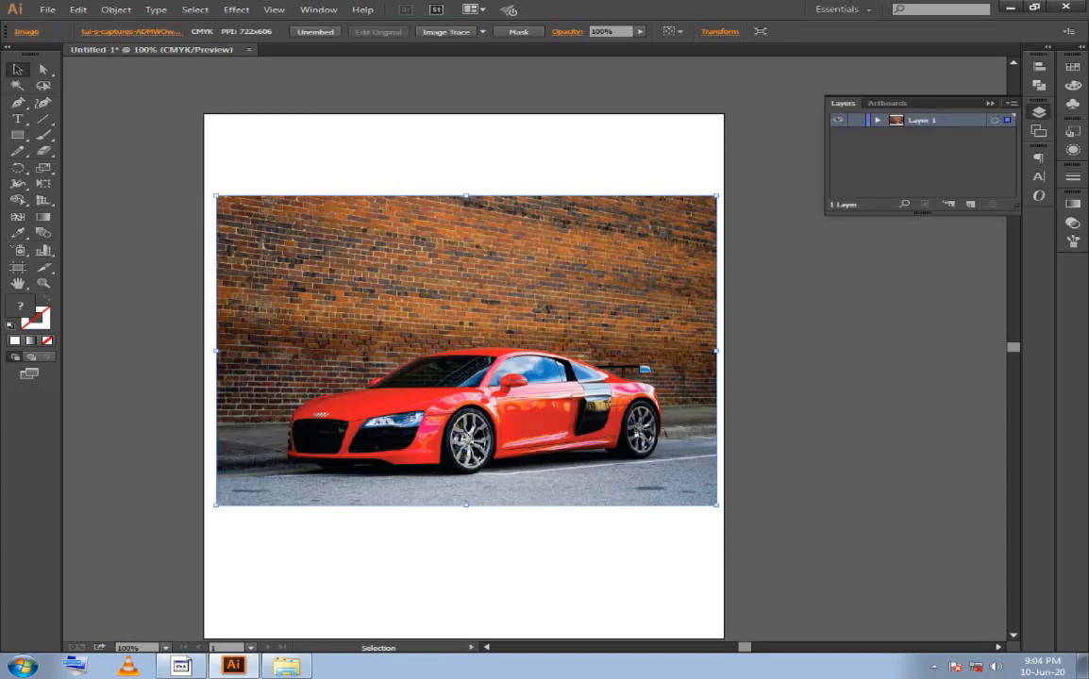
left_click(816, 183)
left_click(947, 204)
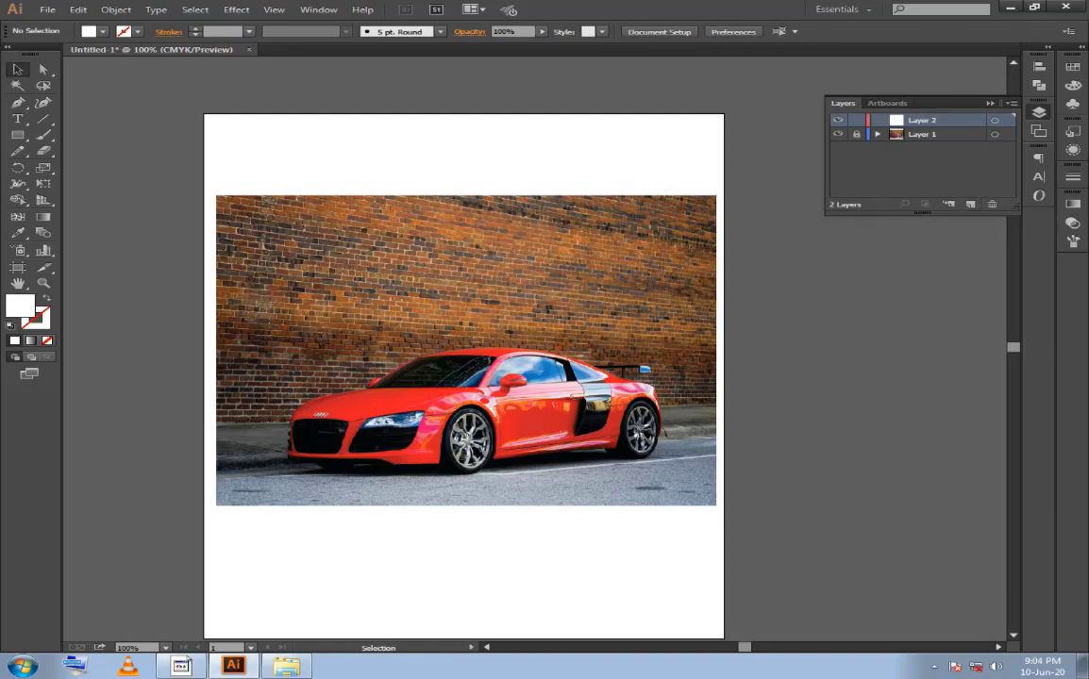
key("shift+x")
key("F6")
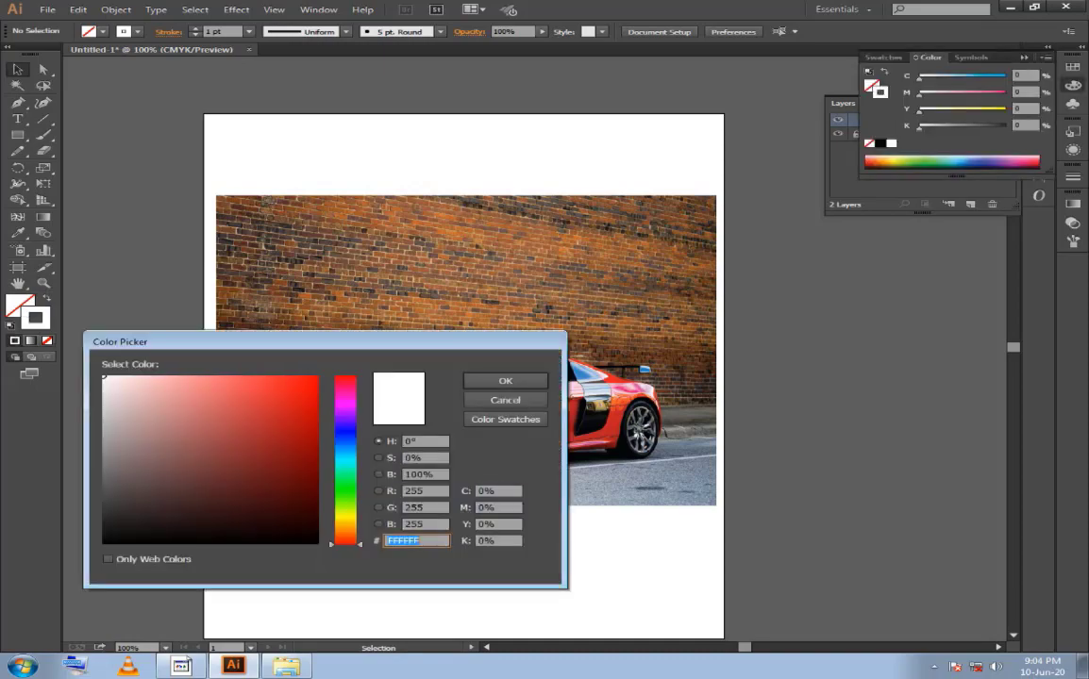
Choose a bright yellow stroke colour in the Color Picker.
left_click(345, 517)
left_click(284, 378)
mouse_move(284, 378)
left_mouse_down()
mouse_move(273, 374)
mouse_move(316, 381)
left_mouse_up()
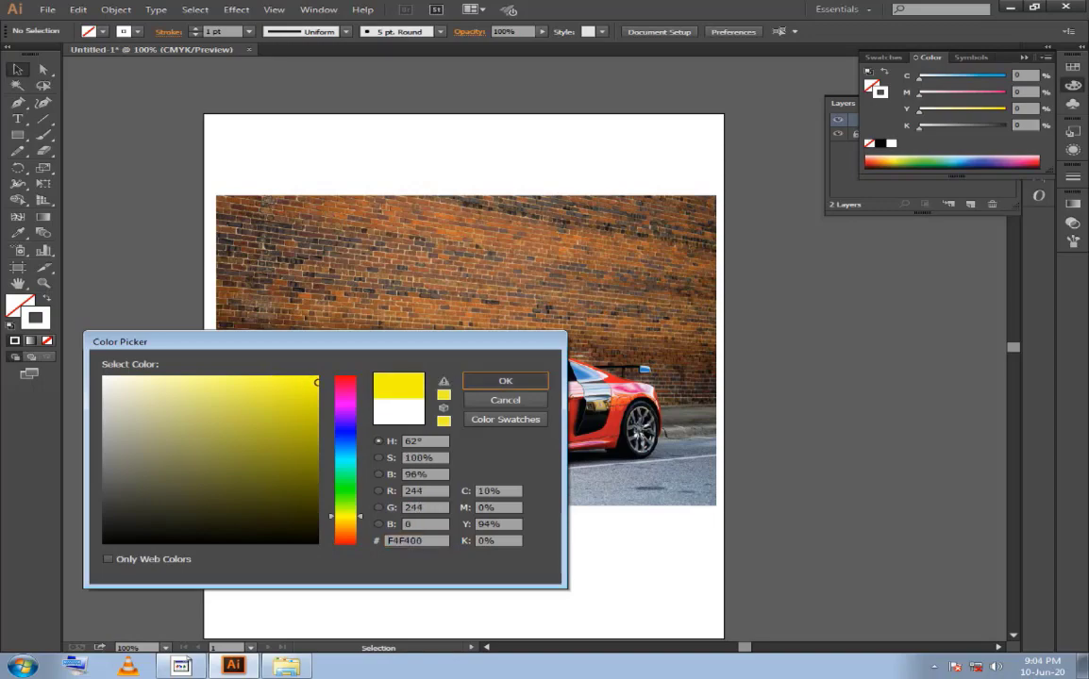
key("Return")
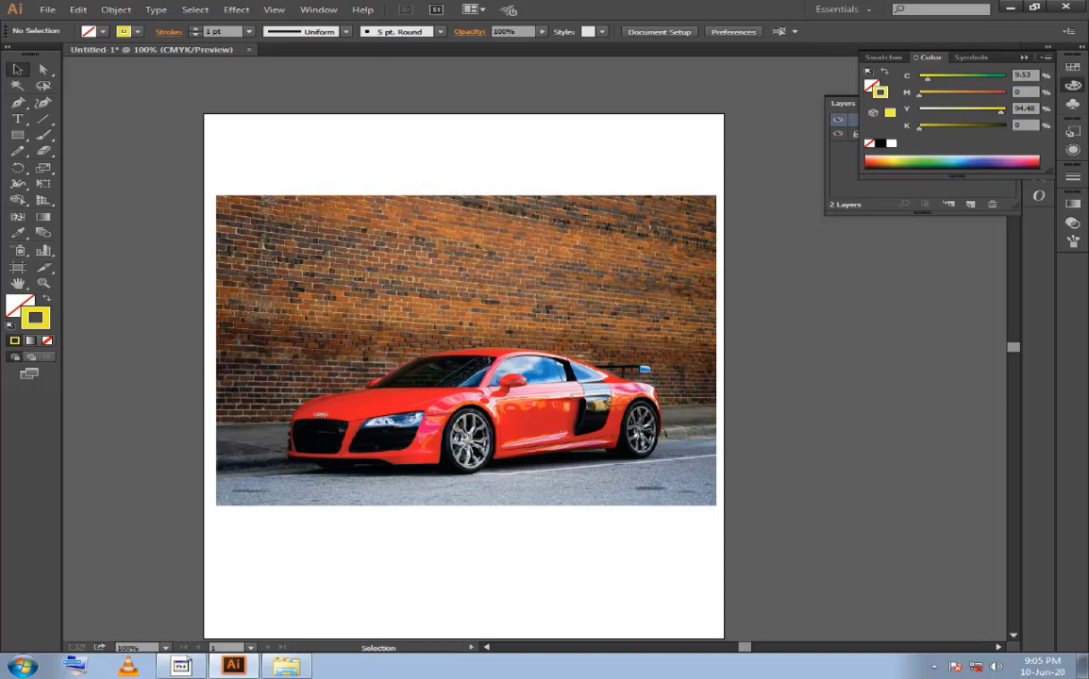
Change the stroke to a deeper yellow (C 20, M 8, Y 100) and collapse the Color panel.
double_click(35, 319)
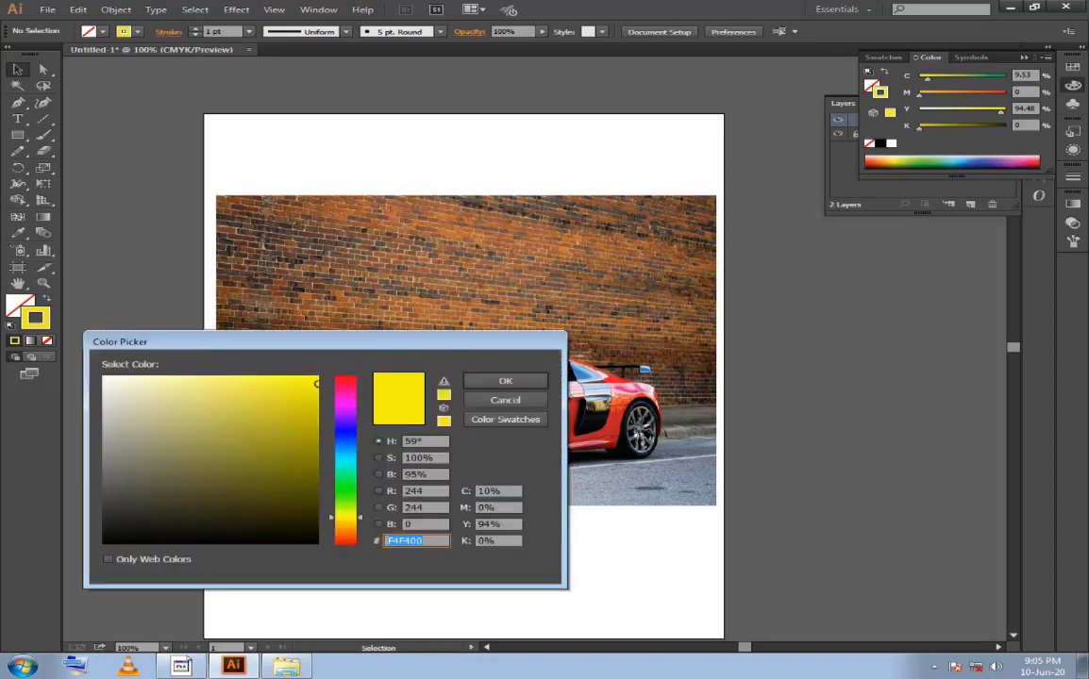
left_click(315, 413)
left_click(316, 385)
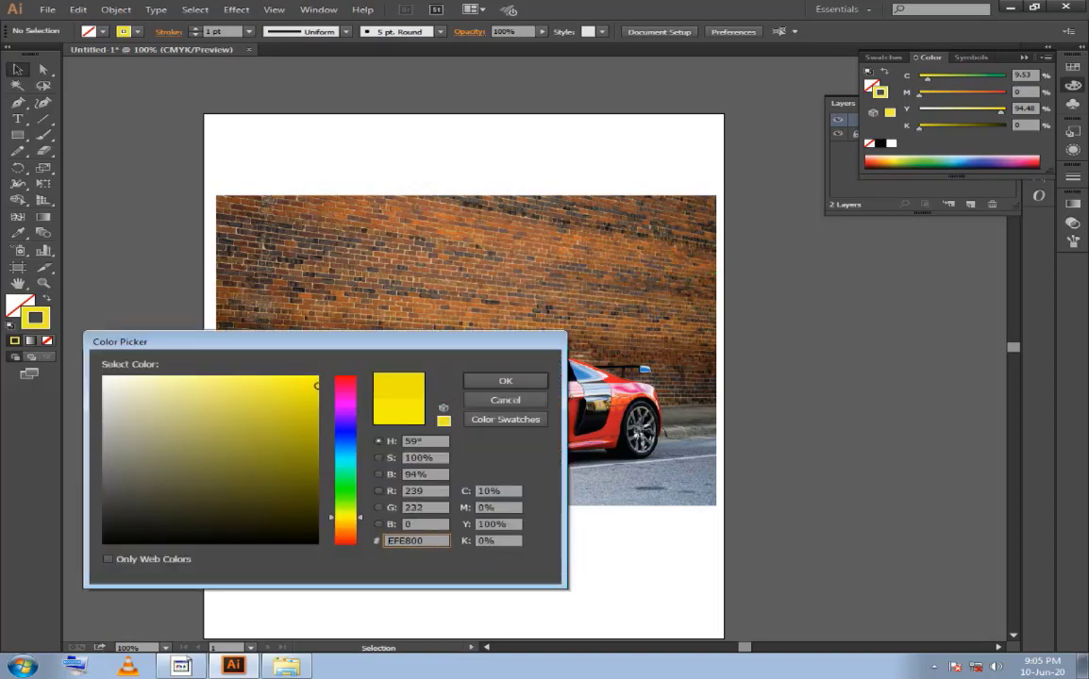
left_click(316, 404)
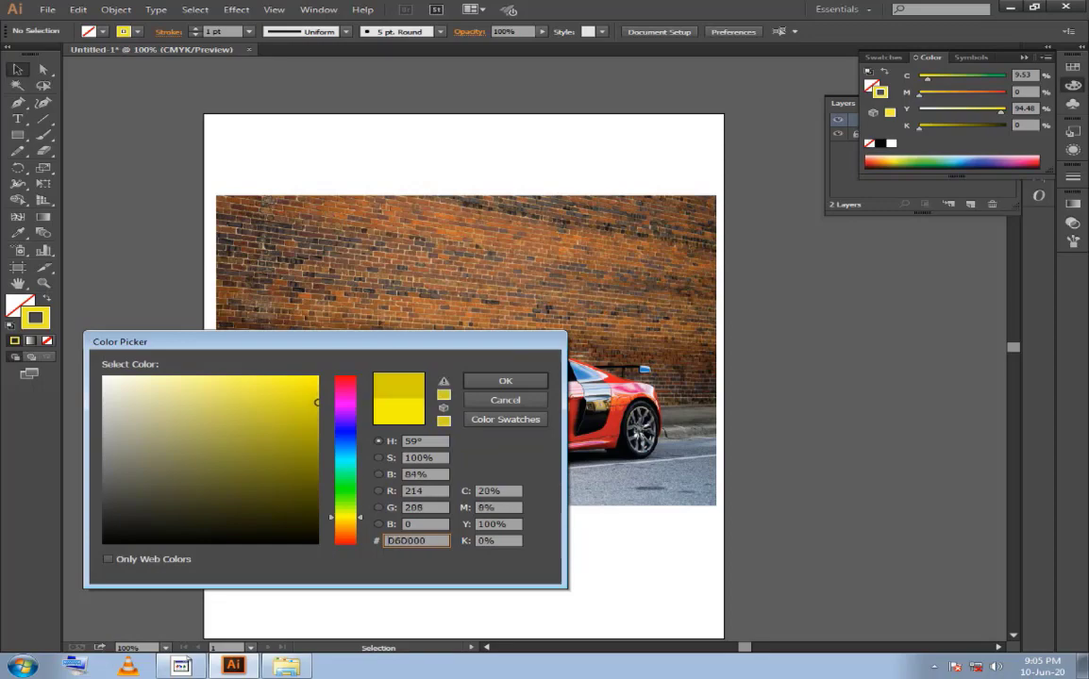
key("Return")
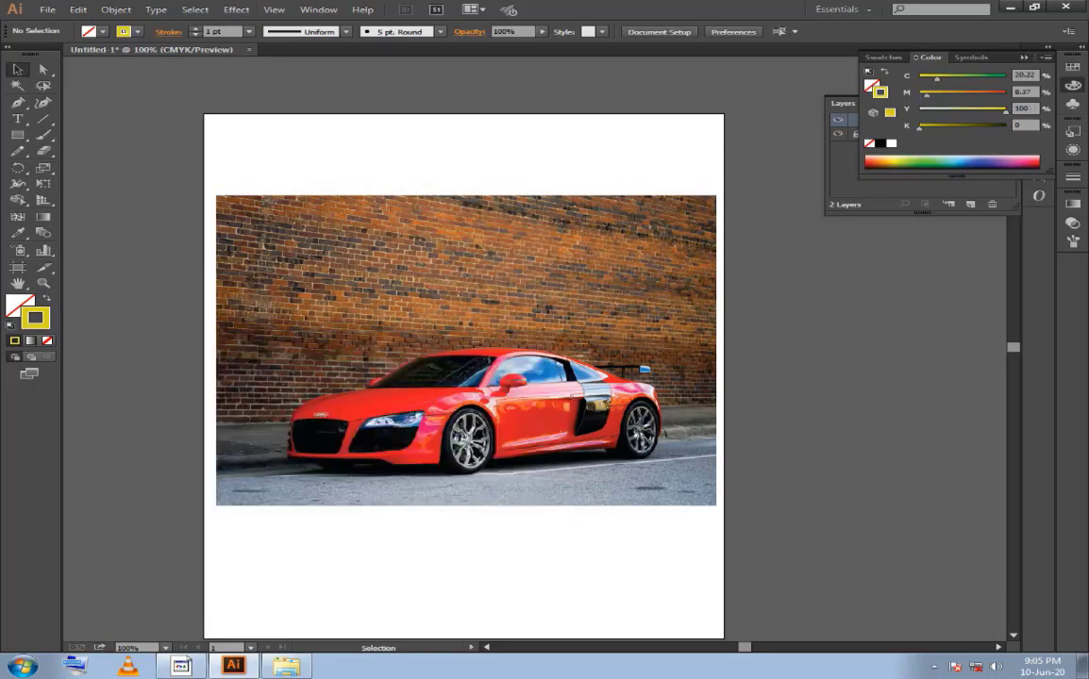
key("F7")
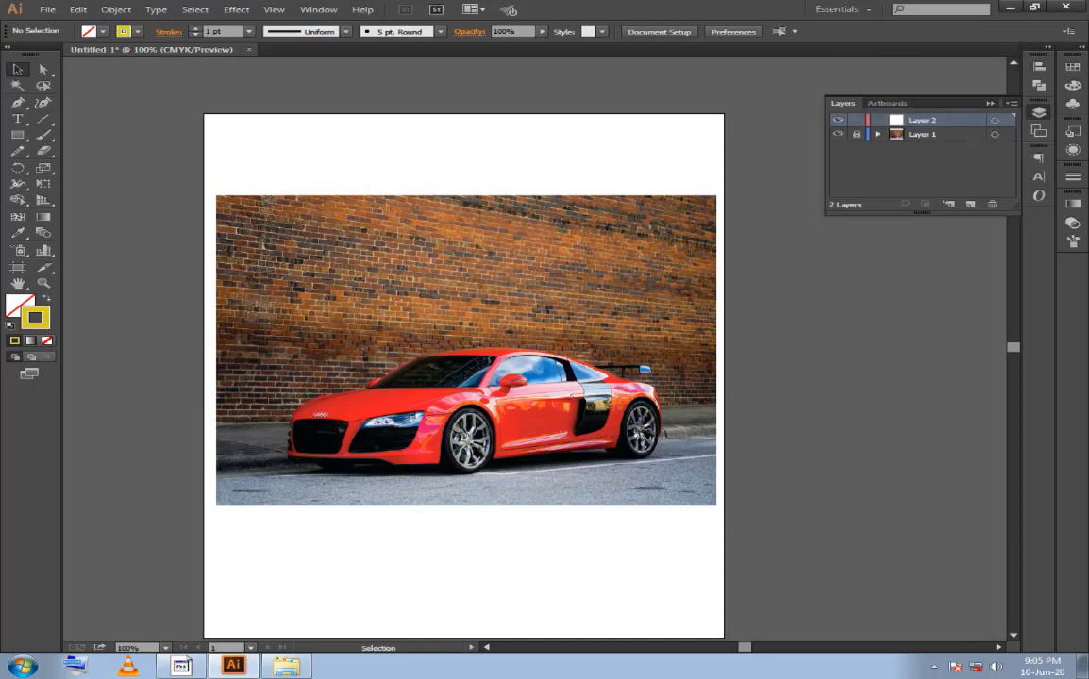
double_click(954, 120)
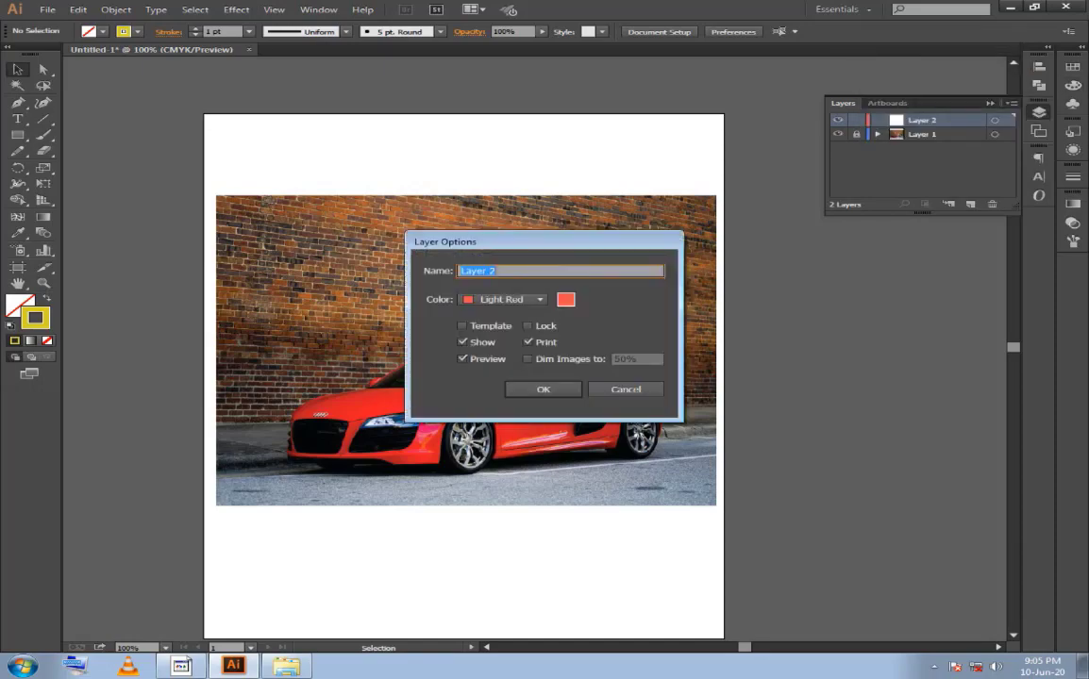
left_click(502, 299)
left_click(511, 311)
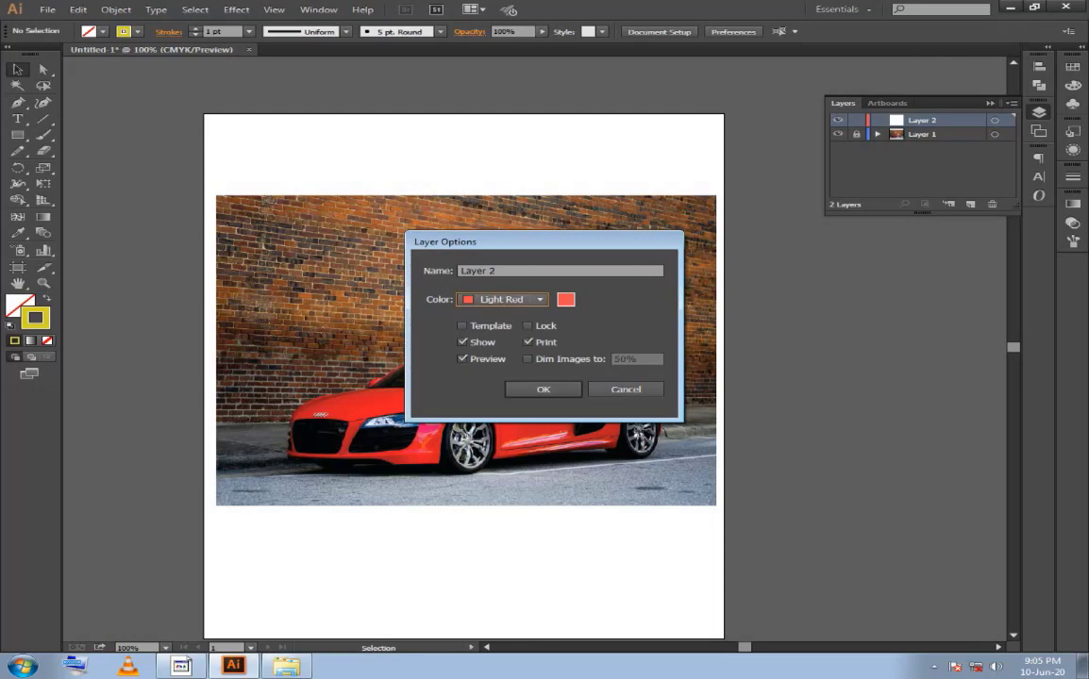
left_click(502, 299)
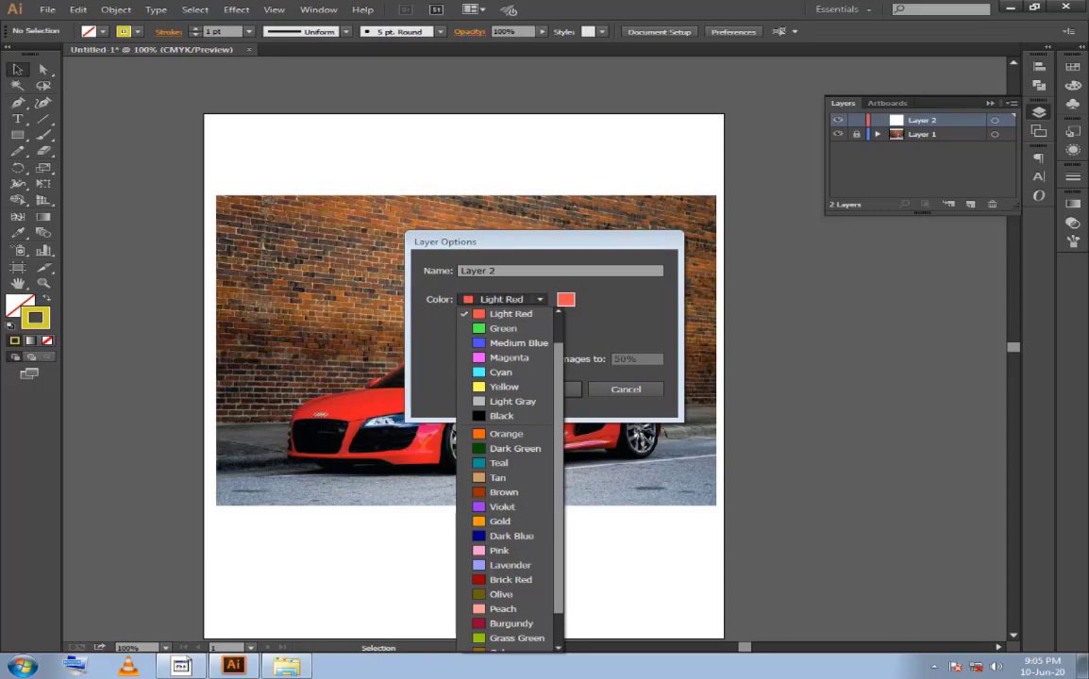
key("Escape")
left_click(545, 389)
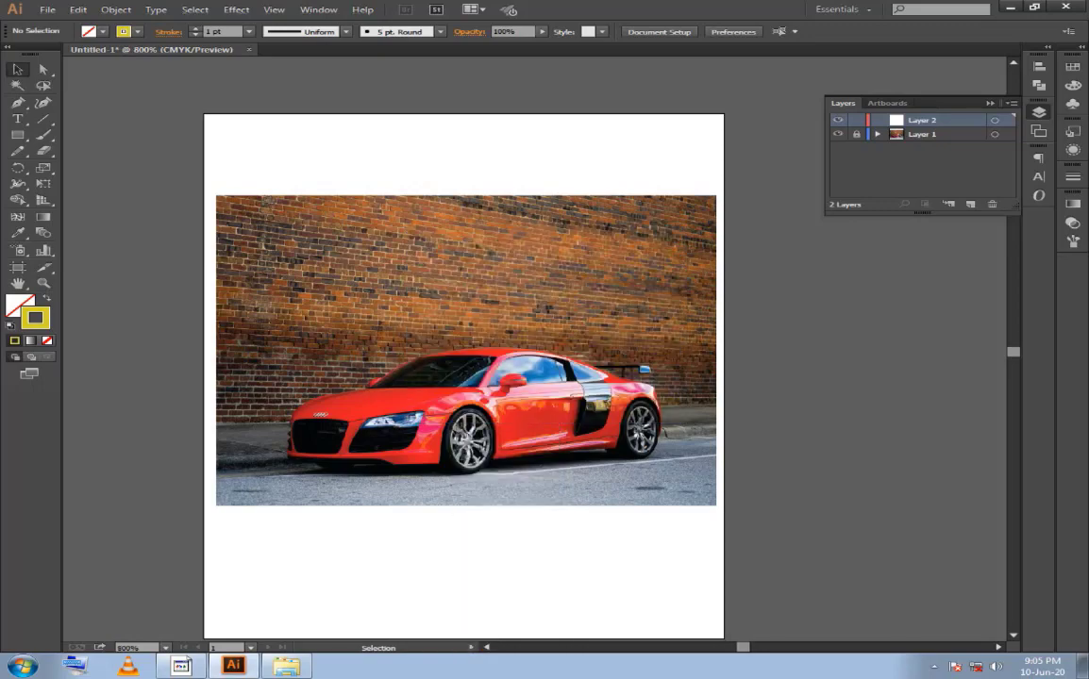
Zoom to 1600% on the grille's left edge with the Pen tool active.
scroll(469, 439, "up", 5)
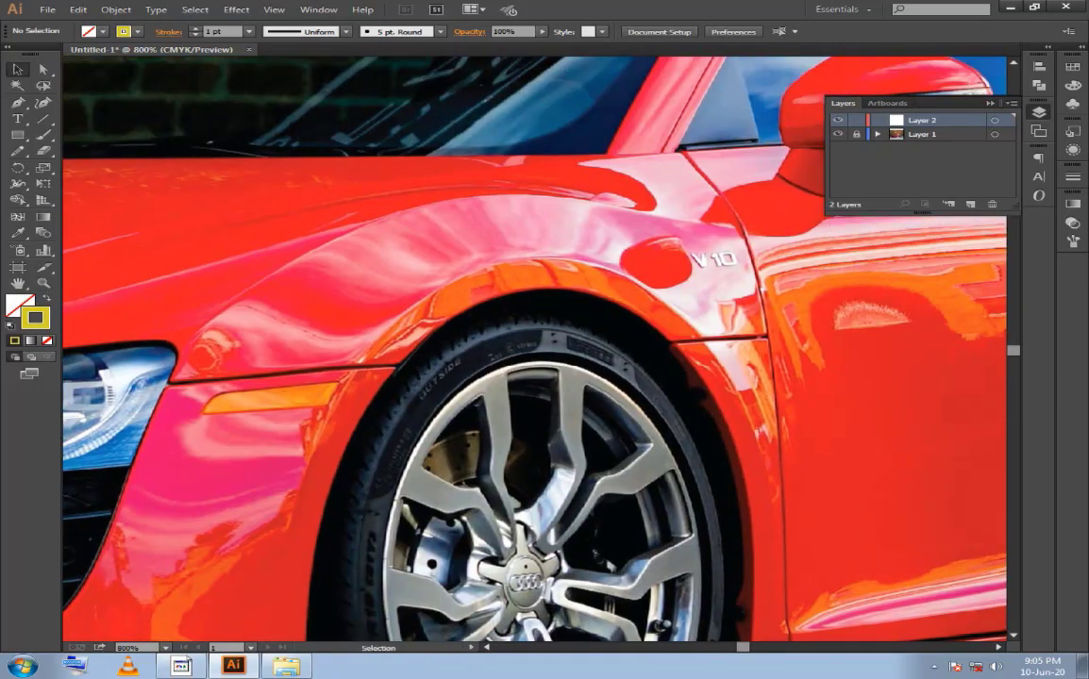
scroll(534, 350, "left", 3)
scroll(533, 349, "left", 5)
scroll(533, 349, "left", 2)
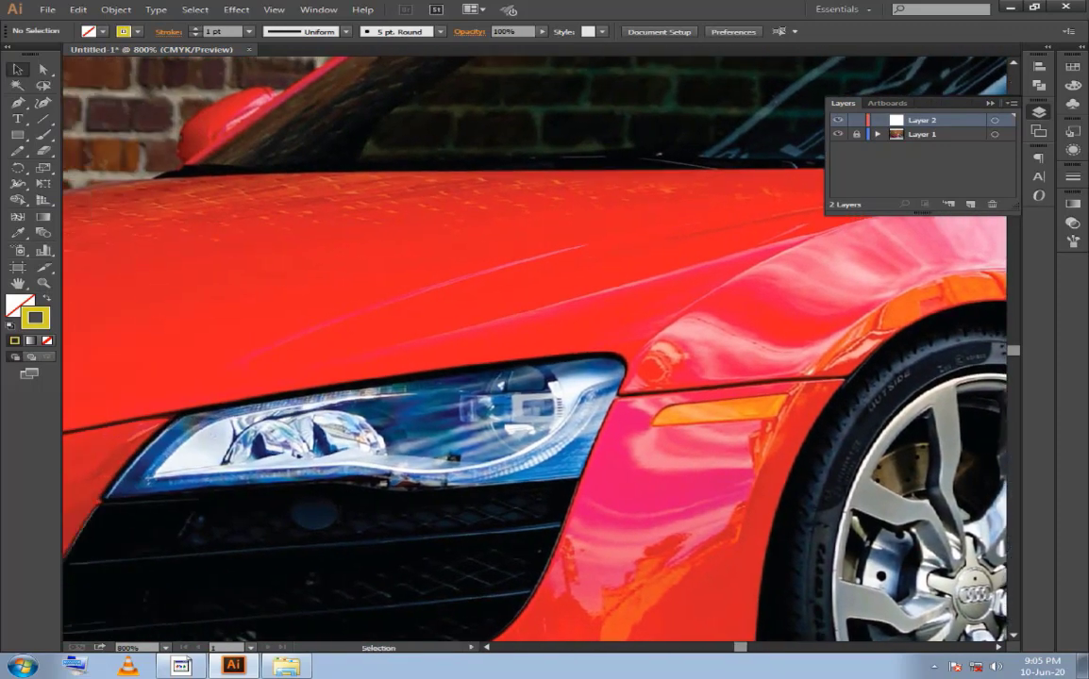
scroll(533, 349, "down", 1)
scroll(533, 349, "left", 10)
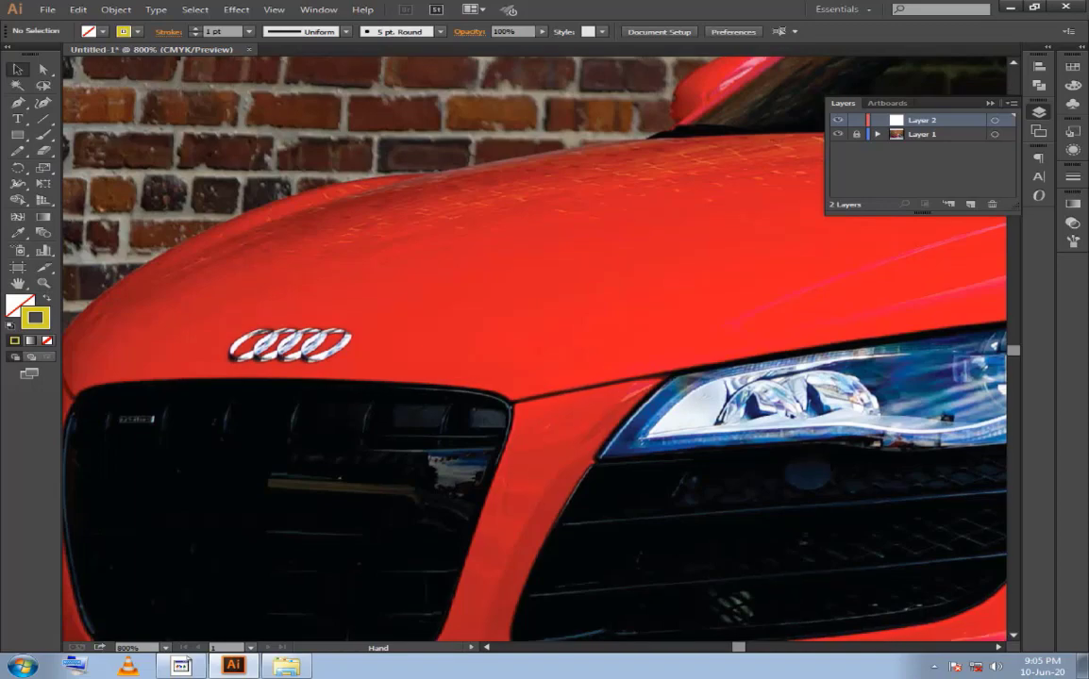
scroll(533, 350, "left", 6)
scroll(534, 350, "down", 1)
scroll(534, 349, "up", 1)
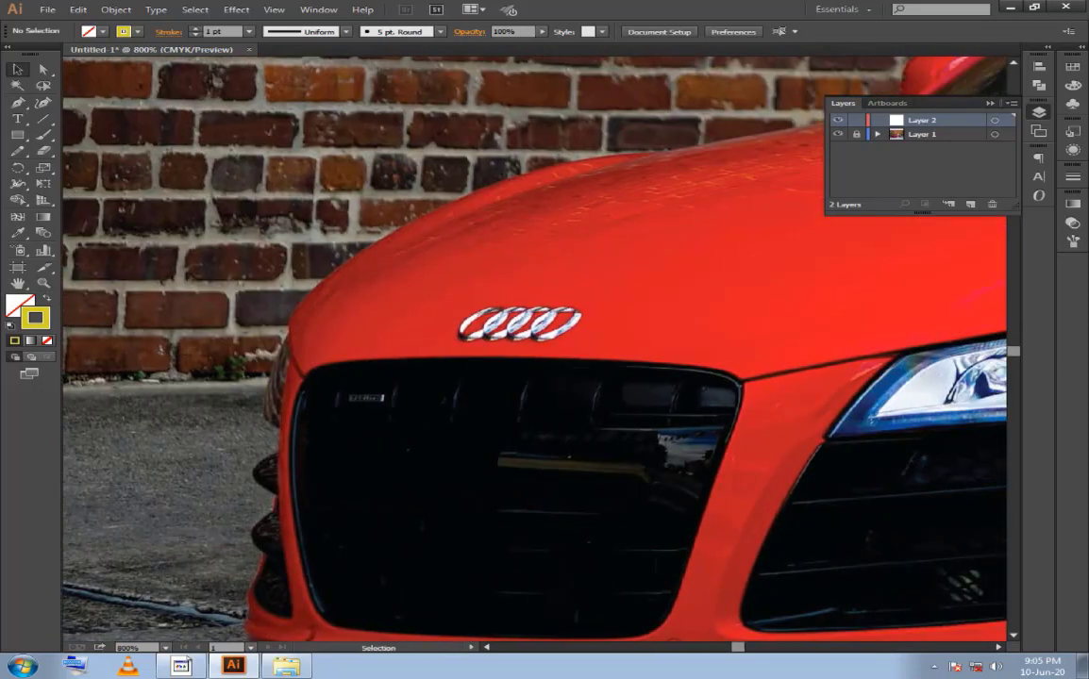
key("p")
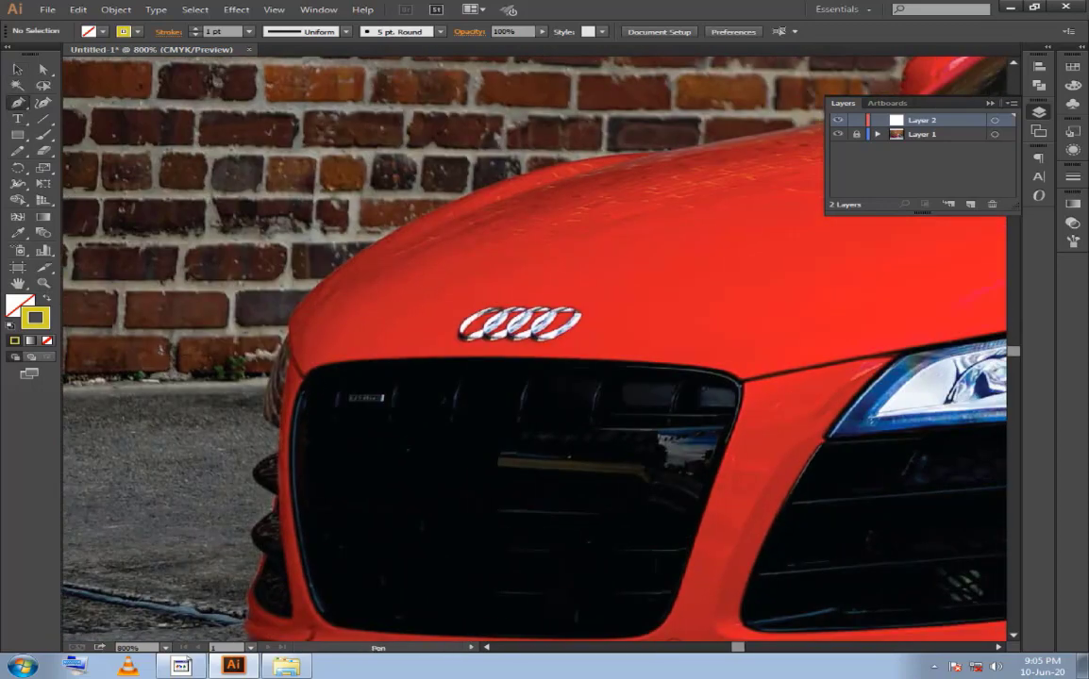
scroll(316, 478, "up", 2)
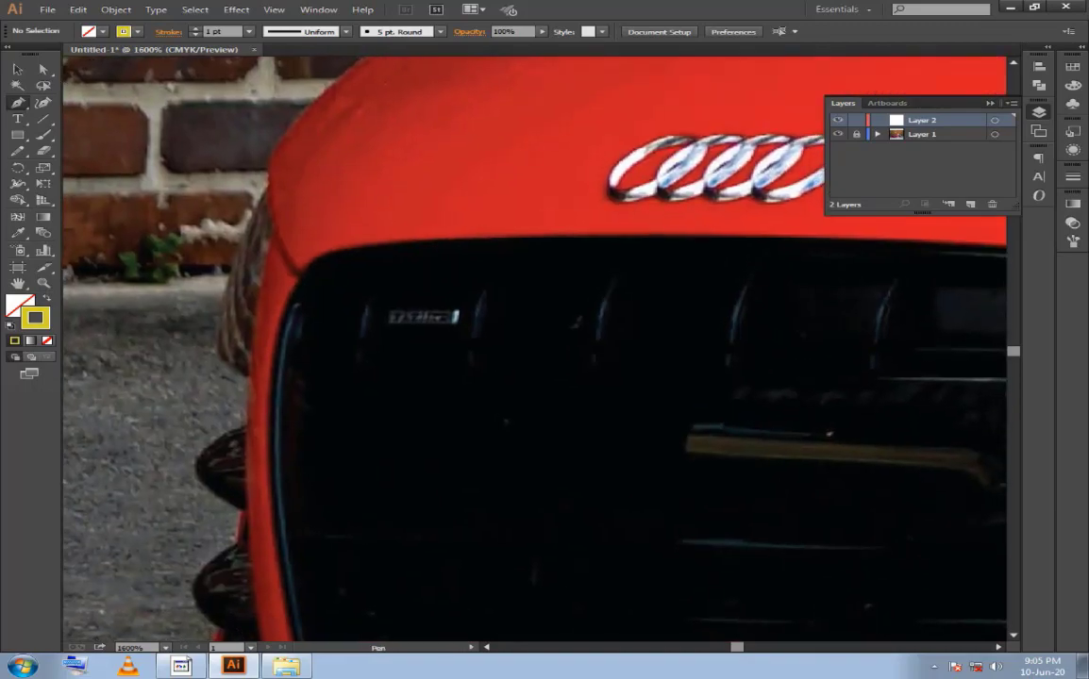
Start a pen path up the grille's left edge, curving onto its top edge.
left_click(273, 412)
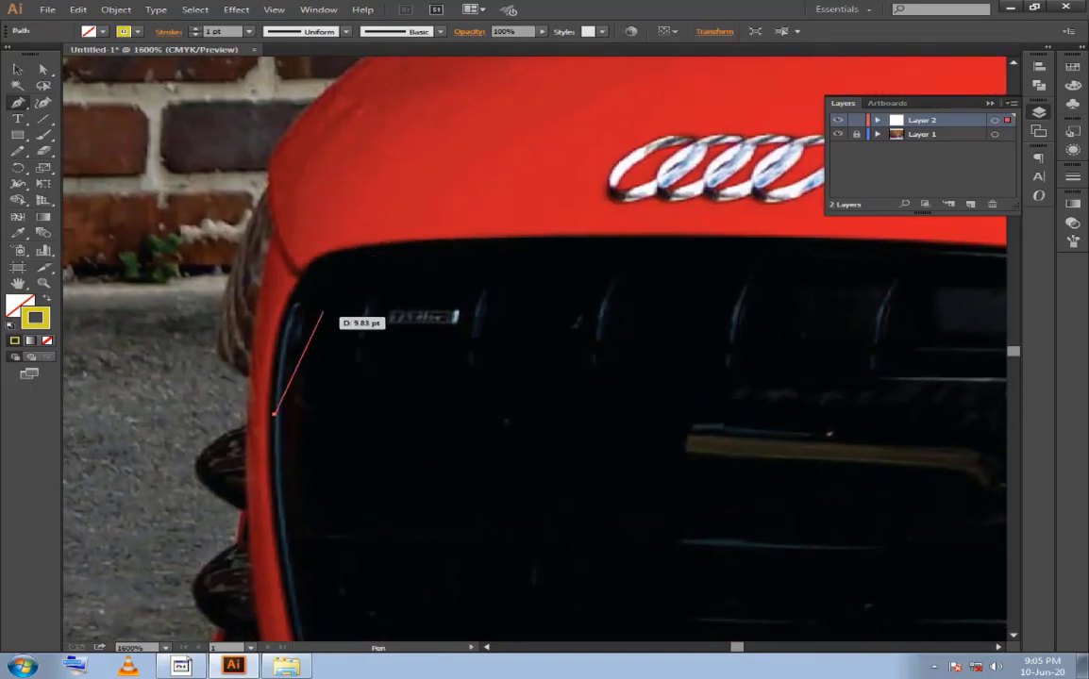
left_click_drag(299, 284, 328, 228)
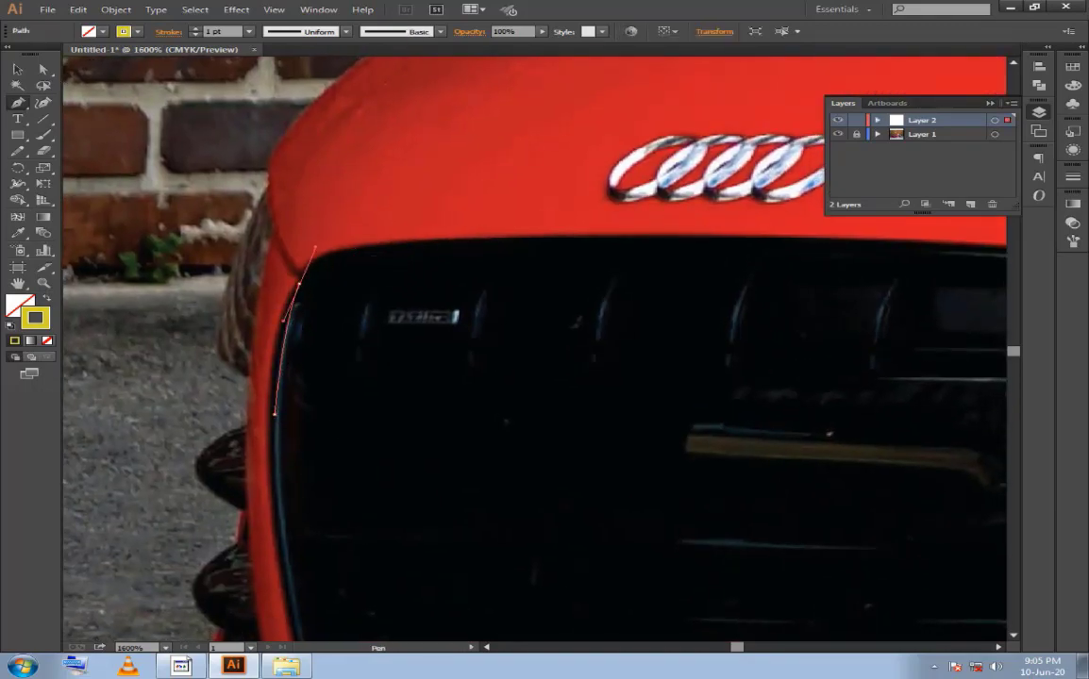
left_click(299, 284)
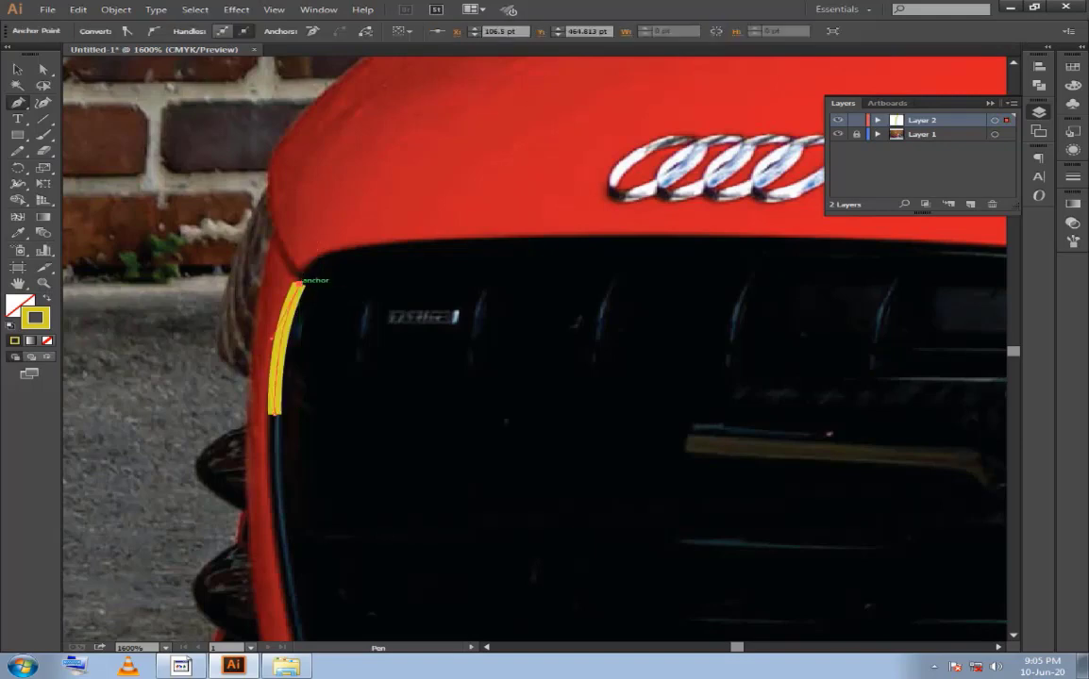
left_click_drag(453, 242, 594, 248)
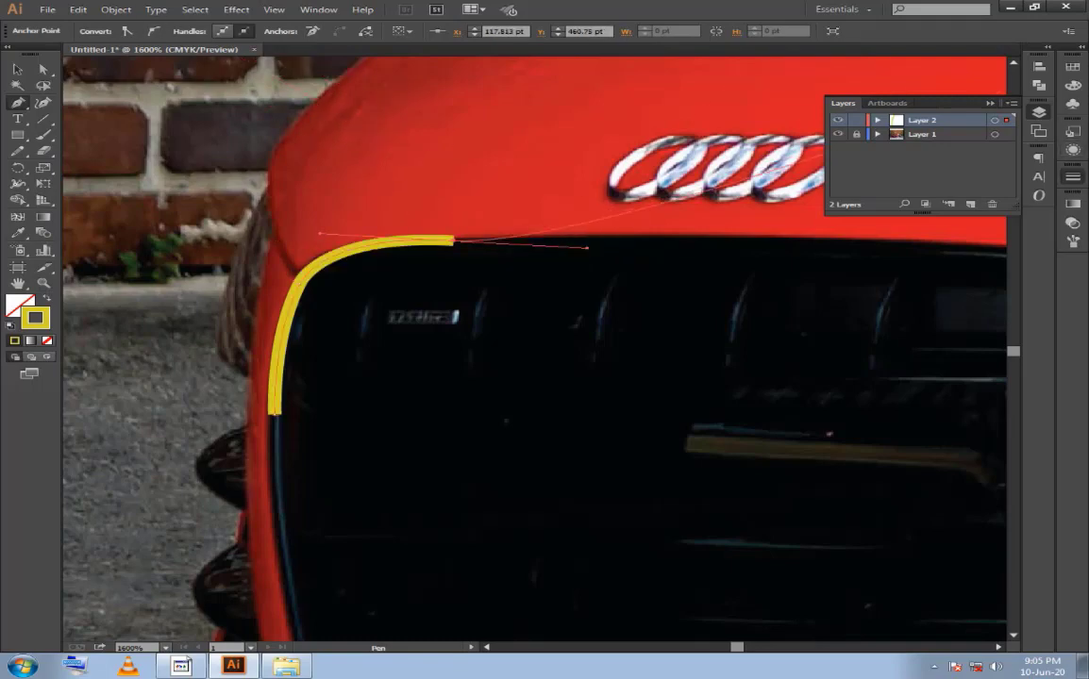
Undo the top-edge curve and set the stroke weight to 0.5 pt.
left_click(1073, 176)
left_click(963, 184)
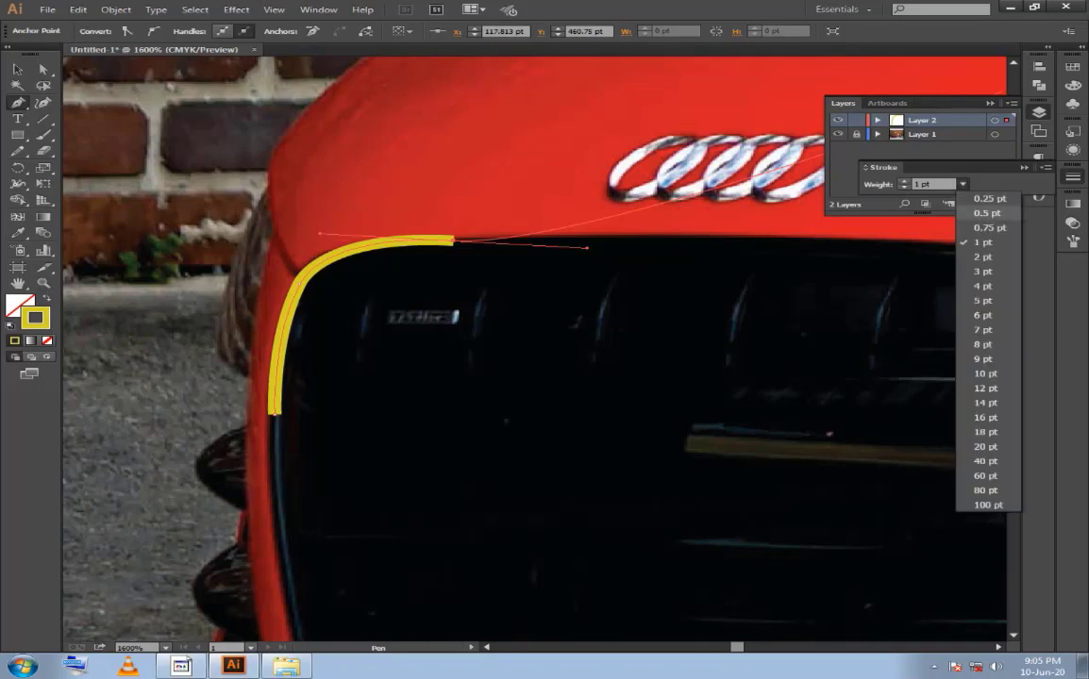
left_click(905, 216)
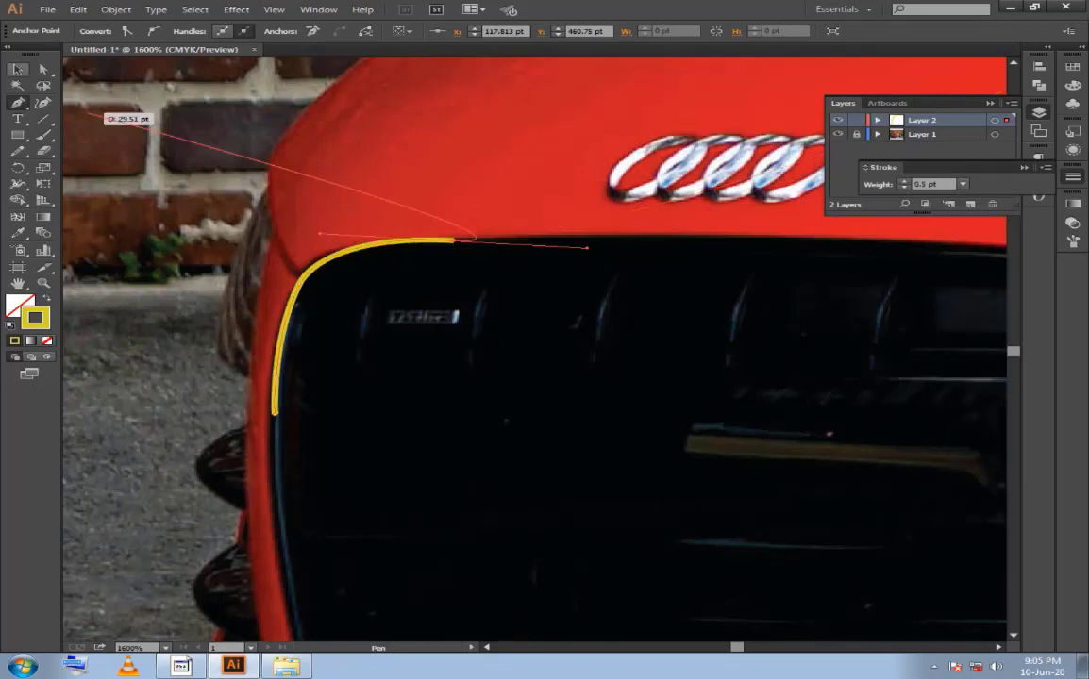
left_click(454, 239)
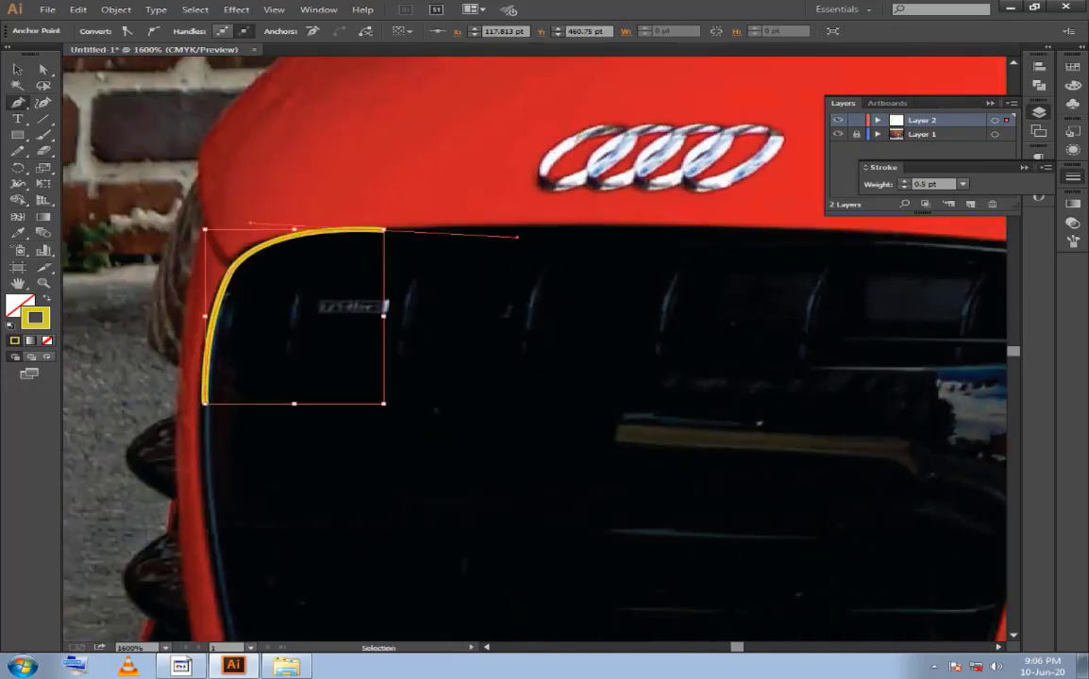
key("ctrl+z")
key("ctrl+z")
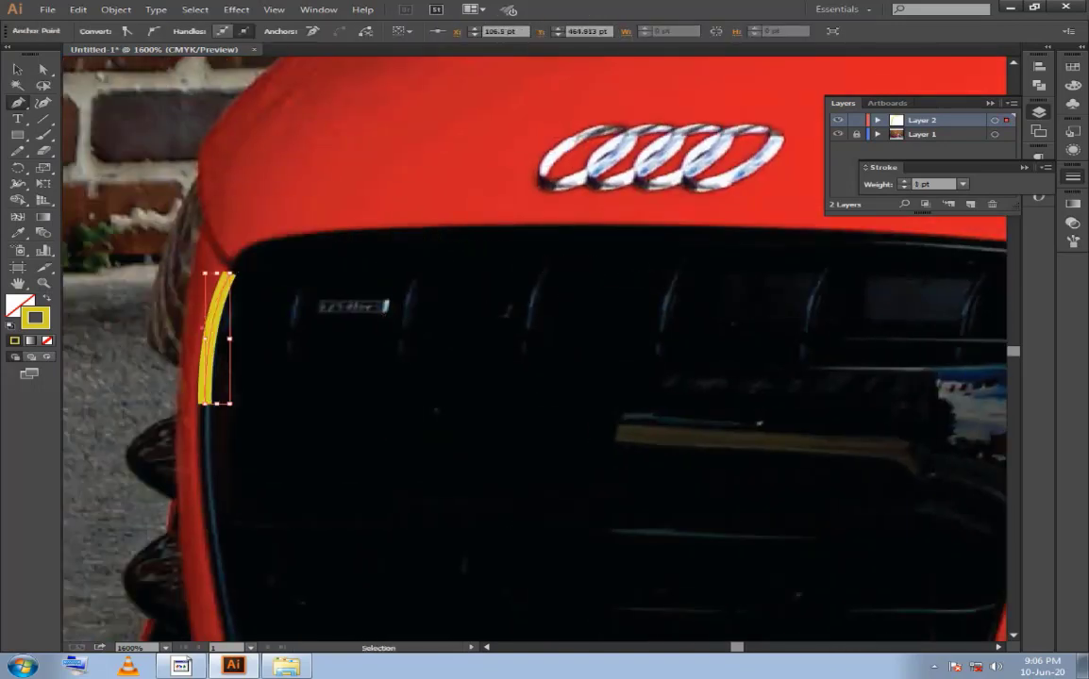
left_click(963, 184)
left_click(977, 220)
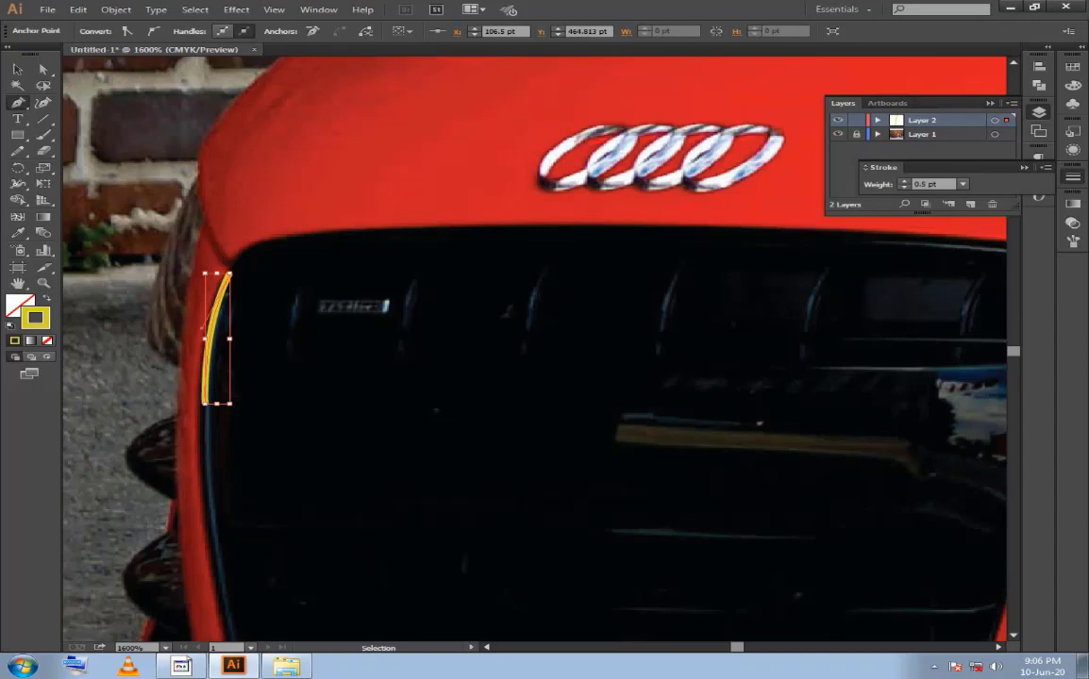
left_click(1038, 131)
Continue the path from the top anchor, redrawing the curve onto the grille's top edge.
left_click(1038, 112)
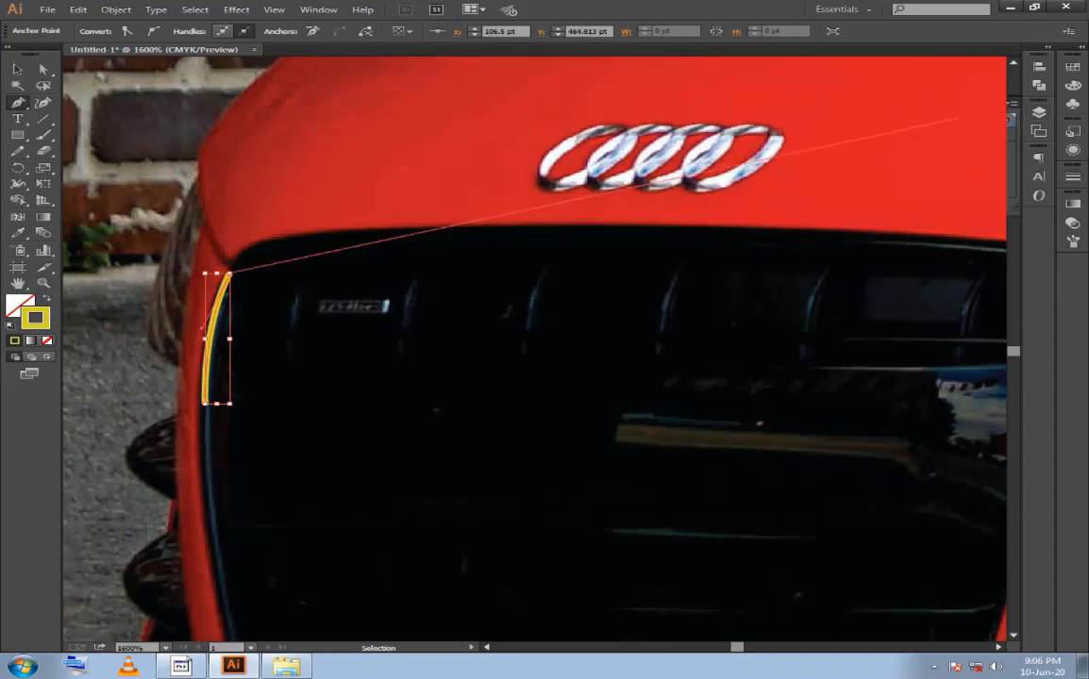
left_click_drag(377, 232, 507, 238)
key("ctrl+z")
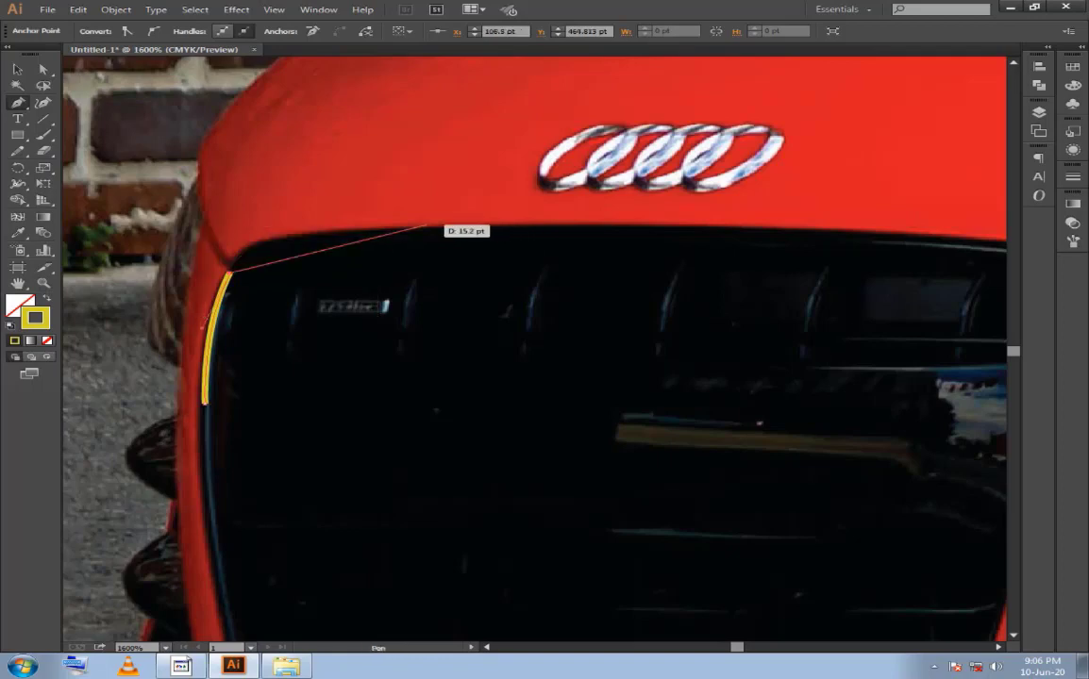
mouse_move(432, 226)
left_mouse_down()
mouse_move(632, 219)
mouse_move(611, 222)
left_mouse_up()
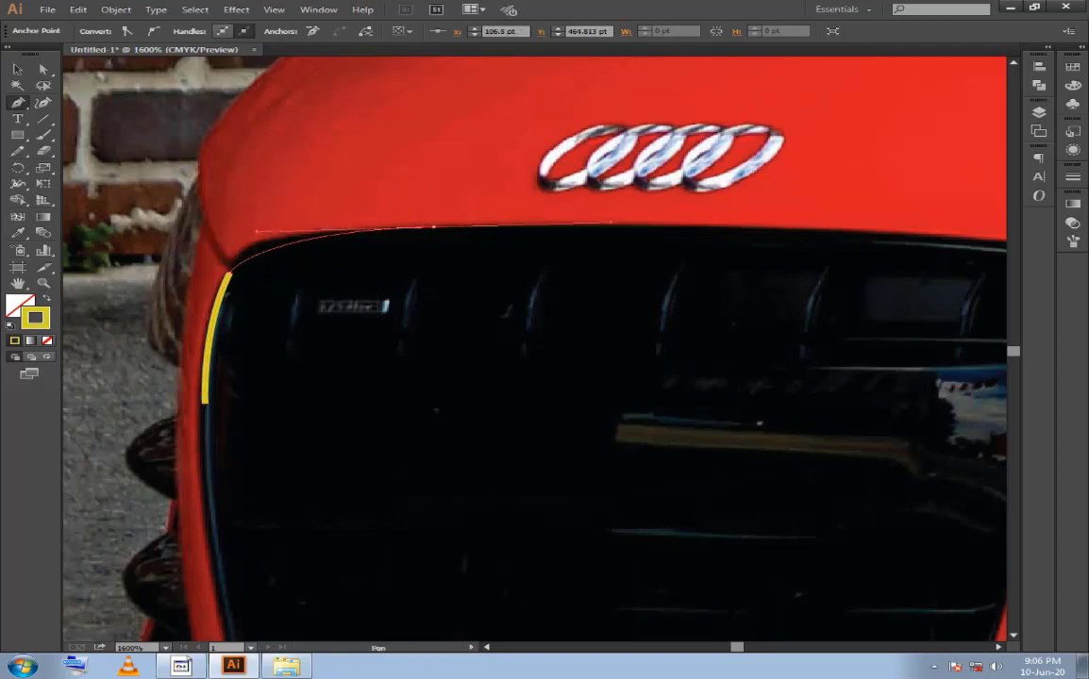
Place anchors along the grille's top edge to its top-right corner.
key("ctrl+z")
mouse_move(230, 274)
left_mouse_down()
mouse_move(318, 233)
mouse_move(392, 233)
mouse_move(350, 231)
left_mouse_up()
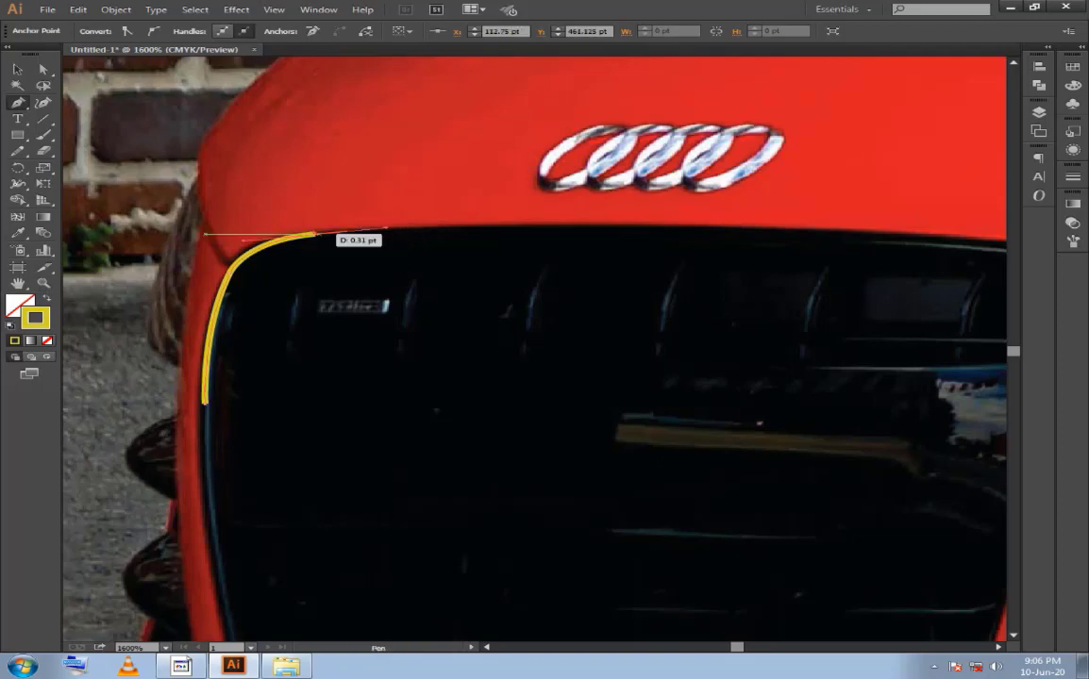
left_click_drag(350, 231, 43, 160)
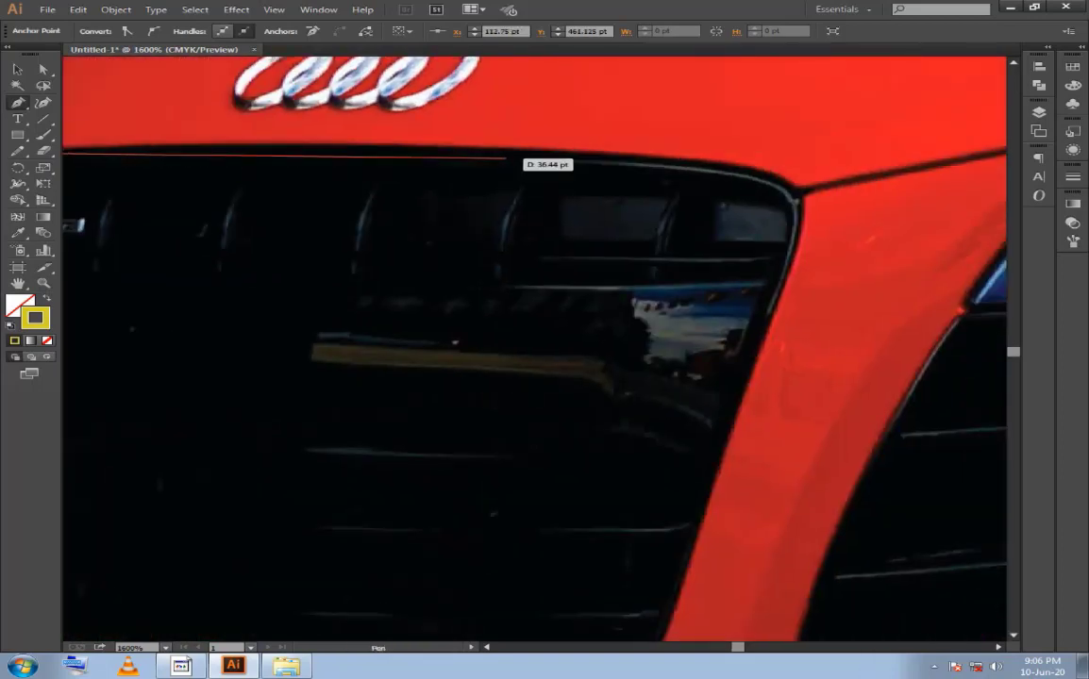
left_click_drag(545, 162, 635, 173)
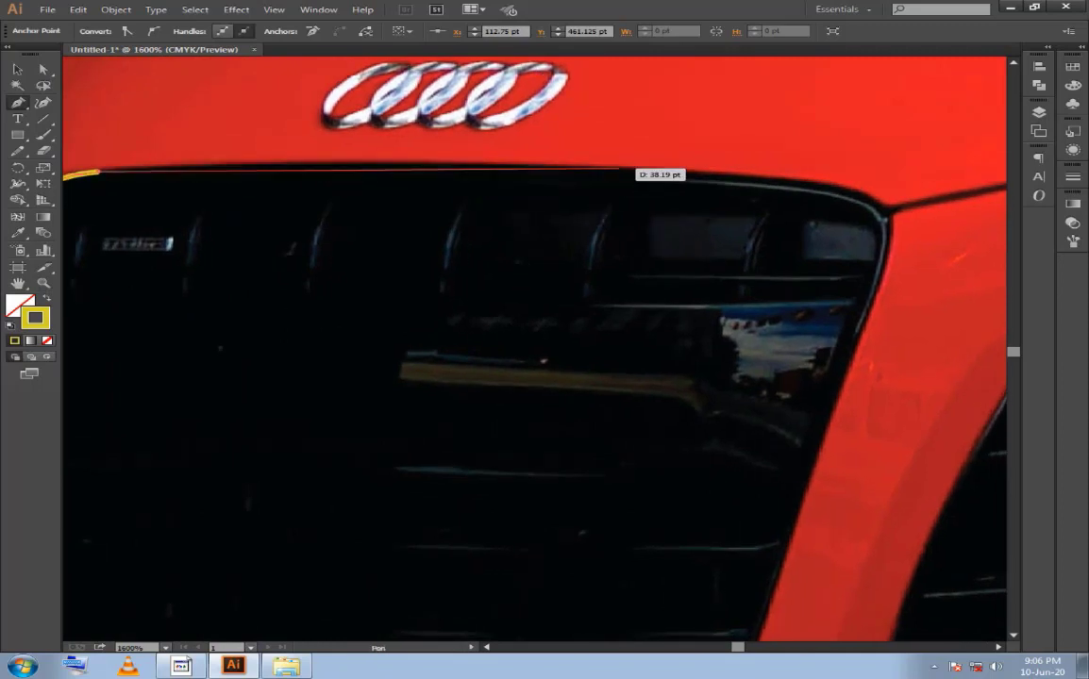
left_click(850, 185)
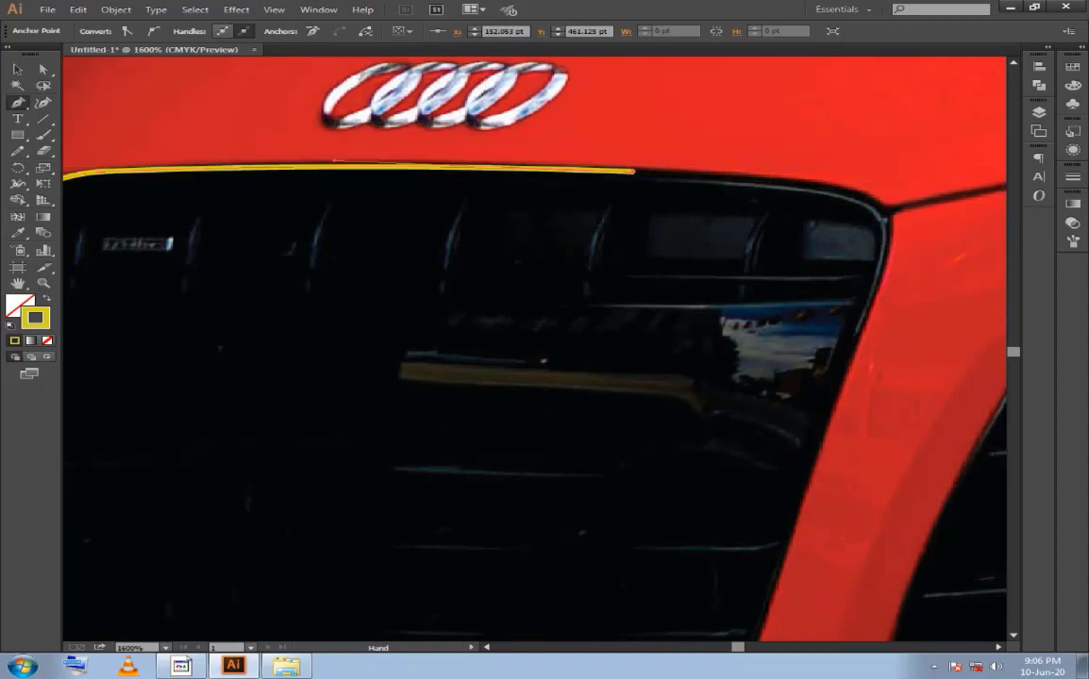
left_click_drag(636, 170, 595, 159)
left_click(843, 190)
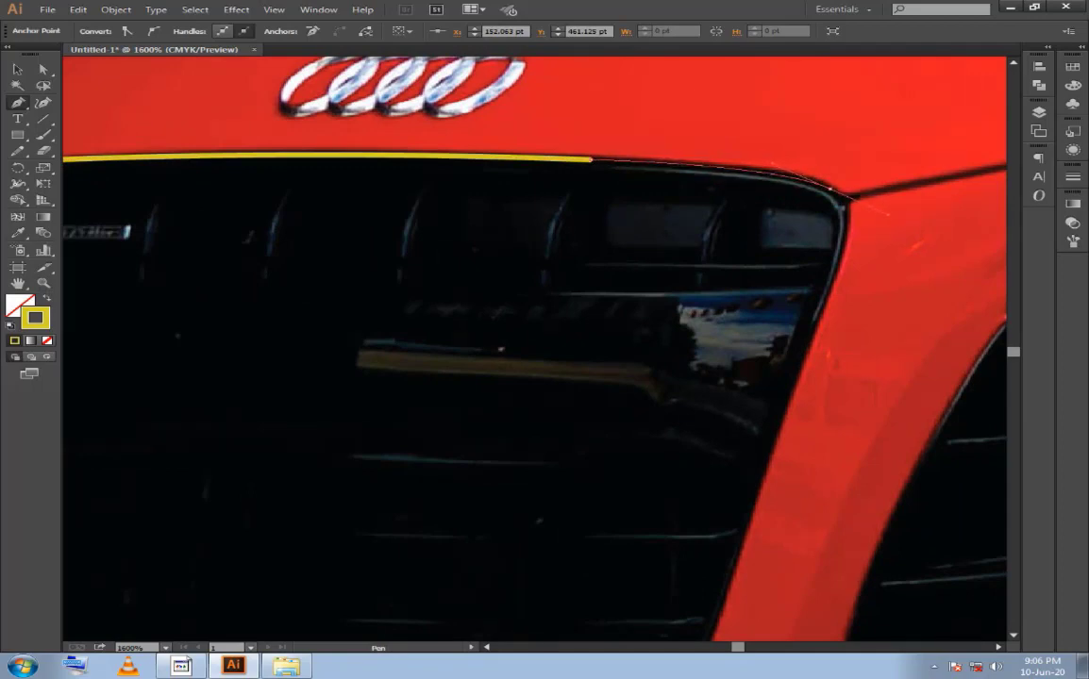
Curve the path around the corner, down the right pillar, into the bottom-right corner.
mouse_move(831, 283)
left_mouse_down()
mouse_move(813, 217)
mouse_move(813, 260)
left_mouse_up()
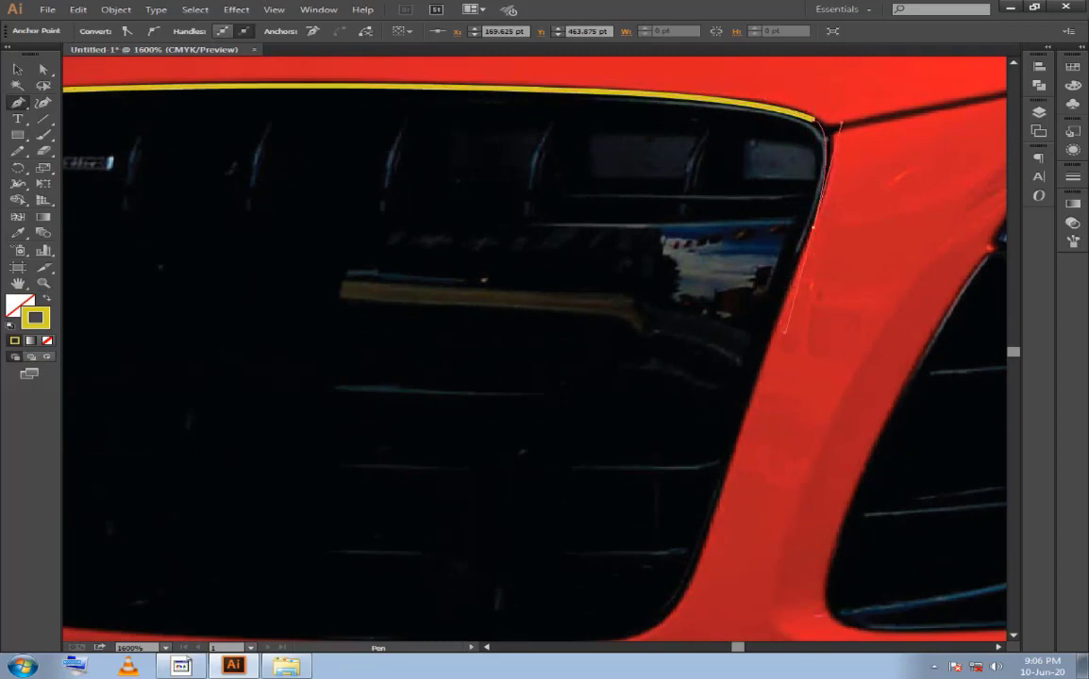
left_click_drag(819, 219, 774, 313)
left_click_drag(660, 377, 648, 345)
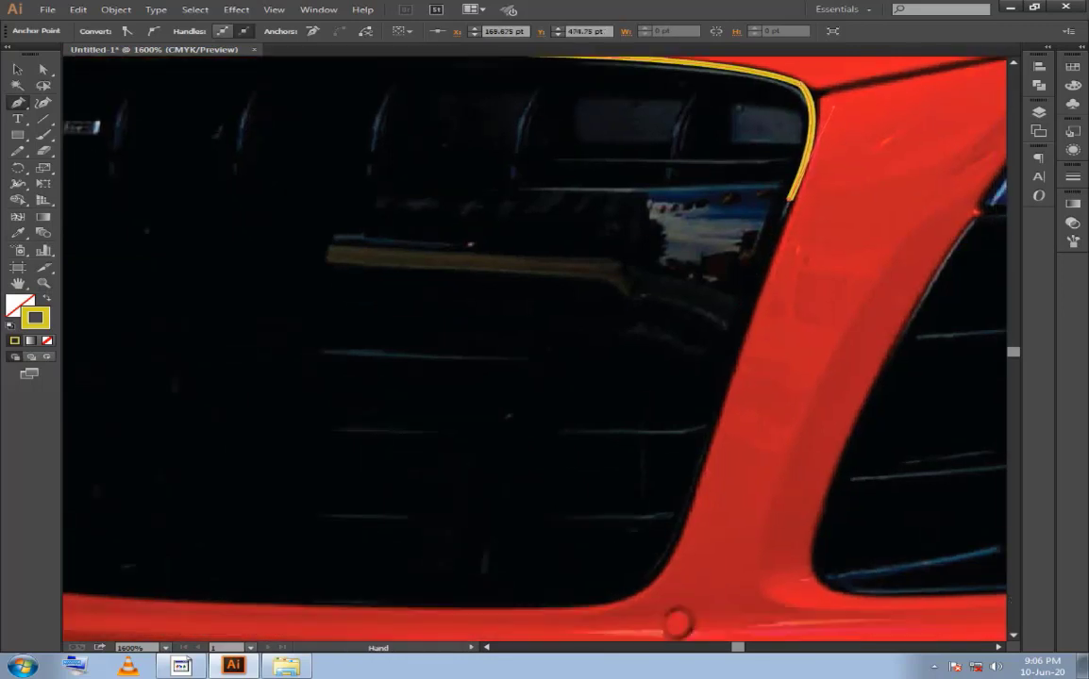
left_click_drag(682, 507, 649, 412)
left_click_drag(649, 412, 630, 486)
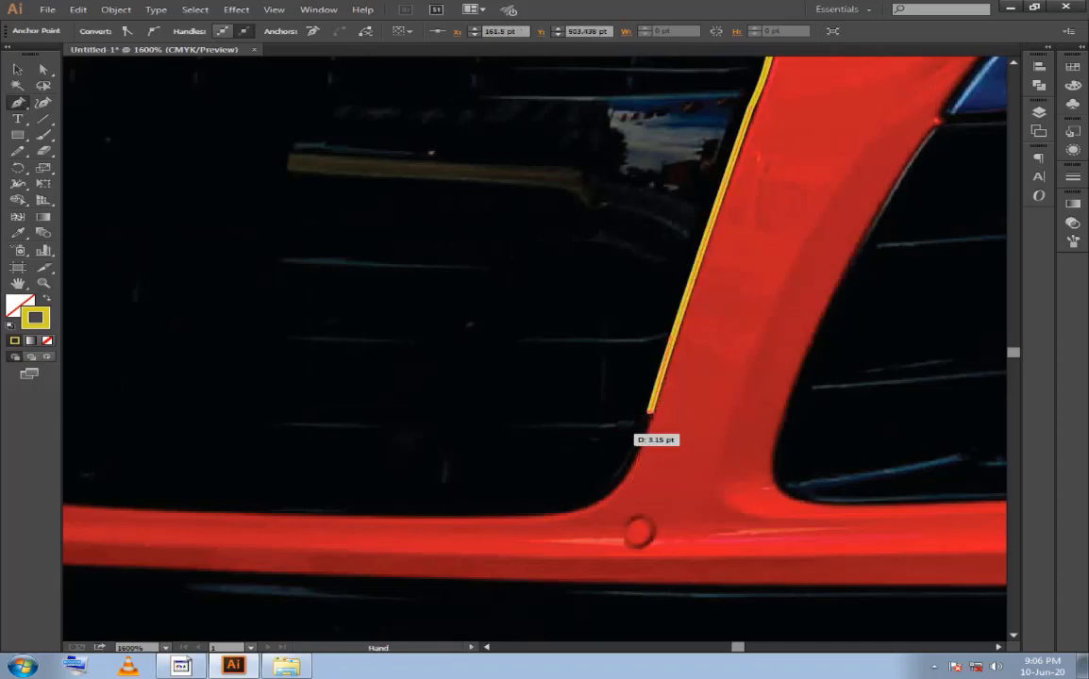
left_click_drag(652, 435, 832, 357)
mouse_move(673, 436)
left_mouse_down()
mouse_move(539, 436)
mouse_move(583, 439)
left_mouse_up()
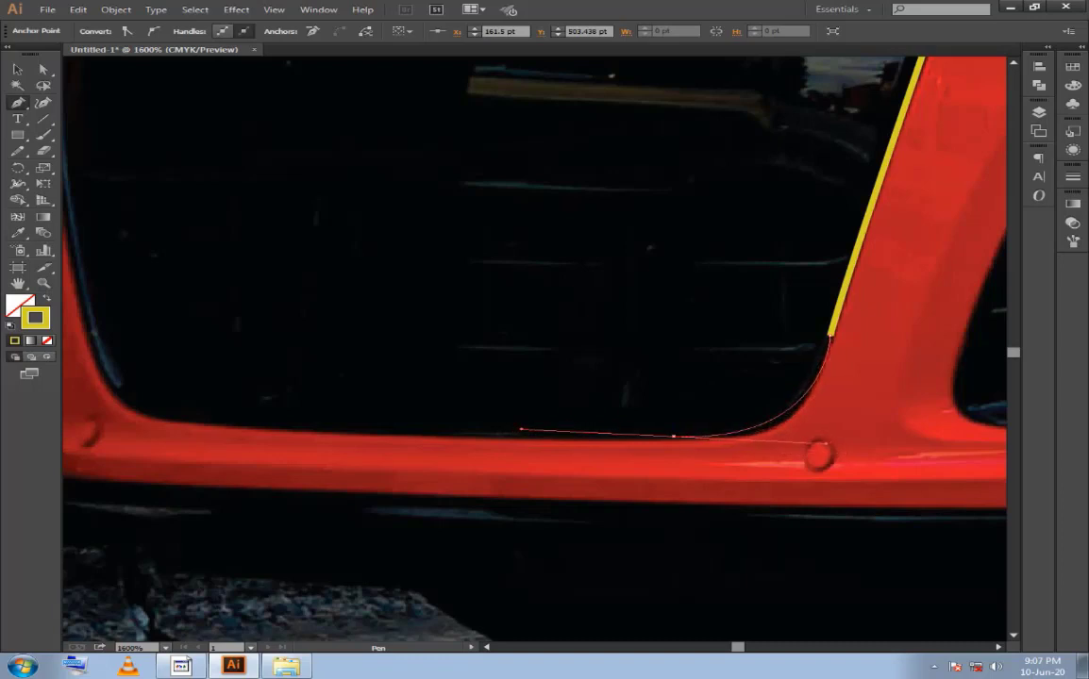
key("ctrl+z")
left_click_drag(703, 436, 614, 435)
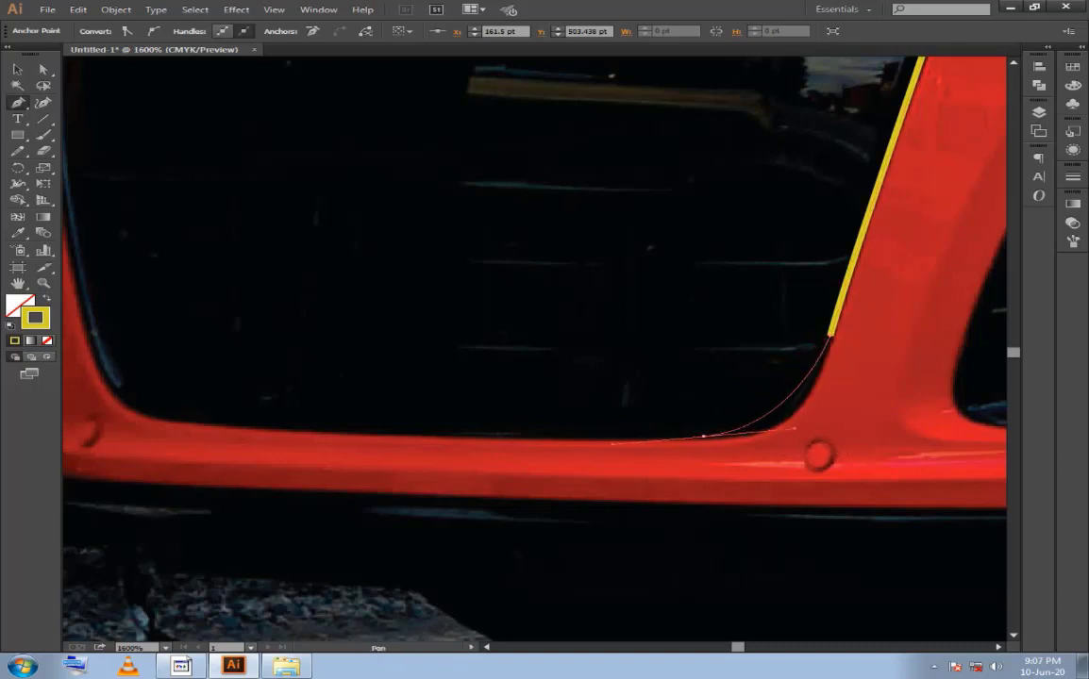
key("ctrl+z")
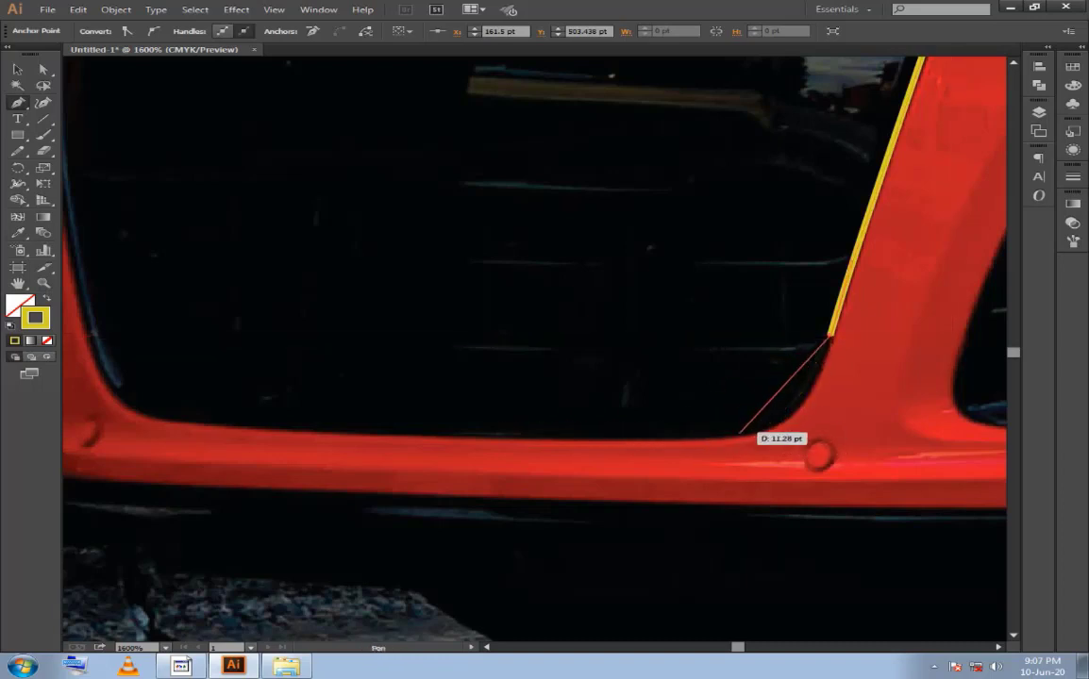
left_click_drag(736, 436, 664, 439)
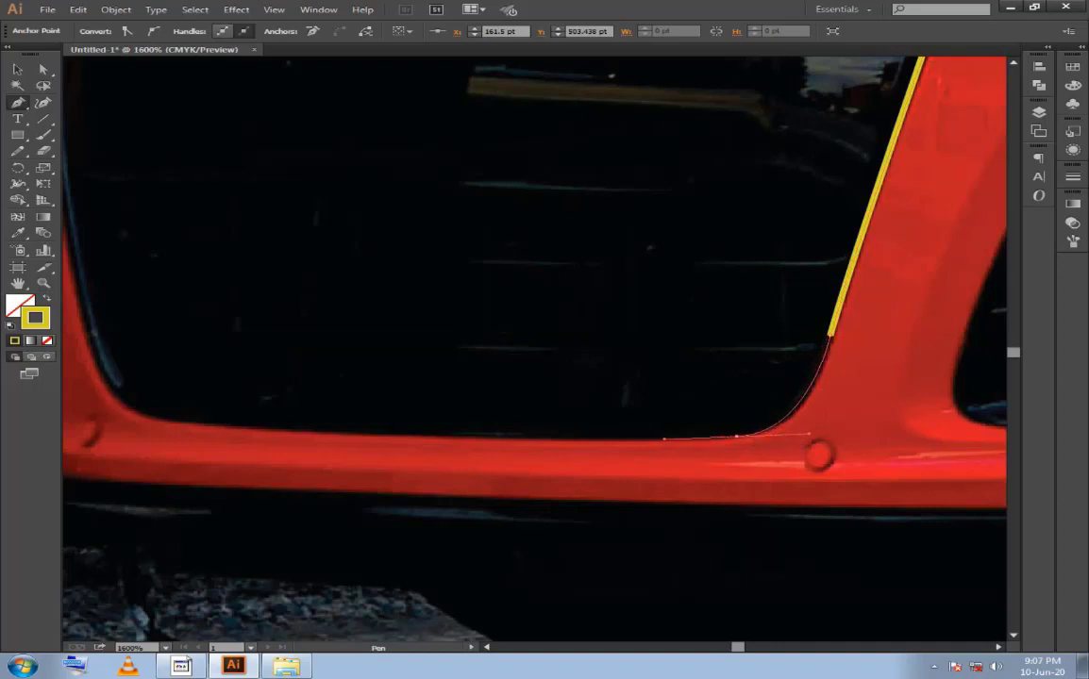
left_click_drag(664, 438, 670, 439)
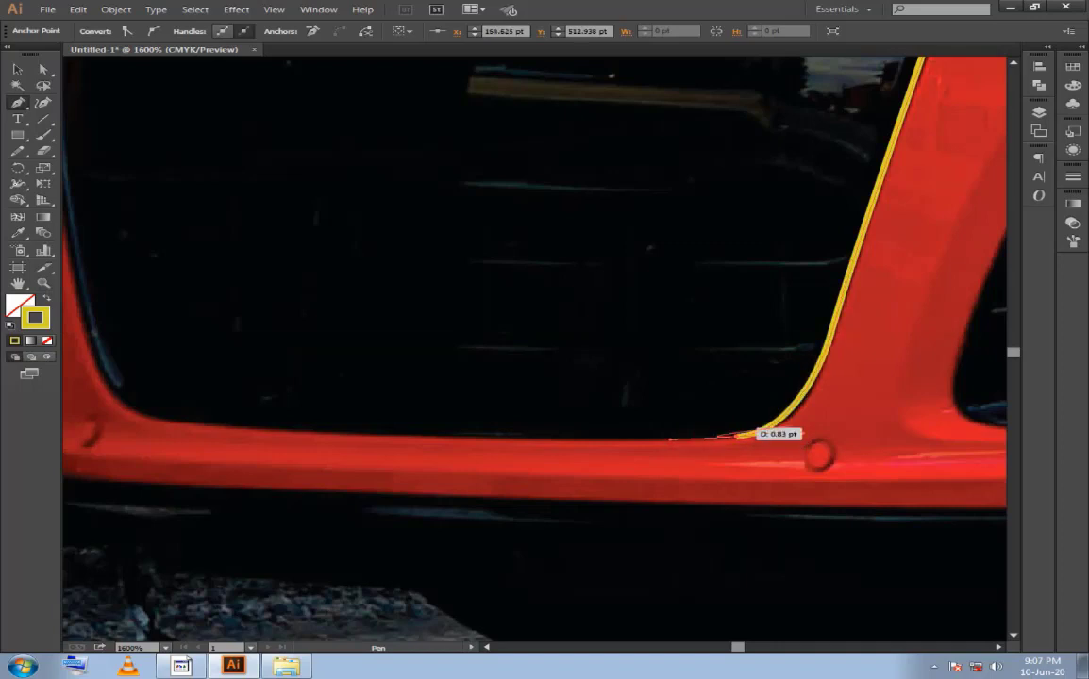
Run the path along the bottom edge and close it at the start anchor on the left edge.
key("ctrl+minus")
mouse_move(301, 387)
left_mouse_down()
mouse_move(618, 385)
mouse_move(425, 387)
left_mouse_up()
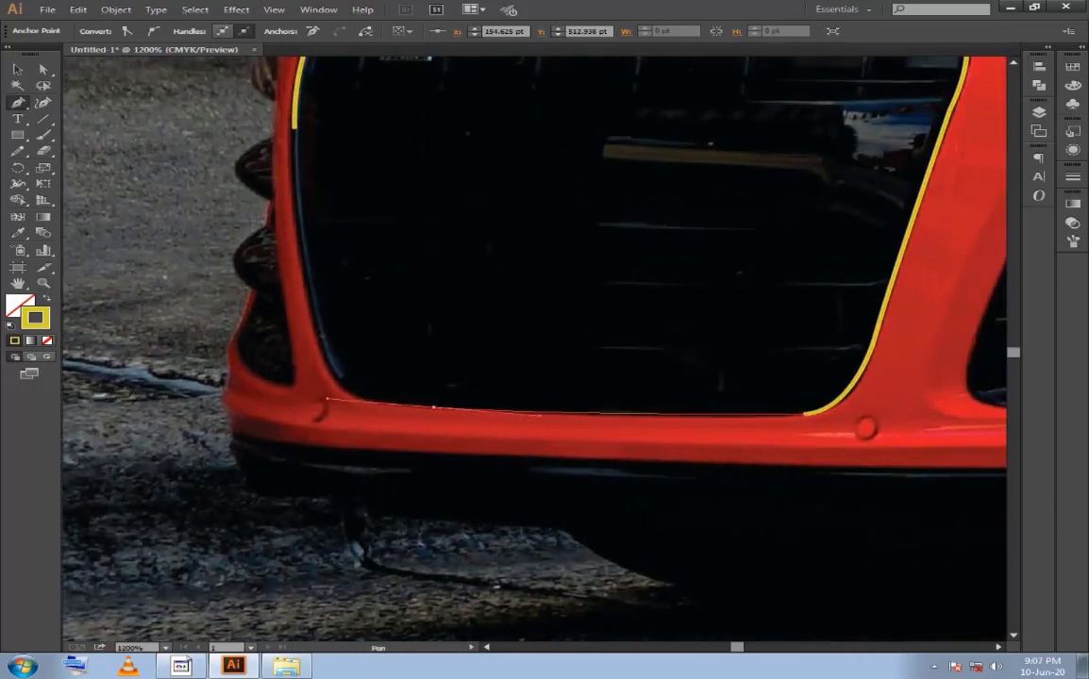
left_click(431, 407)
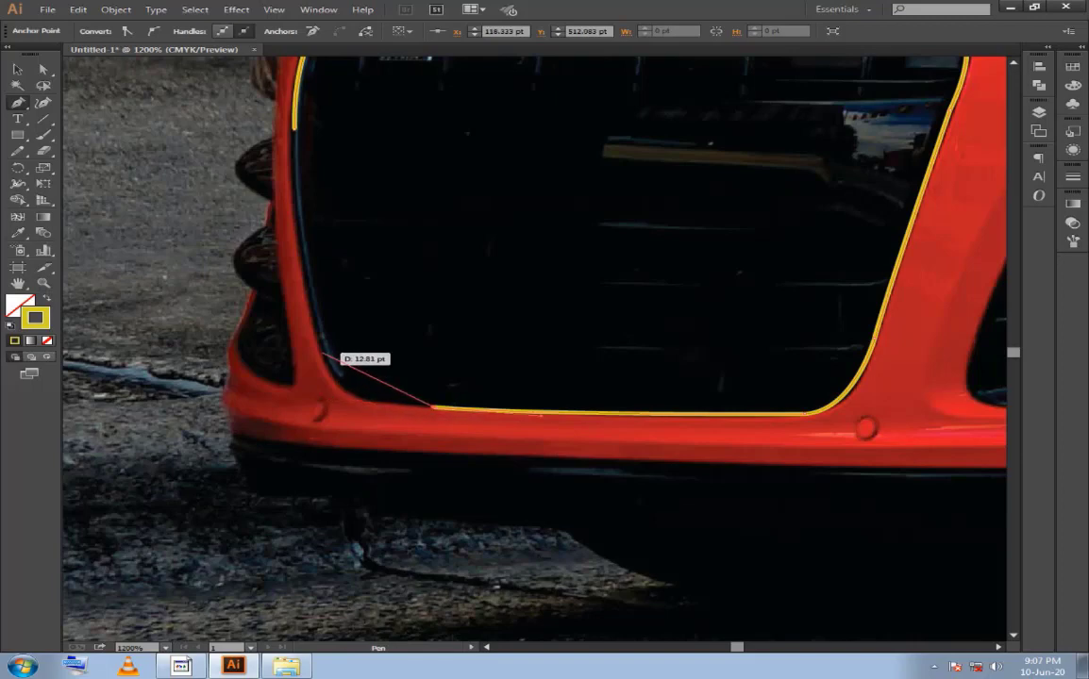
left_click_drag(322, 351, 315, 297)
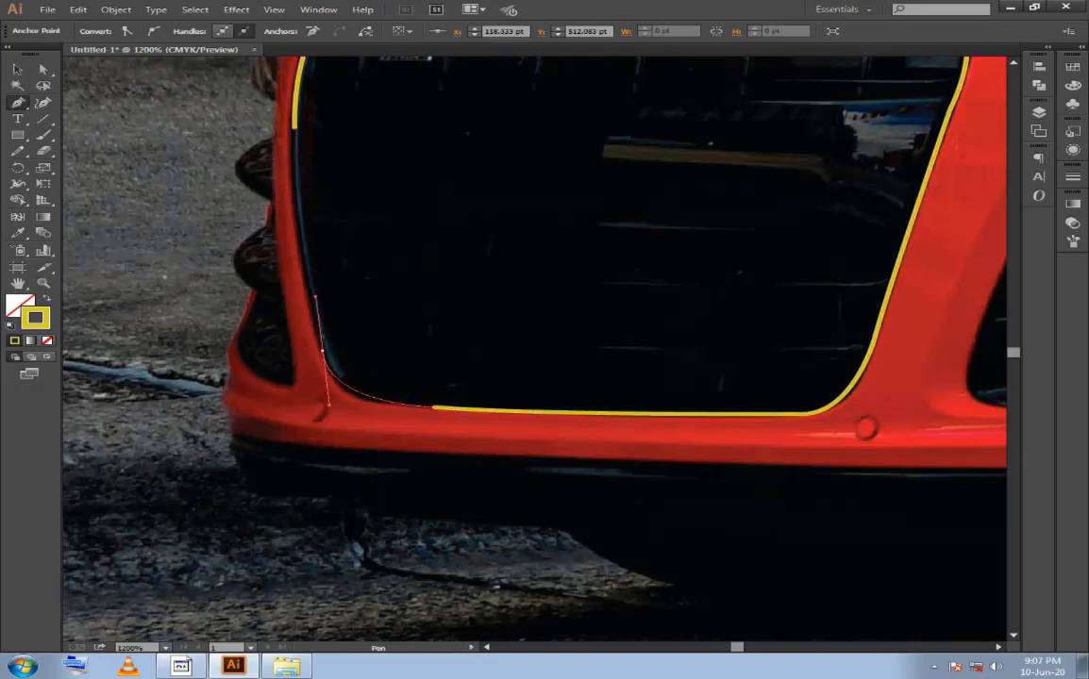
left_click_drag(315, 297, 308, 294)
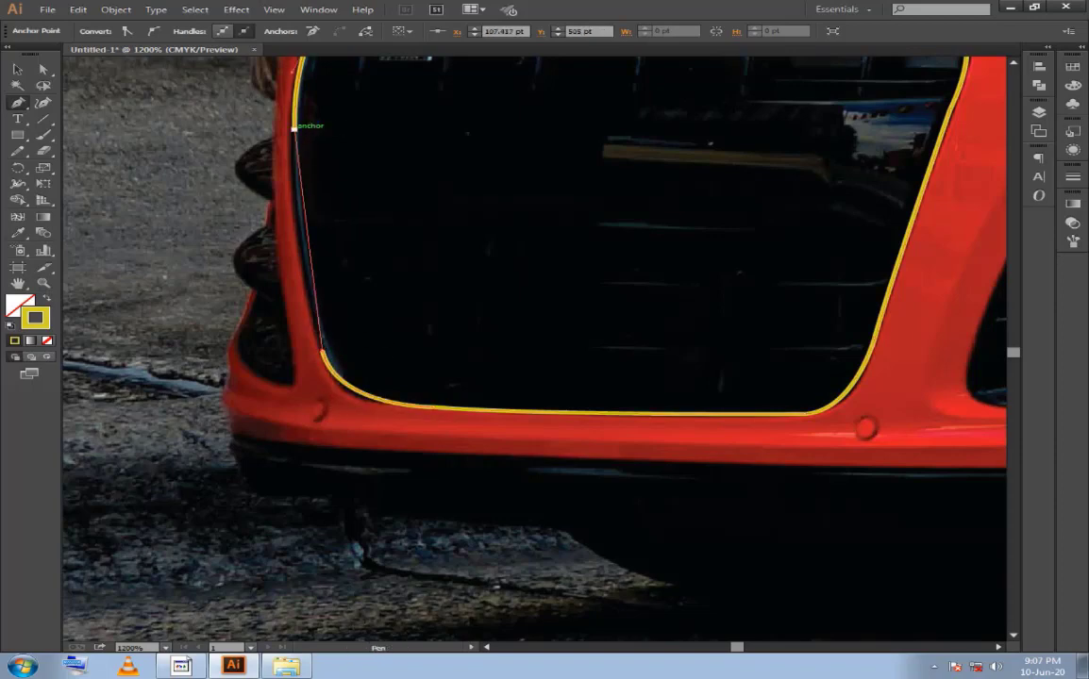
left_click(294, 127)
scroll(293, 127, "up", 3)
scroll(293, 127, "up", 3)
scroll(293, 128, "up", 3)
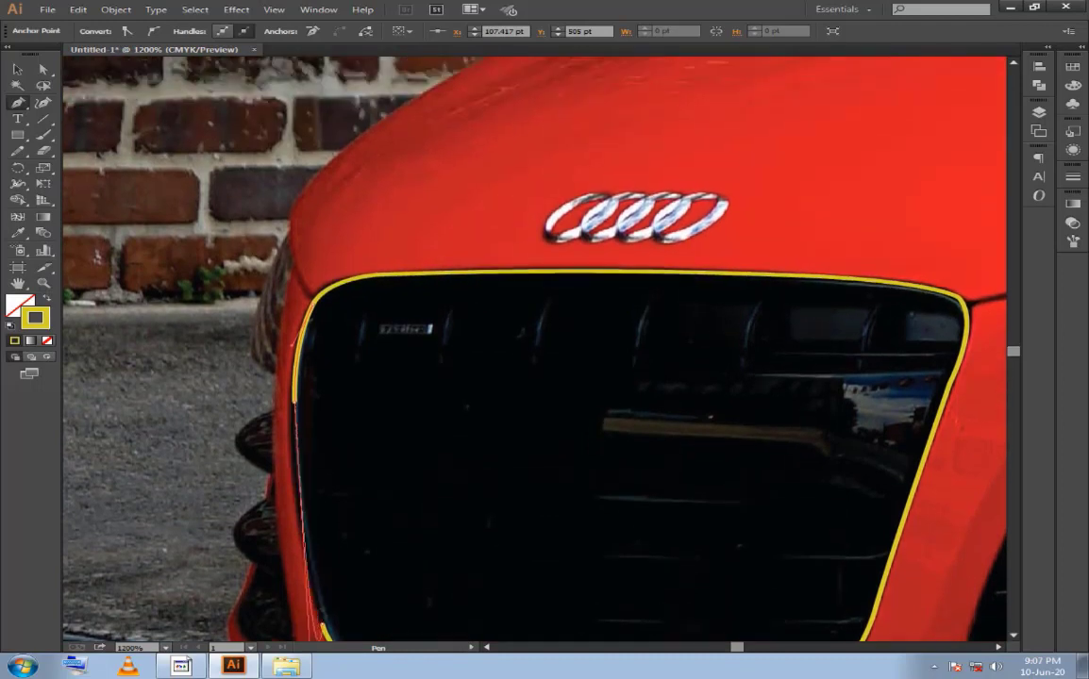
left_click_drag(290, 382, 351, 229)
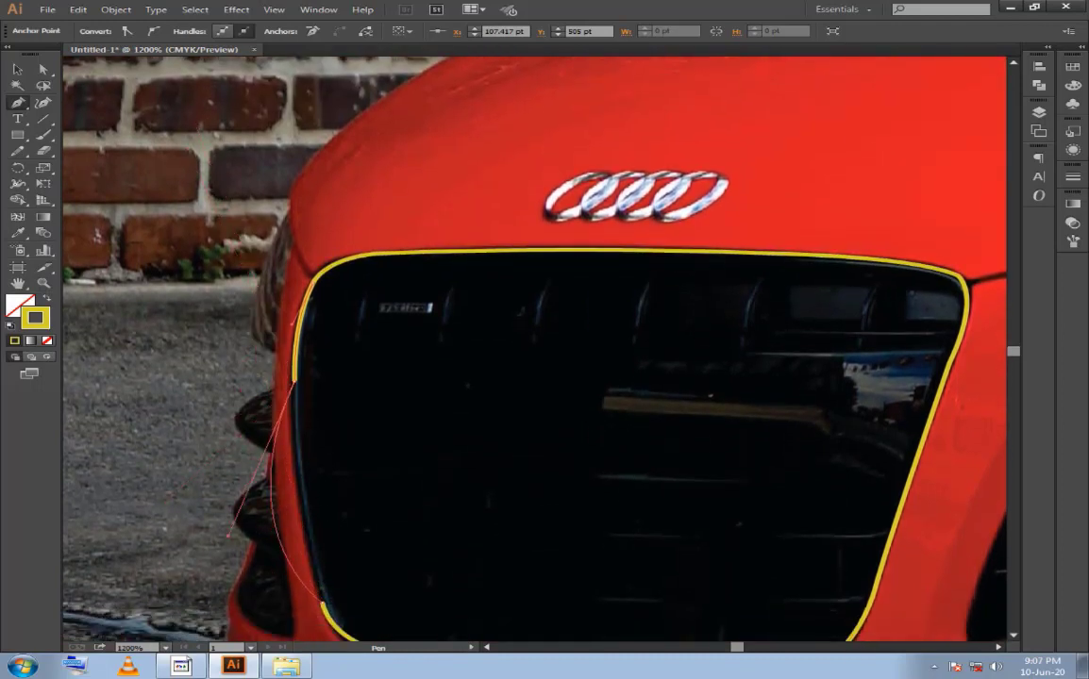
left_click_drag(227, 535, 301, 509)
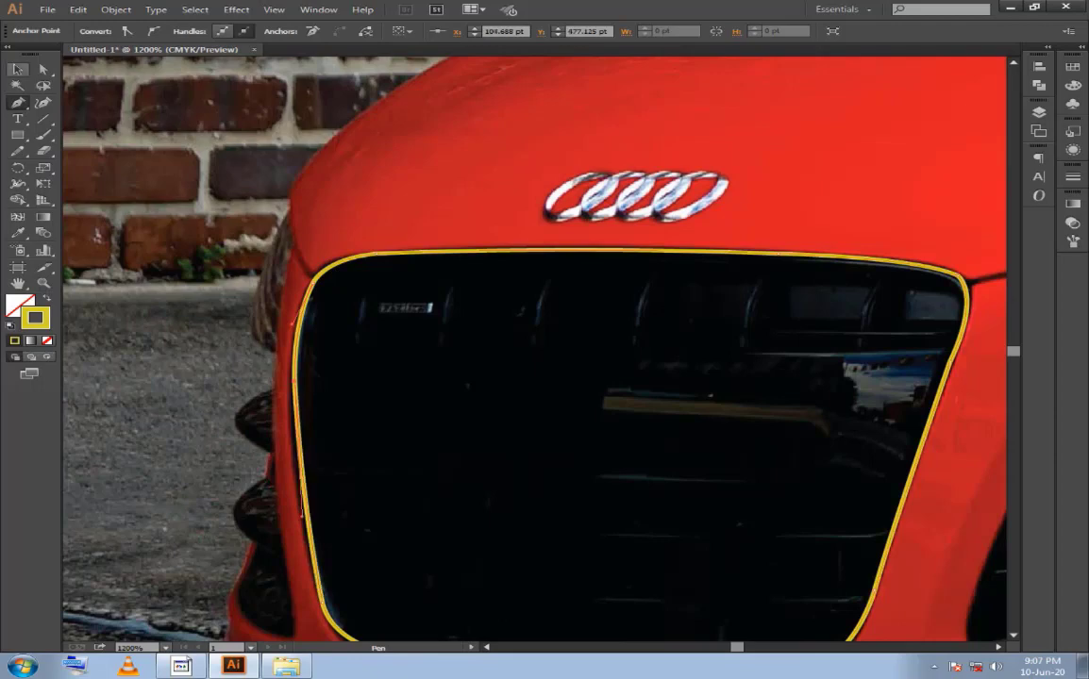
Reshape the anchor handle at the outline's lower-right corner to follow the grille edge.
key("v")
key("ctrl+shift+a")
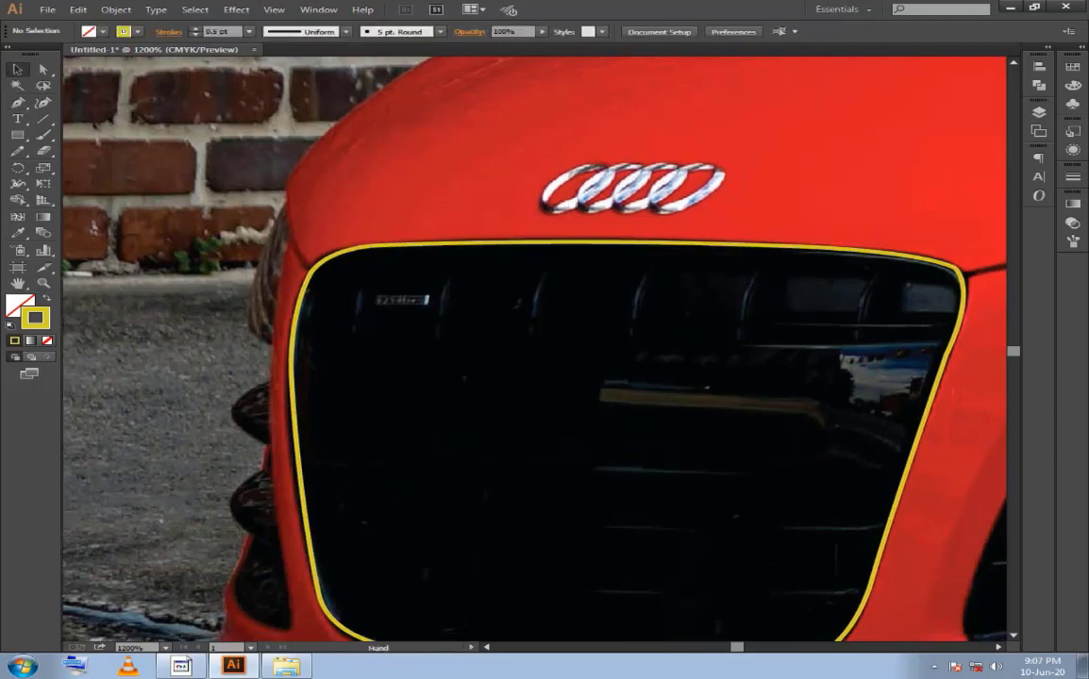
left_click_drag(623, 394, 537, 309)
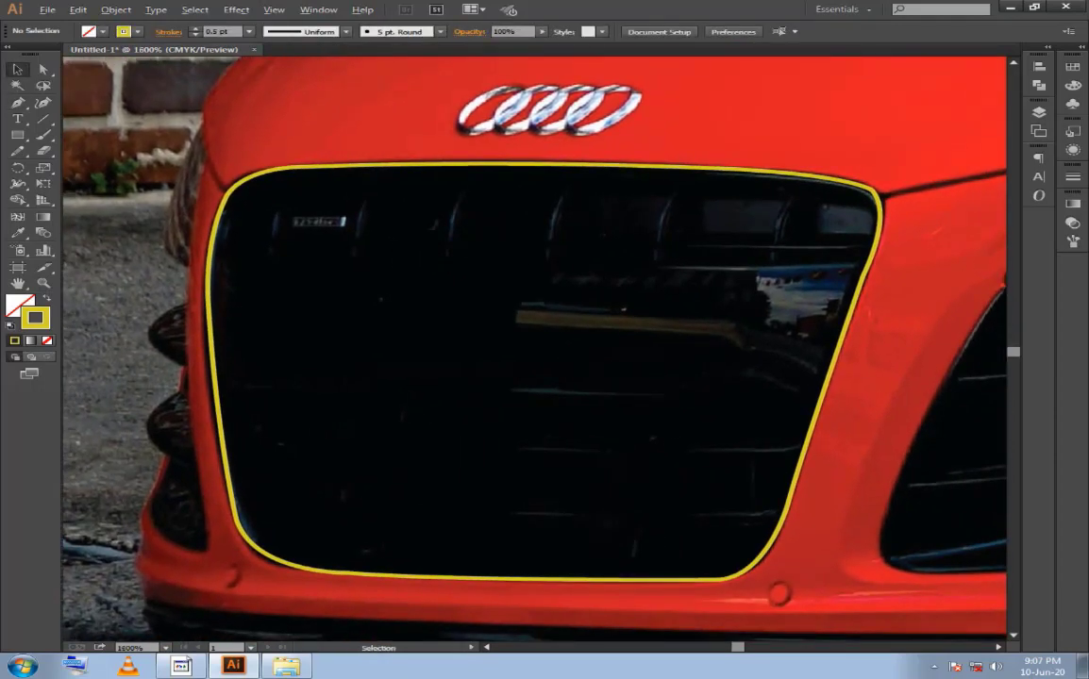
key("ctrl+=")
left_click_drag(567, 377, 524, 286)
key("a")
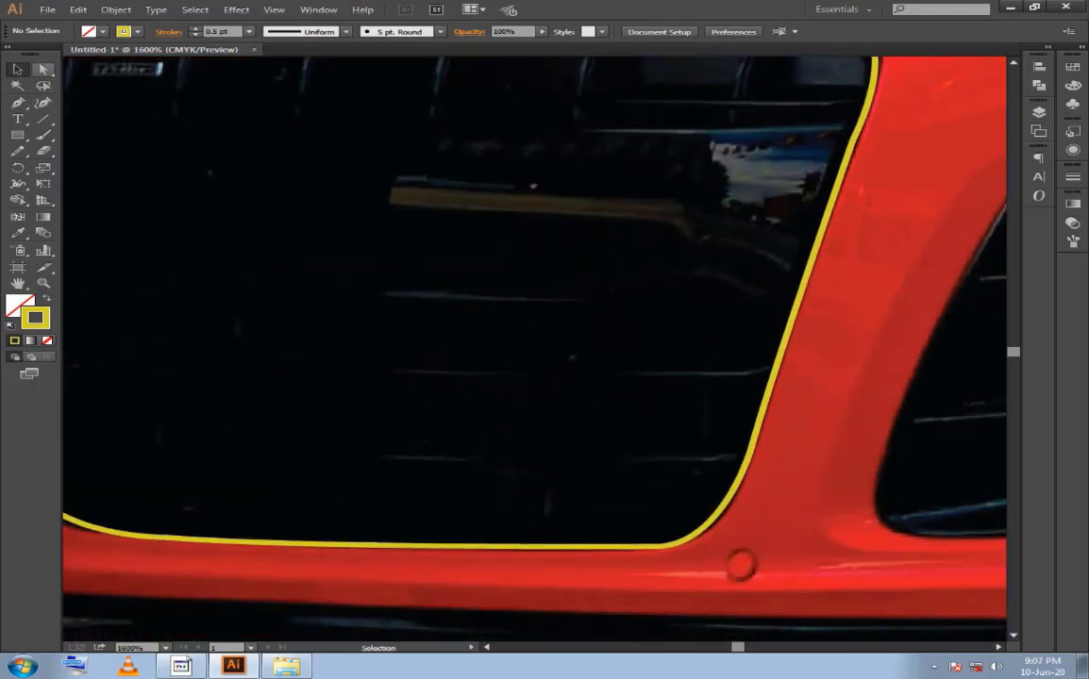
left_click_drag(567, 377, 479, 325)
left_click(434, 492)
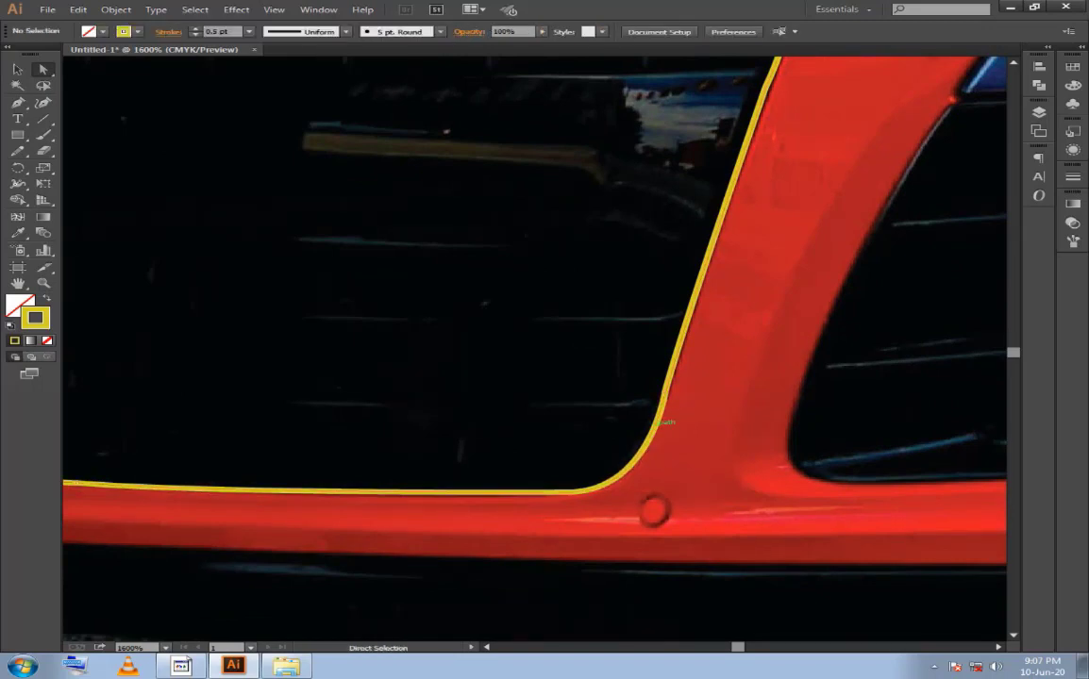
left_click(660, 416)
left_click(661, 420)
left_click_drag(661, 419, 666, 392)
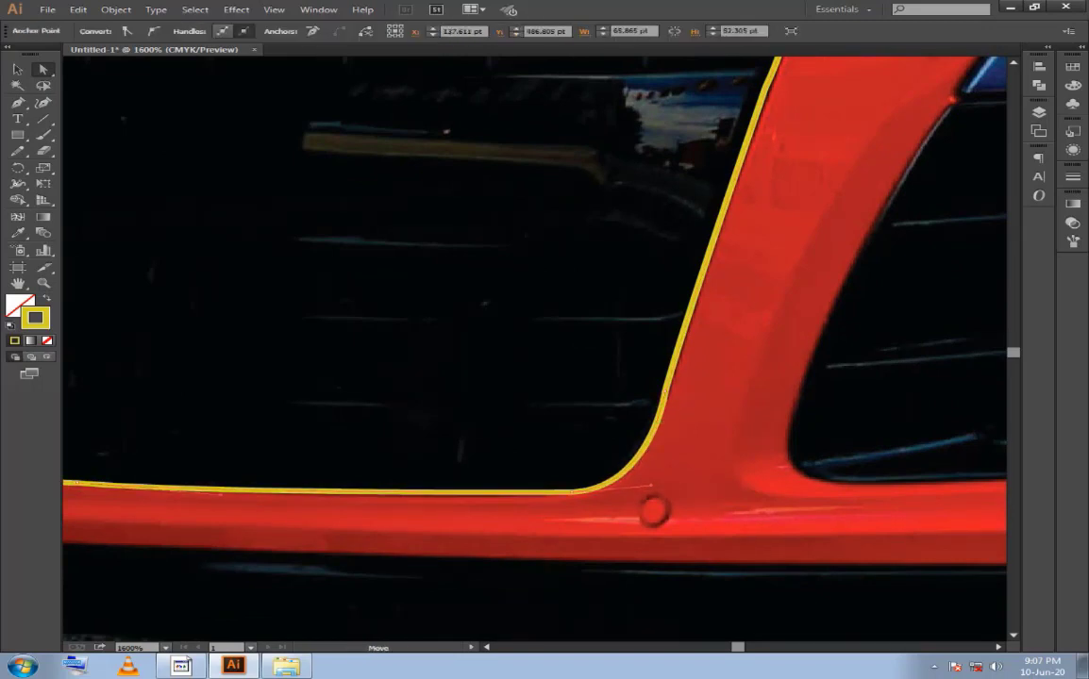
left_click_drag(652, 485, 648, 497)
Smooth the curve at the outline's upper-right grille corner.
key("ctrl+shift+a")
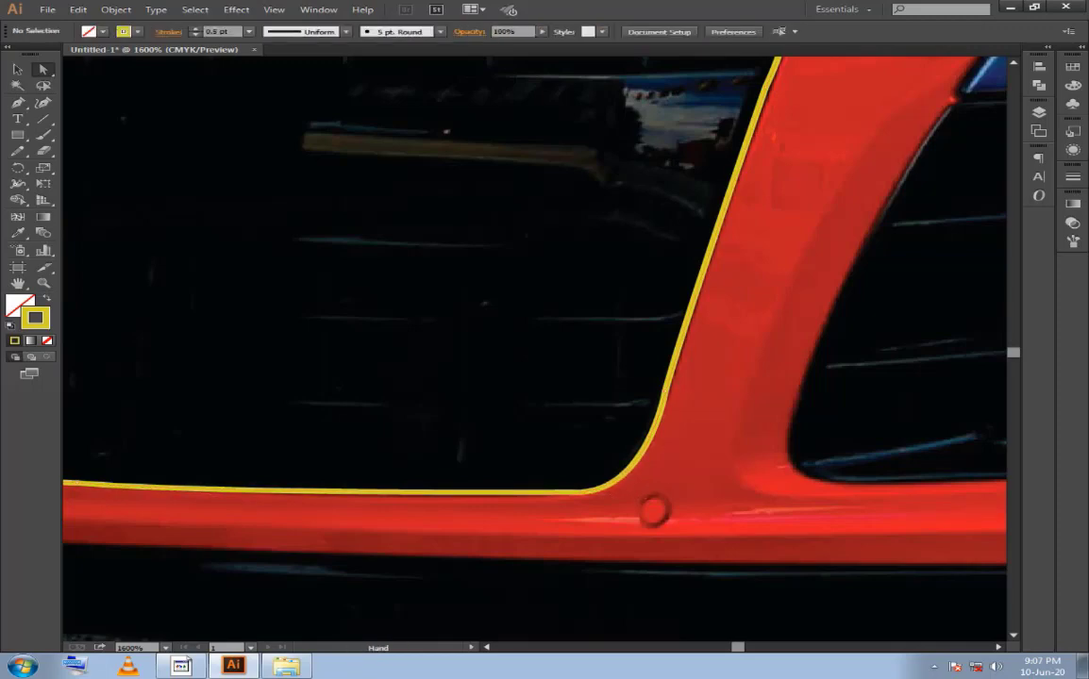
left_click_drag(472, 378, 831, 312)
left_click_drag(566, 236, 660, 566)
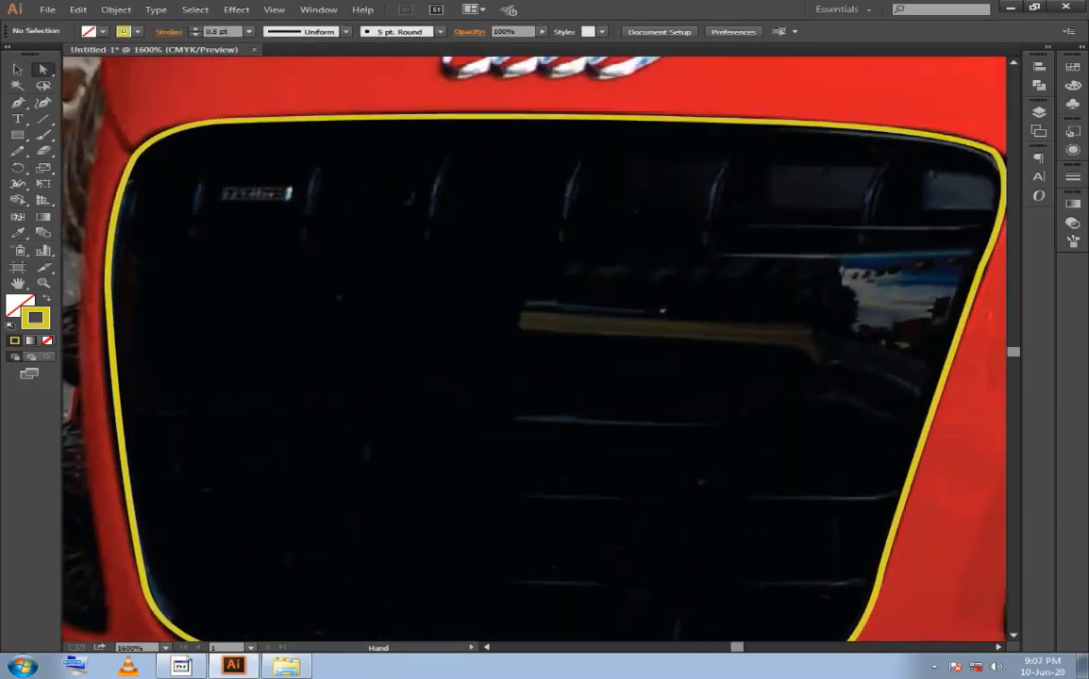
key("a")
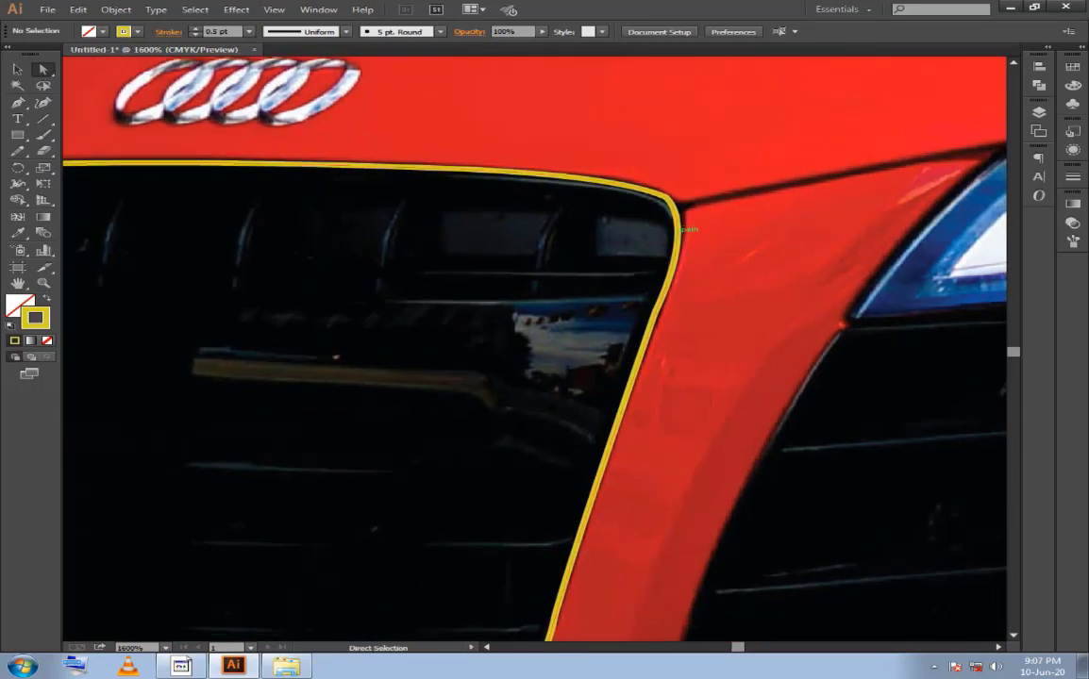
left_click(680, 210)
left_click_drag(696, 217, 689, 227)
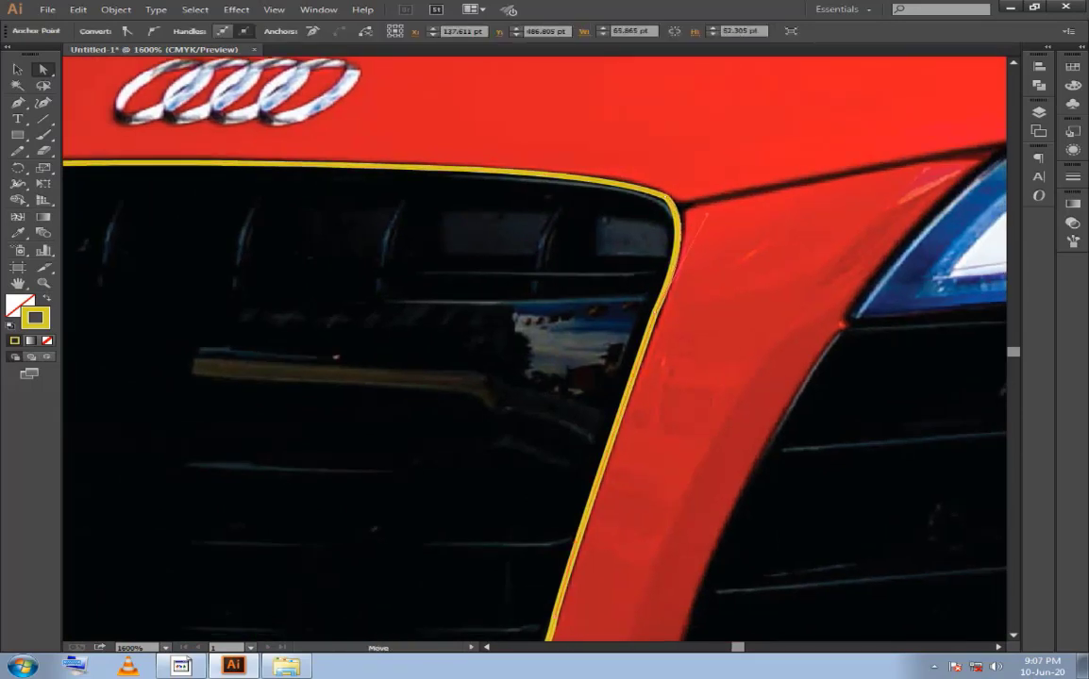
left_click(606, 184)
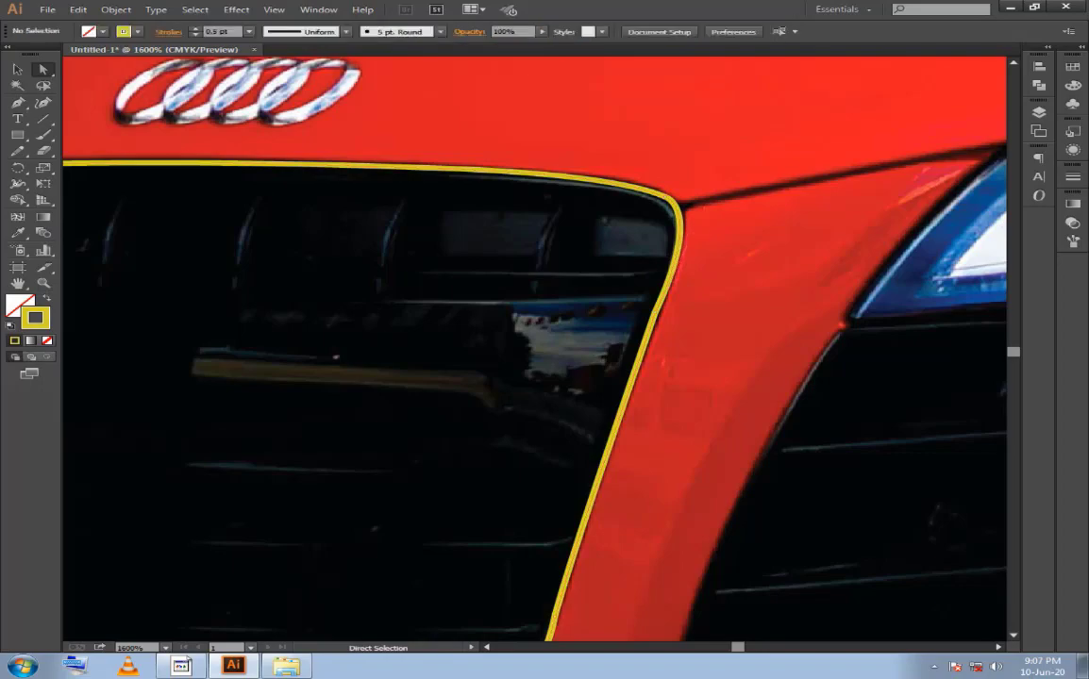
Frame the whole grille and headlight, then bring up the save dialog.
scroll(755, 295, "down", 1)
scroll(758, 353, "down", 1)
left_click_drag(759, 353, 790, 311)
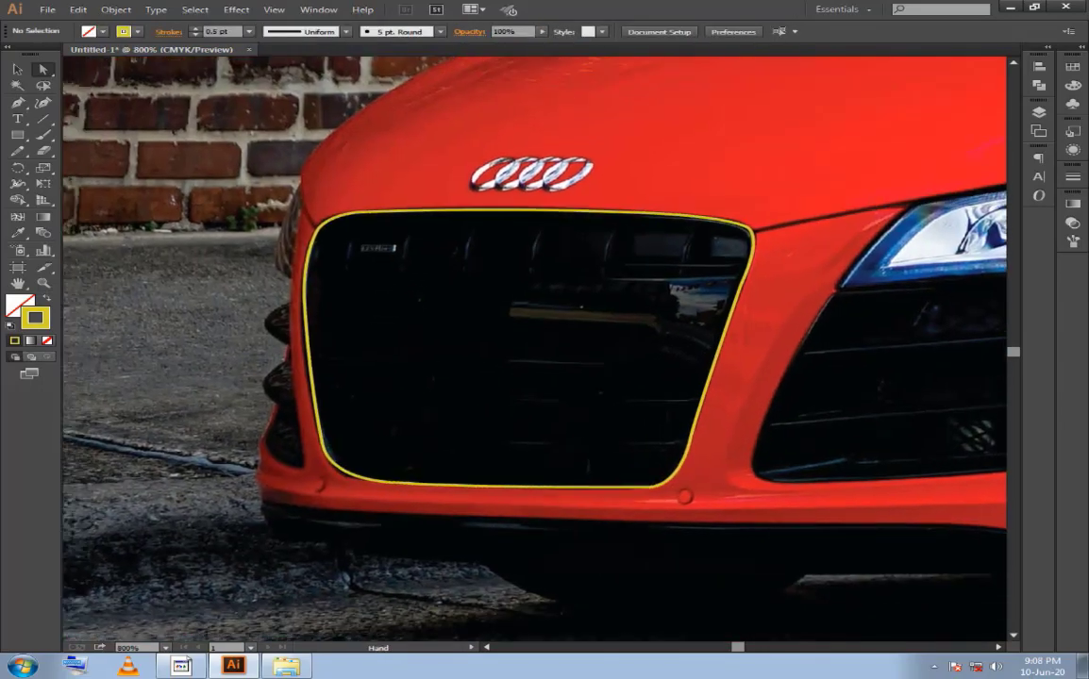
mouse_move(534, 284)
left_mouse_down()
mouse_move(505, 468)
mouse_move(449, 333)
left_mouse_up()
key("v")
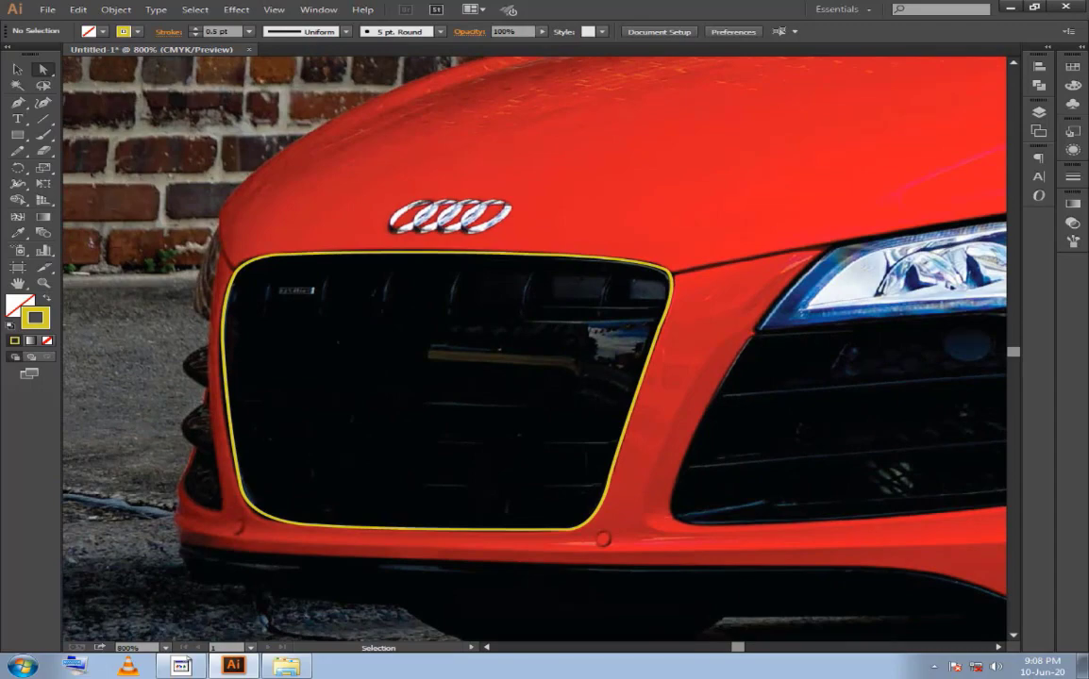
key("ctrl+s")
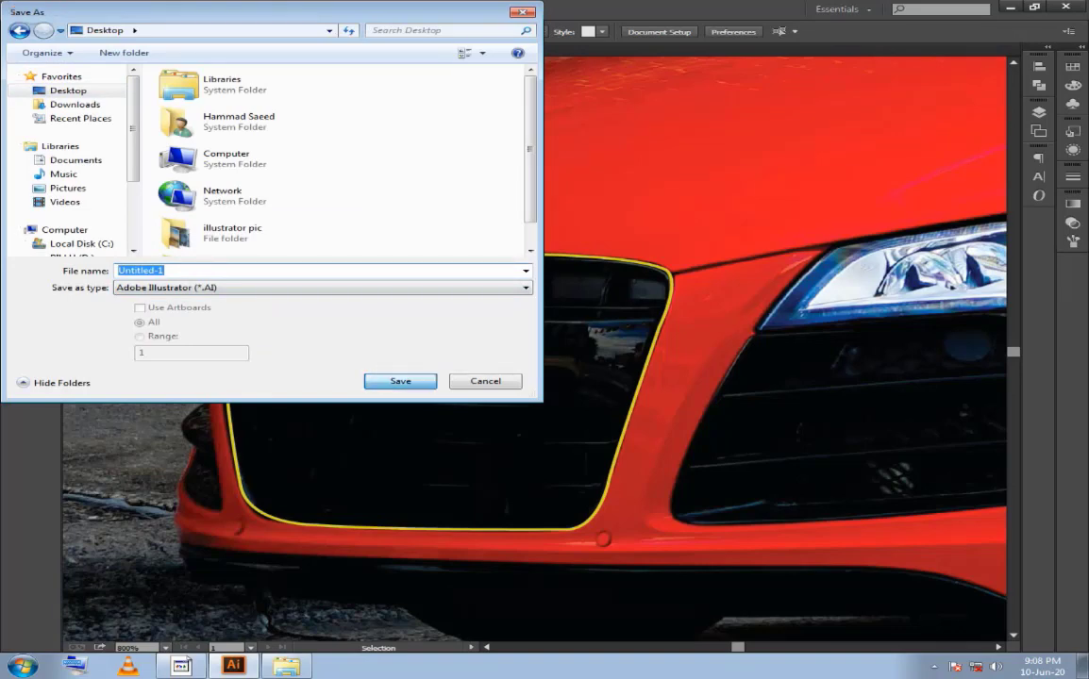
Save the file as Untitled-1.ai on the Desktop with default Illustrator options.
key("Return")
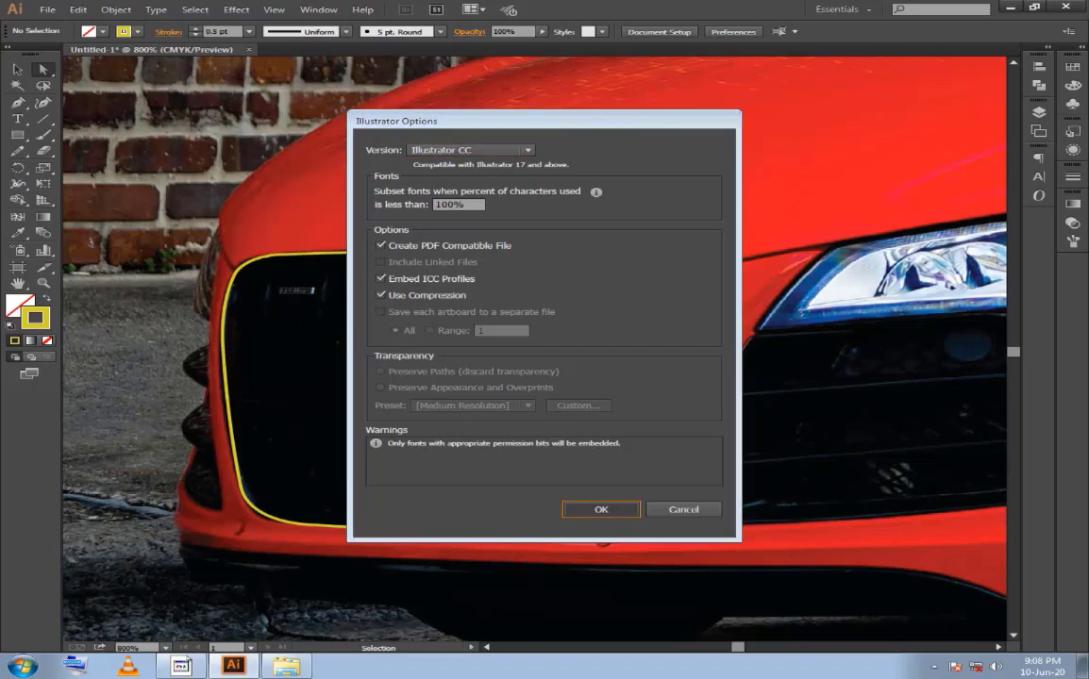
key("Return")
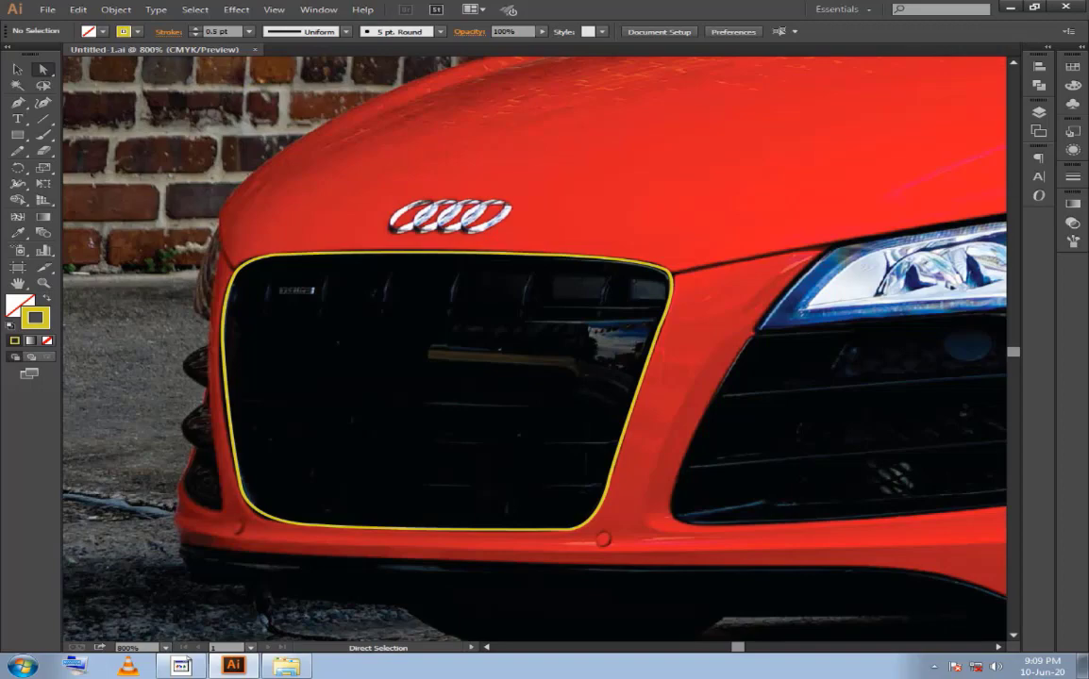
Zoom in and trace curved Pen anchors down the left pillar beside the grille.
key("ctrl+equal")
scroll(534, 349, "right", 3)
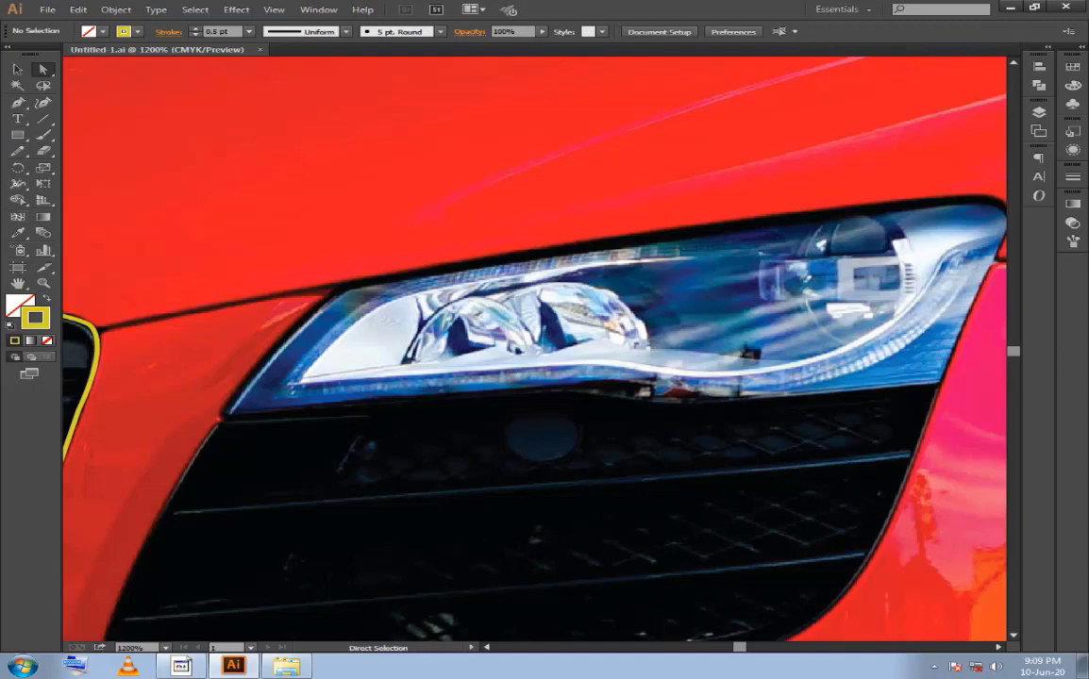
key("p")
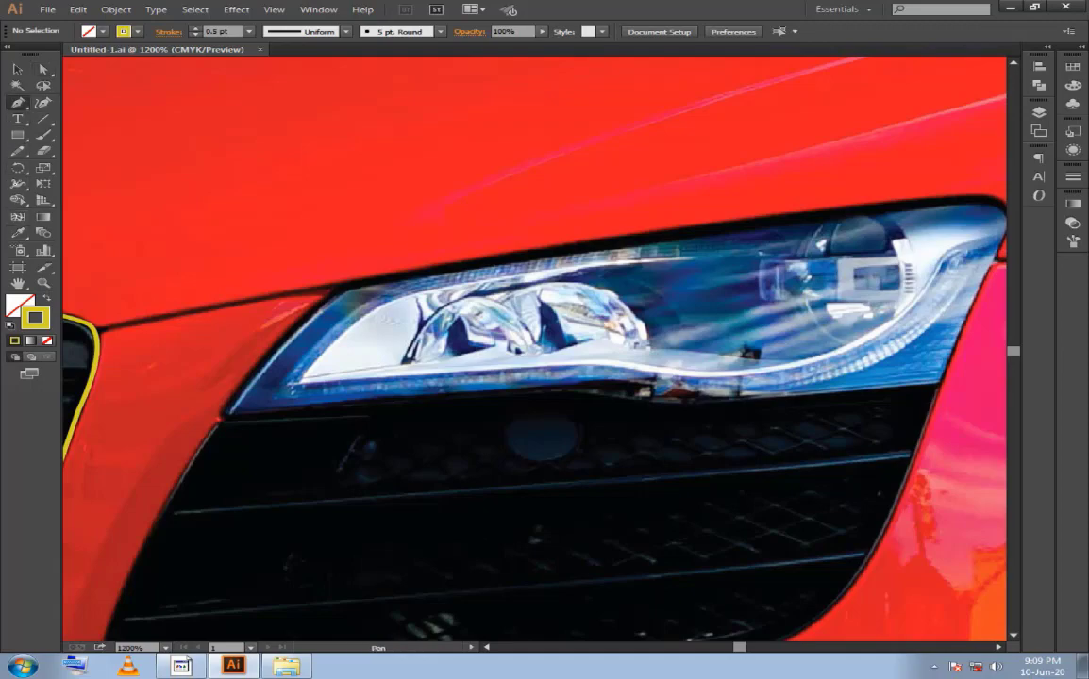
left_click_drag(377, 396, 944, 368)
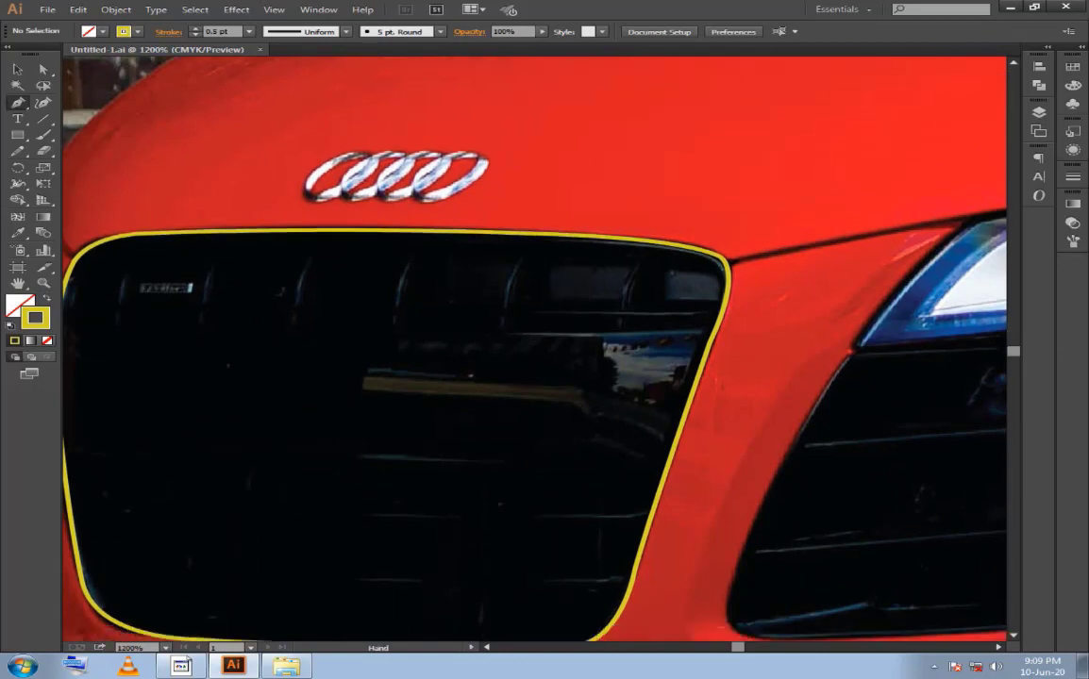
mouse_move(83, 252)
left_mouse_down()
mouse_move(236, 386)
mouse_move(306, 300)
mouse_move(282, 280)
left_mouse_up()
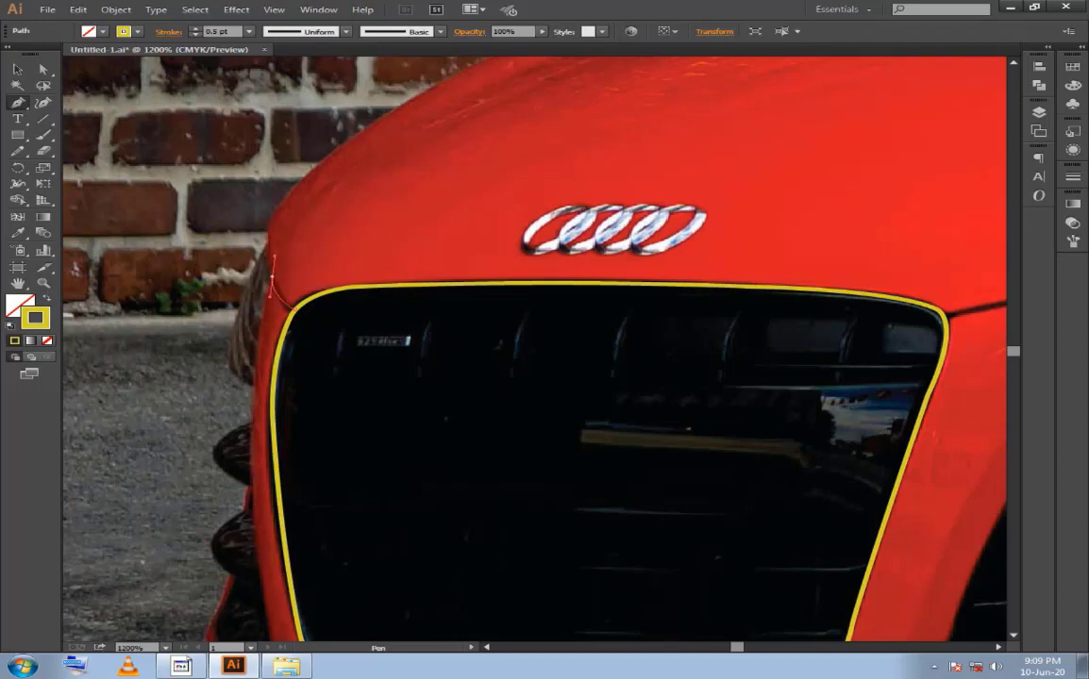
left_click(288, 294)
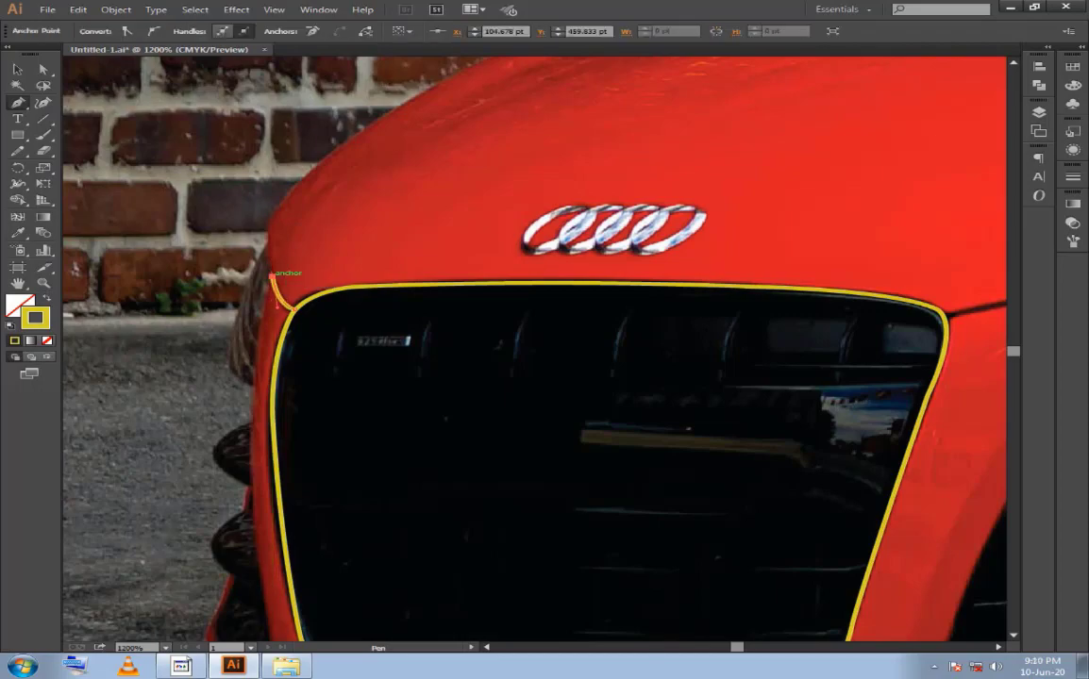
left_click_drag(278, 294, 260, 212)
left_click_drag(250, 283, 250, 204)
mouse_move(236, 390)
left_mouse_down()
mouse_move(264, 469)
mouse_move(258, 593)
left_mouse_up()
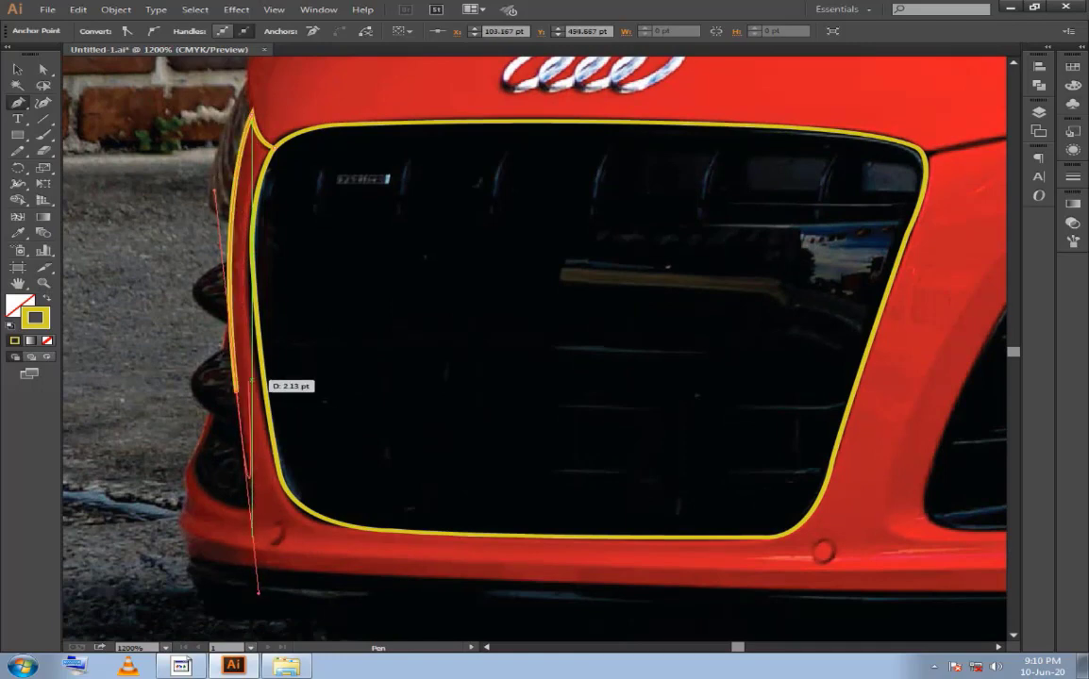
left_click_drag(236, 390, 241, 509)
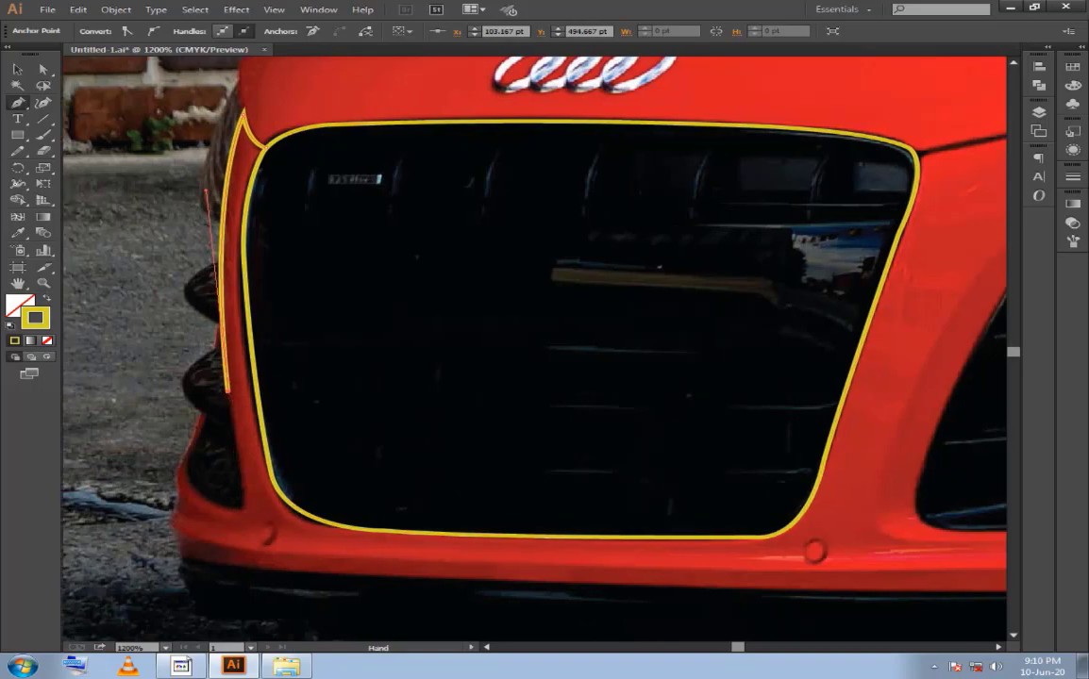
Curve the path into the pillar's bottom corner and along the grille's bottom edge.
left_click_drag(849, 378, 246, 342)
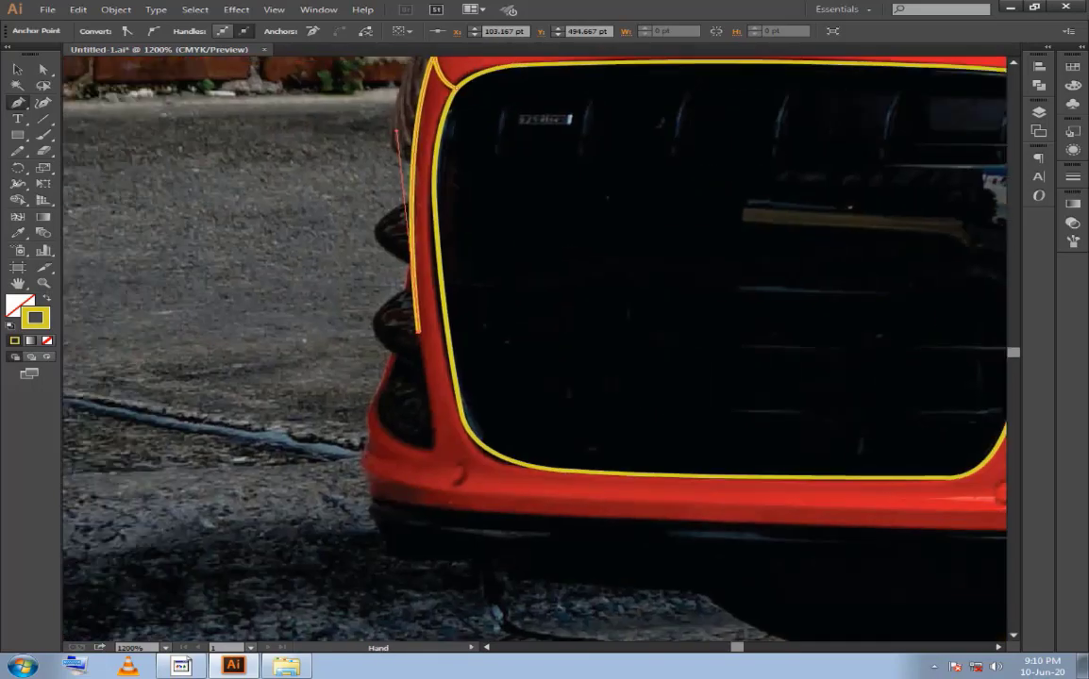
left_click_drag(418, 331, 428, 448)
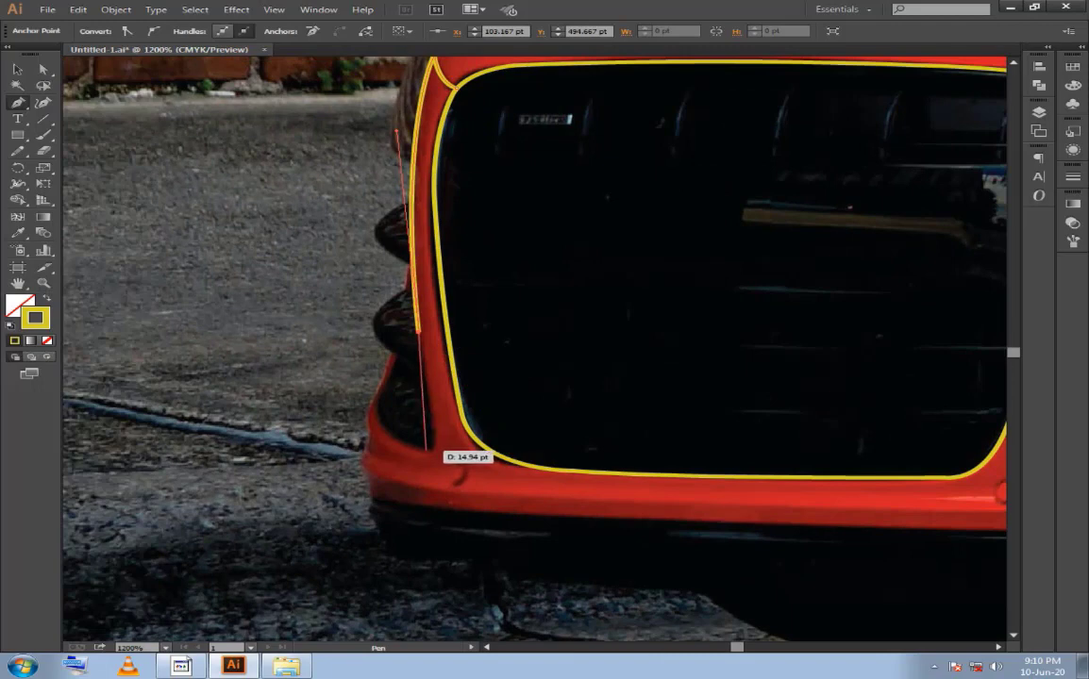
left_click(427, 451)
left_click_drag(426, 452, 404, 443)
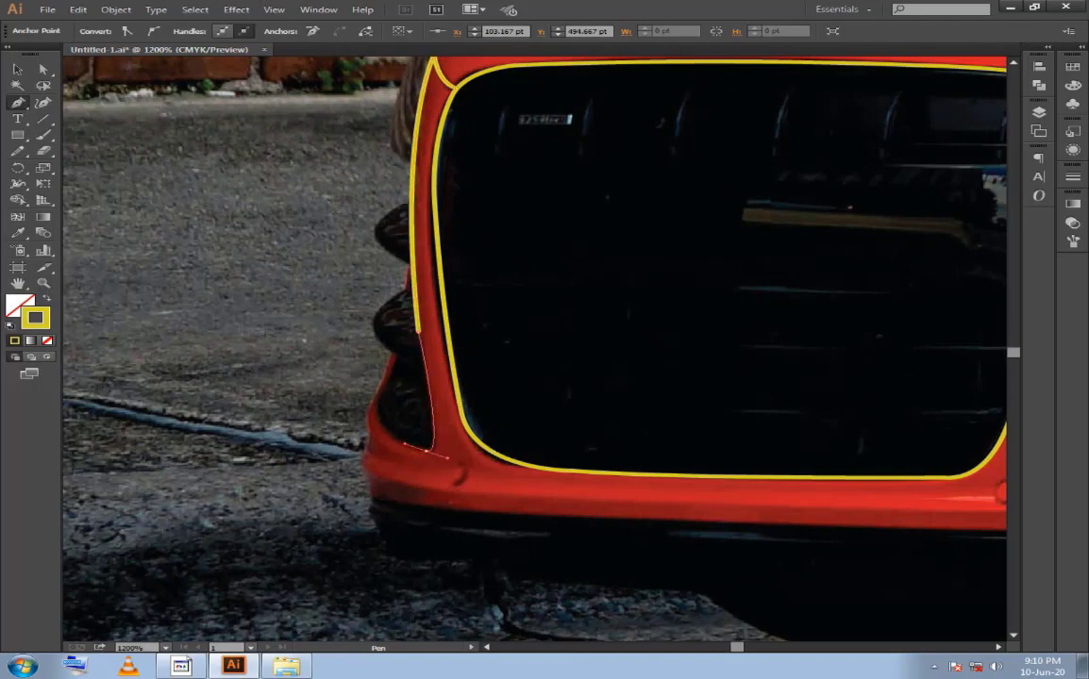
mouse_move(426, 452)
left_mouse_down()
mouse_move(505, 439)
mouse_move(459, 426)
mouse_move(564, 449)
left_mouse_up()
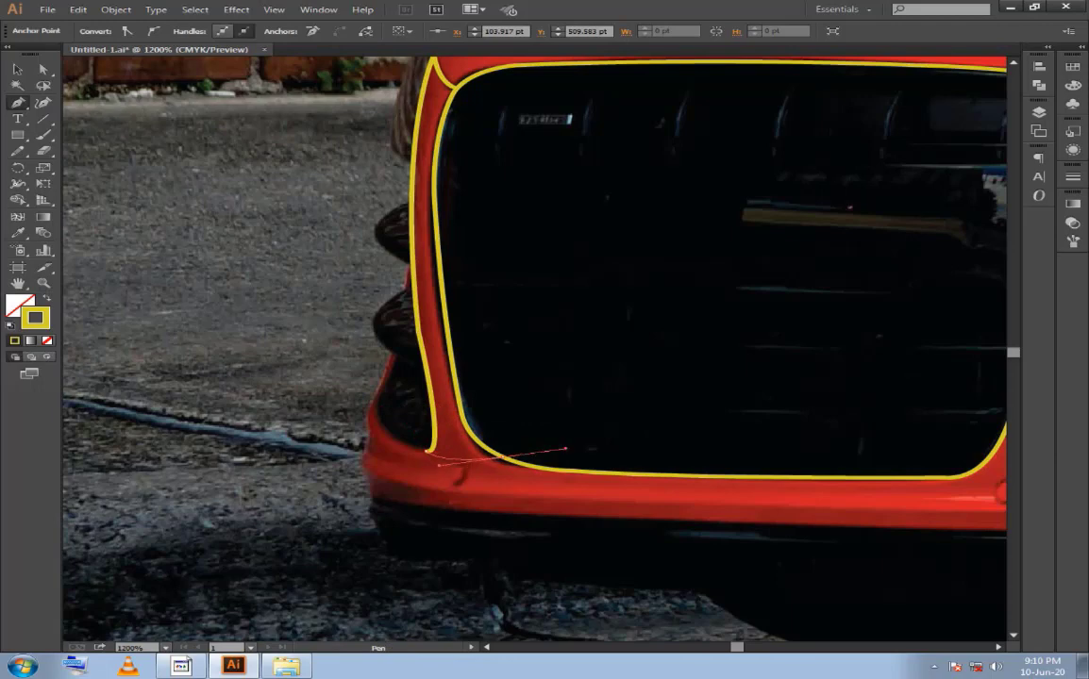
mouse_move(500, 456)
left_mouse_down()
mouse_move(568, 449)
mouse_move(462, 402)
left_mouse_up()
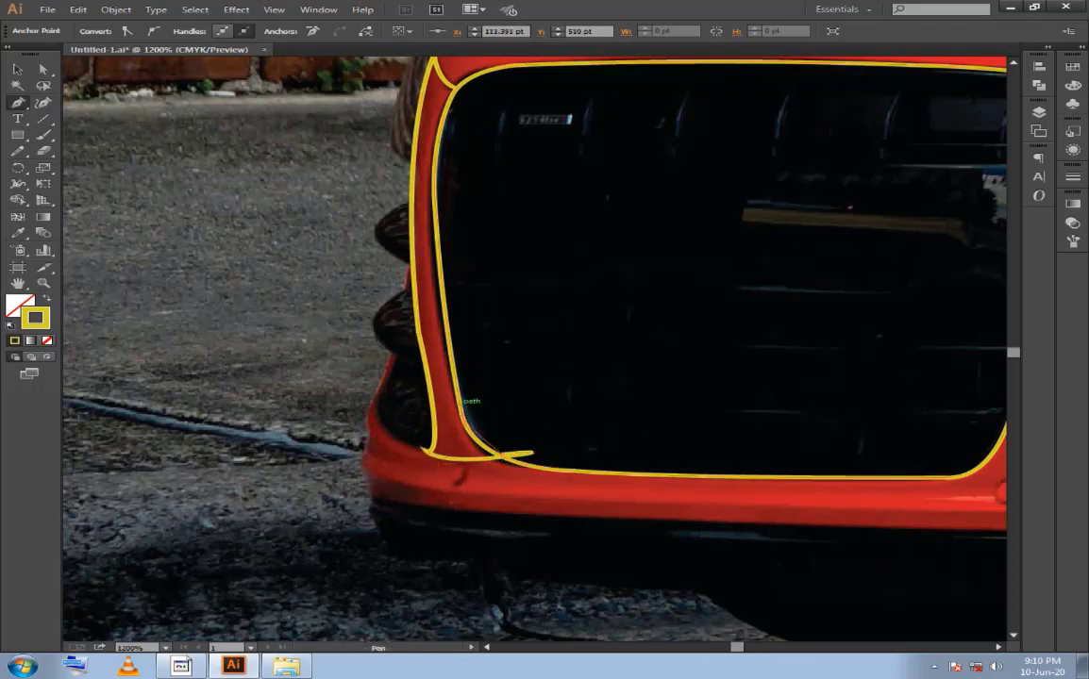
left_click_drag(500, 456, 463, 414)
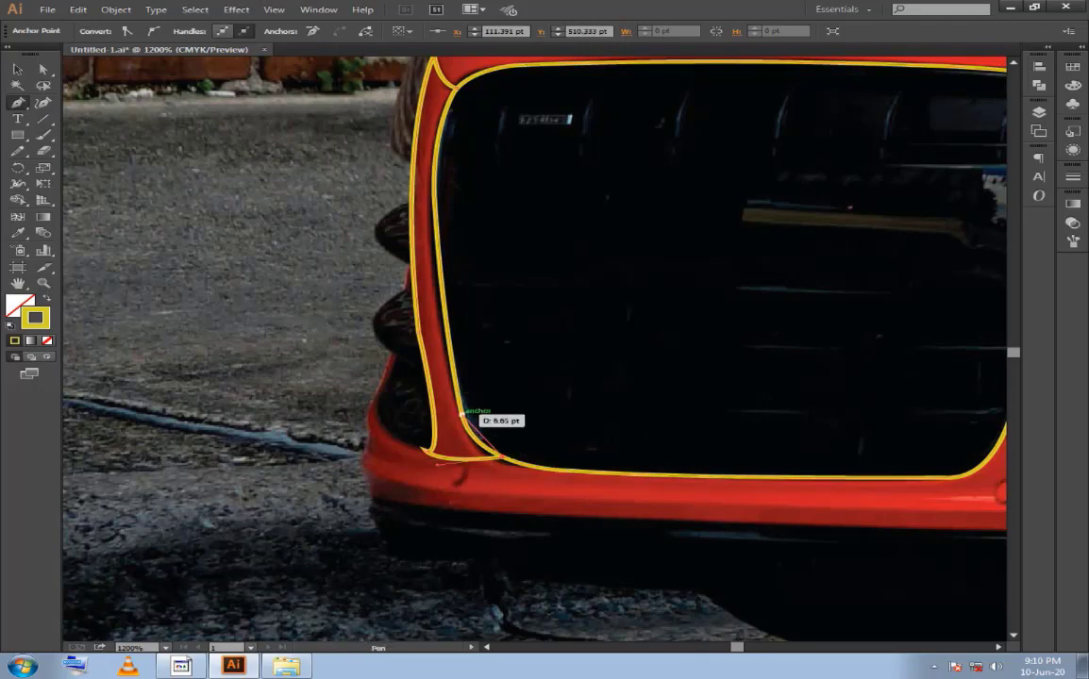
Extend the pillar path up its inner edge to meet the hood at the grille's upper-left corner.
scroll(457, 379, "up", 1)
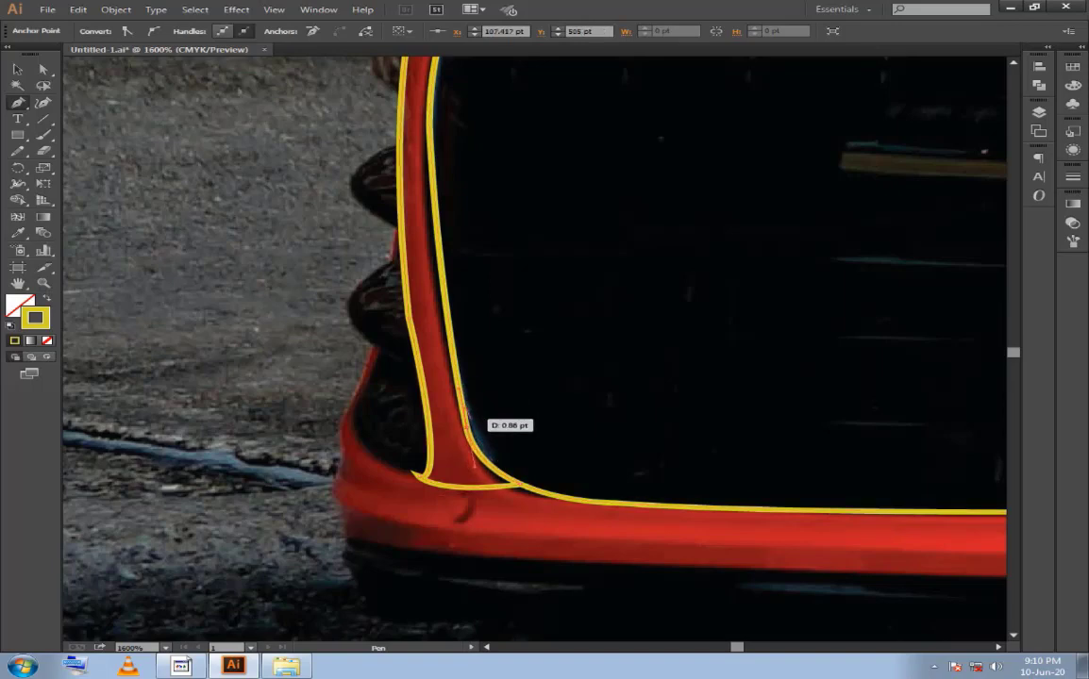
left_click_drag(430, 363, 382, 462)
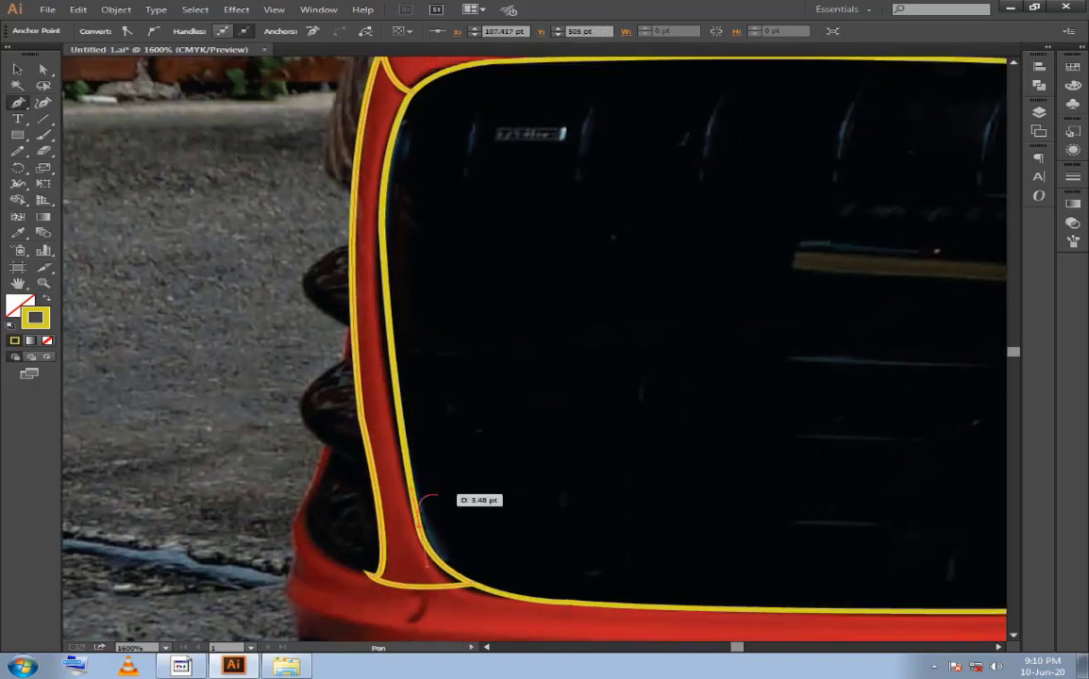
mouse_move(426, 564)
left_mouse_down()
mouse_move(430, 286)
mouse_move(384, 237)
left_mouse_up()
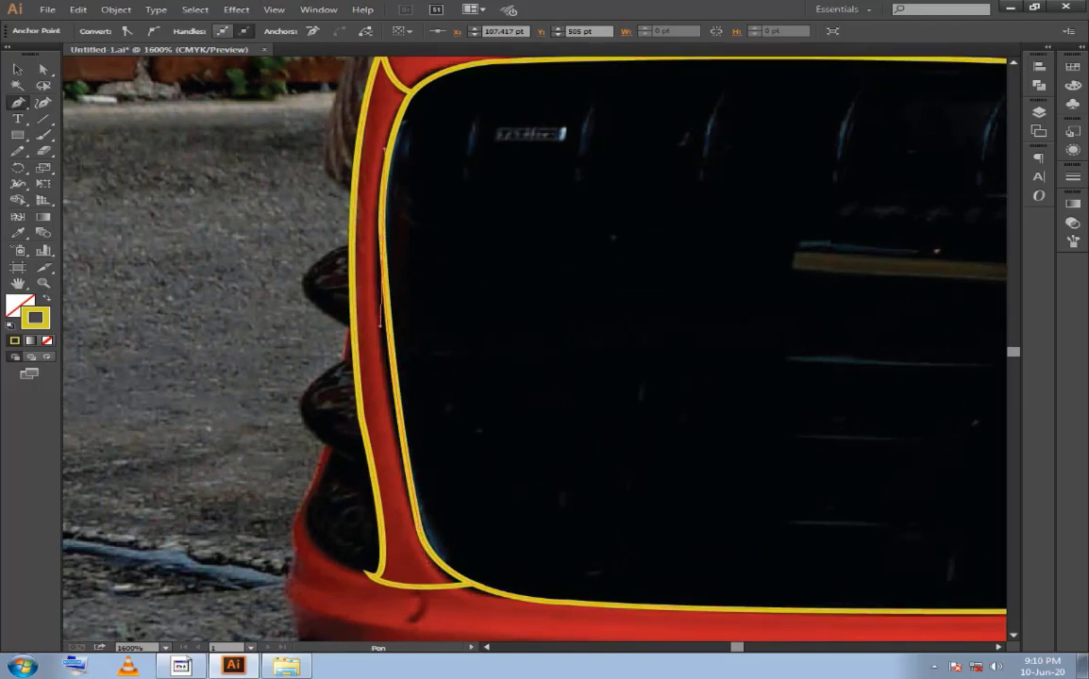
left_click(376, 385)
left_click(379, 70)
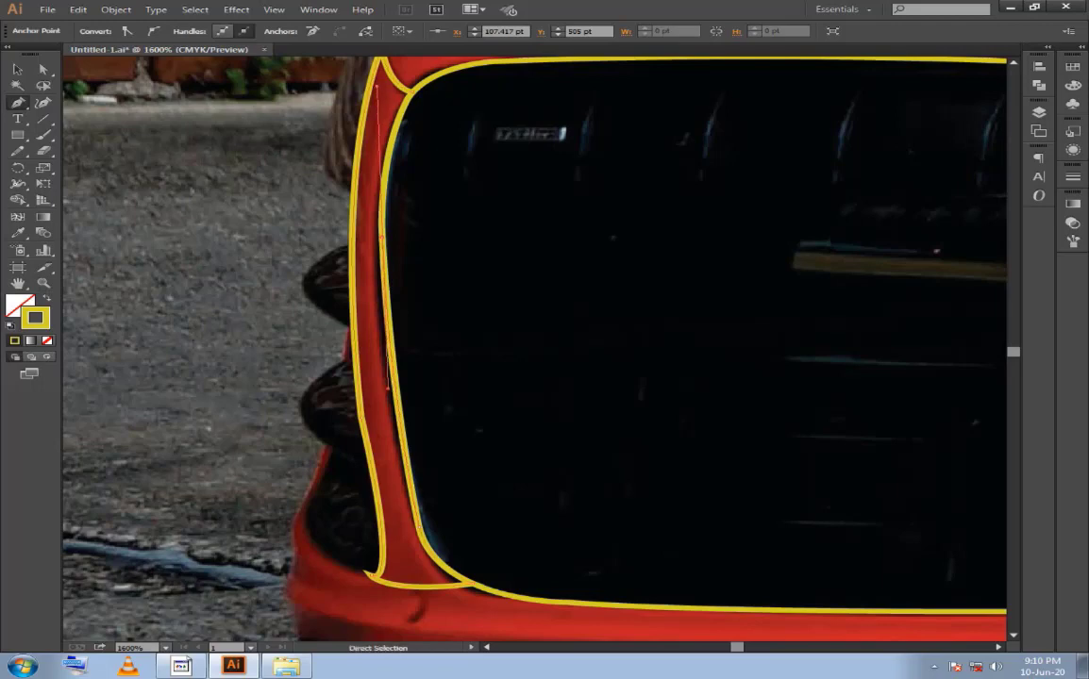
left_click_drag(348, 273, 351, 304)
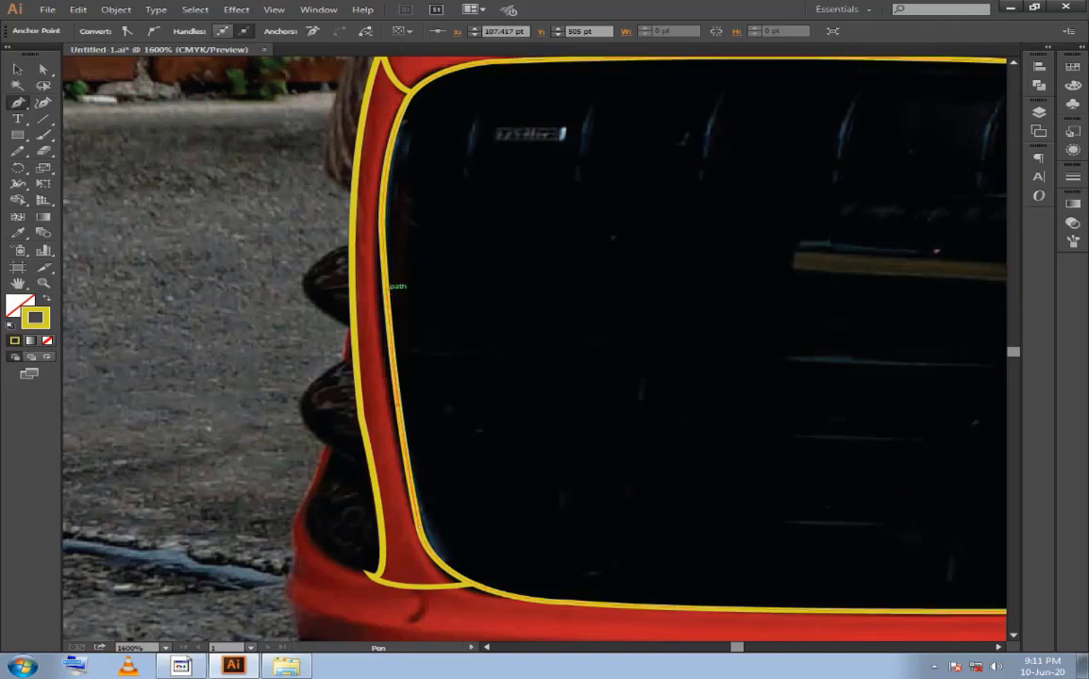
left_click(388, 267)
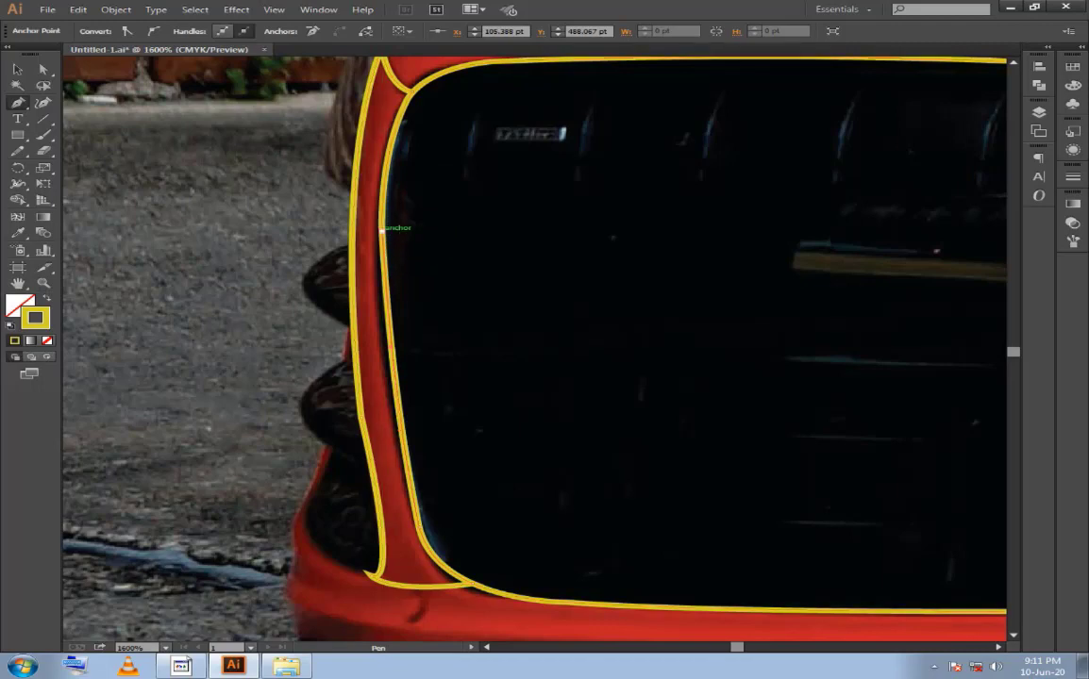
left_click(382, 202)
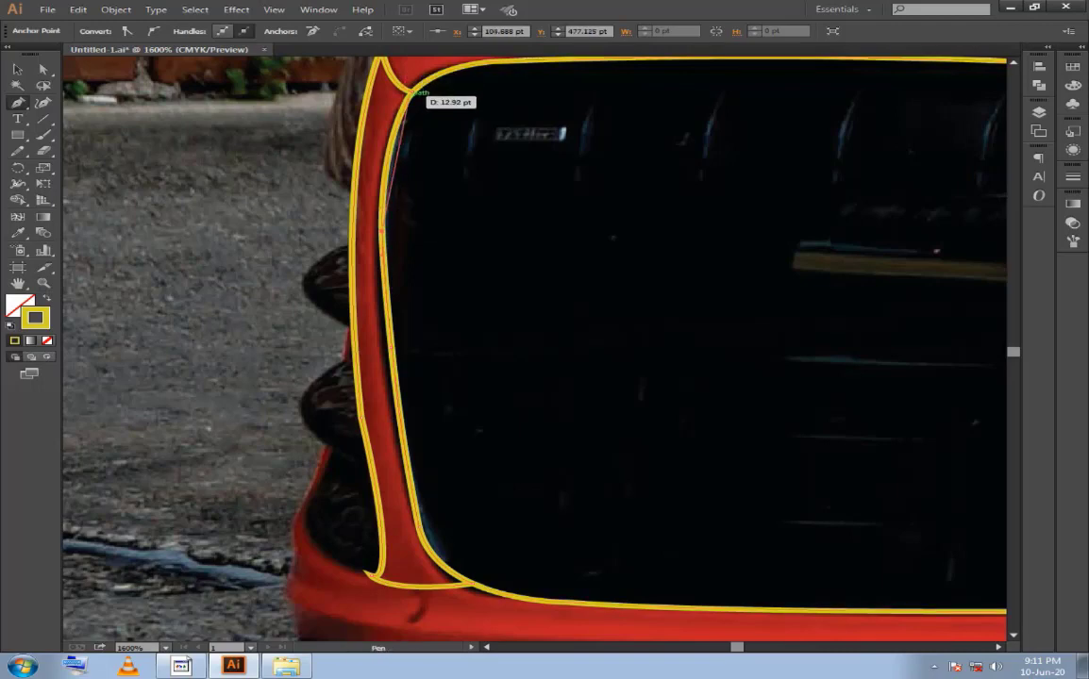
scroll(382, 89, "up", 3)
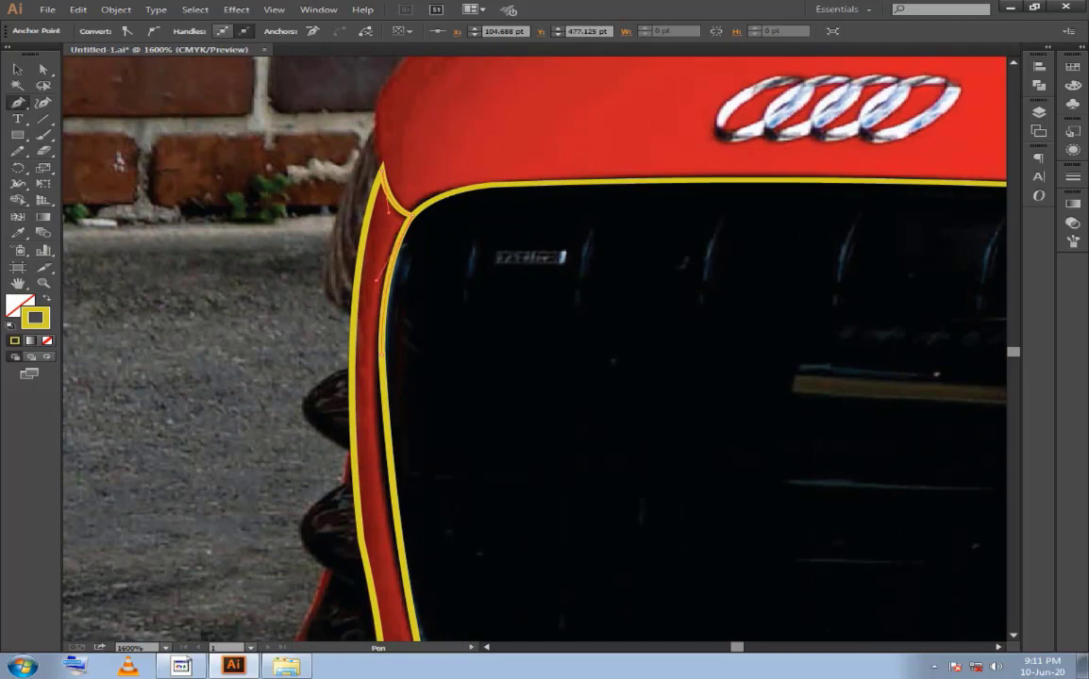
Finish the pillar path and start a new yellow outline curving up the side intake edge.
left_click(342, 585, "ctrl")
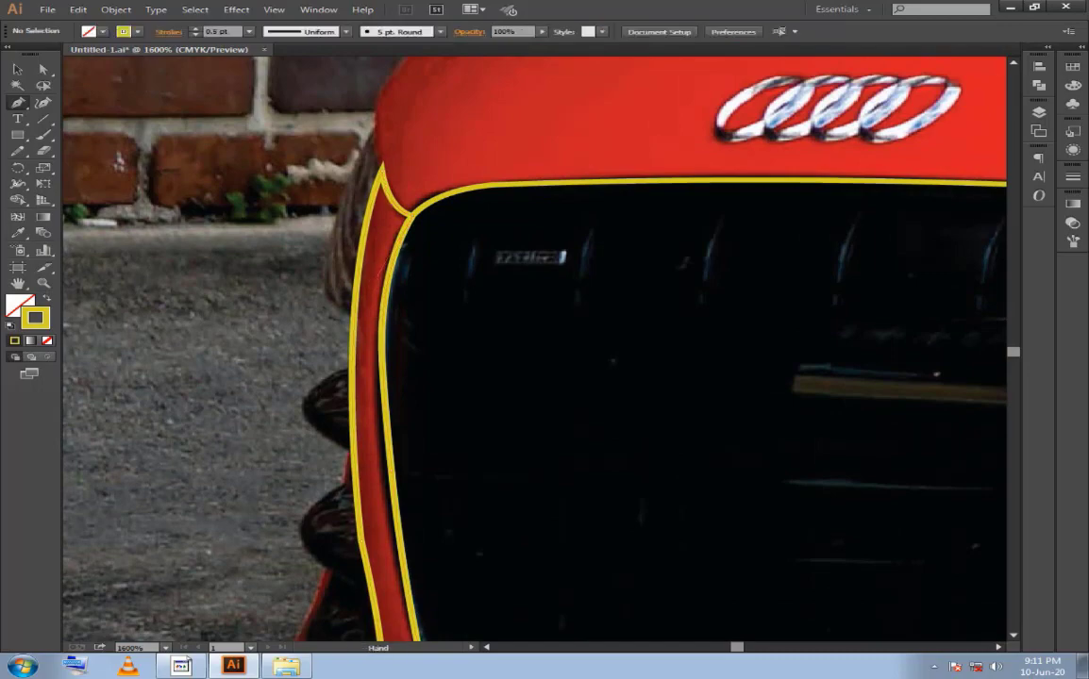
left_click_drag(341, 585, 615, 316)
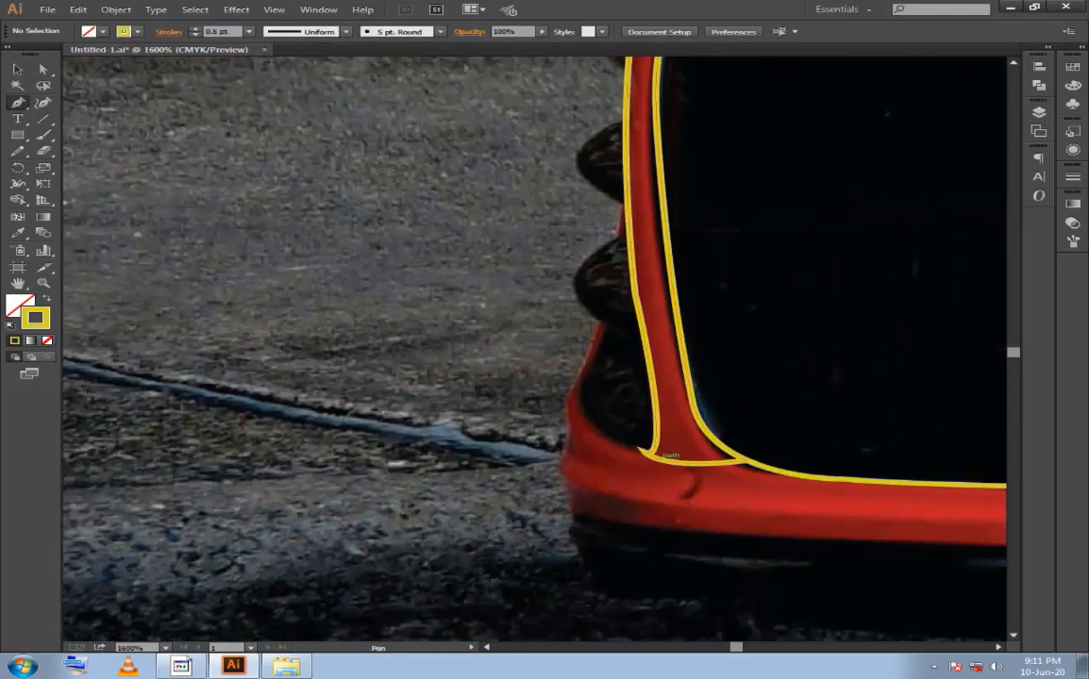
left_click(645, 452)
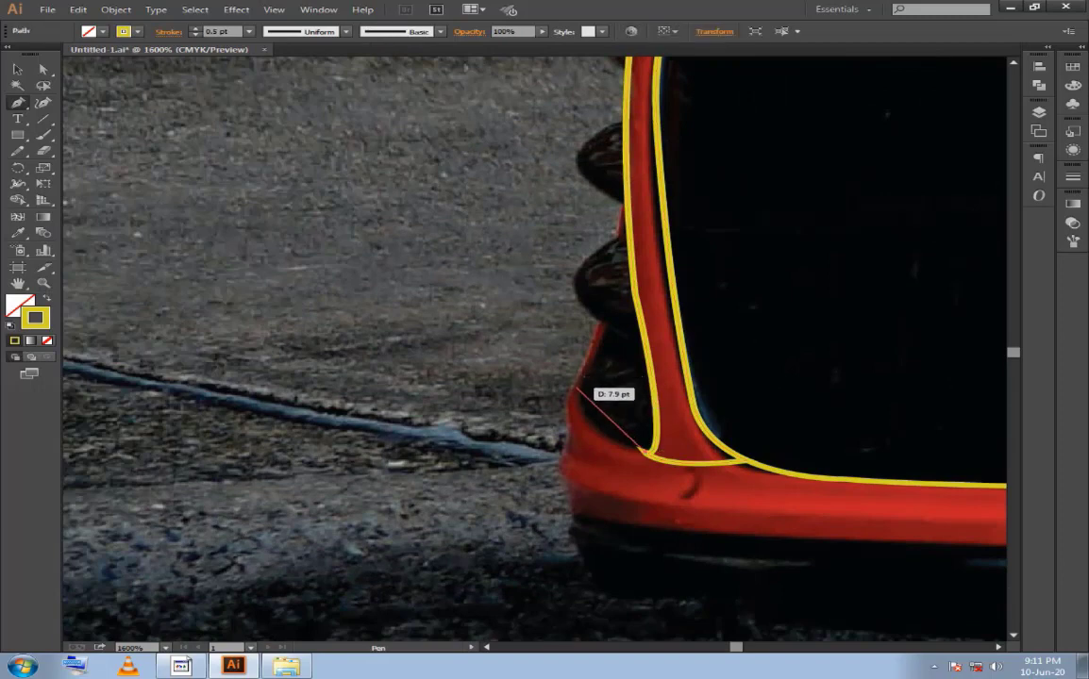
left_click_drag(575, 389, 587, 347)
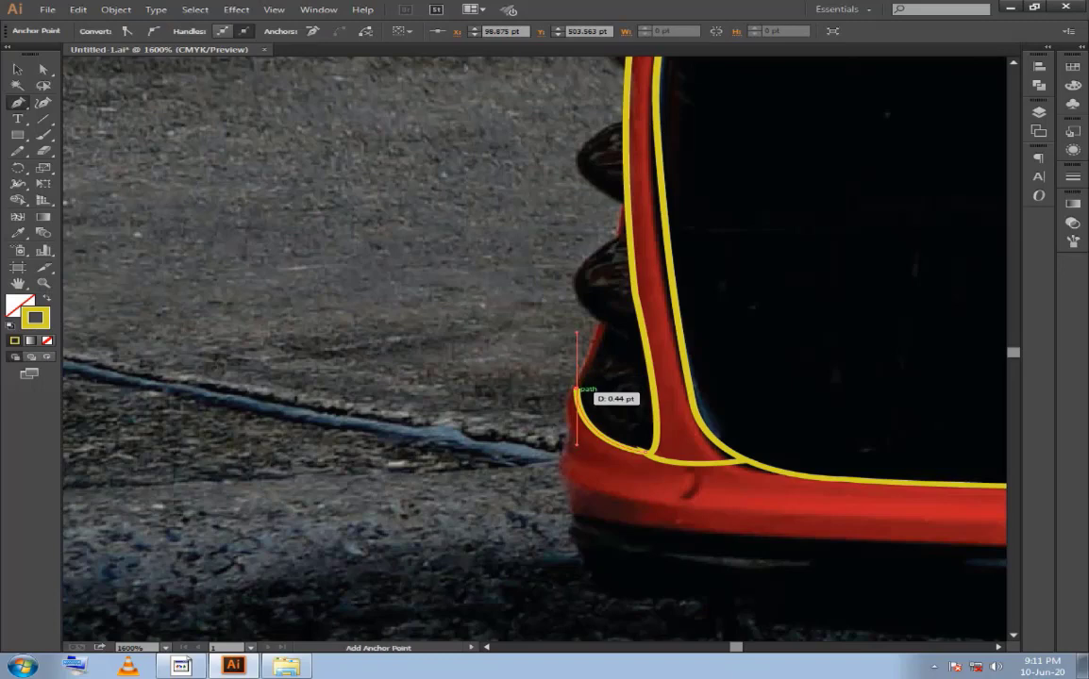
key("ctrl+z")
mouse_move(578, 396)
left_mouse_down()
mouse_move(579, 352)
mouse_move(604, 323)
left_mouse_up()
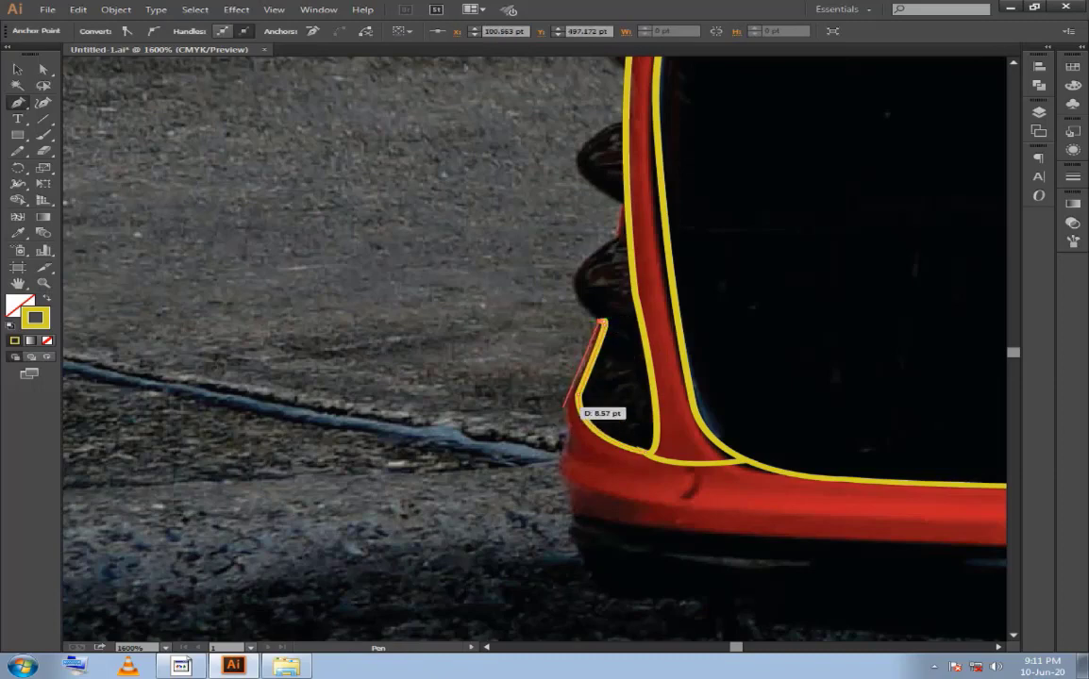
left_click_drag(604, 324, 571, 401)
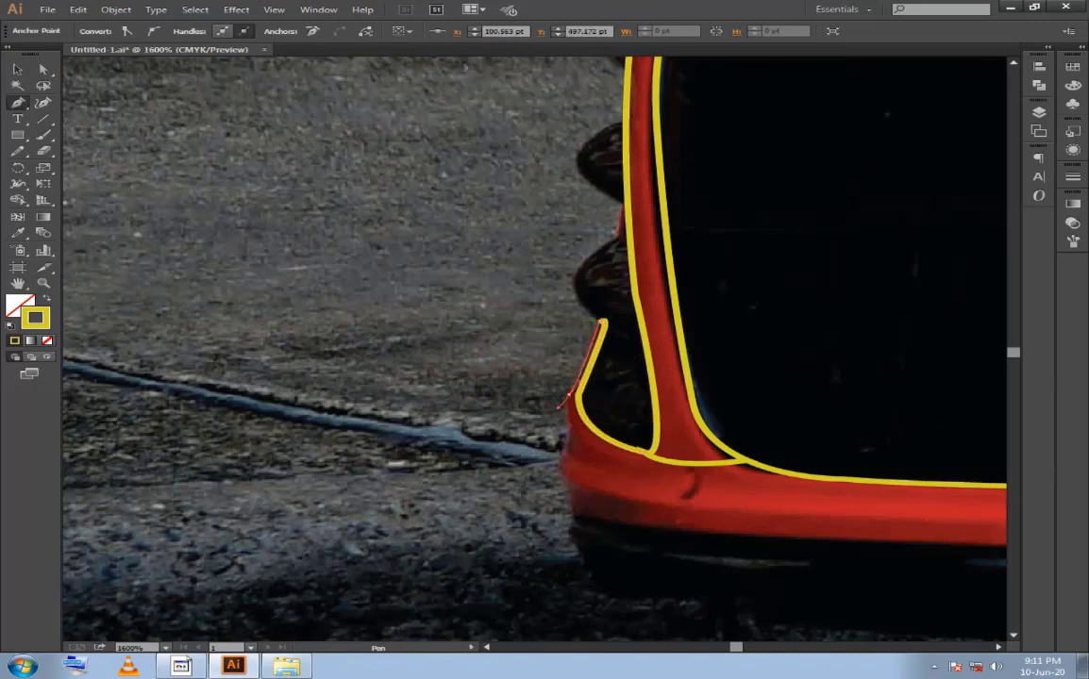
left_click(572, 394)
Extend the outline down the bumper corner and curve it along the bumper's lower edge.
left_click_drag(560, 462, 561, 463)
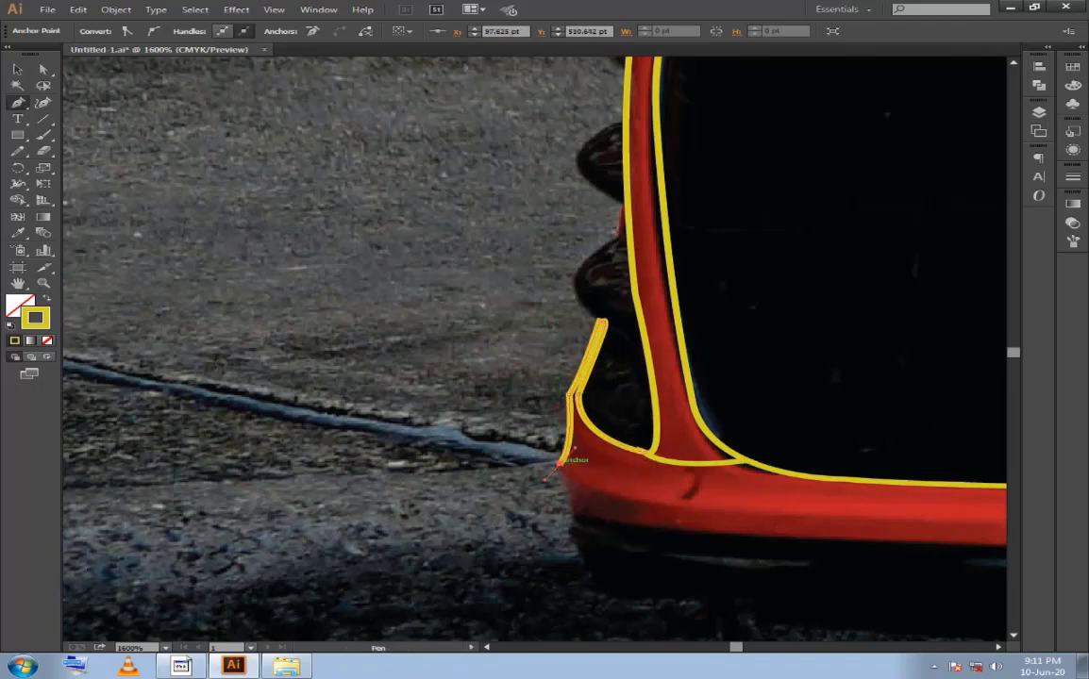
left_click(570, 518)
left_click(570, 516)
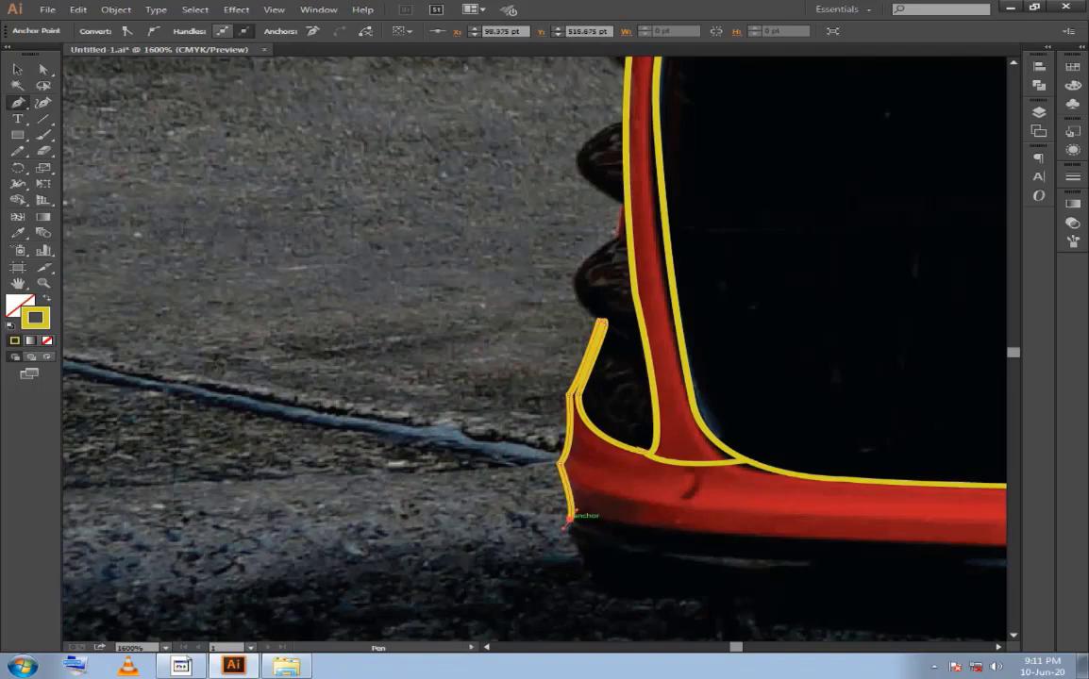
left_click_drag(576, 519, 391, 423)
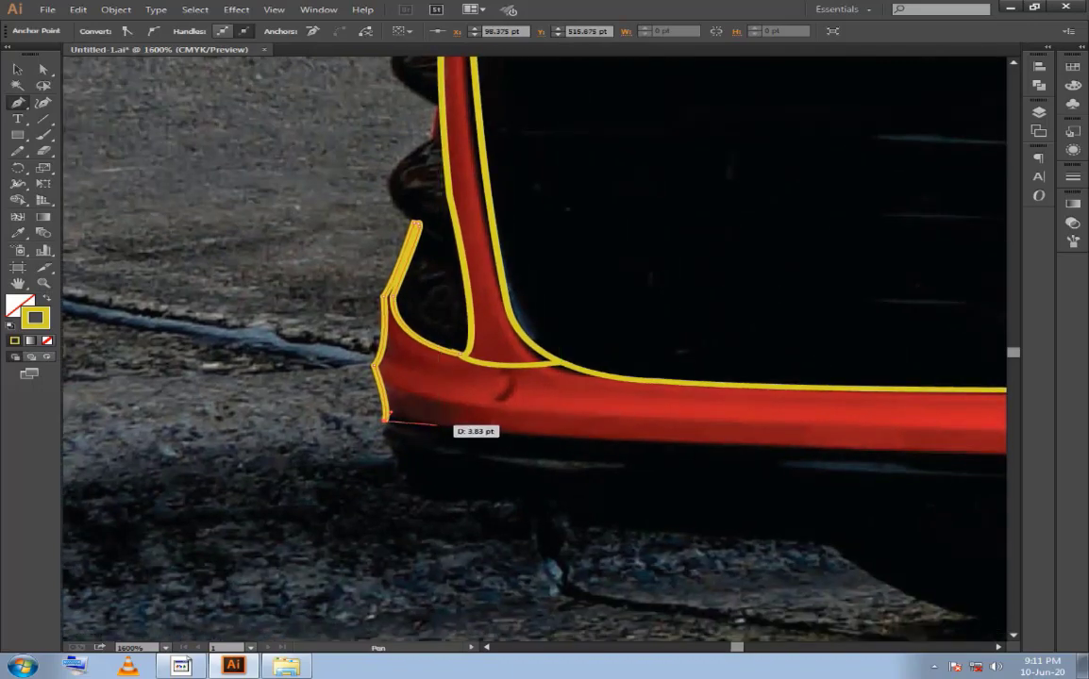
left_click(446, 427)
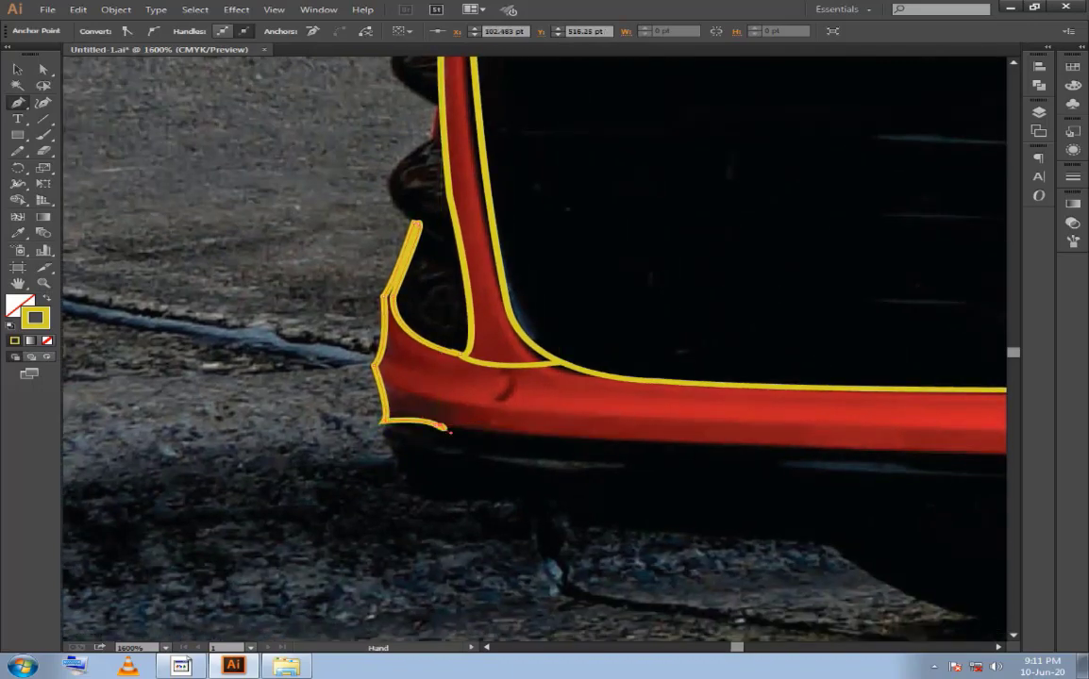
left_click_drag(445, 427, 126, 410)
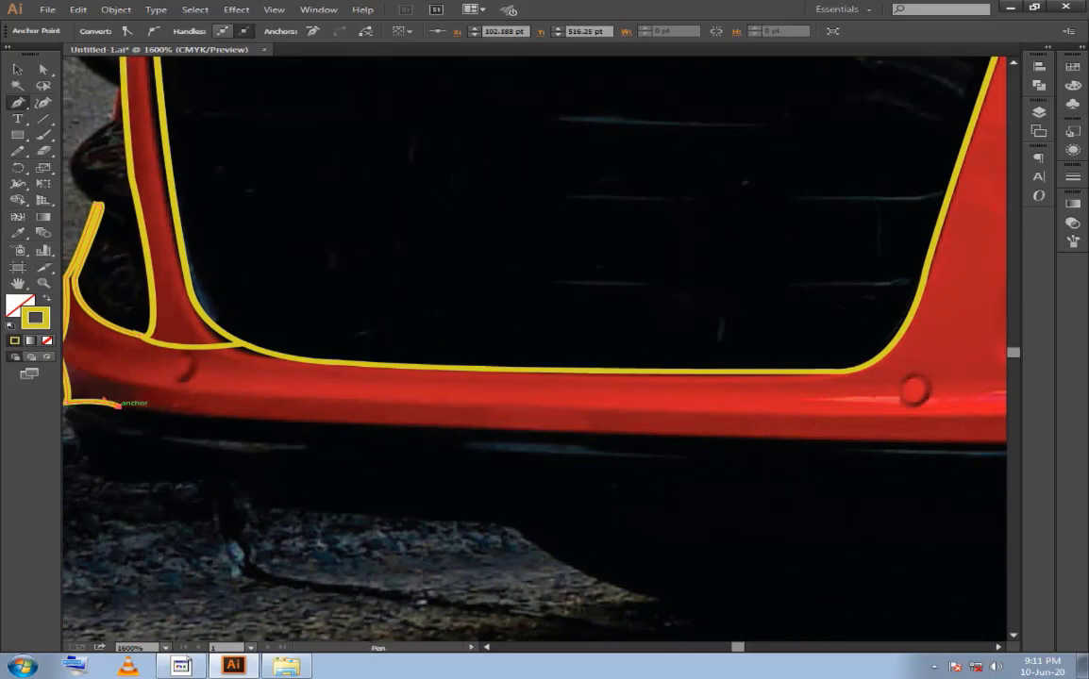
mouse_move(686, 436)
left_mouse_down()
mouse_move(961, 440)
mouse_move(760, 440)
mouse_move(794, 416)
left_mouse_up()
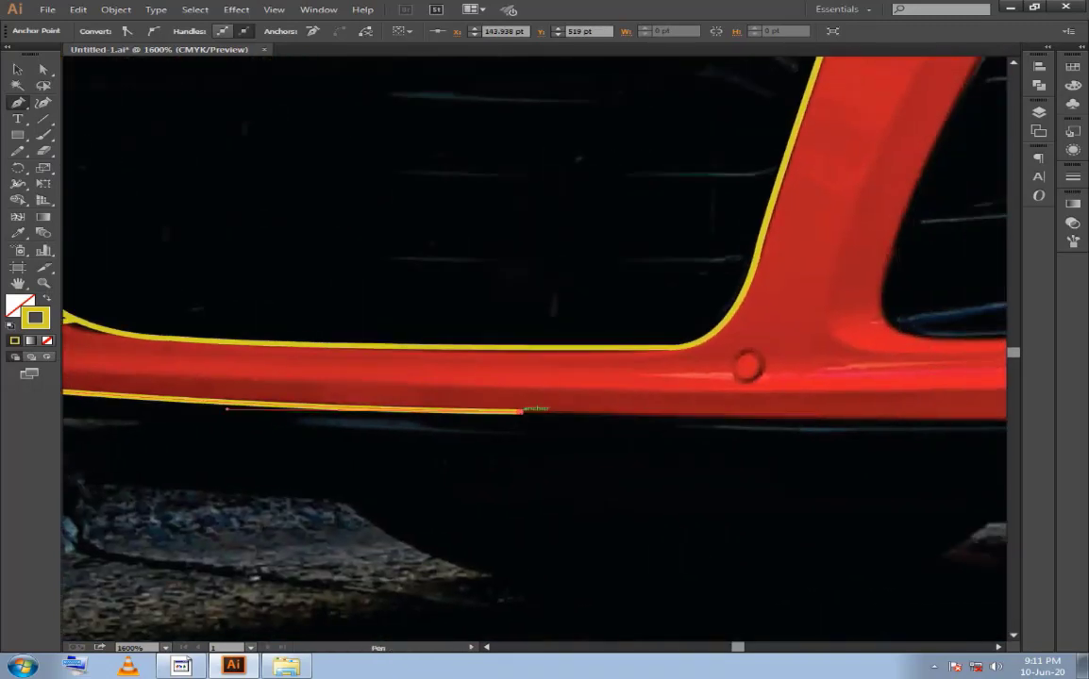
Add curved anchors along the lower bumper edge, following its dip and rising up the side.
left_click_drag(522, 412, 96, 424)
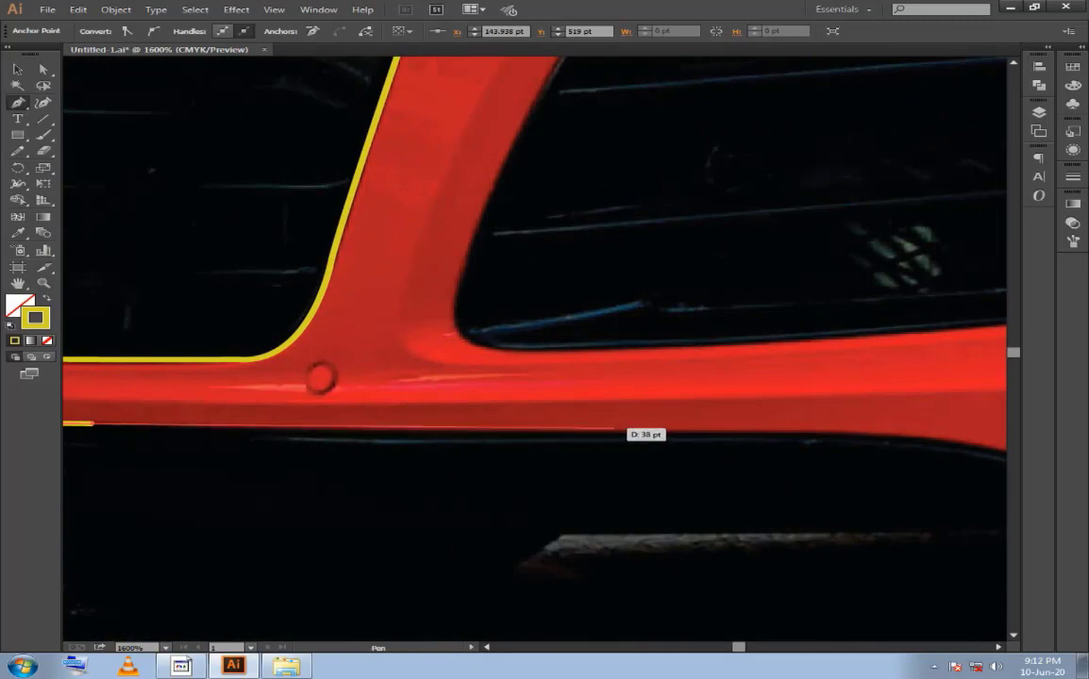
mouse_move(774, 432)
left_mouse_down()
mouse_move(831, 434)
mouse_move(271, 272)
left_mouse_up()
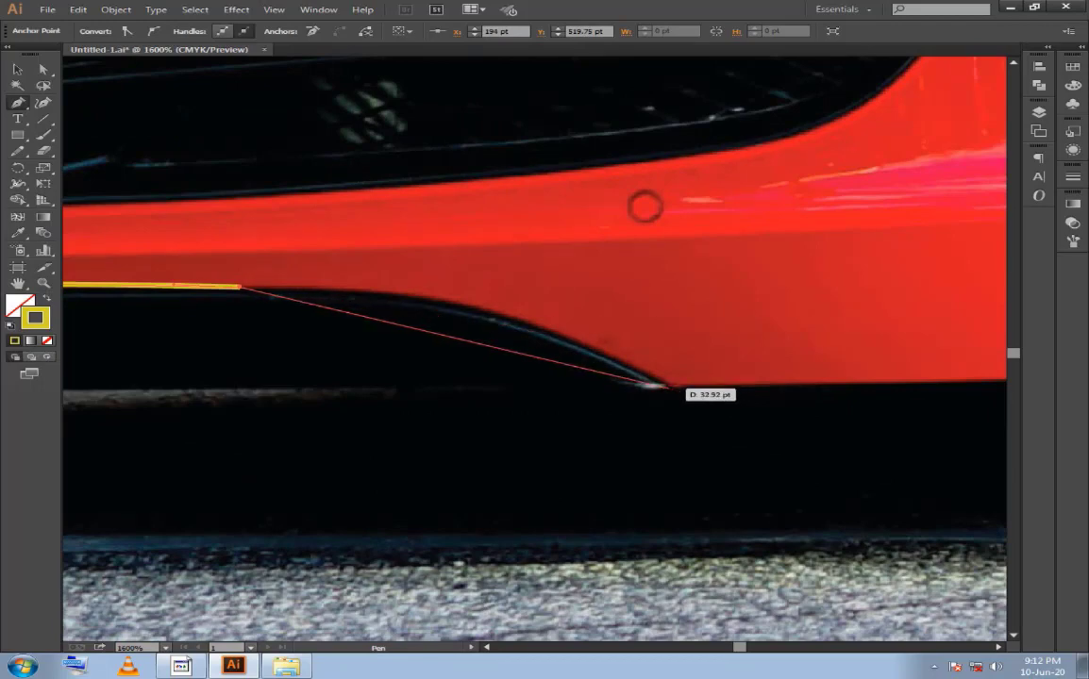
left_click_drag(668, 386, 838, 507)
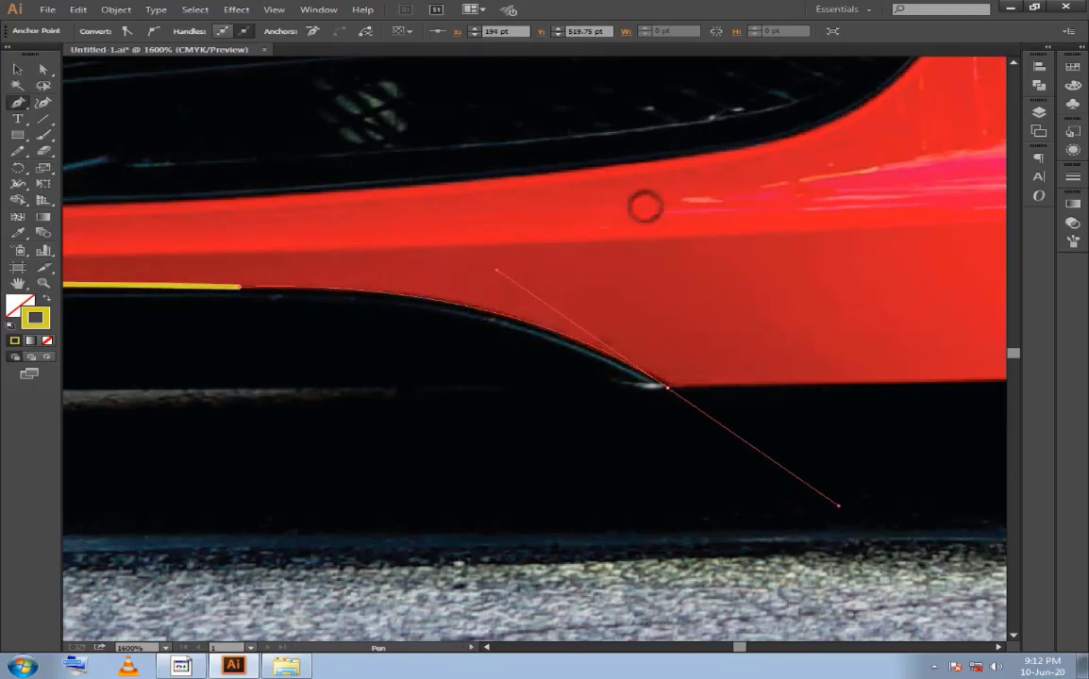
left_click_drag(838, 507, 873, 516)
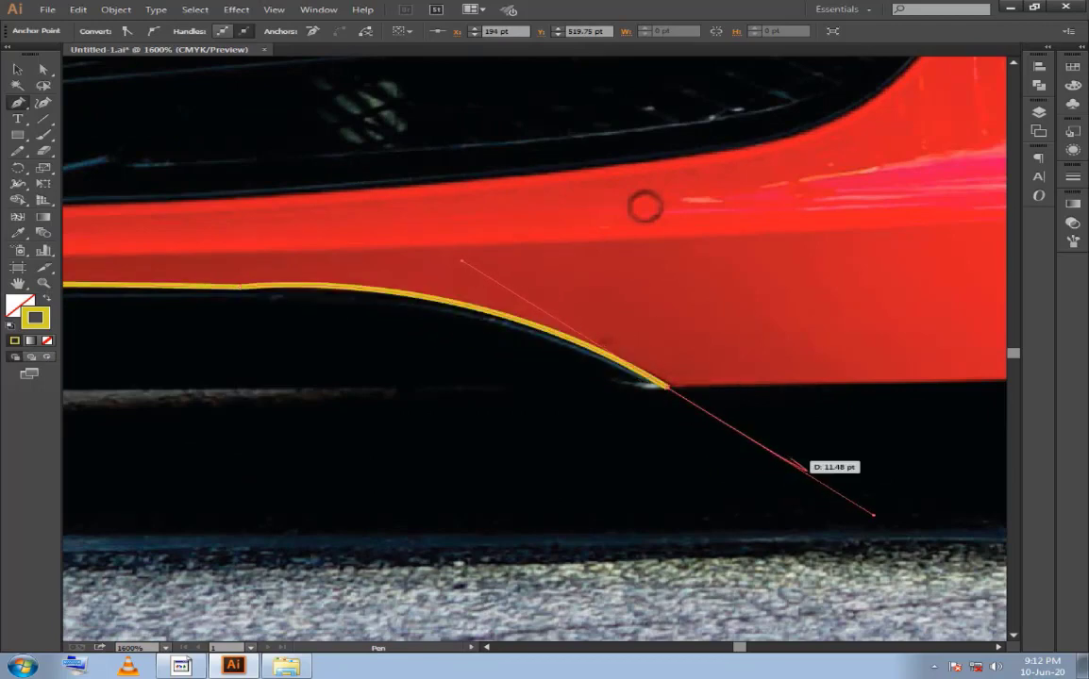
mouse_move(668, 386)
left_mouse_down()
mouse_move(861, 395)
mouse_move(880, 383)
left_mouse_up()
scroll(882, 381, "up", 5)
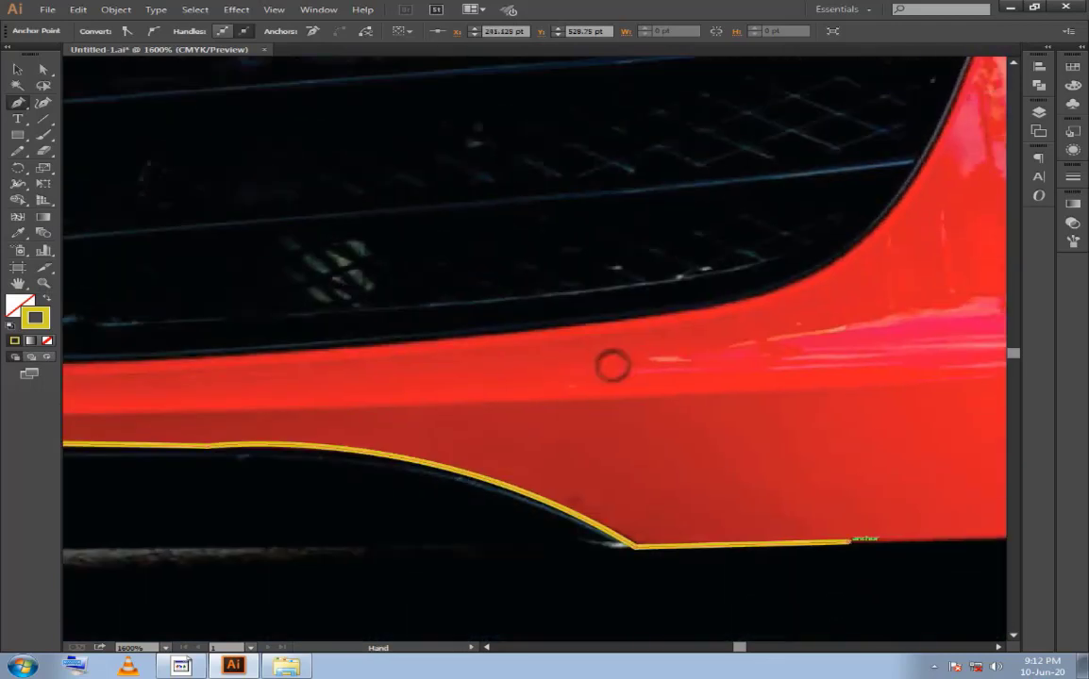
left_click_drag(788, 338, 788, 338)
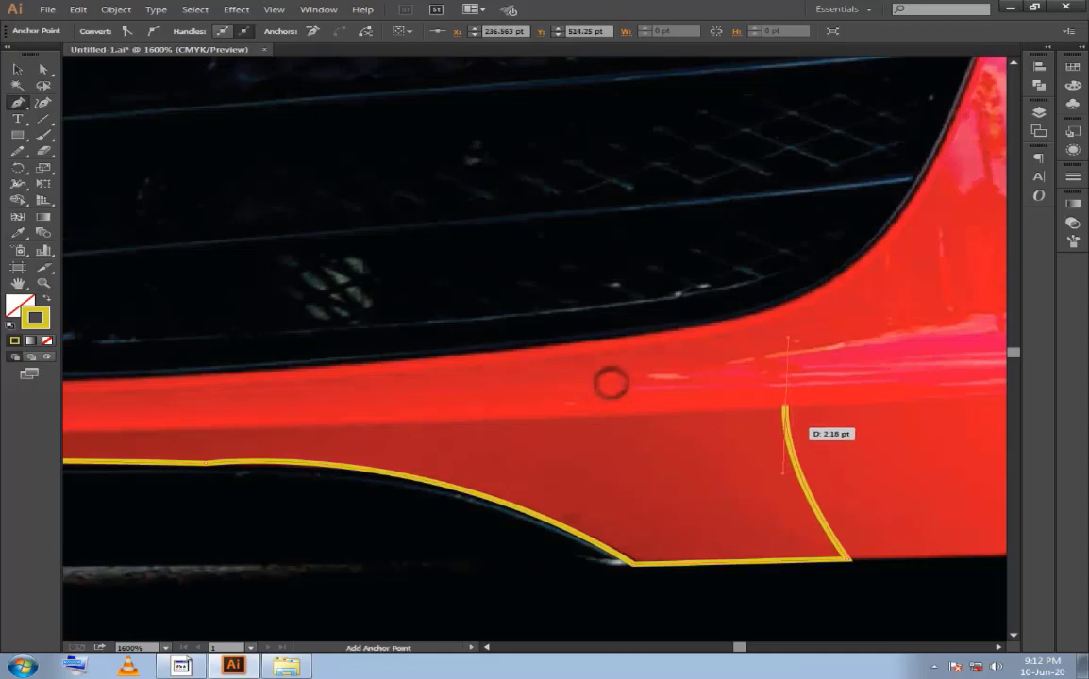
scroll(746, 420, "left", 5)
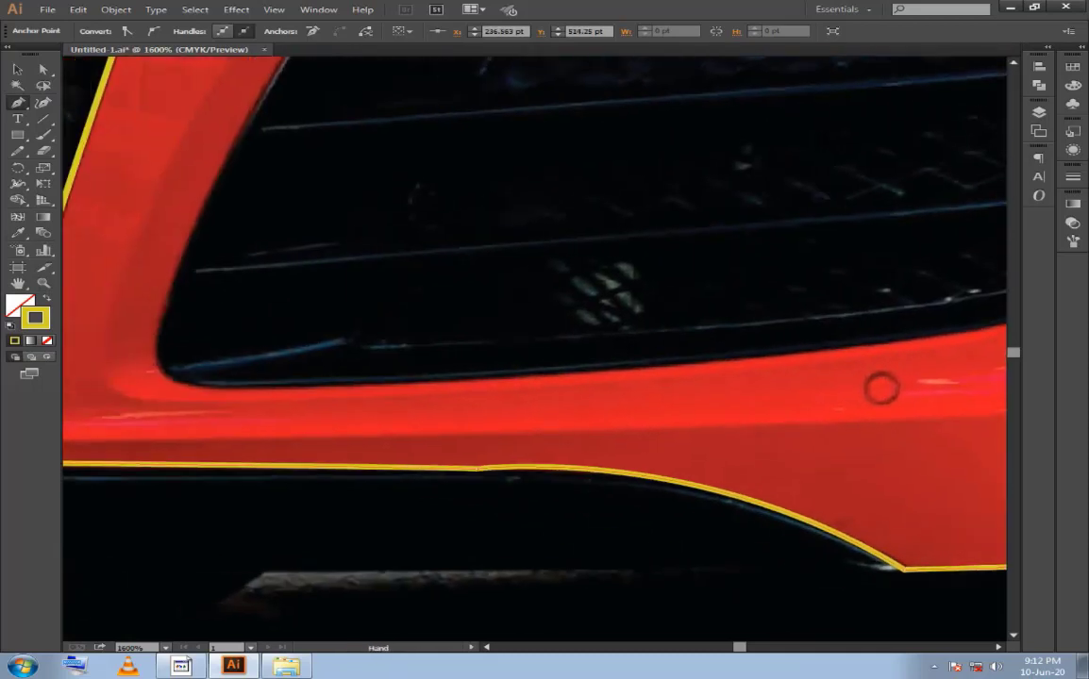
Run the outline along the upper bumper crease to the left pillar's base.
left_click_drag(476, 424, 570, 437)
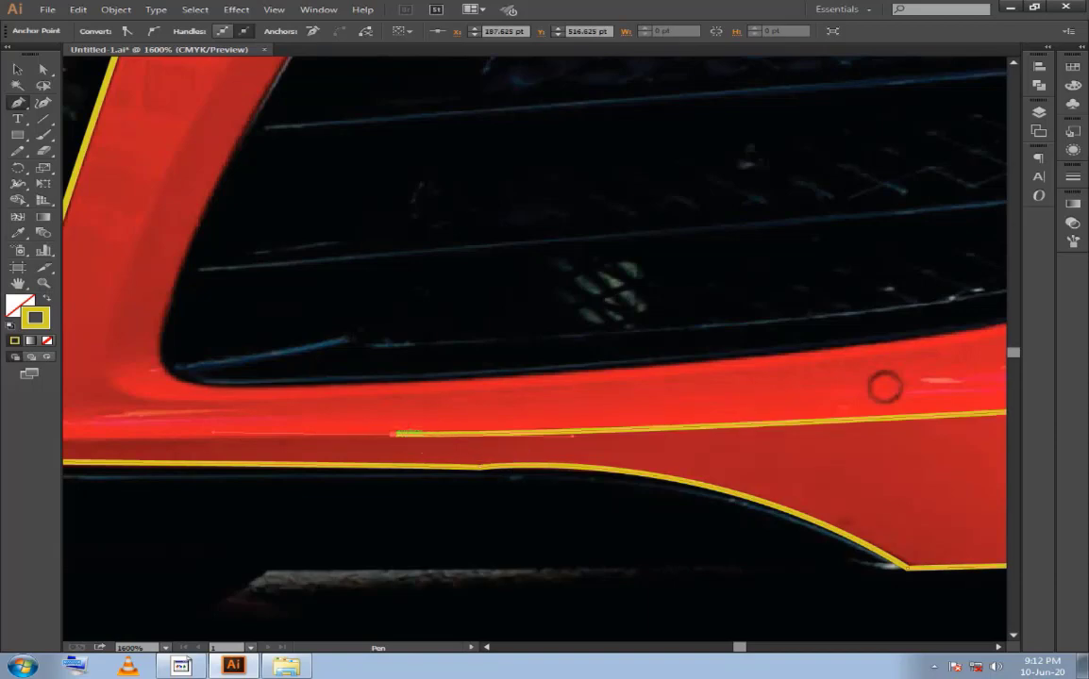
left_click_drag(207, 415, 958, 396)
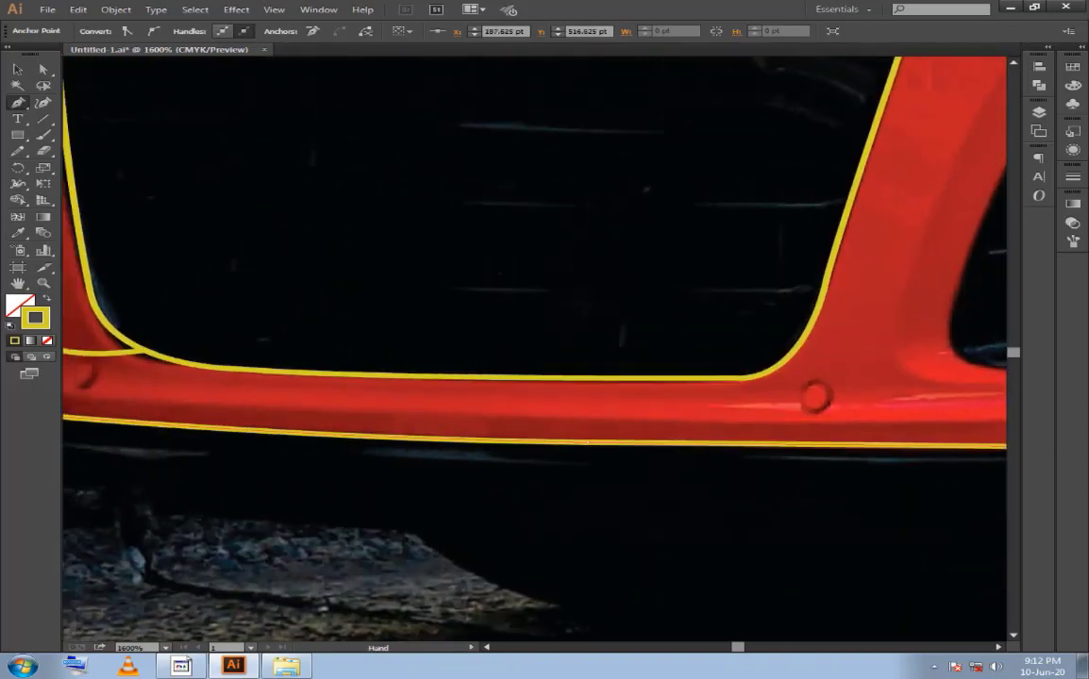
left_click_drag(472, 378, 632, 406)
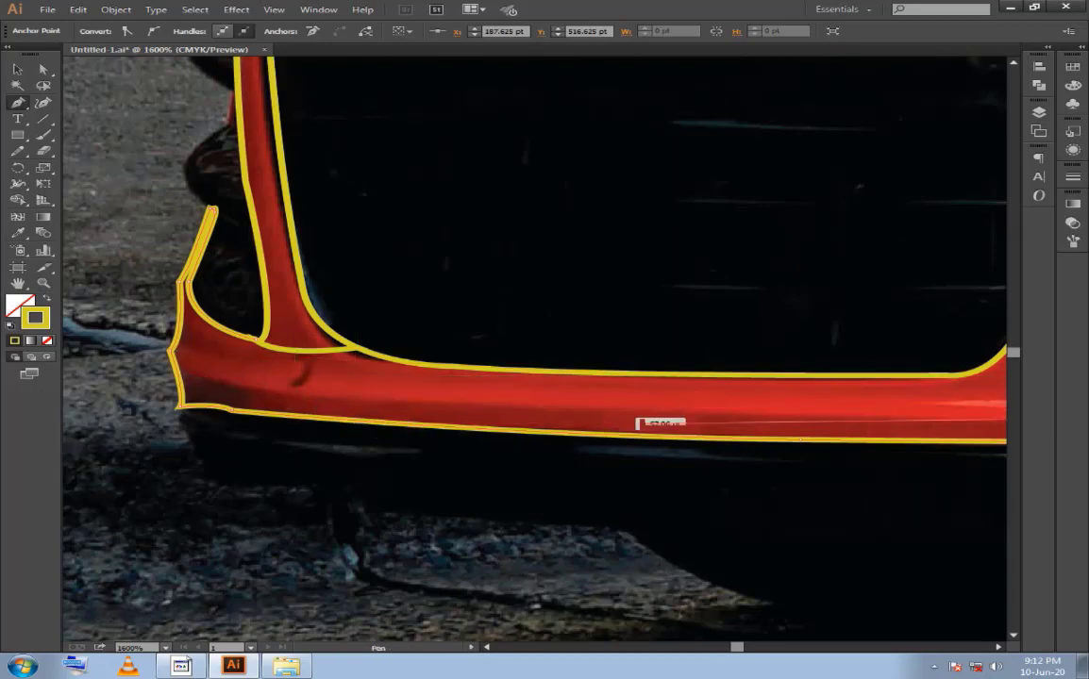
key("ctrl+plus")
left_click_drag(638, 423, 283, 453)
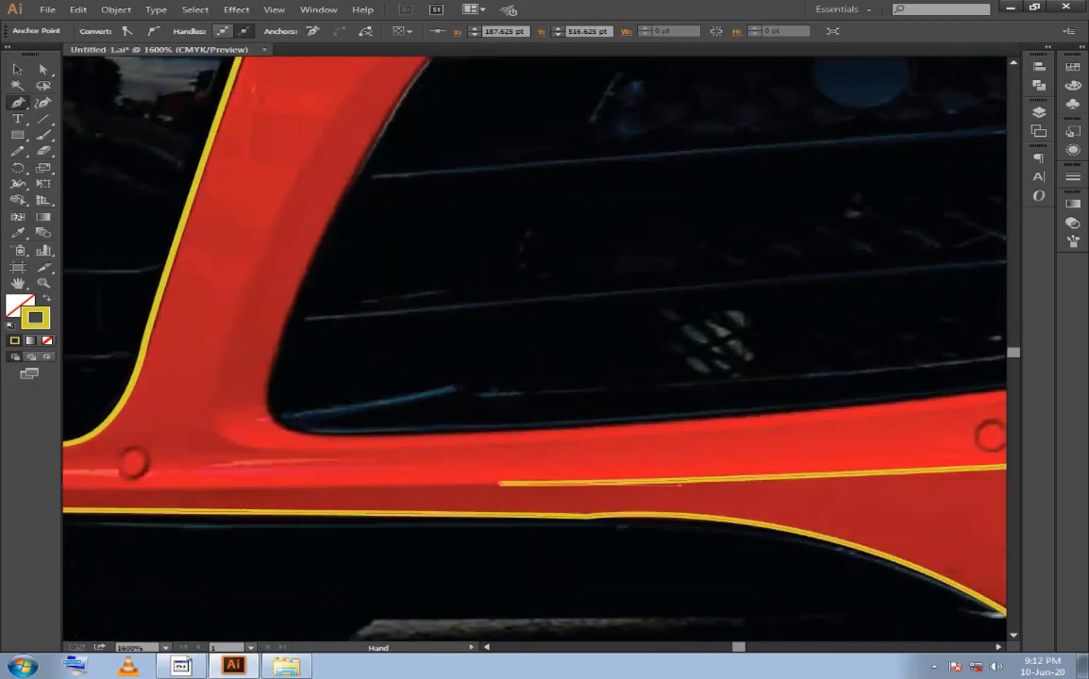
left_click_drag(210, 476, 505, 488)
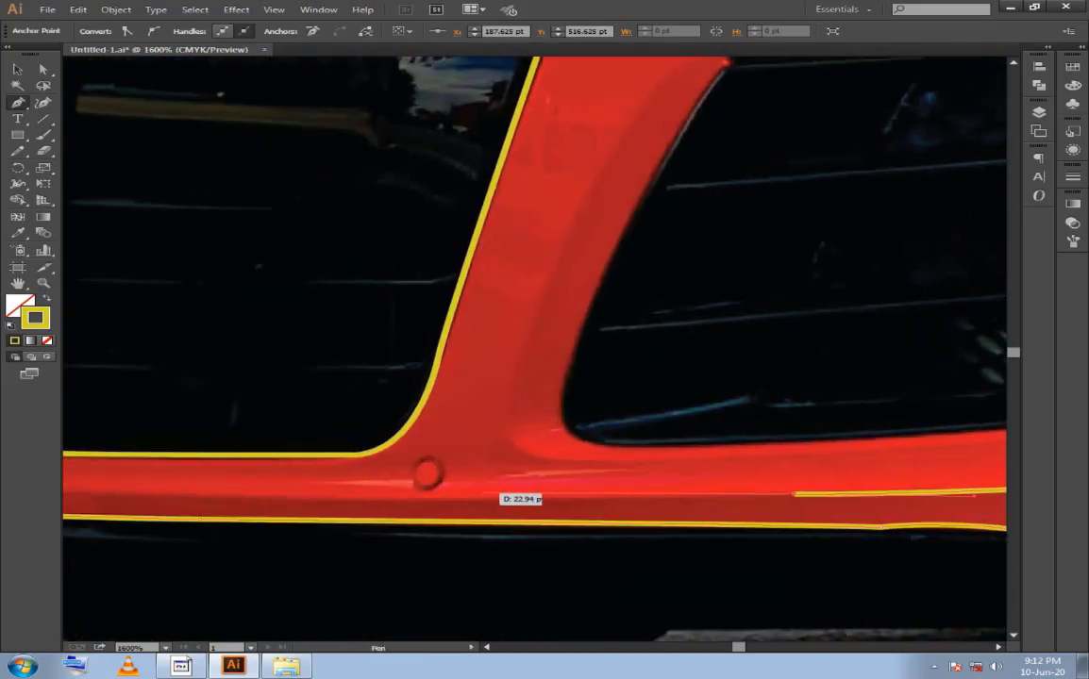
left_click(482, 494)
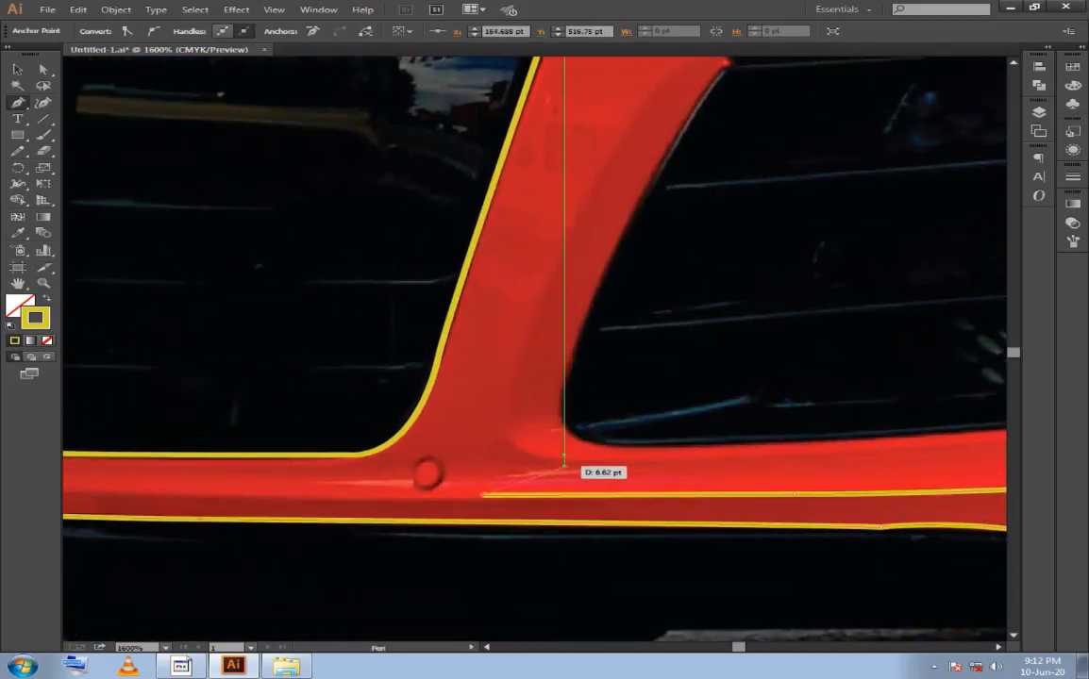
Curve the outline around the pillar-to-sill junction and continue leftward beneath the grille.
left_click_drag(564, 467, 619, 517)
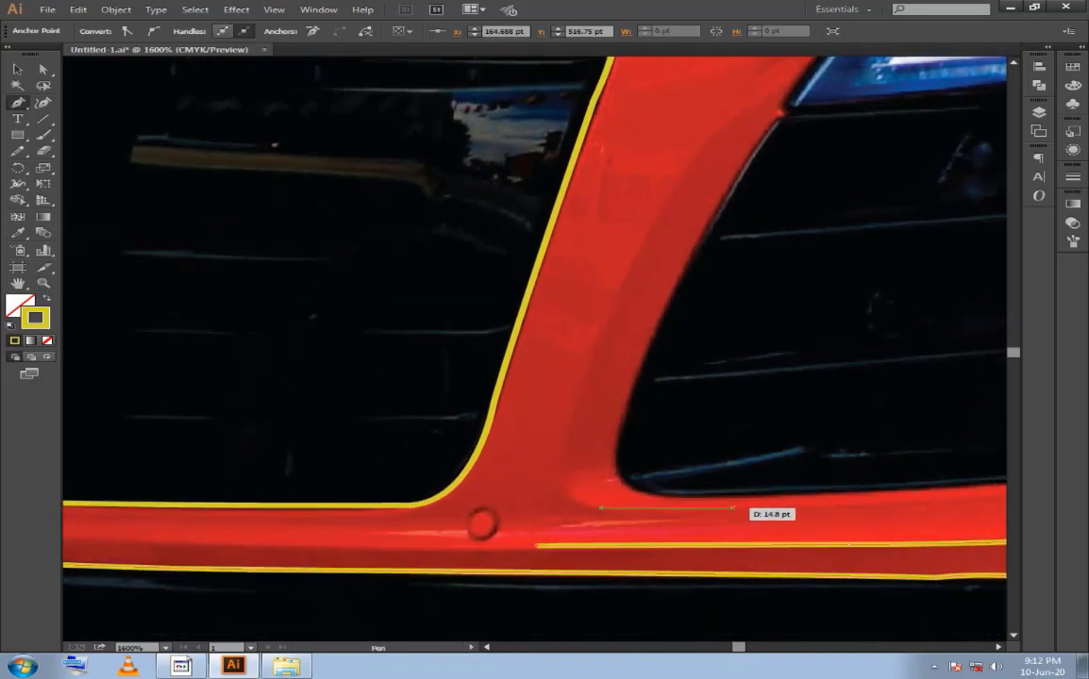
left_click_drag(732, 508, 734, 507)
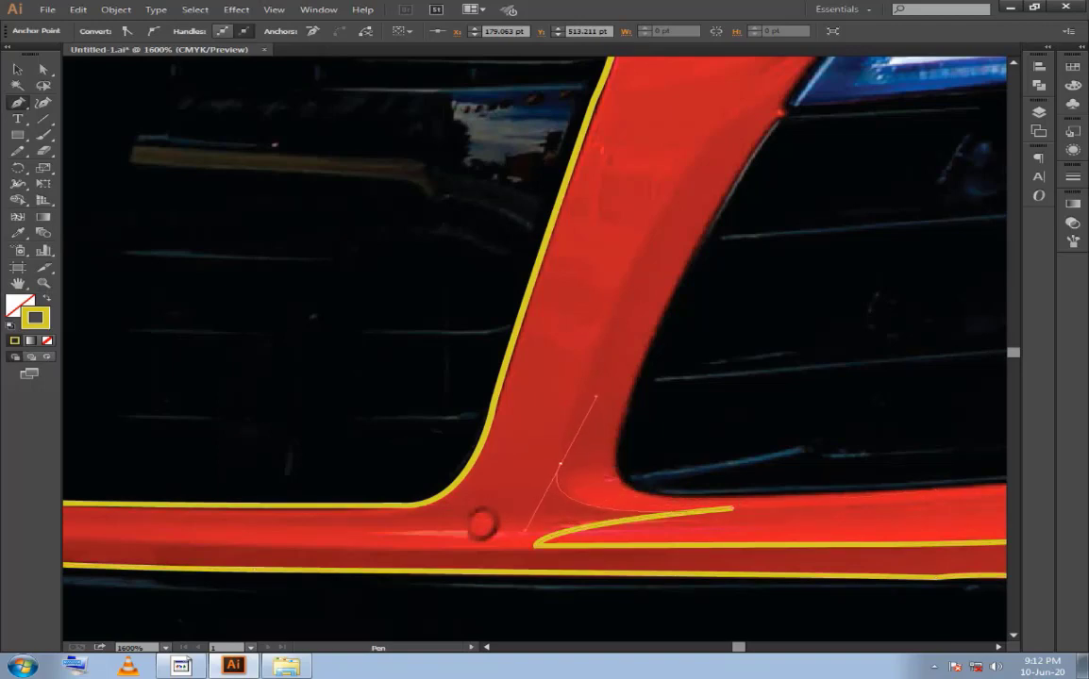
left_click_drag(596, 397, 576, 388)
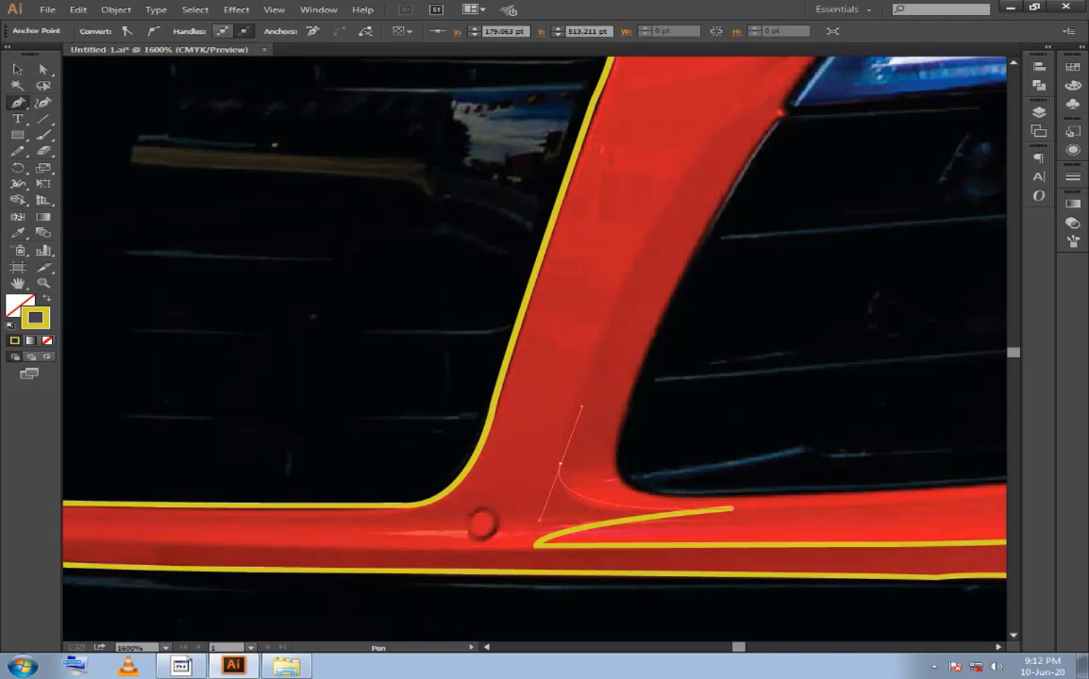
left_click_drag(560, 463, 562, 465)
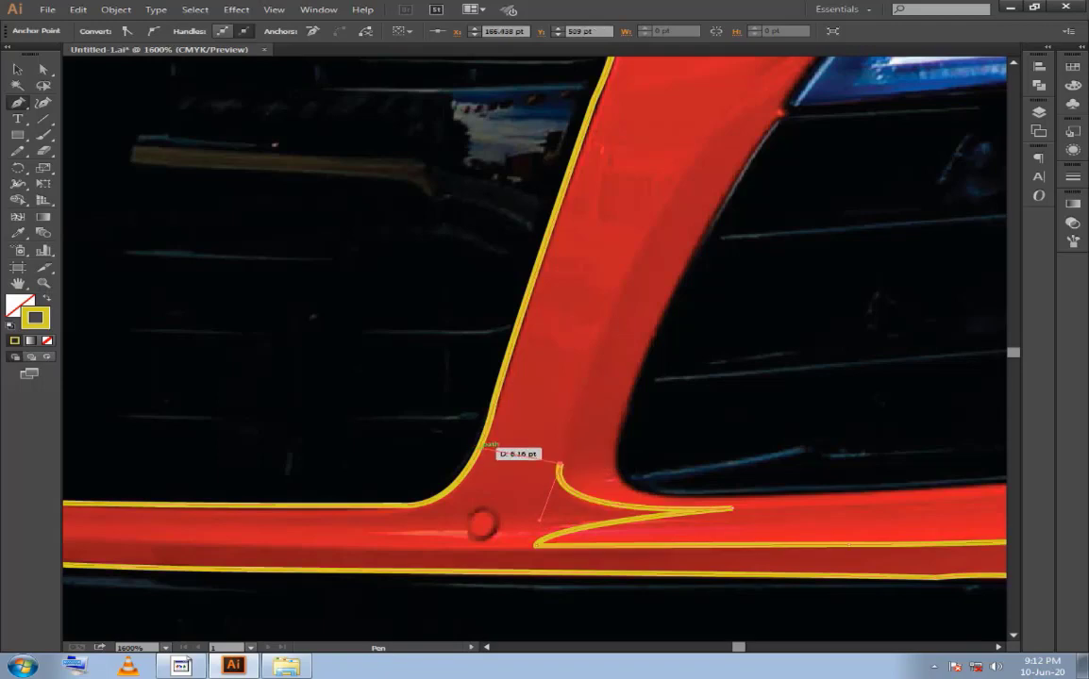
left_click(481, 448)
left_click_drag(458, 504, 537, 490)
left_click_drag(537, 491, 479, 490)
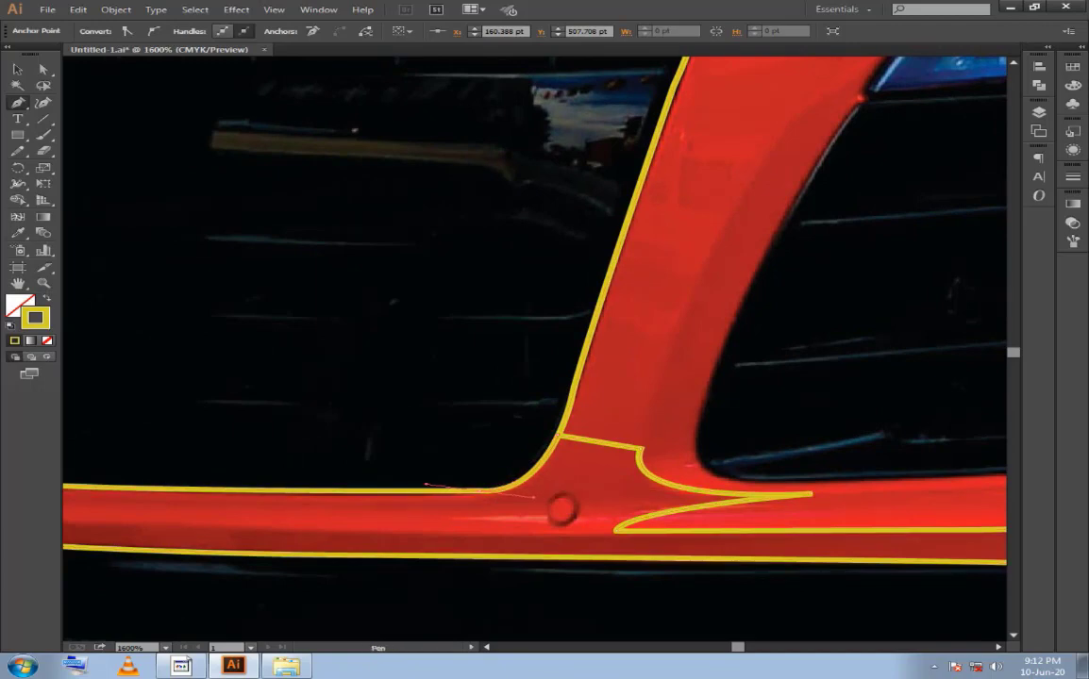
left_click_drag(481, 490, 973, 466)
left_click_drag(456, 415, 511, 433)
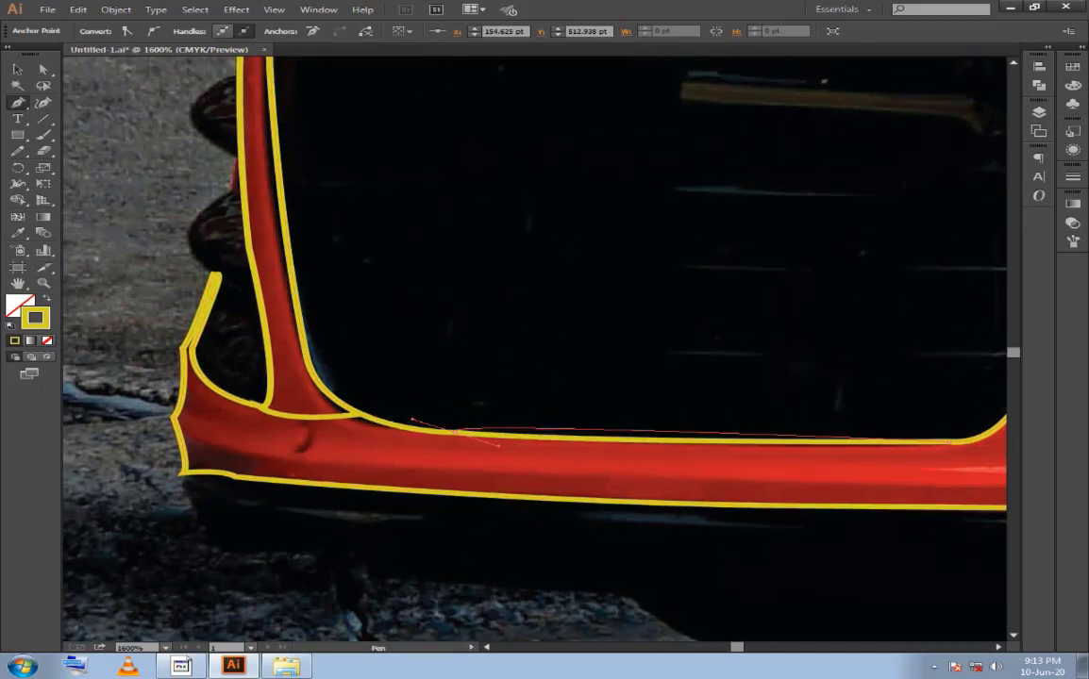
Remove the stray sill segment, move the corner anchor onto the pillar edge with a curve handle, and deselect.
key("ctrl+plus")
scroll(534, 339, "right", 1)
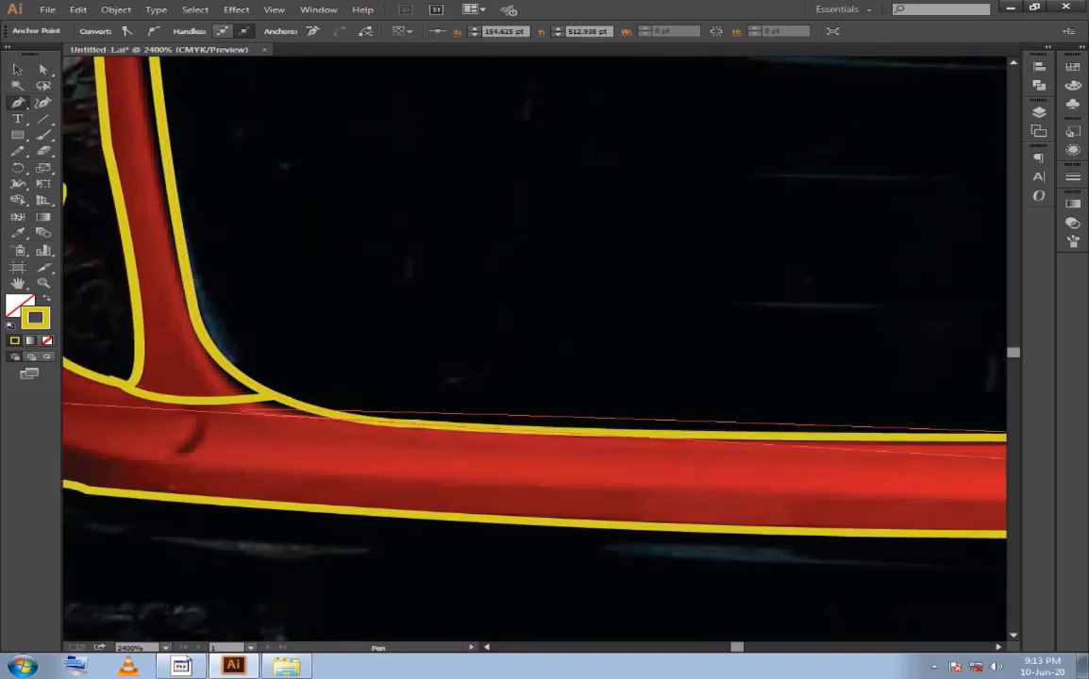
scroll(535, 340, "right", 1)
key("ctrl+z")
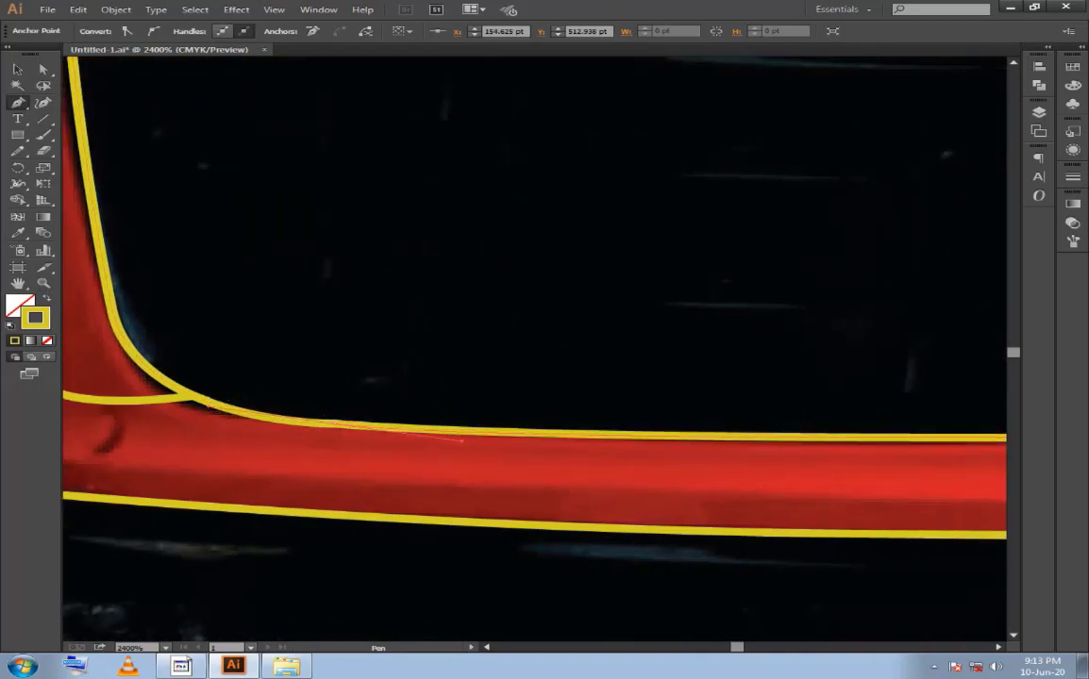
left_click(340, 422)
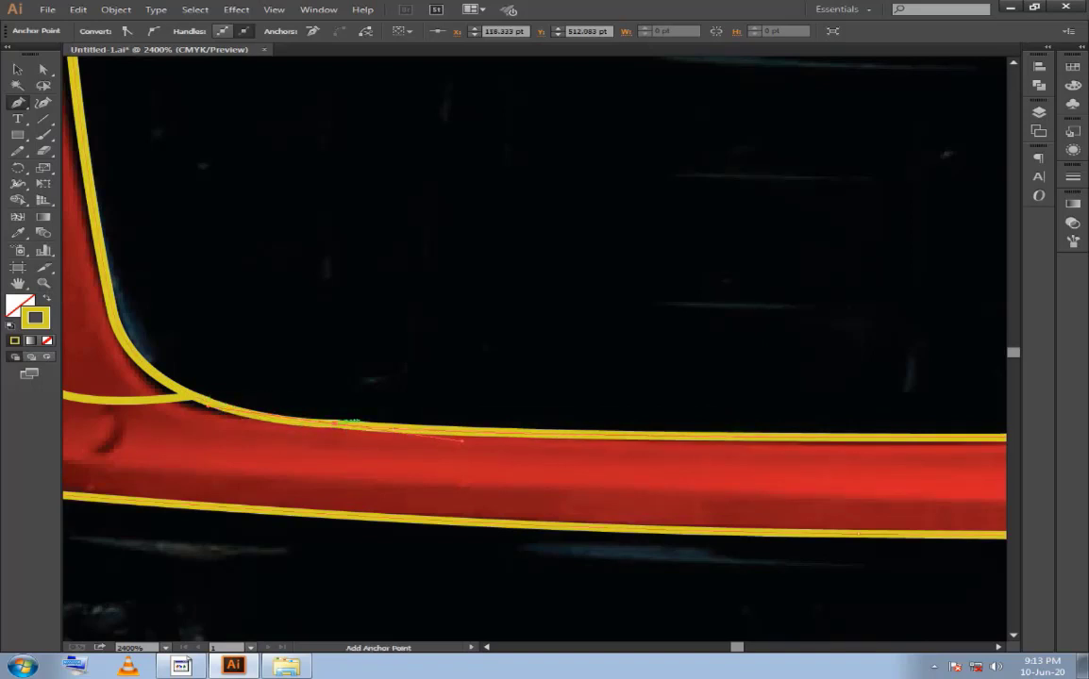
left_click_drag(331, 421, 528, 457)
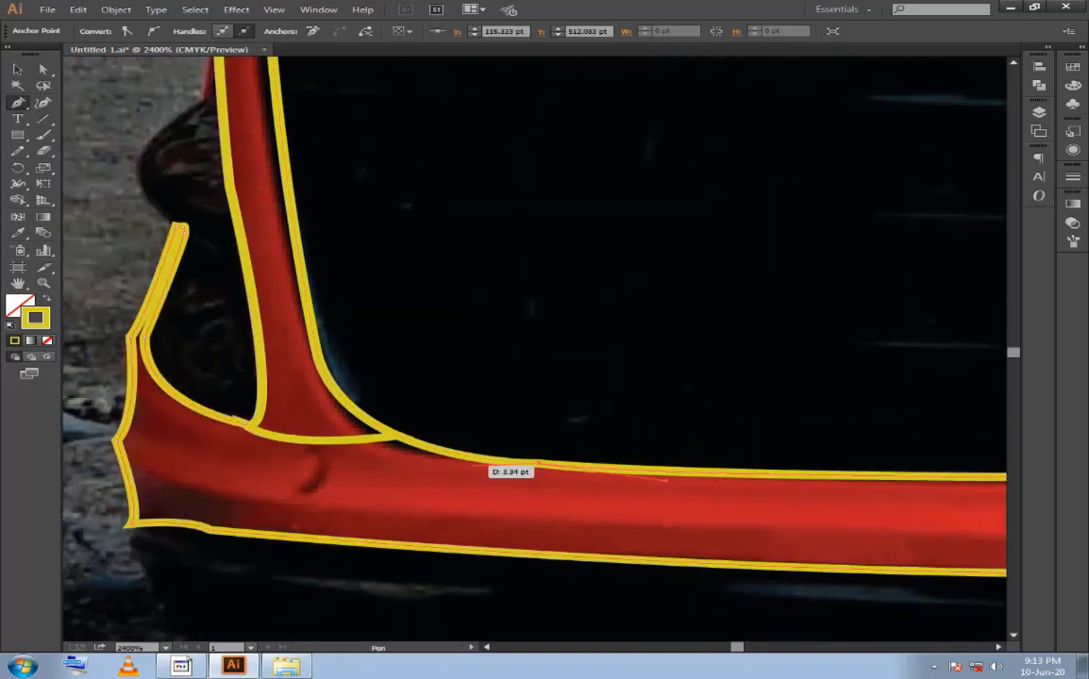
left_click_drag(422, 437, 392, 435)
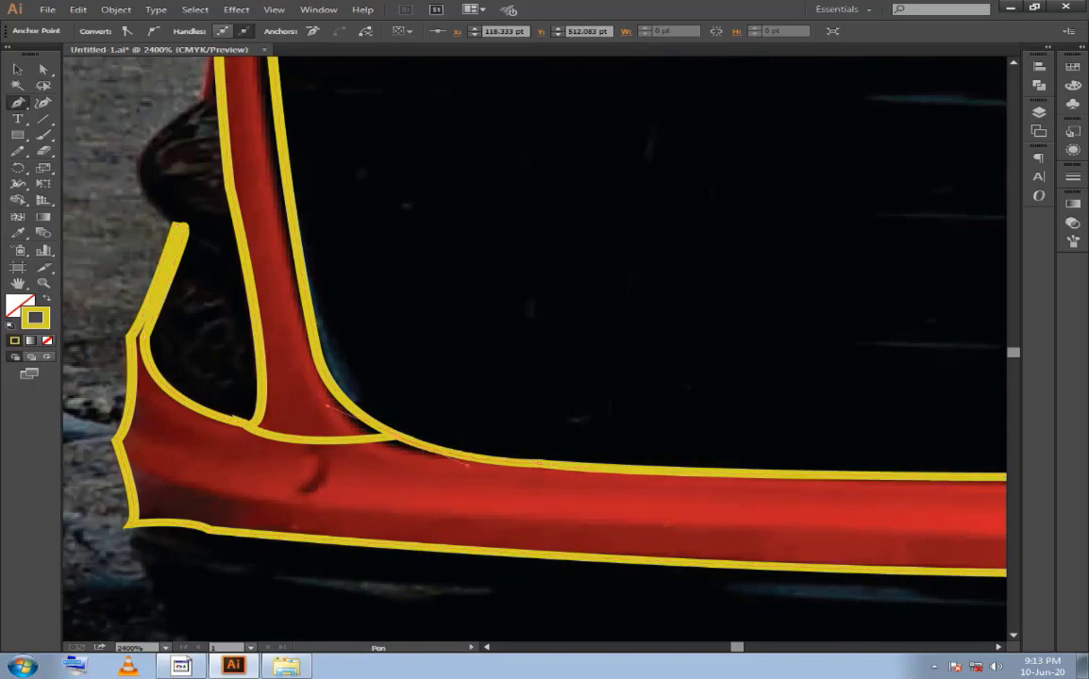
left_click_drag(335, 406, 393, 434)
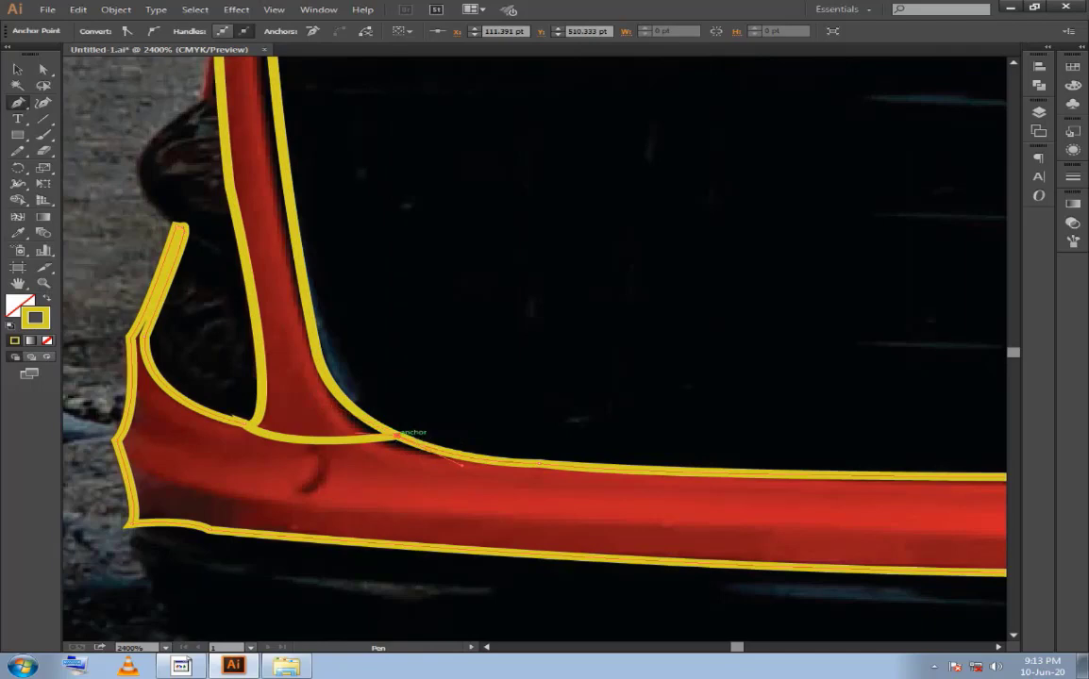
left_click_drag(247, 423, 252, 451)
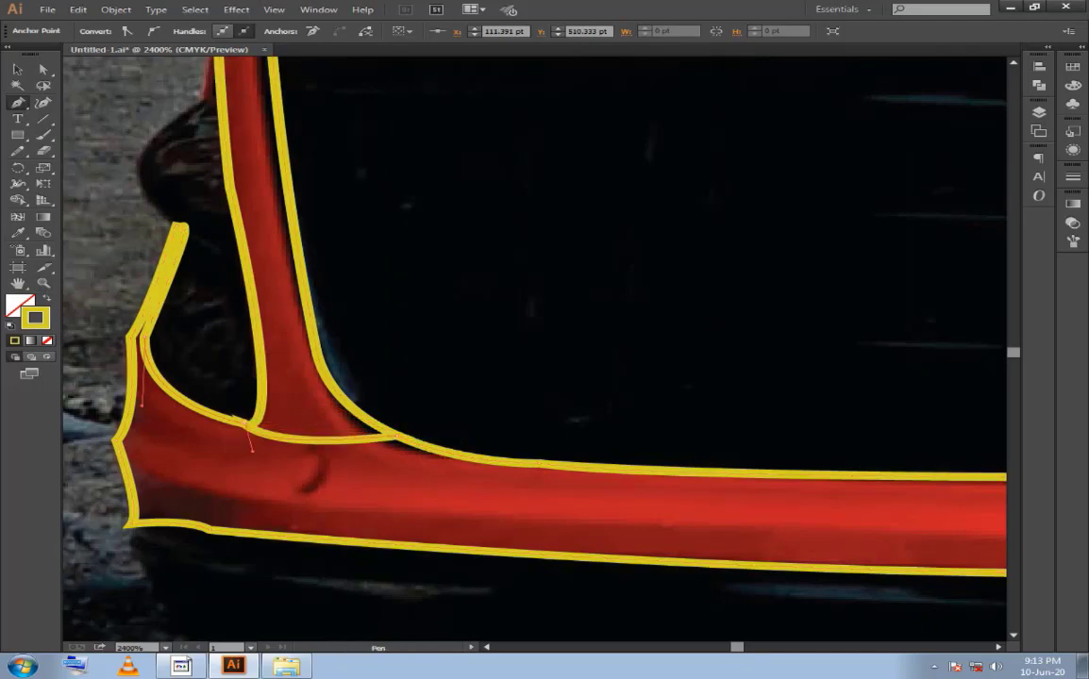
key("ctrl+shift+a")
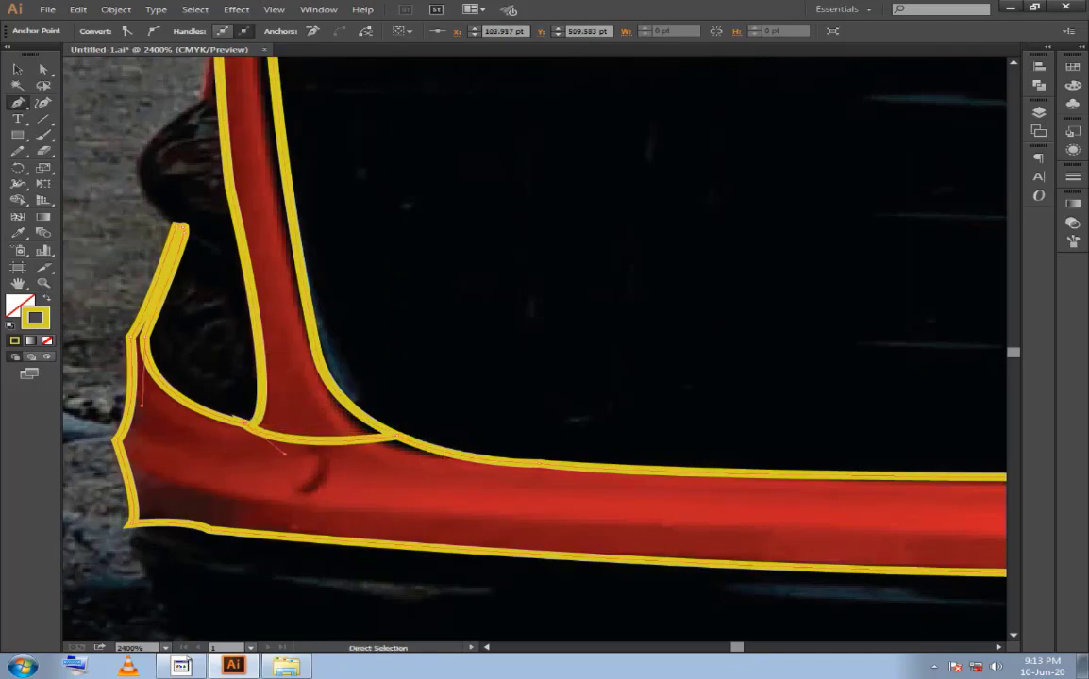
scroll(462, 394, "down", 1)
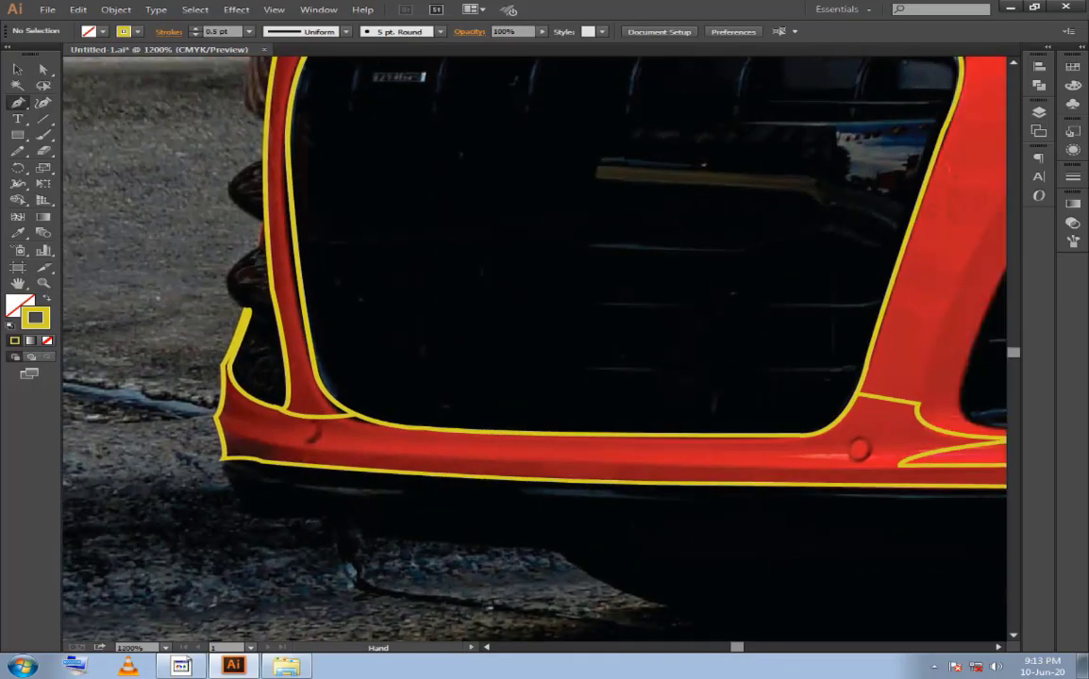
Start a new yellow path at the headlight corner, down the intake's left edge and along its bottom.
left_click_drag(567, 236, 660, 614)
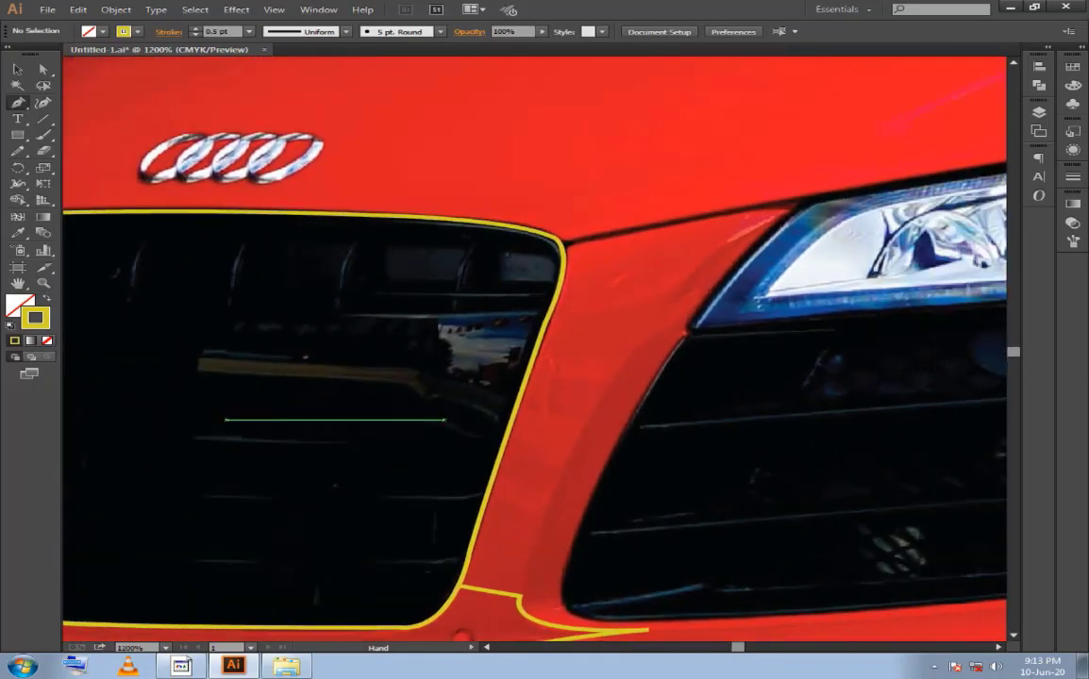
left_click_drag(566, 378, 500, 372)
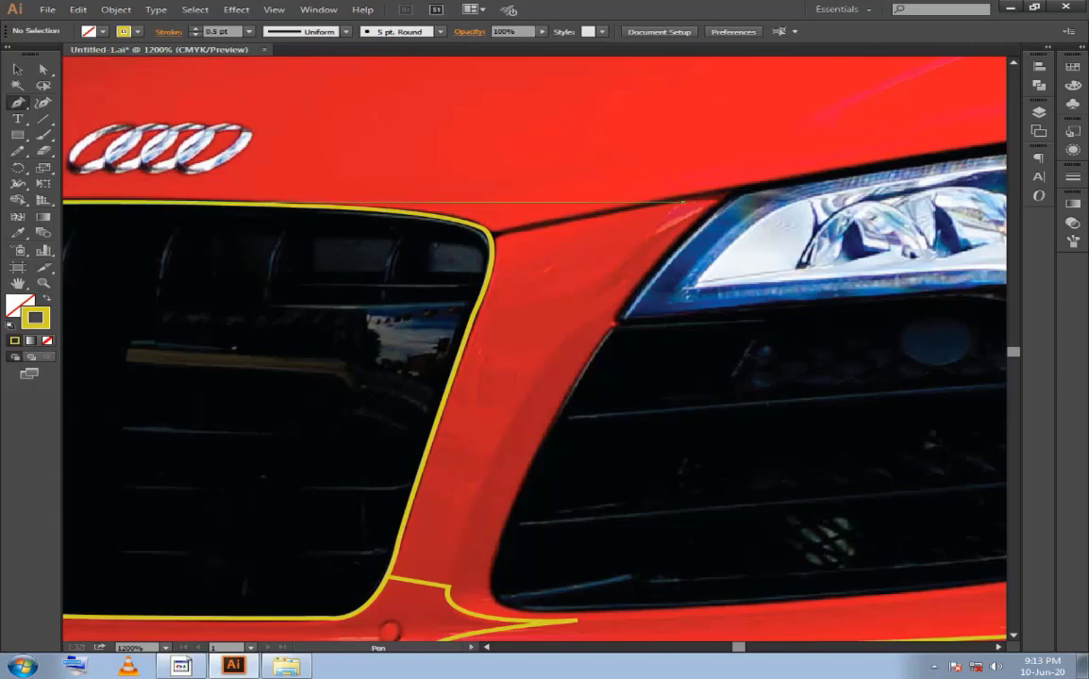
left_click(685, 199)
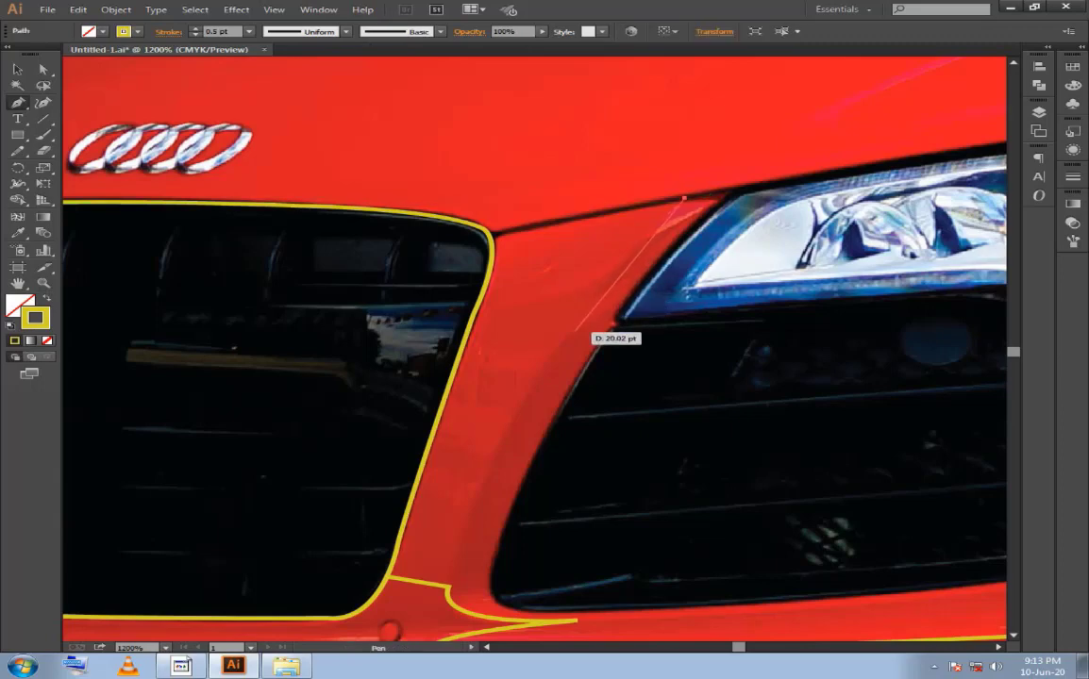
left_click_drag(585, 309, 581, 342)
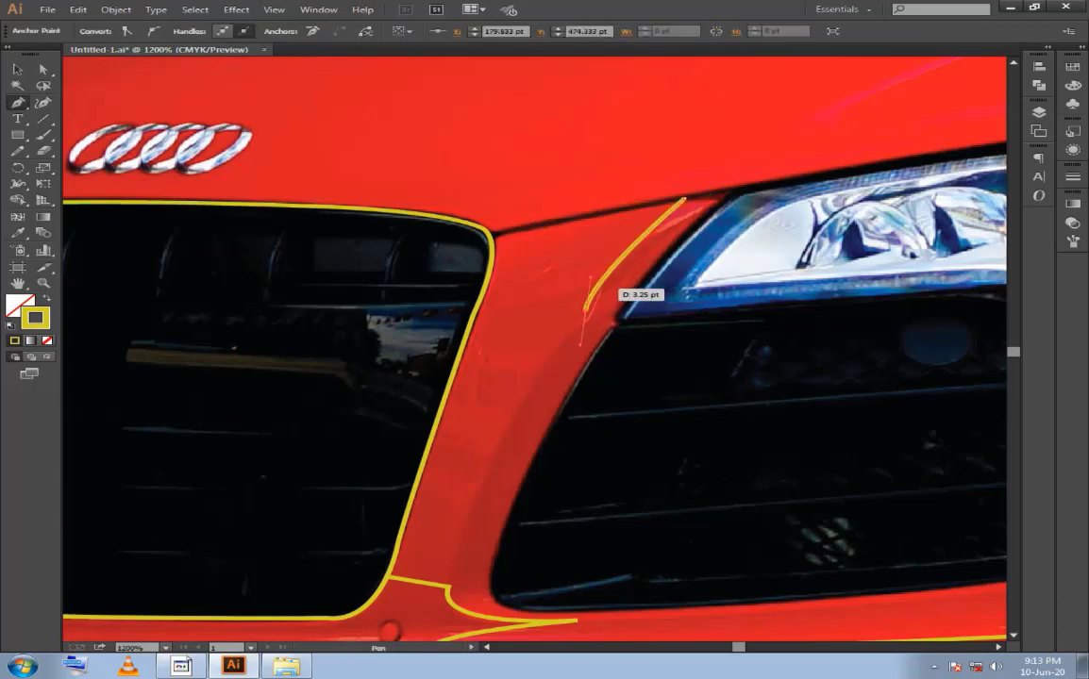
left_click_drag(444, 585, 418, 431)
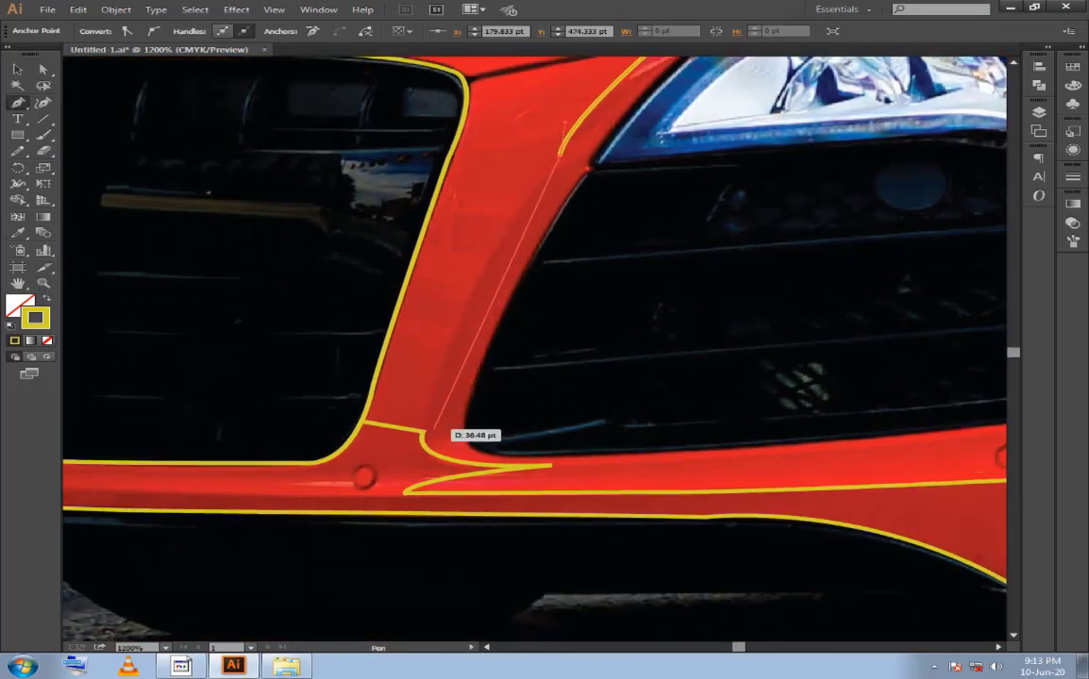
left_click_drag(418, 481, 392, 580)
left_click(423, 431)
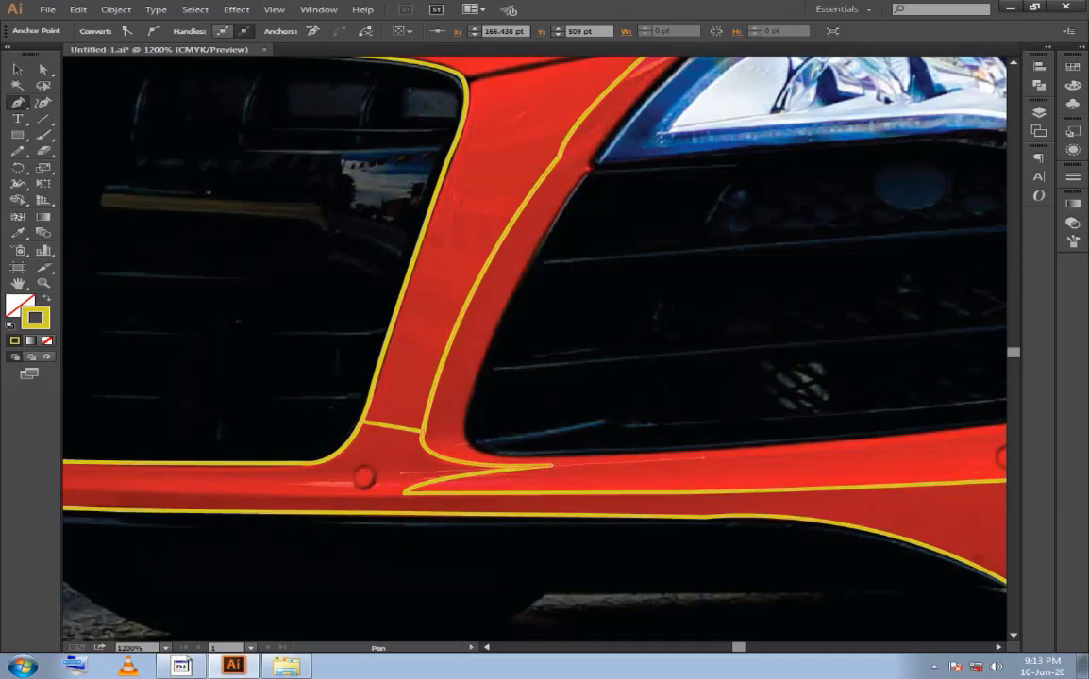
left_click_drag(552, 465, 659, 466)
left_click(552, 464)
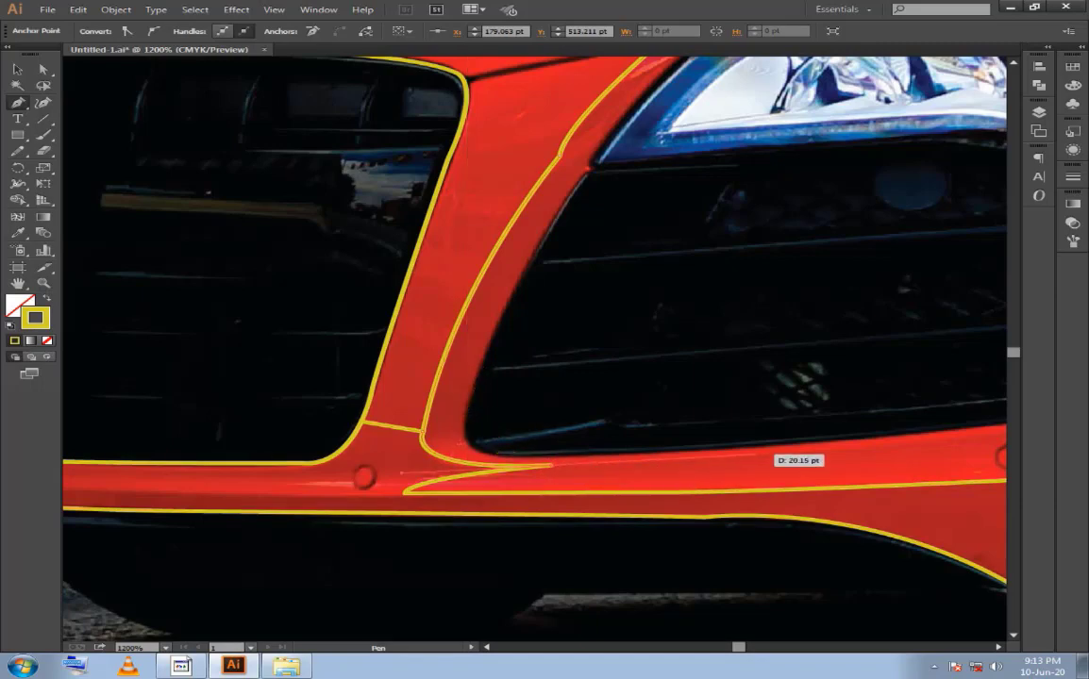
mouse_move(717, 410)
left_mouse_down()
mouse_move(660, 421)
mouse_move(335, 420)
mouse_move(356, 426)
left_mouse_up()
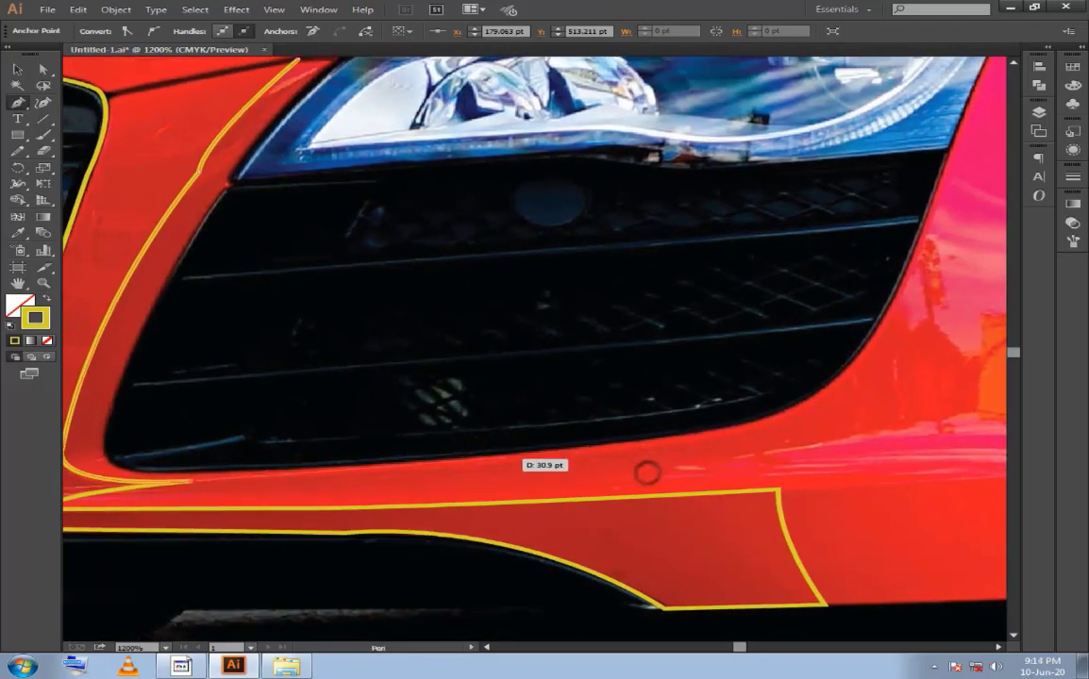
Place anchors along the intake's bottom edge to its lower-left corner.
left_click(510, 454)
left_click(632, 437)
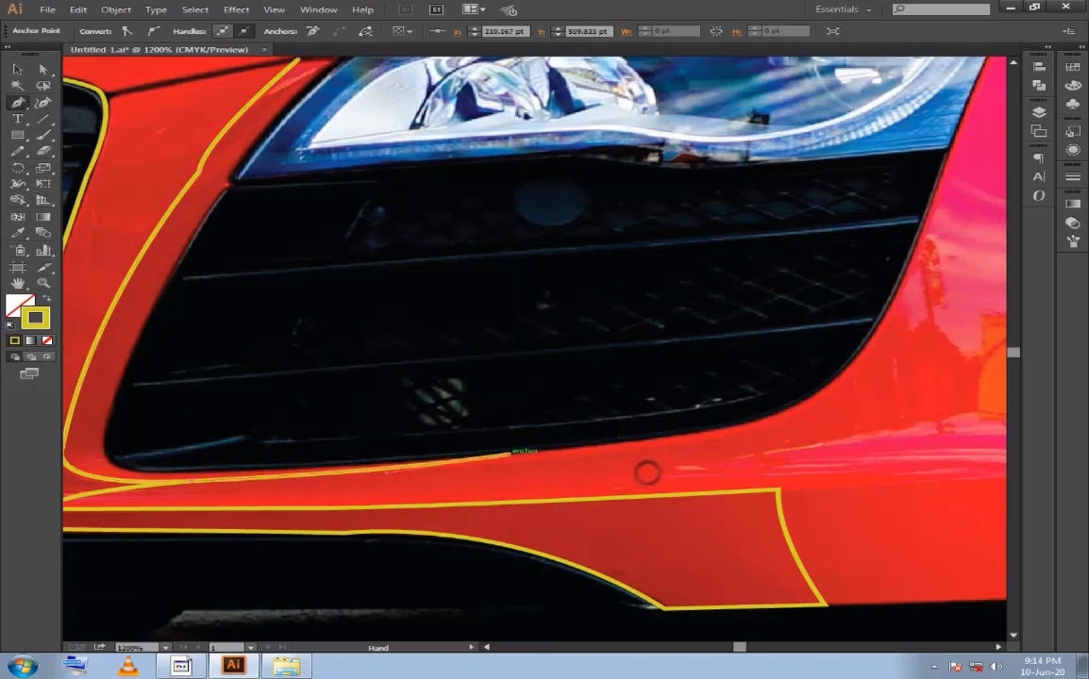
left_click_drag(510, 443, 709, 472)
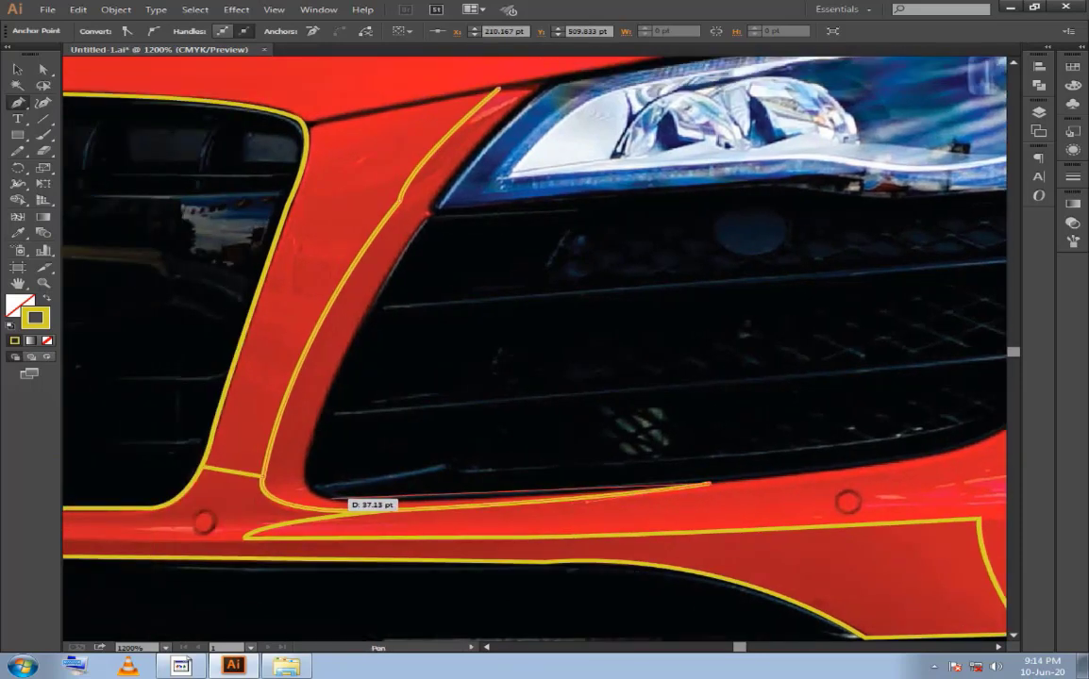
left_click(325, 497)
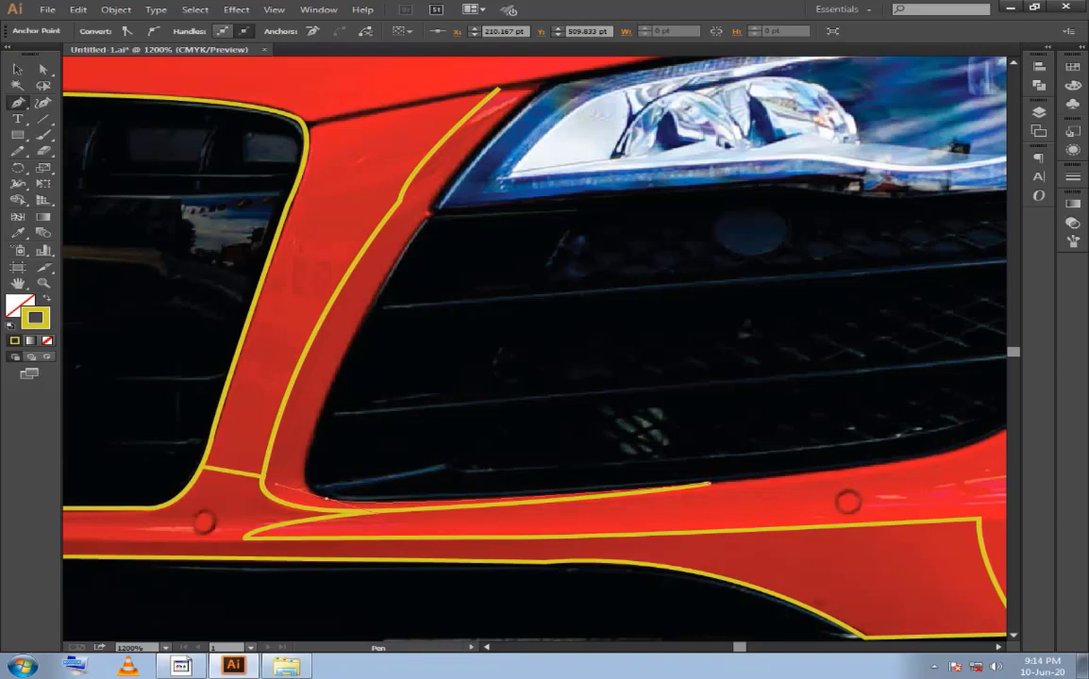
left_click(325, 497)
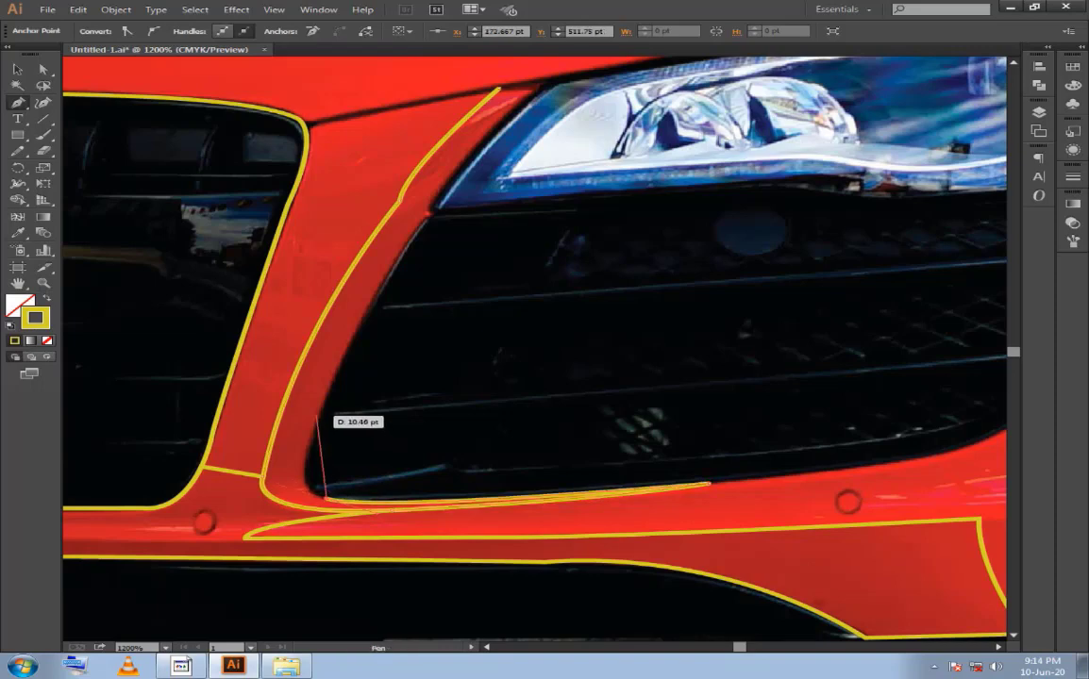
Curve the outline up the intake's inner left edge toward the headlight.
left_click_drag(321, 416, 349, 334)
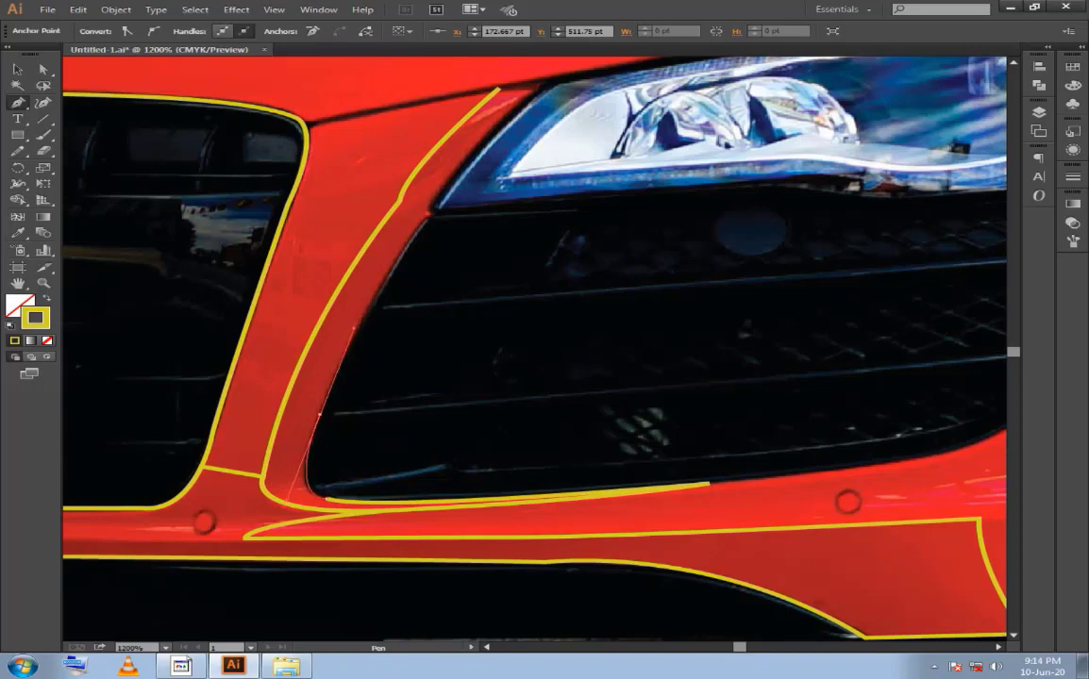
left_click_drag(319, 415, 364, 330)
left_click(318, 412)
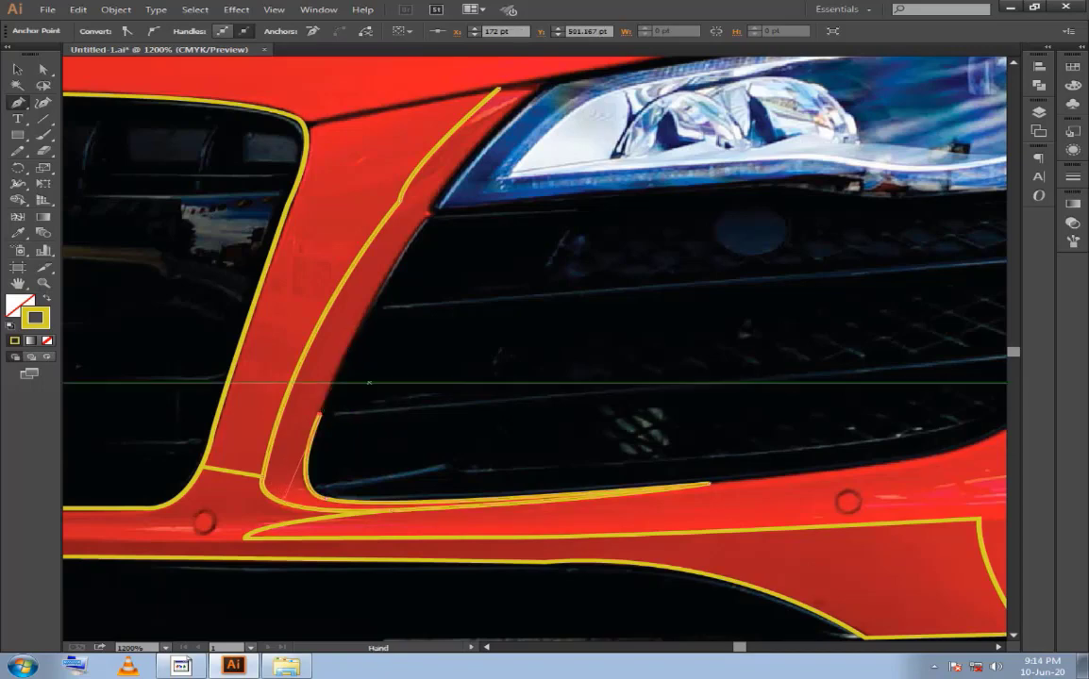
left_click_drag(318, 413, 219, 549)
left_click_drag(331, 351, 332, 290)
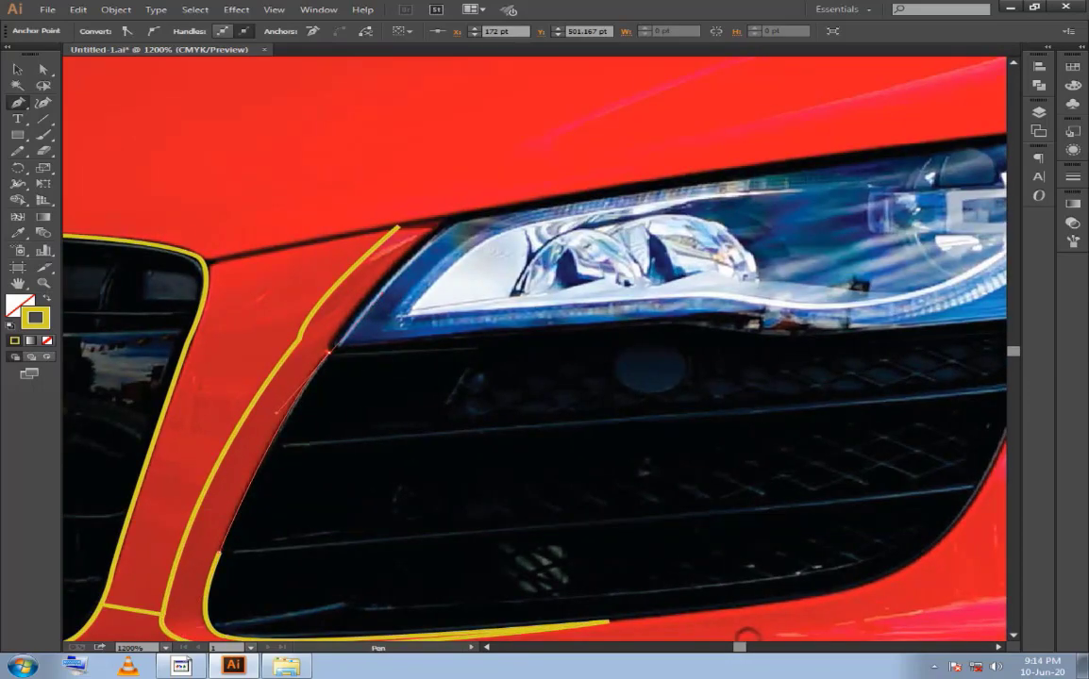
Close the thin strip outline at the headlight corner and deselect it.
left_click(329, 351)
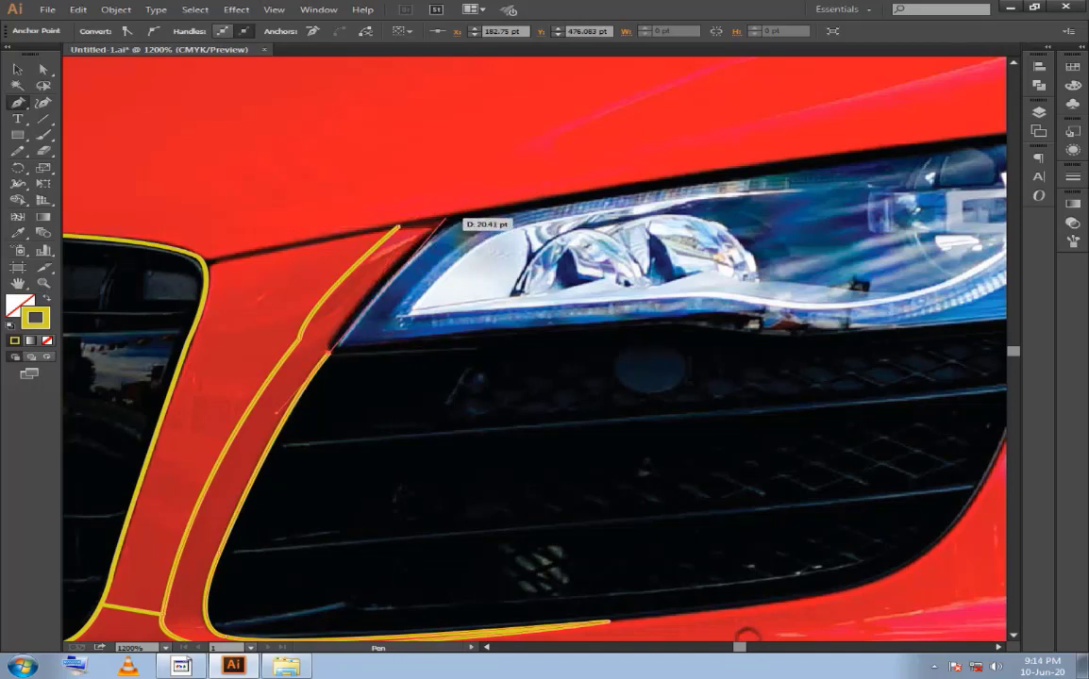
left_click(444, 219)
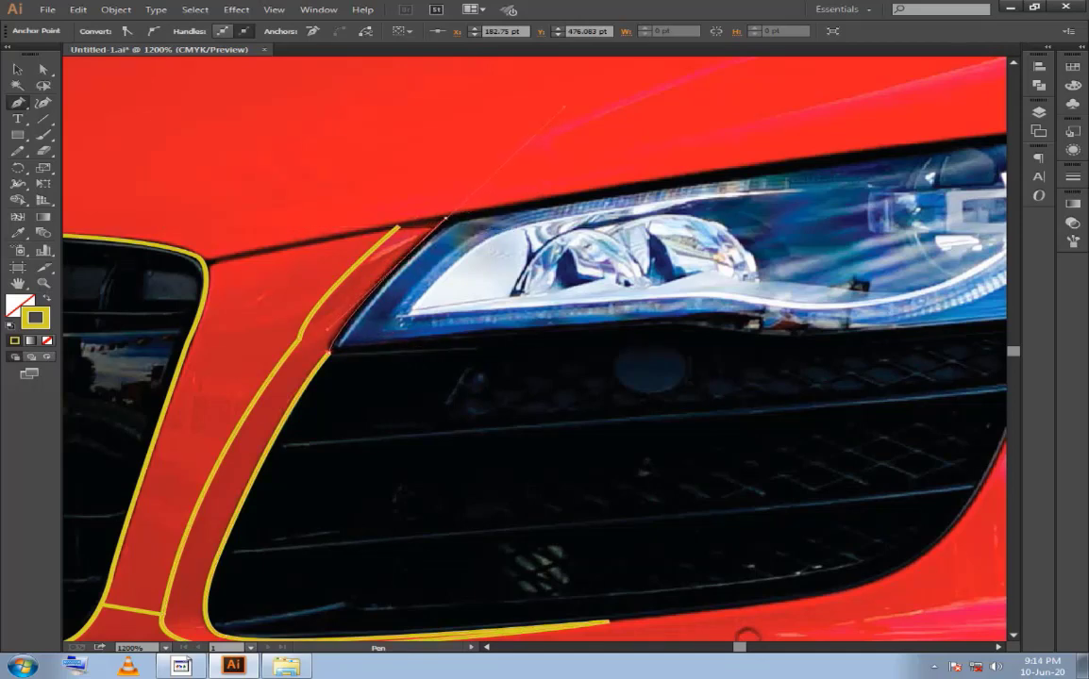
left_click_drag(571, 97, 420, 219)
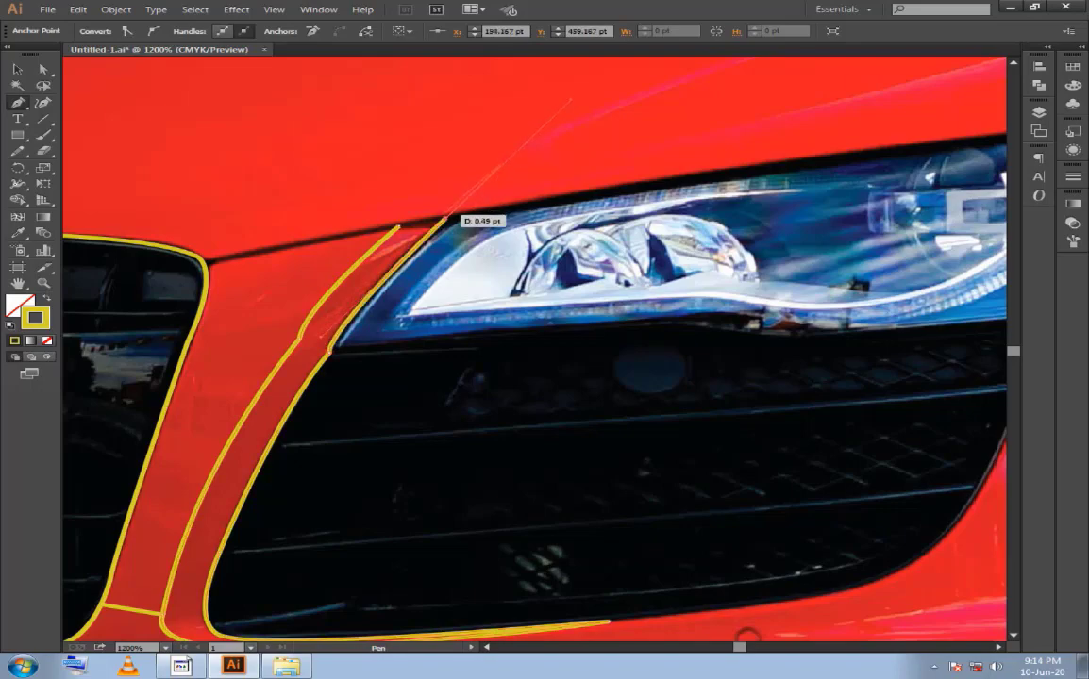
left_click(420, 219)
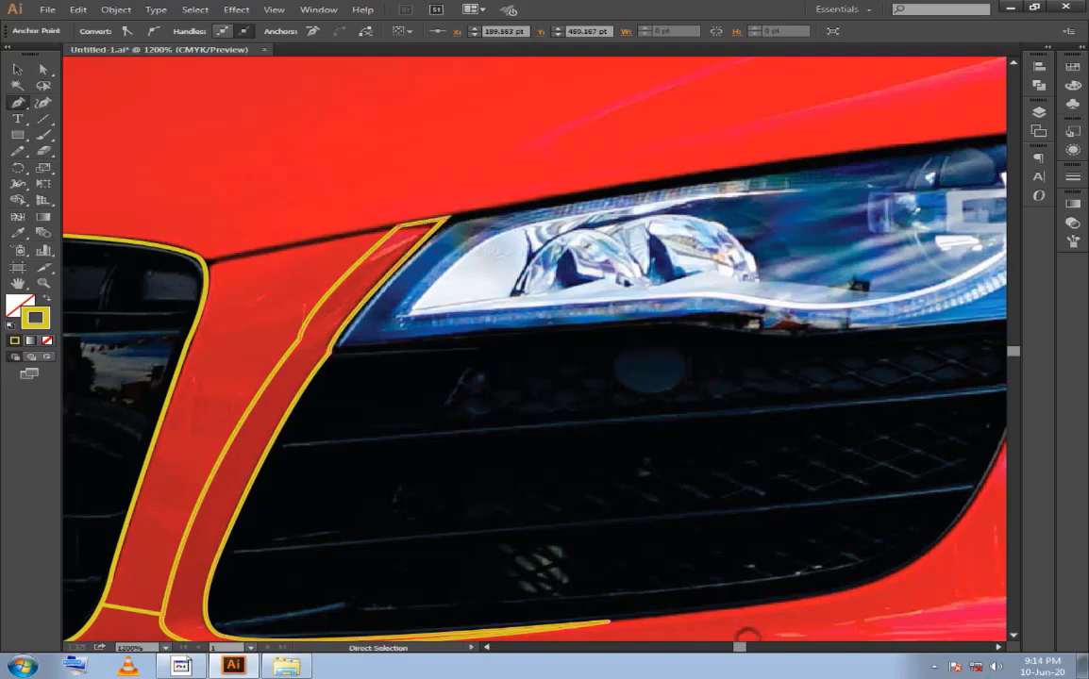
key("ctrl+shift+a")
scroll(534, 346, "down", 2)
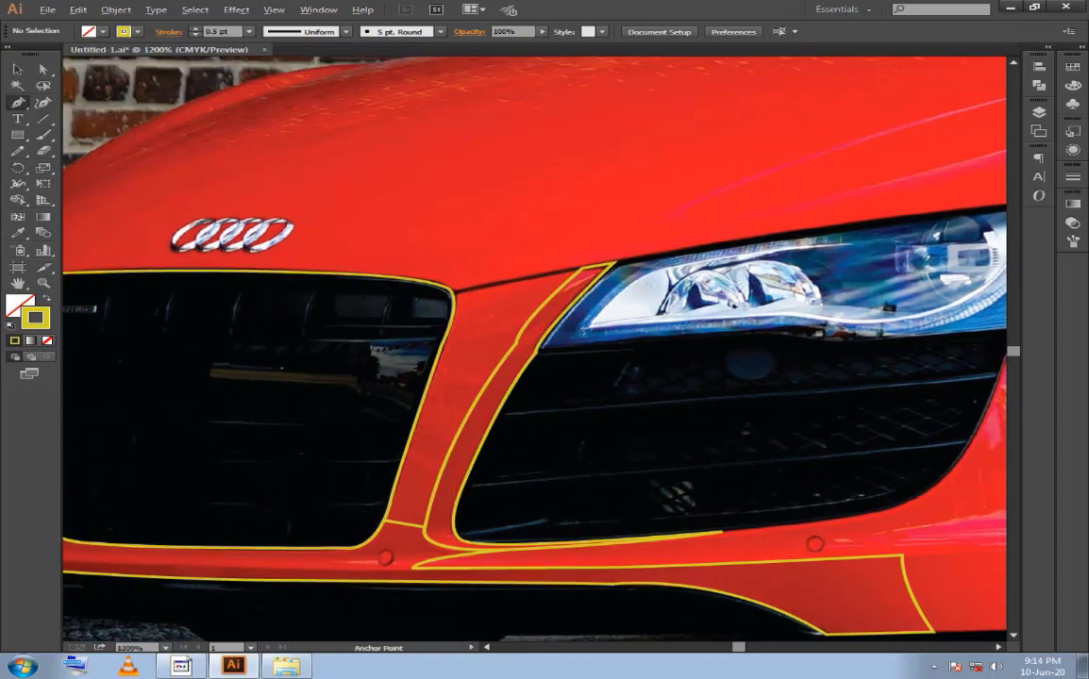
scroll(547, 220, "up", 2)
Start the wide pillar outline from the grille's top corner through the headlight corner and down.
left_click(355, 364)
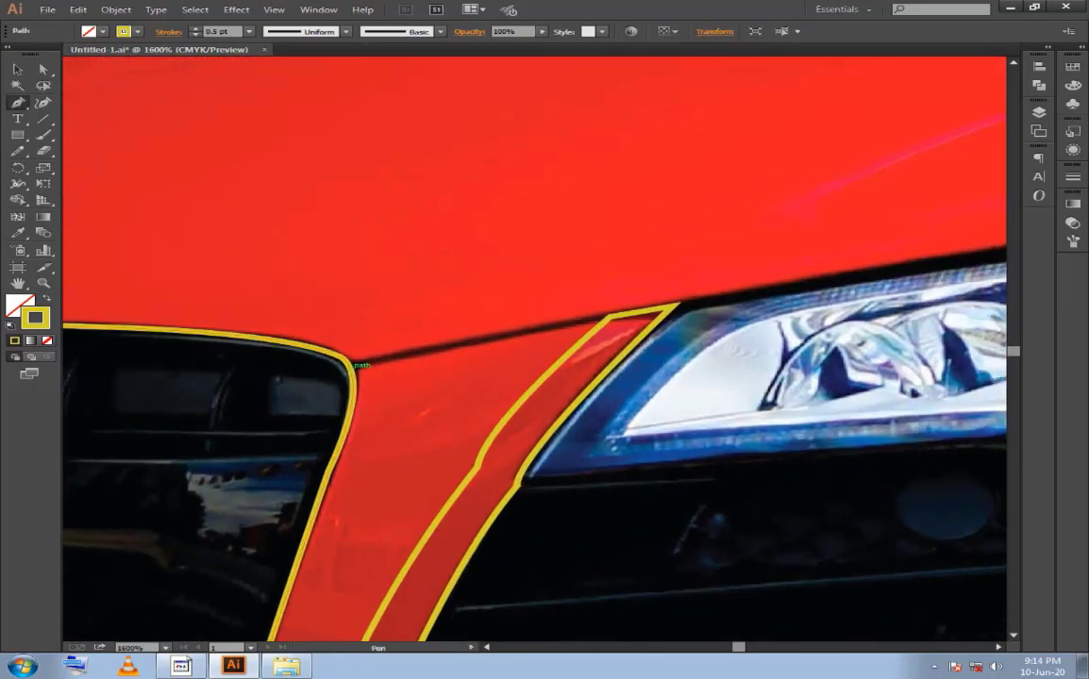
left_click(609, 318)
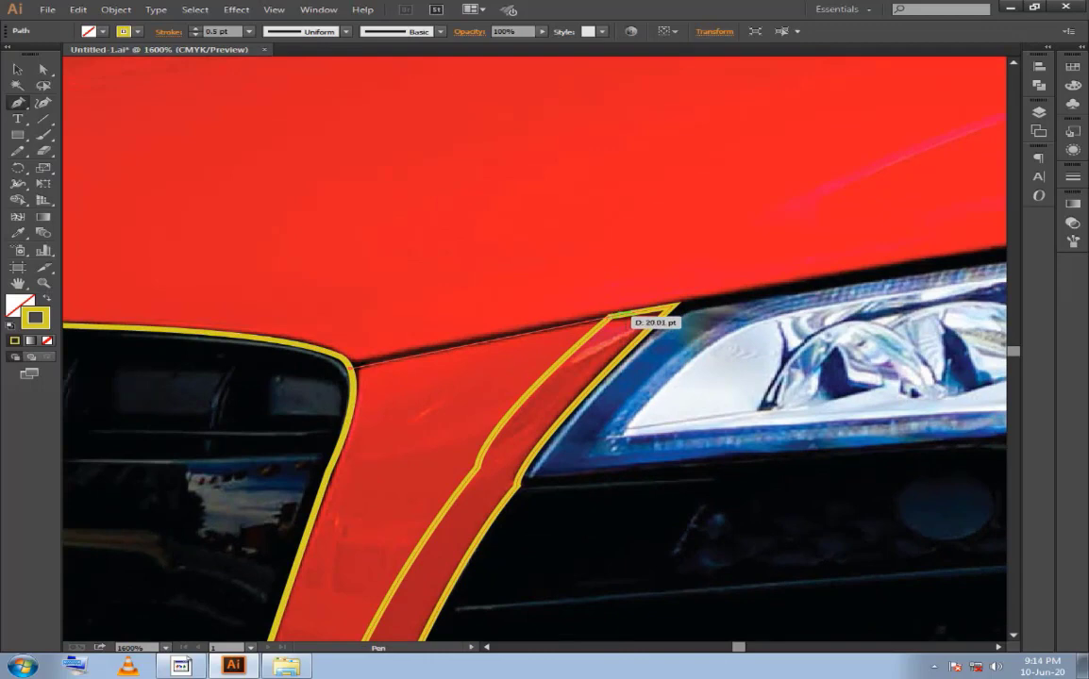
left_click(677, 304)
left_click_drag(678, 303, 772, 167)
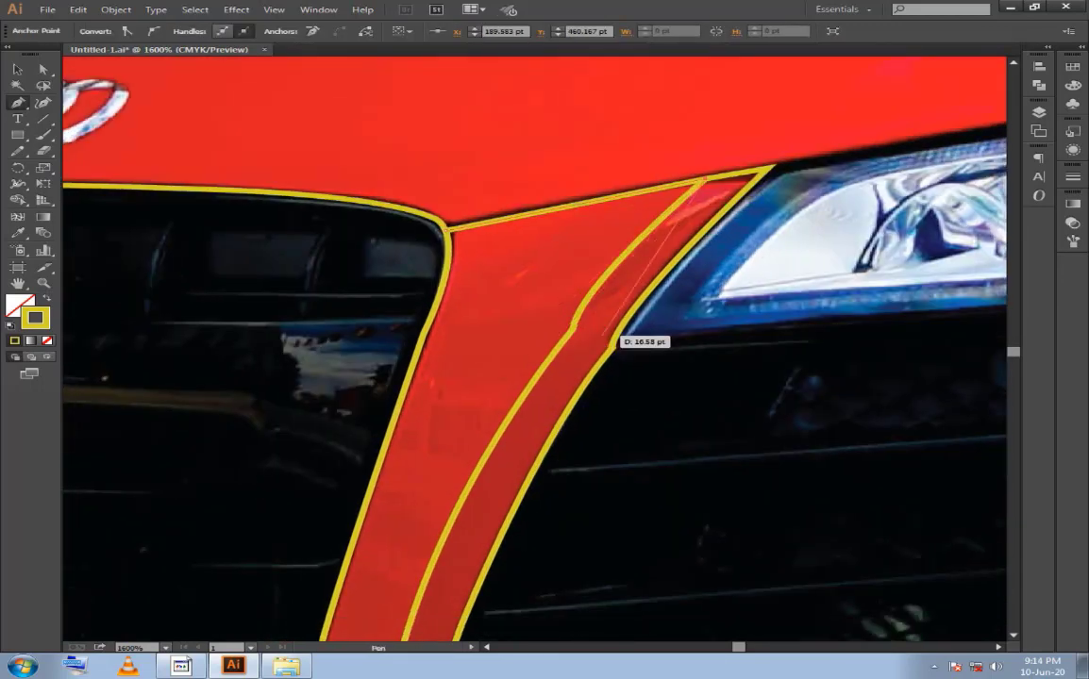
left_click_drag(572, 328, 577, 289)
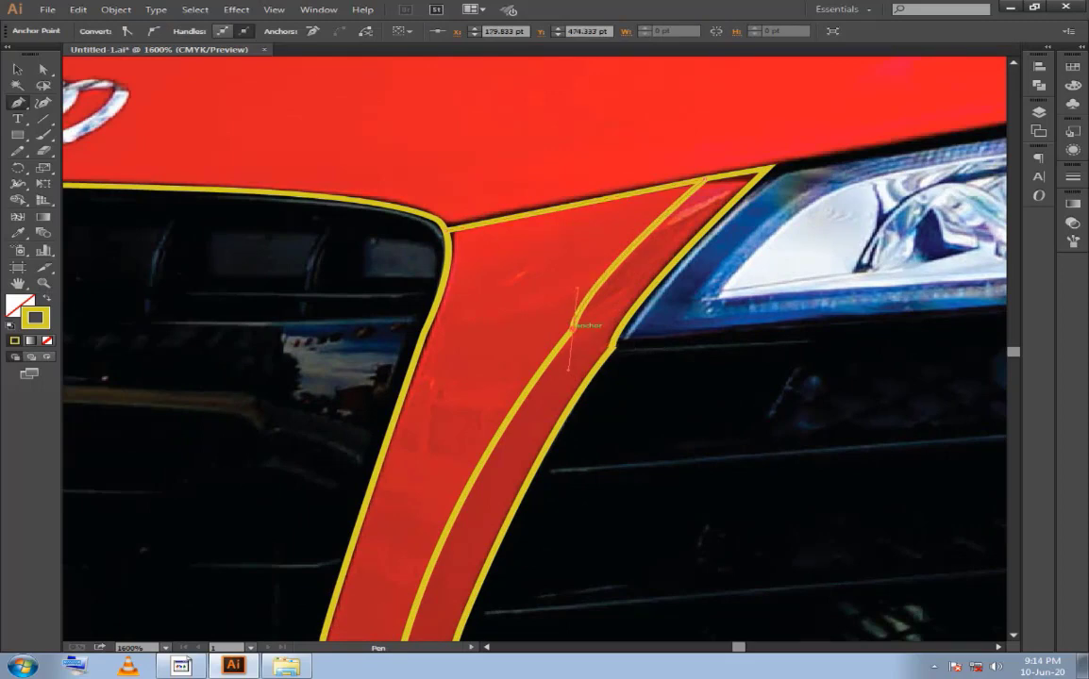
scroll(566, 359, "down", 5)
scroll(535, 381, "down", 1)
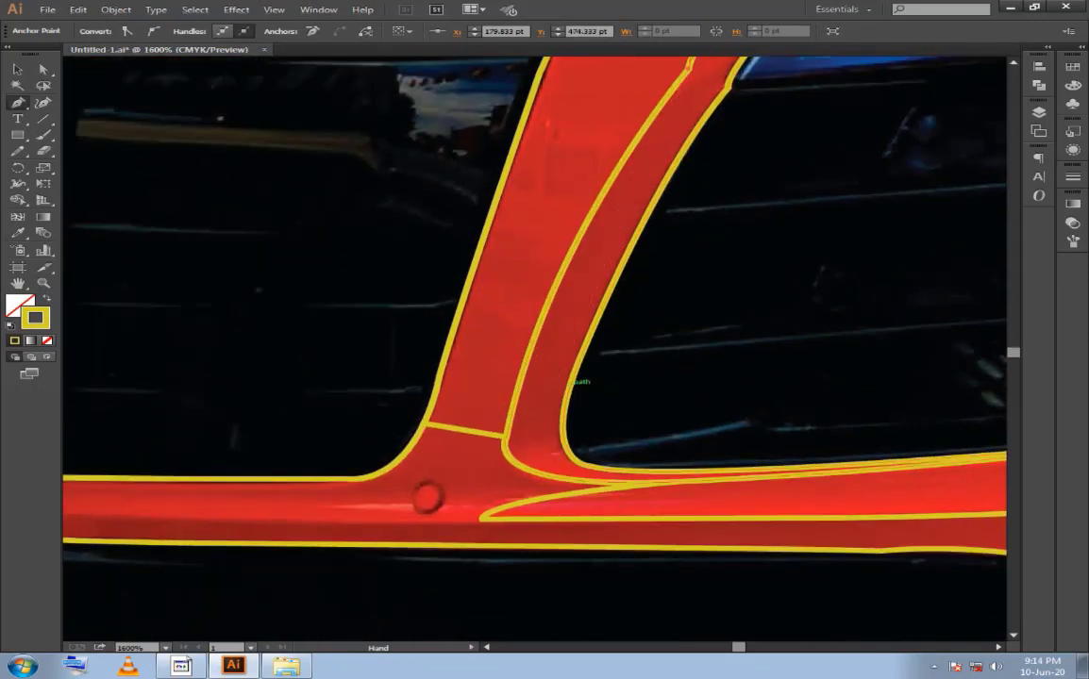
Add a smooth anchor at the lower strip junction, retract its handle, and cross the pillar base.
left_click_drag(536, 382, 449, 410)
mouse_move(420, 464)
left_mouse_down()
mouse_move(408, 404)
mouse_move(417, 338)
mouse_move(440, 294)
left_mouse_up()
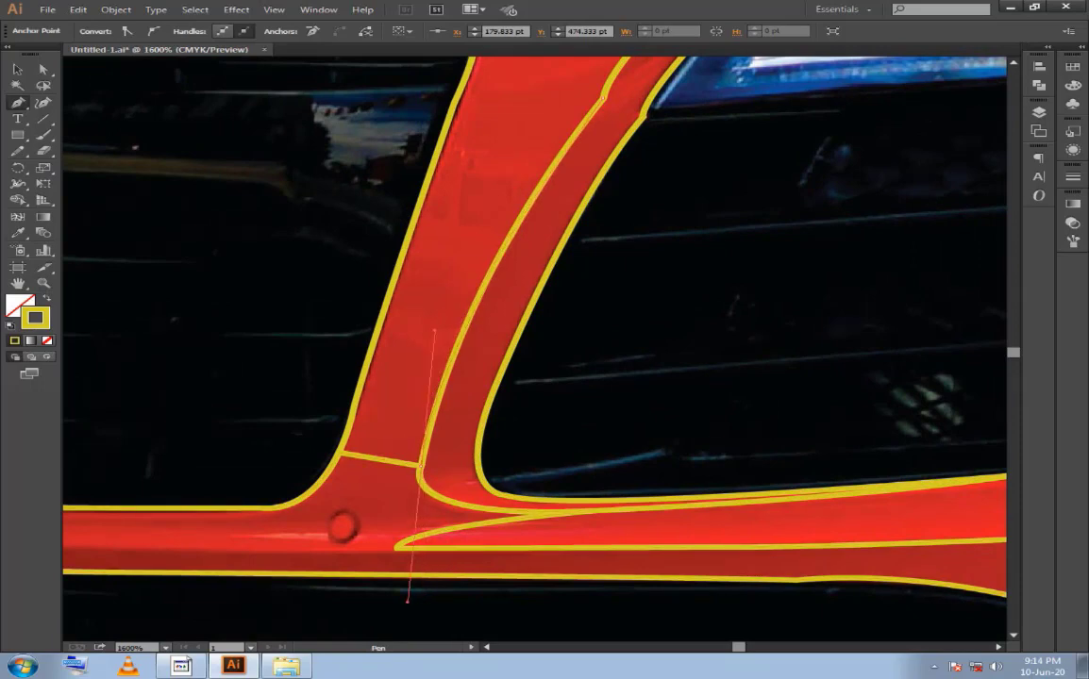
key("ctrl+minus")
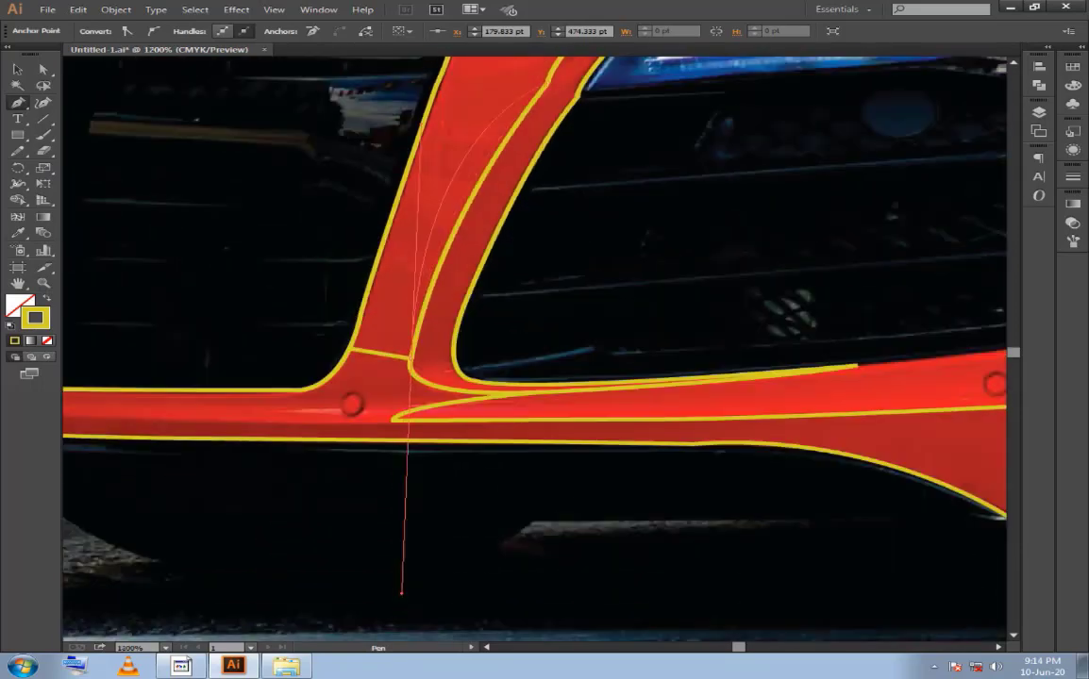
mouse_move(440, 294)
left_mouse_down()
mouse_move(632, 80)
mouse_move(448, 240)
left_mouse_up()
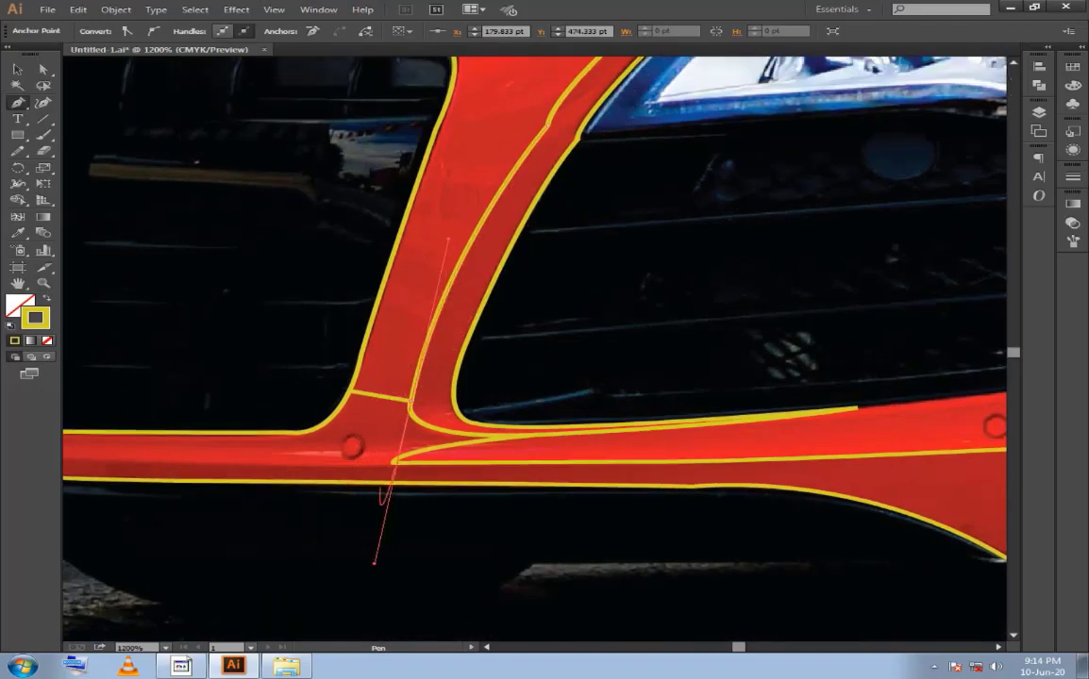
left_click(411, 401, "alt")
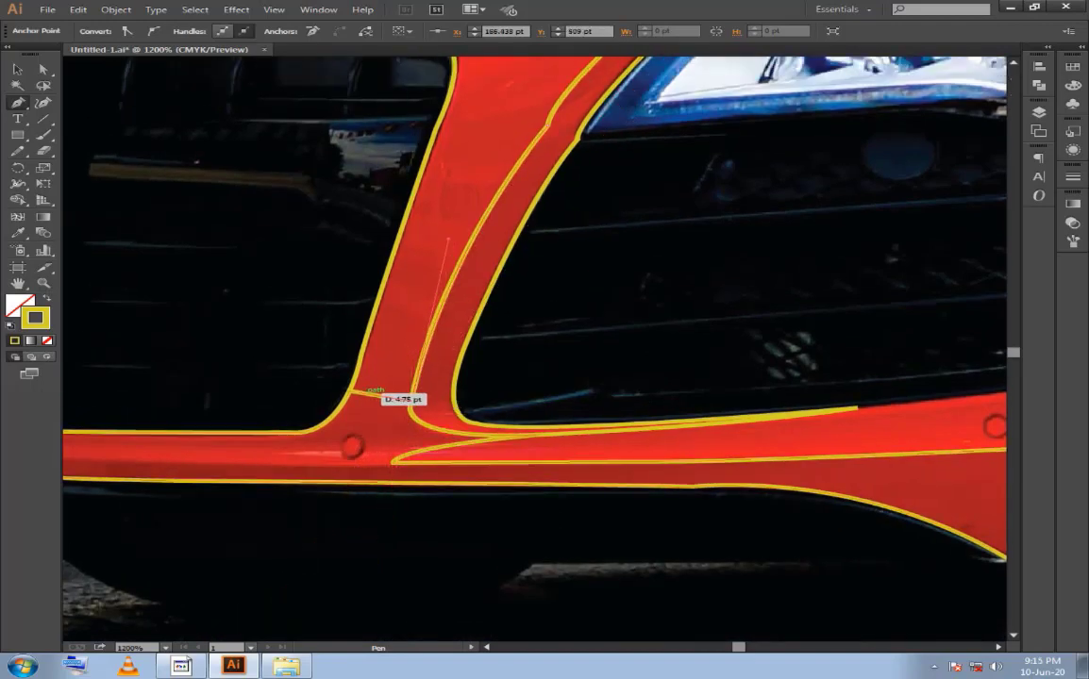
left_click_drag(368, 346, 325, 483)
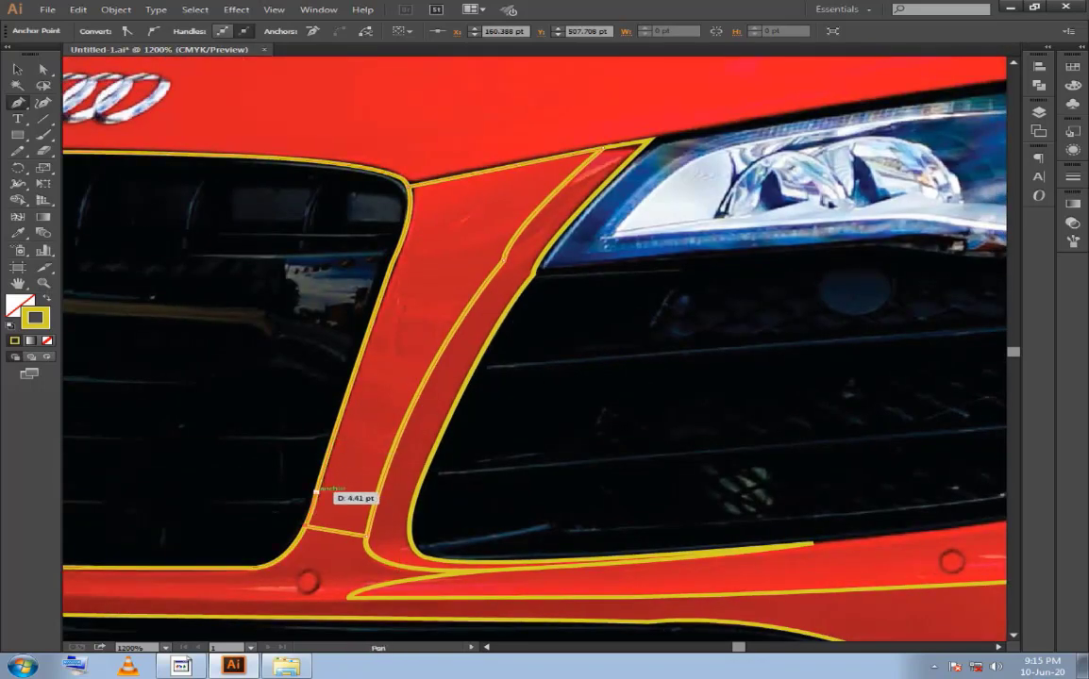
left_click_drag(323, 483, 317, 495)
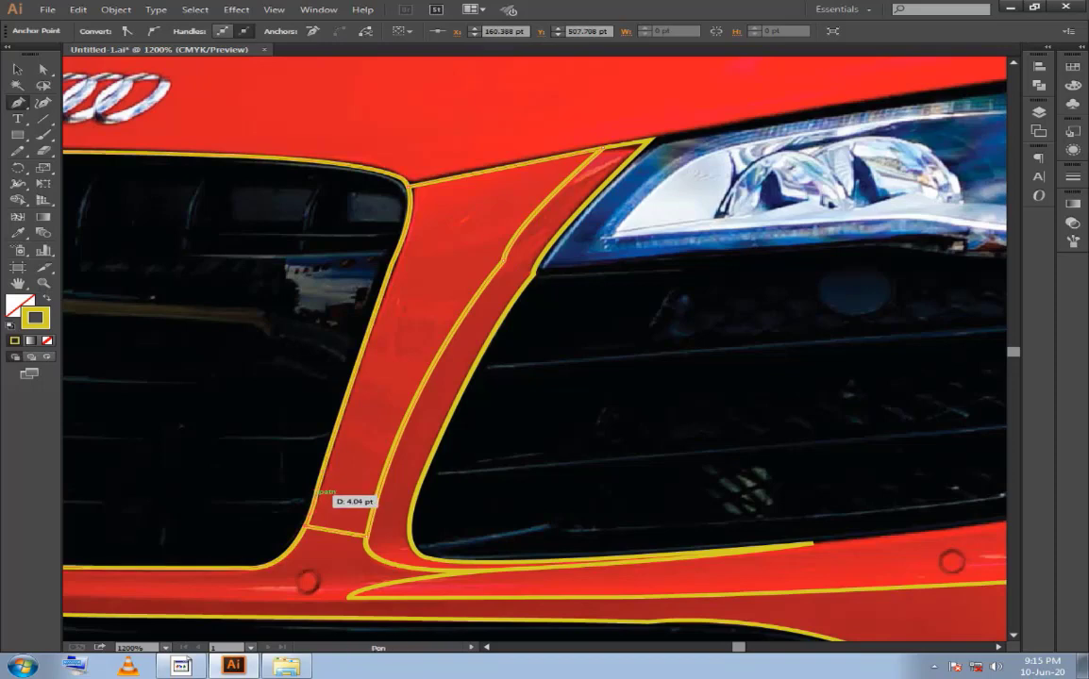
key("ctrl+plus")
key("ctrl+plus")
key("ctrl+plus")
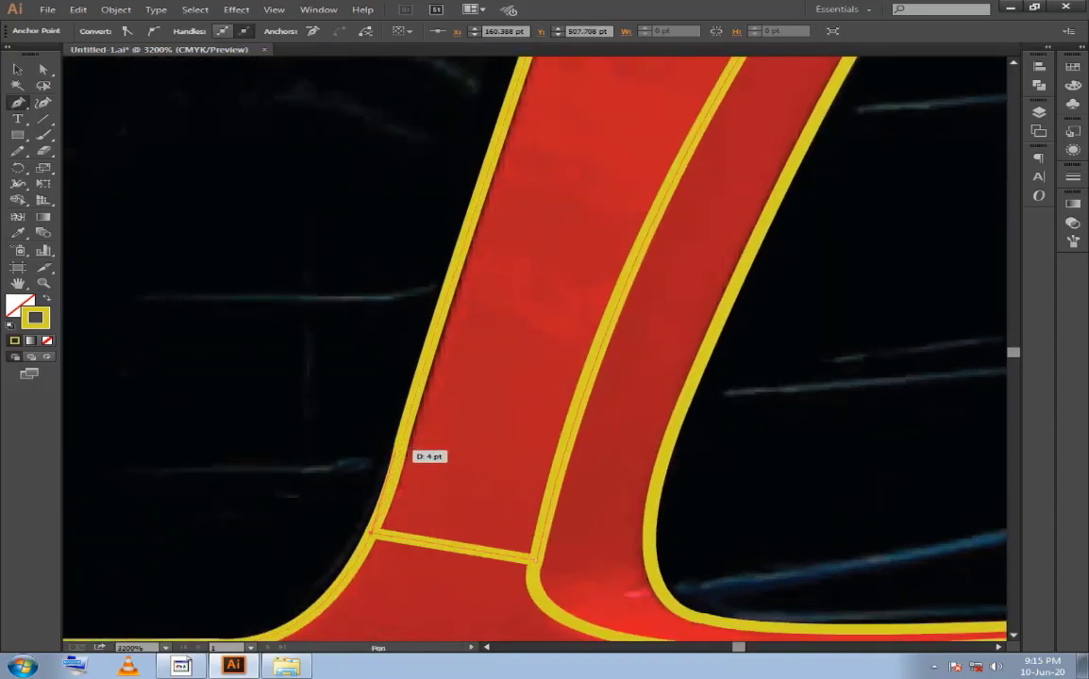
Trace the lower part of the wide pillar's left edge, redoing one stray segment.
left_click_drag(417, 436, 413, 405)
key("ctrl+z")
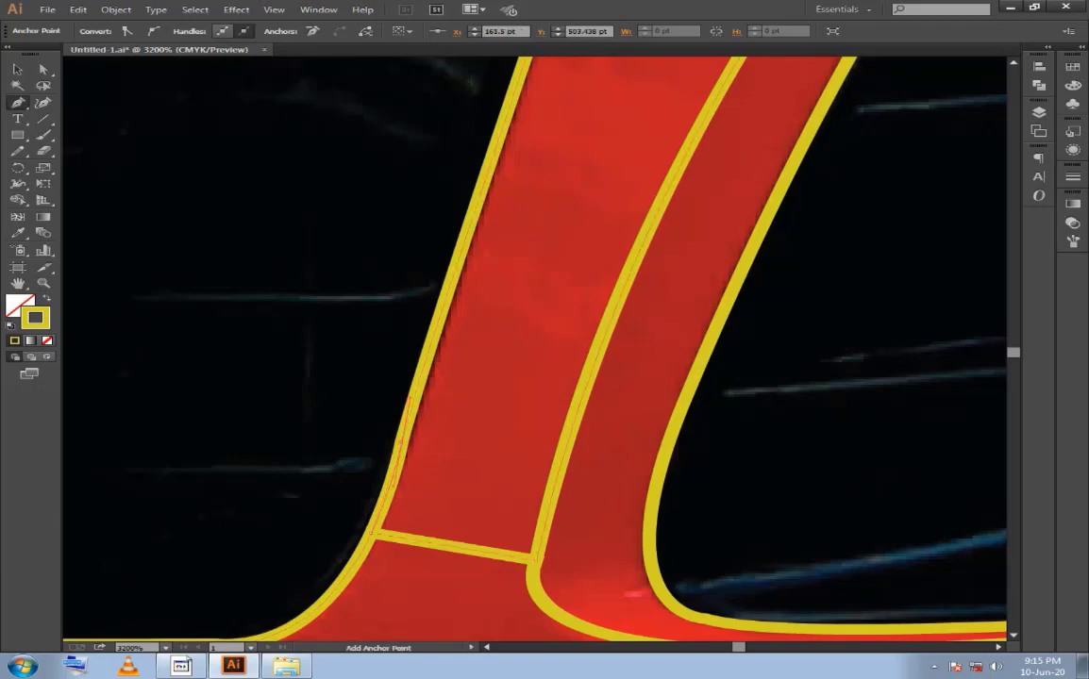
left_click(401, 441)
key("space")
left_click_drag(401, 441, 307, 547)
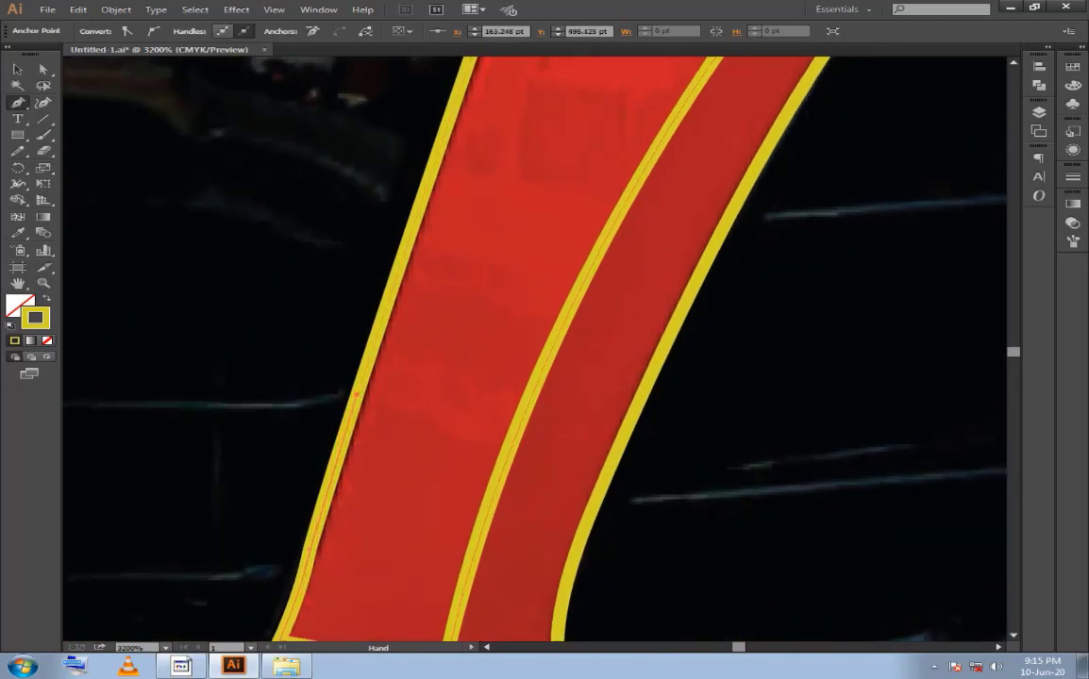
left_click_drag(369, 389, 373, 476)
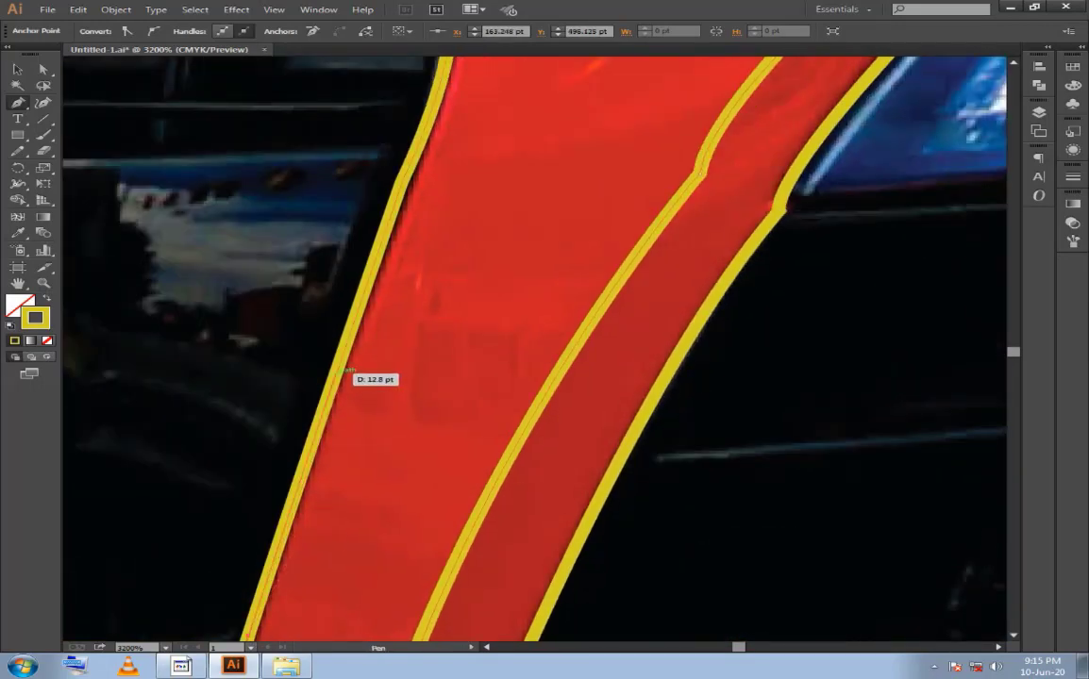
left_click(339, 371)
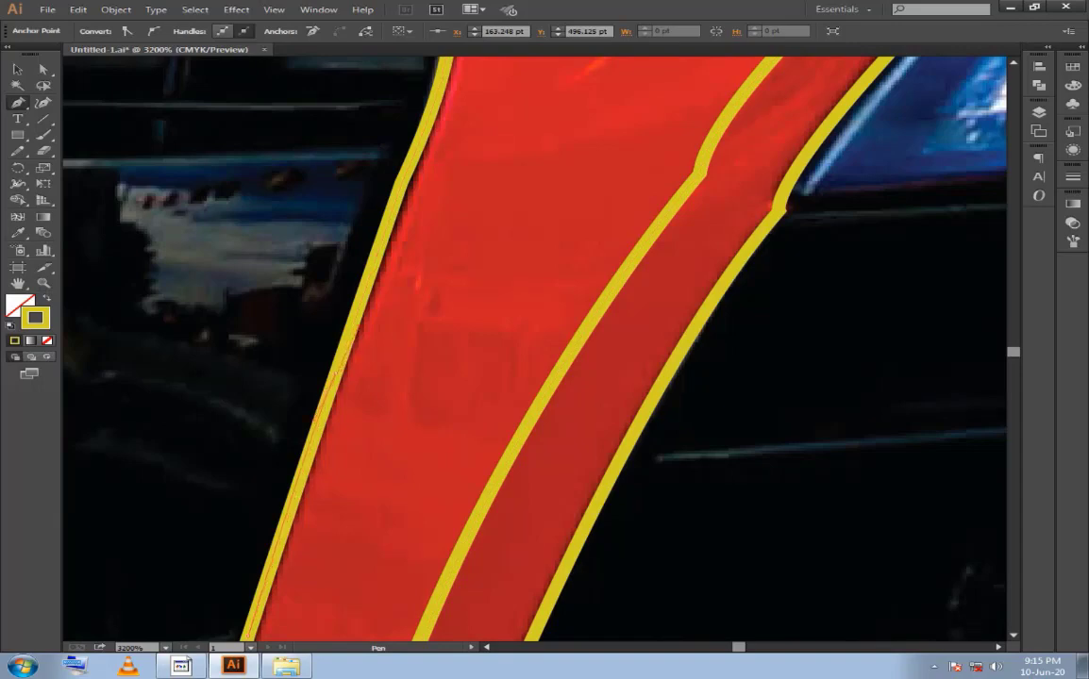
mouse_move(333, 375)
left_mouse_down()
mouse_move(326, 432)
mouse_move(429, 432)
mouse_move(439, 503)
left_mouse_up()
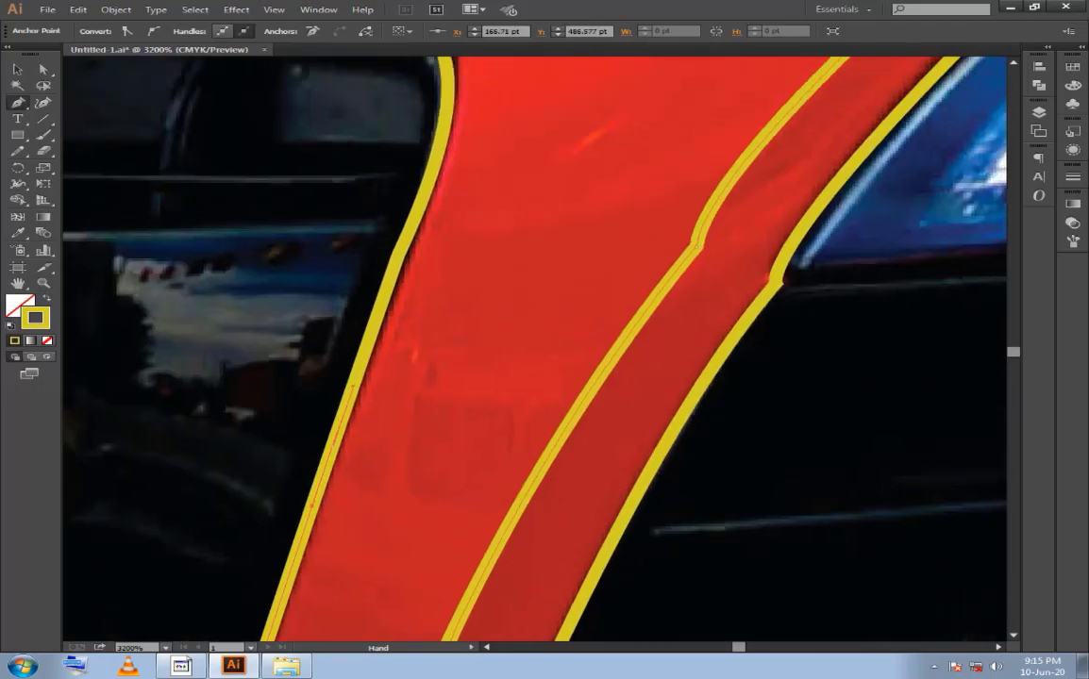
Run the outline up to the pillar's top corner, adjust the final curve, and deselect.
mouse_move(456, 236)
left_mouse_down()
mouse_move(399, 253)
mouse_move(401, 269)
left_mouse_up()
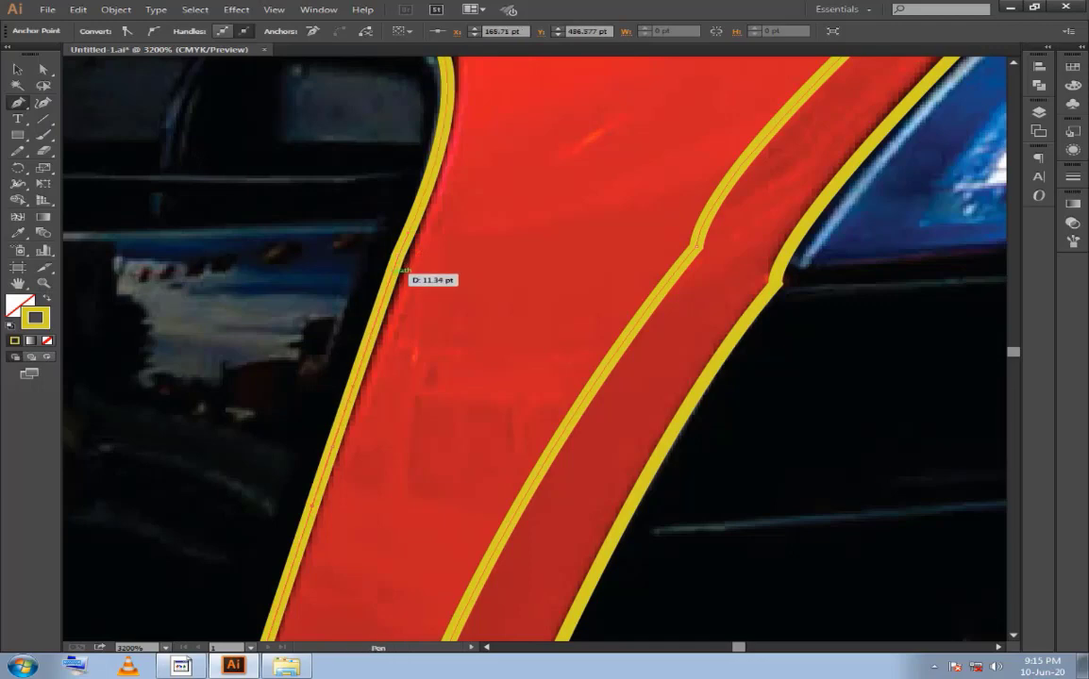
mouse_move(400, 269)
left_mouse_down()
mouse_move(407, 238)
mouse_move(400, 253)
left_mouse_up()
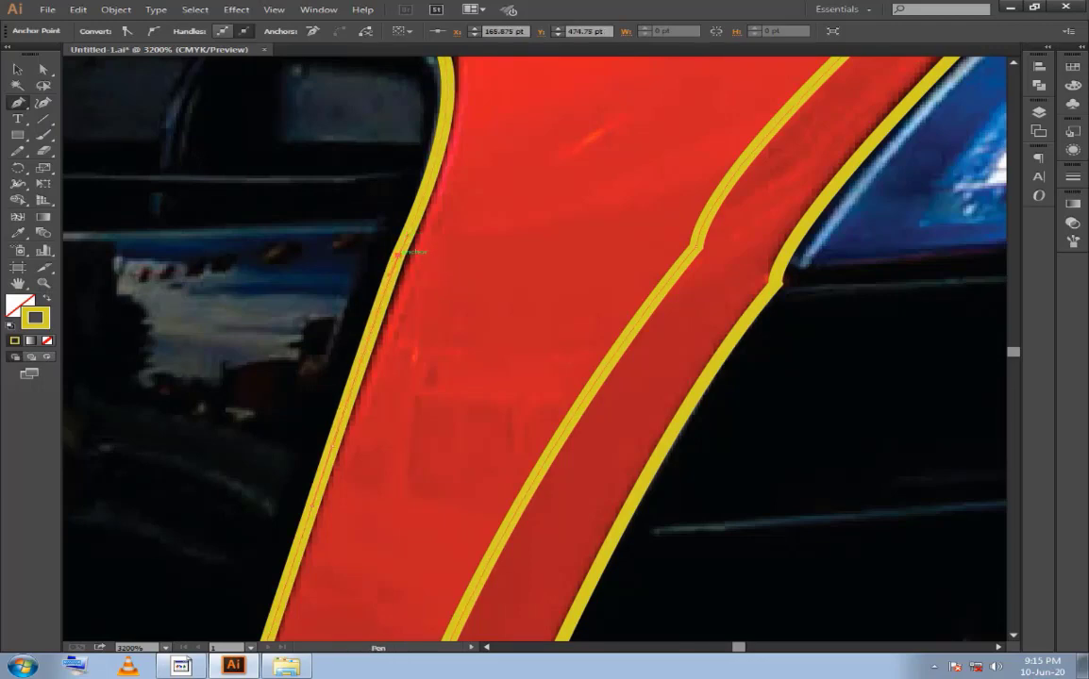
scroll(399, 253, "up", 3)
left_click_drag(462, 201, 464, 200)
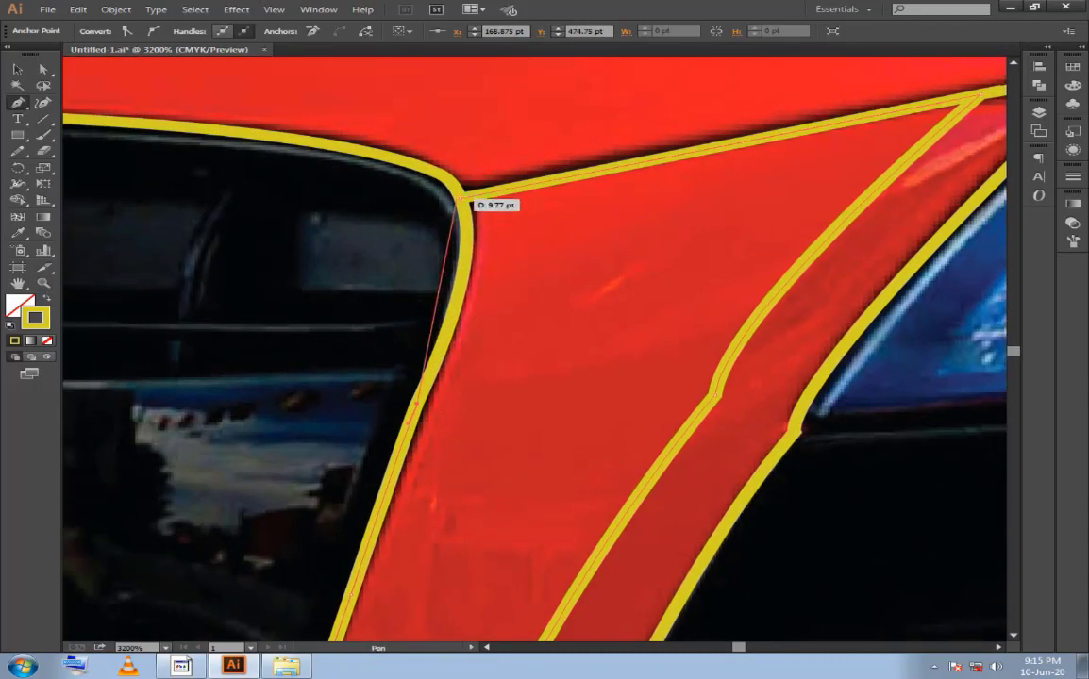
scroll(462, 201, "up", 3)
scroll(462, 201, "left", 3)
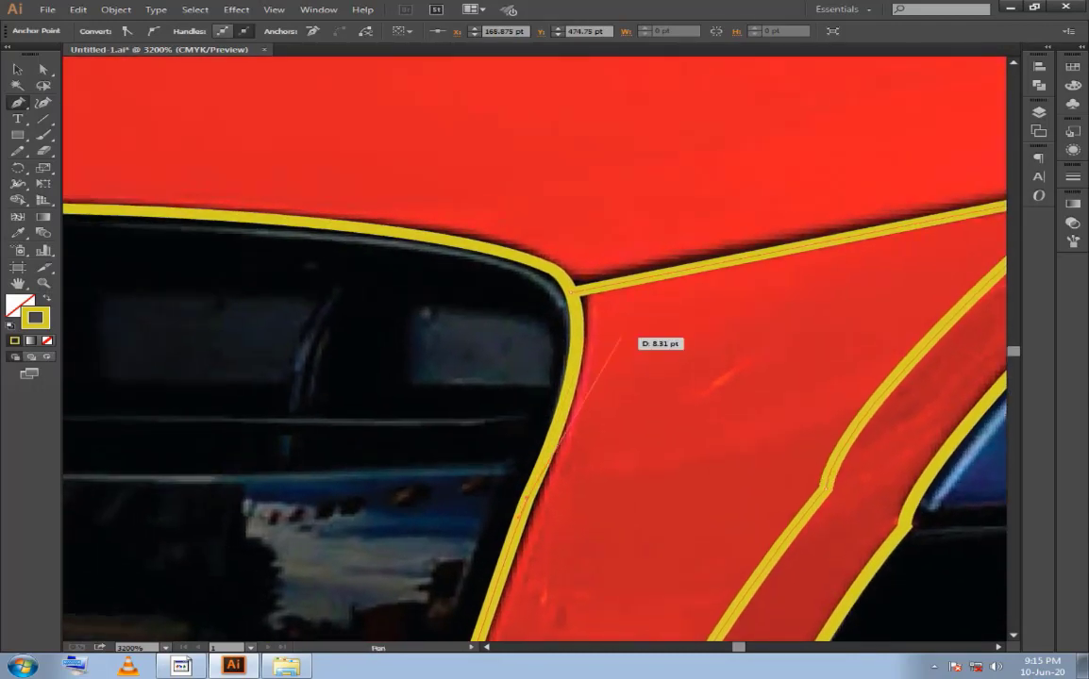
left_click_drag(620, 340, 572, 294)
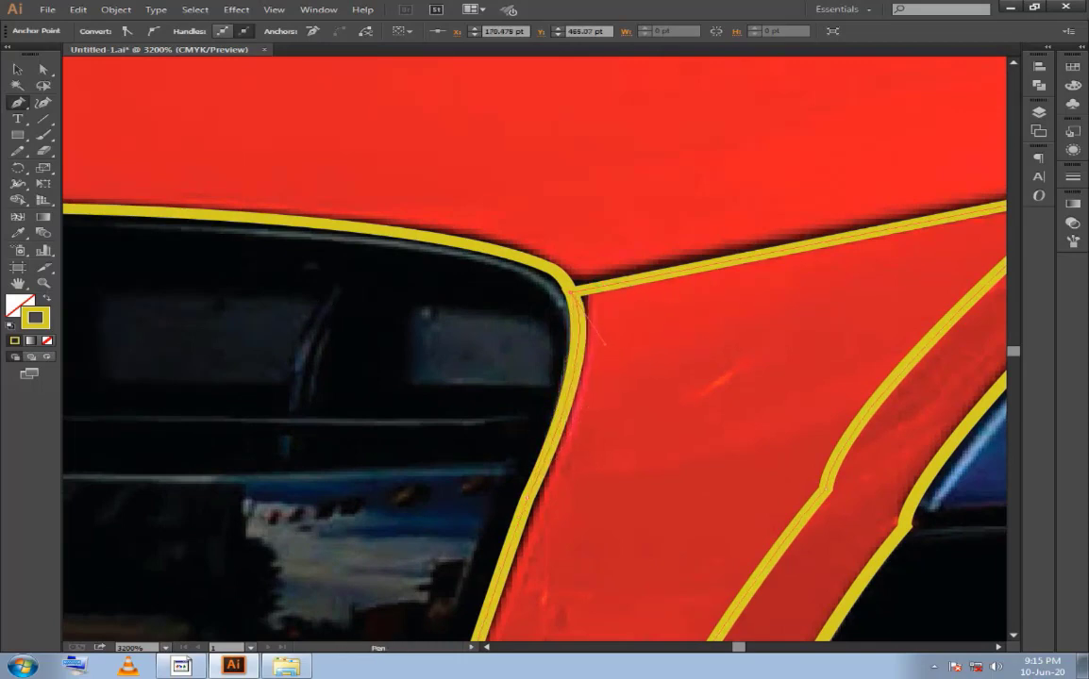
key("ctrl")
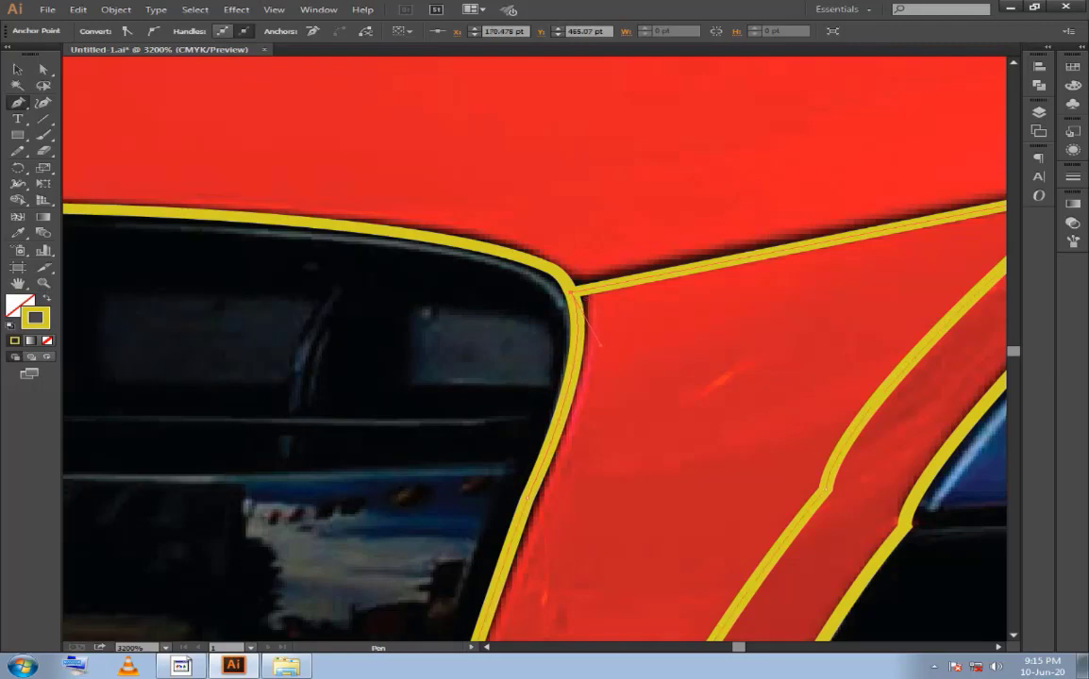
left_click(585, 299, "ctrl")
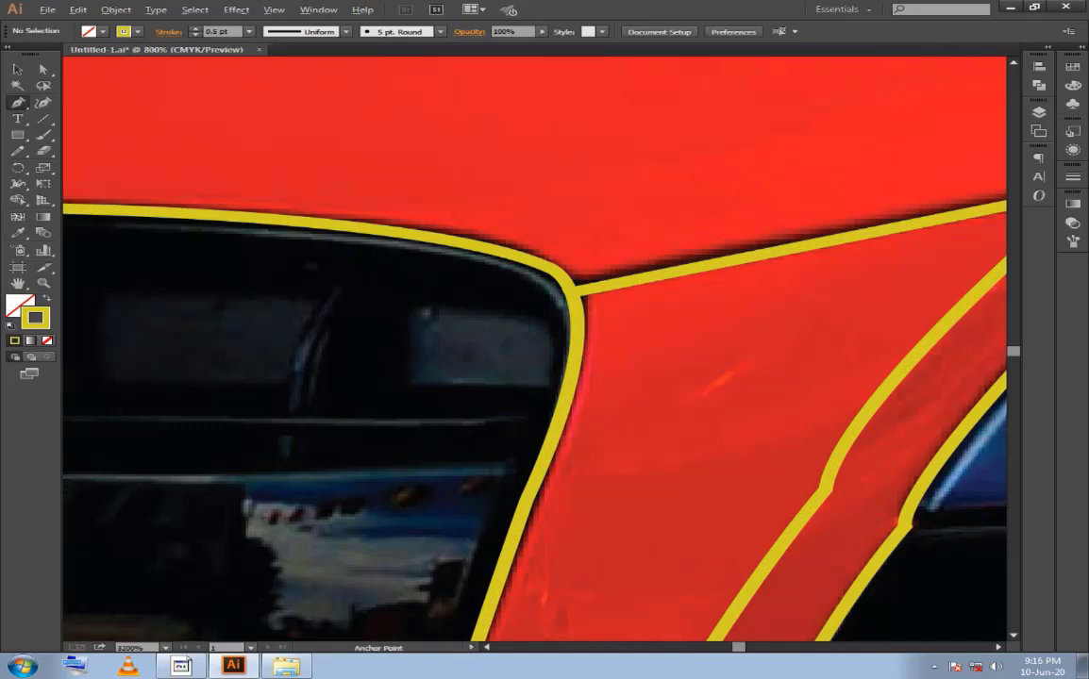
Zoom out to view the whole traced front and save the file.
key("ctrl+minus")
key("ctrl+minus")
key("ctrl+minus")
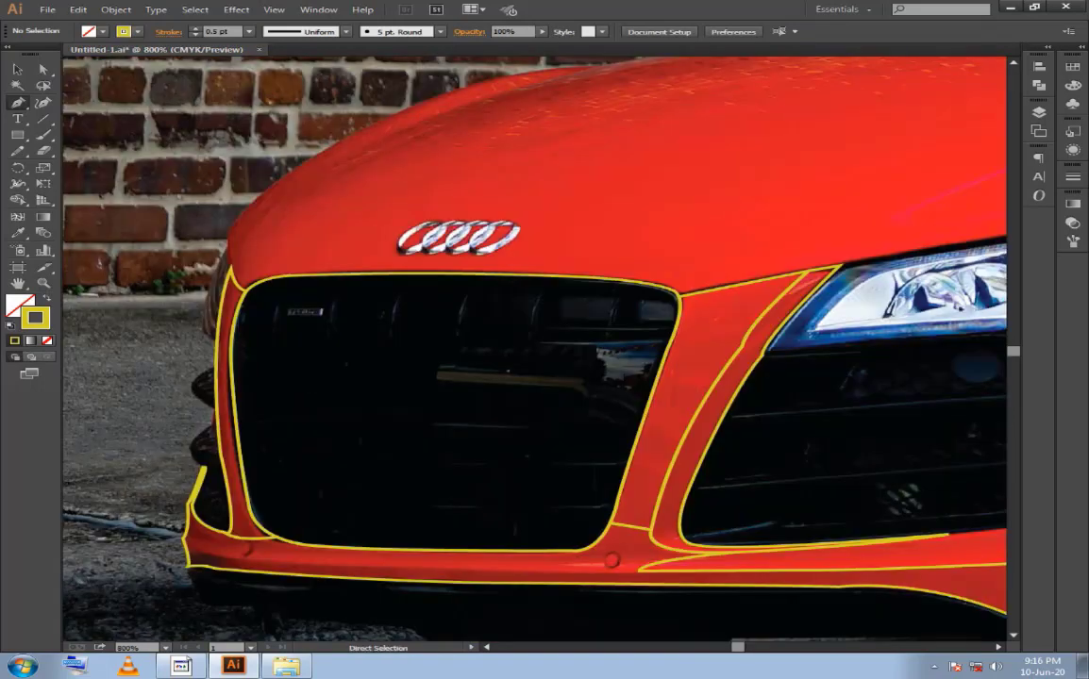
key("ctrl+s")
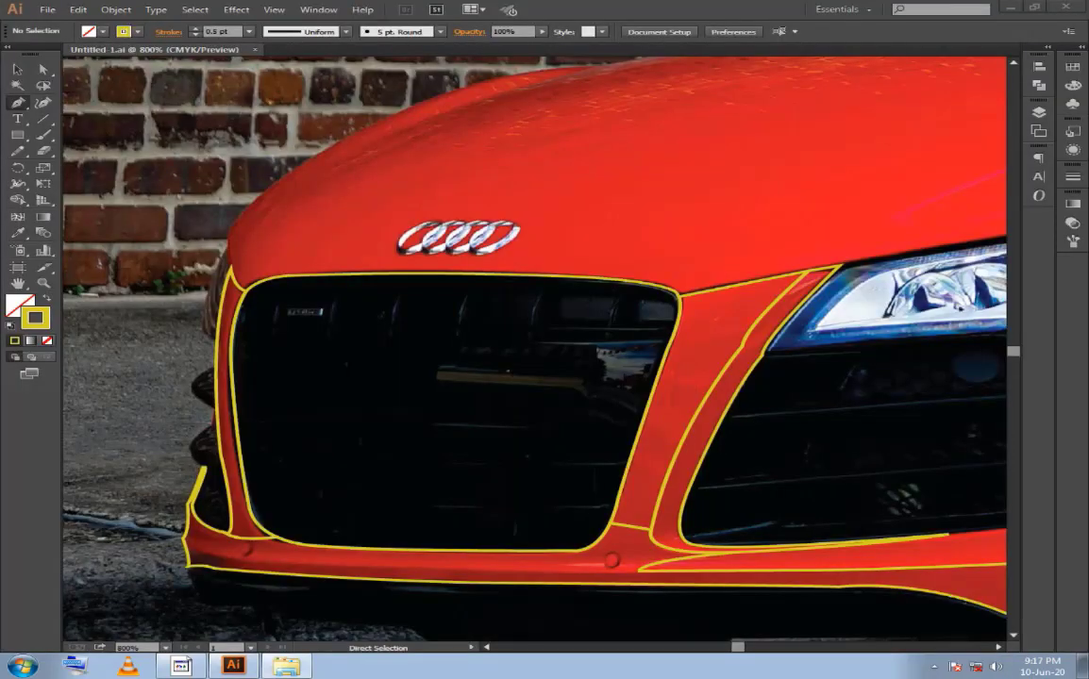
key("alt")
key("space")
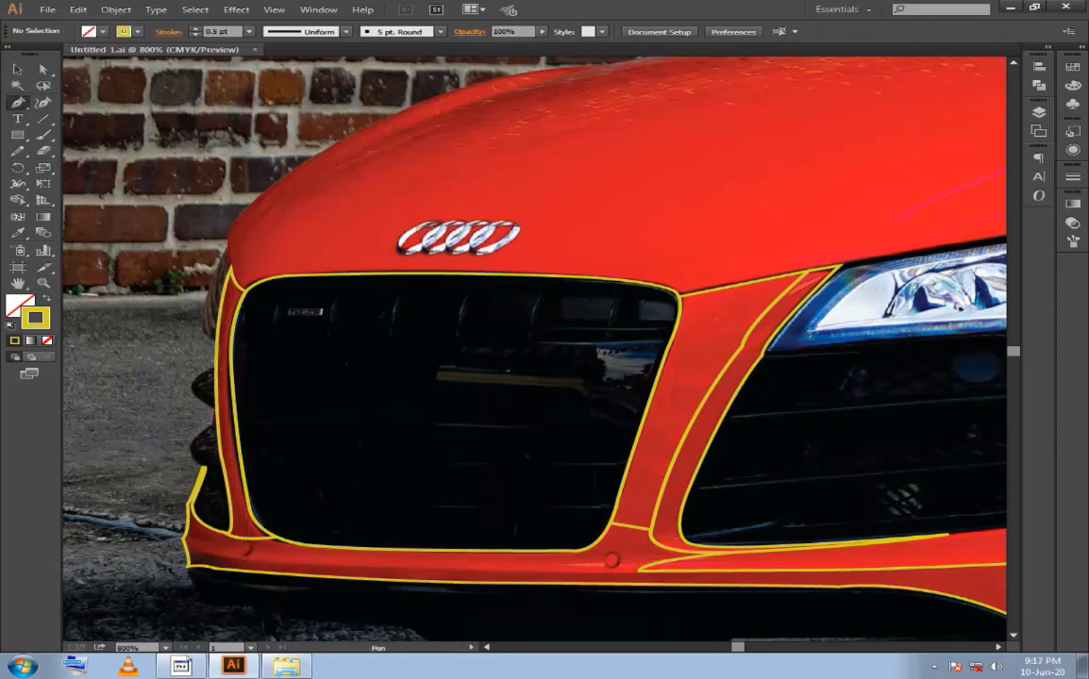
Select the yellow bumper path with the Selection tool to check it, then deselect.
key("v")
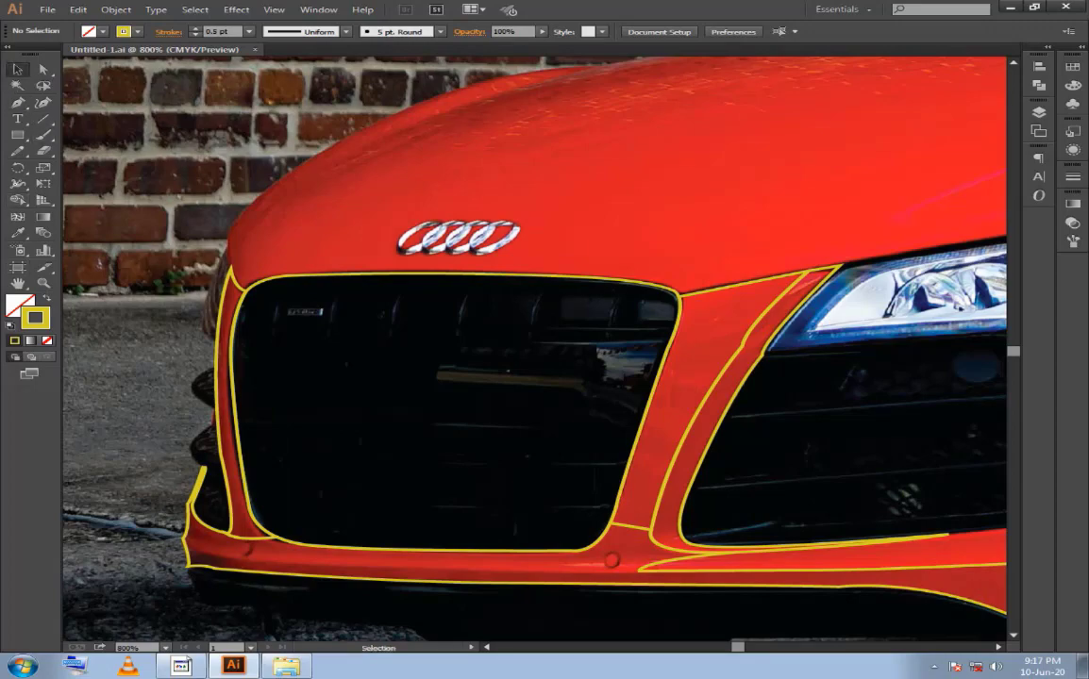
left_click(194, 486)
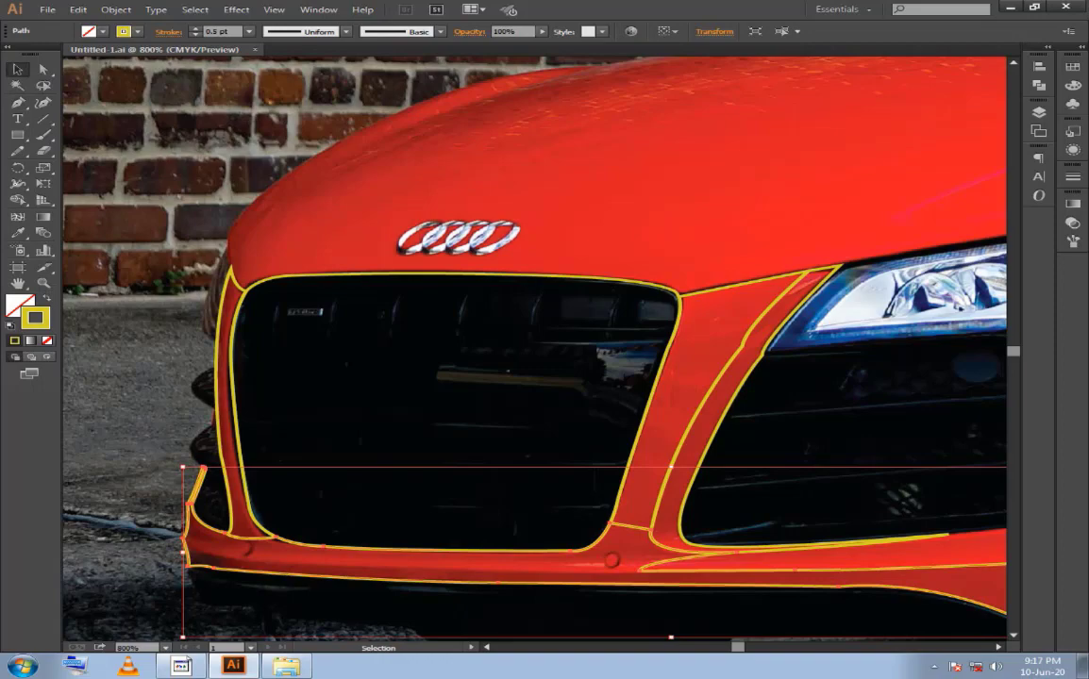
key("ctrl+shift+a")
Start a yellow pen path at the bumper's left corner and curve it along the top edge.
key("p")
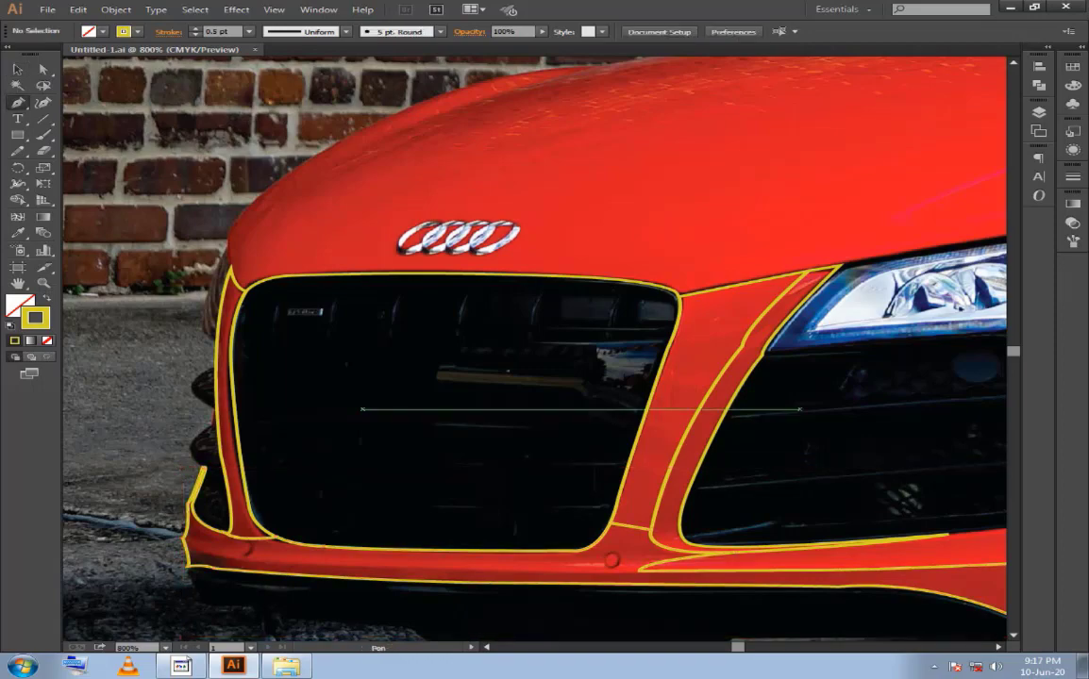
scroll(272, 501, "up", 2)
left_click_drag(89, 429, 261, 326)
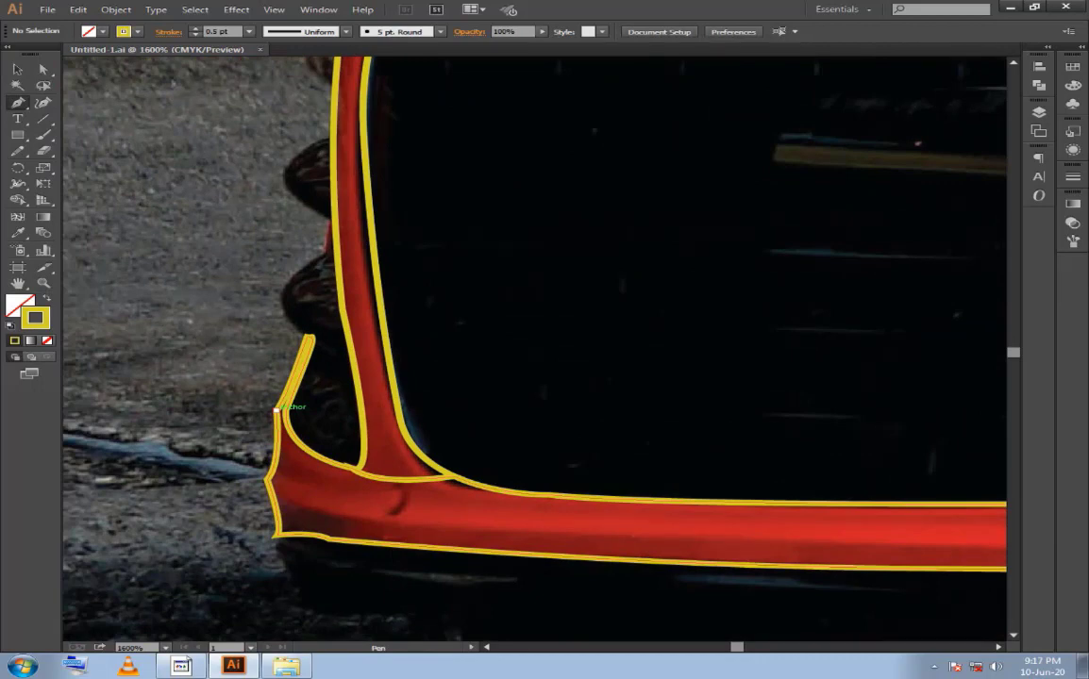
left_click_drag(276, 410, 268, 440)
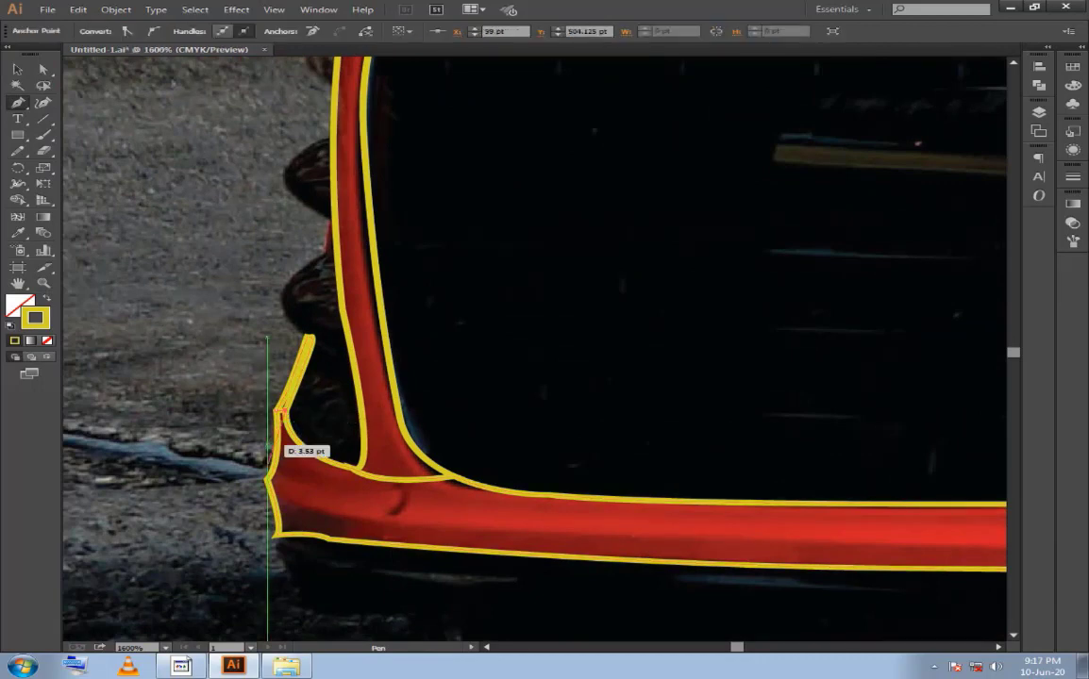
left_click_drag(351, 467, 429, 486)
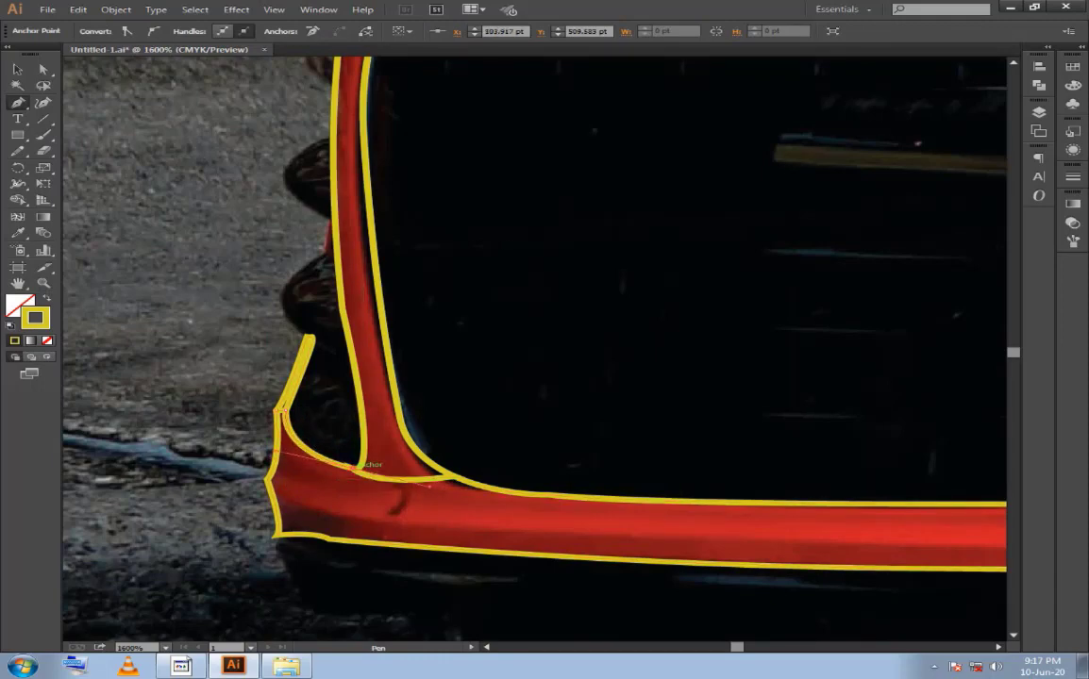
left_click(351, 467)
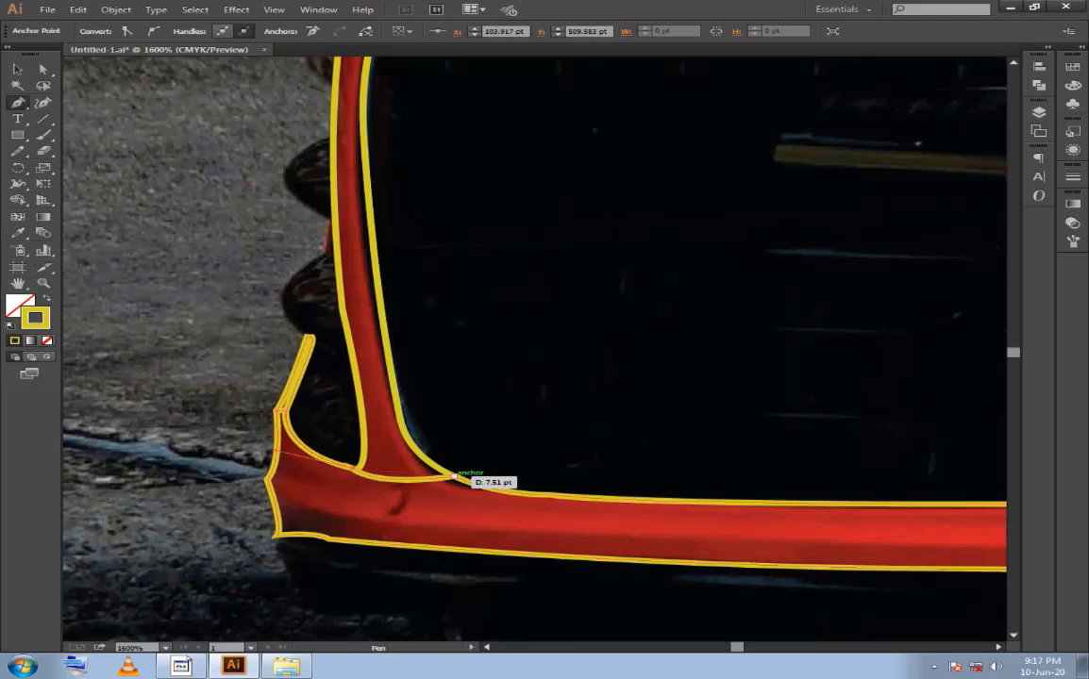
left_click_drag(454, 477, 536, 467)
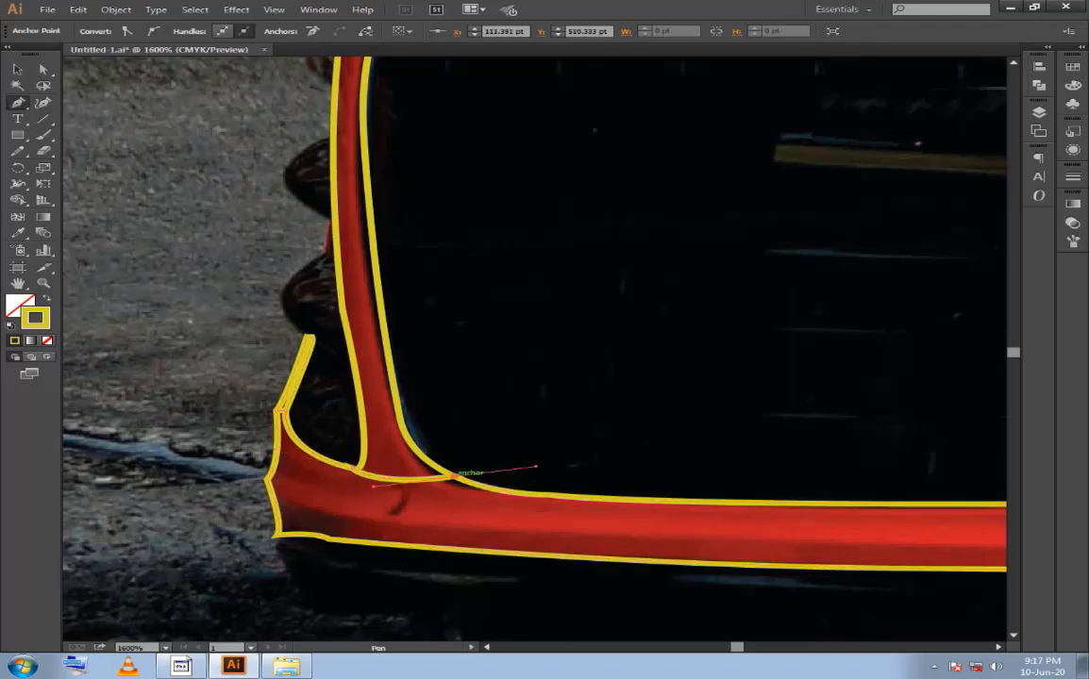
left_click_drag(549, 494, 558, 499)
left_click_drag(595, 493, 596, 493)
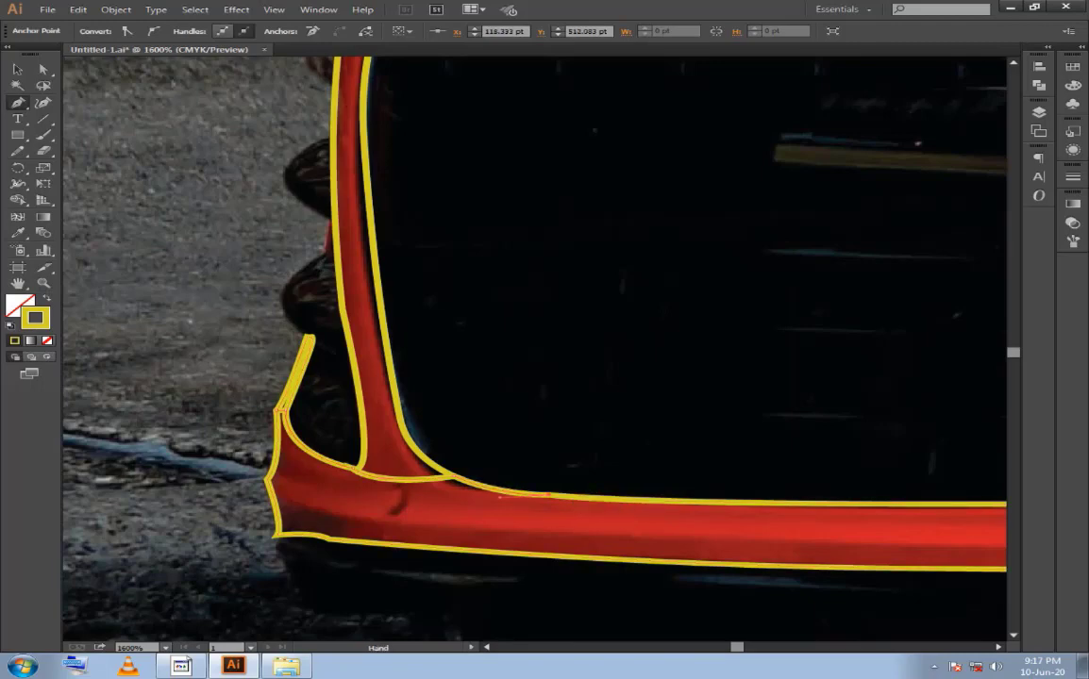
Continue the stroke along the bumper's top edge and up into the right pillar's base.
left_click_drag(943, 500, 604, 491)
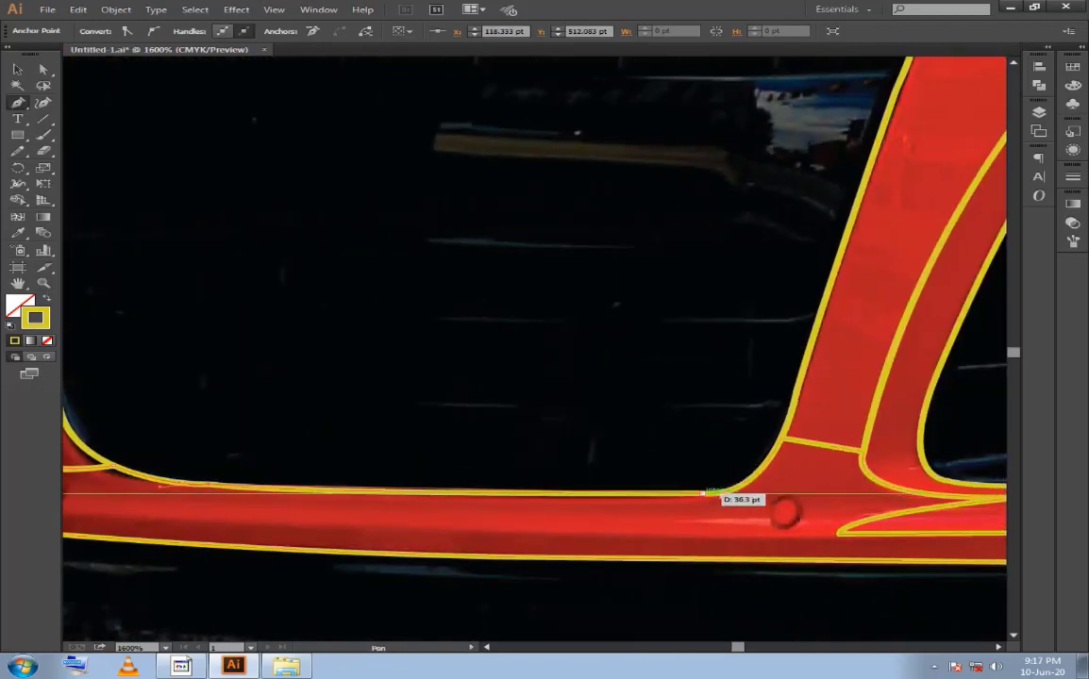
mouse_move(703, 494)
left_mouse_down()
mouse_move(766, 478)
mouse_move(1007, 487)
left_mouse_up()
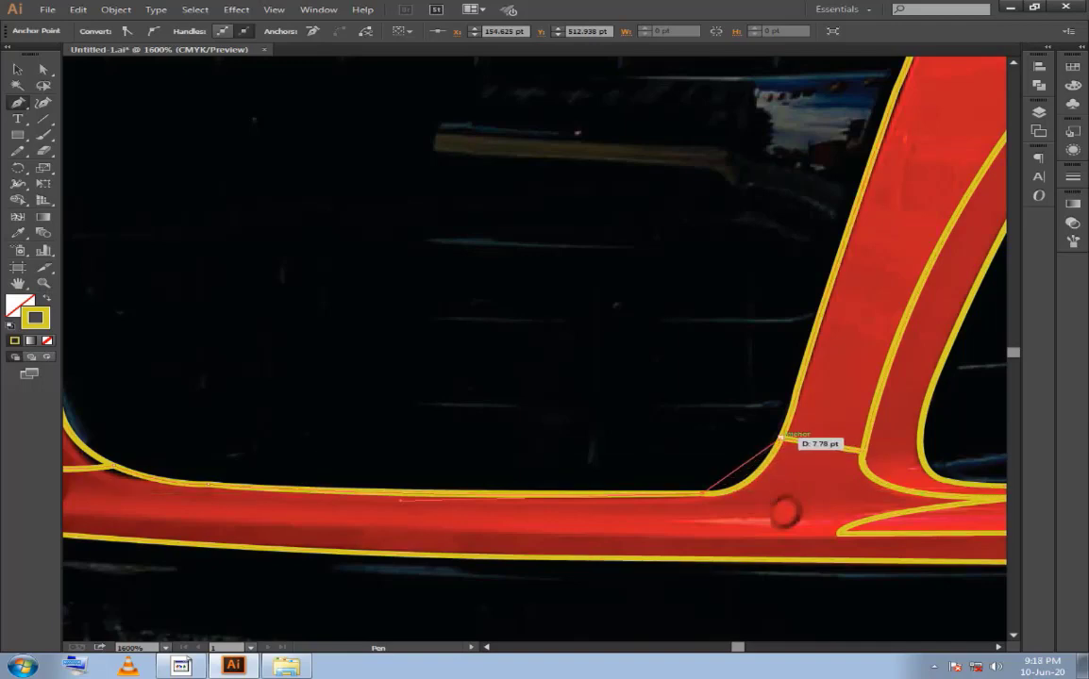
left_click_drag(783, 437, 795, 364)
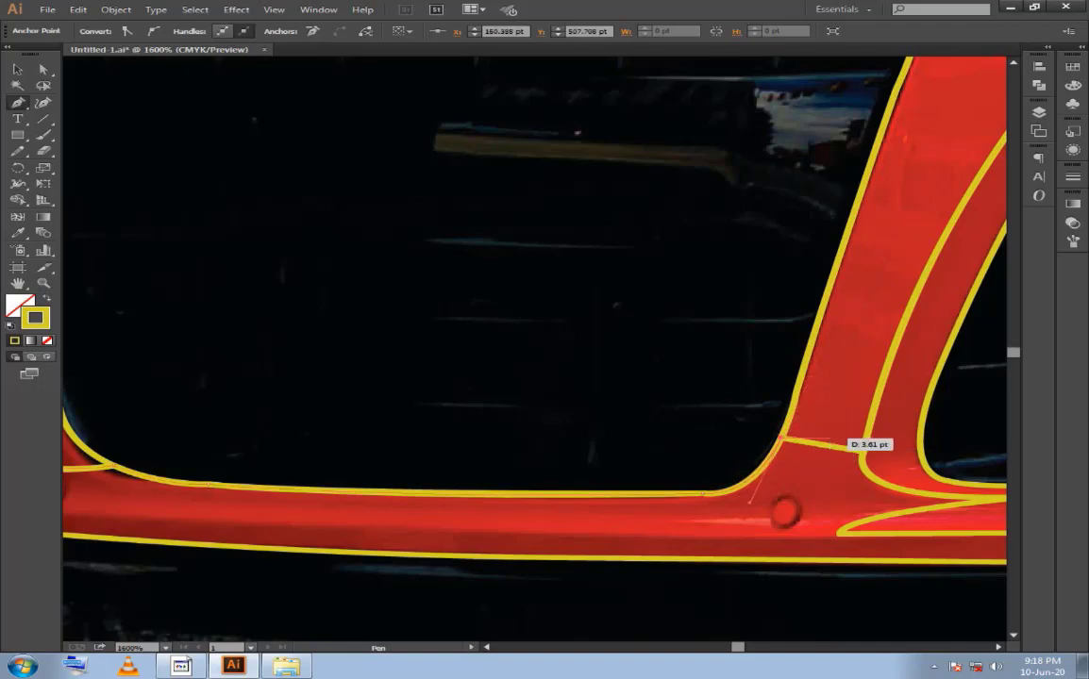
left_click(861, 451)
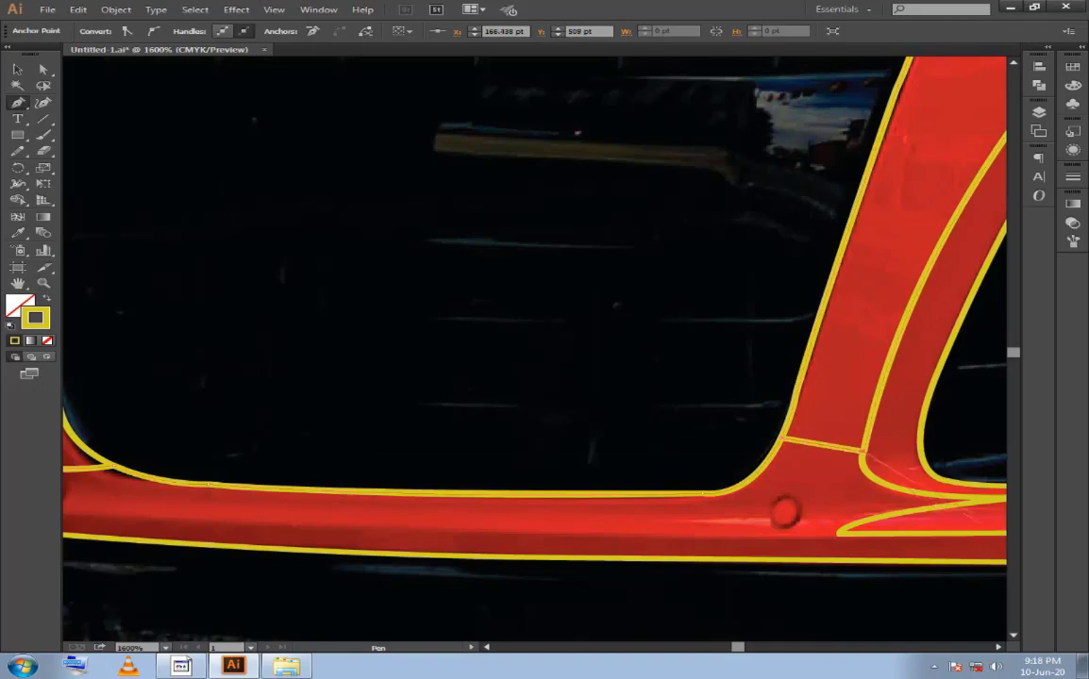
left_click_drag(934, 472, 667, 434)
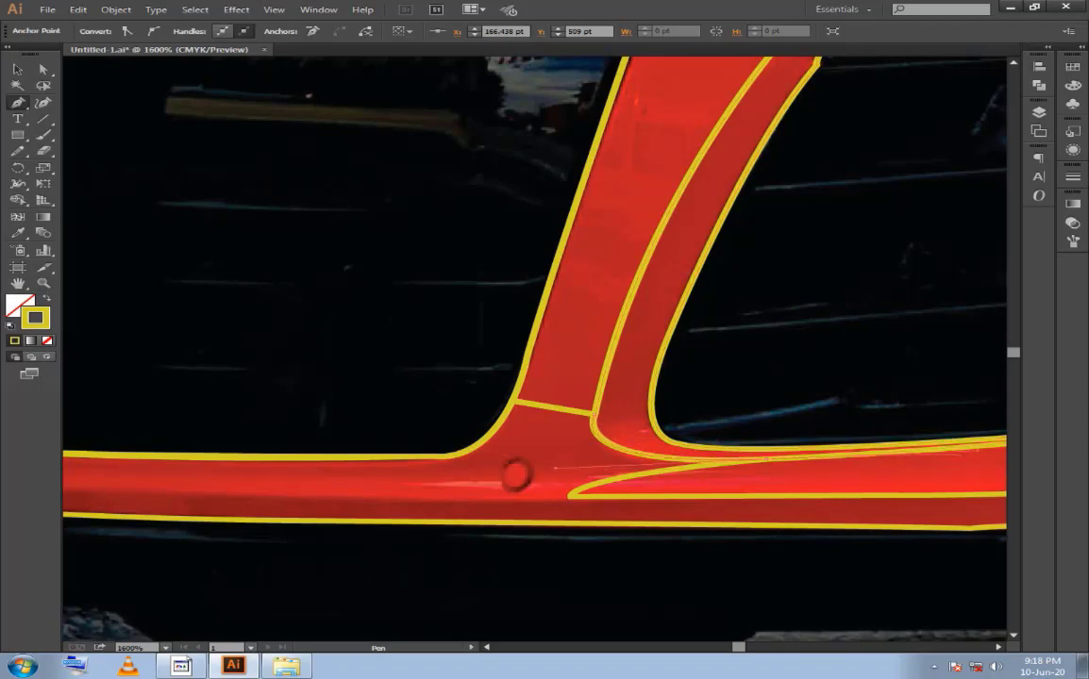
left_click_drag(570, 495, 573, 516)
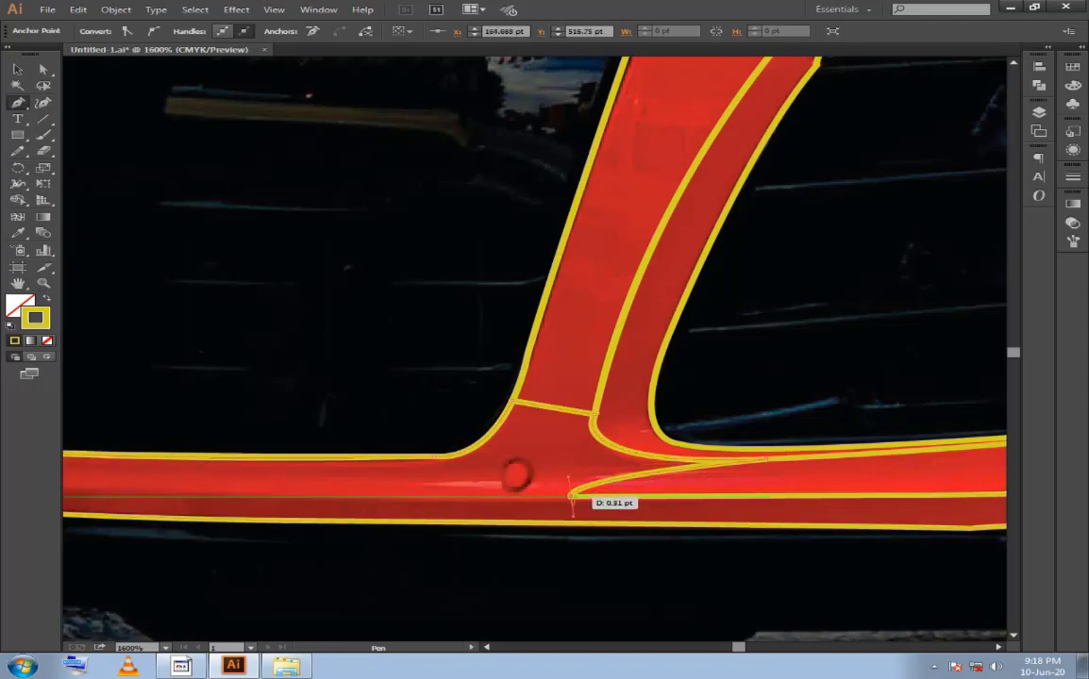
key("ctrl+minus")
Draw a yellow stroke along the lower bumper up to its left corner, then deselect and zoom out.
left_click_drag(570, 492, 802, 483)
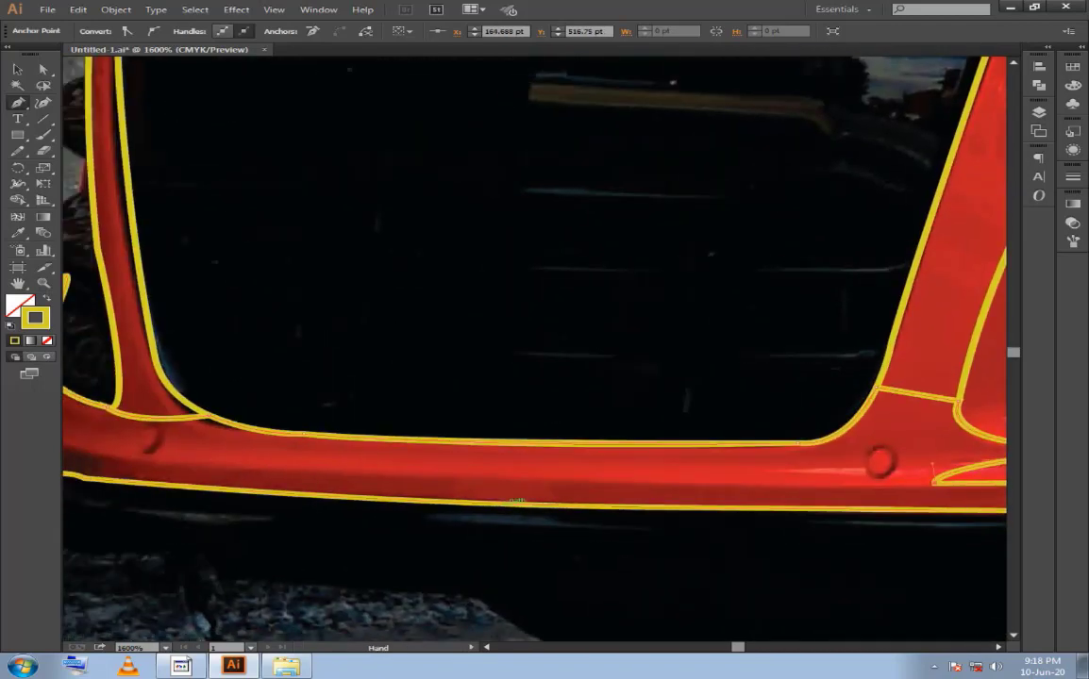
left_click_drag(412, 495, 519, 535)
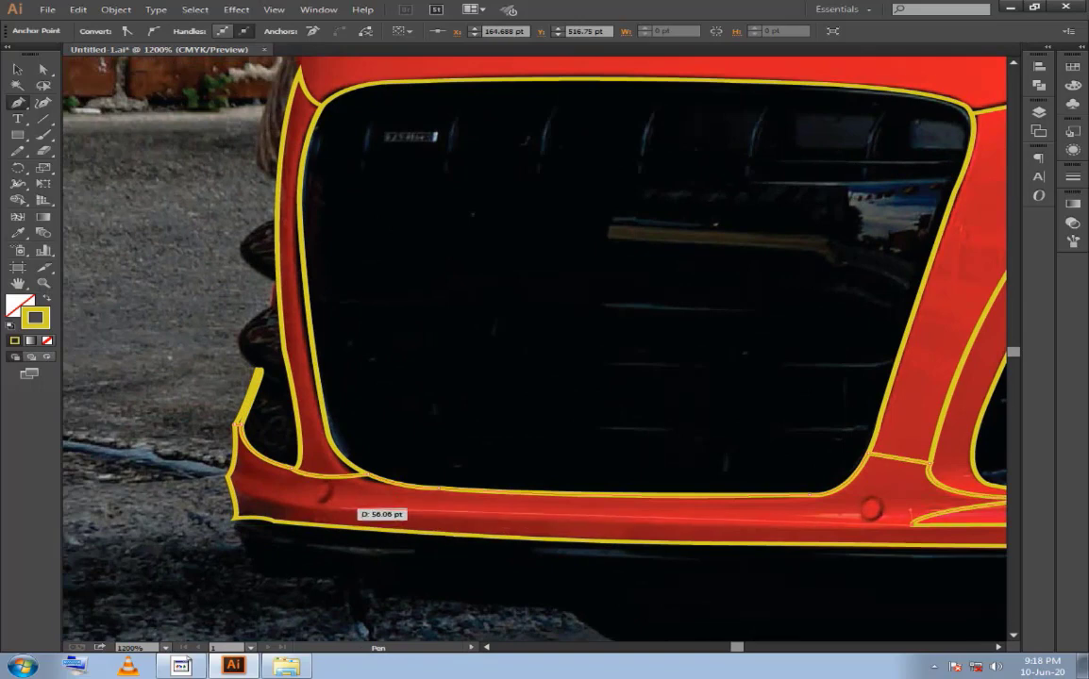
mouse_move(336, 510)
left_mouse_down()
mouse_move(444, 520)
mouse_move(340, 509)
mouse_move(223, 462)
mouse_move(231, 472)
left_mouse_up()
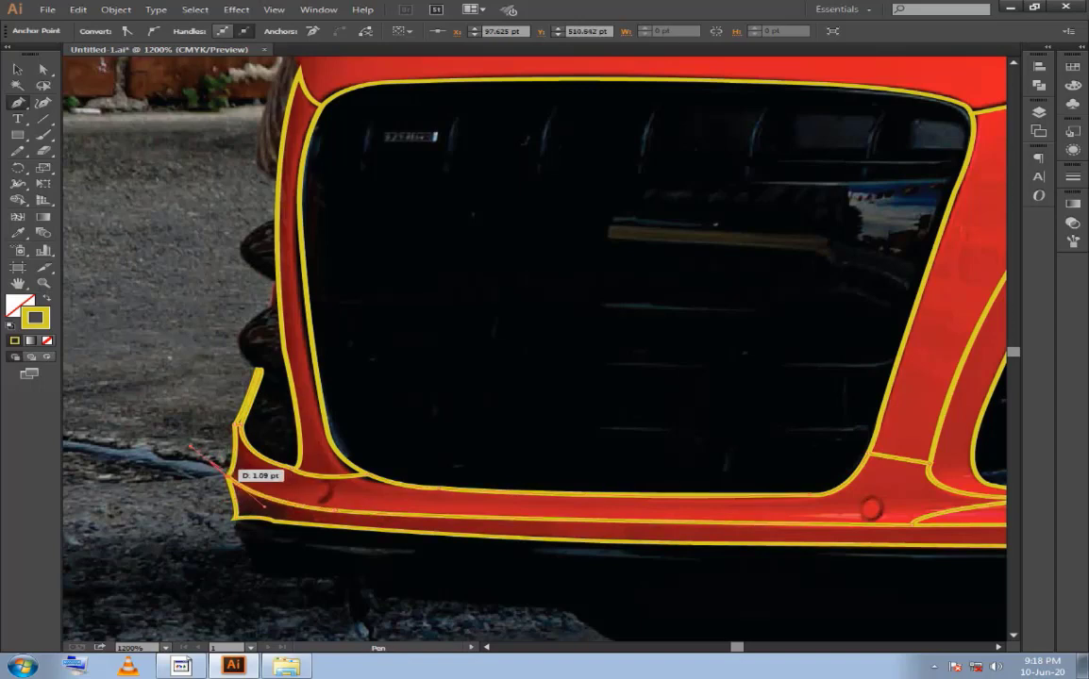
left_click_drag(238, 423, 235, 424)
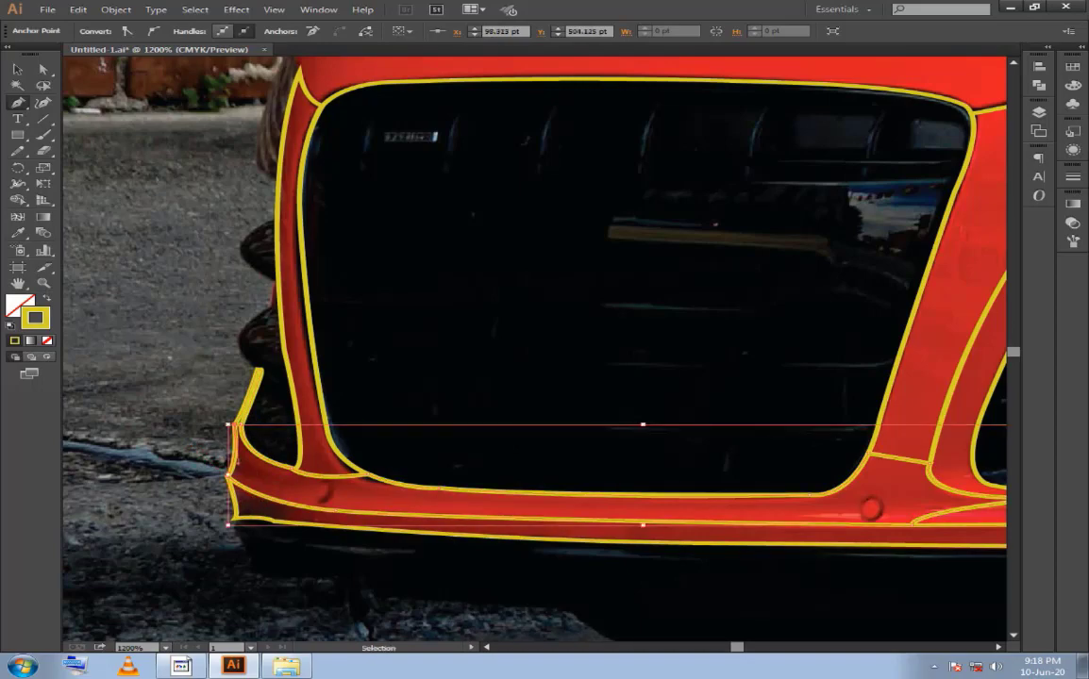
key("ctrl+shift+a")
left_click_drag(566, 378, 434, 317)
key("ctrl+minus")
mouse_move(445, 379)
left_mouse_down()
mouse_move(432, 452)
mouse_move(401, 461)
mouse_move(311, 623)
mouse_move(435, 603)
left_mouse_up()
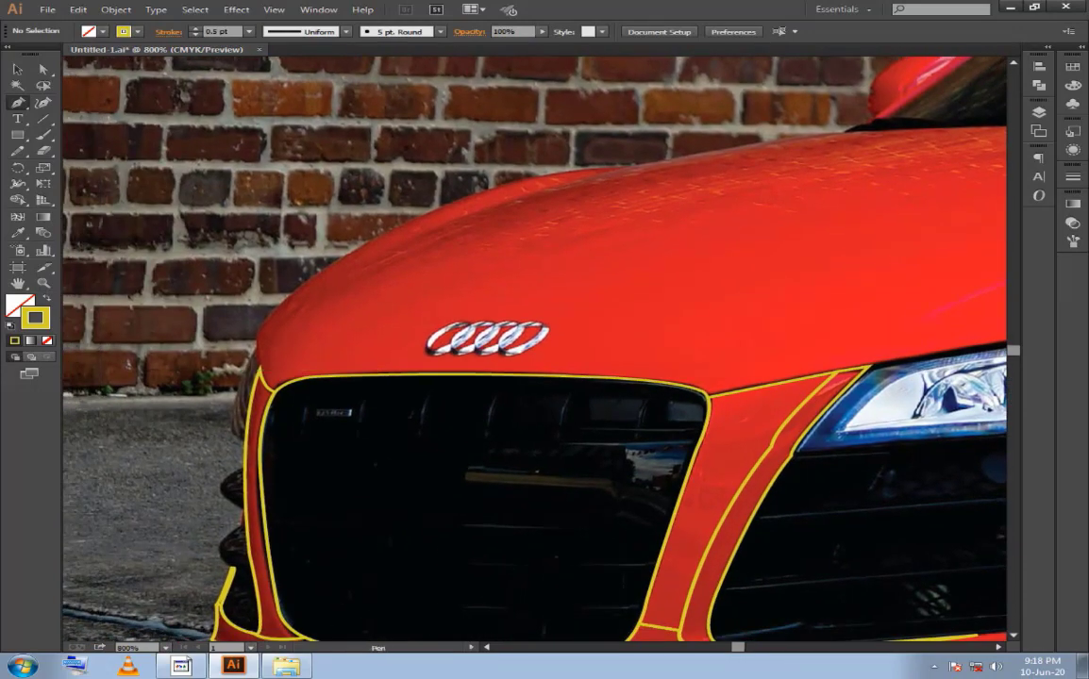
Trace the left intake outline with curved and corner anchors, then end that path.
left_click_drag(275, 496, 349, 446)
scroll(215, 543, "up", 2)
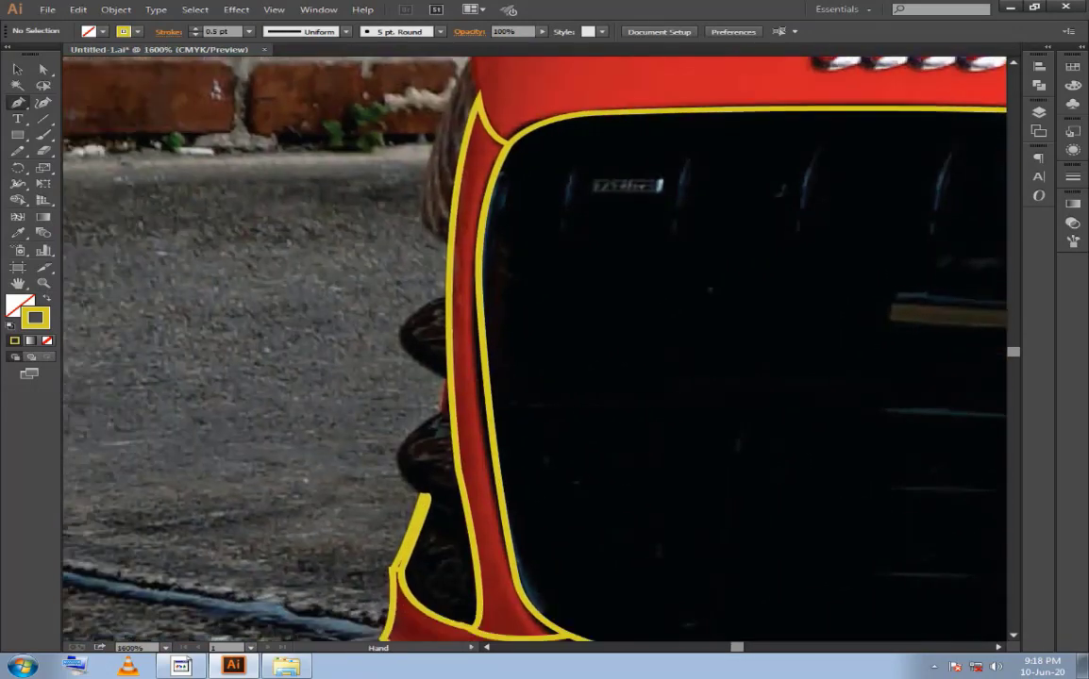
left_click_drag(216, 544, 242, 544)
left_click(462, 285)
mouse_move(455, 376)
left_mouse_down()
mouse_move(565, 423)
mouse_move(477, 404)
left_mouse_up()
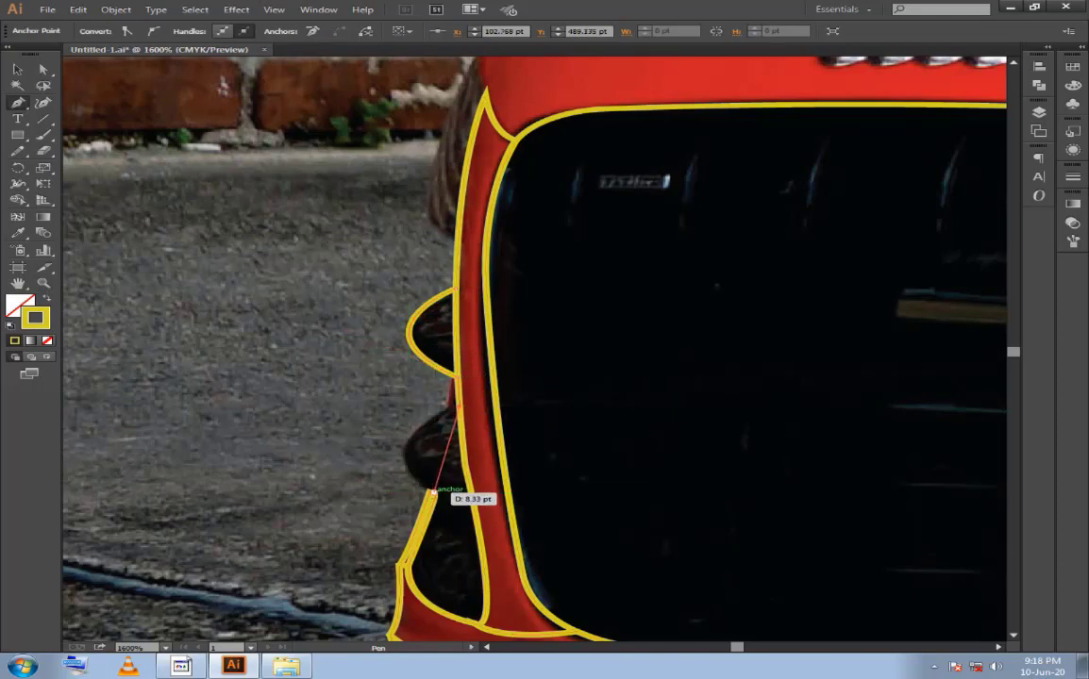
left_click_drag(432, 492, 496, 525)
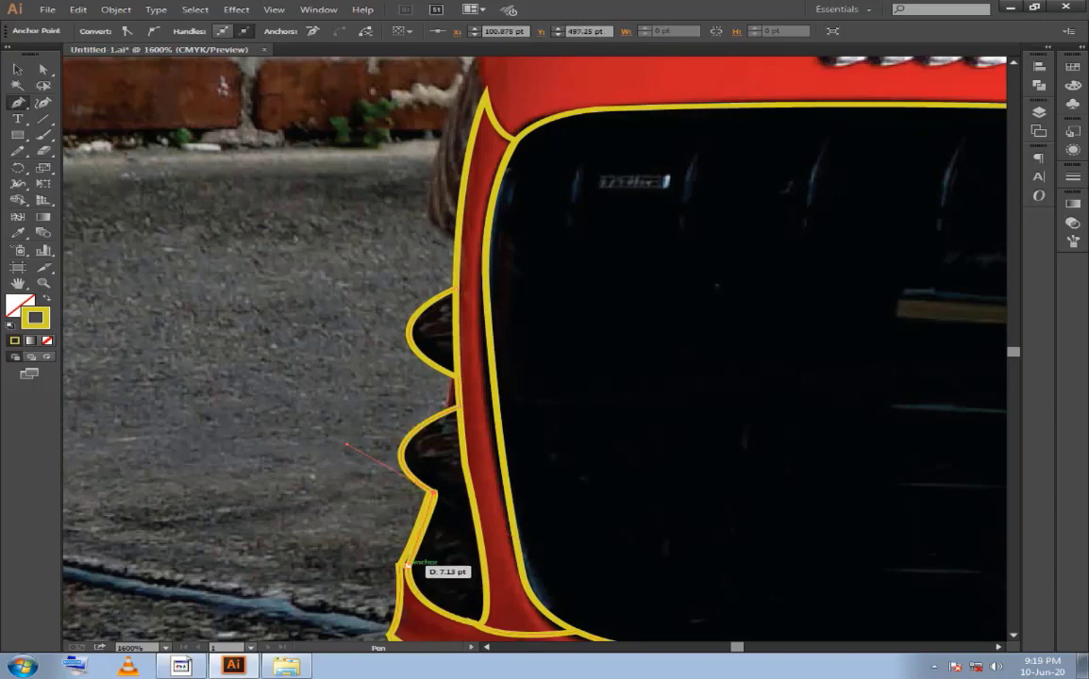
left_click(401, 565)
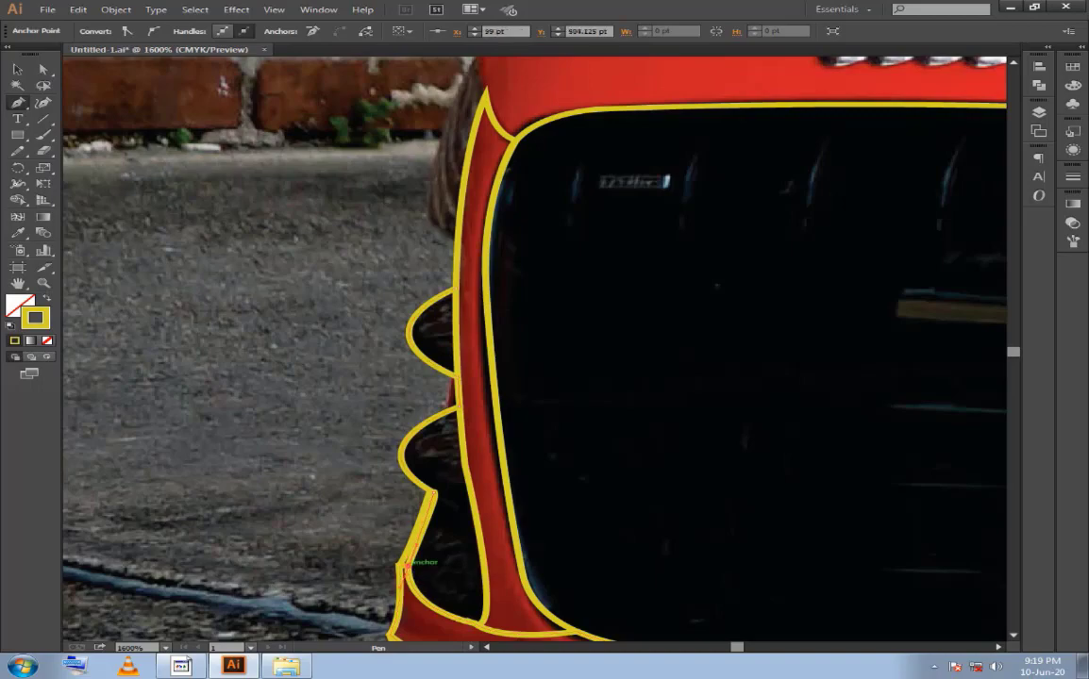
mouse_move(472, 620)
left_mouse_down()
mouse_move(432, 513)
mouse_move(496, 518)
mouse_move(439, 512)
left_mouse_up()
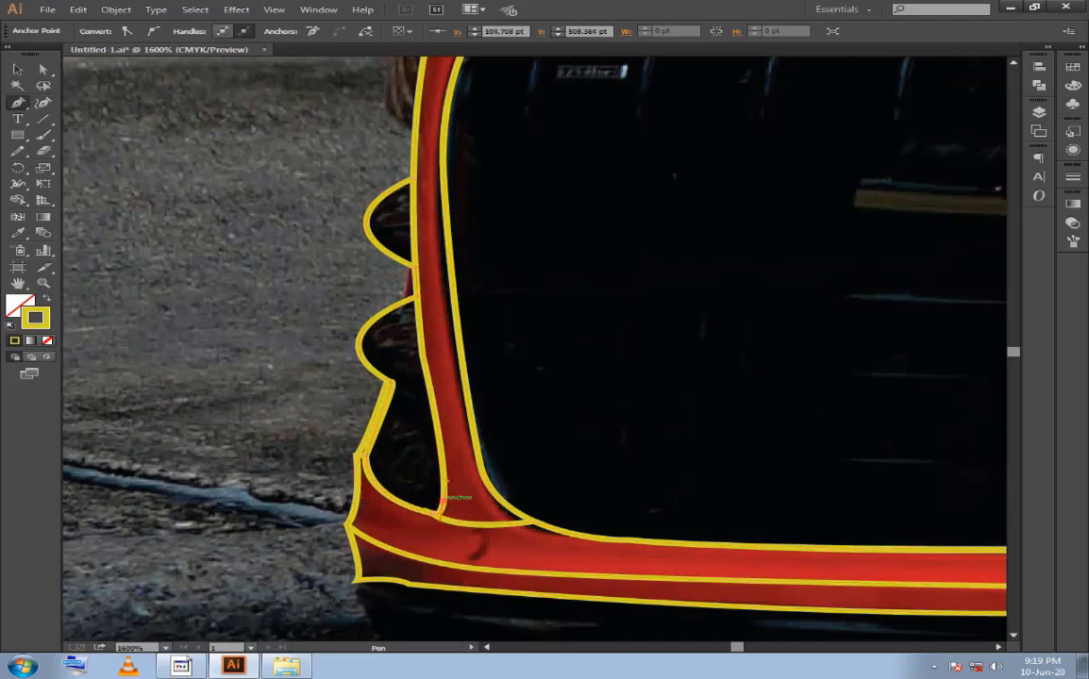
left_click_drag(427, 340, 477, 440)
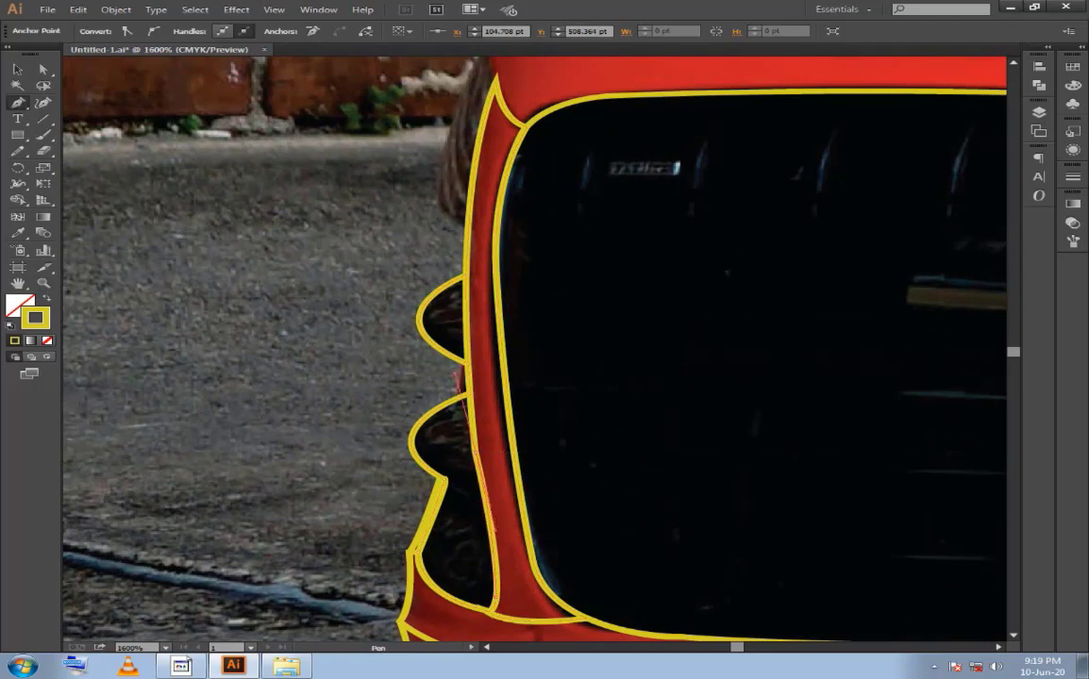
left_click_drag(477, 440, 488, 580)
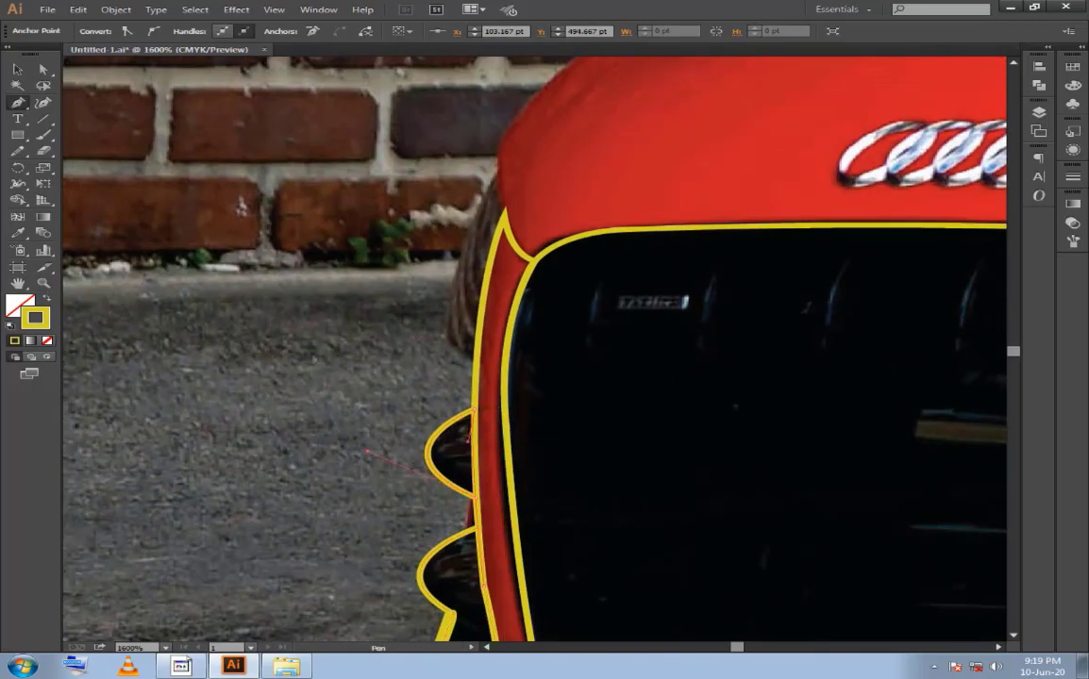
left_click(367, 451, "ctrl")
Start a new path at the hood edge and curve it along the car's left outer edge.
mouse_move(367, 451)
left_mouse_down()
mouse_move(193, 357)
mouse_move(293, 463)
mouse_move(315, 560)
left_mouse_up()
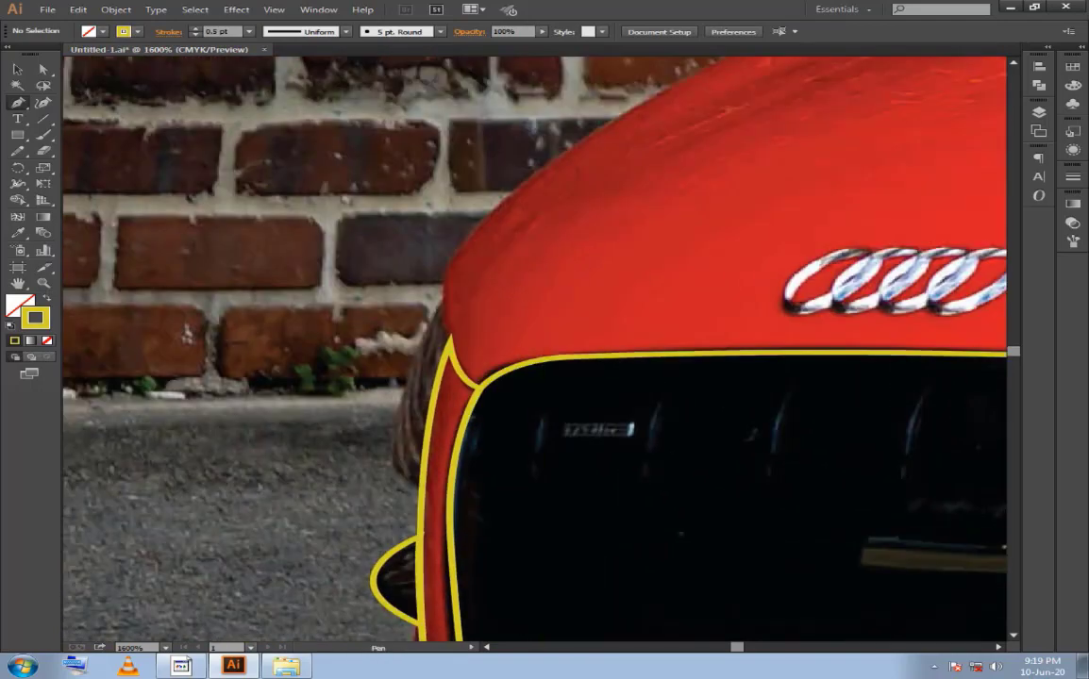
left_click(442, 297)
mouse_move(406, 476)
left_mouse_down()
mouse_move(422, 496)
mouse_move(450, 490)
left_mouse_up()
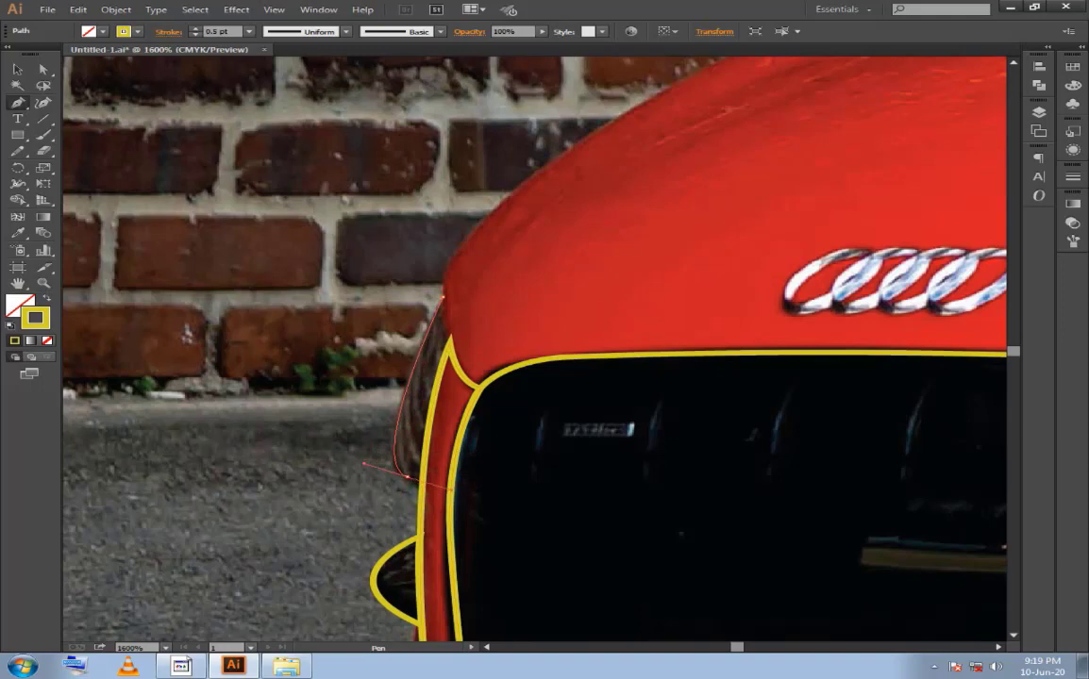
key("ctrl+z")
left_click(421, 483)
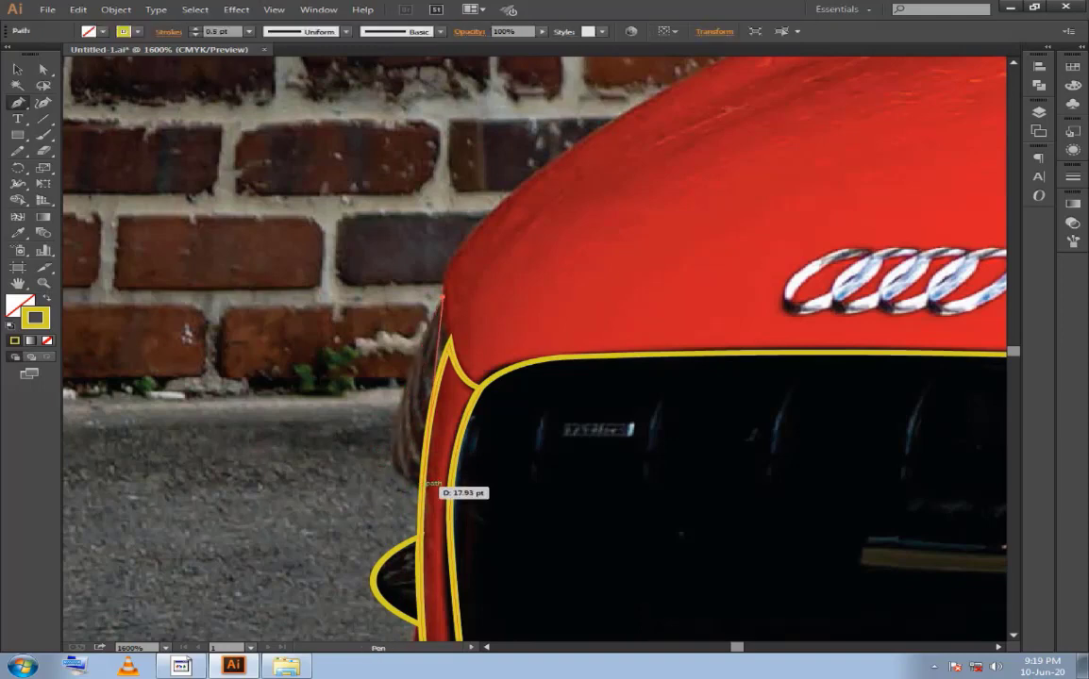
left_click_drag(421, 483, 498, 496)
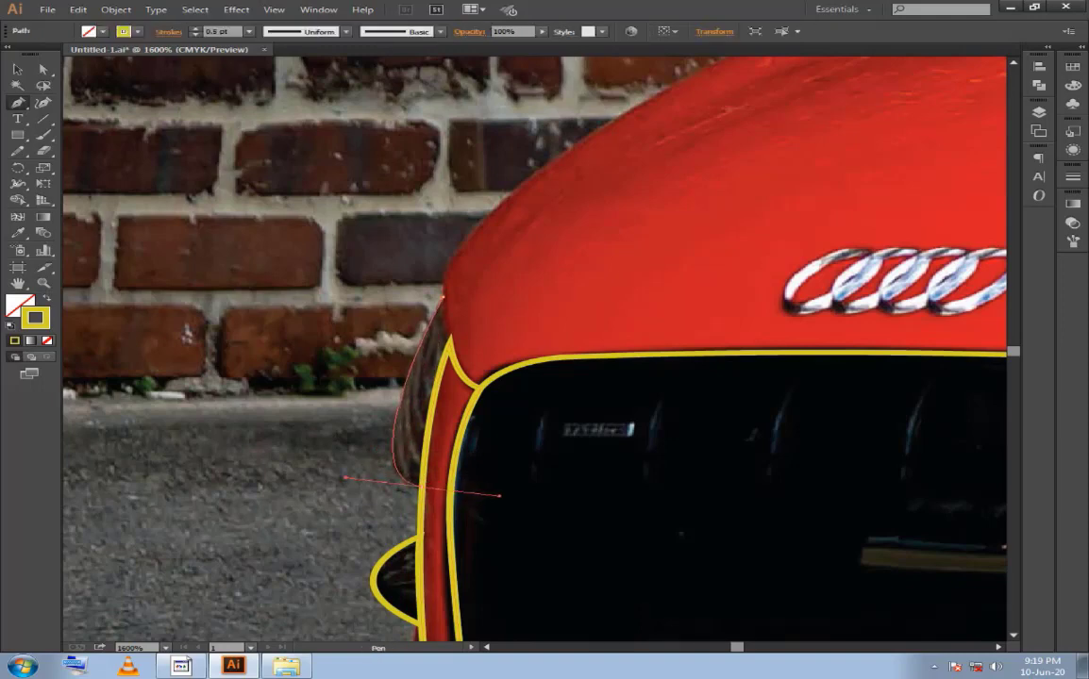
left_click(421, 483)
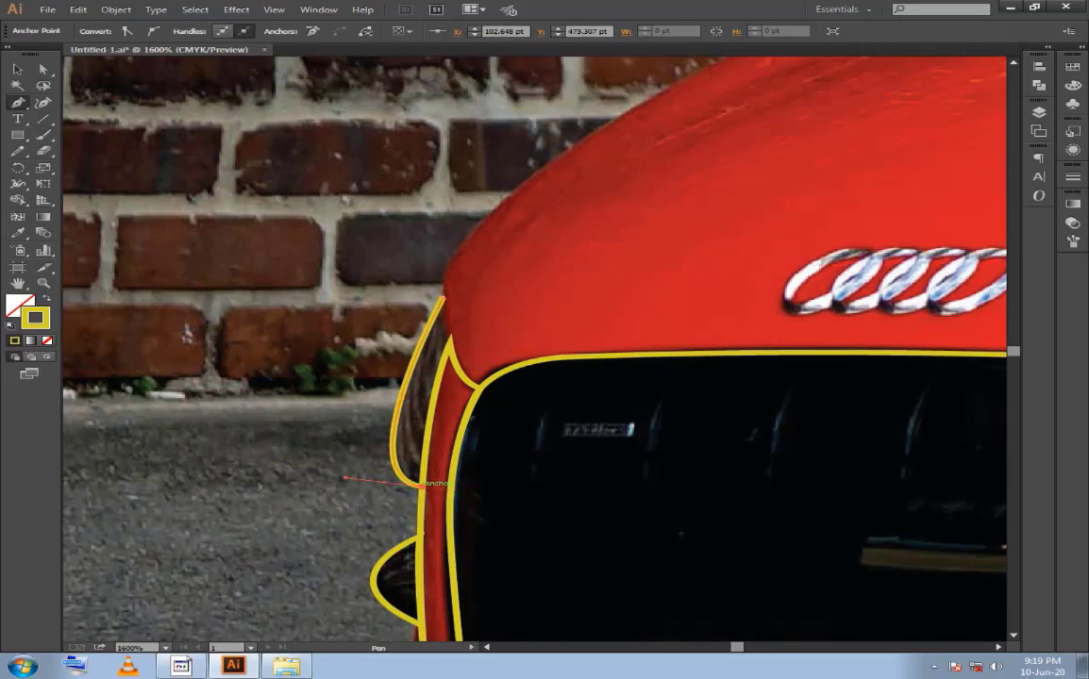
left_click_drag(449, 343, 464, 337)
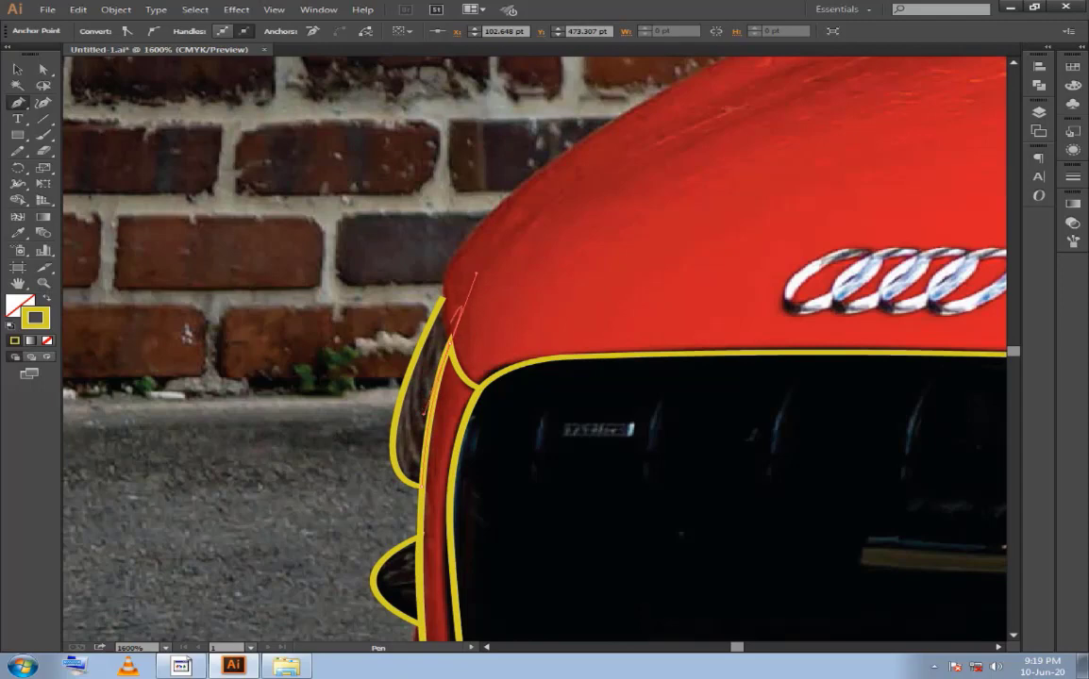
left_click_drag(476, 274, 443, 297)
Start an outline at the headlight's lower corner and curve it along the grille's lower edge to the existing stroke.
left_click_drag(444, 296, 255, 561)
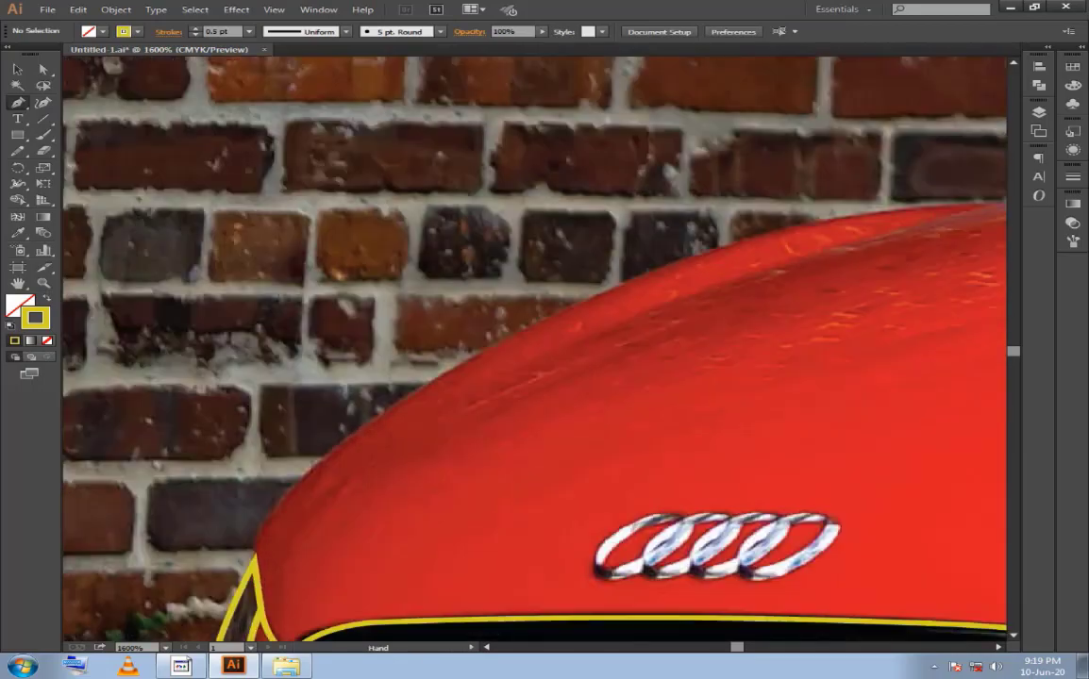
left_click_drag(528, 378, 449, 292)
left_click_drag(661, 378, 456, 443)
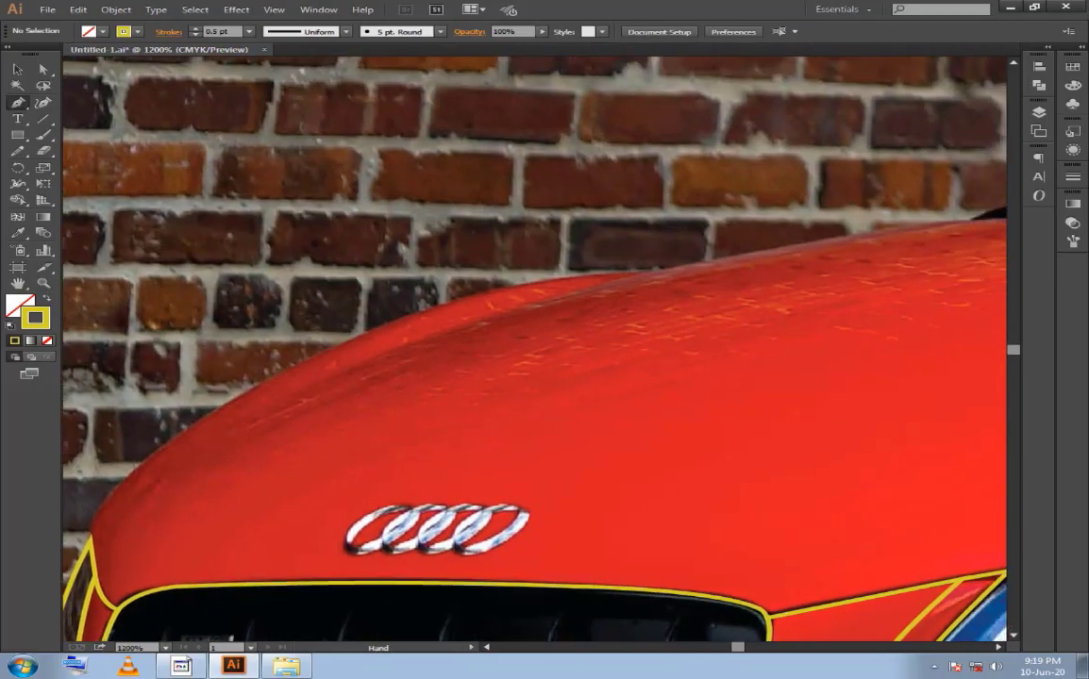
left_click_drag(755, 425, 517, 218)
left_click_drag(849, 377, 444, 365)
mouse_move(604, 425)
left_mouse_down()
mouse_move(604, 268)
mouse_move(920, 111)
left_mouse_up()
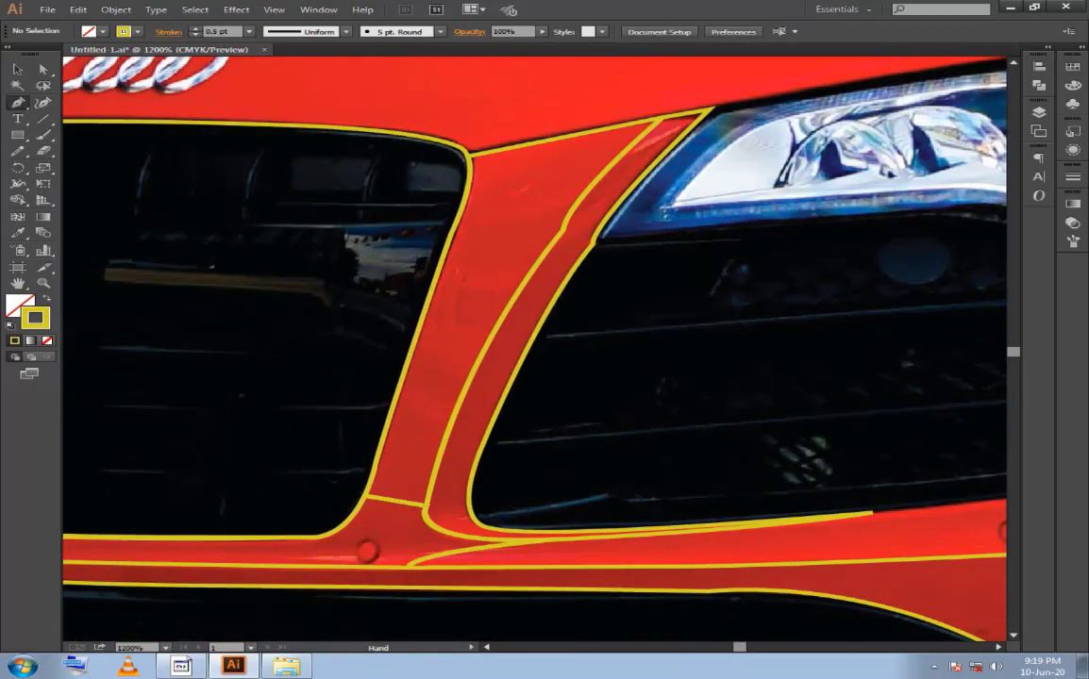
left_click_drag(661, 378, 661, 268)
left_click_drag(850, 377, 482, 443)
left_click_drag(590, 513, 519, 656)
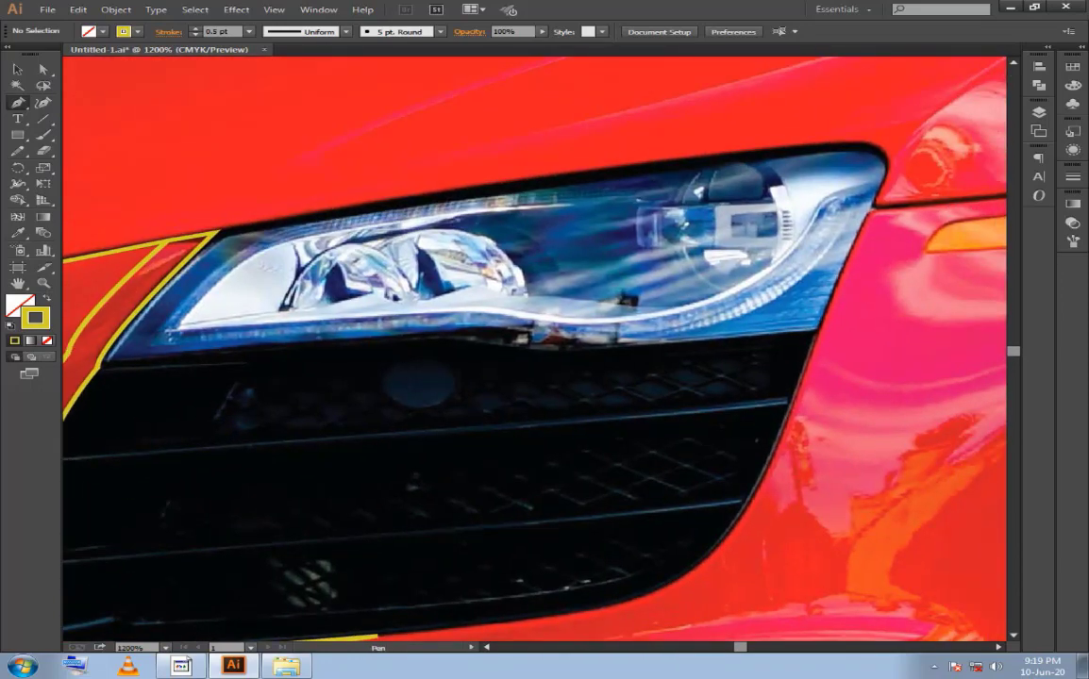
left_click(817, 329)
left_click_drag(818, 328, 883, 236)
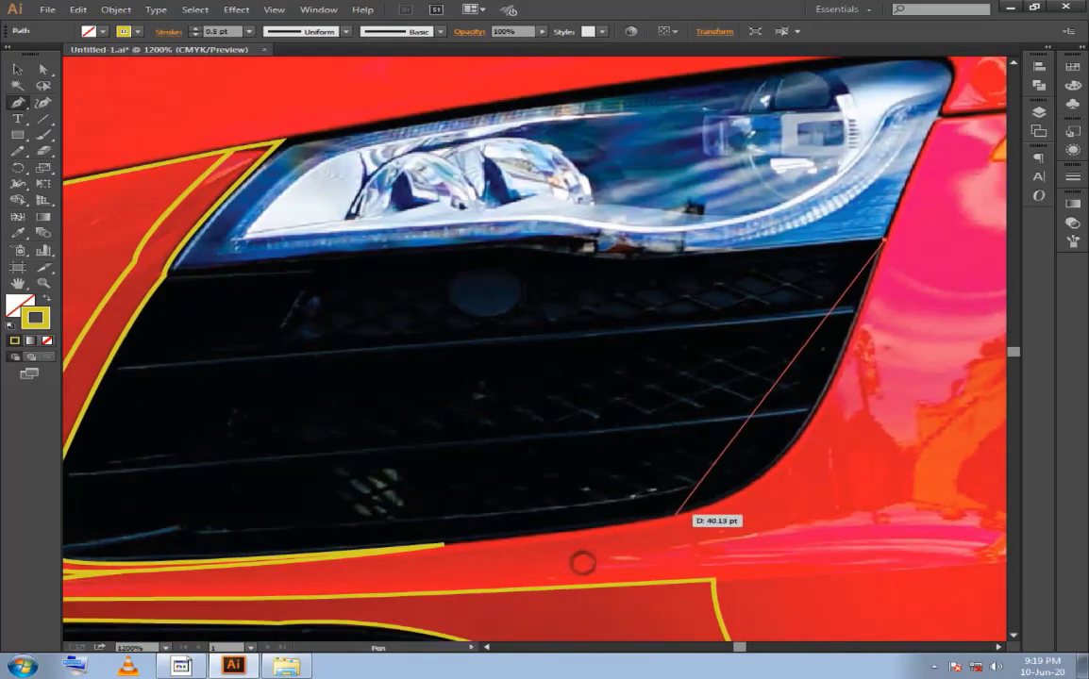
left_click_drag(675, 515, 552, 525)
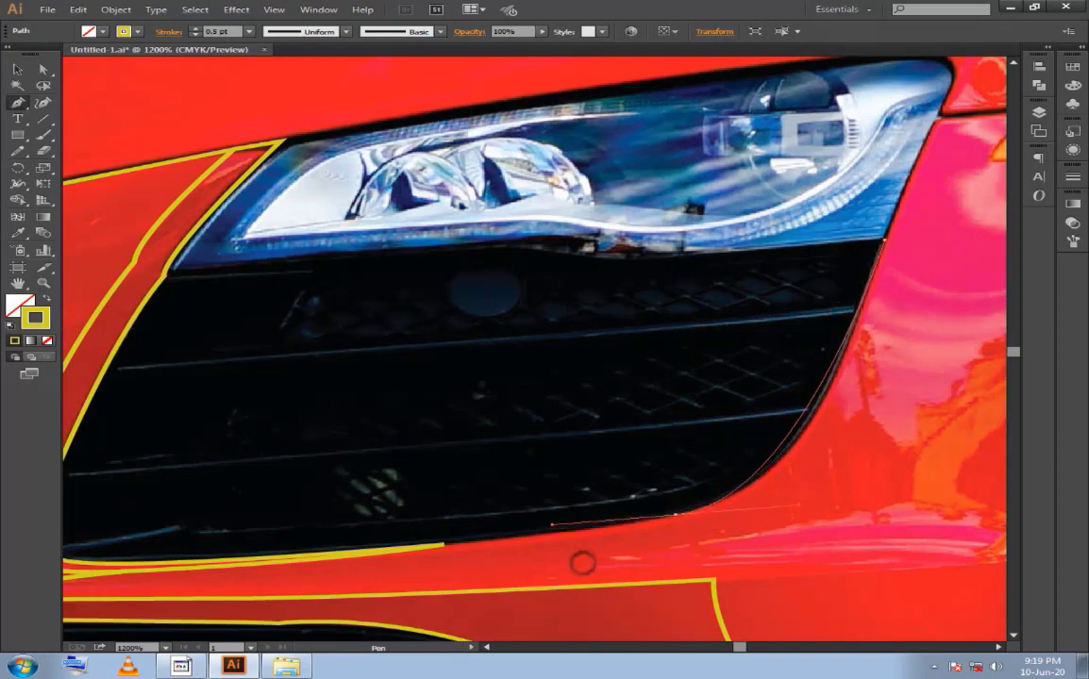
left_click(675, 515, "alt")
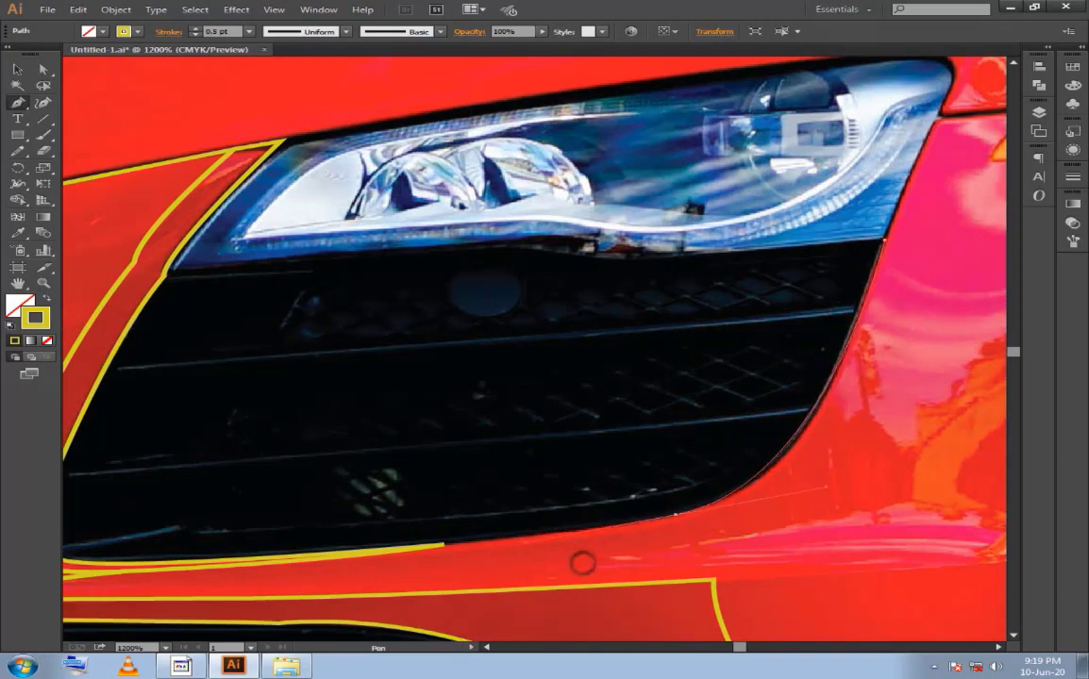
left_click_drag(676, 516, 884, 518)
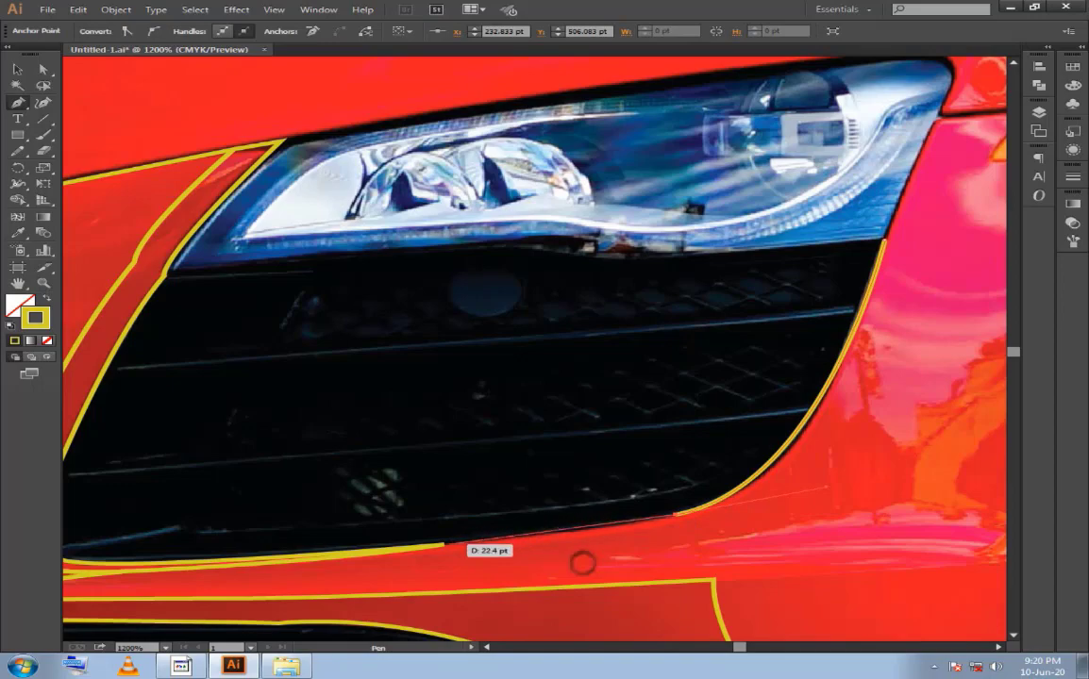
left_click(444, 546)
Add a segment along the intake's bottom edge around the grille's inner corner, undoing an extra segment.
left_click_drag(236, 255, 604, 238)
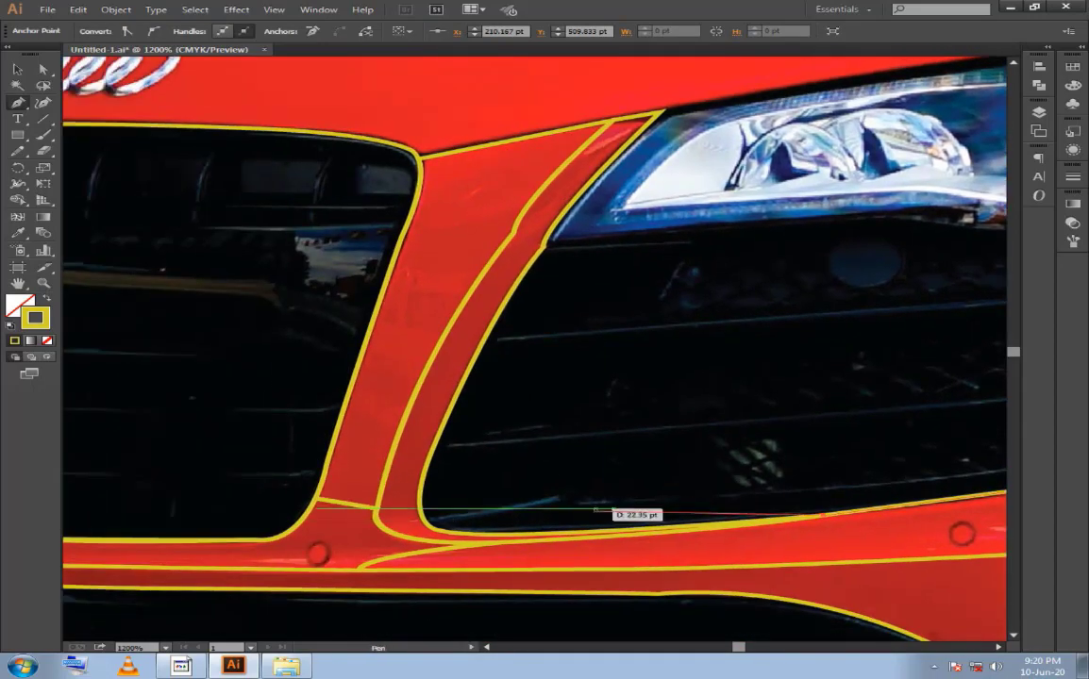
left_click(624, 519, "ctrl")
left_click(625, 519, "ctrl")
mouse_move(538, 500)
left_mouse_down()
mouse_move(462, 516)
mouse_move(331, 514)
left_mouse_up()
left_click(371, 549)
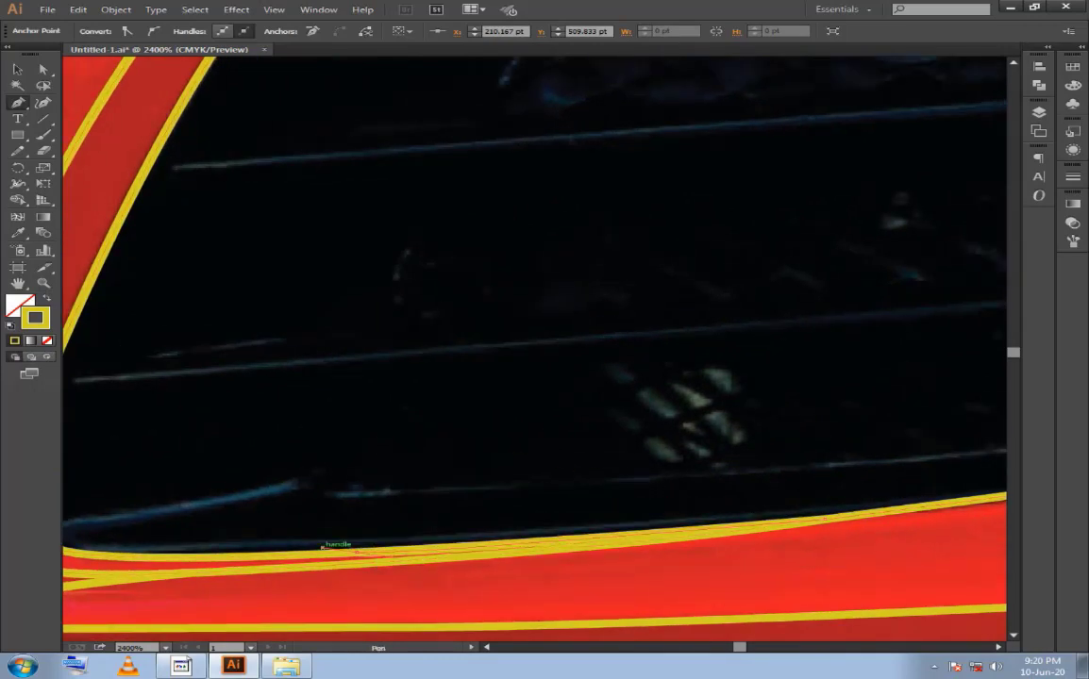
left_click(368, 549)
left_click_drag(85, 443, 359, 424)
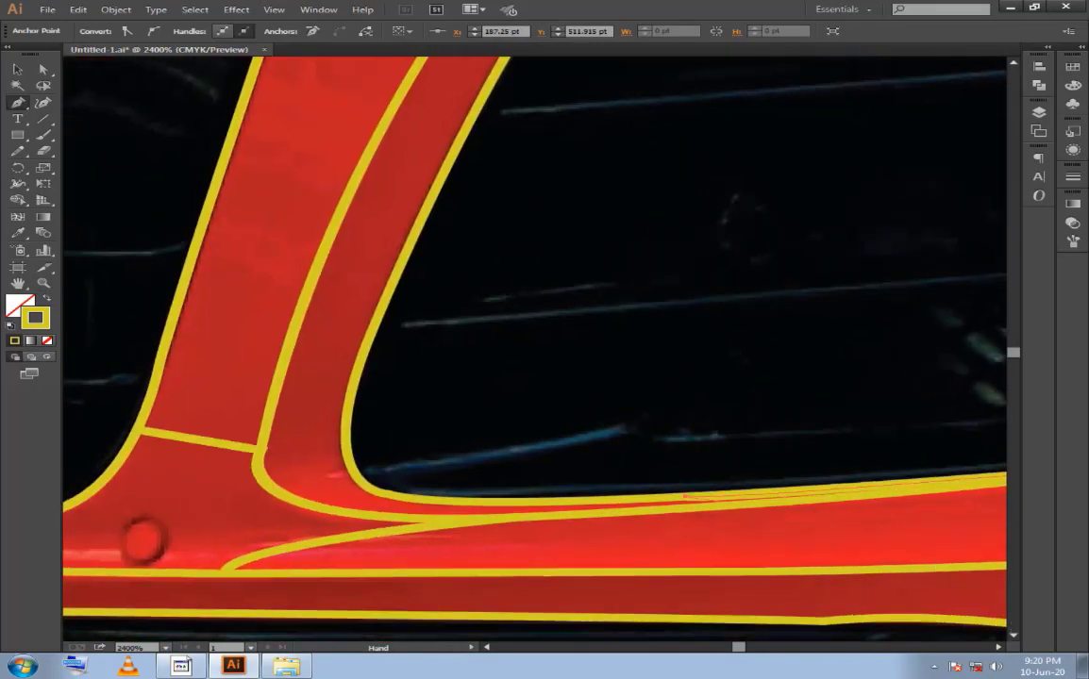
left_click_drag(350, 467, 332, 404)
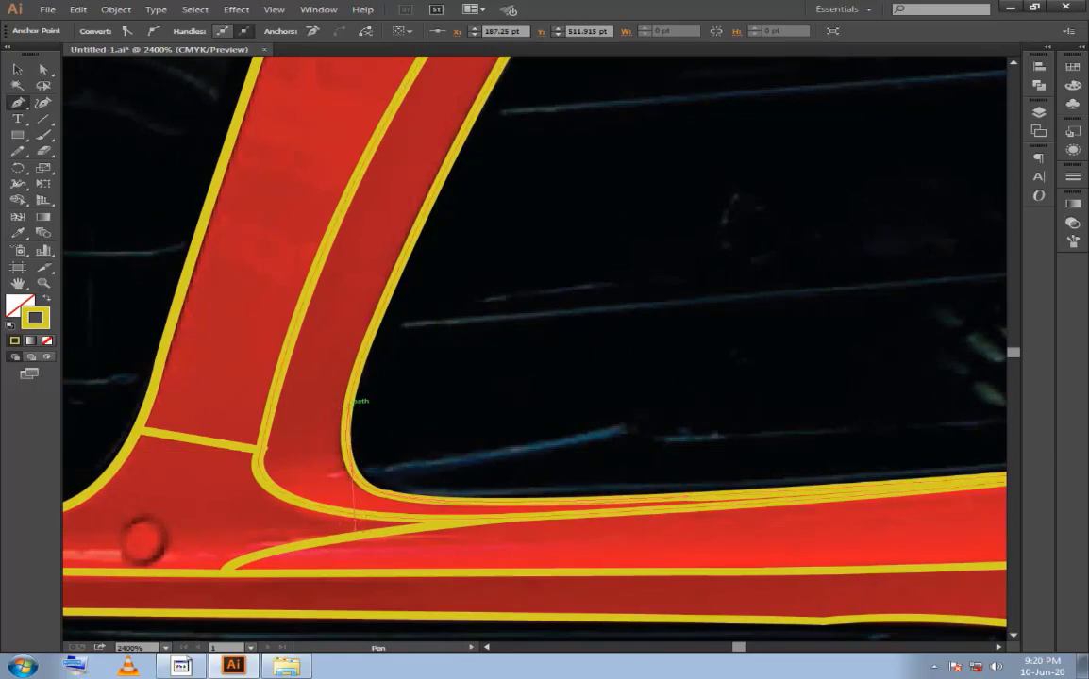
left_click_drag(352, 465, 359, 413)
key("v")
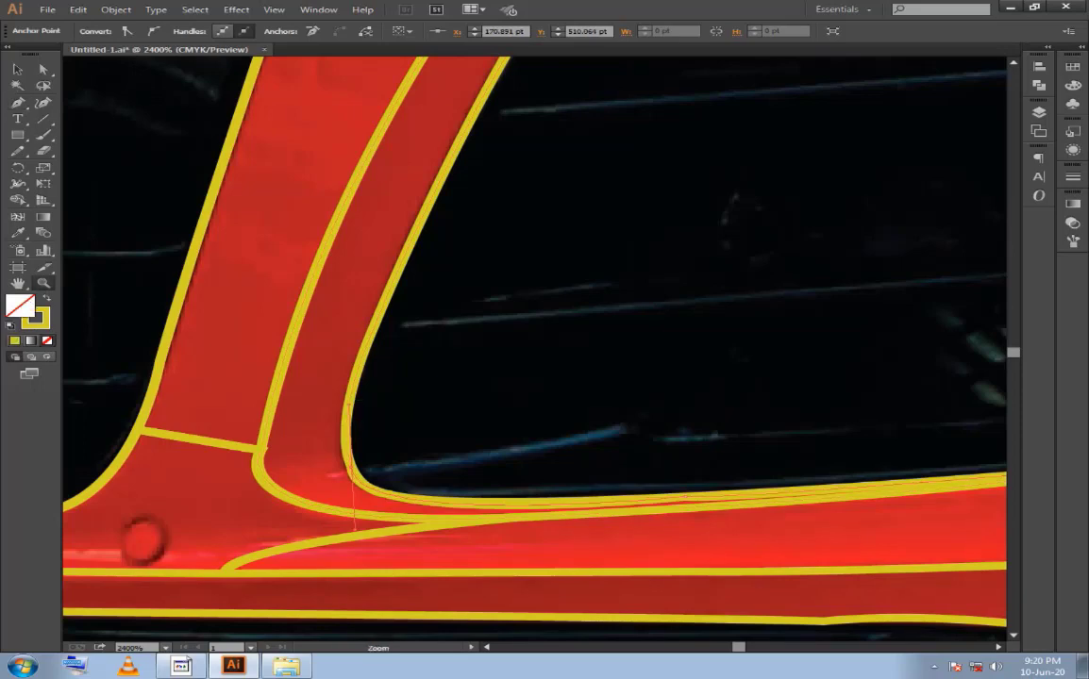
key("z")
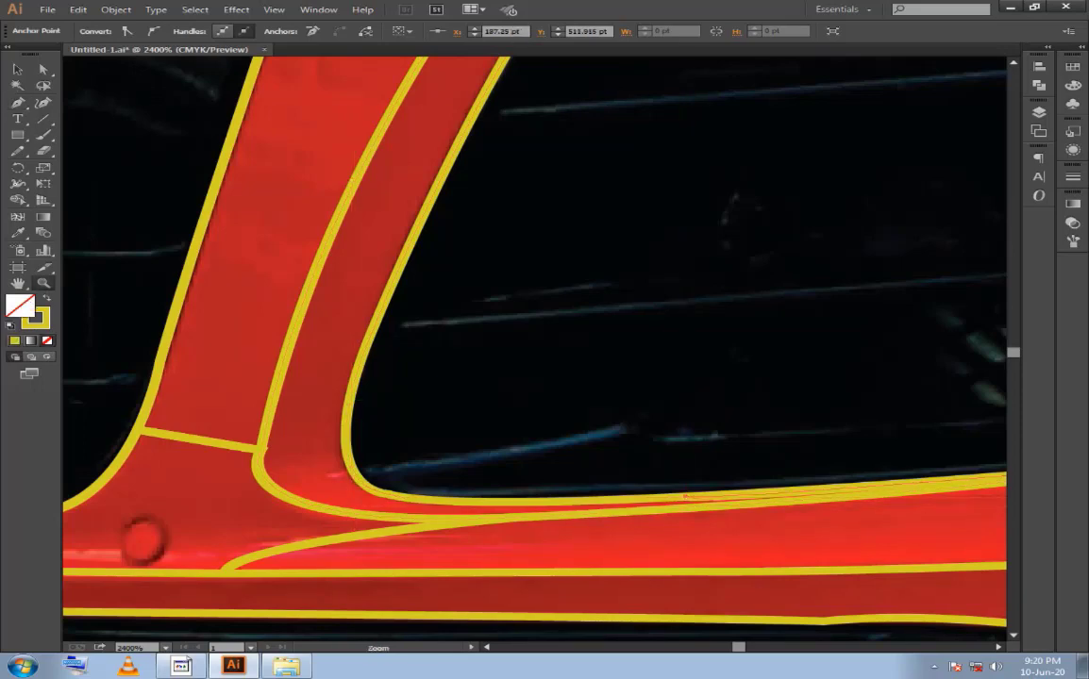
left_click_drag(566, 330, 292, 313)
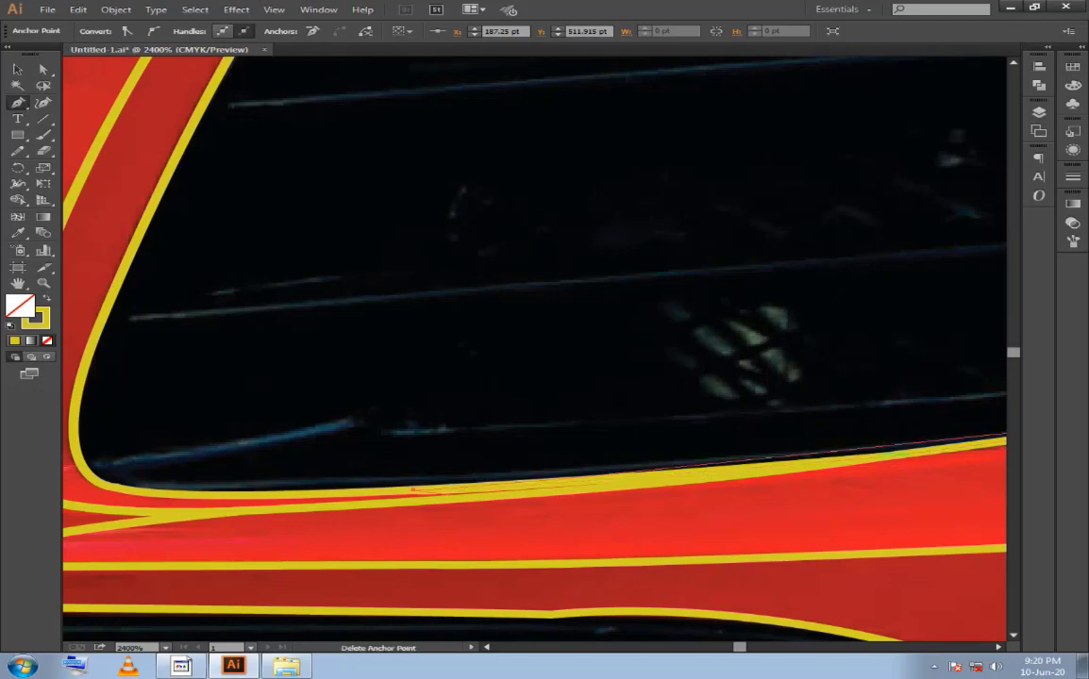
key("ctrl+z")
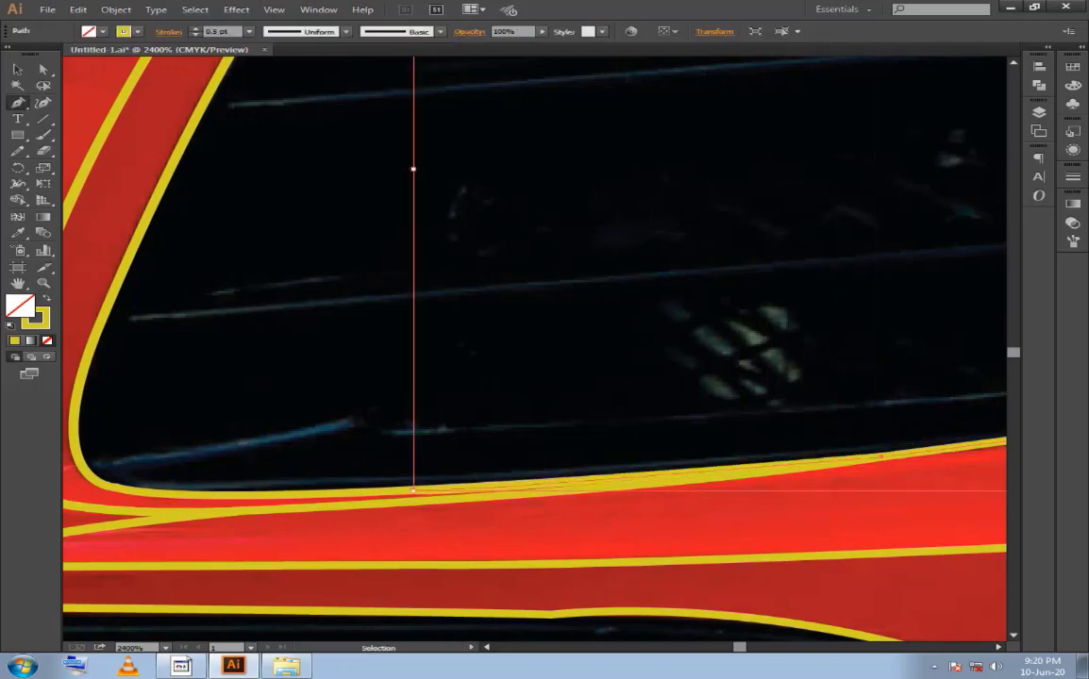
Select the top yellow outline and extend it along the intake's bottom edge, undoing a stray segment.
left_click_drag(1000, 497, 677, 472)
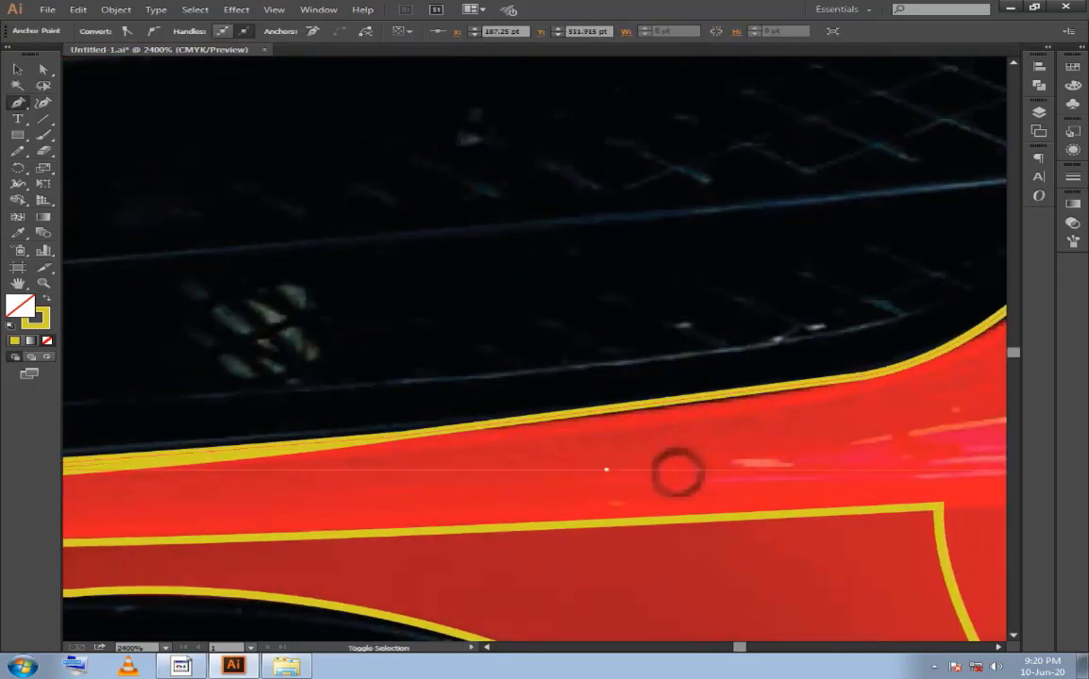
left_click(678, 472, "ctrl")
left_click_drag(919, 455, 372, 417)
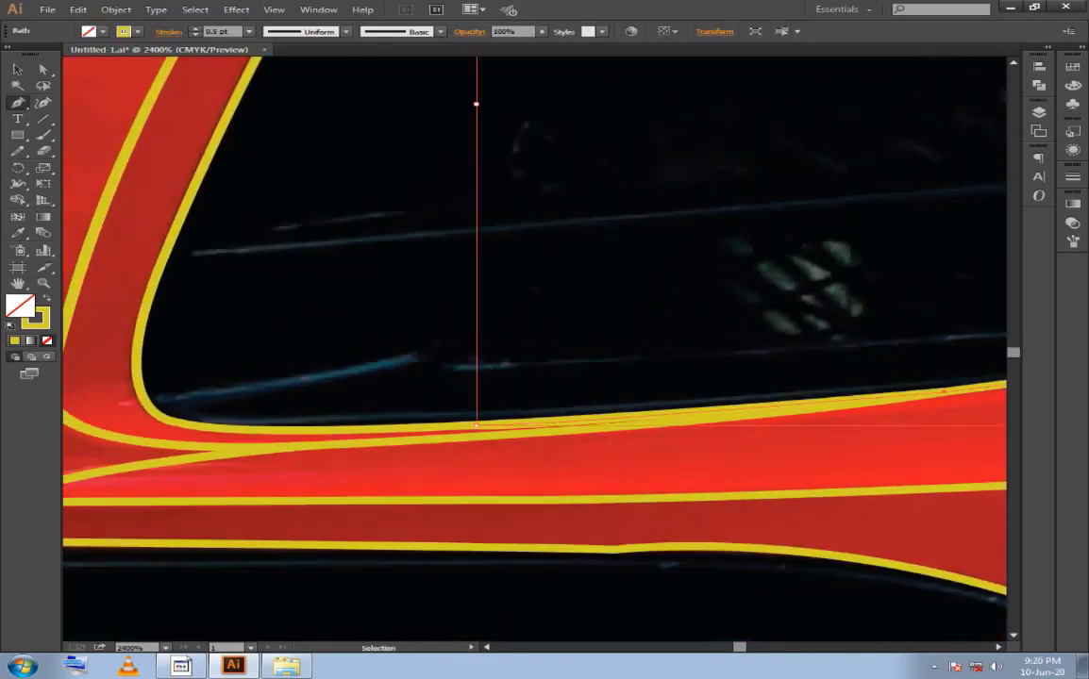
left_click(945, 390)
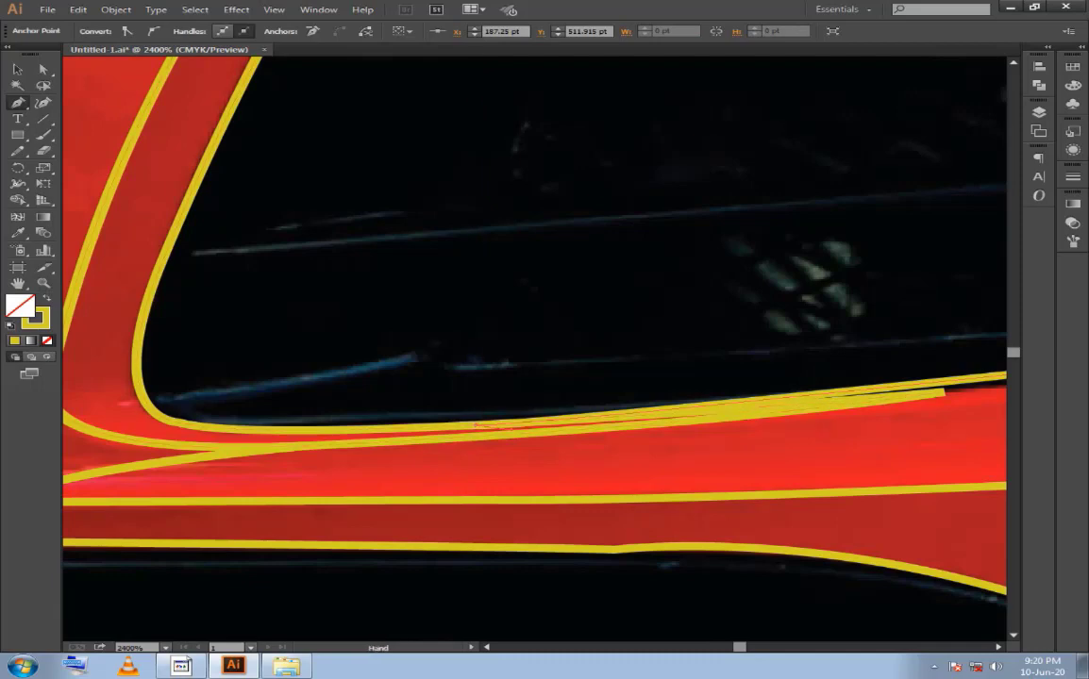
left_click_drag(873, 450, 533, 469)
mouse_move(873, 450)
left_mouse_down()
mouse_move(710, 418)
mouse_move(834, 472)
left_mouse_up()
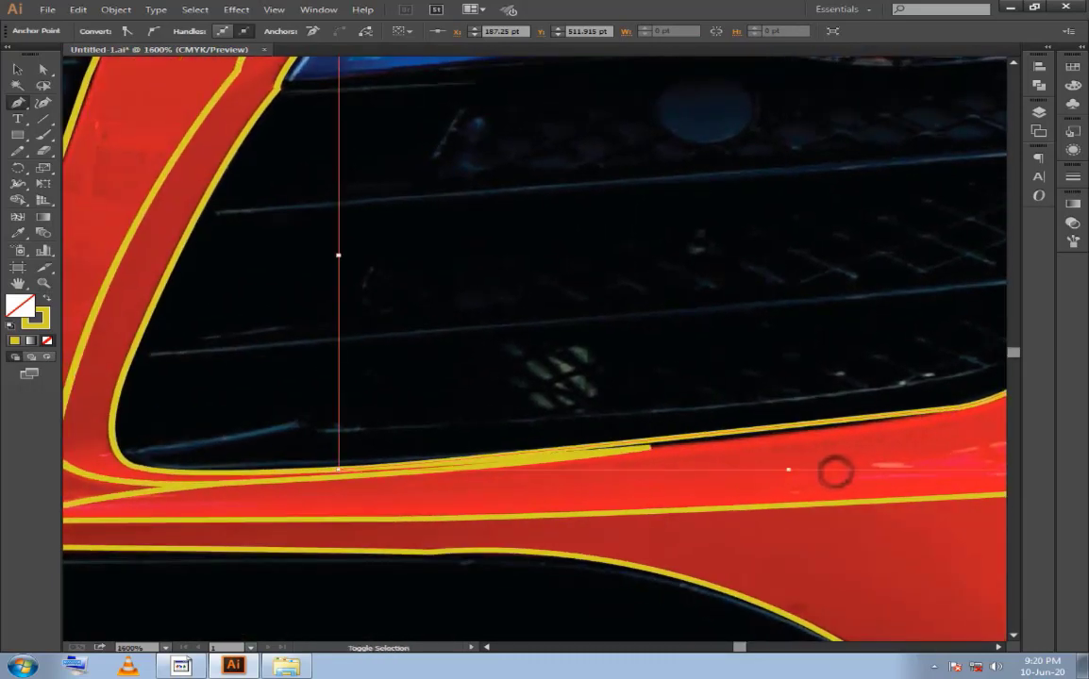
key("Return")
left_click_drag(829, 469, 798, 477)
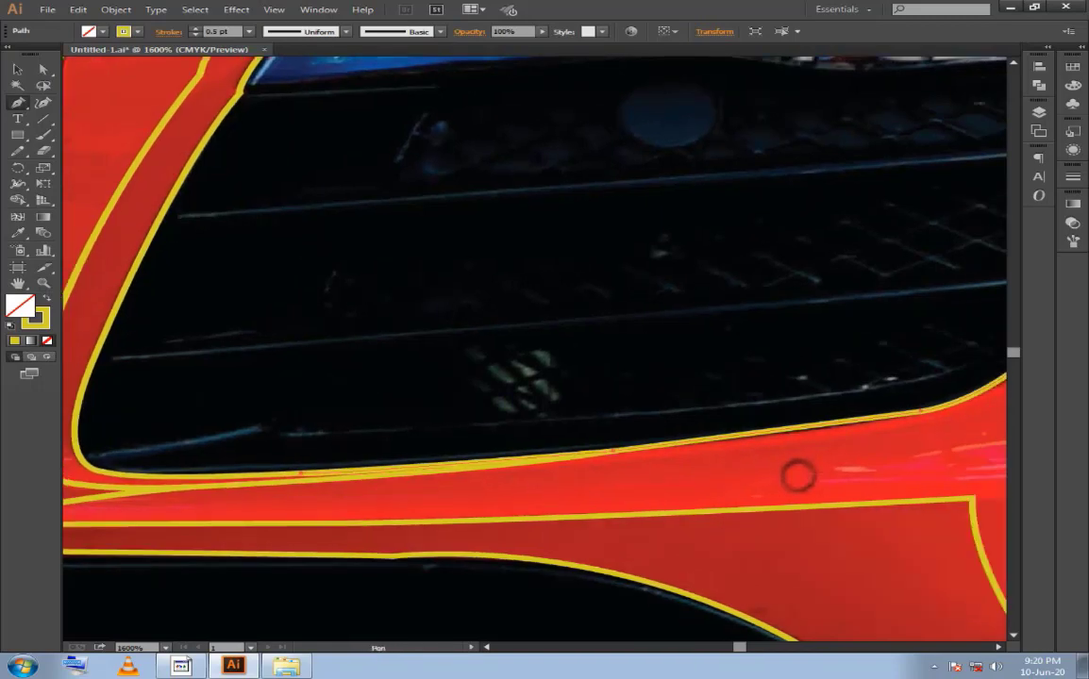
left_click(614, 451)
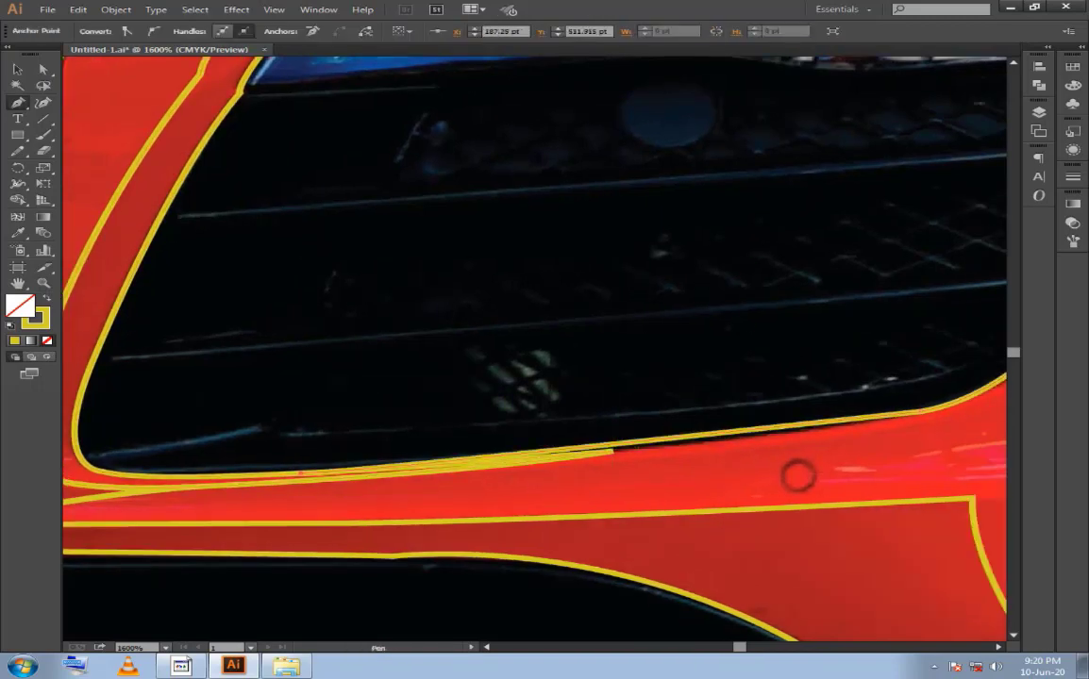
key("ctrl")
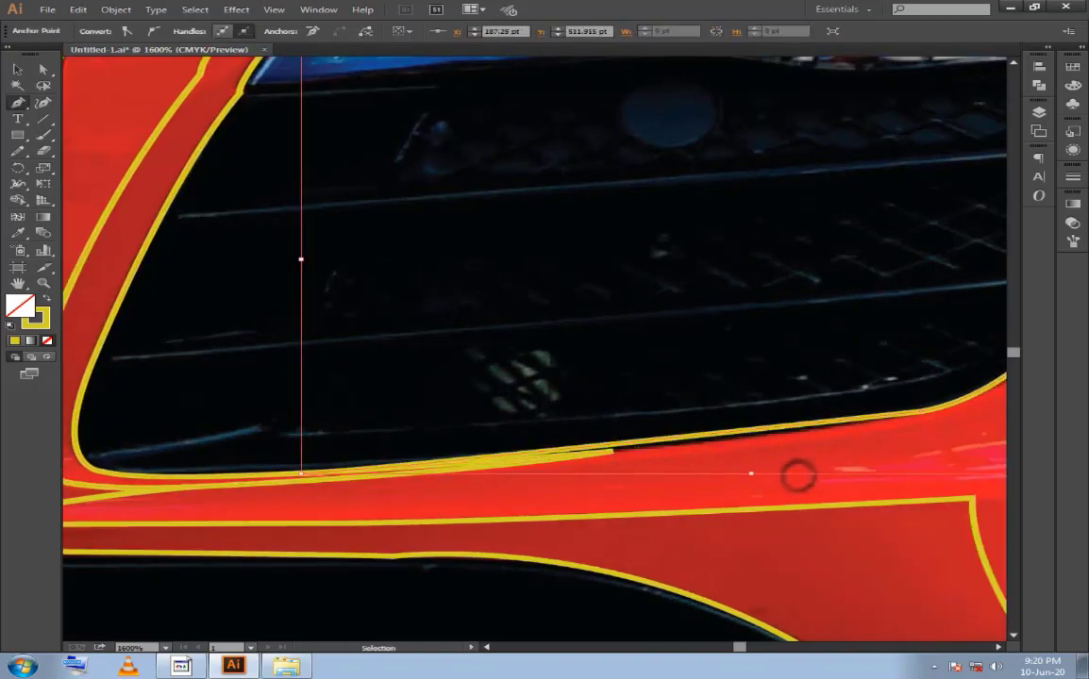
key("ctrl+z")
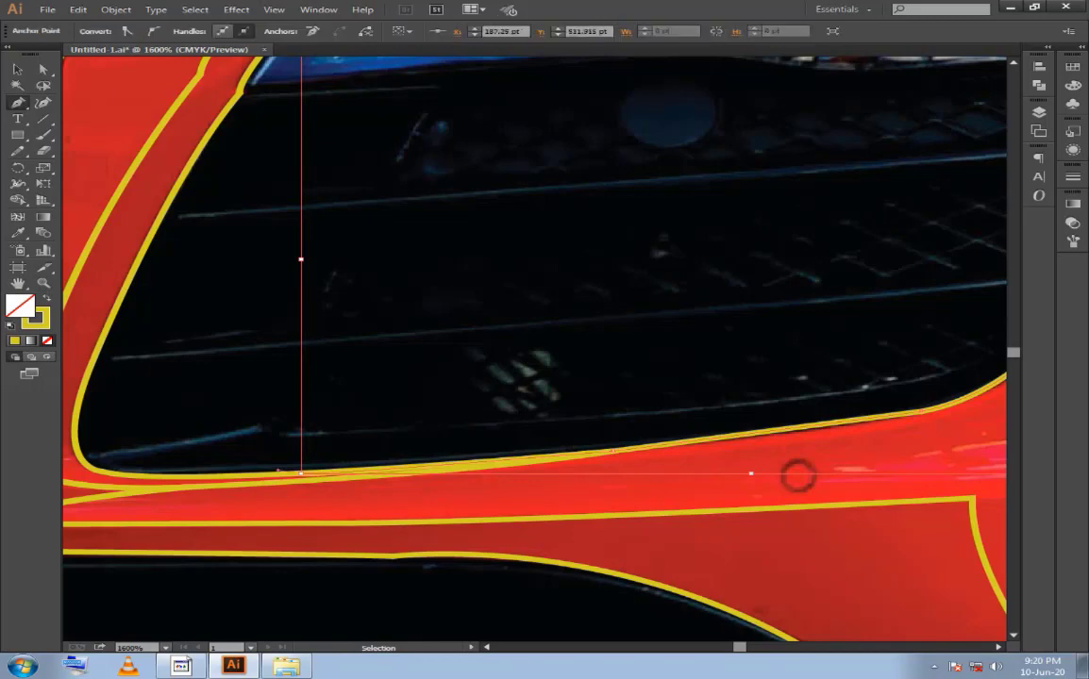
key("ctrl+z")
Curve the stroke tightly around the grille's inner corner and up the pillar's lower edge.
left_click_drag(321, 430, 595, 407)
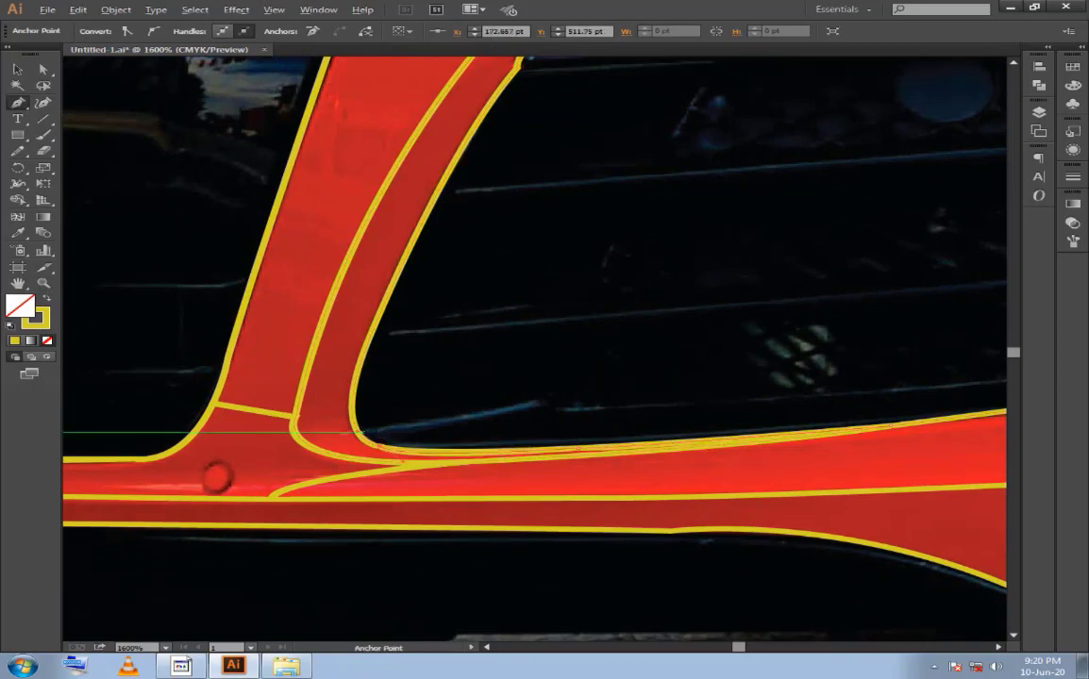
key("ctrl+plus")
key("ctrl+plus")
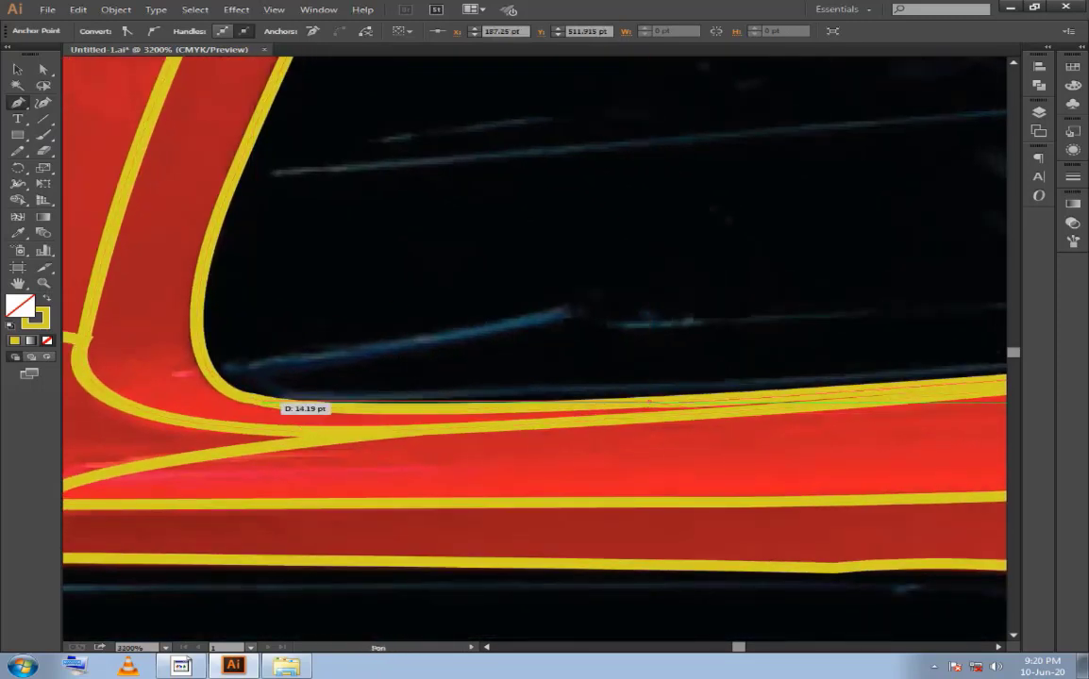
left_click_drag(273, 404, 231, 382)
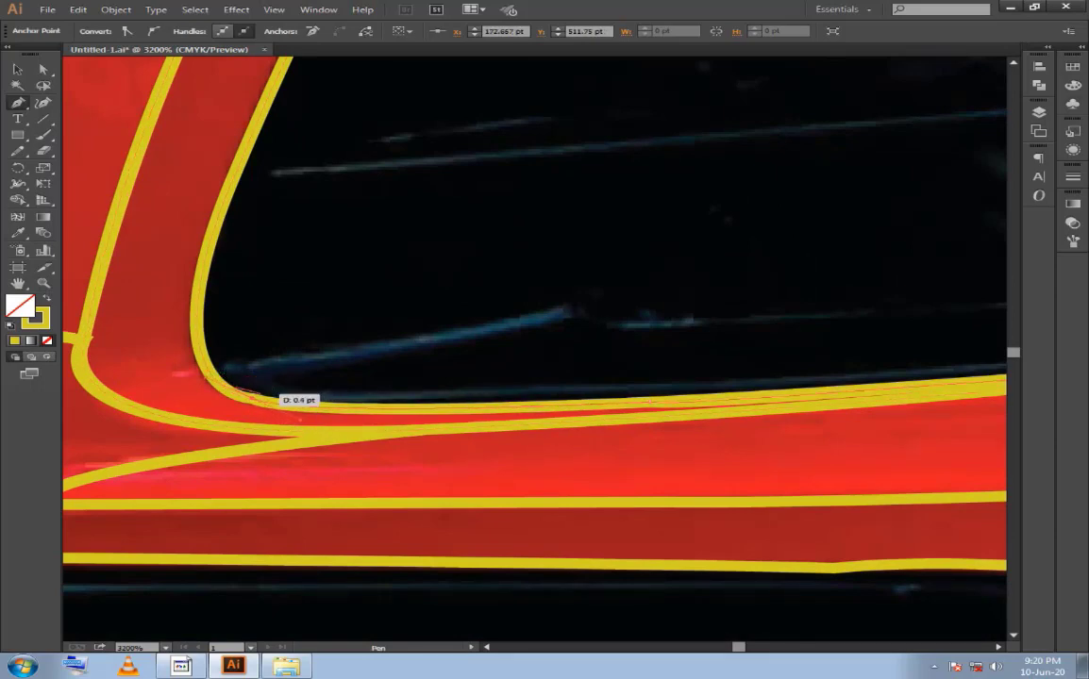
left_click_drag(219, 374, 246, 430)
left_click(216, 301)
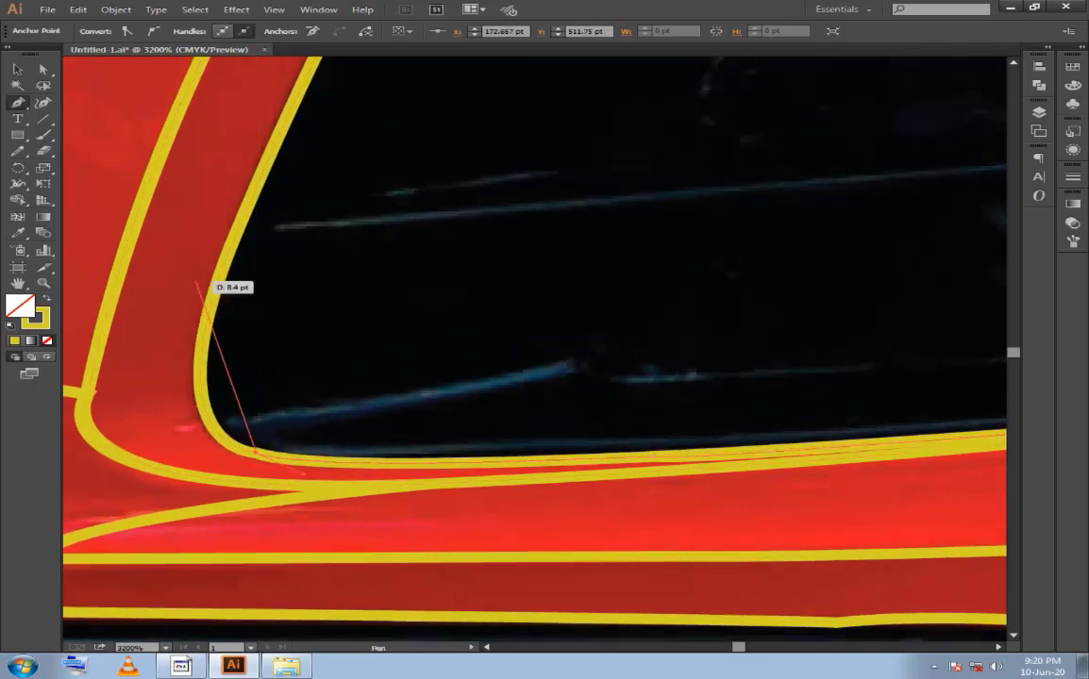
left_click_drag(227, 250, 234, 141)
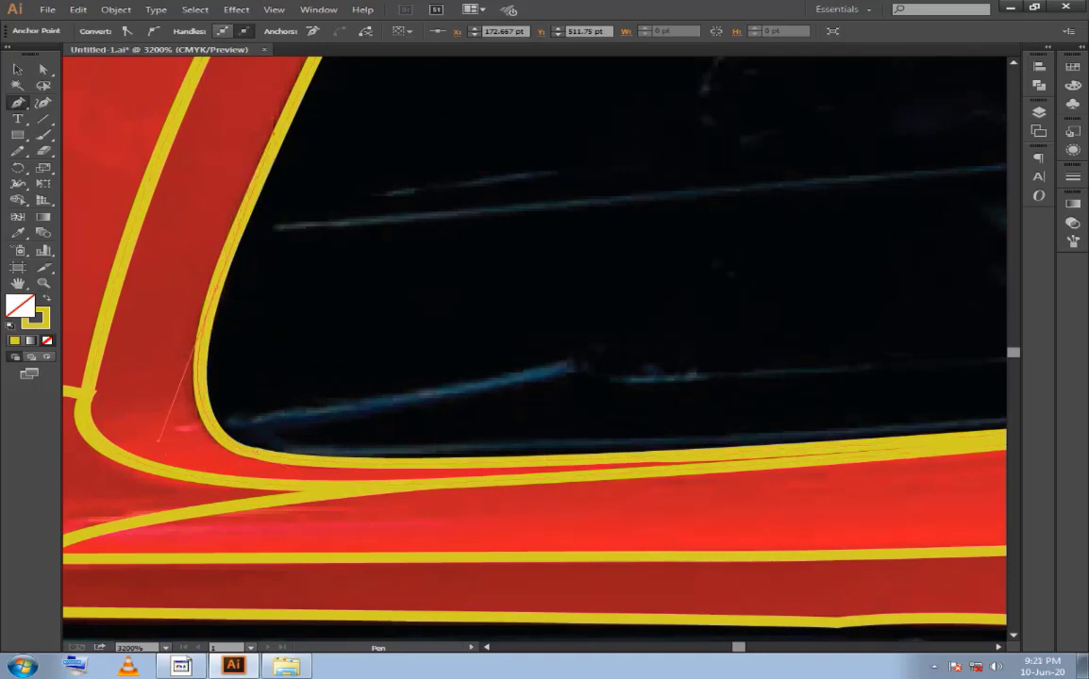
left_click_drag(234, 238, 210, 241)
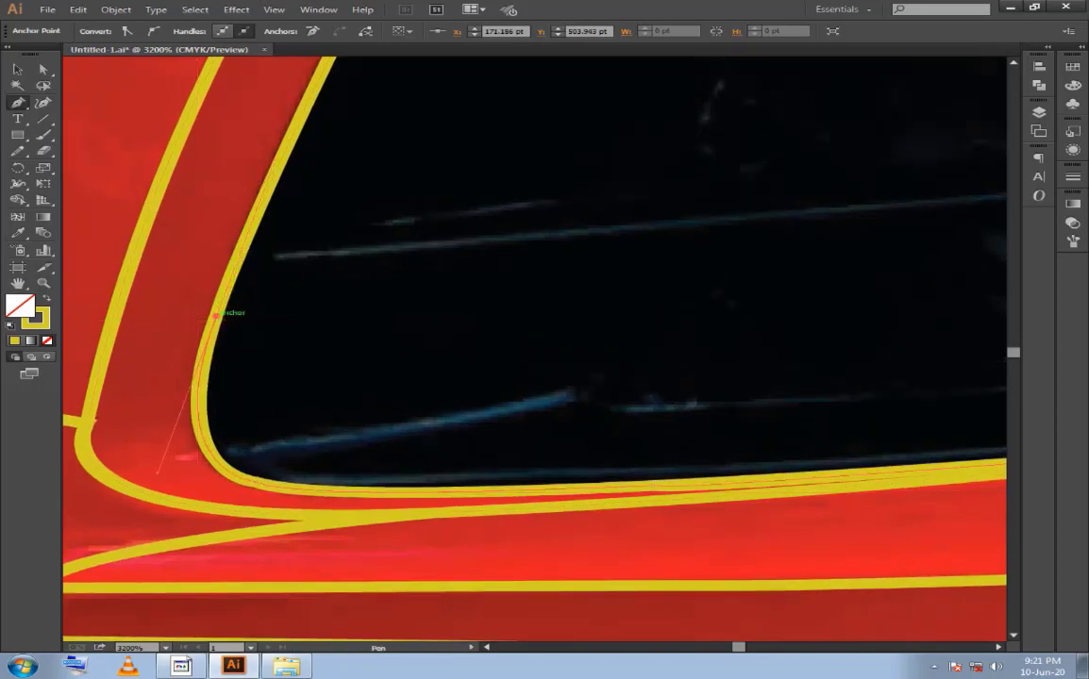
left_click_drag(236, 316, 151, 429)
Place a corner anchor where the pillar meets the headlight and trace the headlight's lower edge.
key("ctrl+minus")
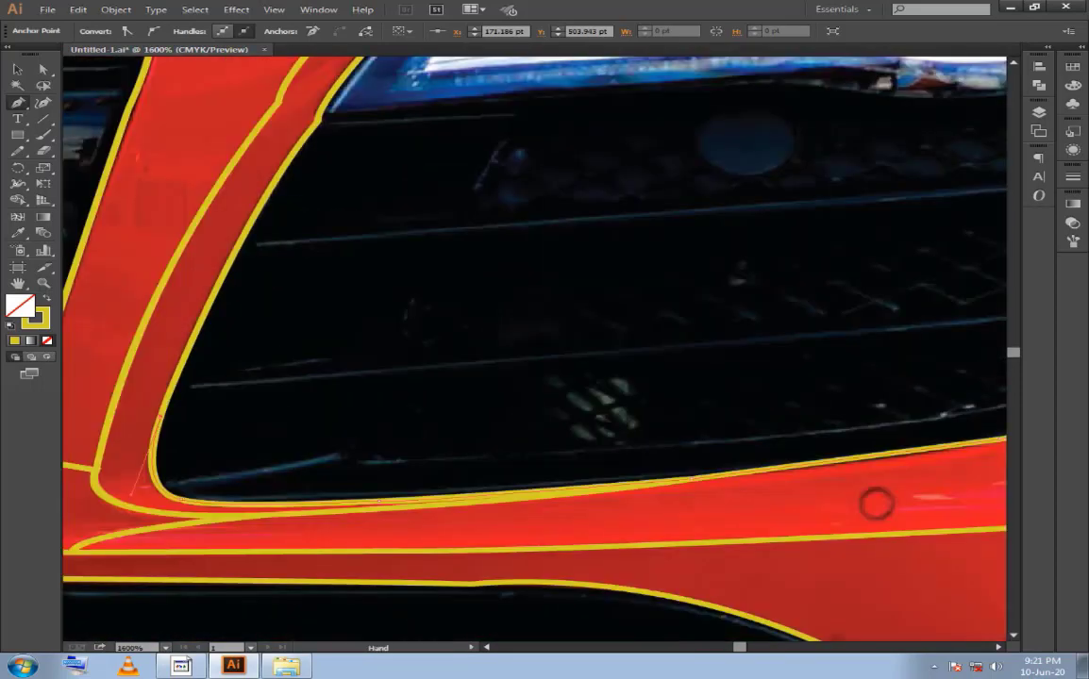
left_click_drag(326, 210, 415, 125)
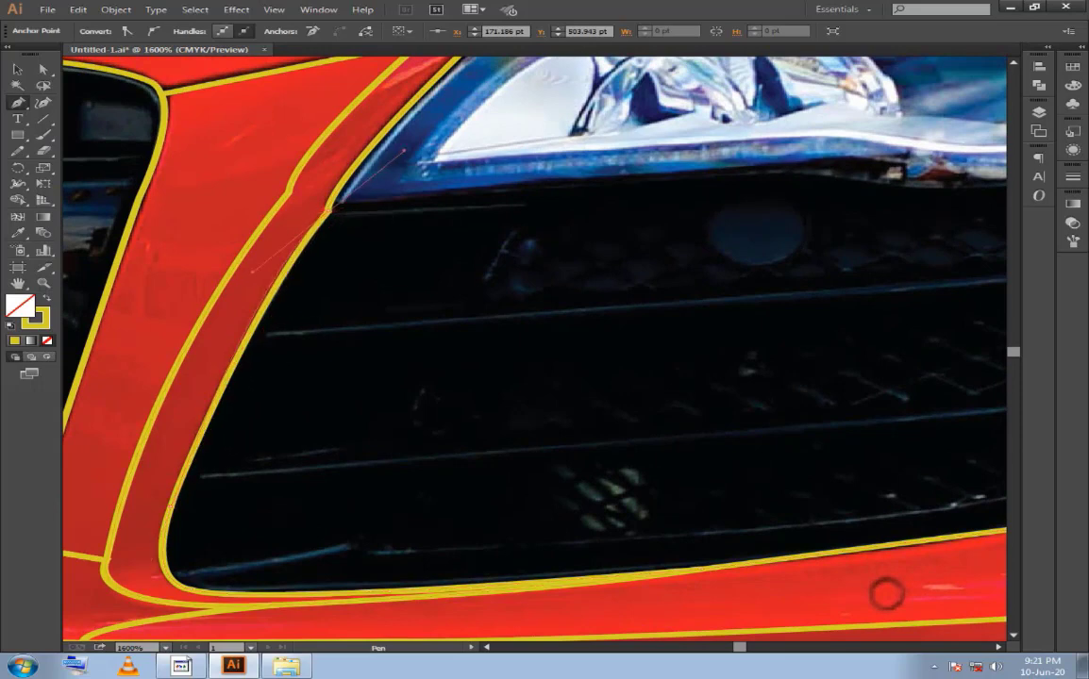
left_click(326, 210, "alt")
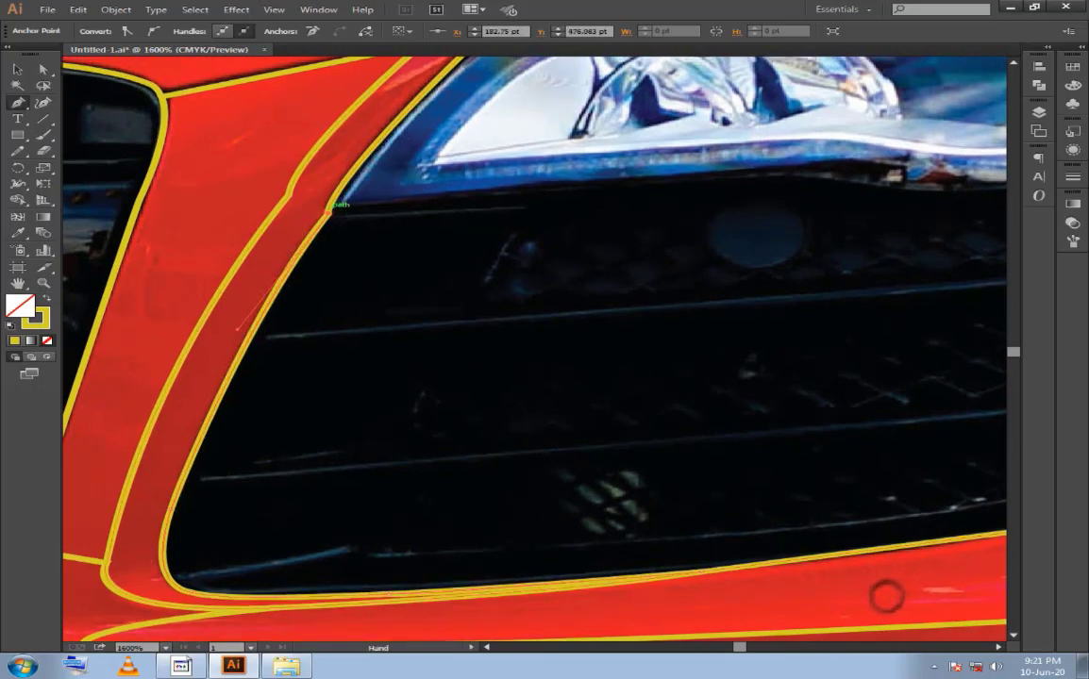
left_click_drag(325, 193, 293, 387)
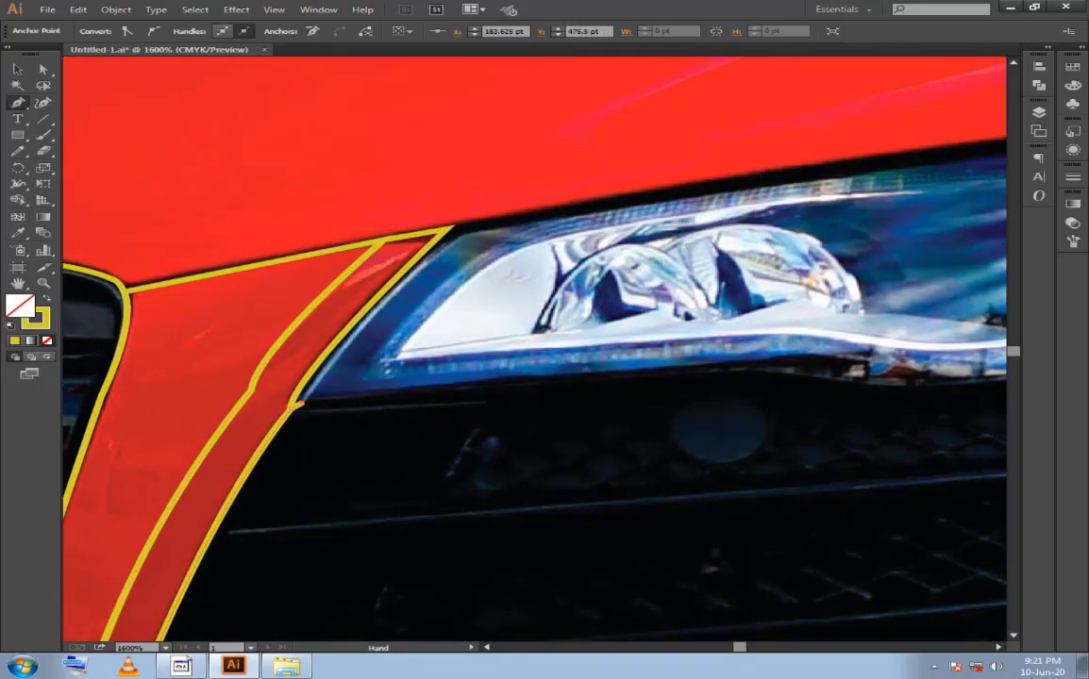
left_click_drag(294, 407, 255, 395)
mouse_move(803, 374)
left_mouse_down()
mouse_move(922, 423)
mouse_move(381, 458)
left_mouse_up()
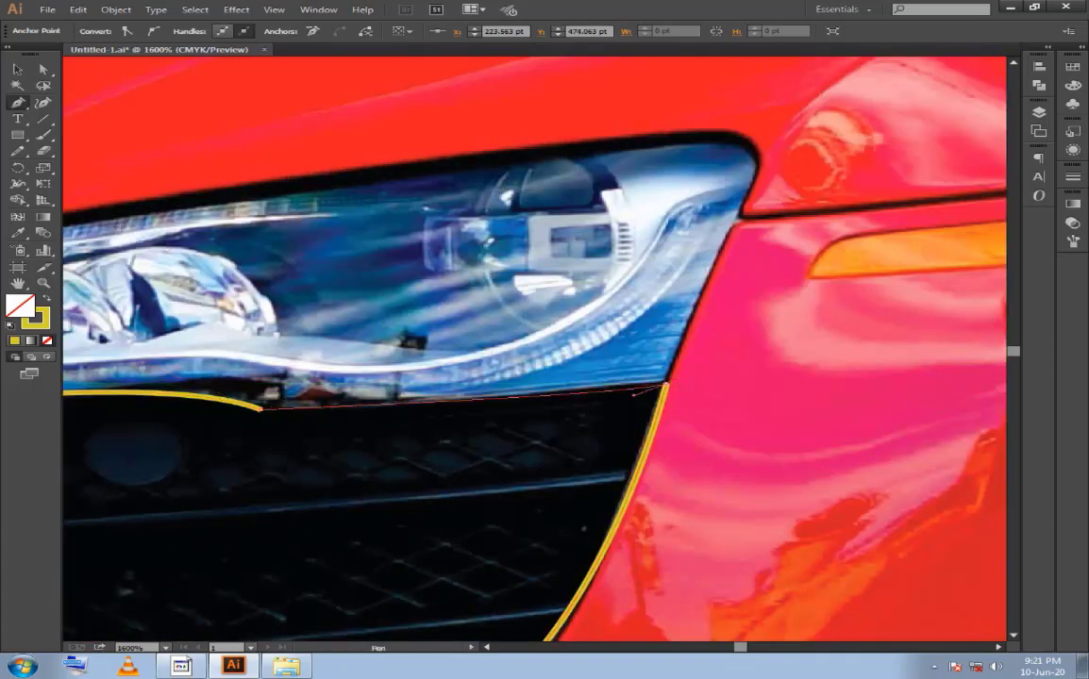
left_click_drag(665, 384, 460, 384)
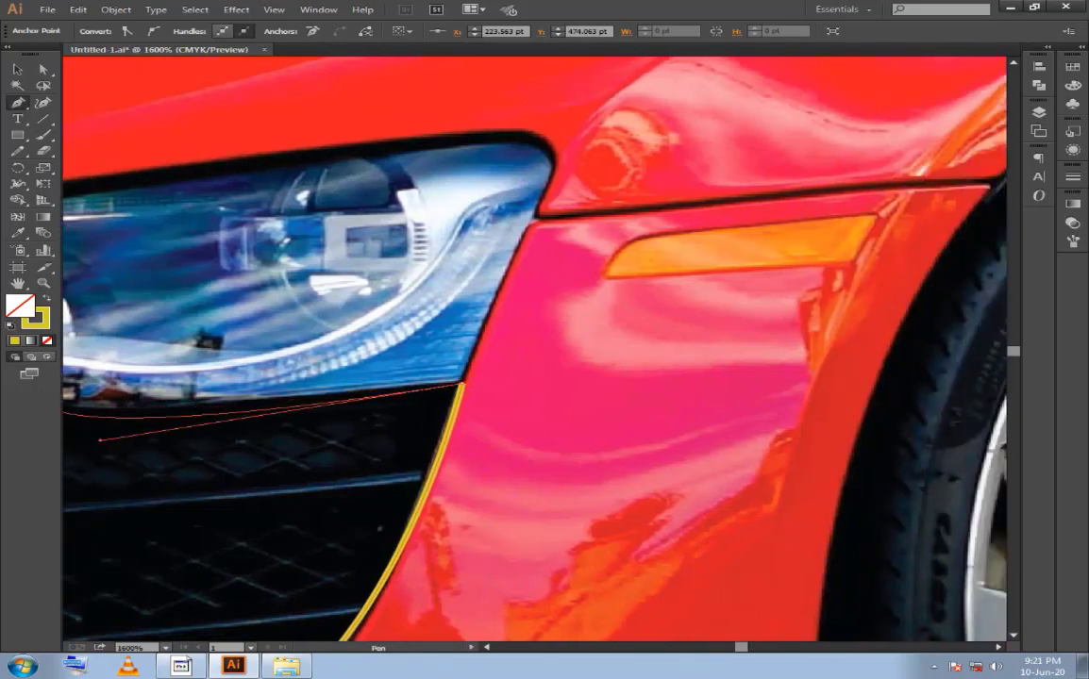
key("ctrl+minus")
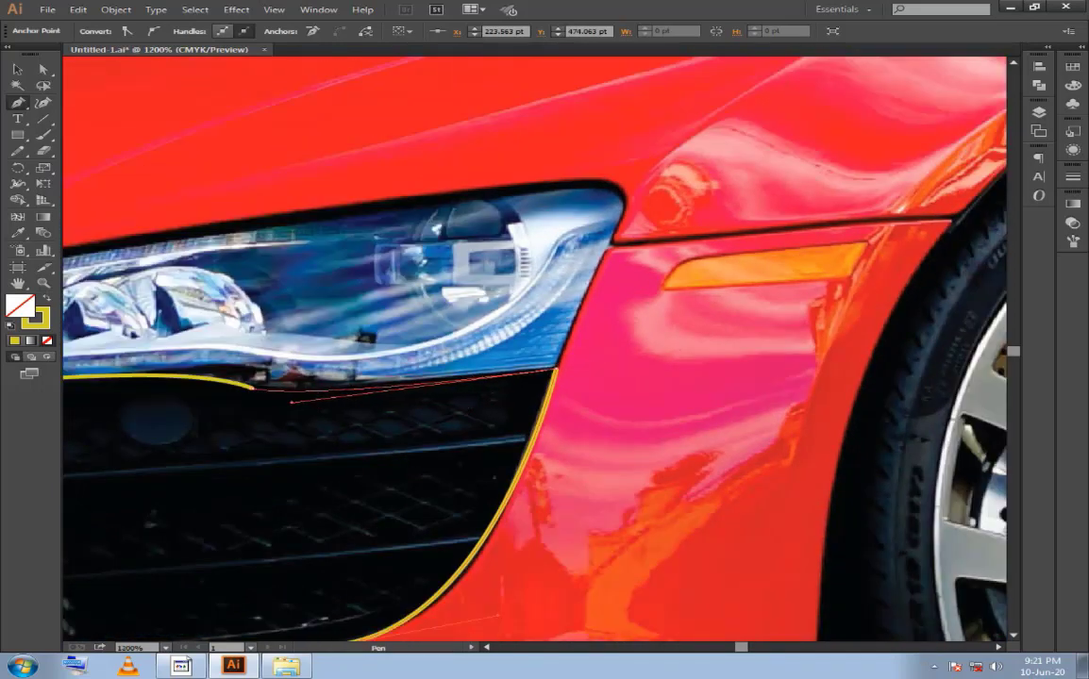
left_click(253, 387)
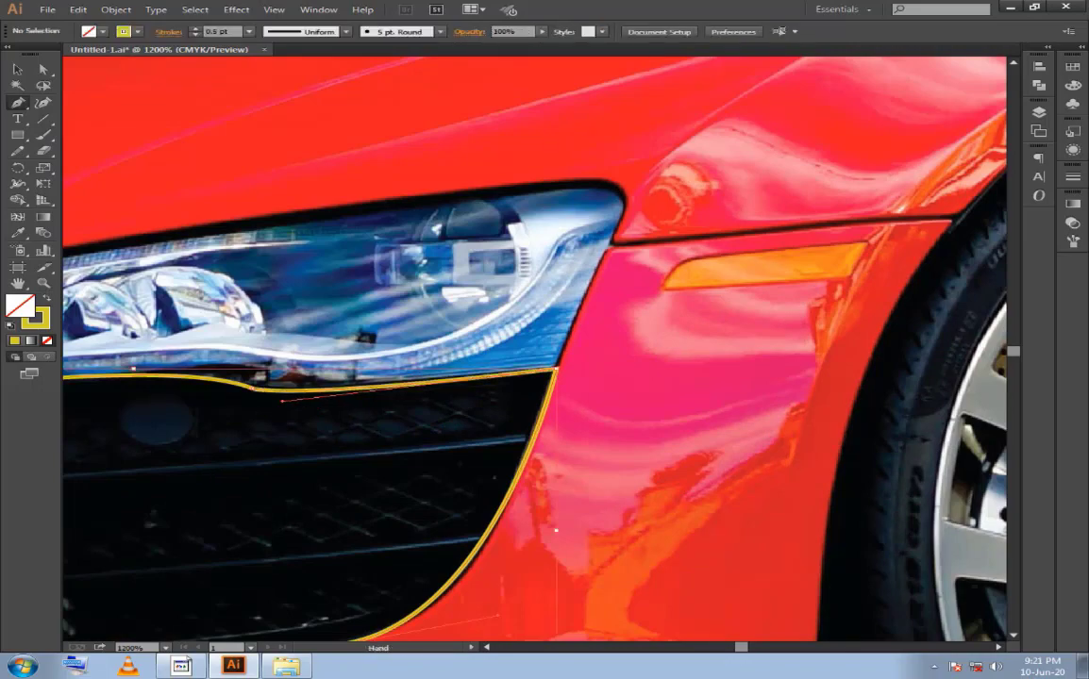
Extend the path up the grille's right side to the headlight's top corner.
left_click_drag(253, 387, 368, 256)
left_click_drag(368, 563, 388, 616)
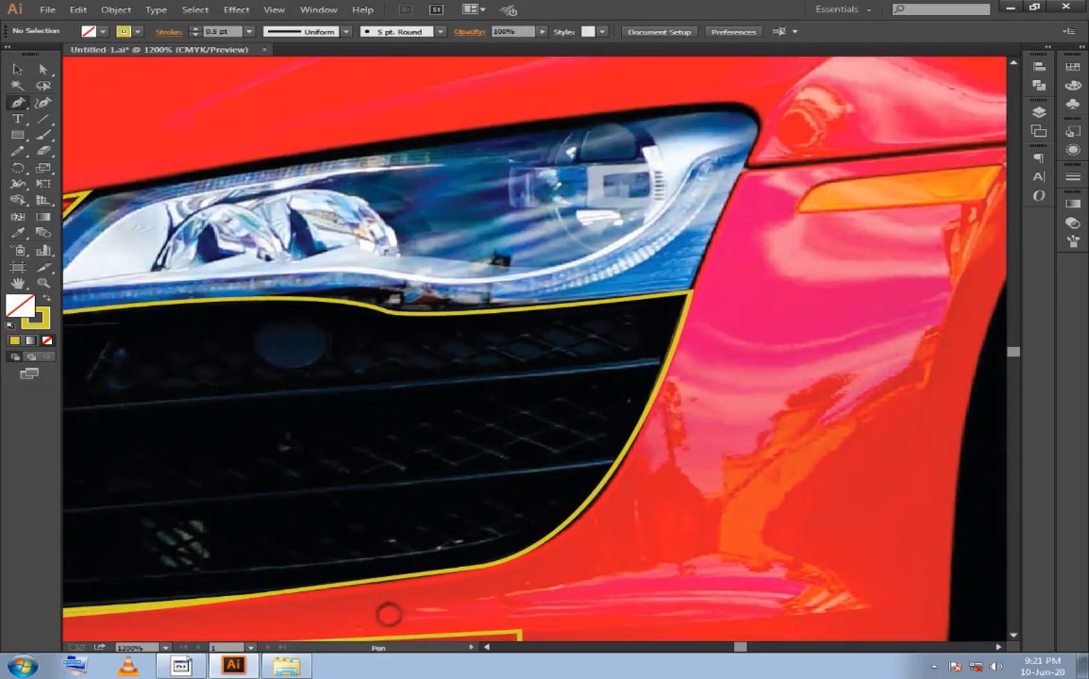
left_click(694, 291)
left_click_drag(694, 291, 689, 320)
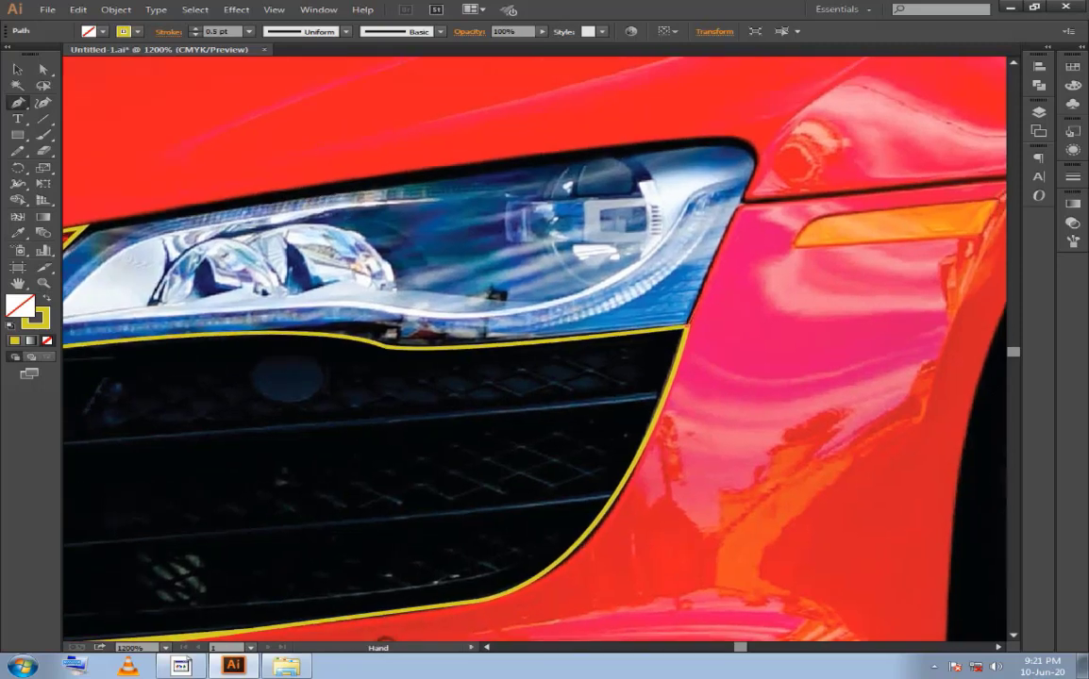
left_click_drag(748, 200, 761, 143)
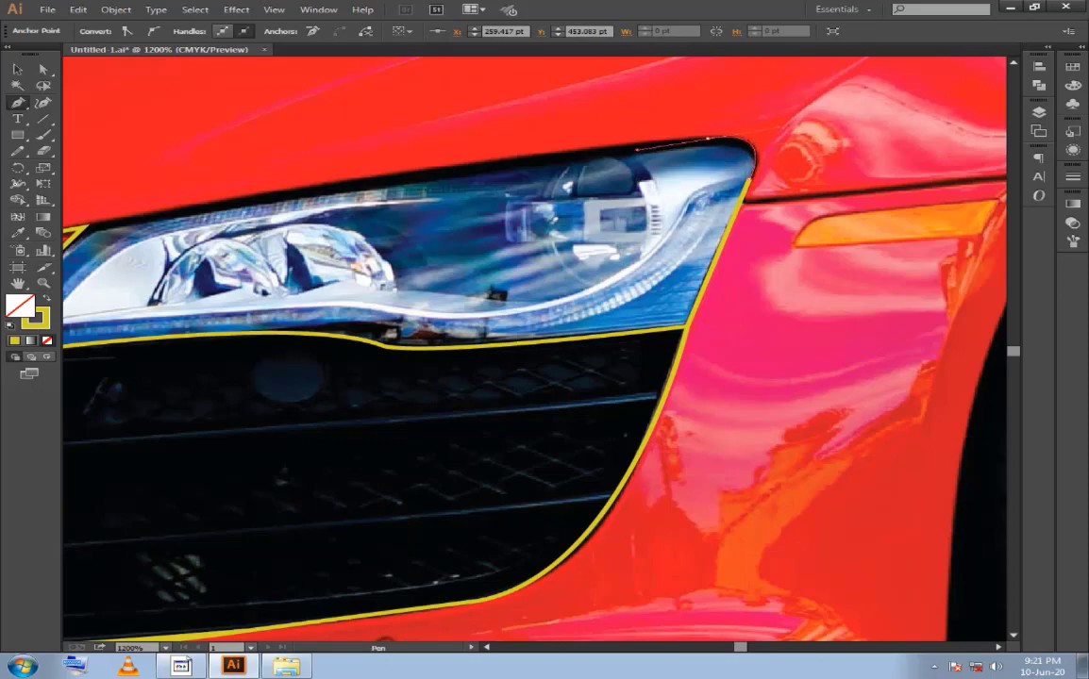
left_click_drag(707, 139, 637, 148)
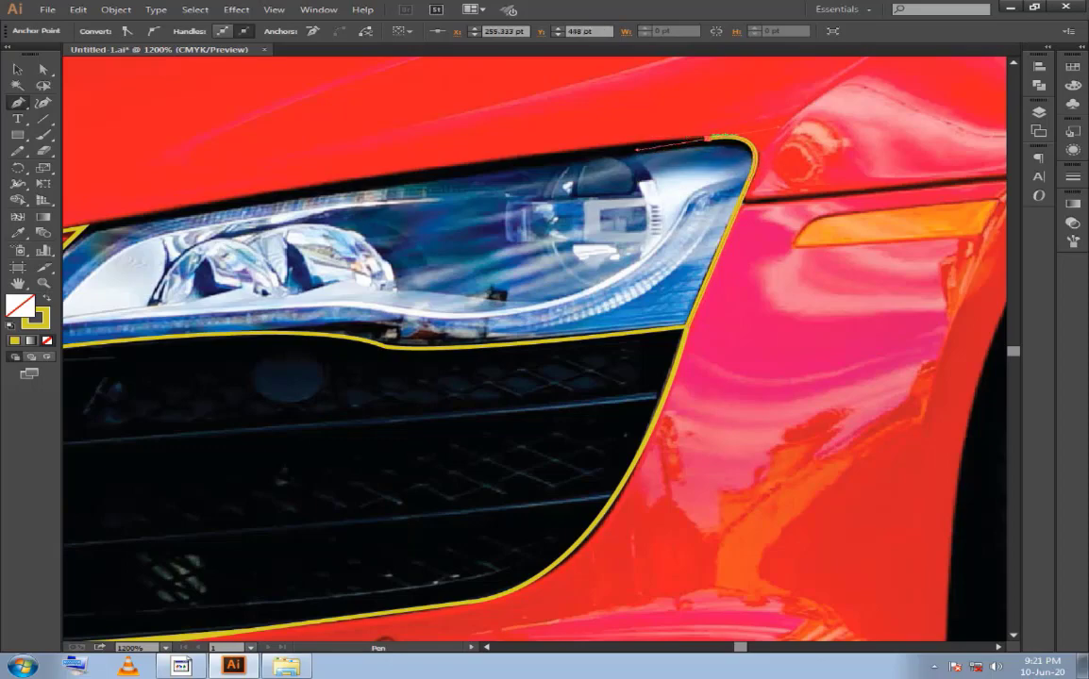
left_click_drag(377, 283, 651, 264)
Close the path along the headlight's top edge and start a new one at its lower-left corner.
key("ctrl+minus")
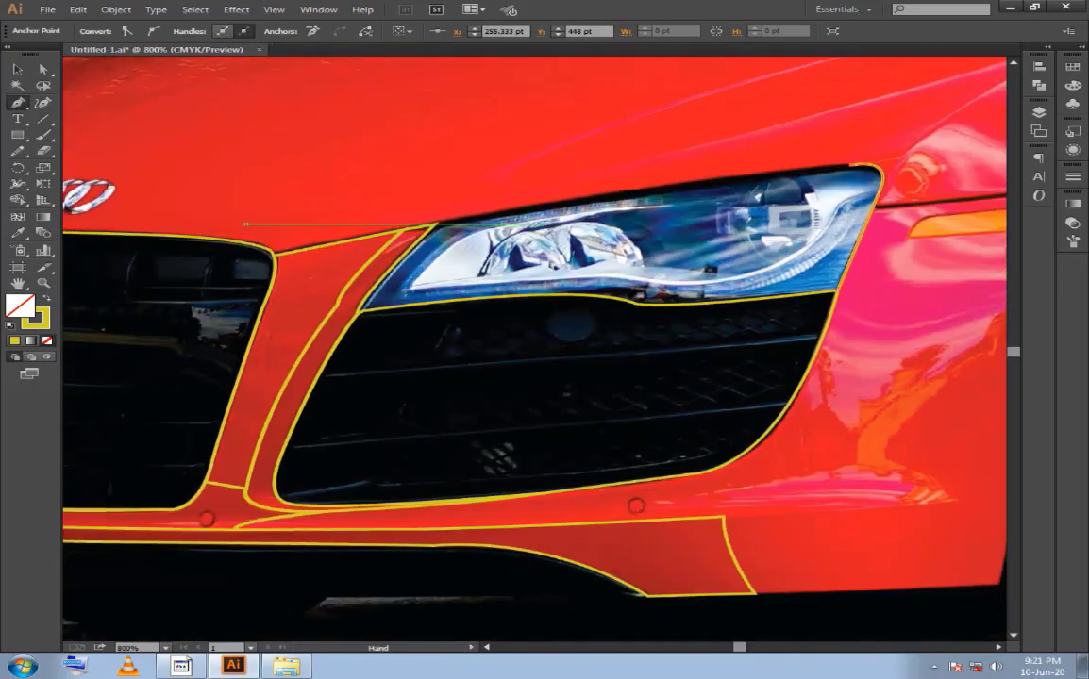
left_click(443, 257)
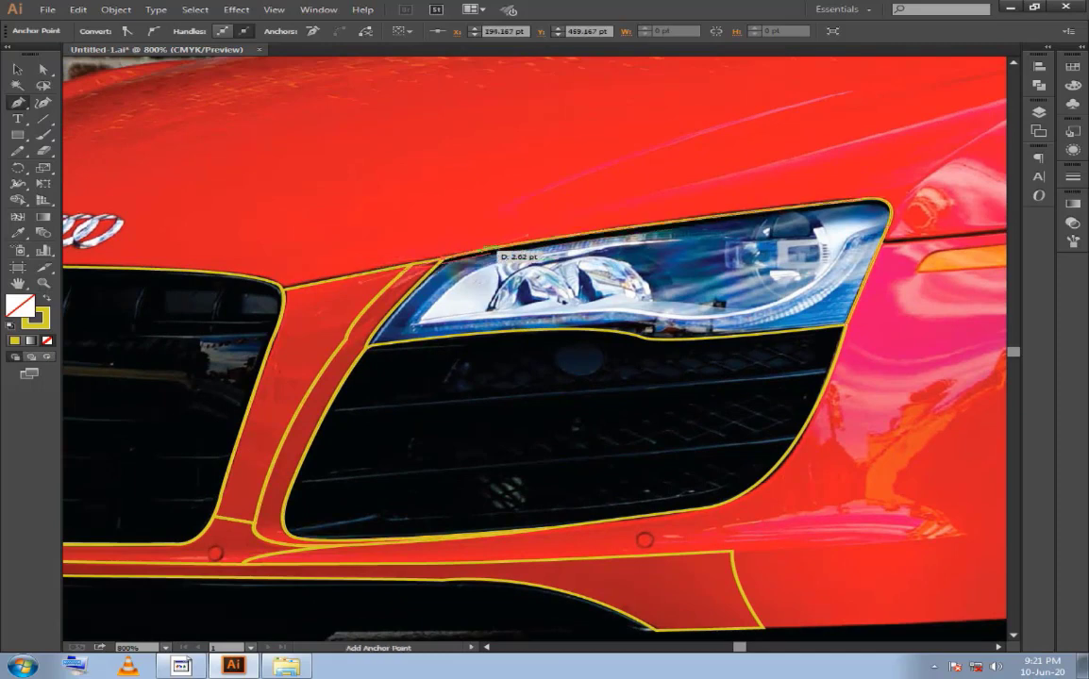
left_click_drag(443, 259, 442, 198)
key("ctrl+equal")
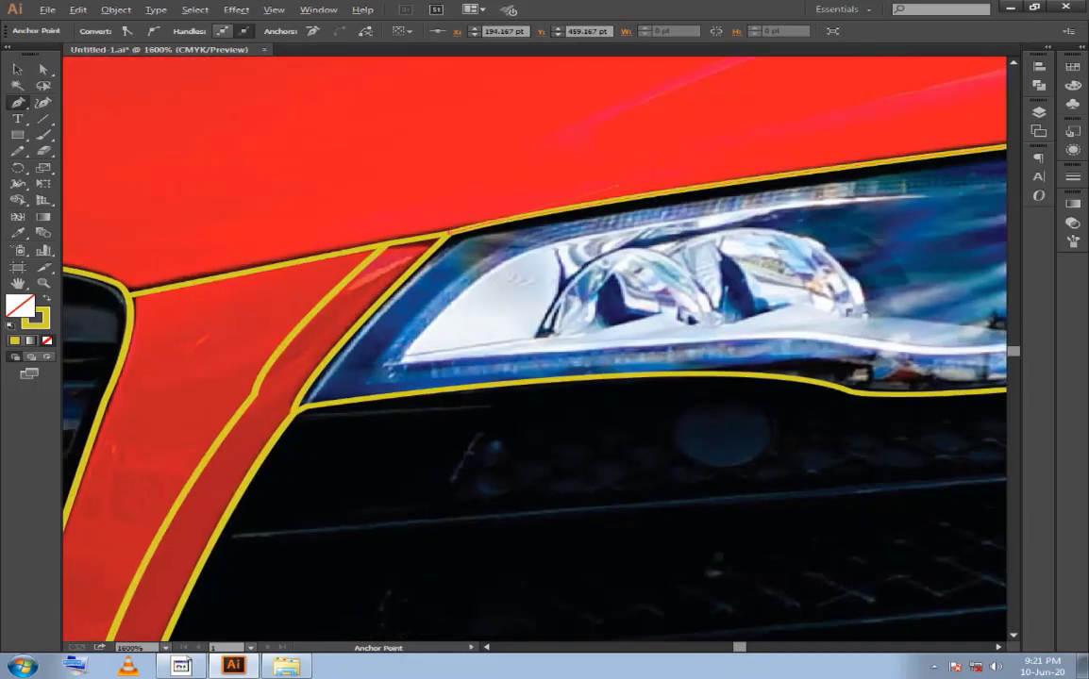
left_click_drag(430, 259, 323, 359)
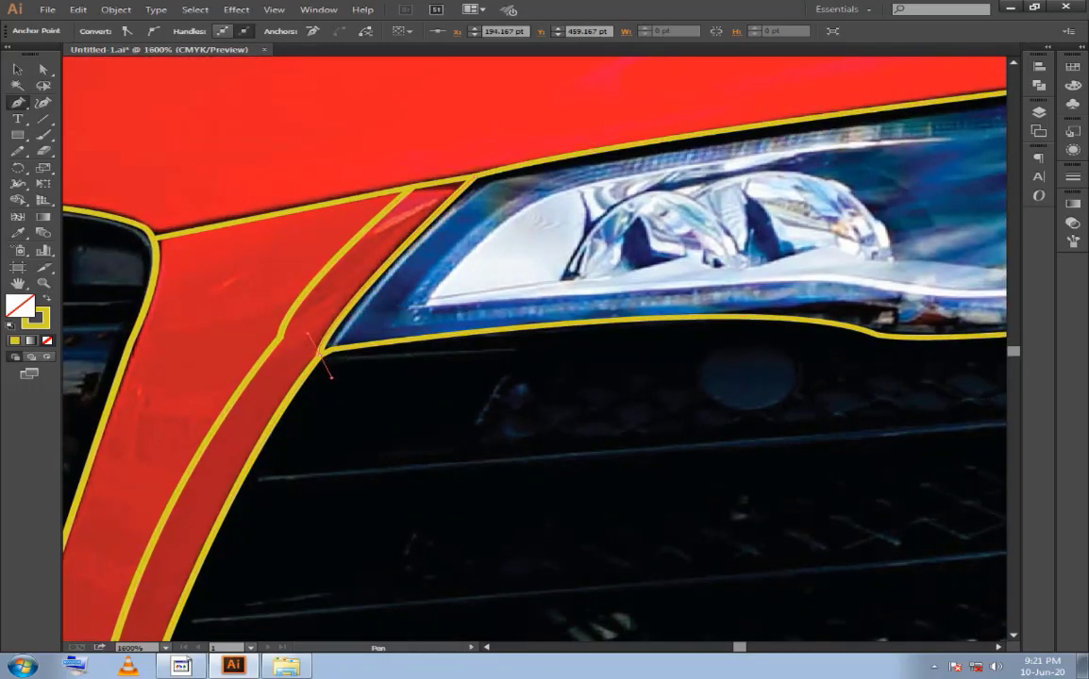
left_click(321, 351)
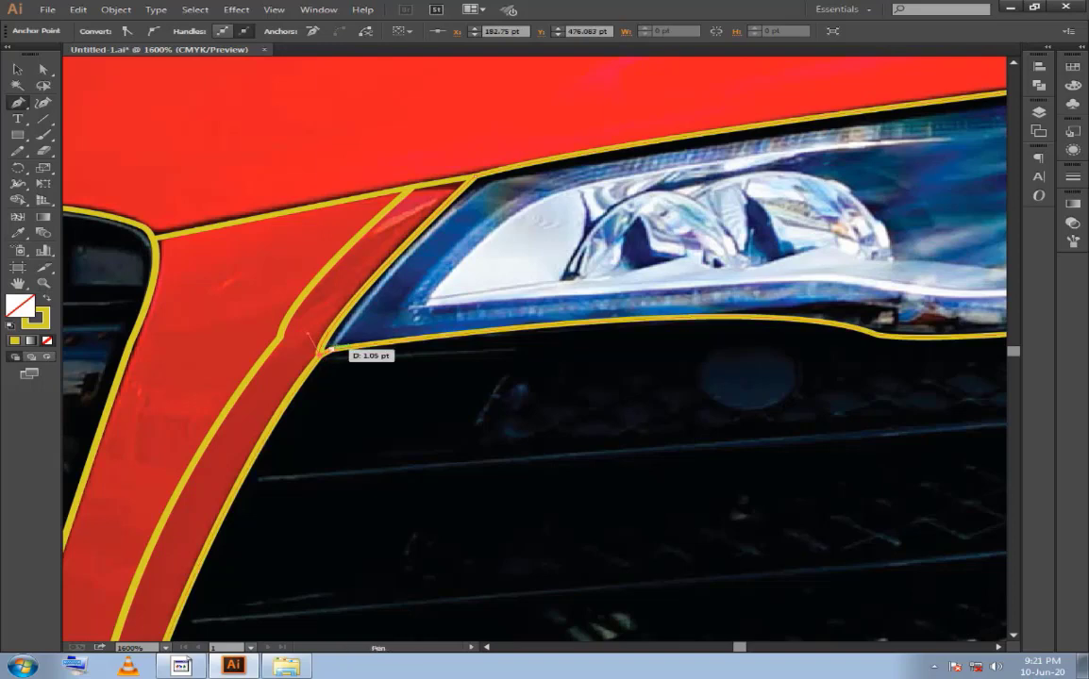
Trace the headlight's lower edge with curved anchors, close the outline and deselect it.
left_click_drag(325, 352, 213, 328)
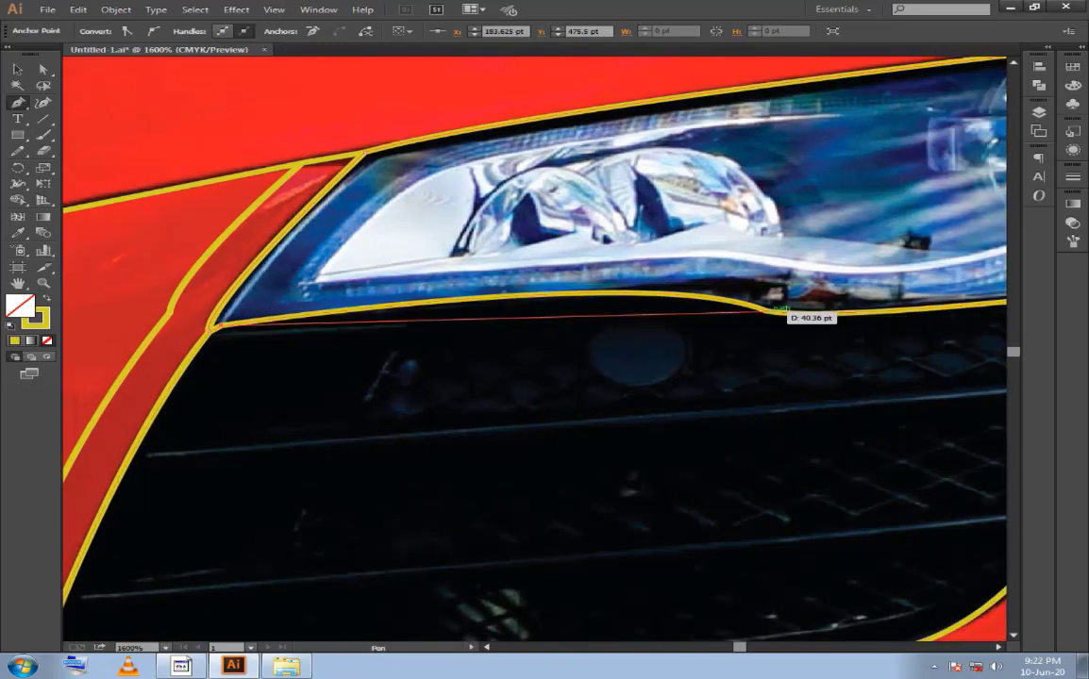
left_click_drag(772, 308, 892, 360)
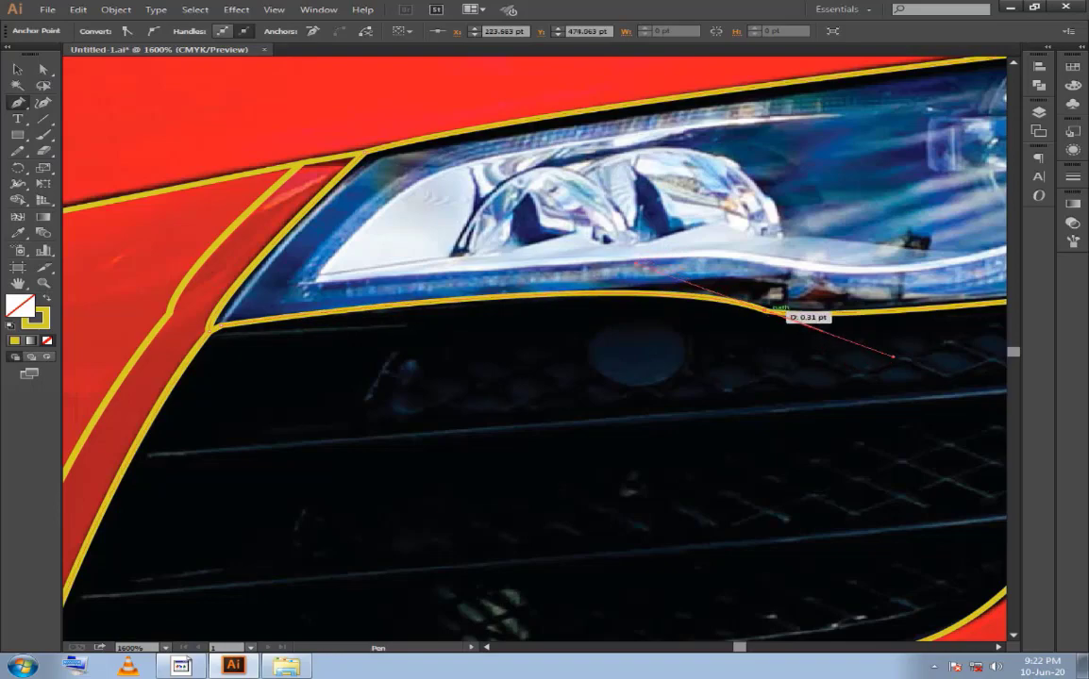
left_click_drag(766, 309, 266, 342)
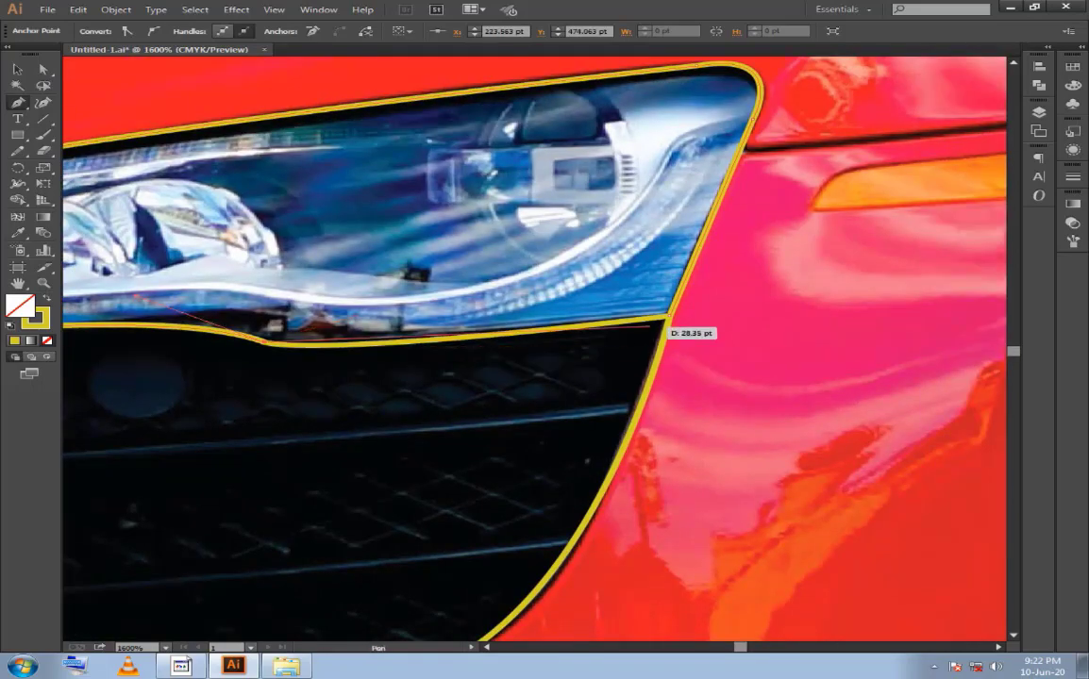
left_click_drag(668, 317, 543, 340)
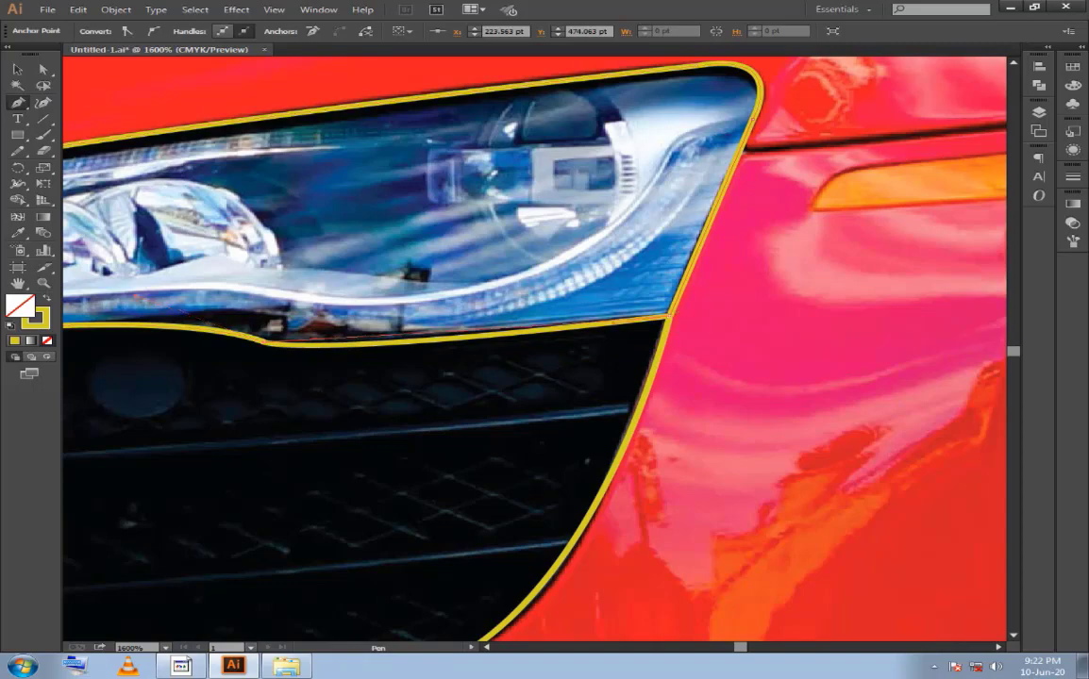
key("ctrl+minus")
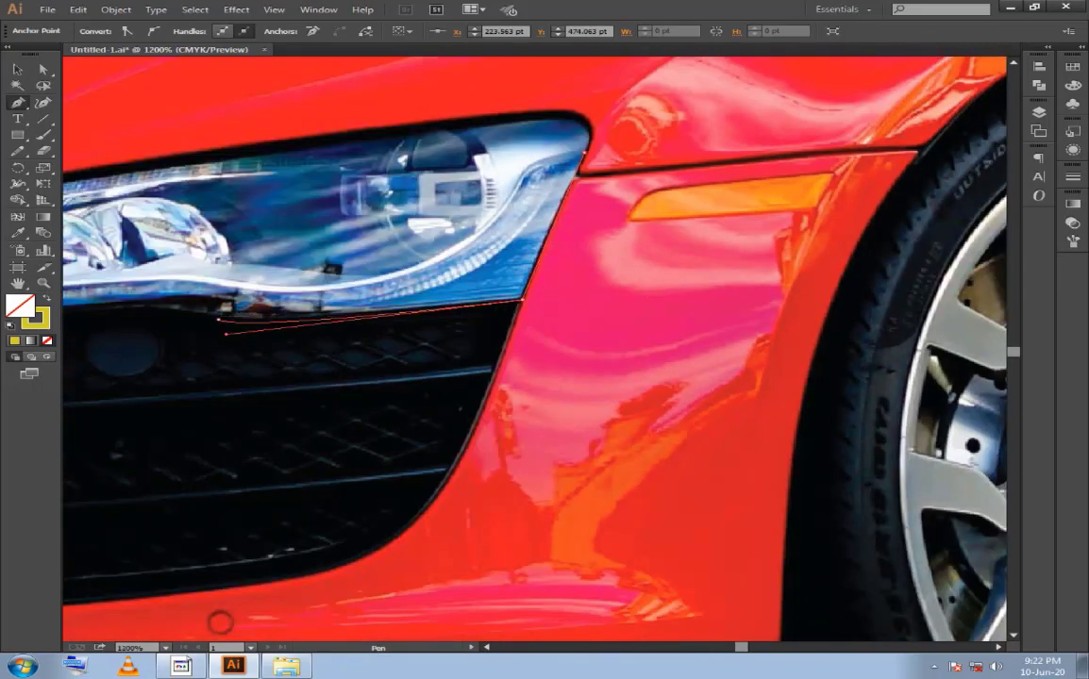
left_click(218, 321)
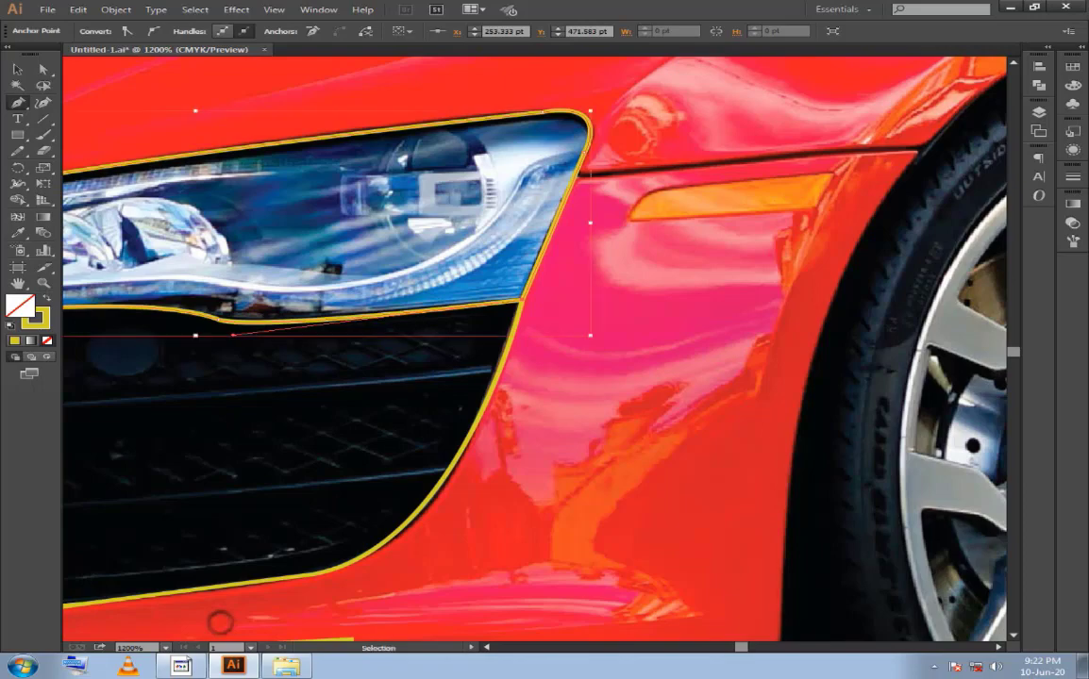
key("ctrl+shift+a")
key("ctrl+minus")
key("ctrl+minus")
Frame the car front in the view and save the document with Ctrl+S.
left_click_drag(471, 330, 542, 333)
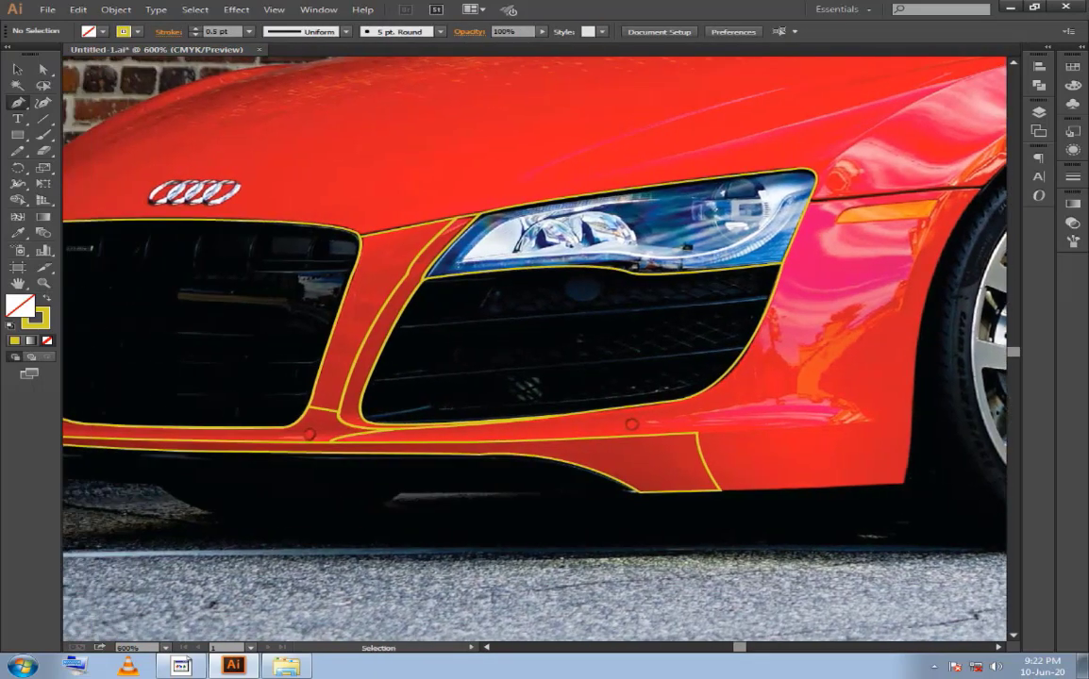
key("ctrl+s")
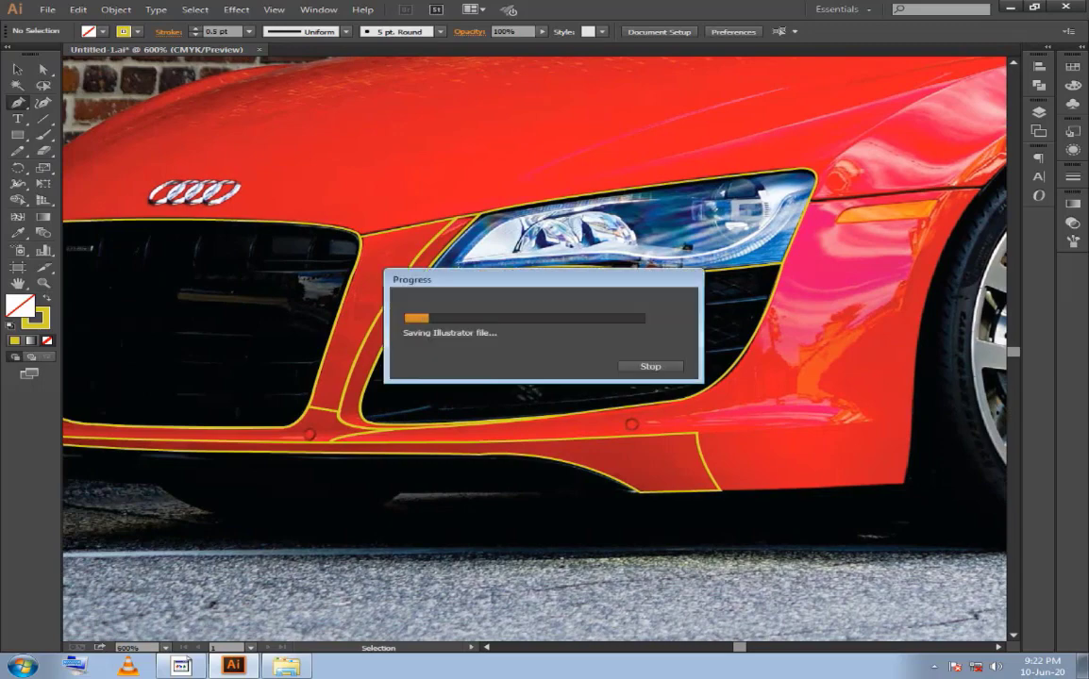
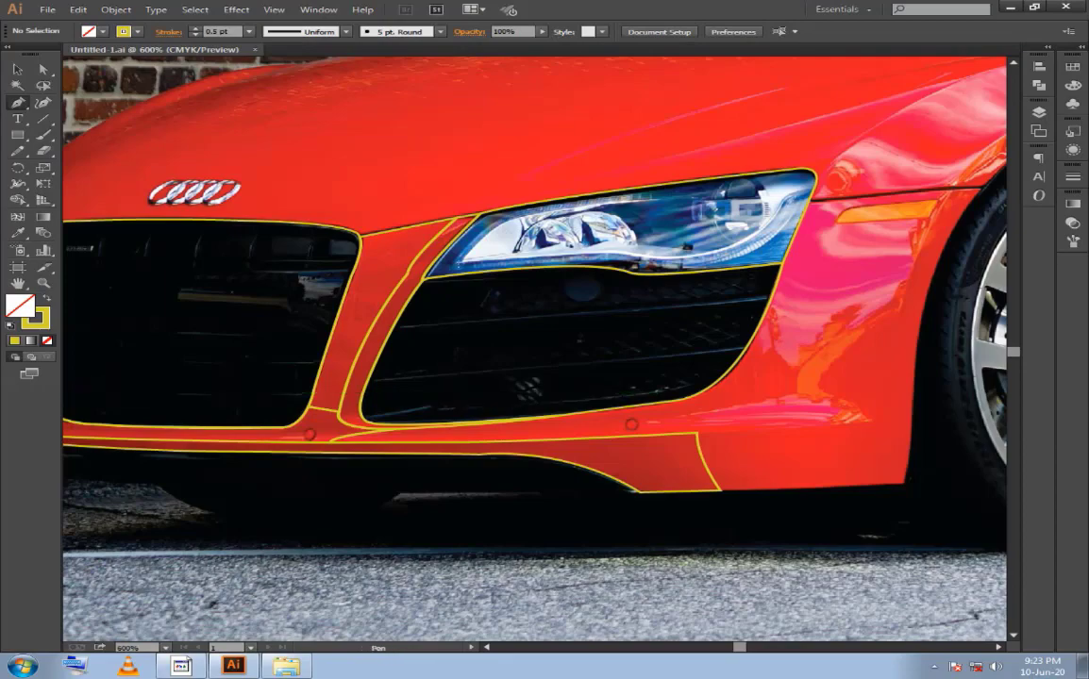
Curve the bumper corner segment and join it at the divider's upper anchor to close the panel.
left_click_drag(698, 436, 488, 477)
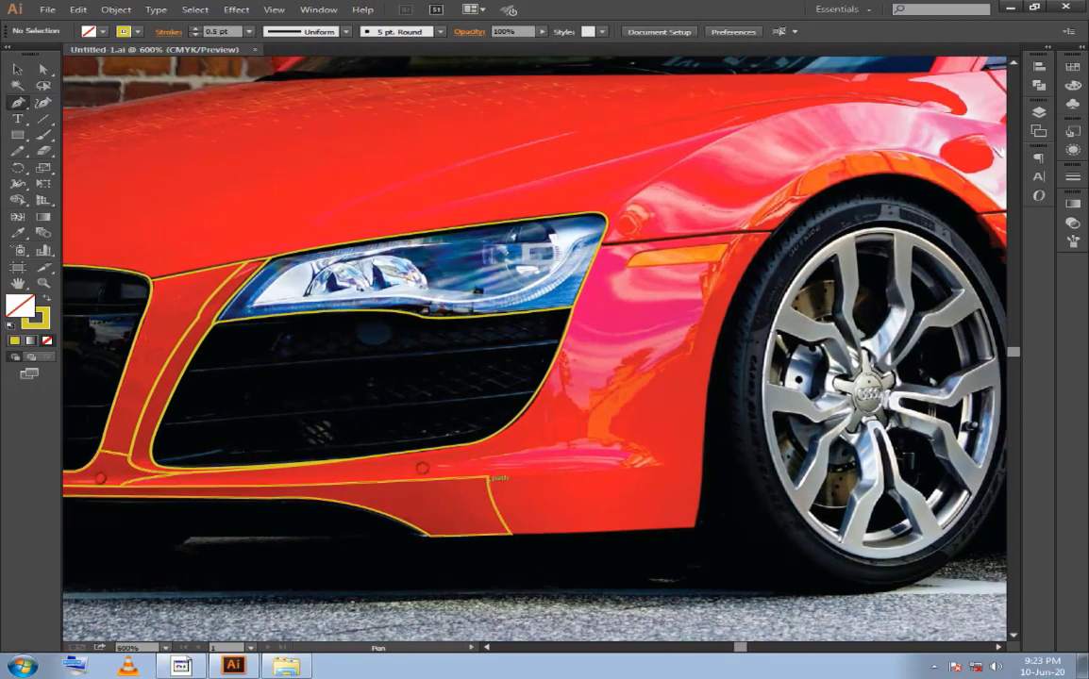
left_click(702, 464)
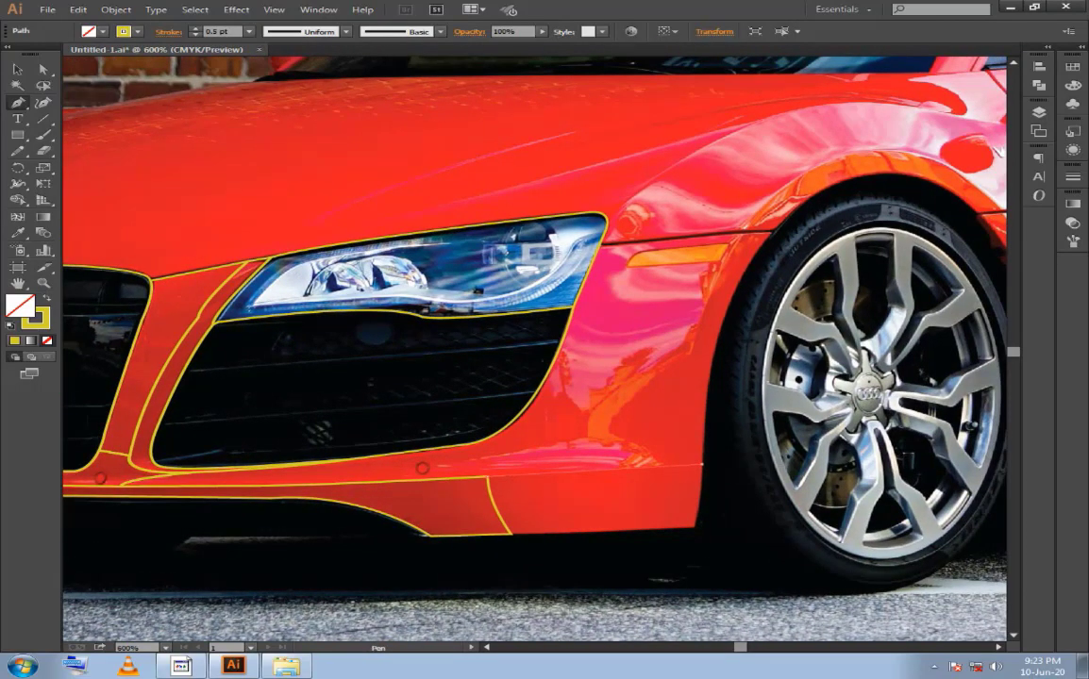
mouse_move(702, 464)
left_mouse_down()
mouse_move(710, 528)
mouse_move(647, 429)
mouse_move(616, 447)
mouse_move(807, 429)
left_mouse_up()
key("ctrl+plus")
key("ctrl+plus")
left_click(439, 442)
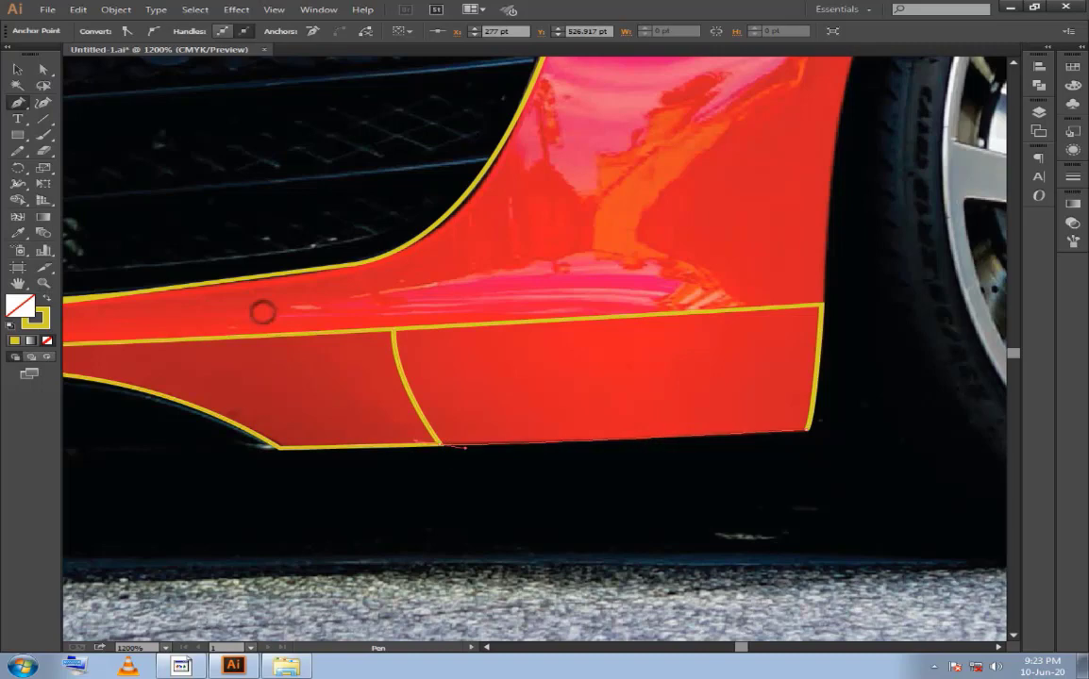
left_click_drag(449, 437, 464, 456)
left_click(415, 351)
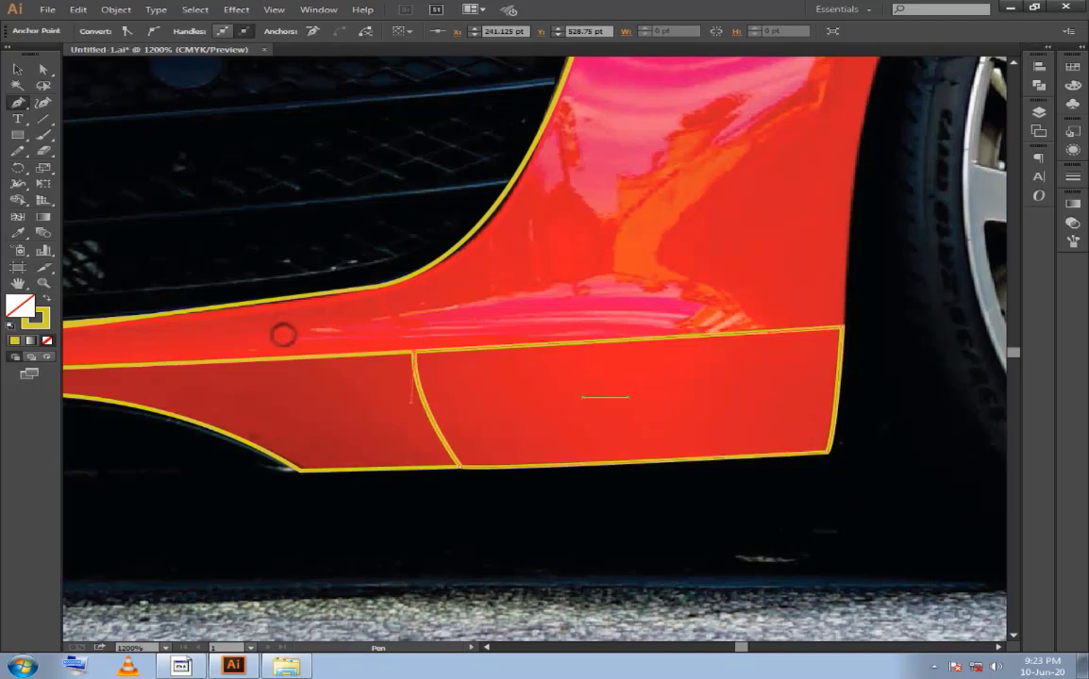
key("ctrl+shift+a")
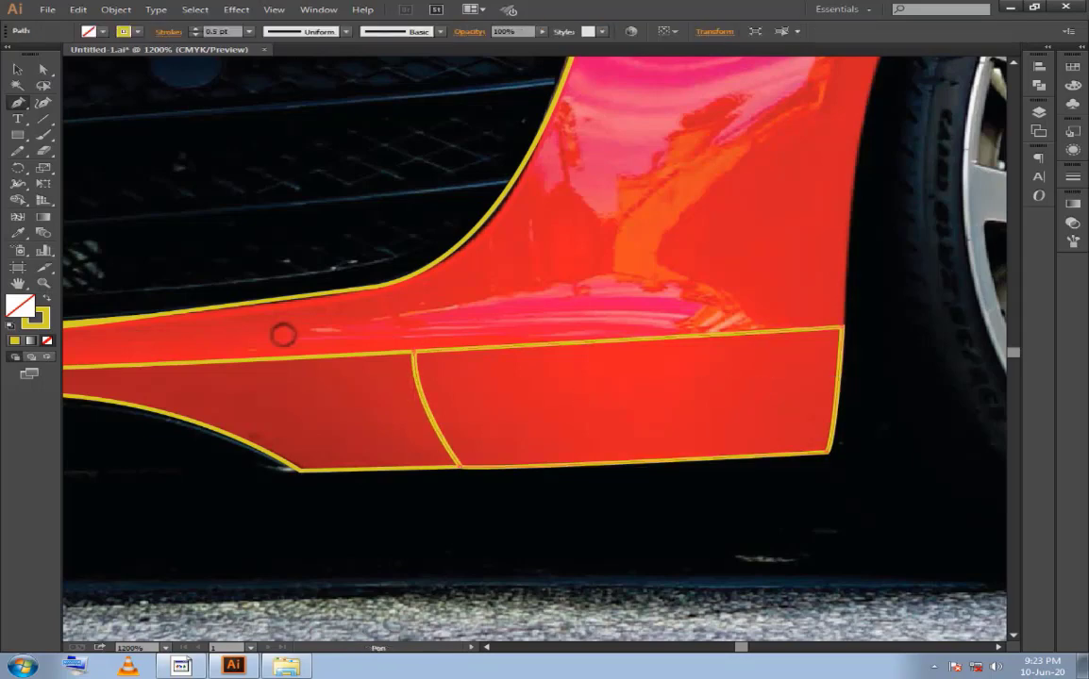
Start the fender strip at the bumper corner and curve it up along the tyre to the fender line.
left_click_drag(472, 284, 422, 403)
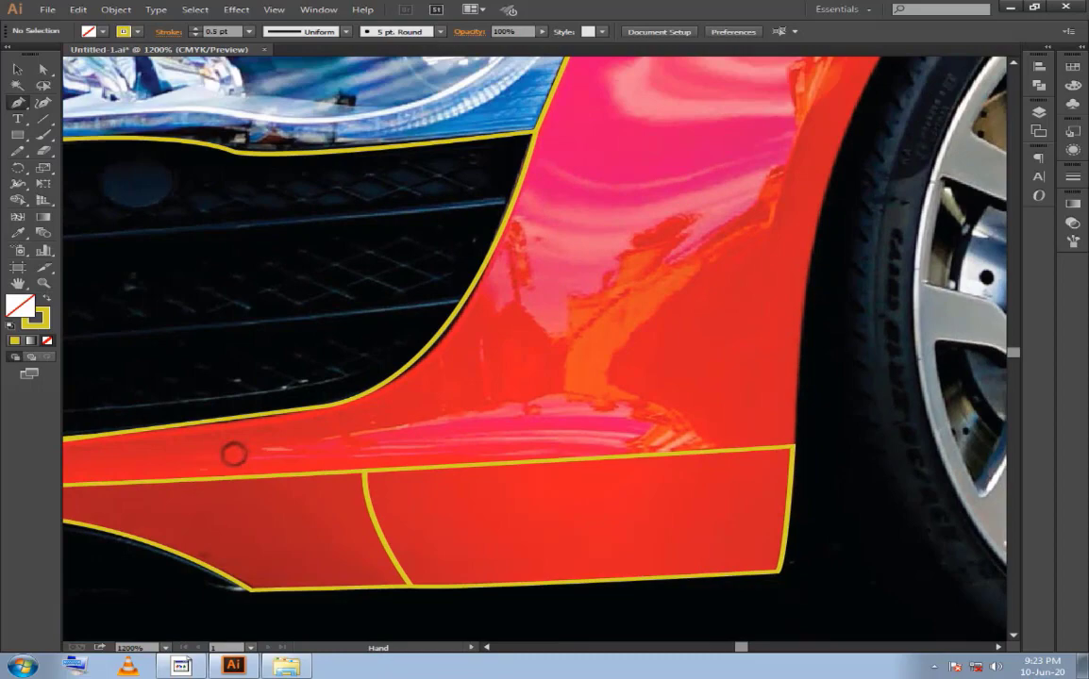
left_click_drag(234, 454, 394, 413)
left_click_drag(972, 364, 404, 471)
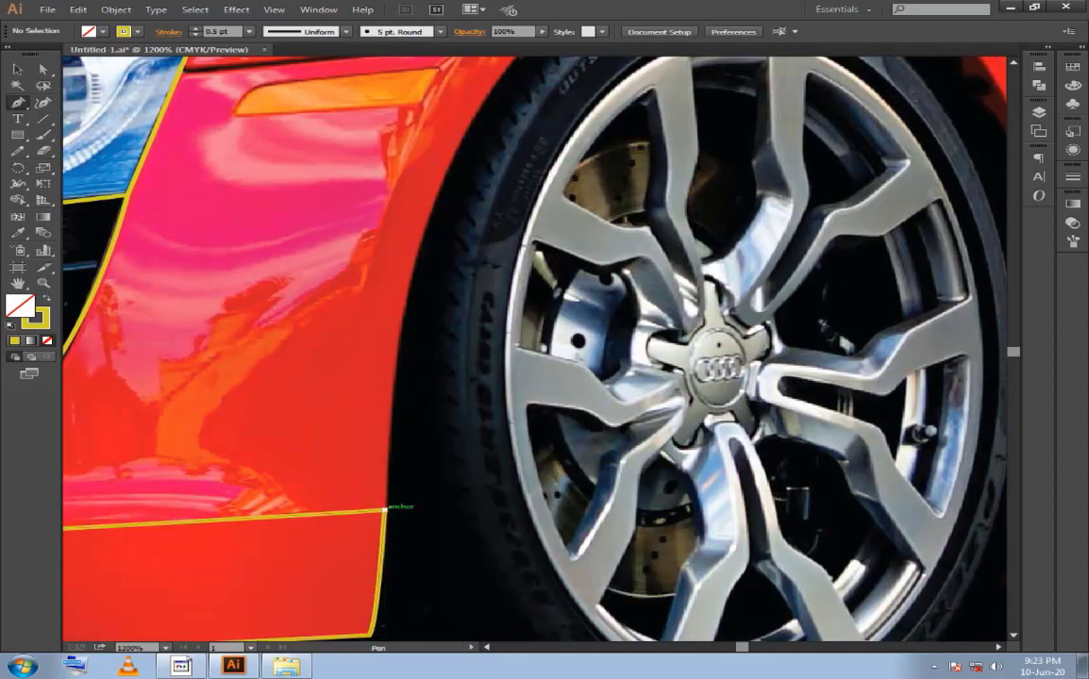
left_click(385, 514)
scroll(405, 453, "up", 5)
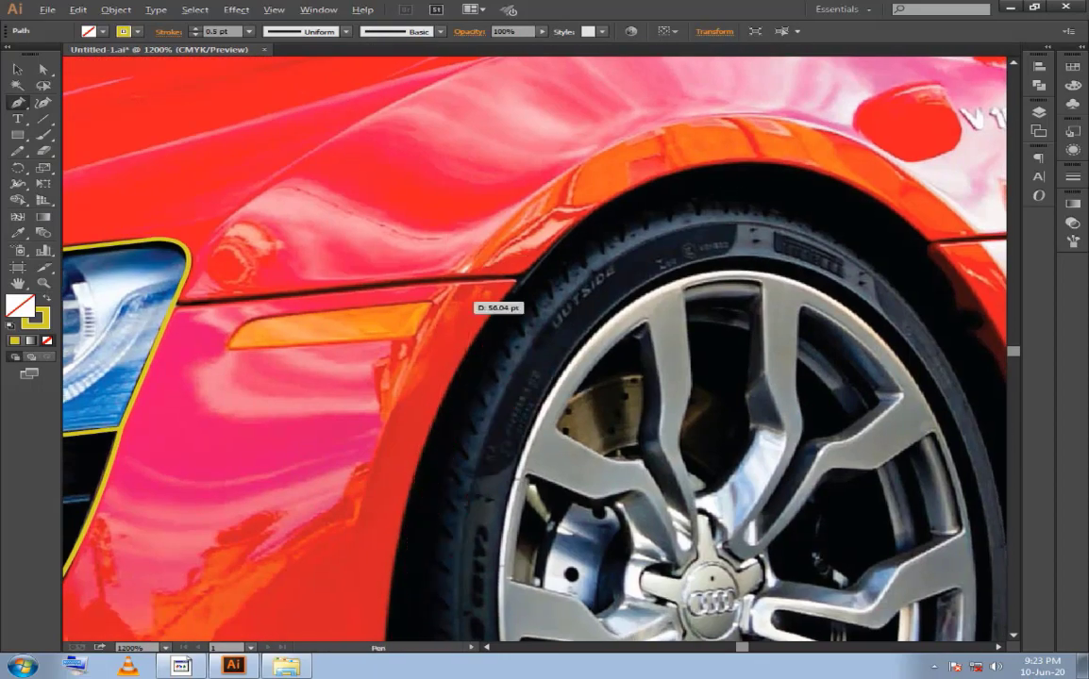
key("ctrl+minus")
scroll(468, 283, "down", 2)
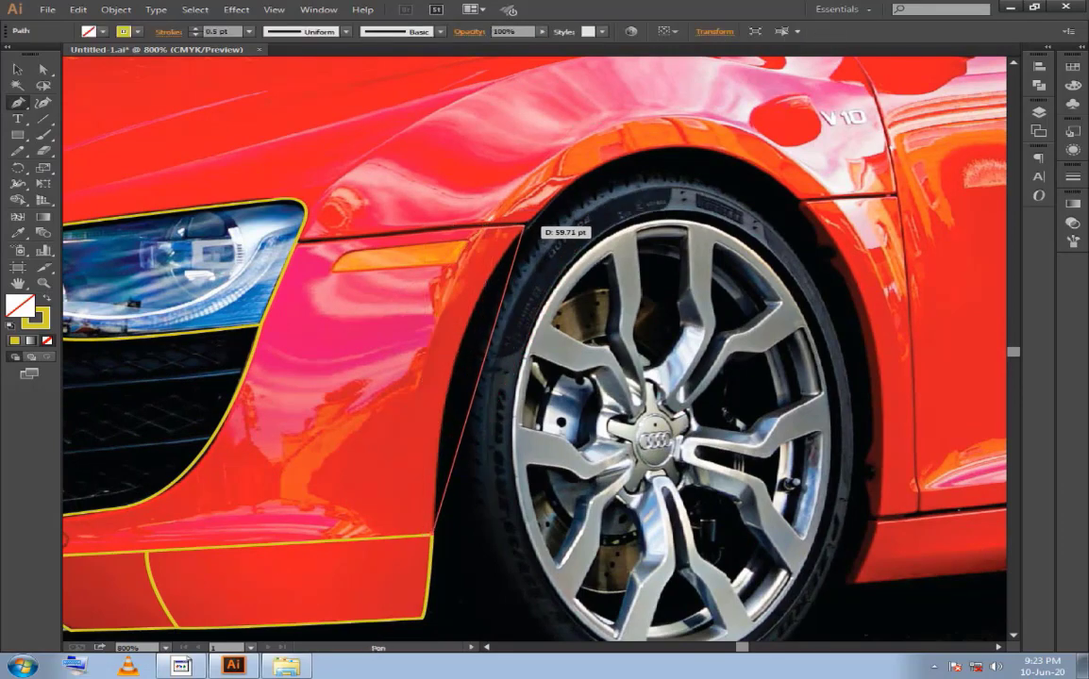
left_click_drag(522, 227, 628, 156)
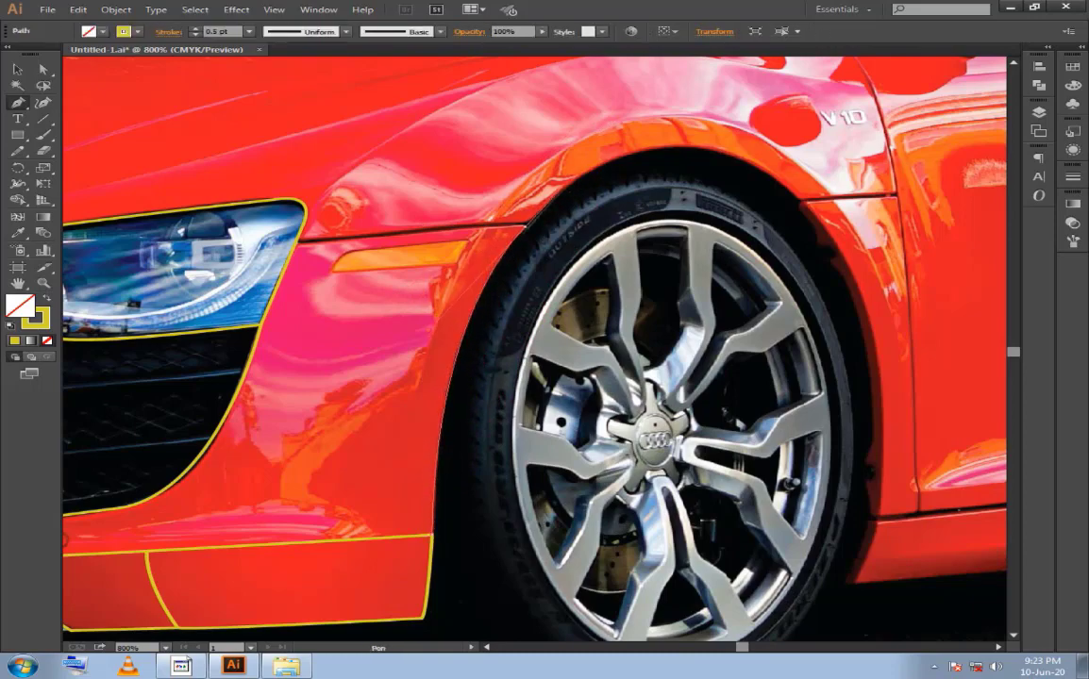
left_click(522, 228)
mouse_move(521, 227)
left_mouse_down()
mouse_move(482, 227)
mouse_move(492, 223)
left_mouse_up()
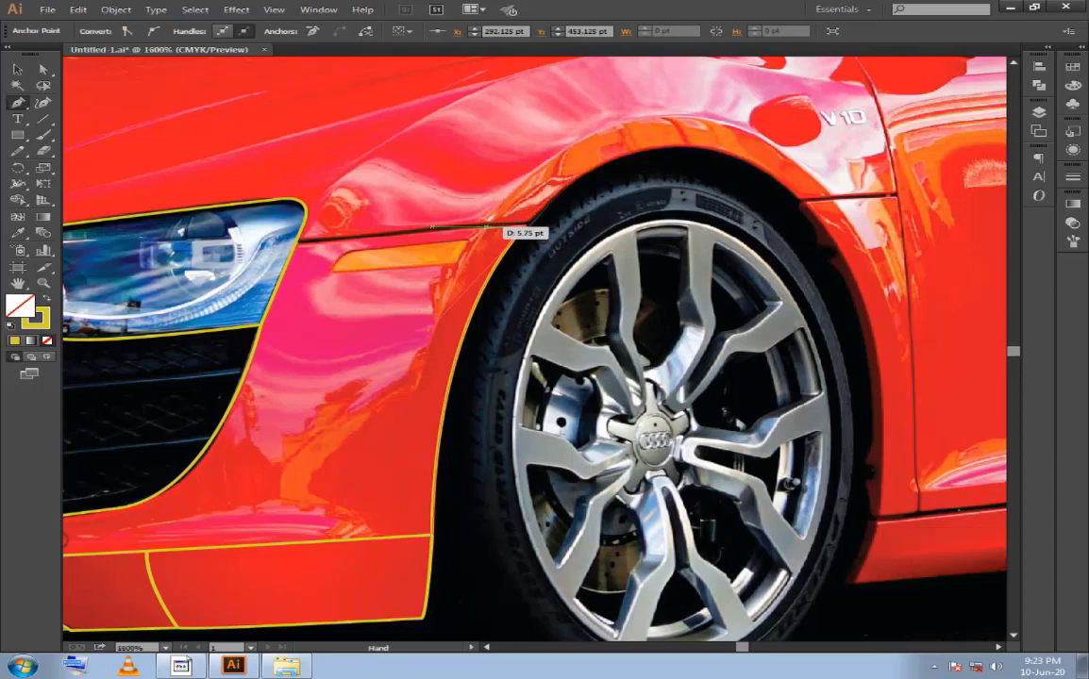
Run the strip along the fender's top edge to its corner, then down the wheel arch, and deselect.
scroll(488, 227, "up", 2)
mouse_move(520, 253)
left_mouse_down()
mouse_move(494, 253)
mouse_move(415, 461)
left_mouse_up()
left_click(521, 253)
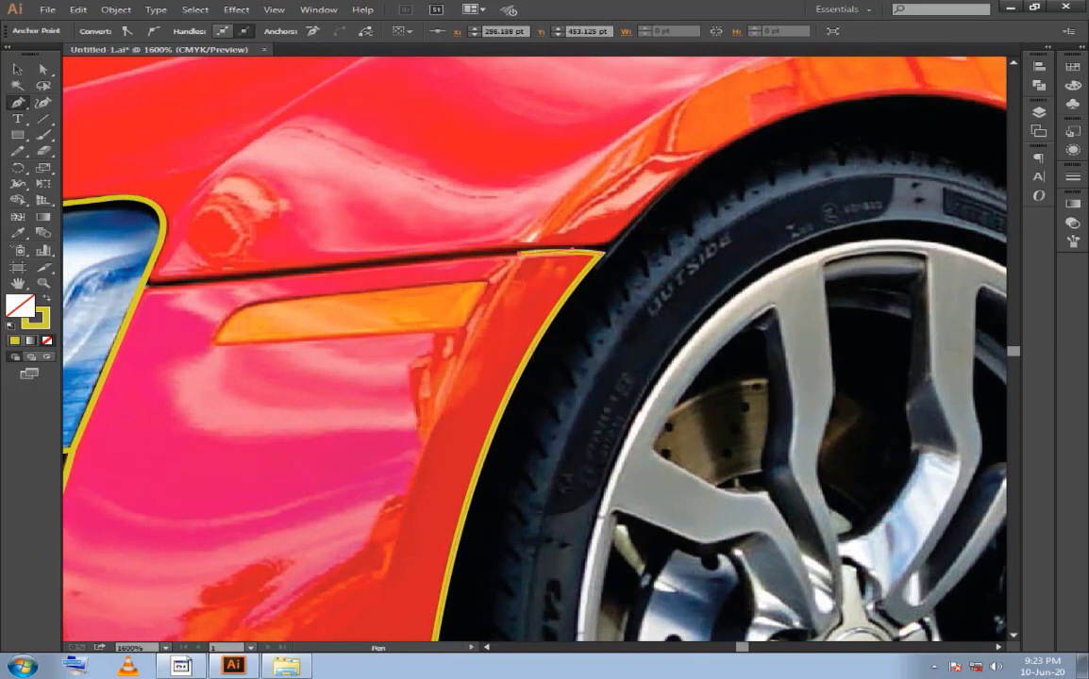
mouse_move(602, 253)
left_mouse_down()
mouse_move(515, 249)
mouse_move(562, 301)
left_mouse_up()
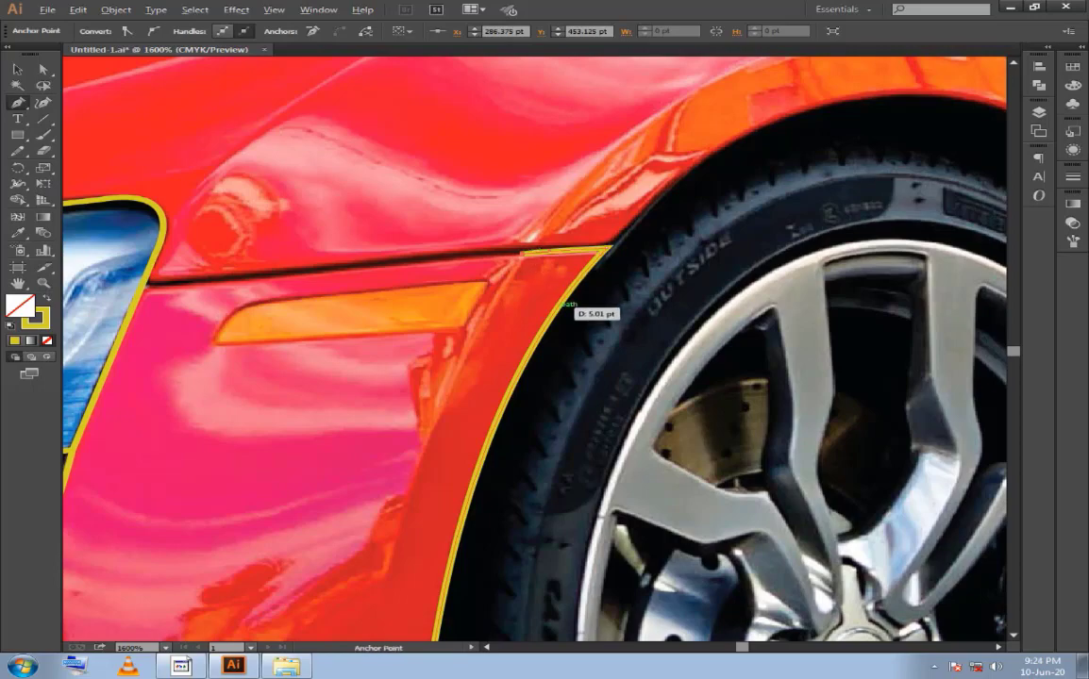
key("ctrl+minus")
key("ctrl+minus")
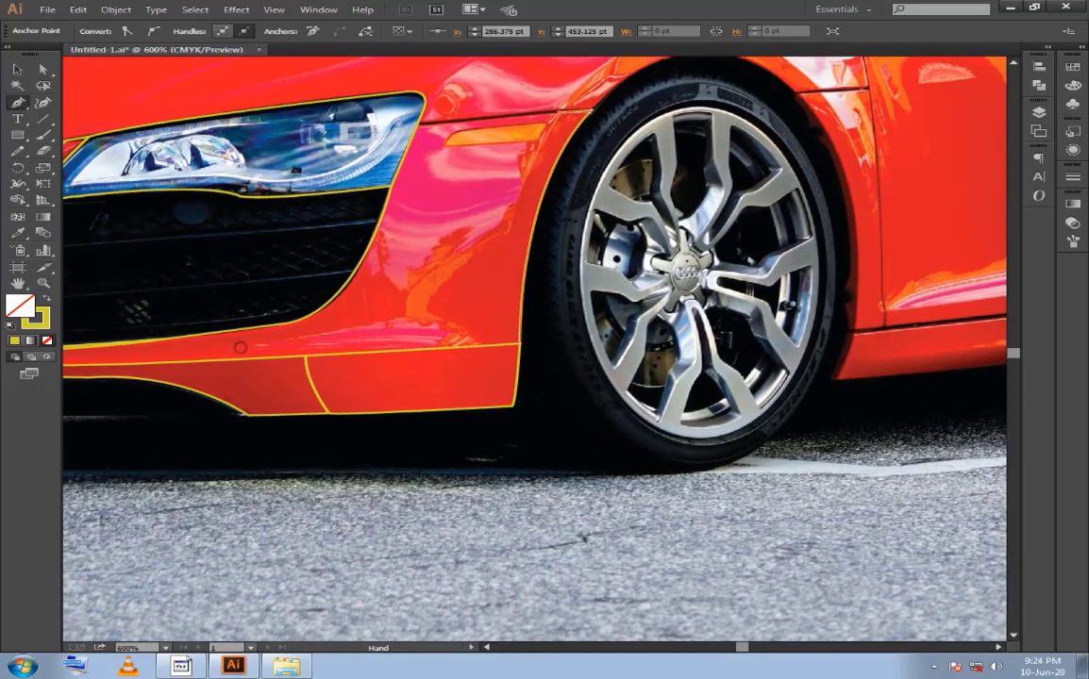
mouse_move(515, 406)
left_mouse_down()
mouse_move(523, 346)
mouse_move(513, 348)
mouse_move(525, 349)
left_mouse_up()
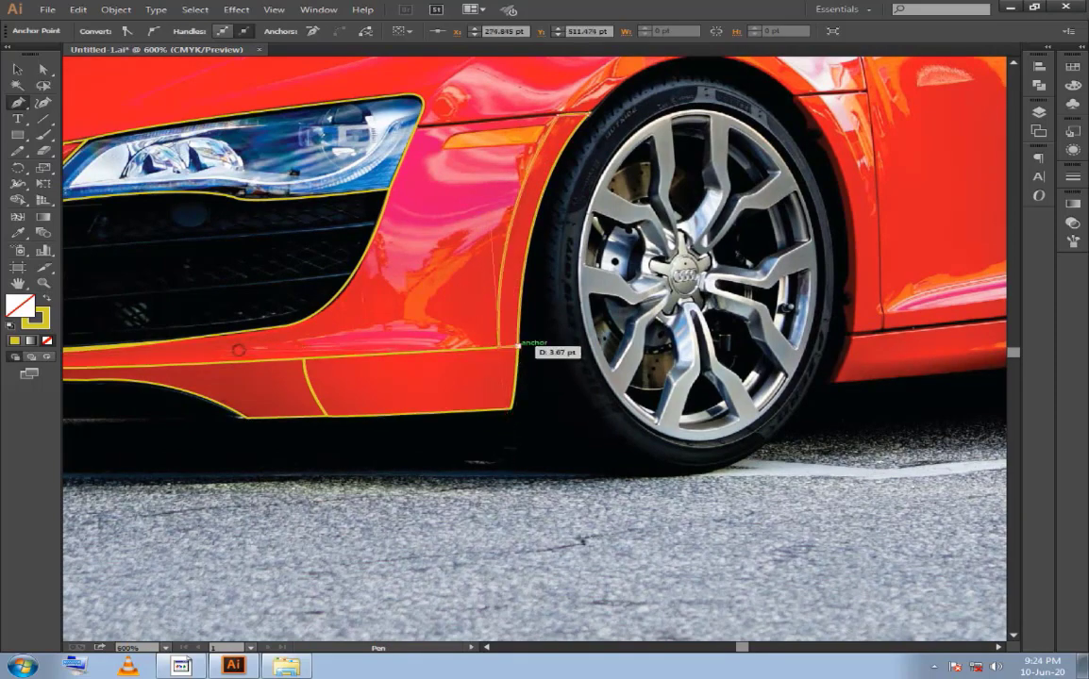
key("ctrl")
key("ctrl+shift+a")
scroll(533, 345, "down", 2)
Trace the seam from the headlight's outer corner down beside the wheel-arch strip to the bumper.
scroll(533, 344, "left", 4)
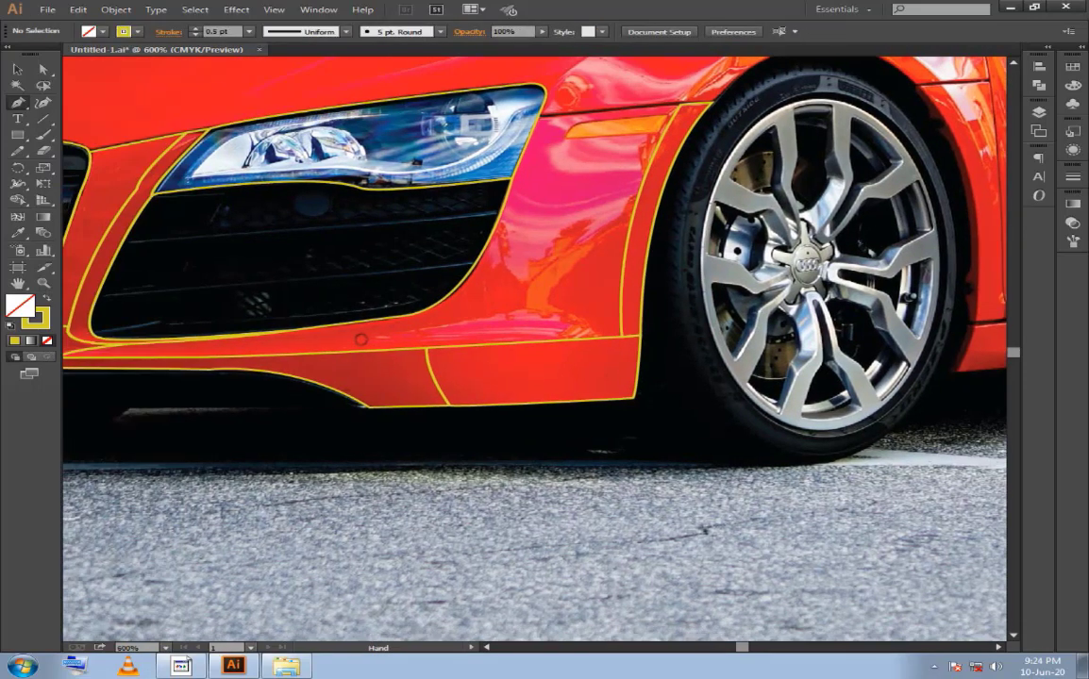
scroll(533, 345, "up", 4)
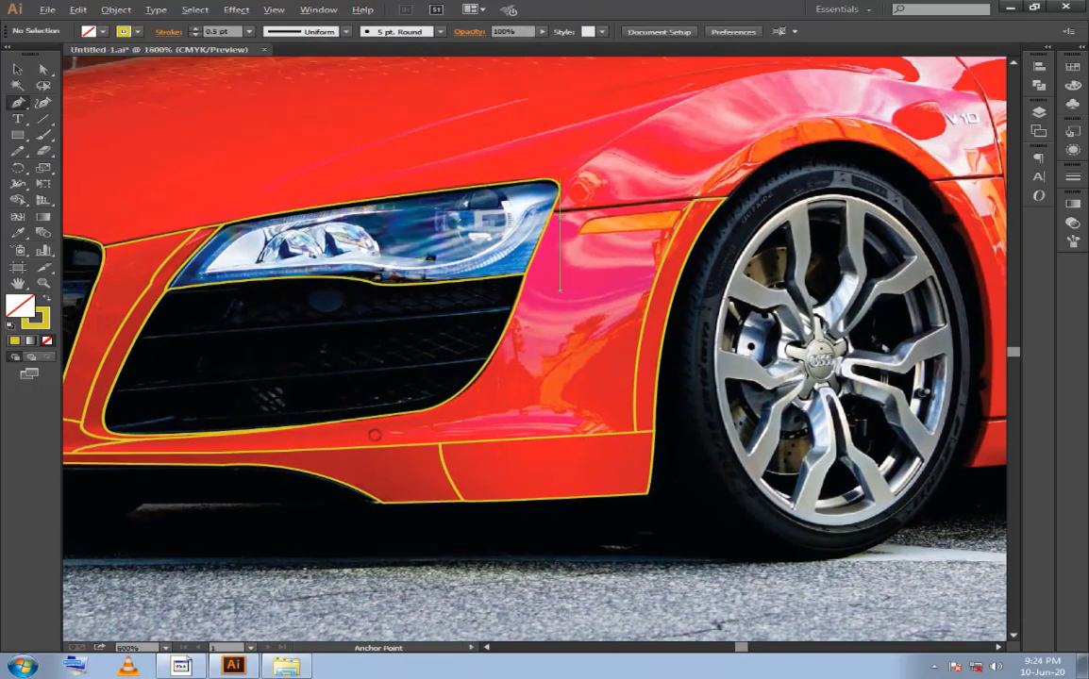
scroll(560, 185, "up", 3)
scroll(559, 185, "up", 2)
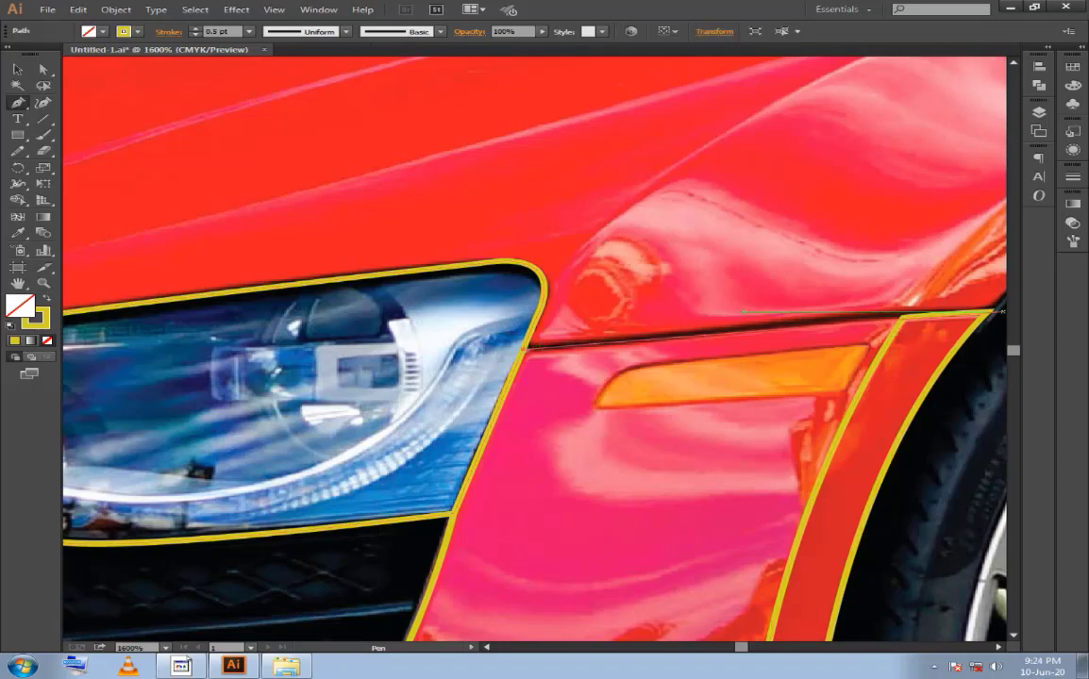
left_click(897, 320)
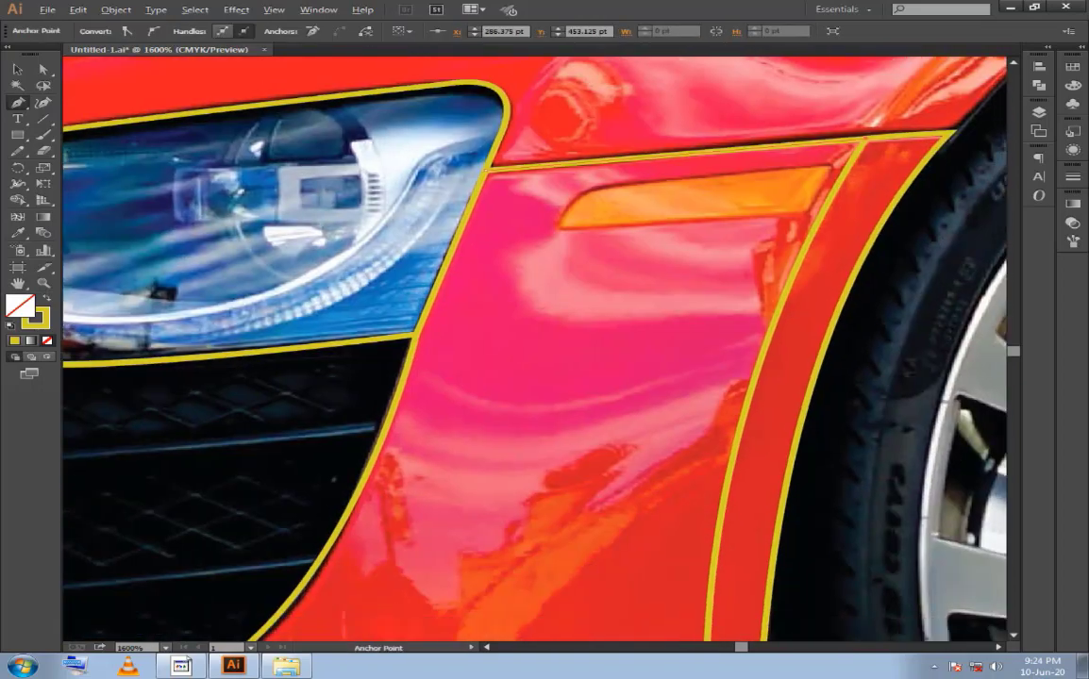
key("ctrl+minus")
left_click_drag(765, 425, 736, 394)
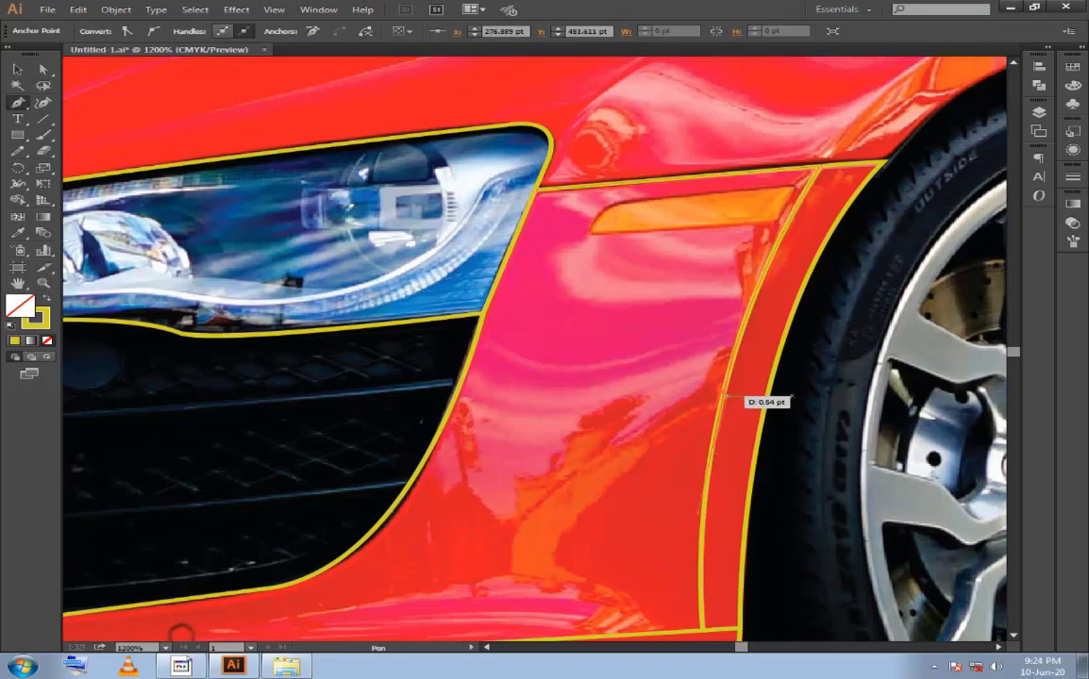
left_click(738, 415)
left_click_drag(738, 415, 736, 411)
left_click_drag(179, 630, 131, 486)
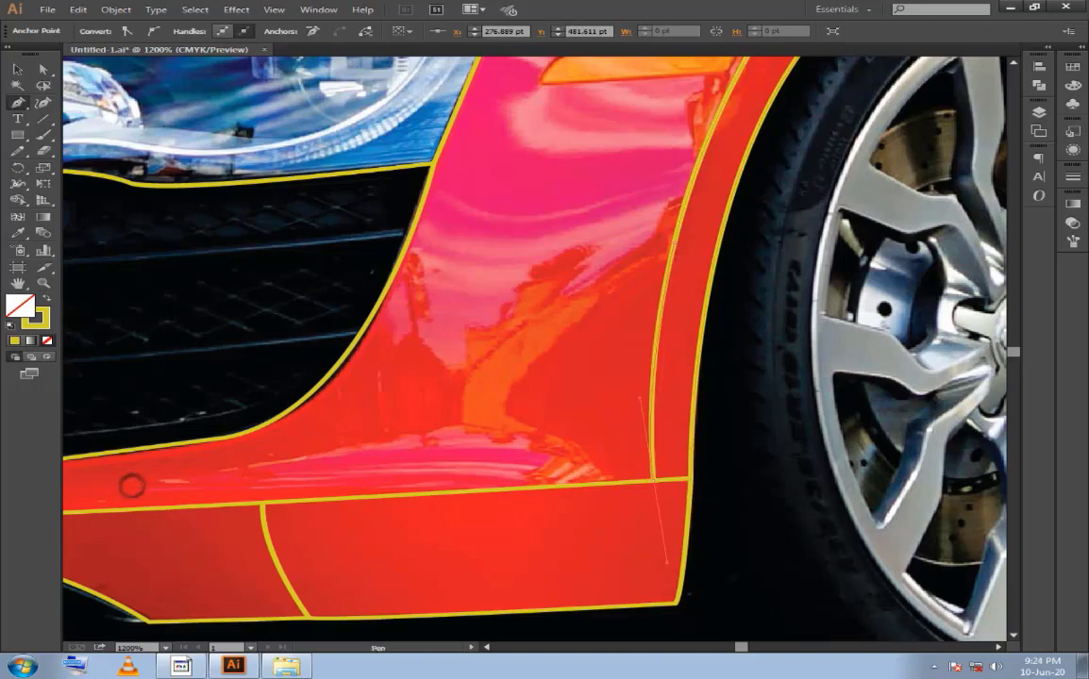
left_click_drag(669, 566, 651, 485)
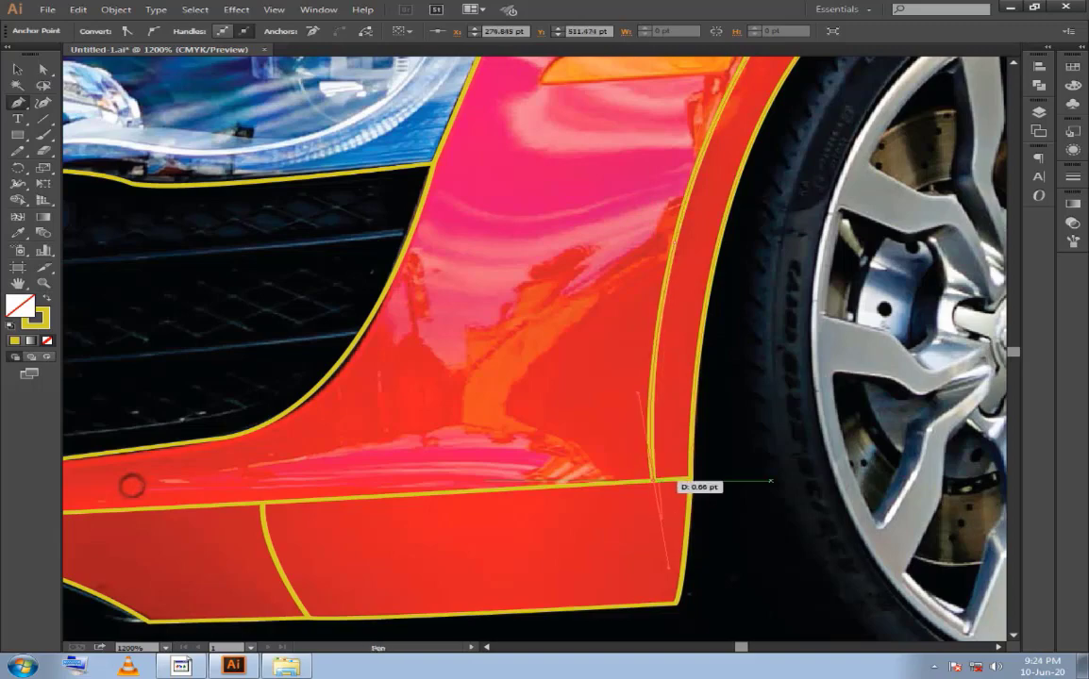
left_click_drag(131, 486, 615, 406)
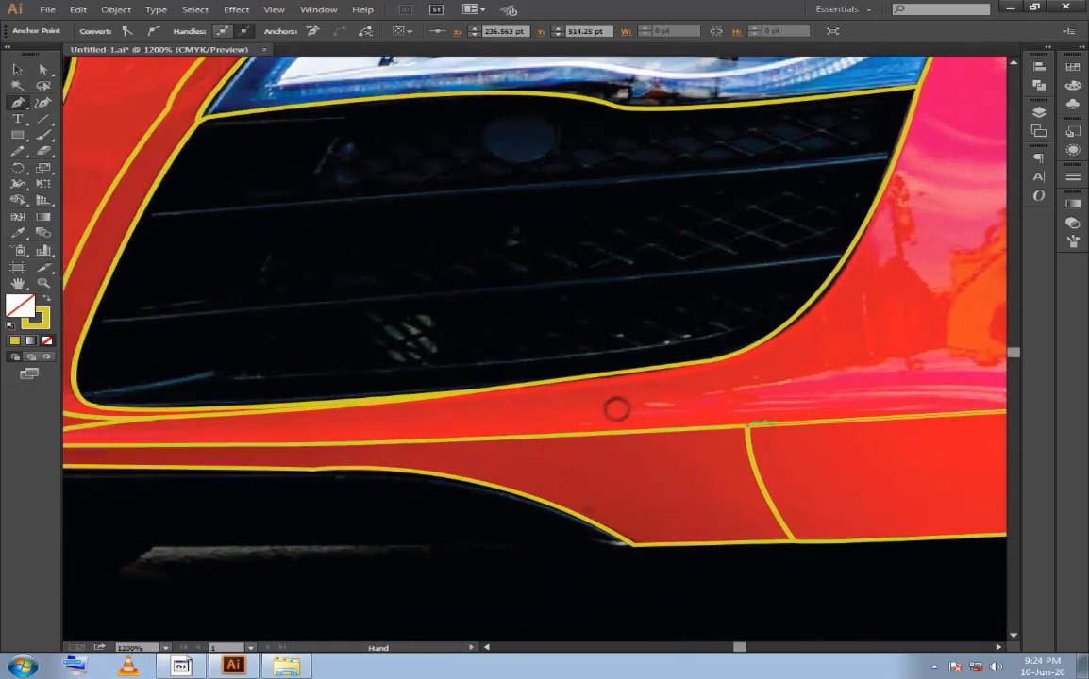
Inspect the headlight area and the bumper's lower strip by zooming and panning across them.
left_click_drag(95, 430, 428, 435)
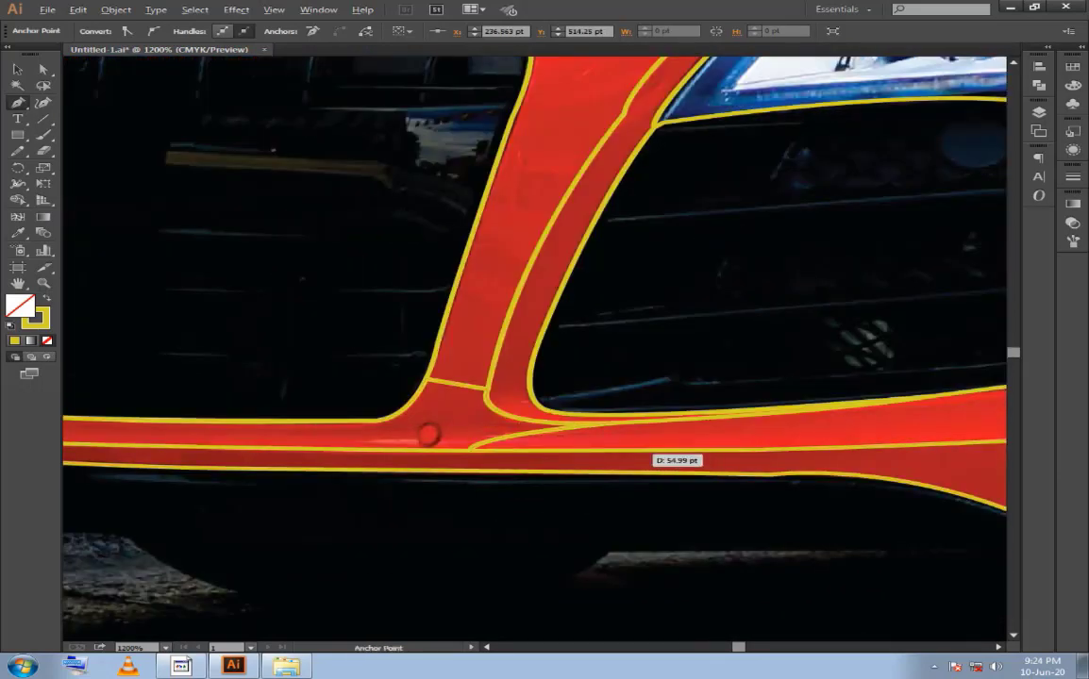
left_click(616, 454, "ctrl+alt")
left_click_drag(642, 454, 442, 453)
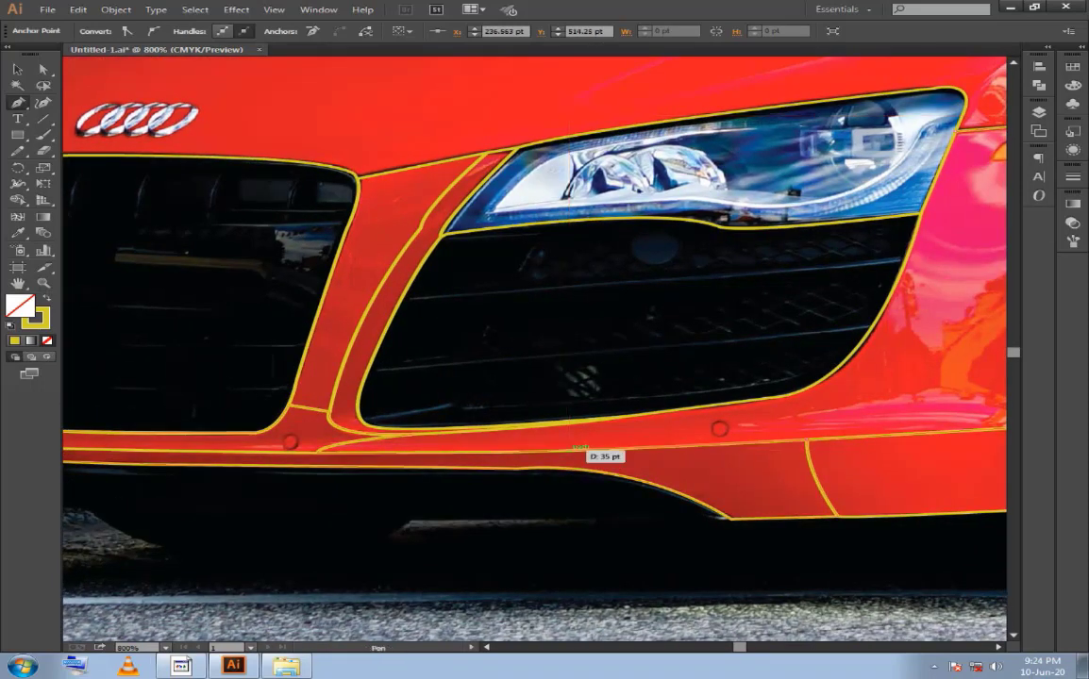
left_click(578, 447, "ctrl")
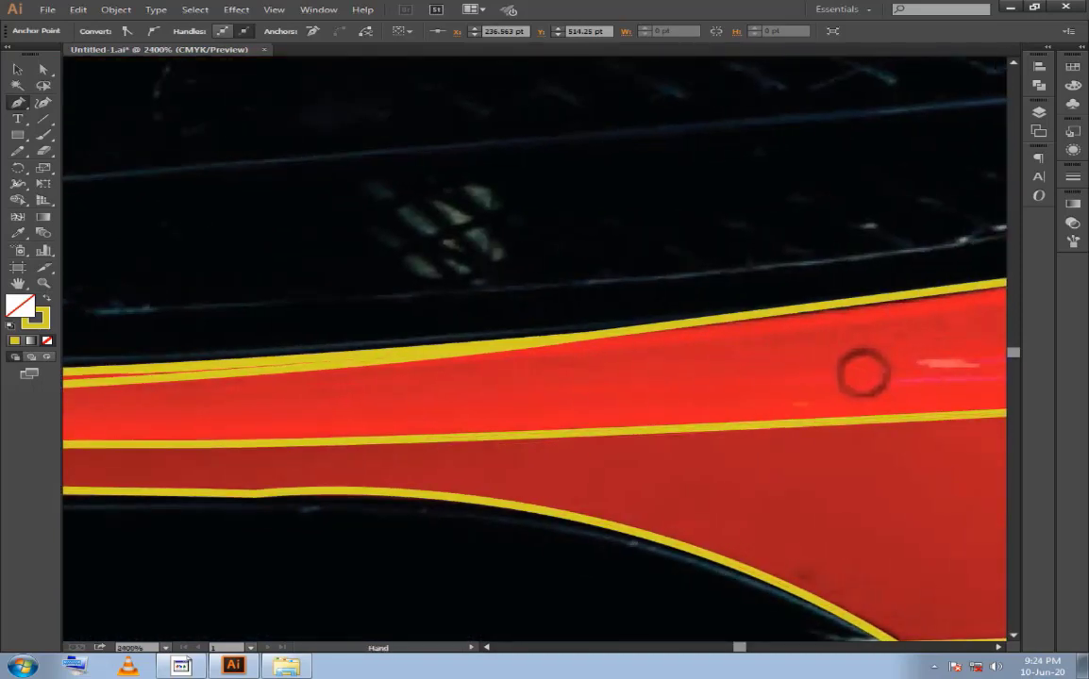
left_click_drag(578, 447, 270, 437)
left_click(554, 363, "ctrl+alt")
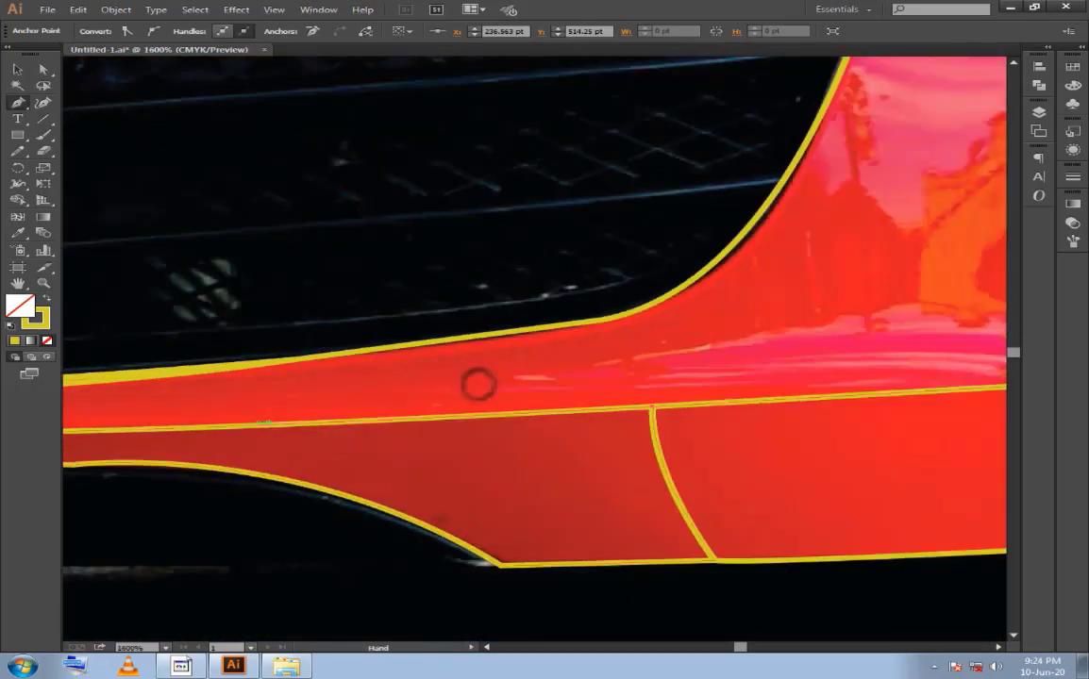
Place anchors along the lower front panel's upper edge, working rightward toward the grille corner.
left_click_drag(477, 381, 800, 381)
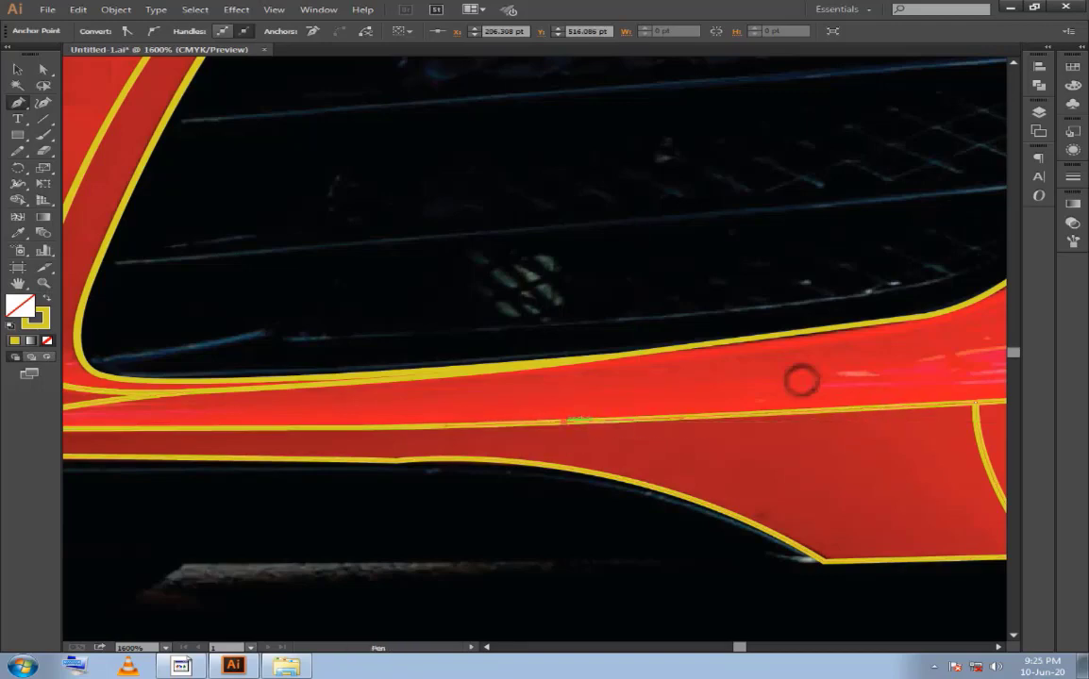
left_click_drag(801, 380, 158, 380)
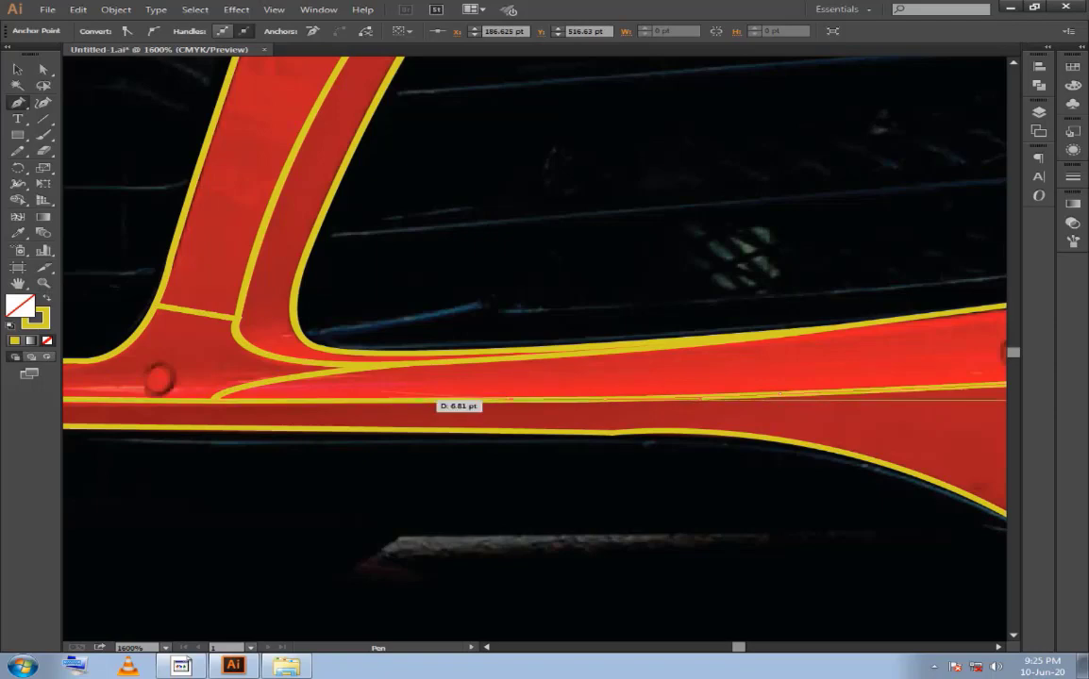
mouse_move(278, 400)
left_mouse_down()
mouse_move(385, 405)
mouse_move(321, 405)
left_mouse_up()
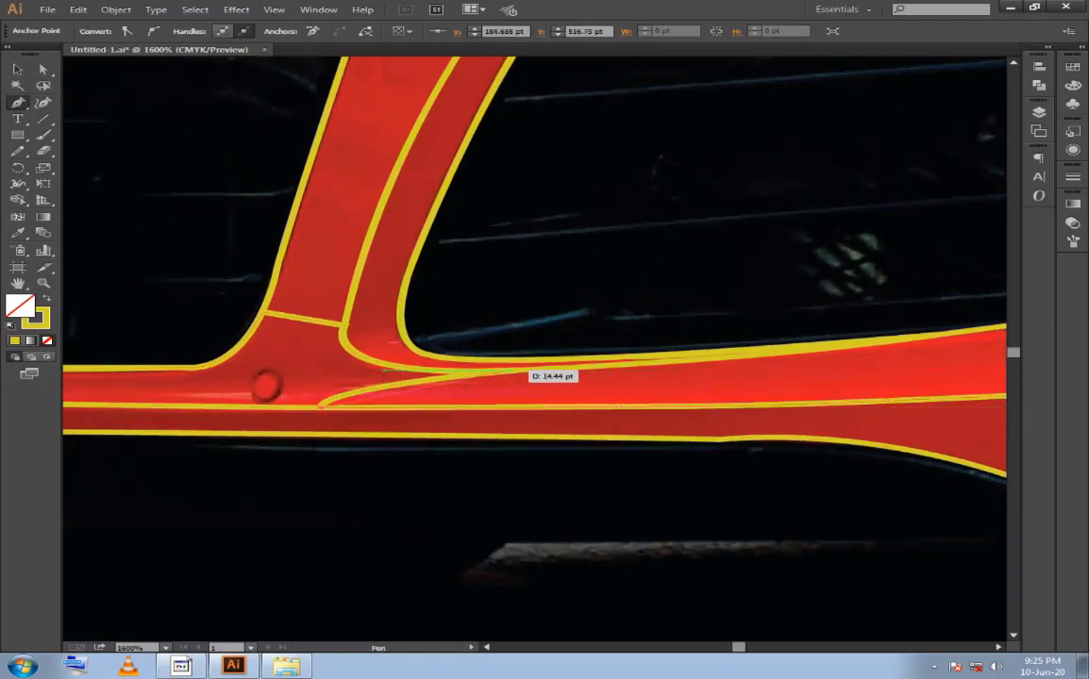
left_click_drag(506, 372, 509, 372)
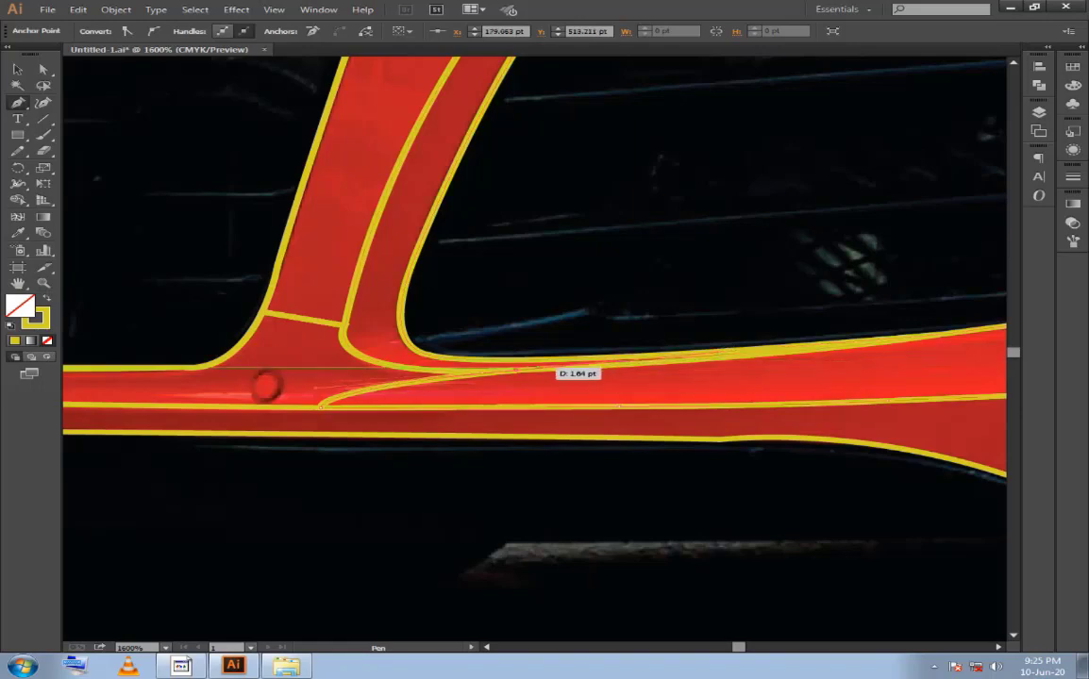
left_click(525, 368)
left_click_drag(531, 367, 441, 374)
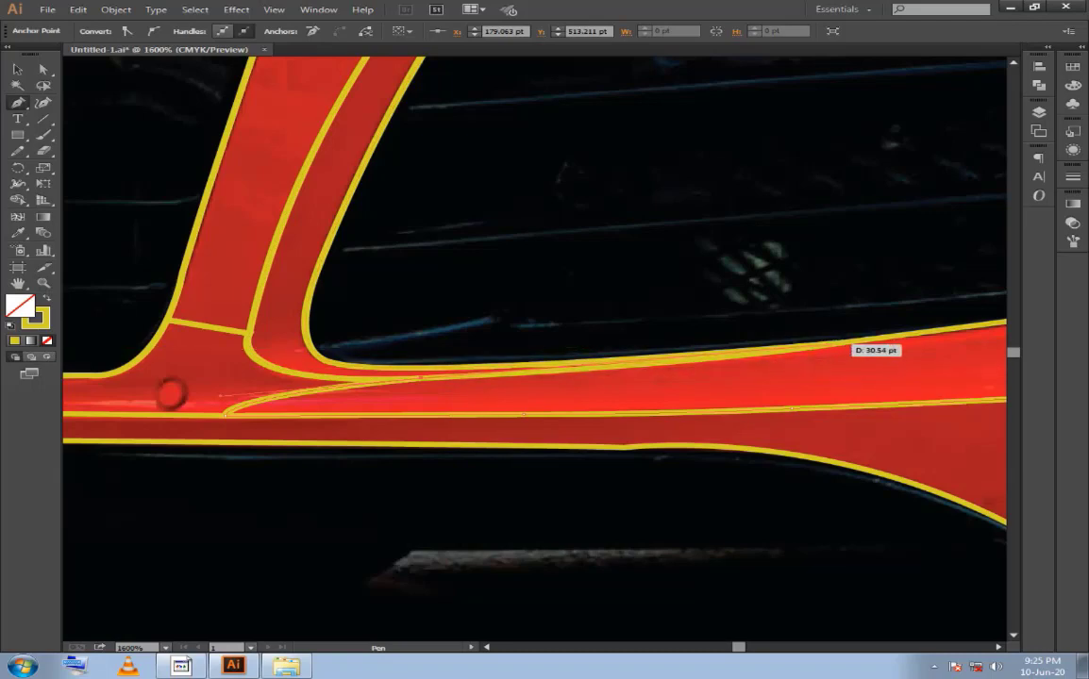
left_click_drag(843, 341, 934, 327)
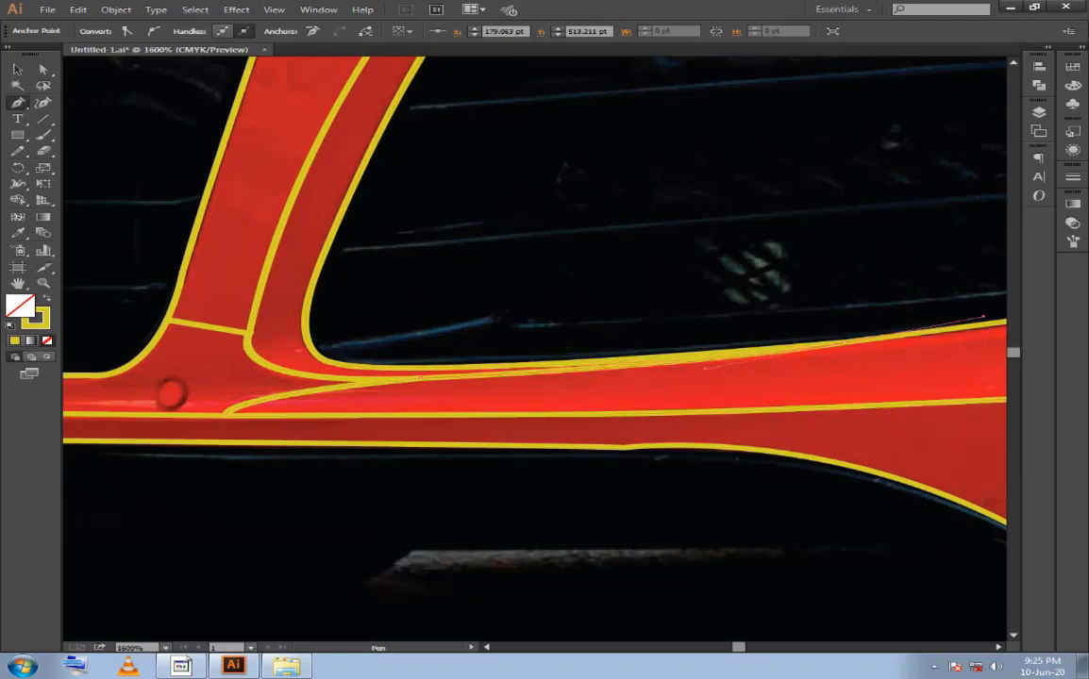
left_click(987, 319)
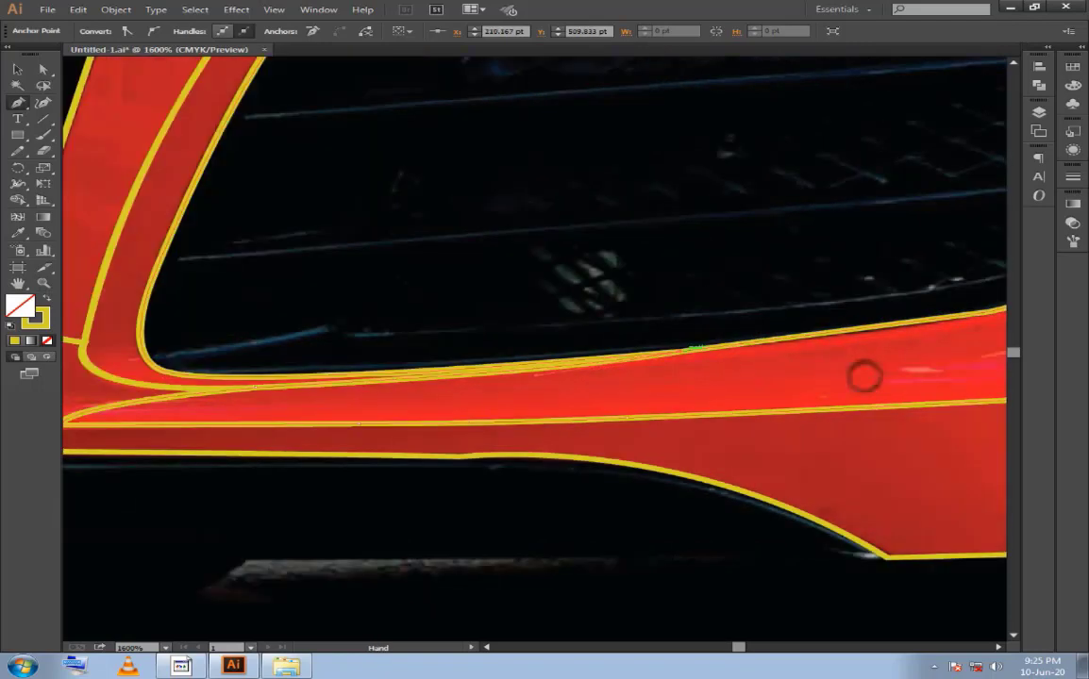
left_click_drag(863, 375, 581, 388)
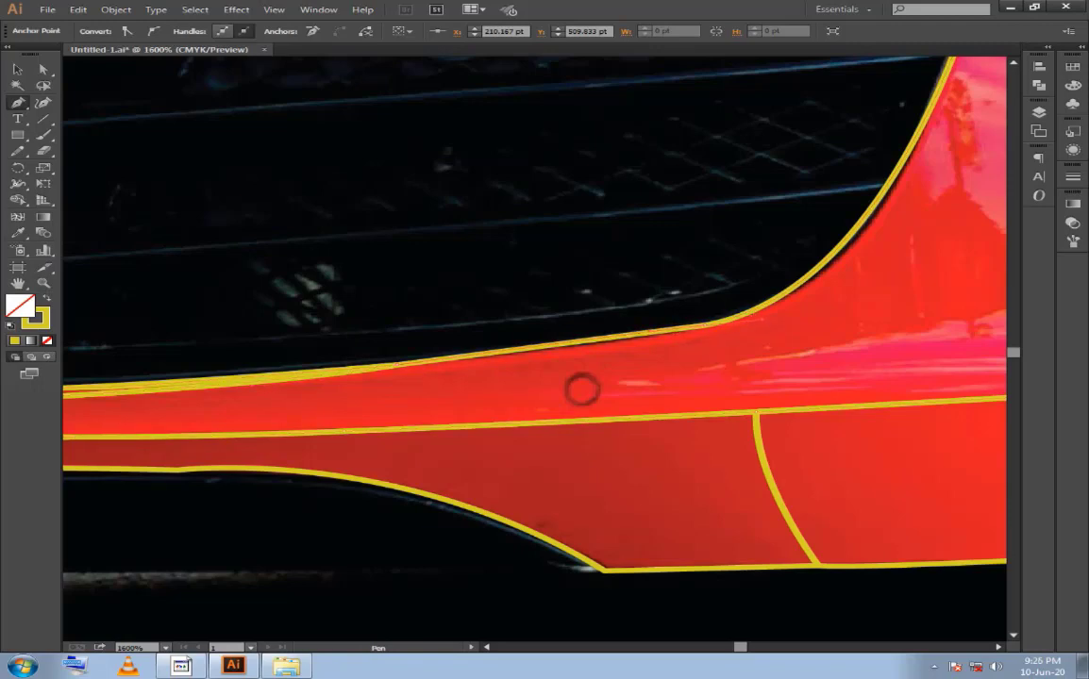
left_click(719, 323)
left_click_drag(768, 198, 660, 283)
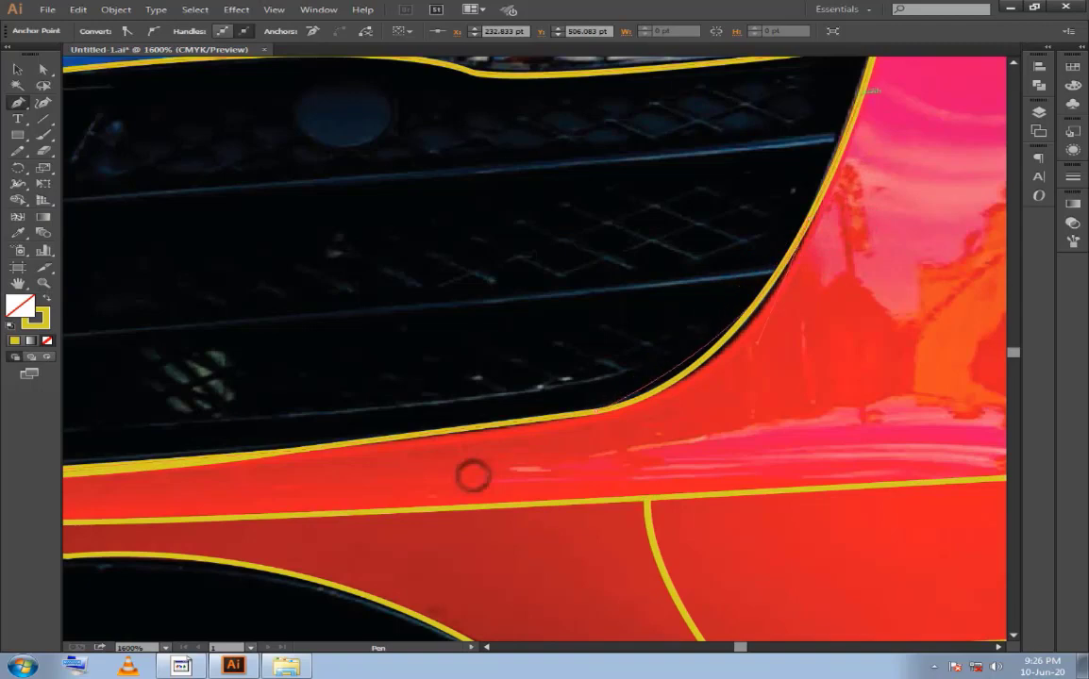
Extend the outline up the grille's side edge to a sharp anchor at the headlight's lower corner, then end the path.
scroll(534, 349, "up", 5)
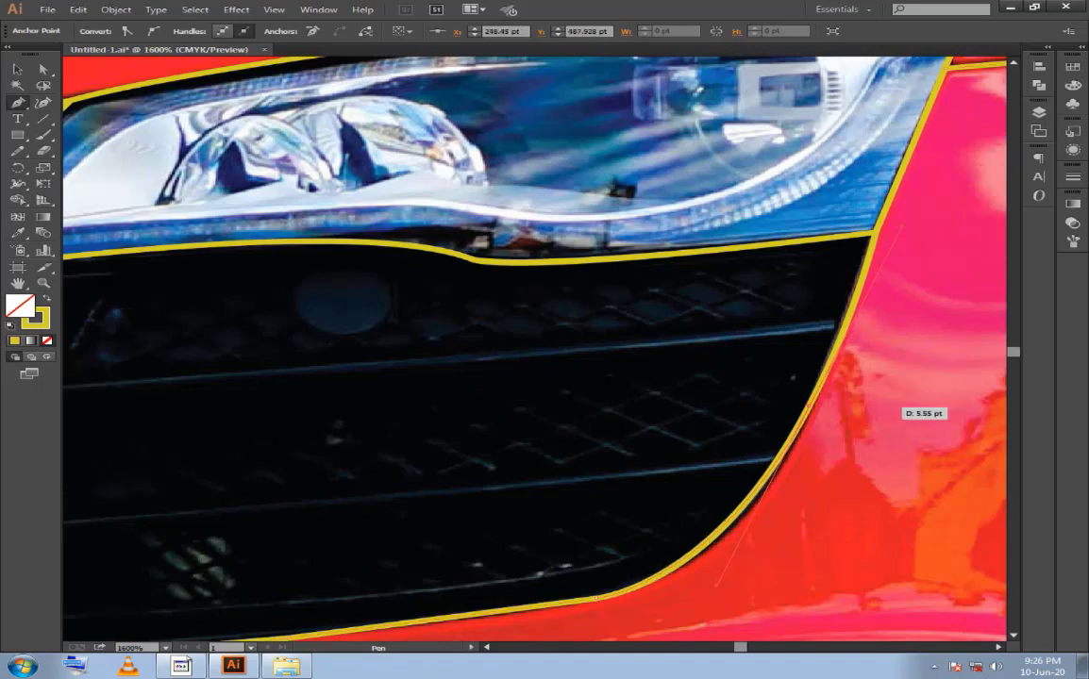
left_click(810, 403)
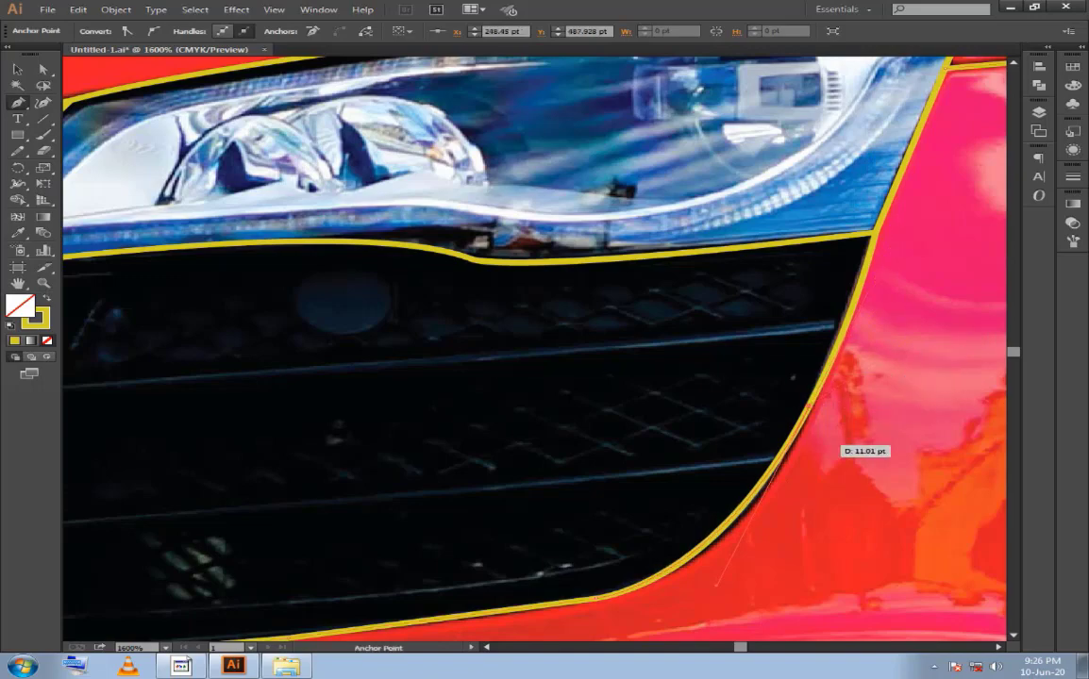
left_click_drag(810, 403, 630, 535)
left_click_drag(688, 367, 669, 375)
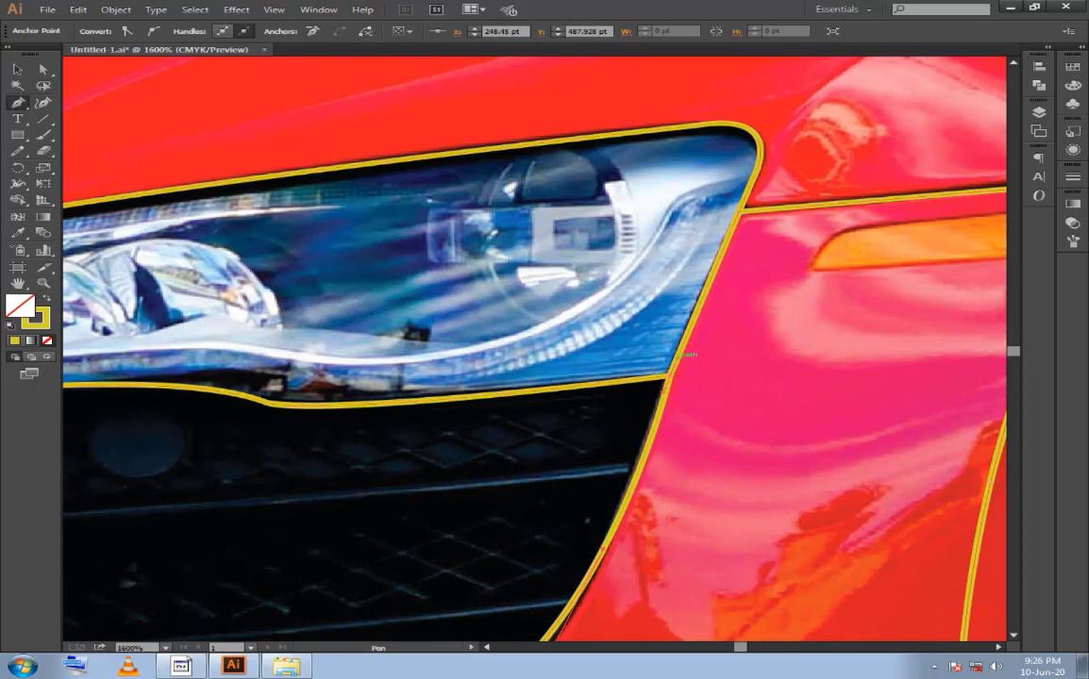
left_click(670, 375)
left_click(604, 548)
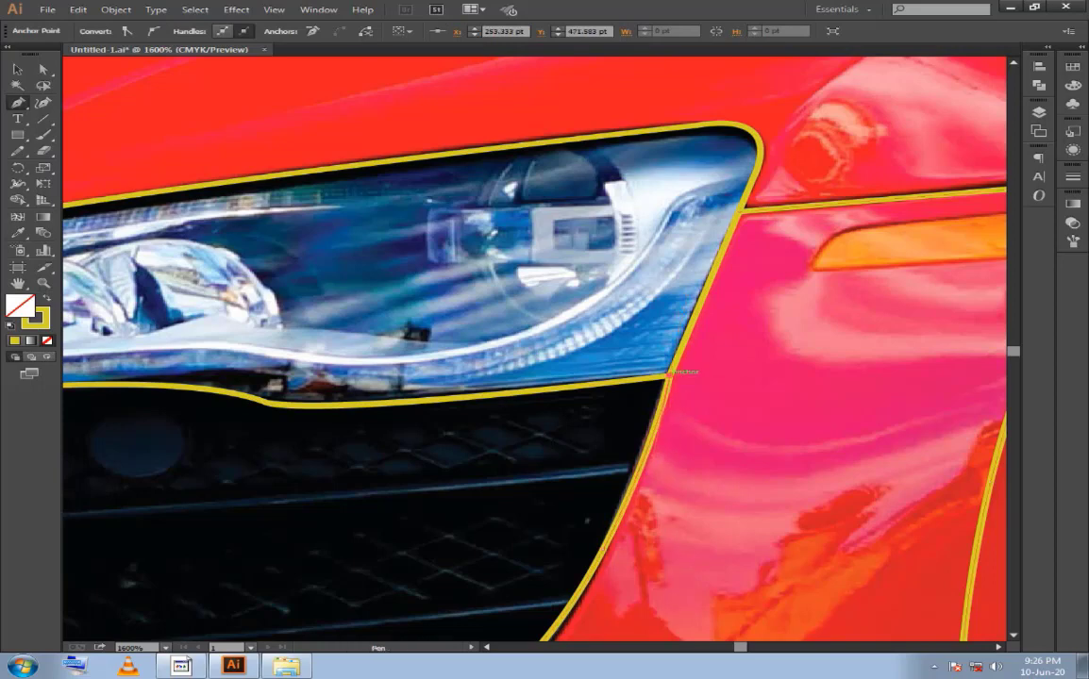
left_click_drag(670, 377, 628, 453)
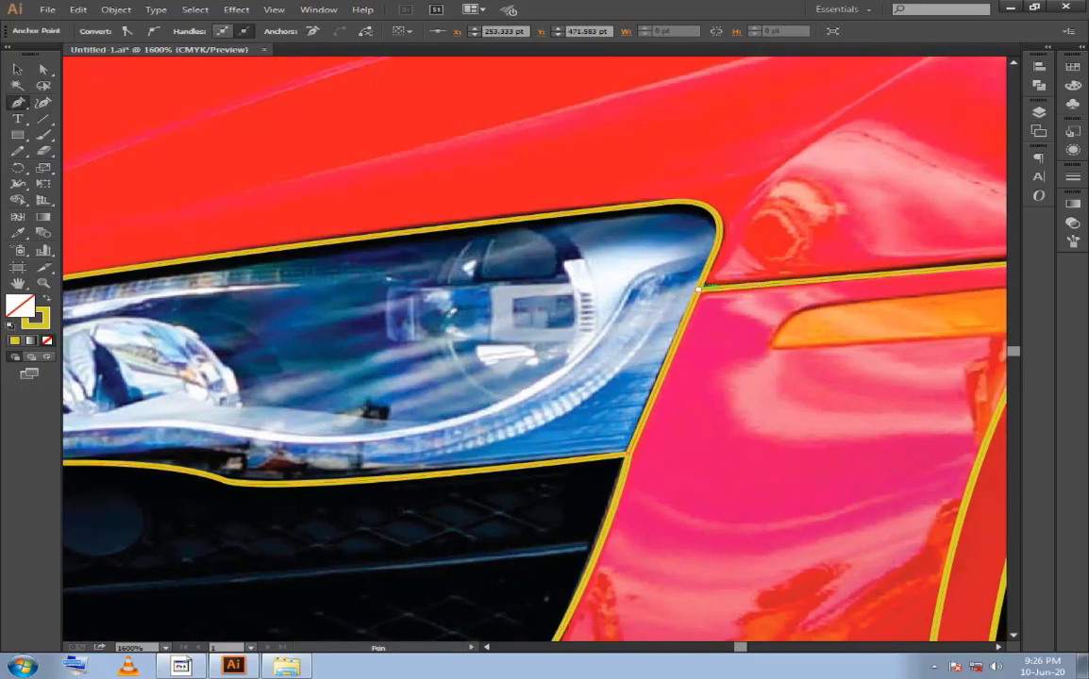
left_click_drag(533, 349, 451, 393)
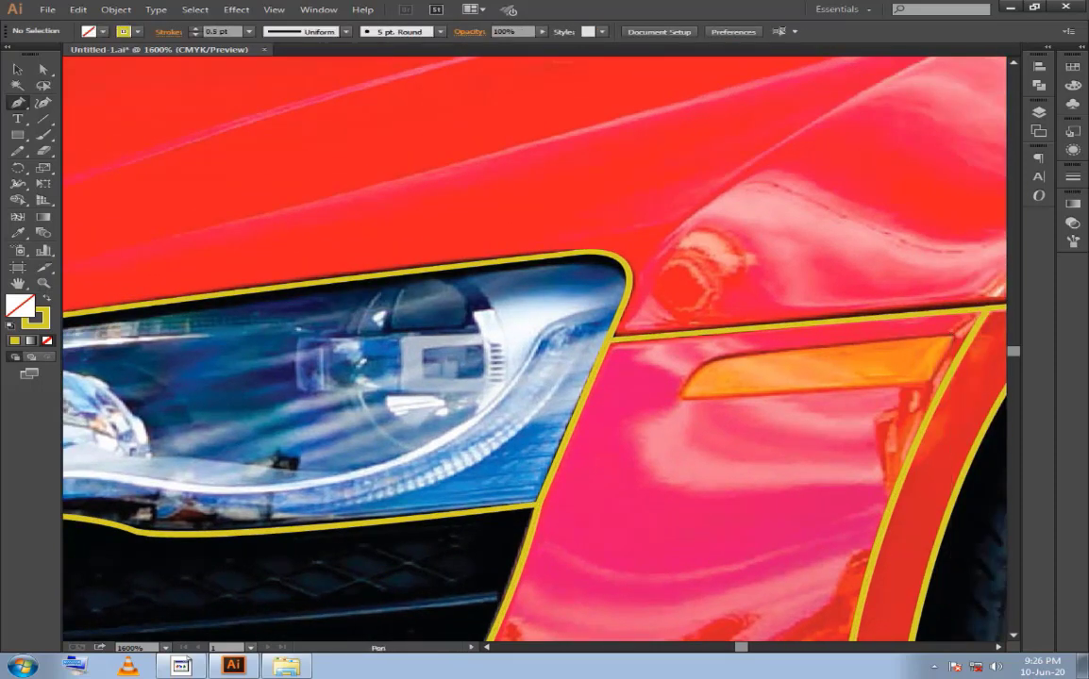
Trace around the orange side indicator lamp from its corner to its right tip and close the path.
left_click(950, 337)
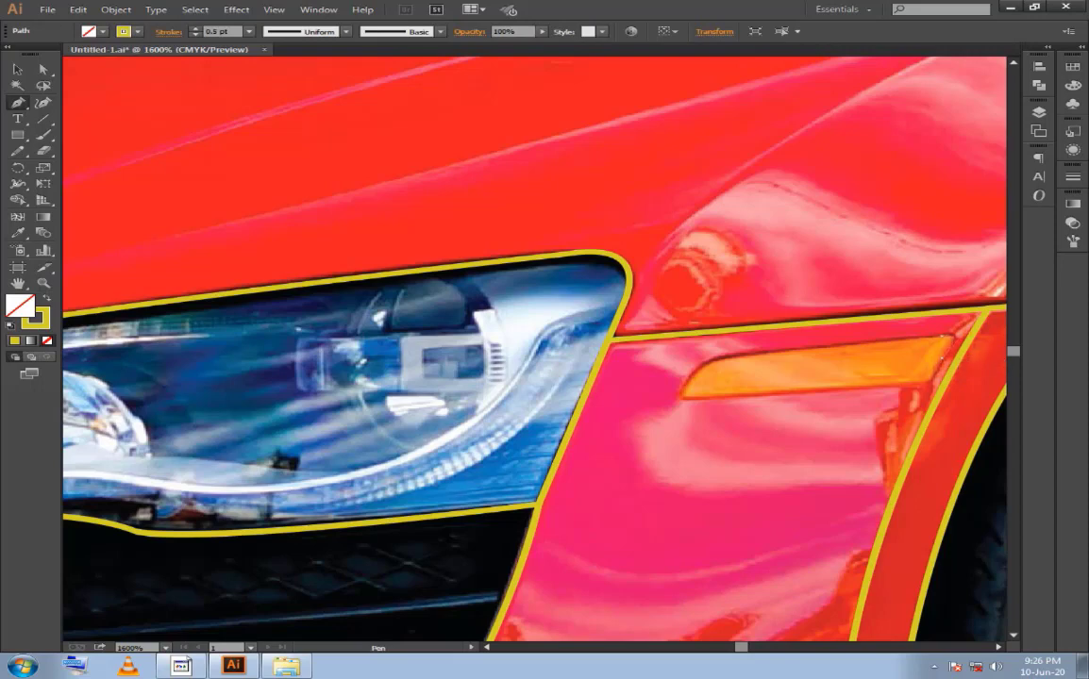
left_click(947, 343)
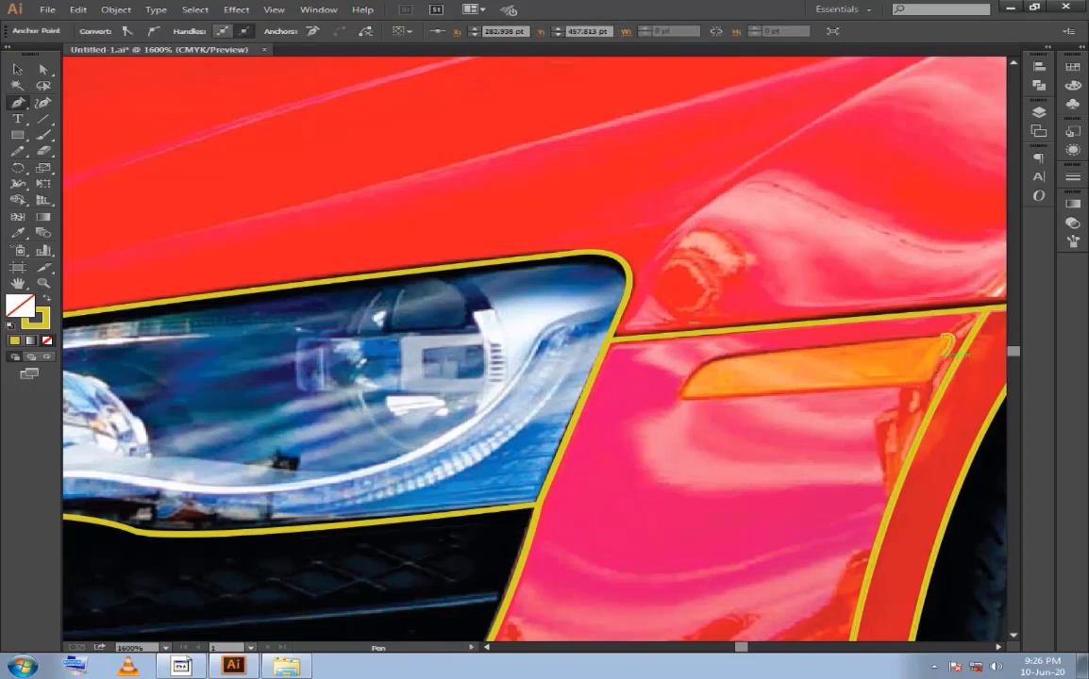
mouse_move(684, 404)
left_mouse_down()
mouse_move(765, 391)
mouse_move(732, 413)
left_mouse_up()
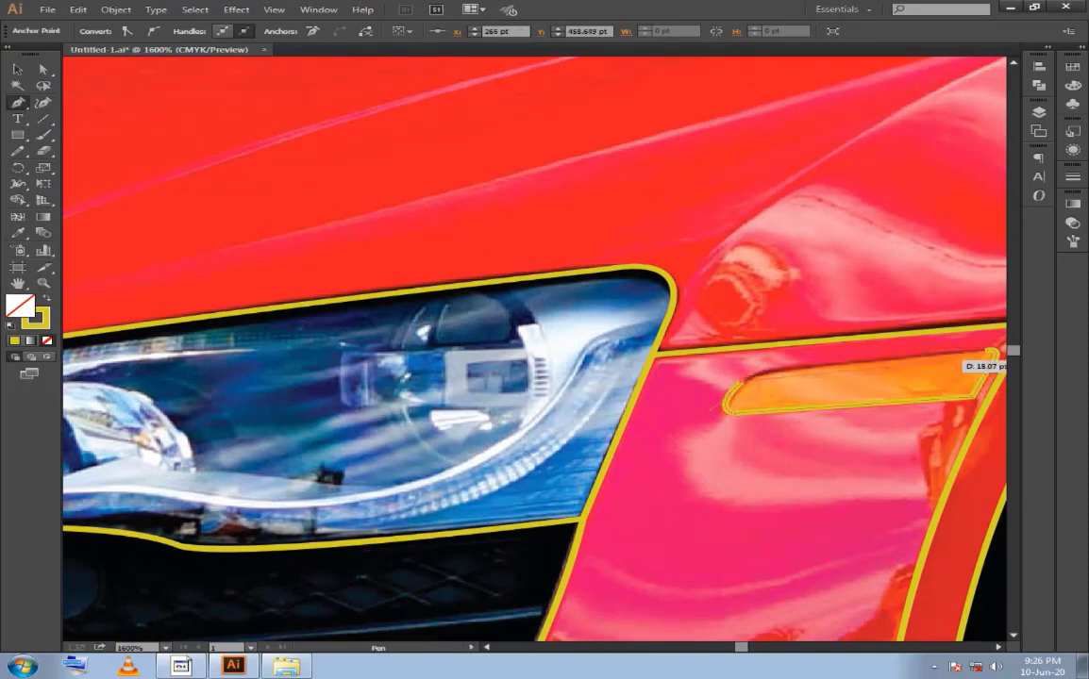
left_click_drag(967, 357, 891, 366)
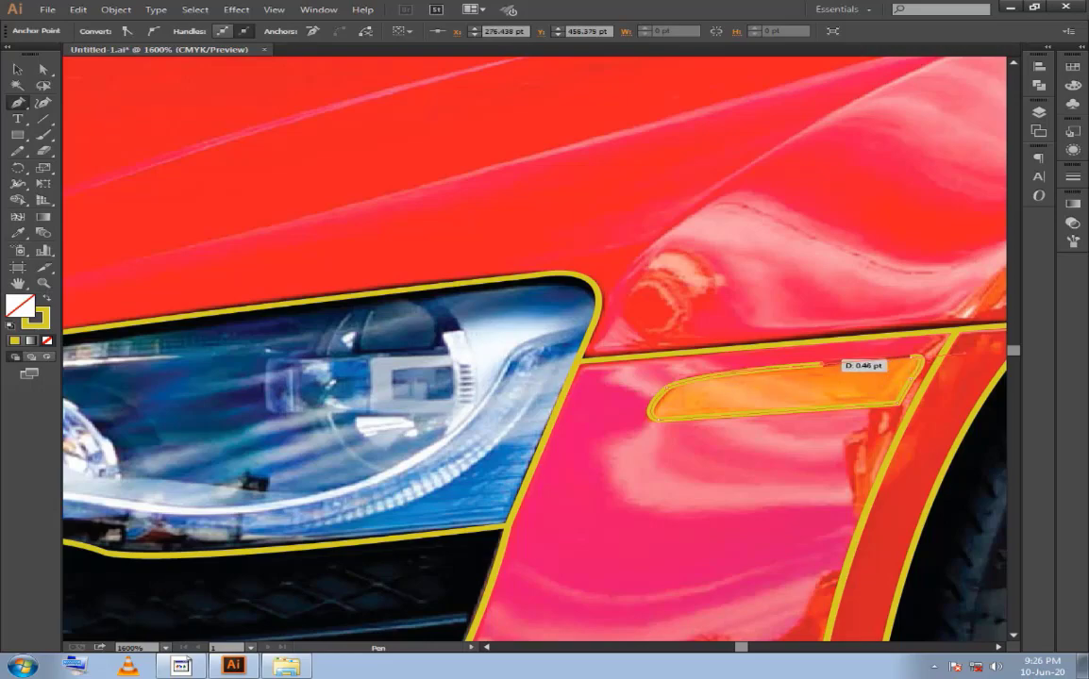
left_click(916, 359)
left_click(651, 412)
key("ctrl+shift+a")
key("ctrl+minus")
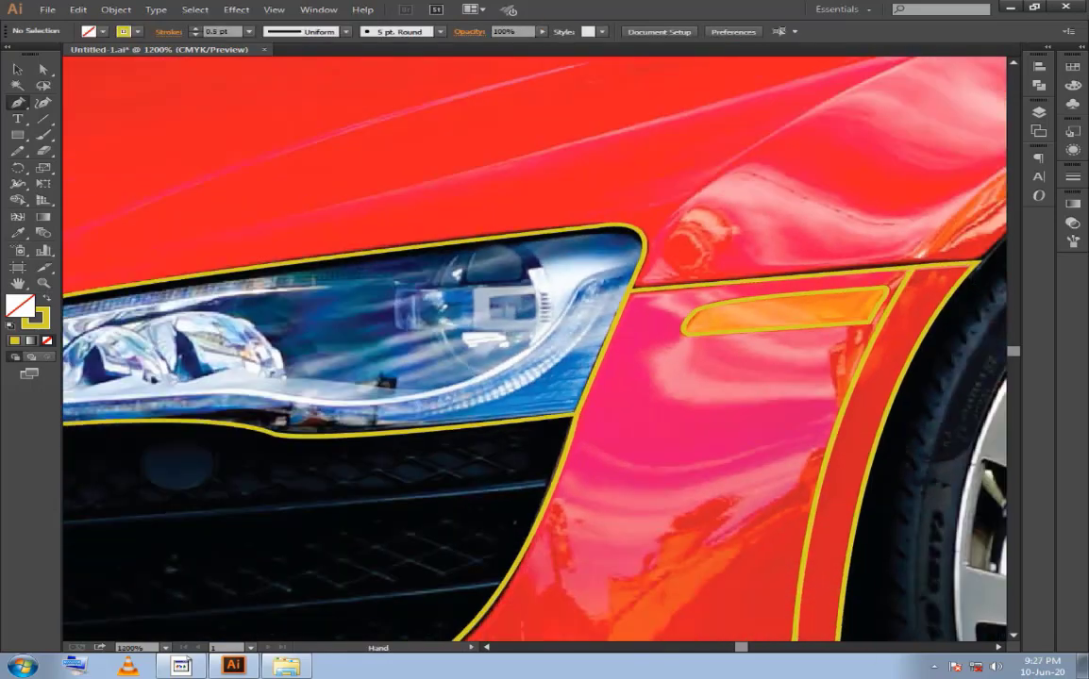
Move the view over the hood and windshield to the front wheel and V10 badge, then save Untitled-1.ai.
scroll(285, 607, "down", 3)
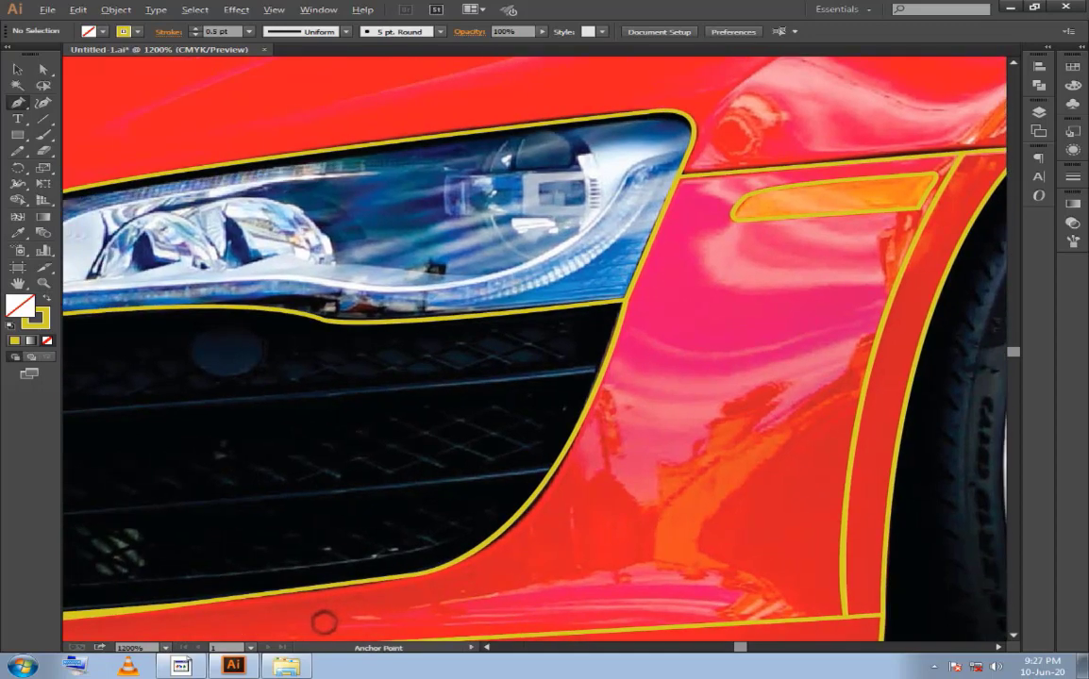
key("ctrl+minus")
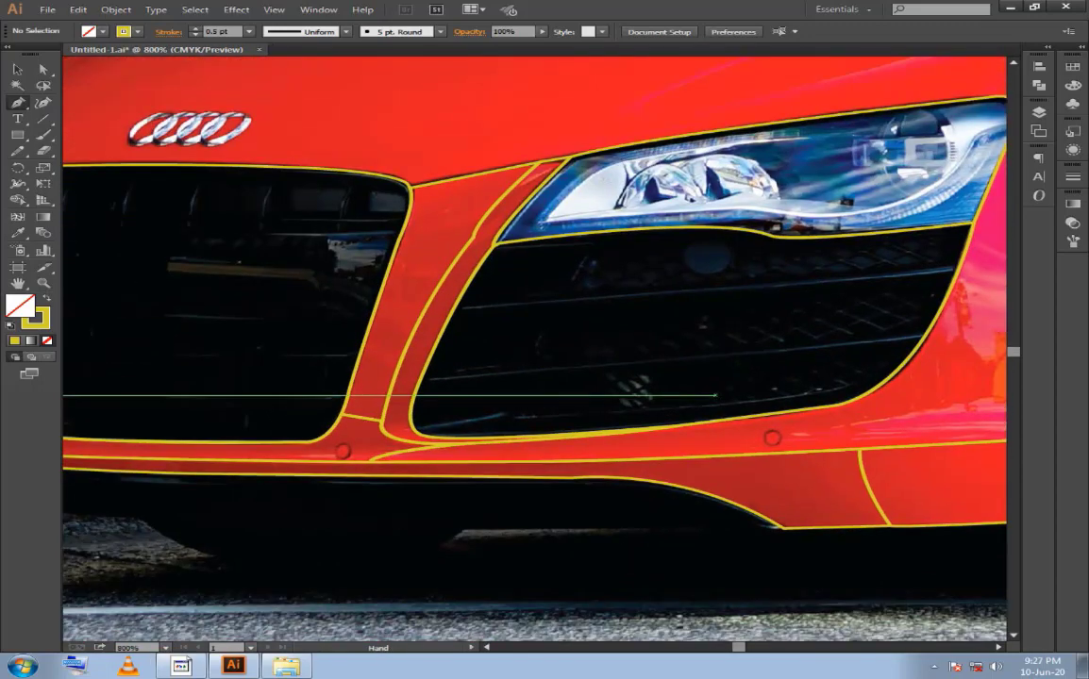
left_click_drag(283, 330, 678, 413)
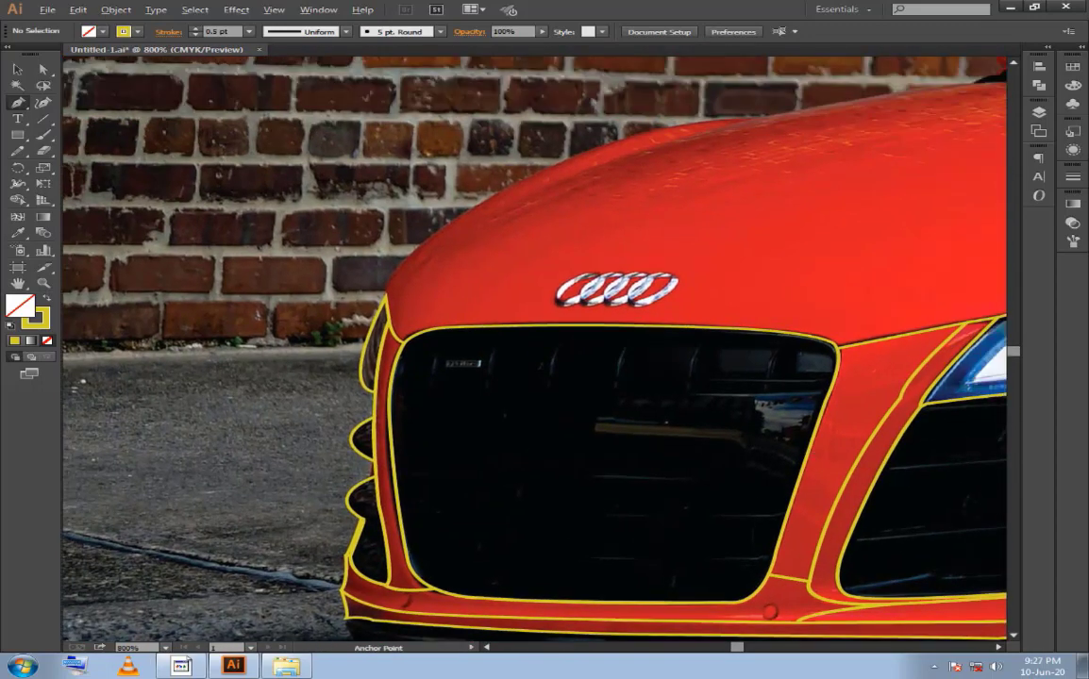
key("ctrl+plus")
key("ctrl+plus")
left_click_drag(567, 283, 595, 486)
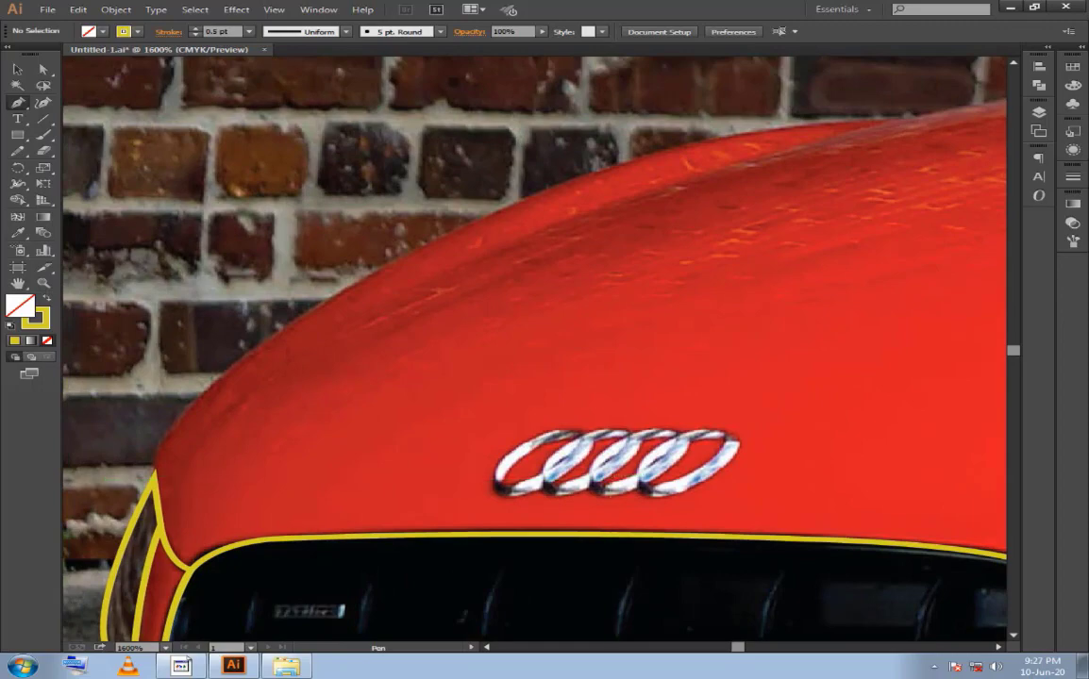
left_click_drag(661, 377, 371, 421)
key("ctrl+minus")
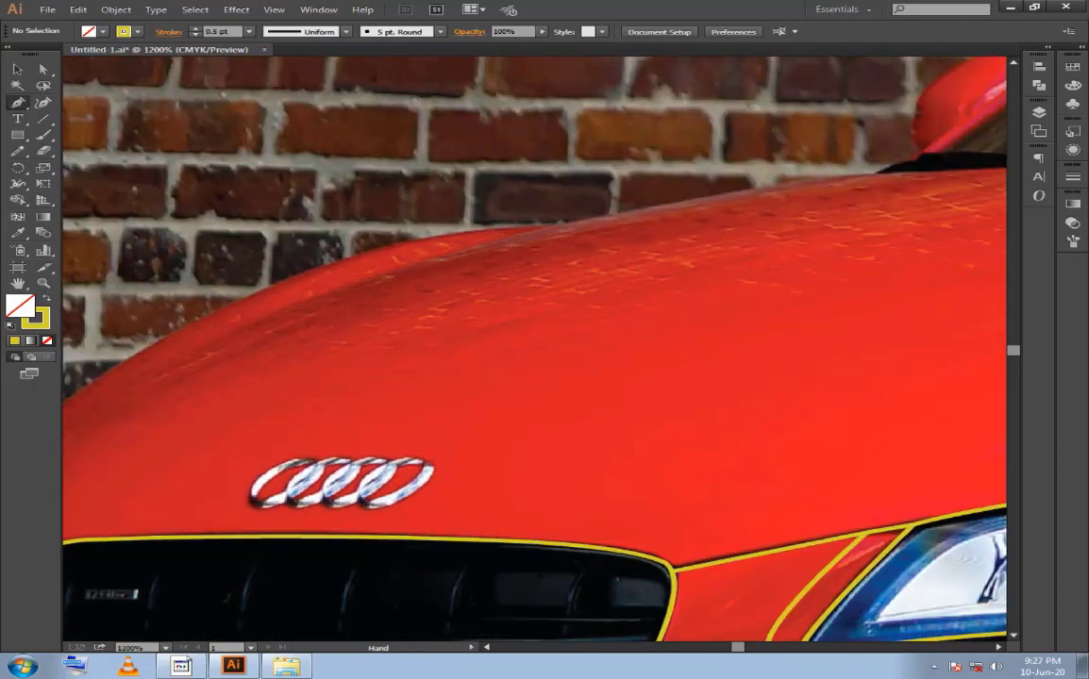
left_click_drag(566, 378, 460, 484)
key("ctrl+minus")
left_click_drag(661, 377, 472, 380)
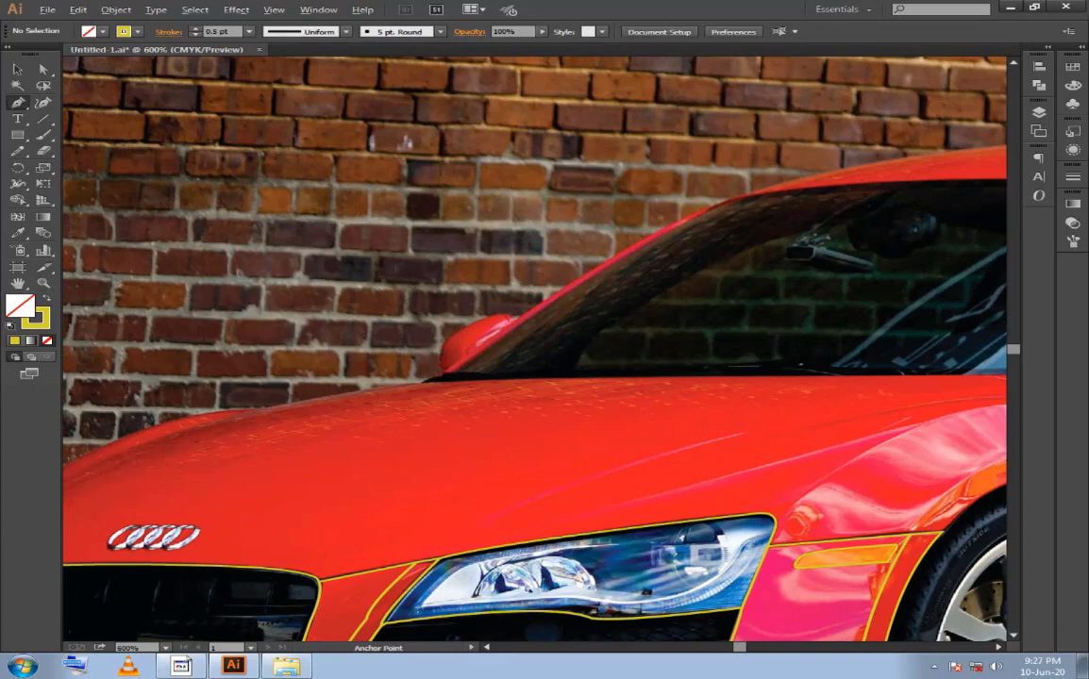
key("ctrl+plus")
left_click_drag(660, 378, 133, 297)
mouse_move(566, 377)
left_mouse_down()
mouse_move(606, 364)
mouse_move(595, 370)
left_mouse_up()
key("ctrl+plus")
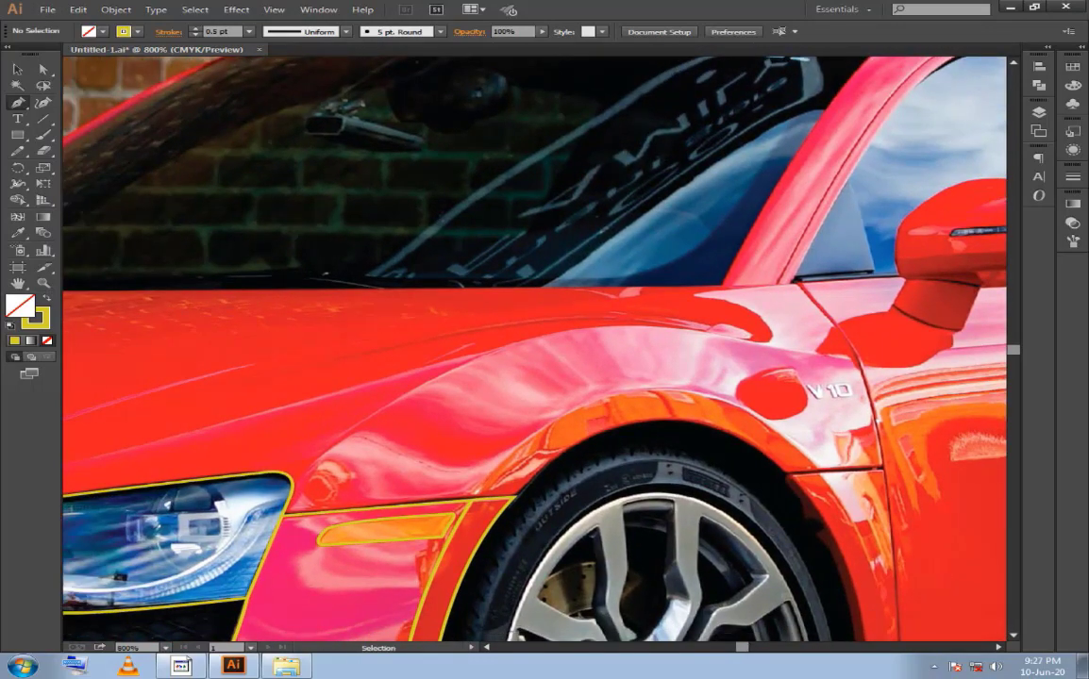
key("ctrl+s")
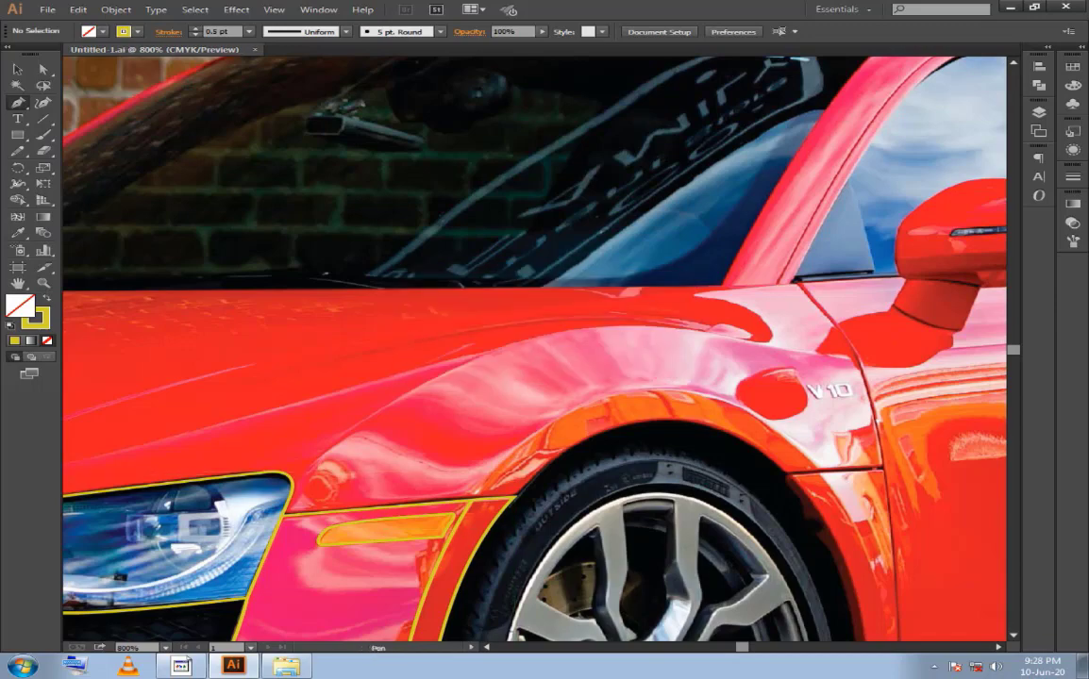
Abandon the first wheel-arch attempt and add a new empty Layer 3.
left_click_drag(629, 461, 802, 431)
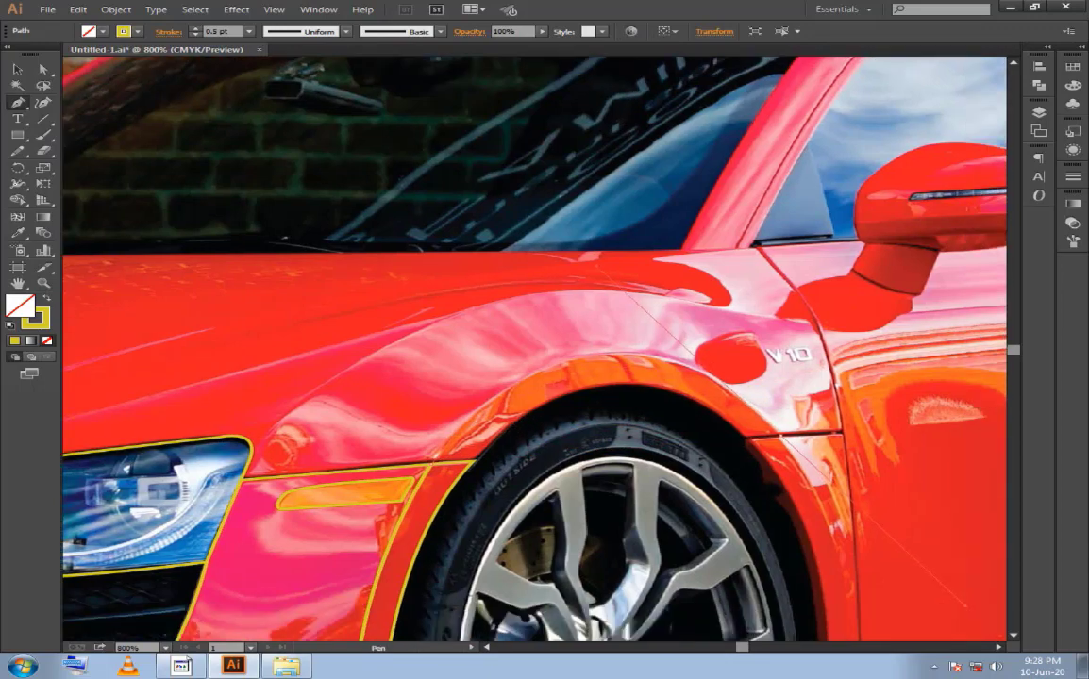
left_click_drag(850, 472, 604, 340)
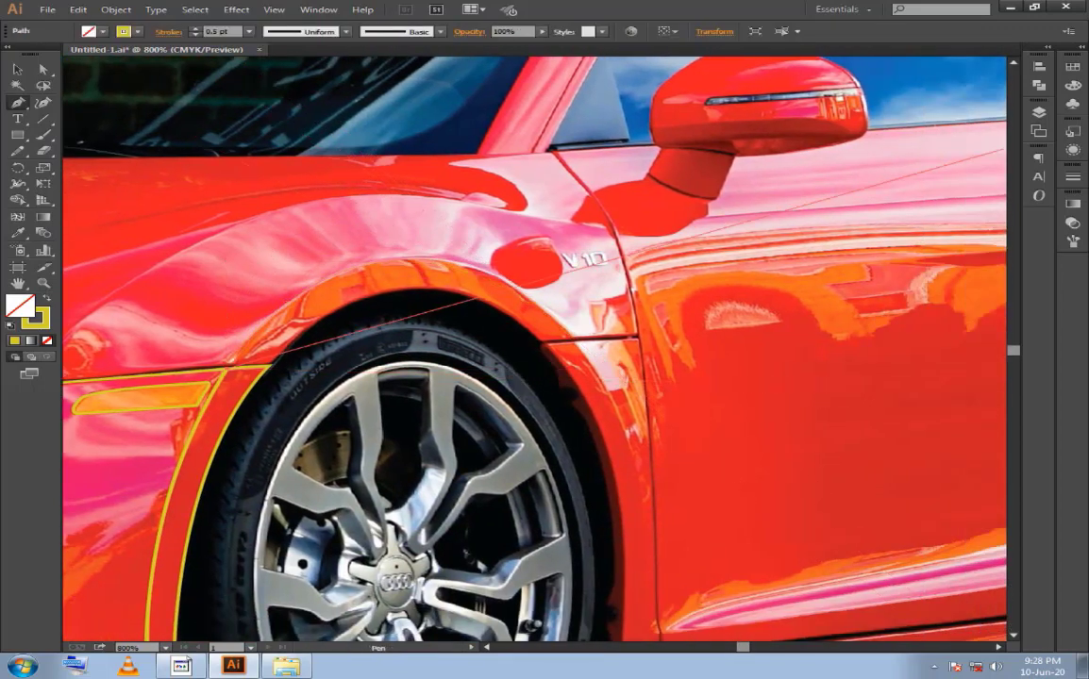
key("ctrl+shift+a")
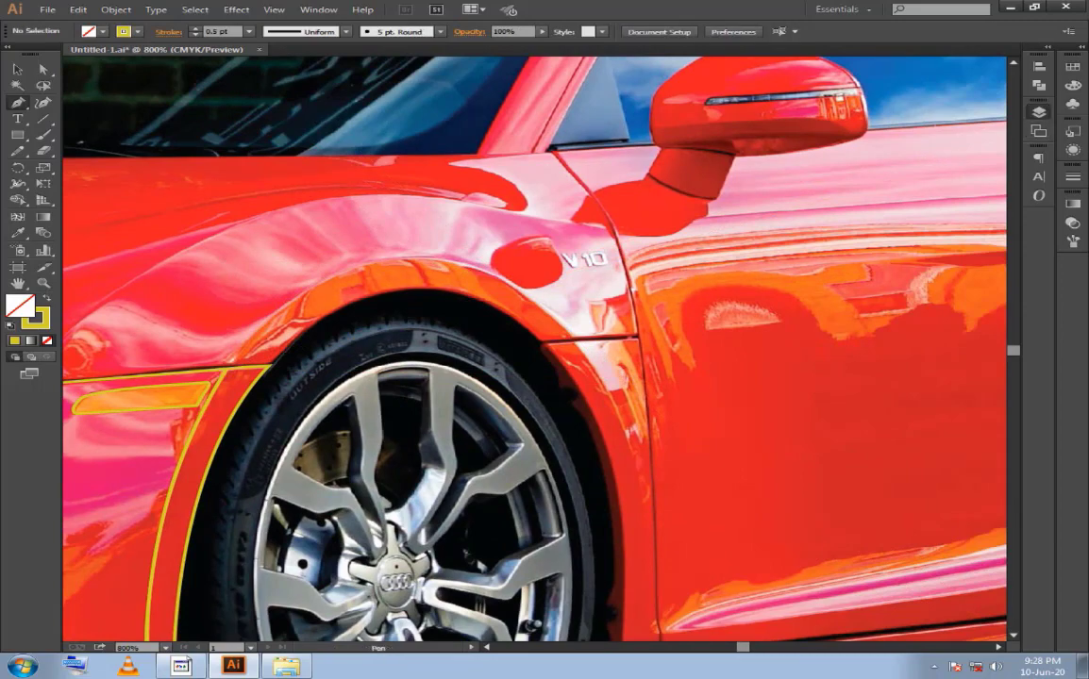
left_click(1039, 111)
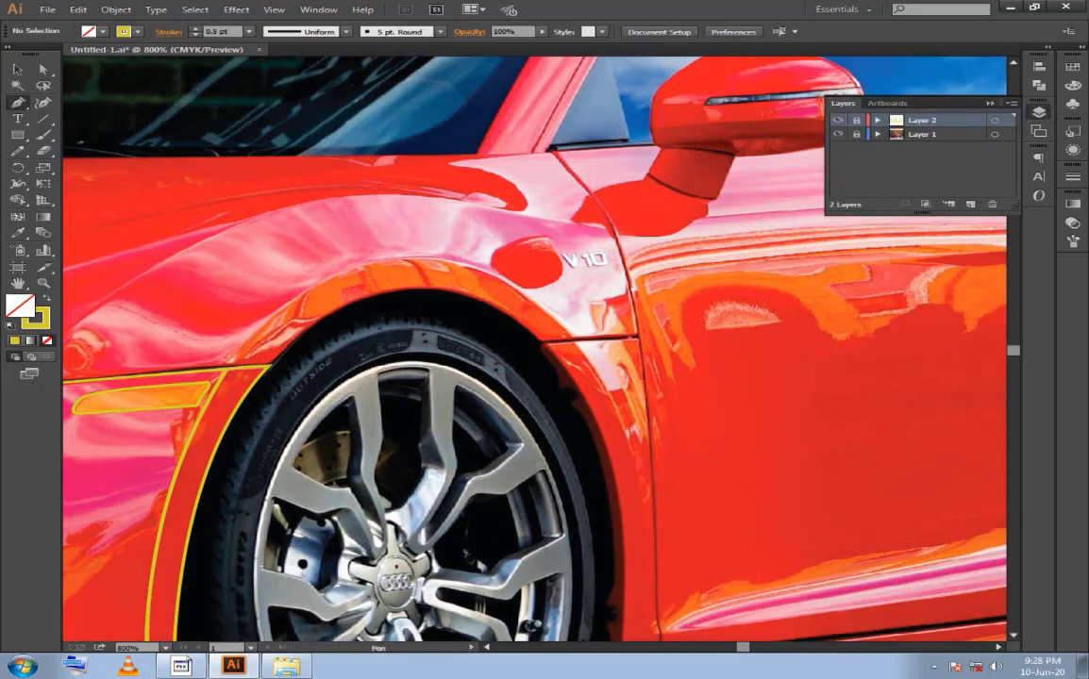
key("ctrl+l")
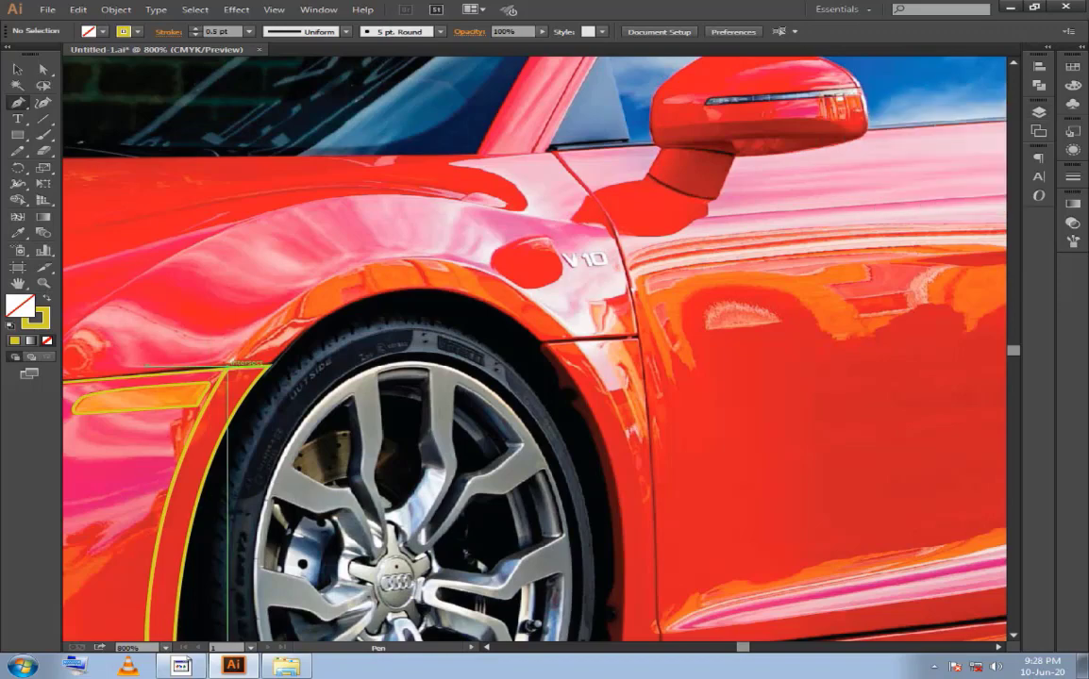
left_click(227, 365)
key("ctrl+shift+a")
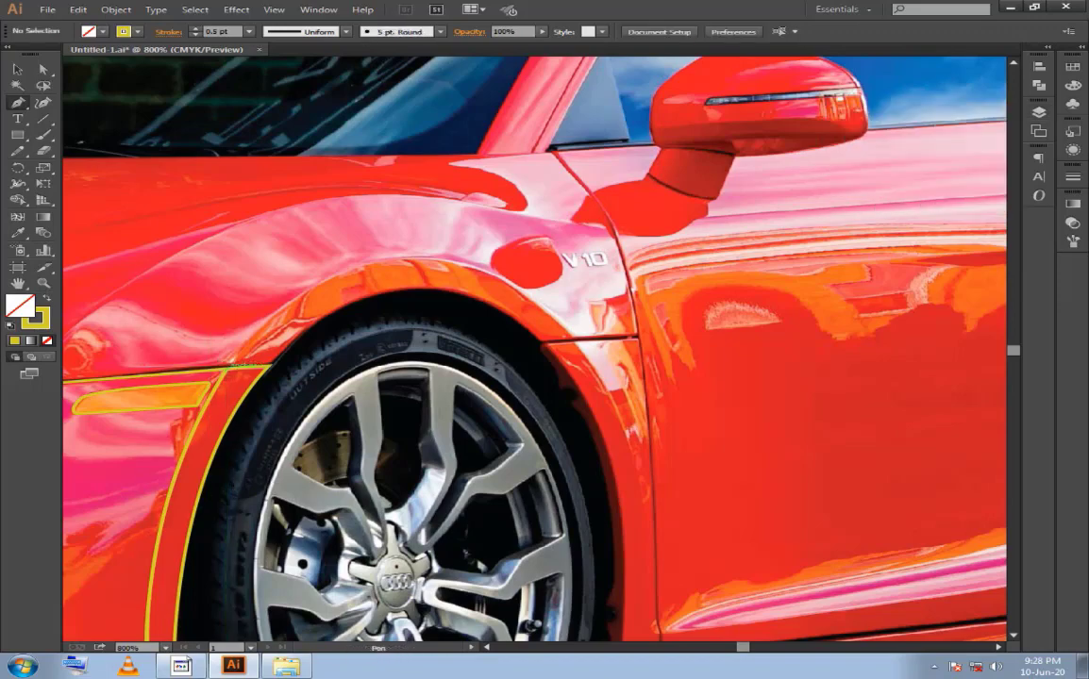
Trace the wheel arch trim as a curve over the top of the tyre and end the path.
mouse_move(233, 368)
left_mouse_down()
mouse_move(656, 328)
mouse_move(826, 533)
mouse_move(849, 536)
left_mouse_up()
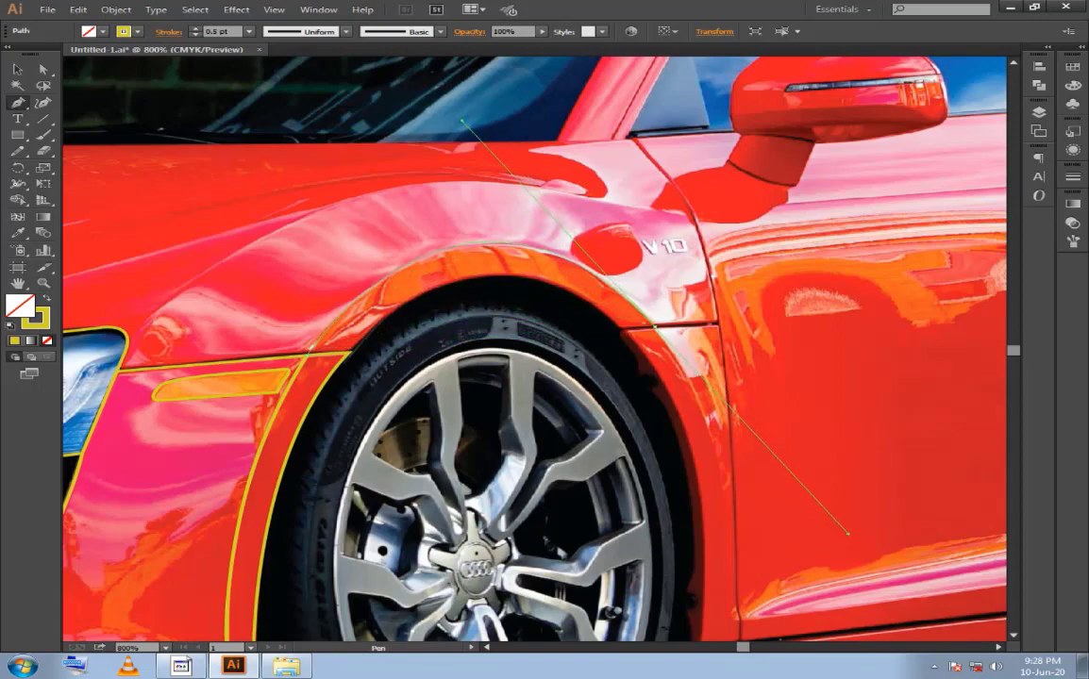
left_click(655, 328)
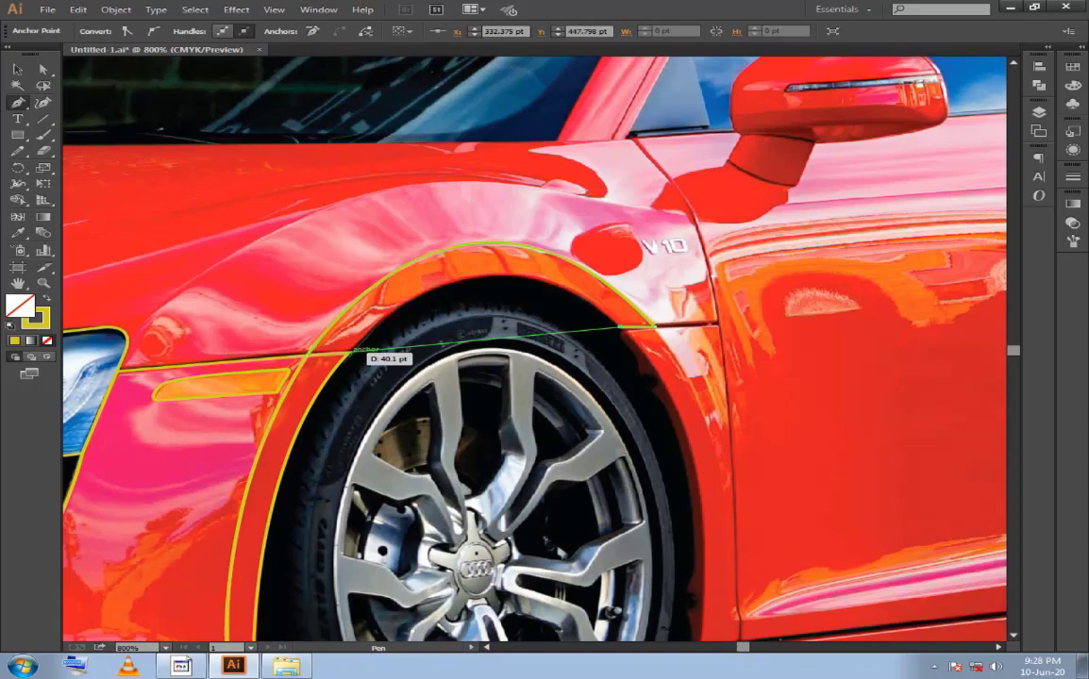
left_click_drag(351, 351, 196, 511)
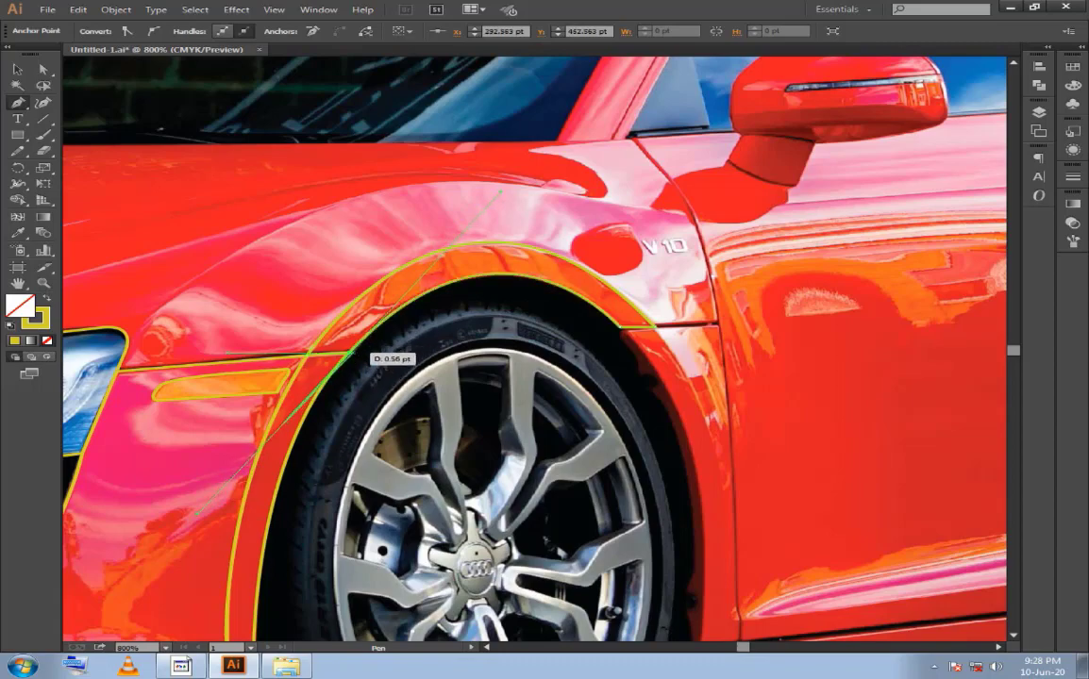
left_click(347, 351)
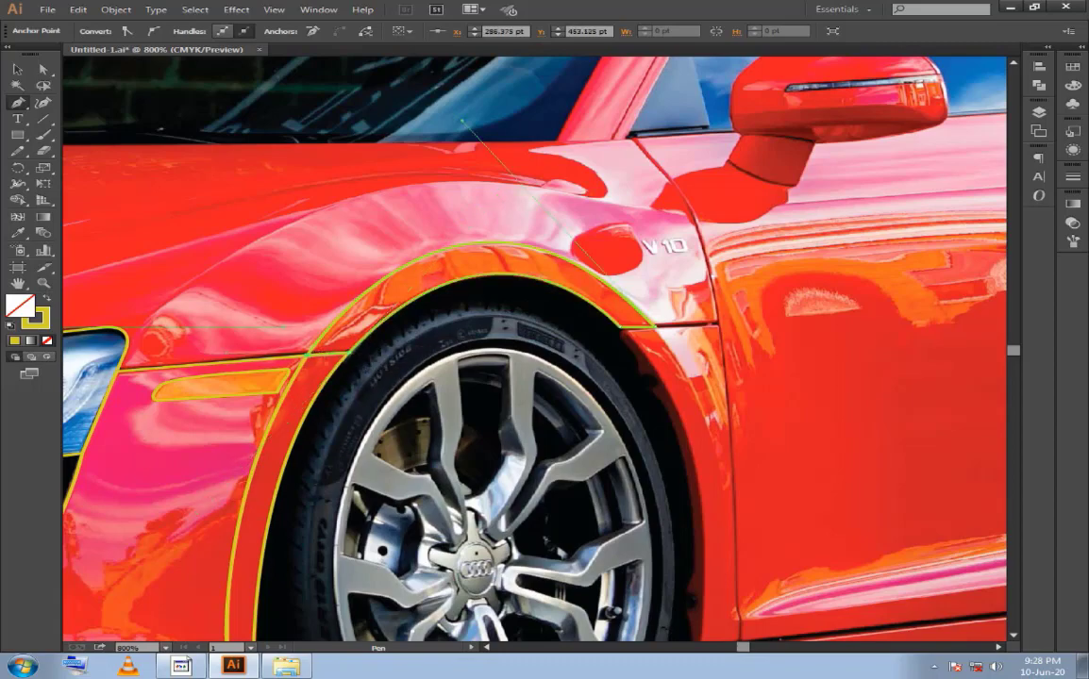
left_click(463, 121, "ctrl")
left_click_drag(462, 121, 504, 134)
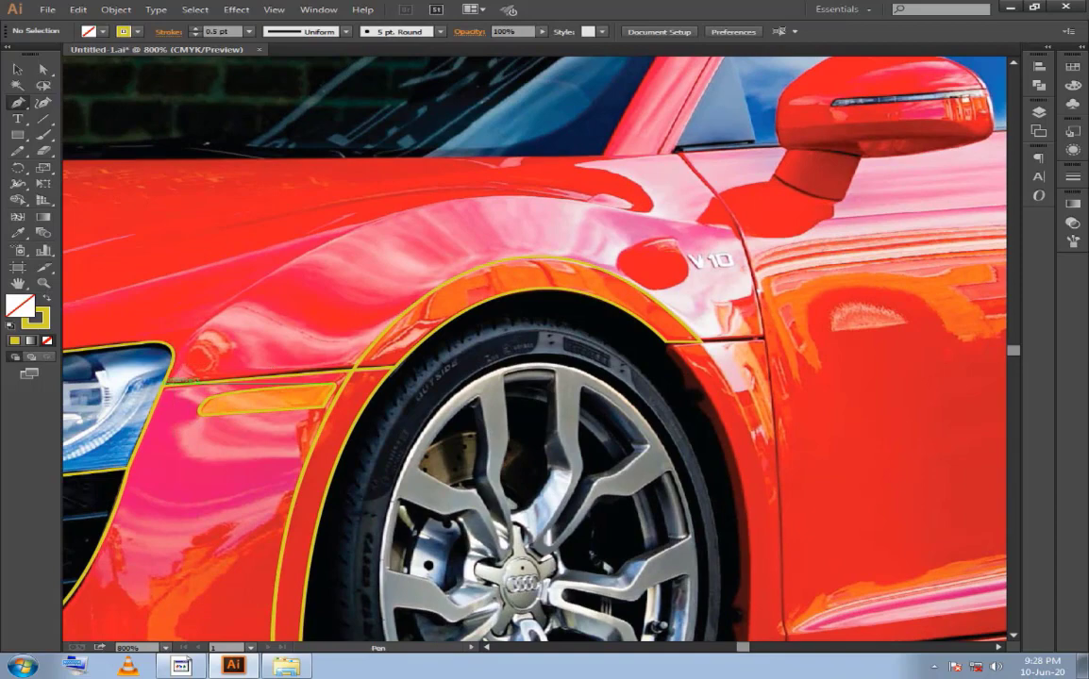
scroll(154, 387, "up", 3)
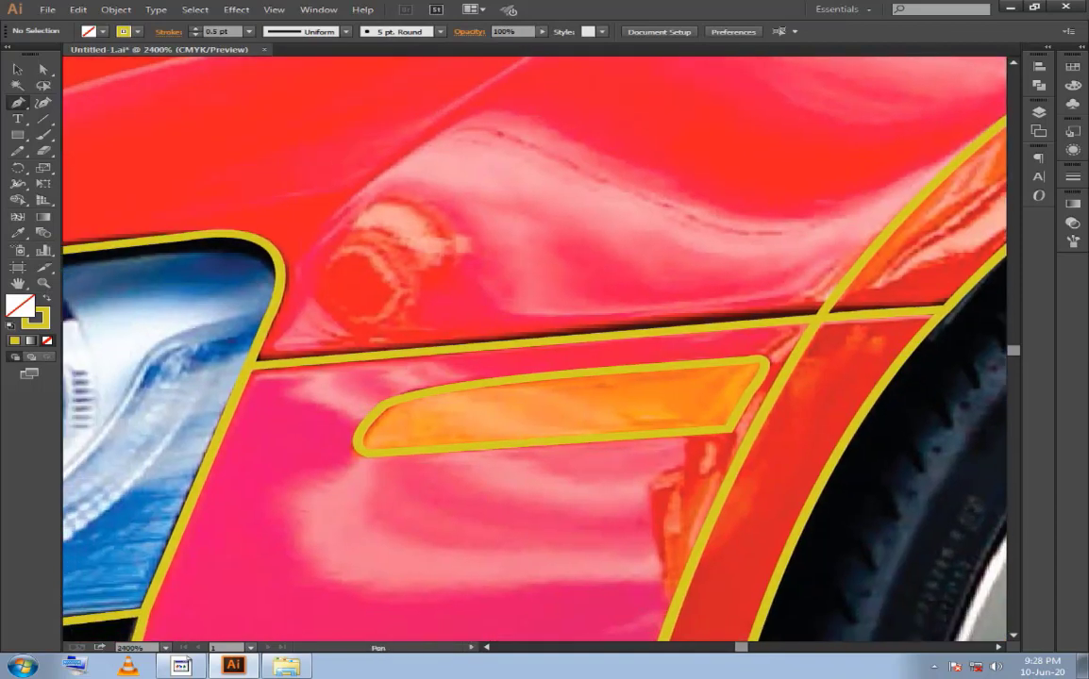
Start the fender outline at the headlight corner and curve it along the fender's top.
left_click_drag(253, 360, 280, 248)
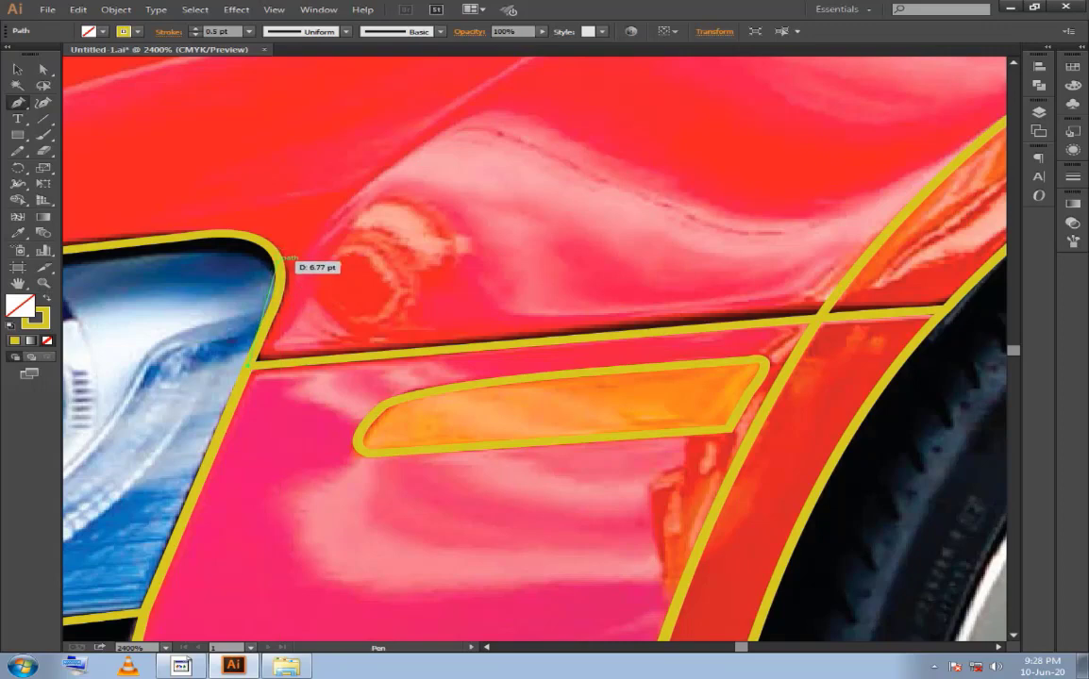
mouse_move(281, 249)
left_mouse_down()
mouse_move(272, 238)
mouse_move(337, 259)
left_mouse_up()
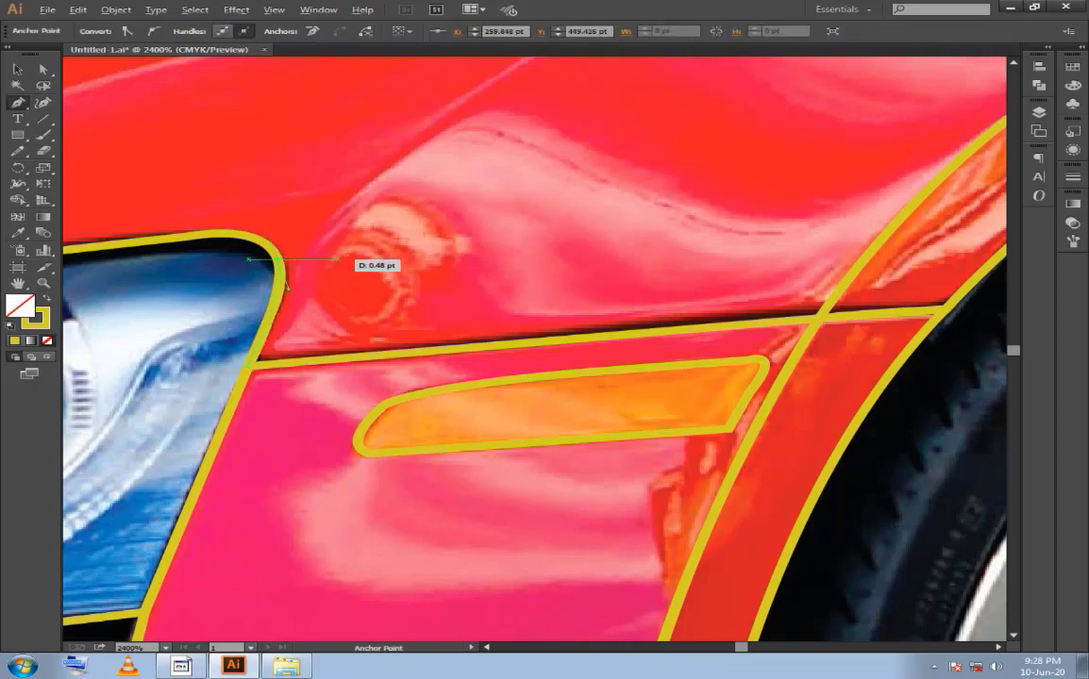
key("ctrl+minus")
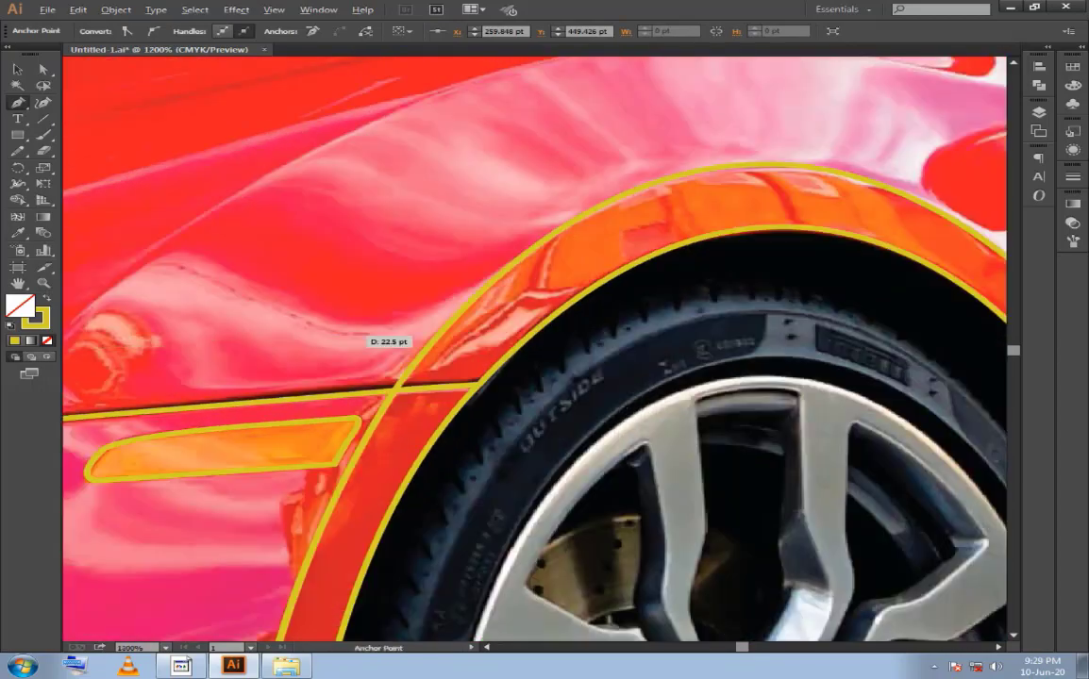
mouse_move(515, 500)
left_mouse_down()
mouse_move(354, 603)
mouse_move(372, 358)
mouse_move(420, 295)
mouse_move(651, 290)
mouse_move(616, 309)
mouse_move(648, 300)
left_mouse_up()
key("ctrl+minus")
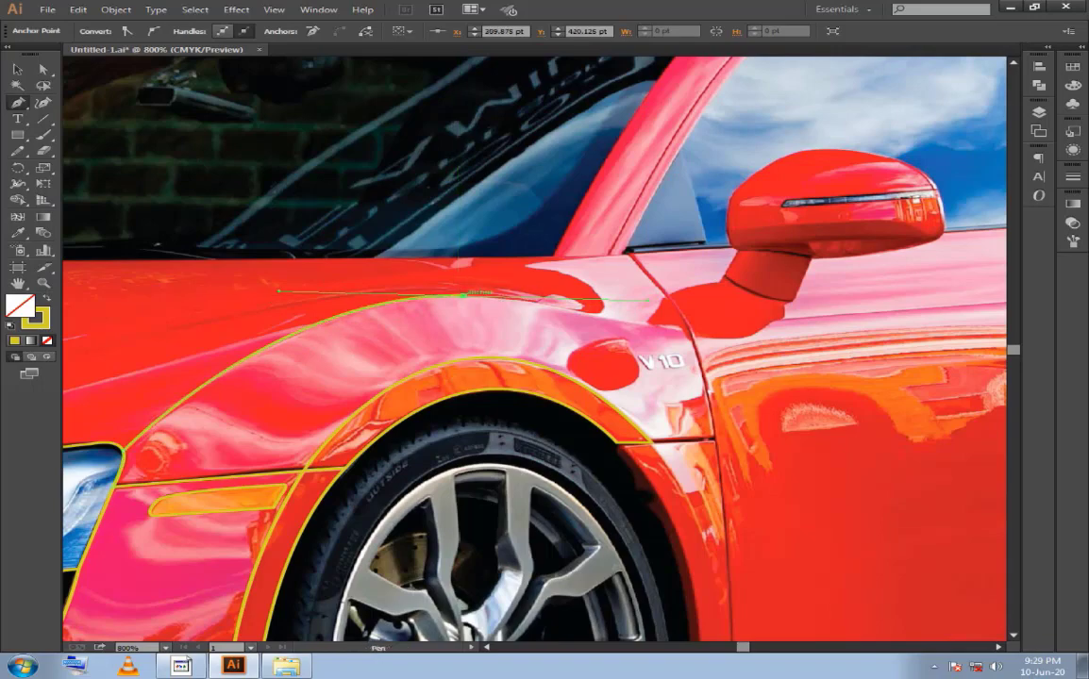
left_click_drag(648, 300, 686, 330)
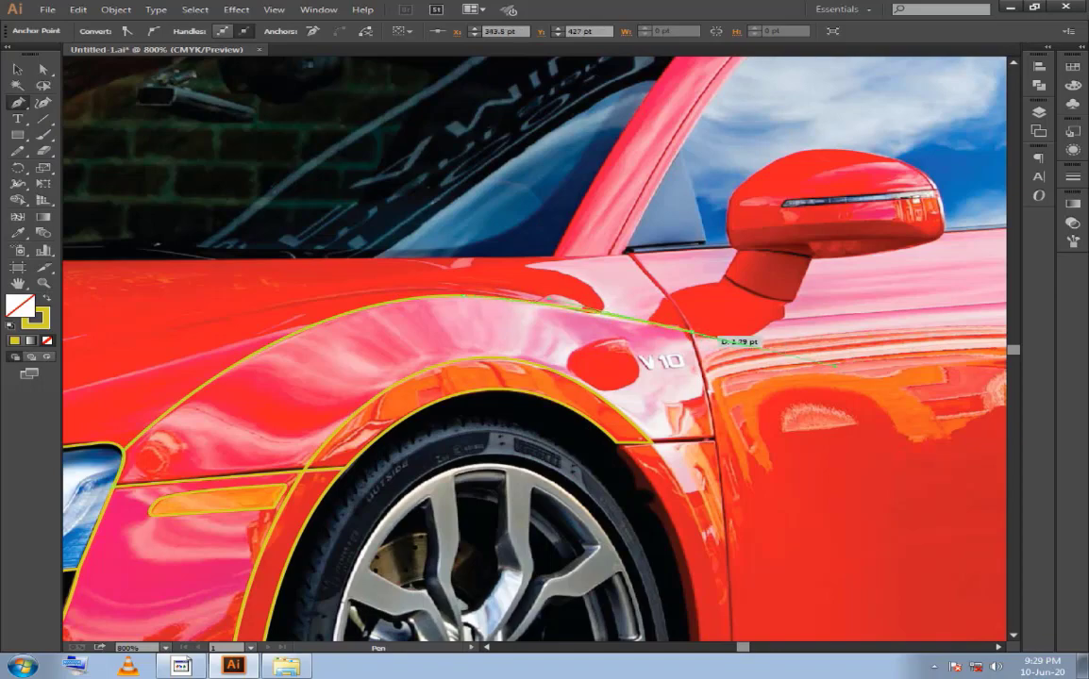
Anchor at the door edge below the V10 badge, then run the fender's lower edge back toward the headlight.
mouse_move(714, 440)
left_mouse_down()
mouse_move(724, 447)
mouse_move(709, 438)
left_mouse_up()
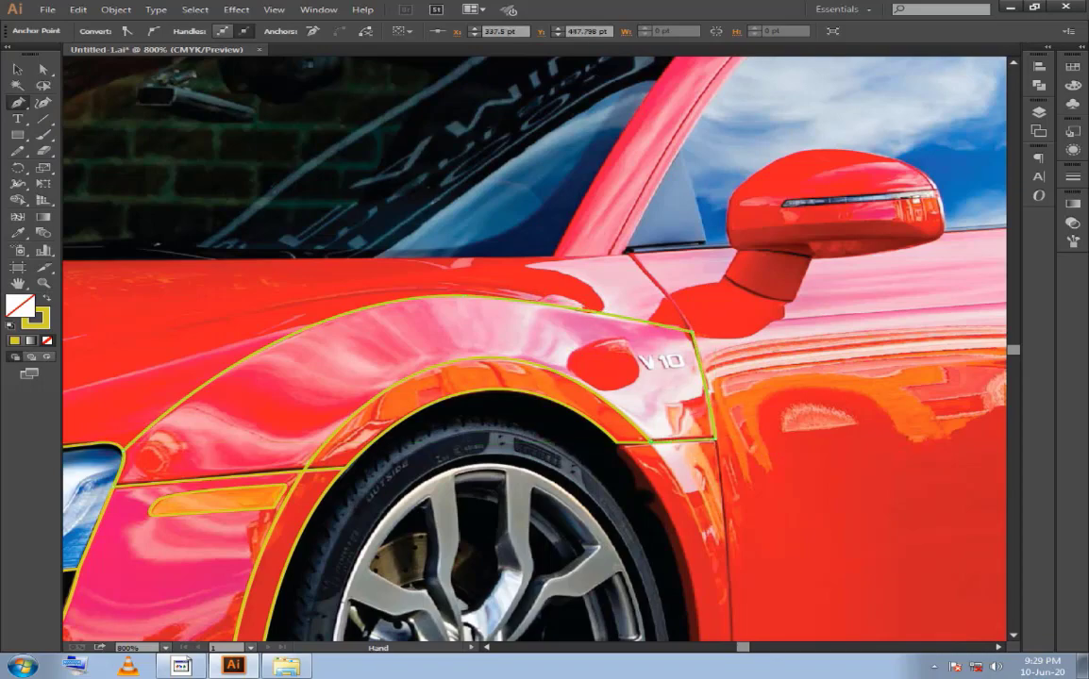
left_click_drag(566, 377, 578, 316)
mouse_move(316, 401)
left_mouse_down()
mouse_move(248, 493)
mouse_move(123, 609)
mouse_move(140, 542)
mouse_move(129, 541)
left_mouse_up()
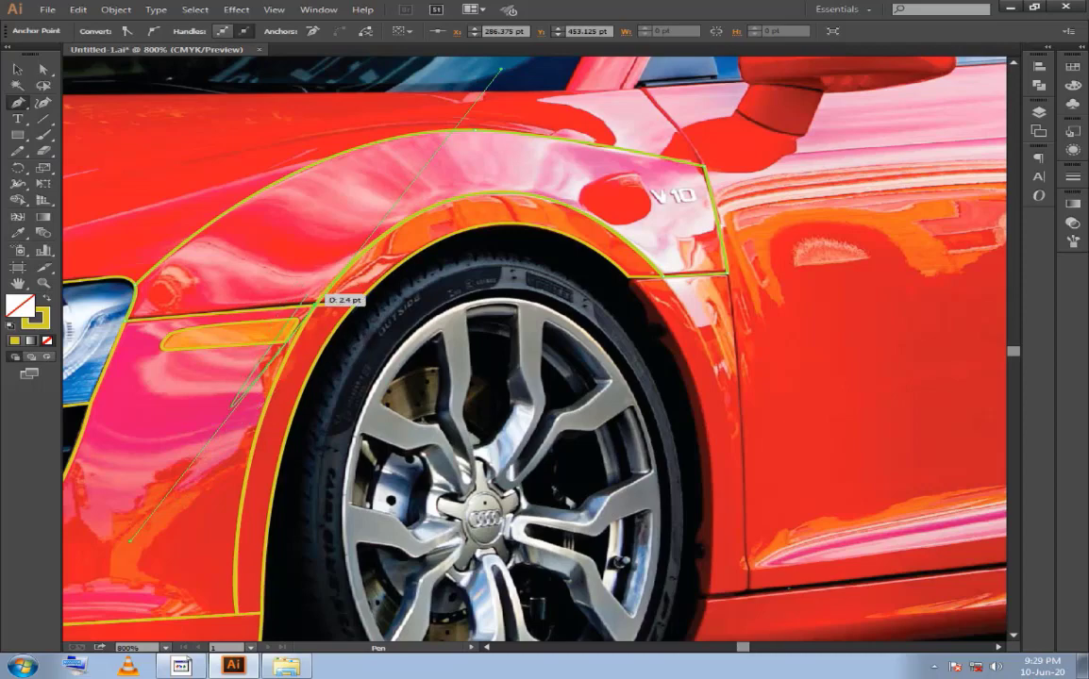
left_click(314, 305)
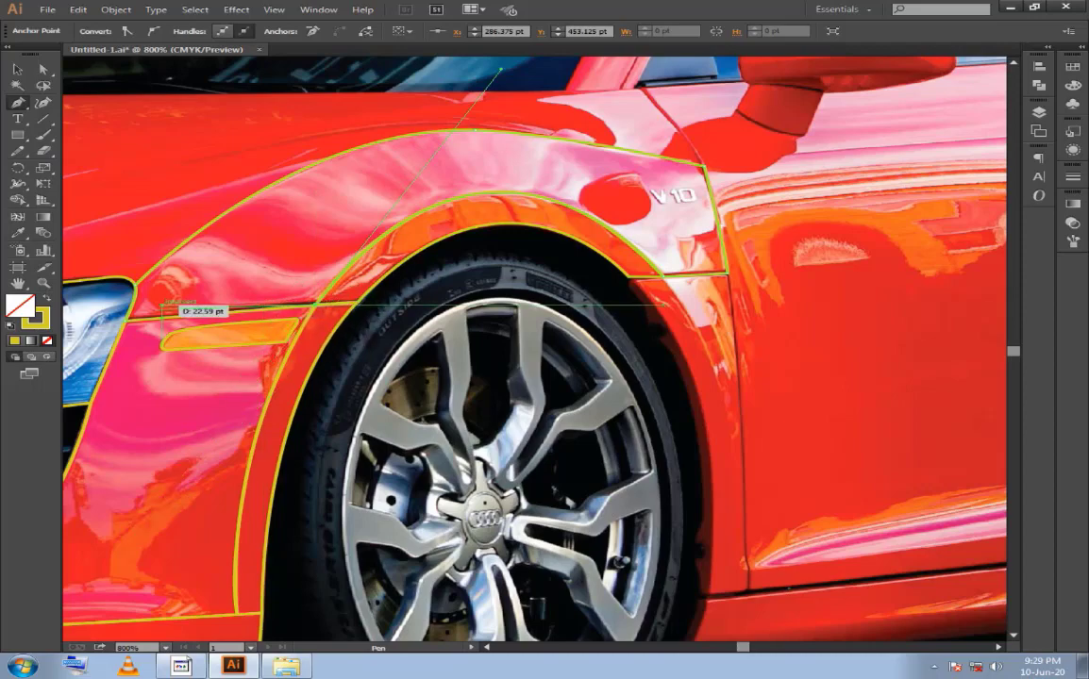
left_click(124, 321)
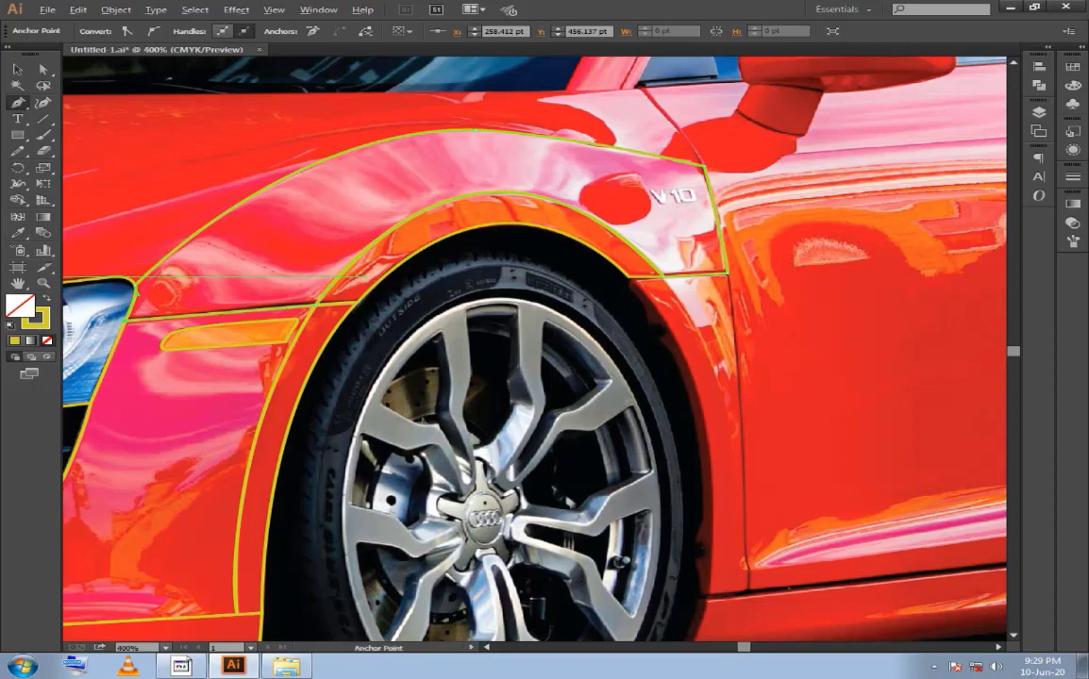
scroll(524, 300, "down", 2)
key("ctrl+shift+a")
scroll(524, 300, "up", 1)
Draw the strip down the door seam to the sill and curve it back up the tyre edge to the wheel arch.
scroll(523, 300, "up", 1)
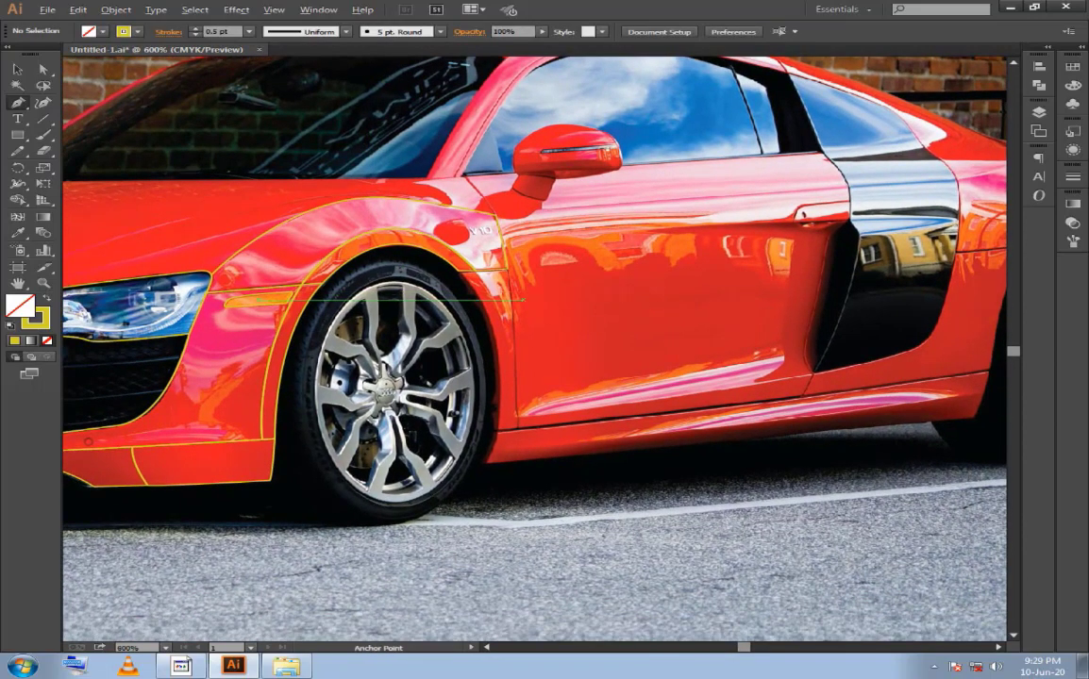
scroll(522, 300, "up", 1)
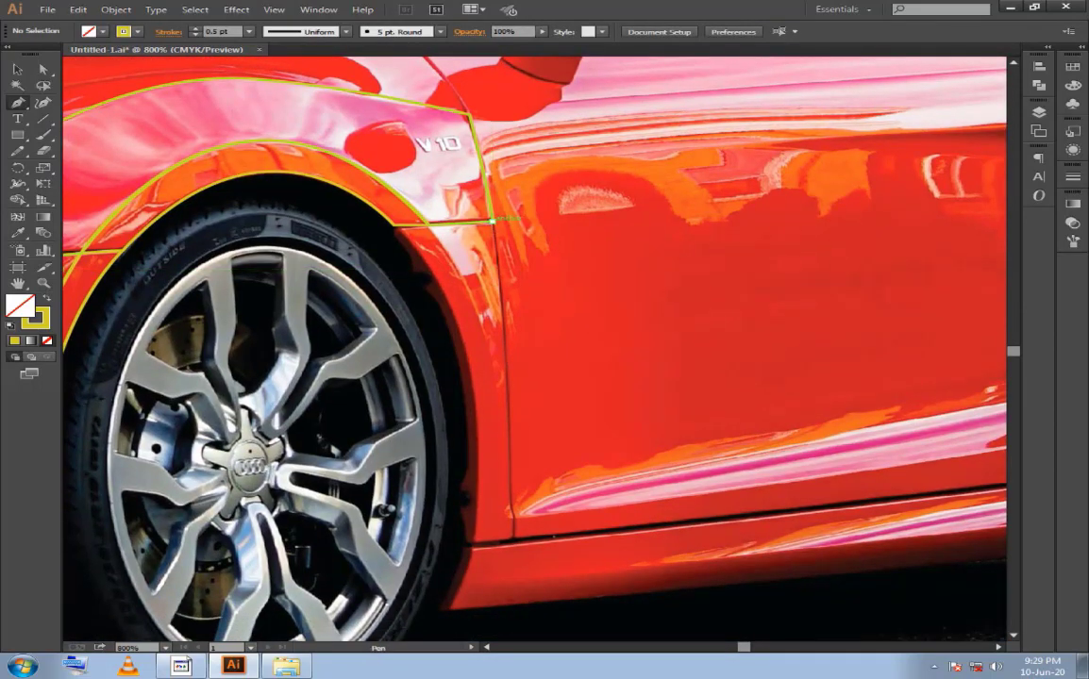
left_click(492, 221)
mouse_move(511, 517)
left_mouse_down()
mouse_move(510, 483)
mouse_move(508, 557)
left_mouse_up()
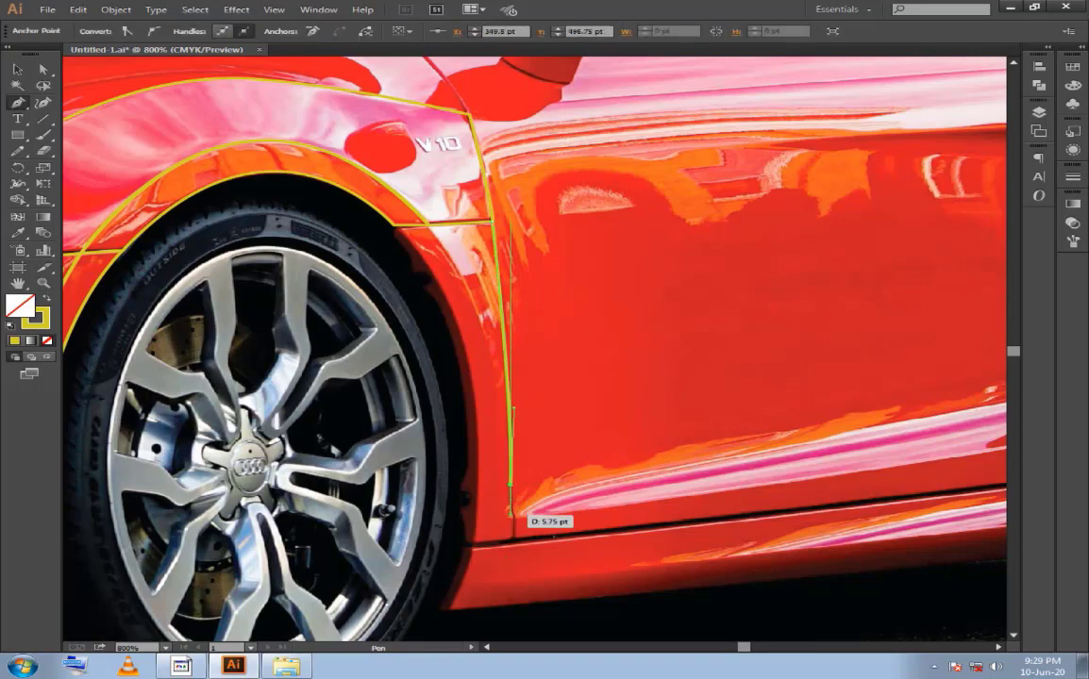
mouse_move(510, 484)
left_mouse_down()
mouse_move(514, 538)
mouse_move(396, 227)
left_mouse_up()
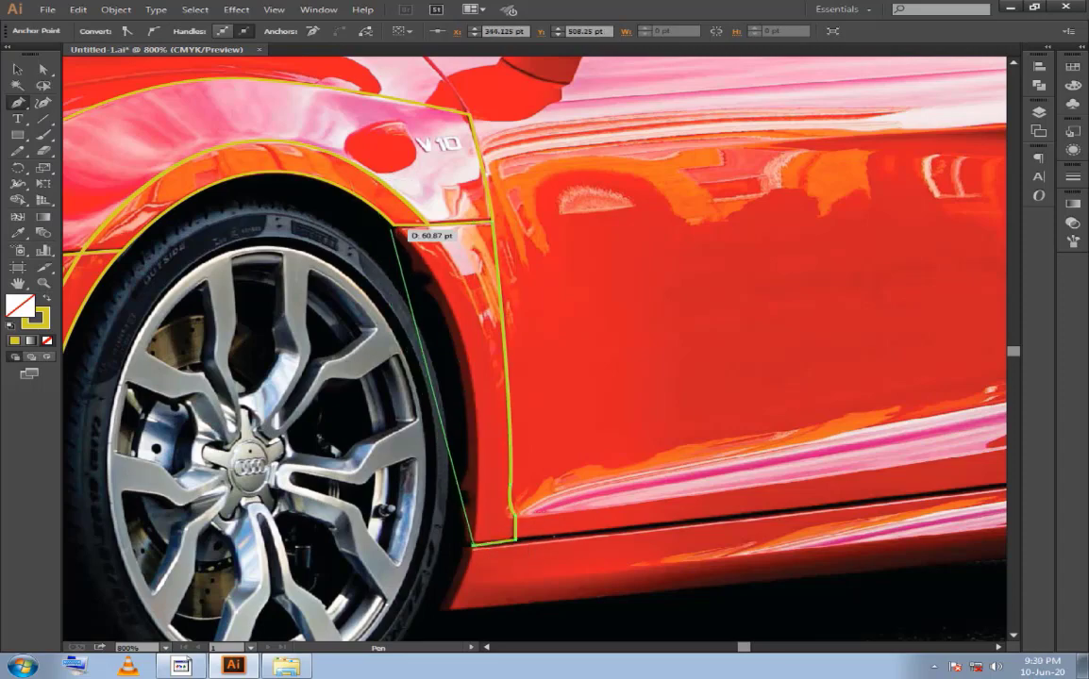
mouse_move(397, 227)
left_mouse_down()
mouse_move(303, 188)
mouse_move(333, 186)
left_mouse_up()
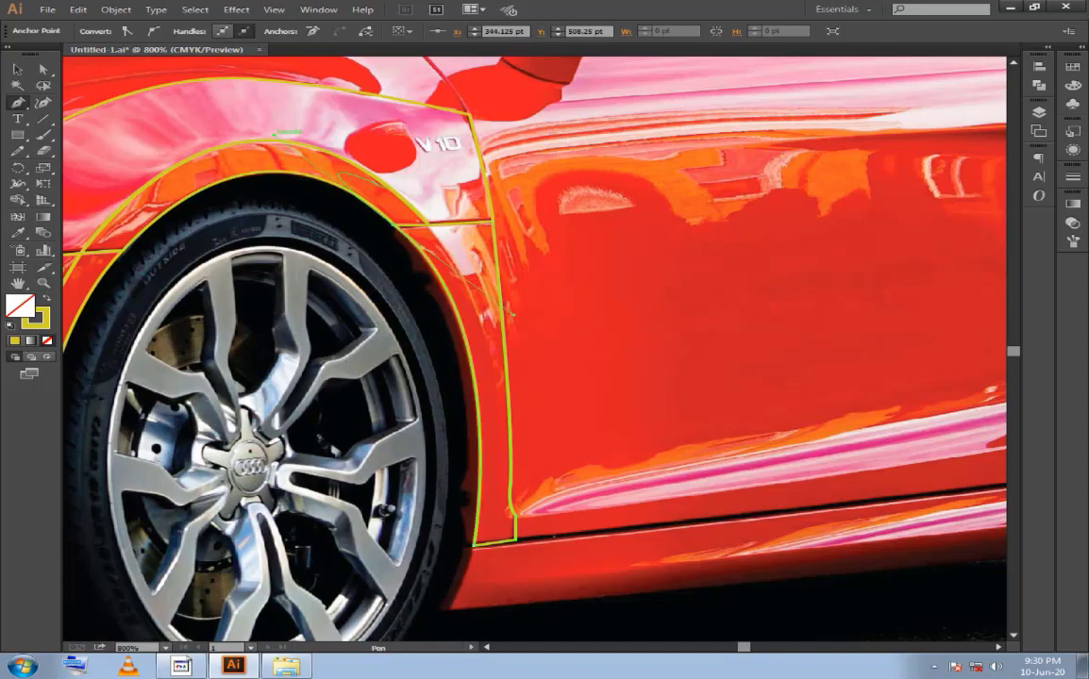
mouse_move(394, 224)
left_mouse_down()
mouse_move(438, 225)
mouse_move(464, 204)
mouse_move(453, 200)
mouse_move(512, 223)
left_mouse_up()
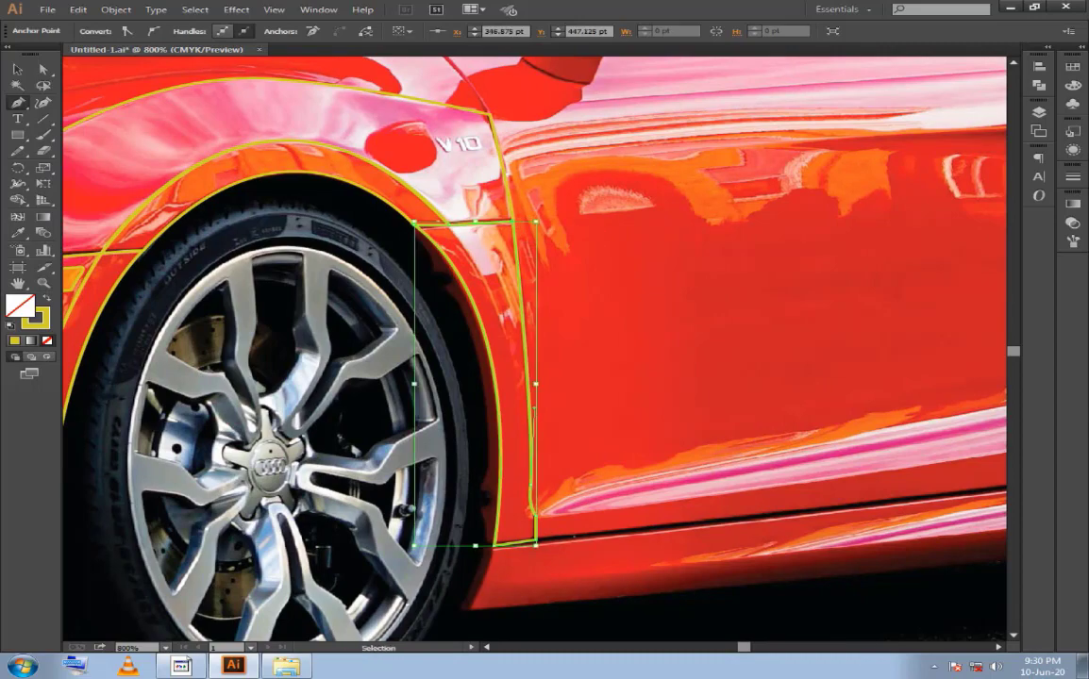
left_click(566, 283, "ctrl")
left_click_drag(567, 283, 457, 179)
left_click_drag(529, 330, 486, 326)
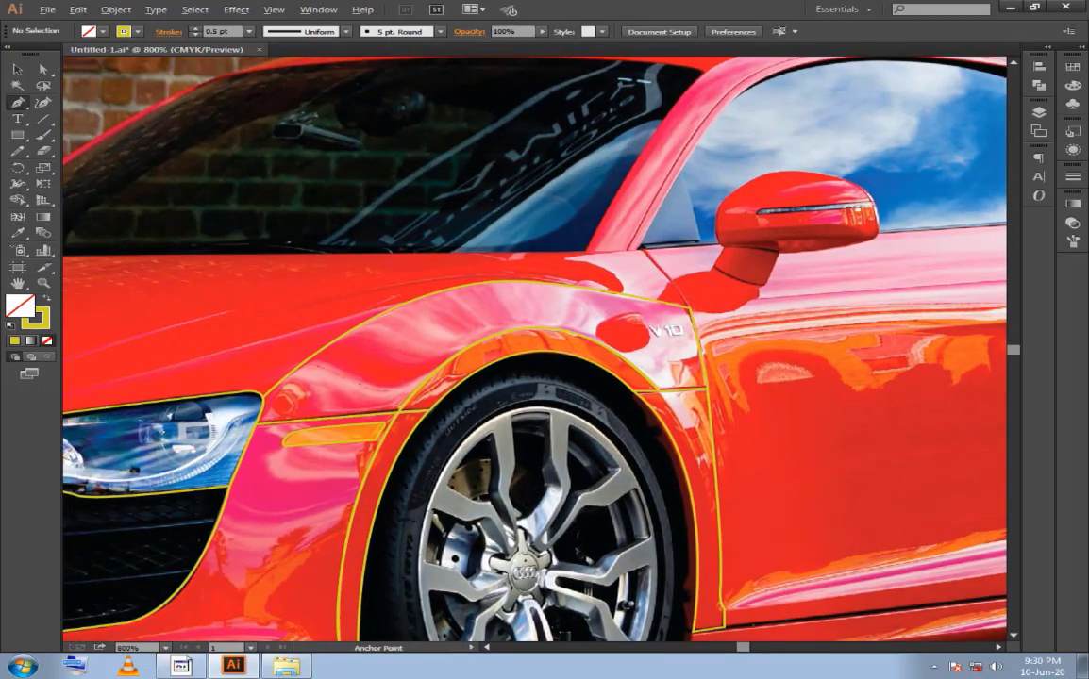
Make the headlight's edge anchor a sharp corner by removing its pulled-out handle.
mouse_move(71, 309)
left_mouse_down()
mouse_move(374, 357)
mouse_move(610, 376)
left_mouse_up()
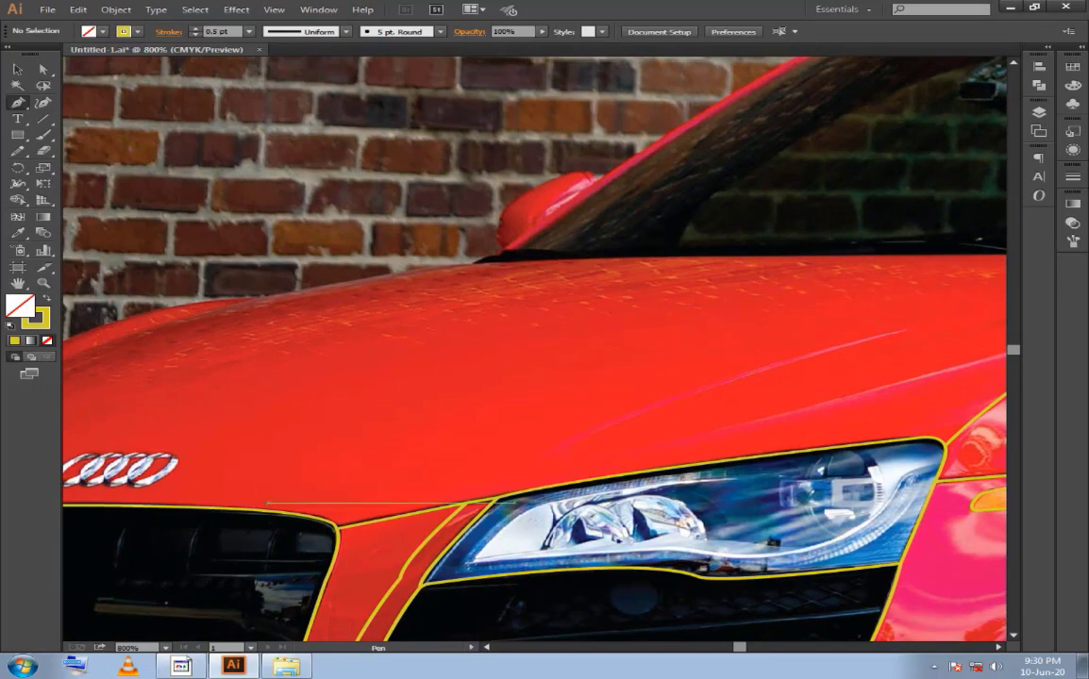
left_click_drag(493, 497, 308, 498)
left_click(474, 497, "alt")
left_click_drag(477, 498, 146, 535)
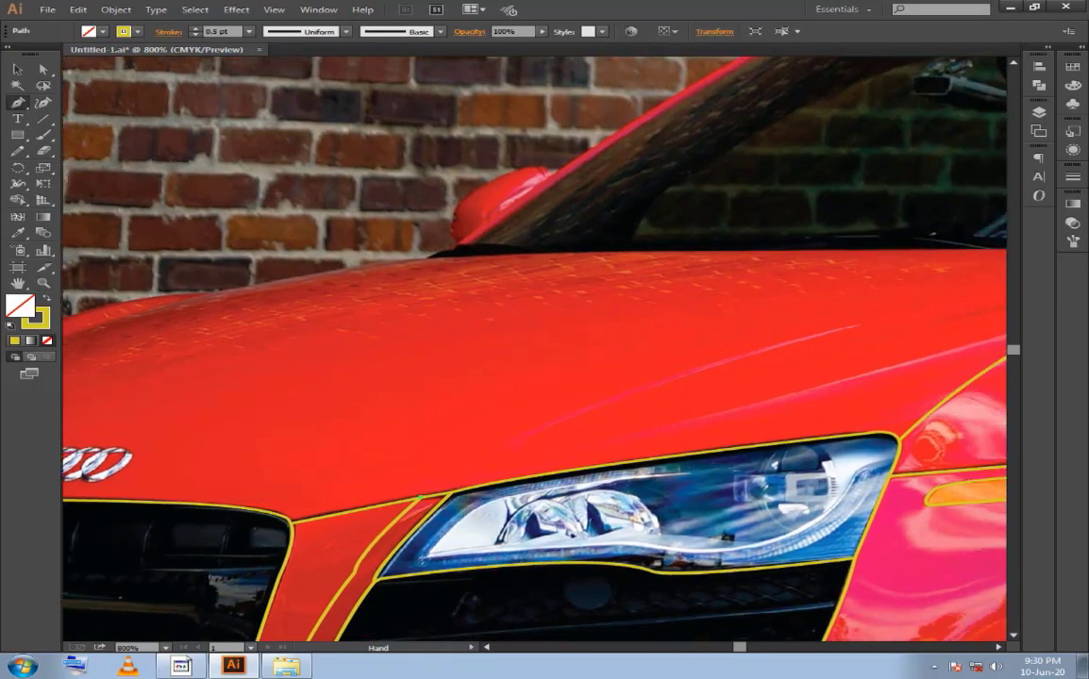
key("ctrl+minus")
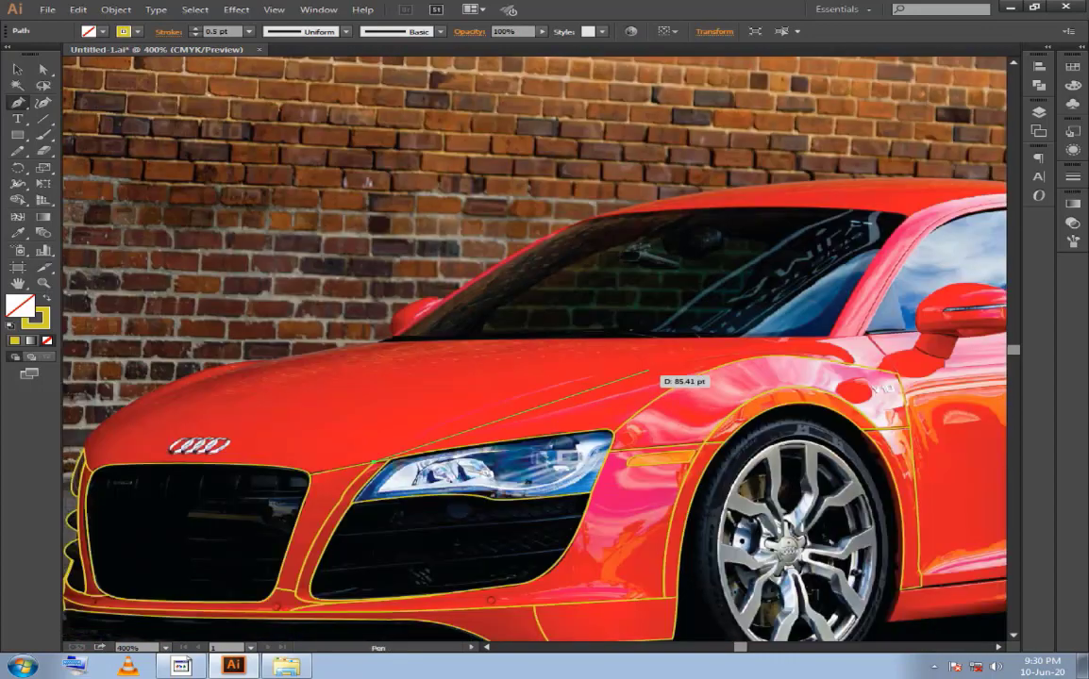
Draw two curved hood crease lines running from the fender down toward the headlight.
left_click_drag(605, 374, 694, 355)
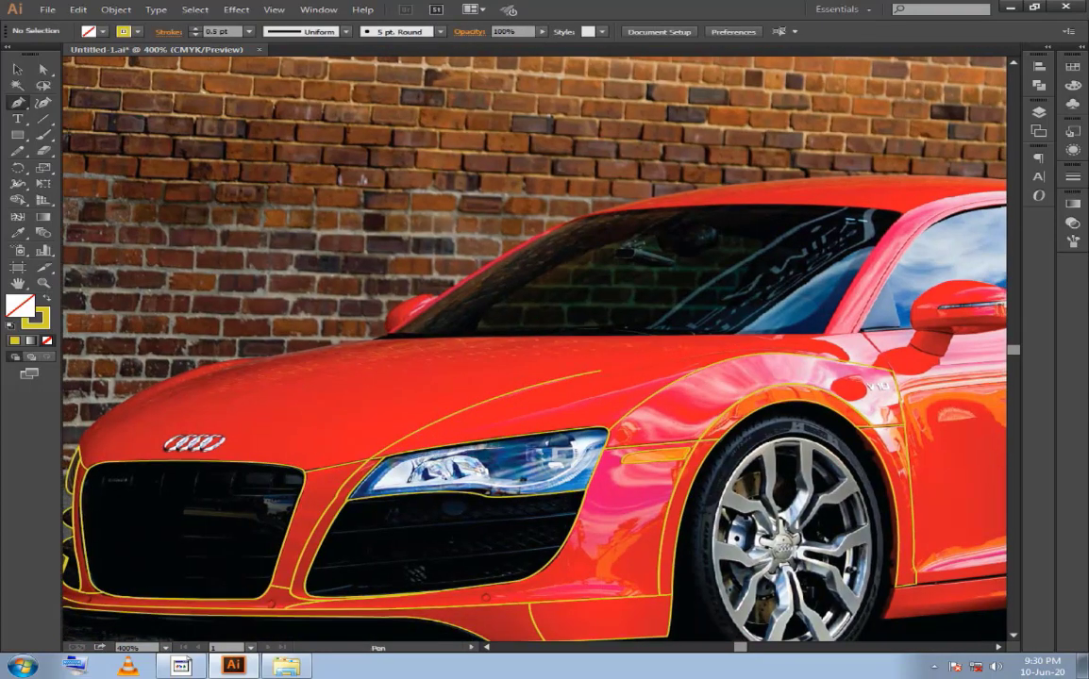
left_click_drag(608, 356, 604, 354)
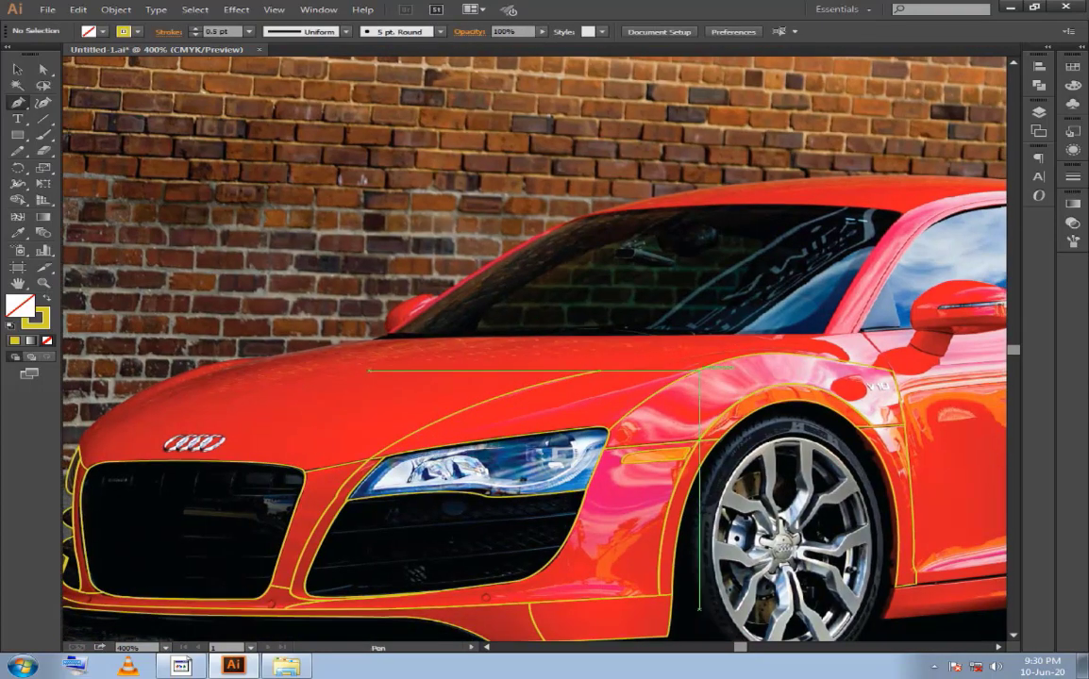
left_click_drag(464, 431, 389, 449)
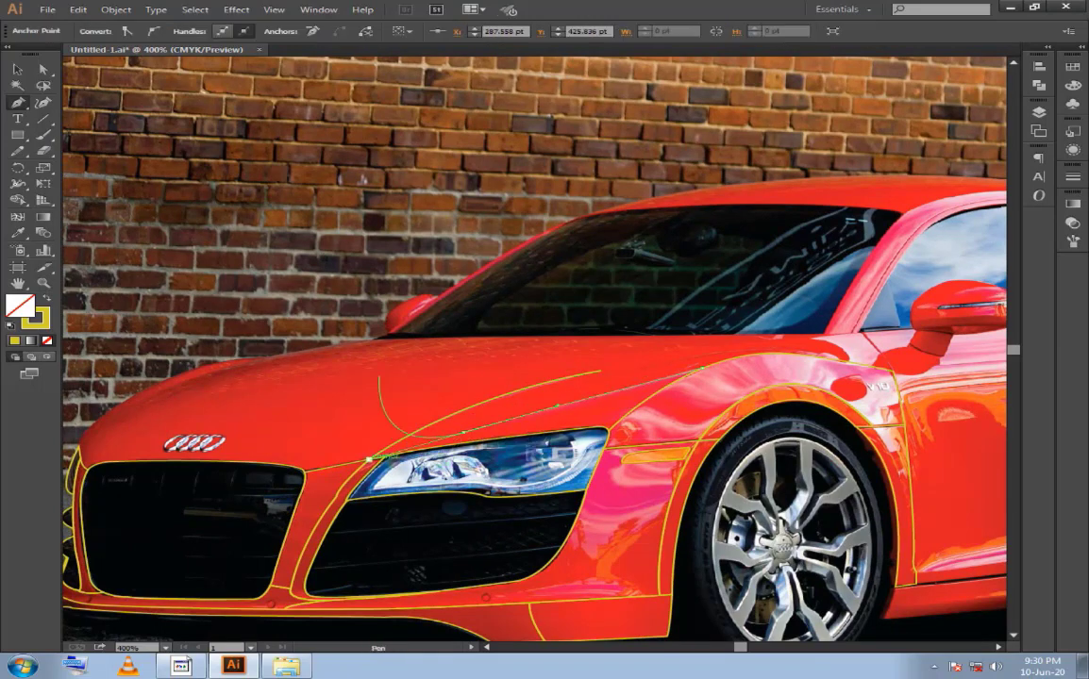
left_click(388, 449, "ctrl")
mouse_move(389, 449)
left_mouse_down()
mouse_move(318, 438)
mouse_move(289, 473)
left_mouse_up()
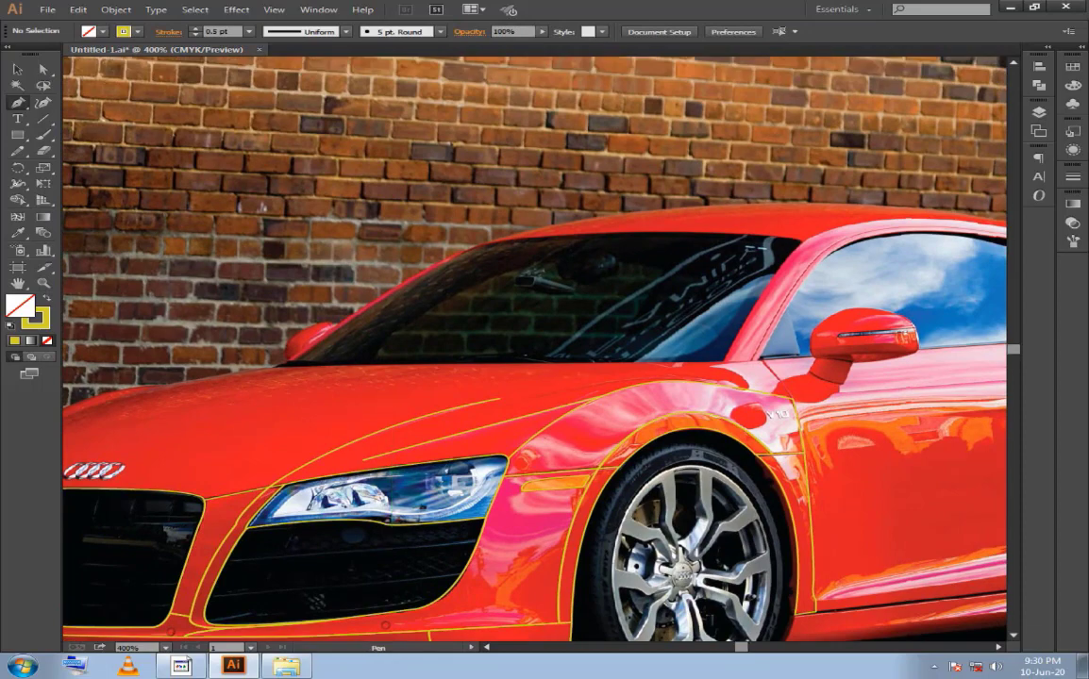
left_click(456, 417)
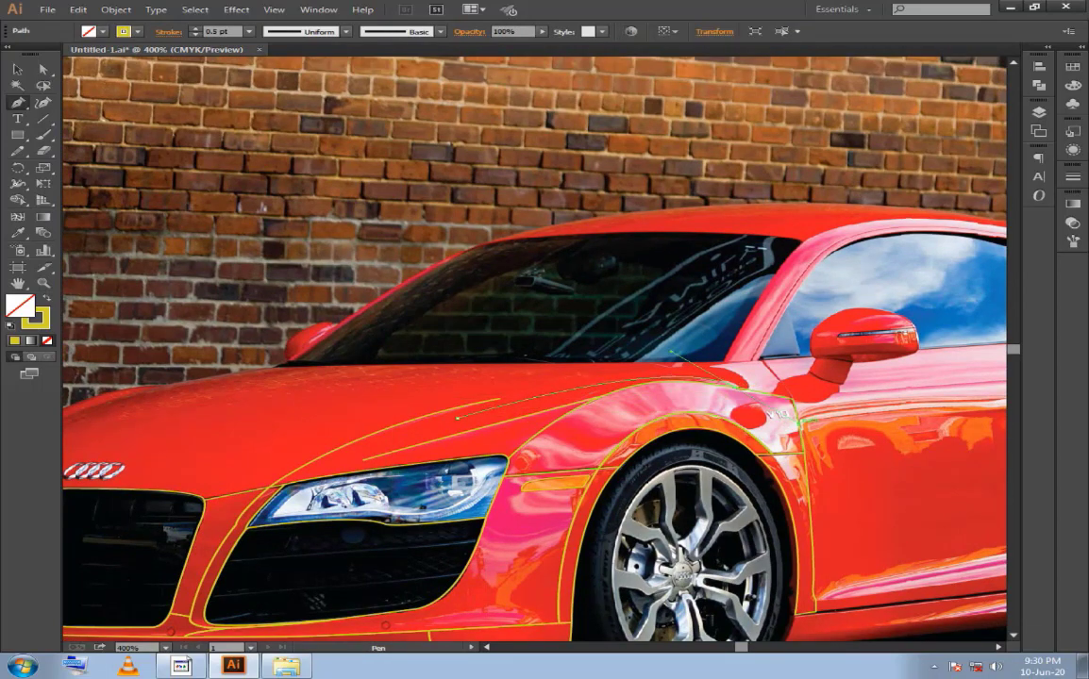
left_click(661, 357, "ctrl")
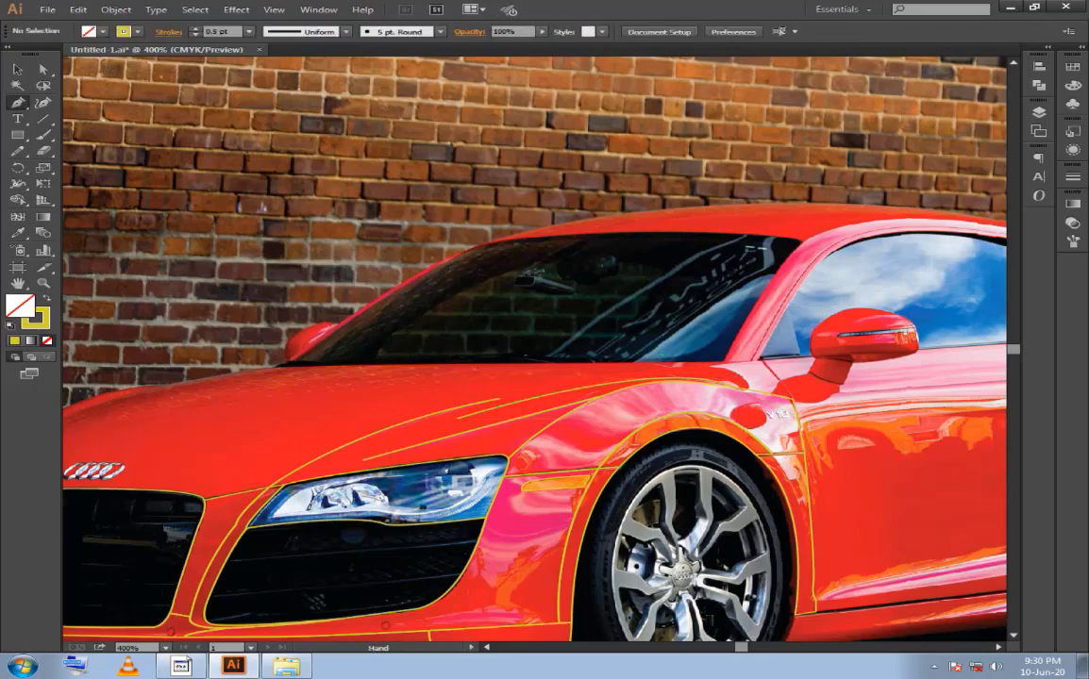
left_click_drag(622, 358, 1000, 338)
key("ctrl+equal")
key("ctrl+equal")
key("ctrl+equal")
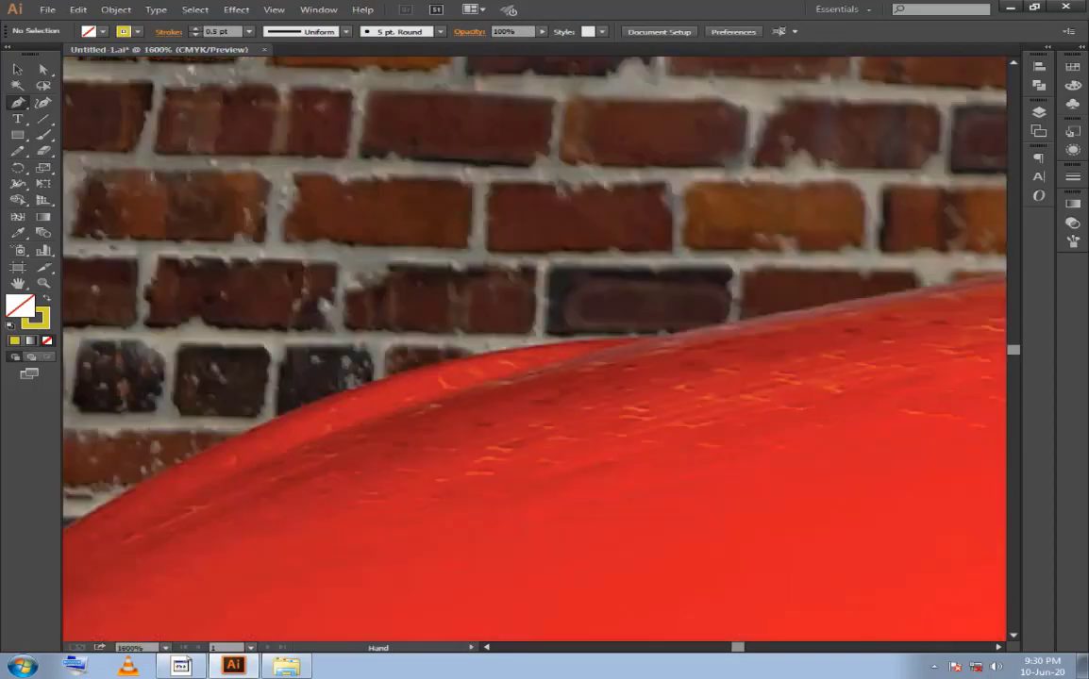
Sketch a first curve along the hood edge, then undo its badly shaped segment.
scroll(533, 349, "down", 3)
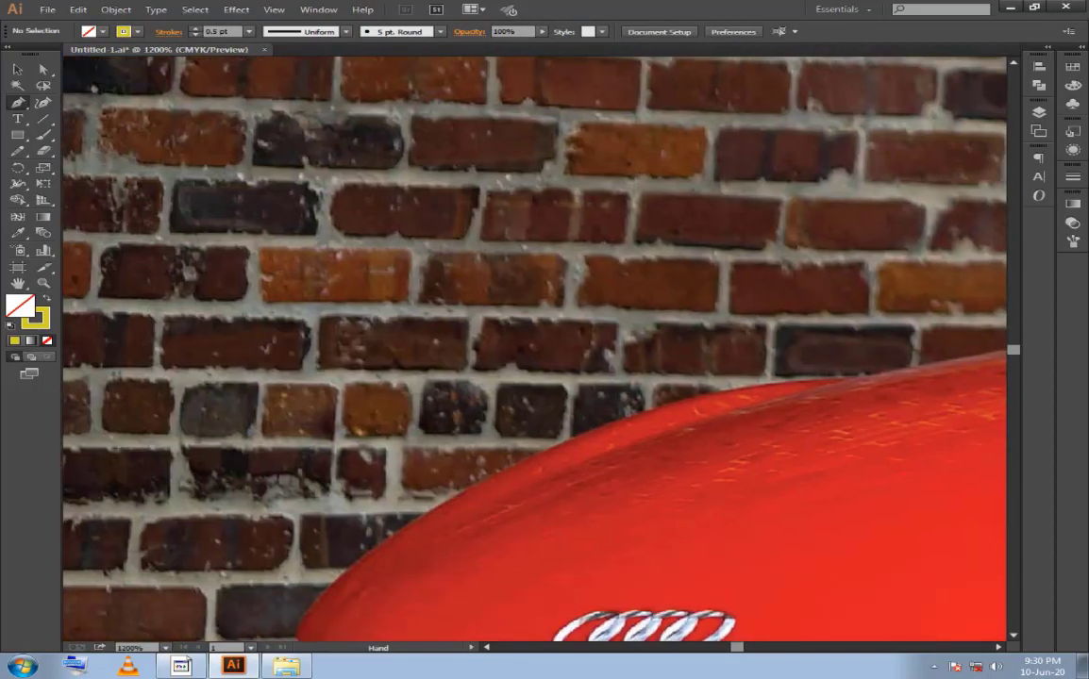
scroll(533, 349, "down", 2)
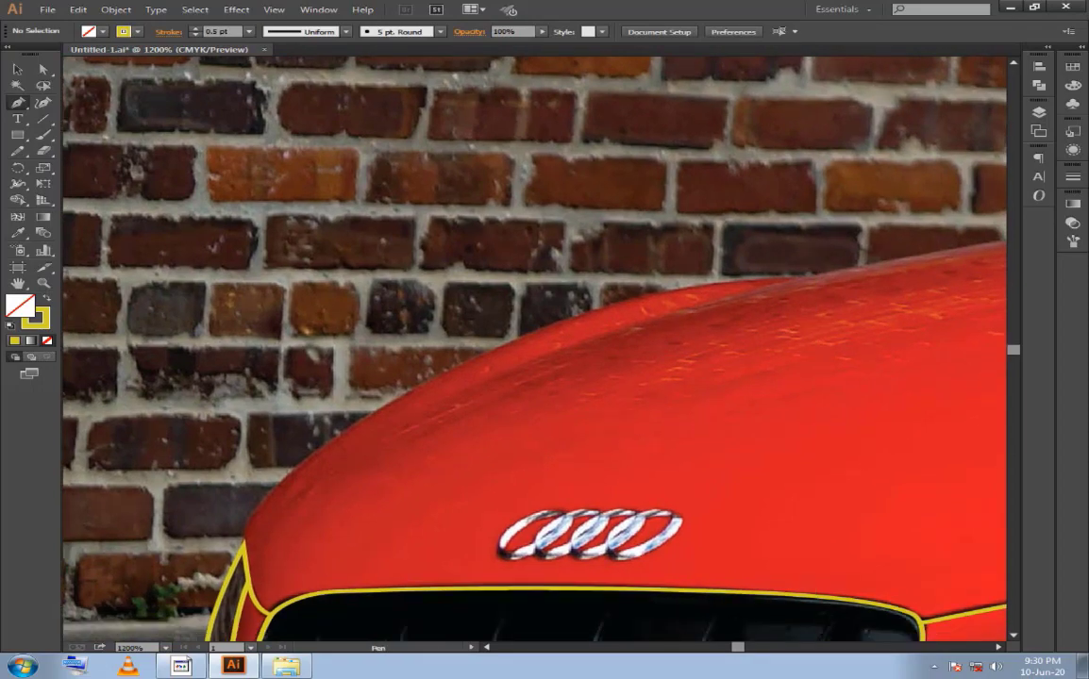
scroll(533, 349, "down", 3)
left_click_drag(869, 178, 314, 444)
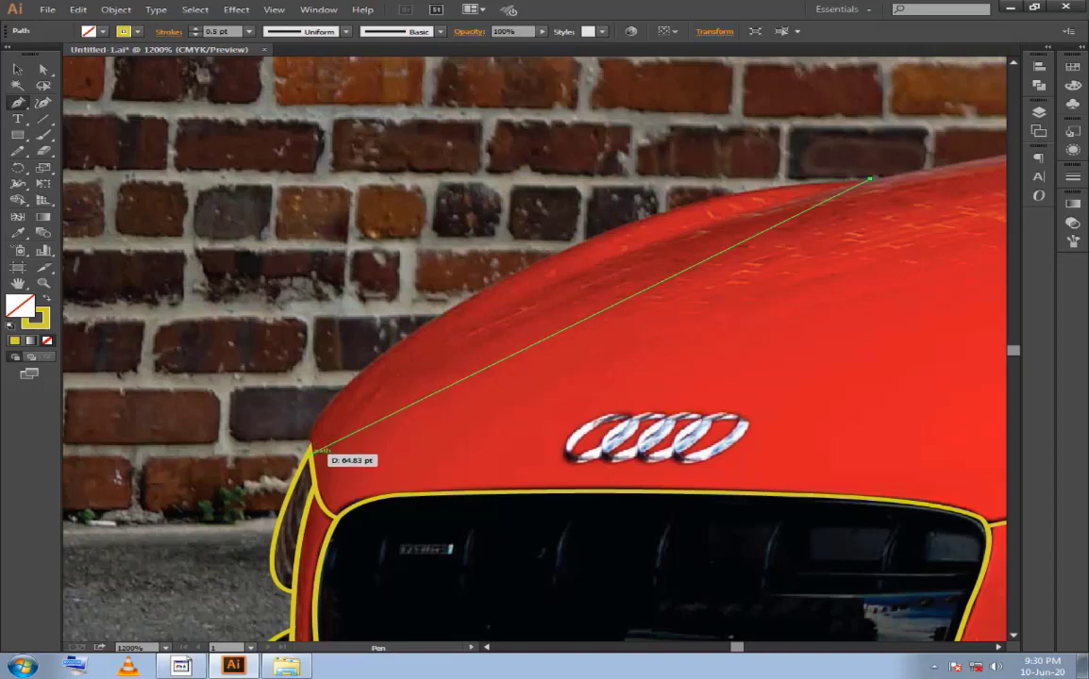
mouse_move(312, 441)
left_mouse_down()
mouse_move(294, 561)
mouse_move(108, 595)
mouse_move(193, 559)
left_mouse_up()
scroll(295, 560, "down", 3)
key("ctrl+minus")
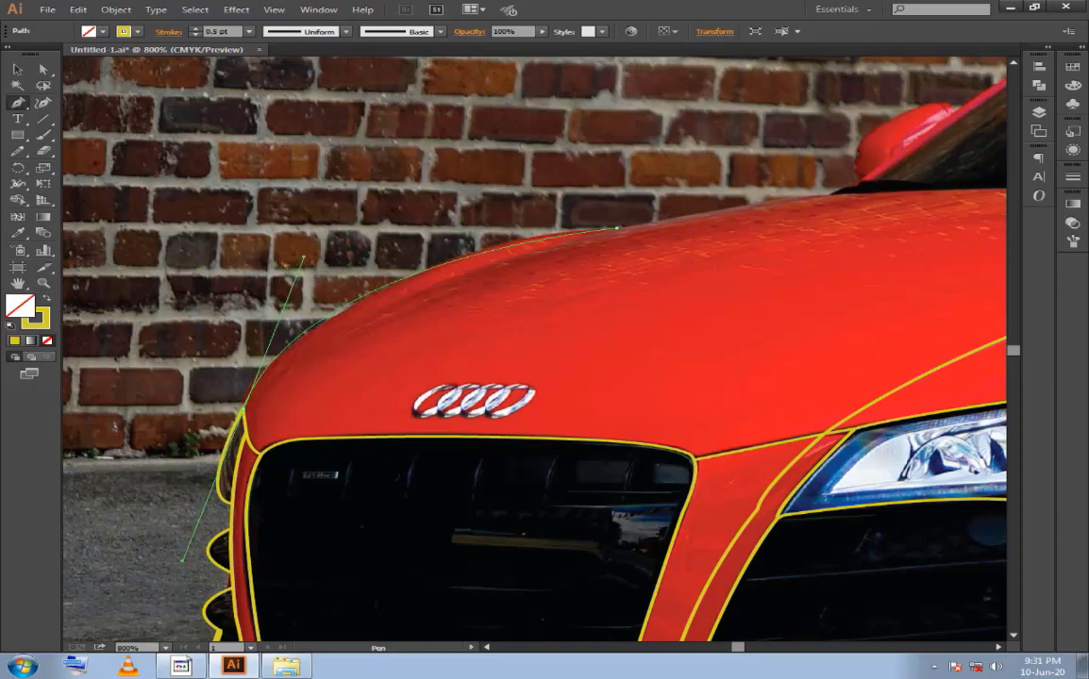
key("ctrl+z")
Redraw the curve from the hood's front corner along its upper edge toward the windscreen.
left_click(295, 346)
left_click_drag(295, 345, 342, 314)
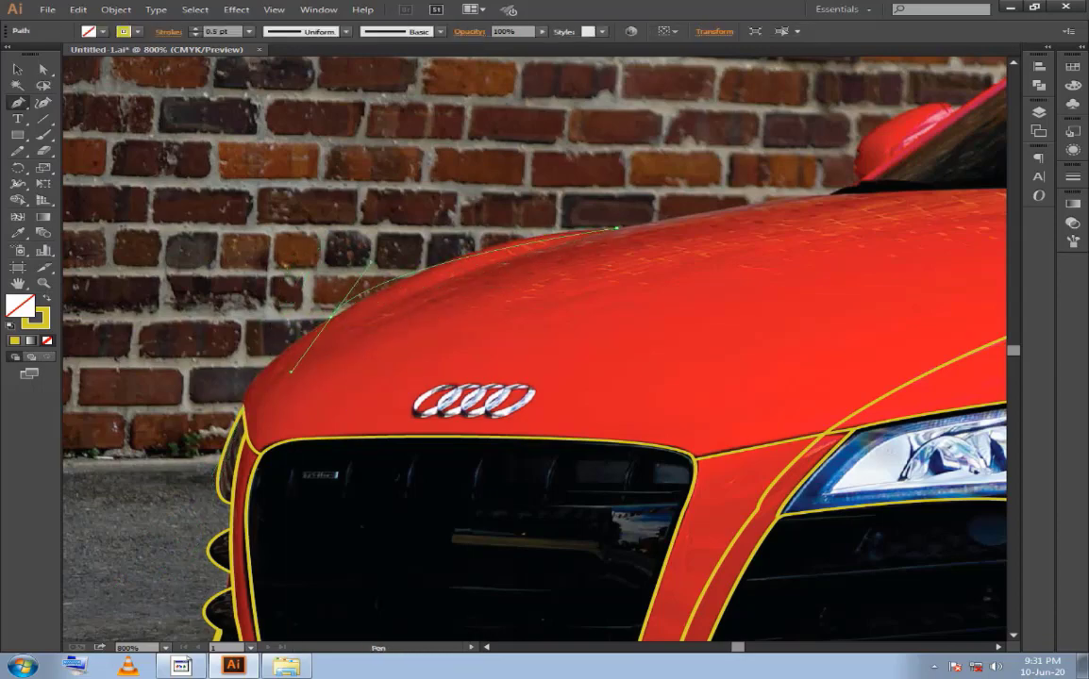
mouse_move(342, 315)
left_mouse_down()
mouse_move(163, 415)
mouse_move(178, 413)
left_mouse_up()
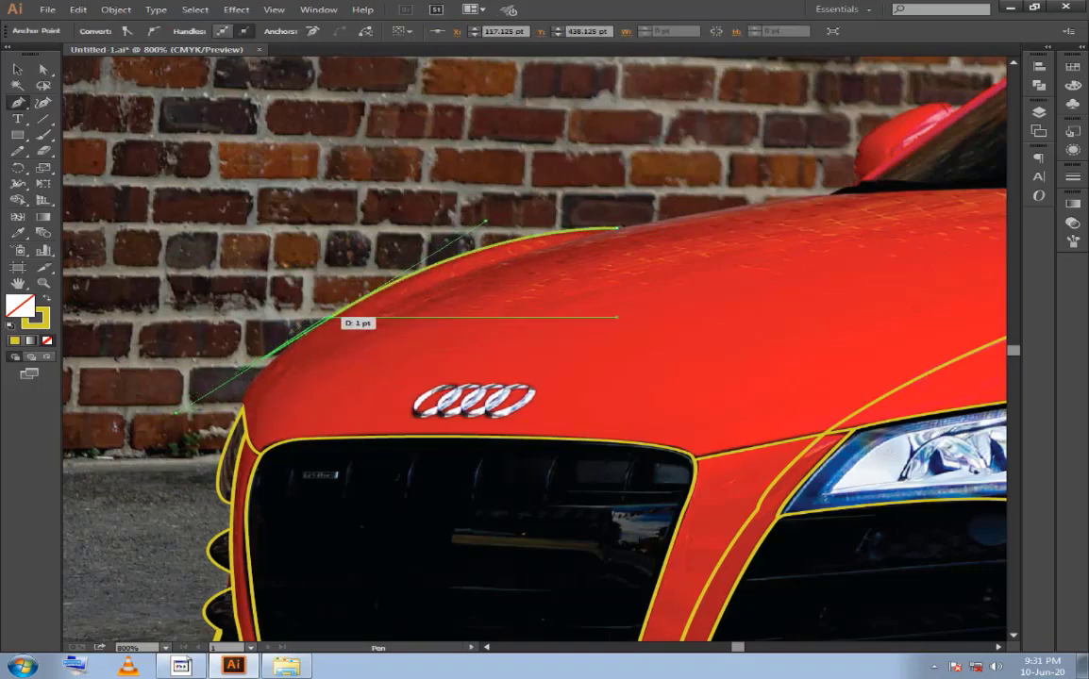
left_click_drag(330, 314, 244, 408)
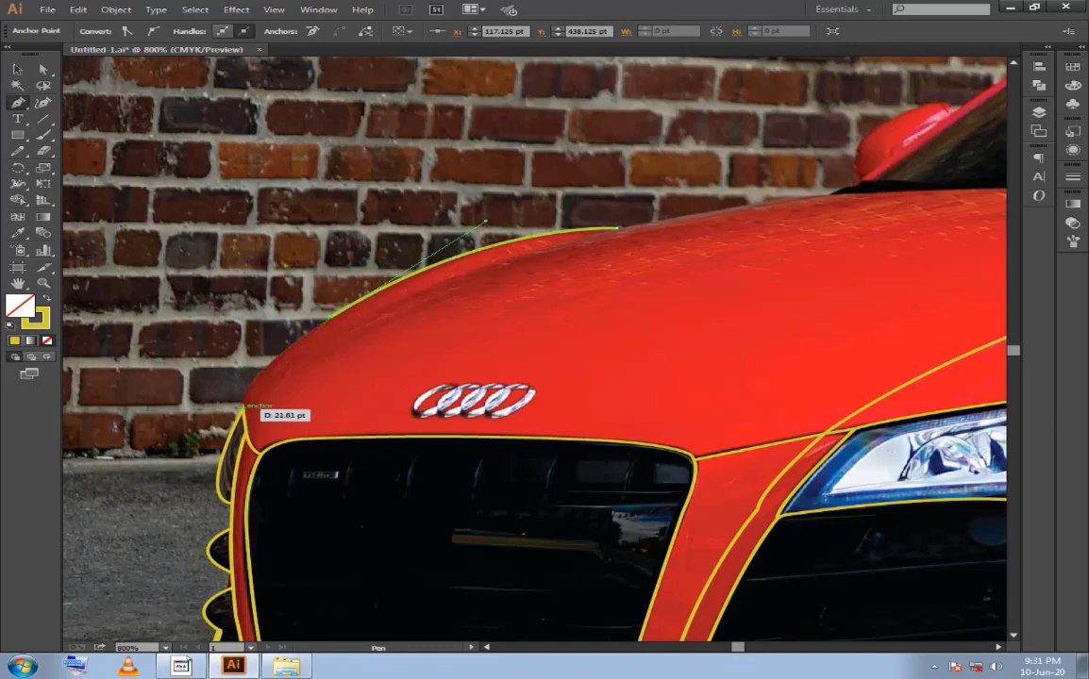
left_click_drag(243, 408, 253, 432)
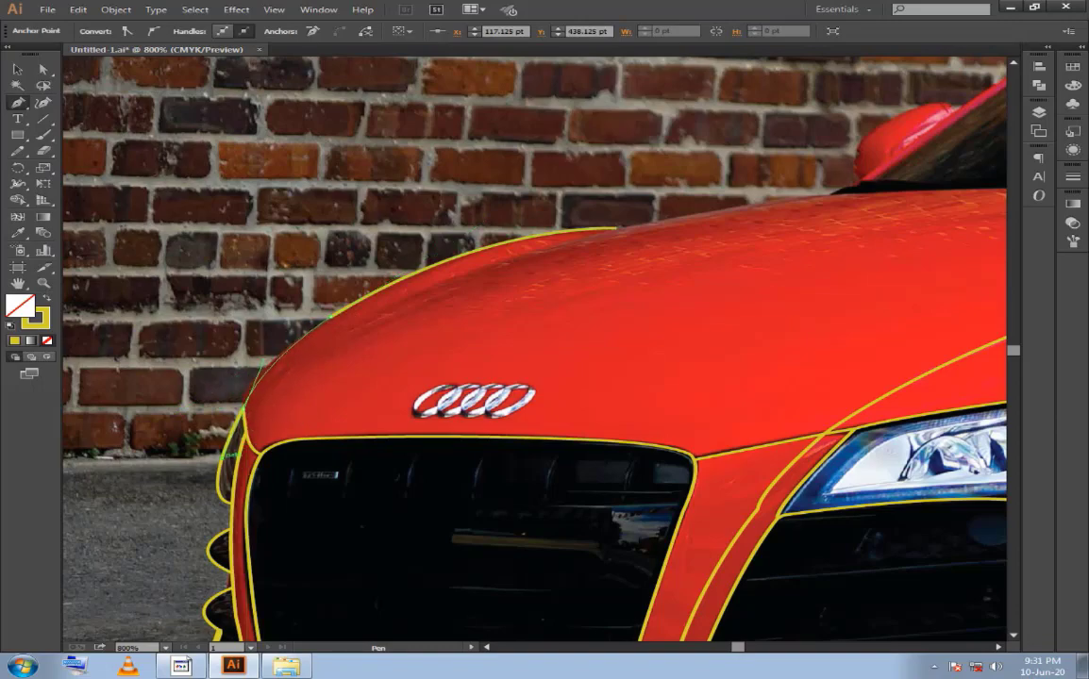
left_click_drag(253, 432, 260, 436)
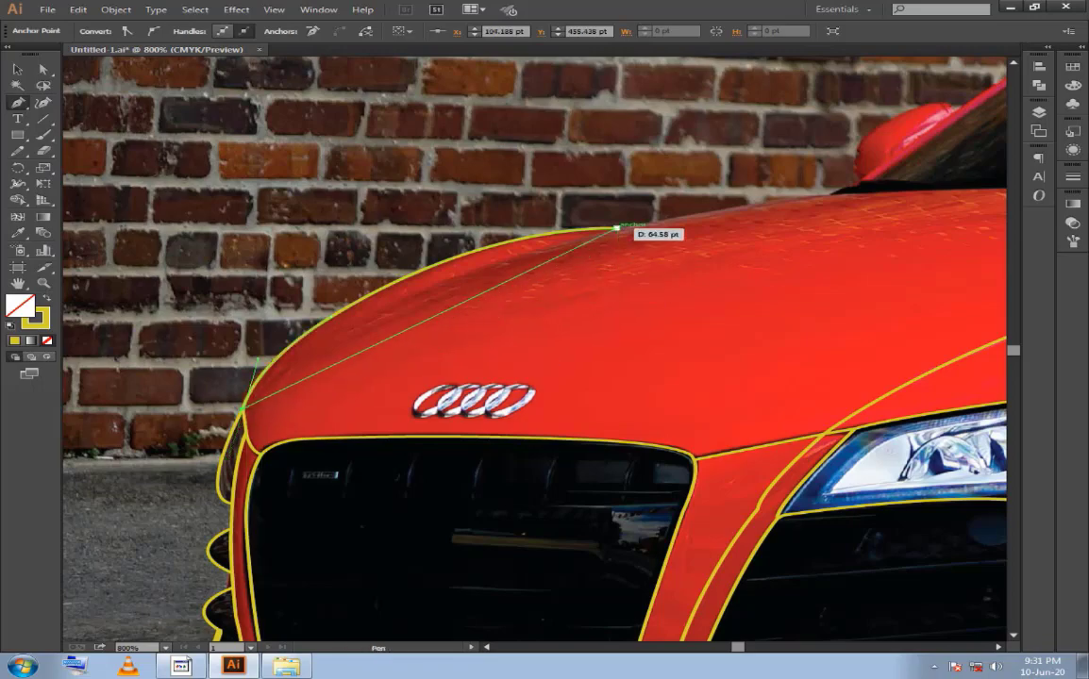
left_click_drag(614, 229, 484, 222)
left_click_drag(413, 267, 337, 289)
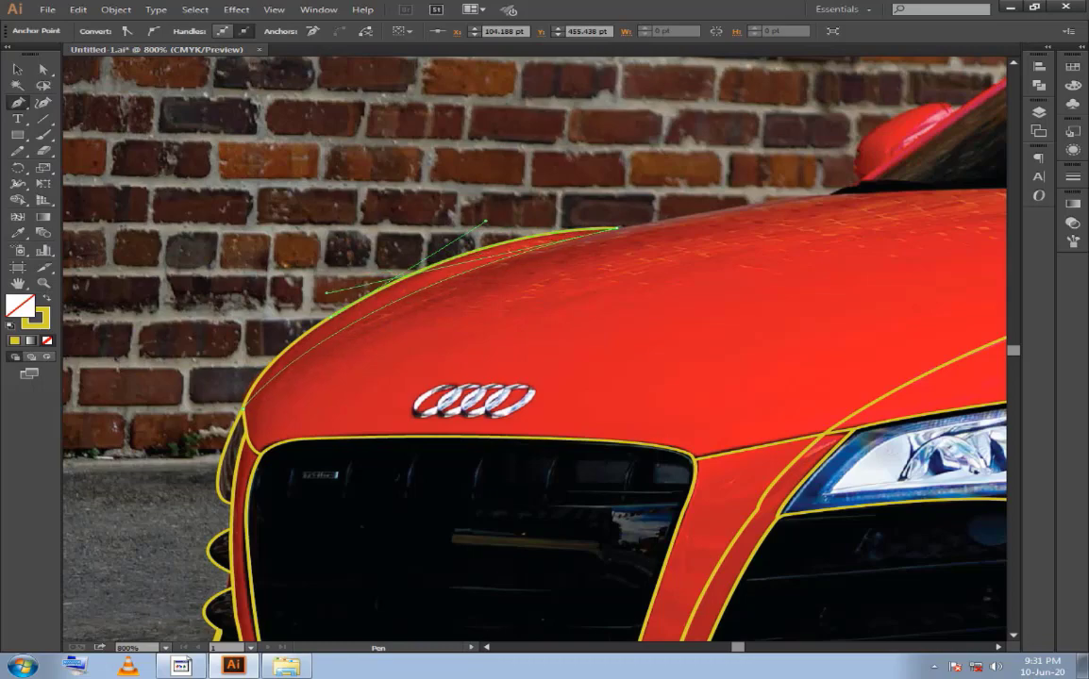
left_click(616, 413, "ctrl")
left_click_drag(615, 414, 578, 406)
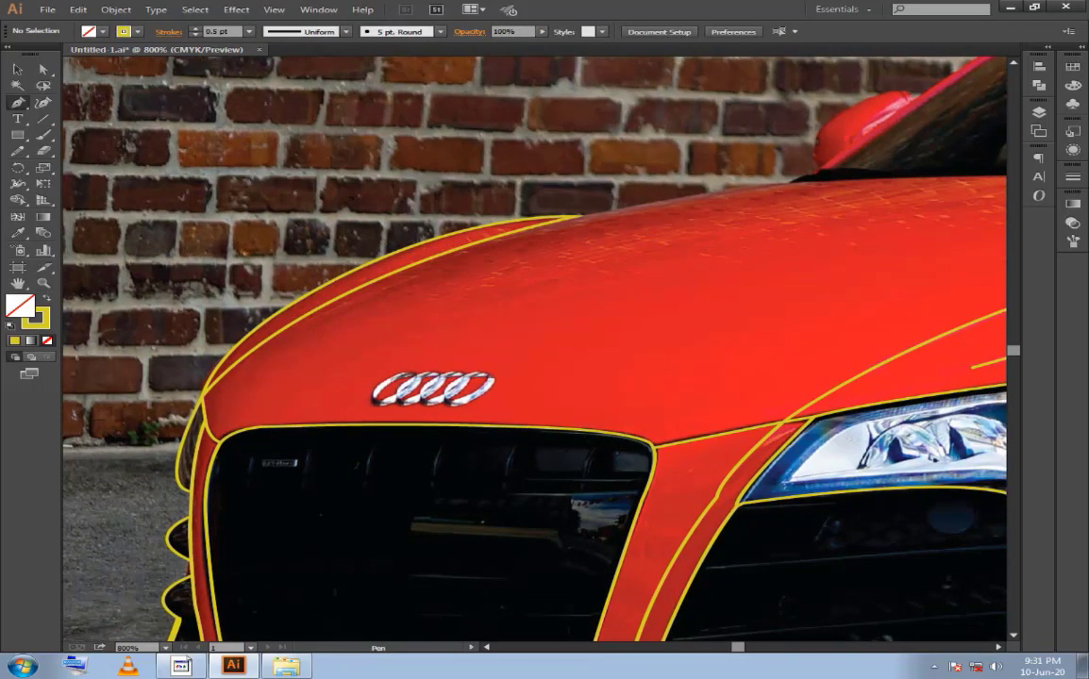
Resume the hood path from its end anchor and extend it with curved segments.
left_click(591, 231, "ctrl")
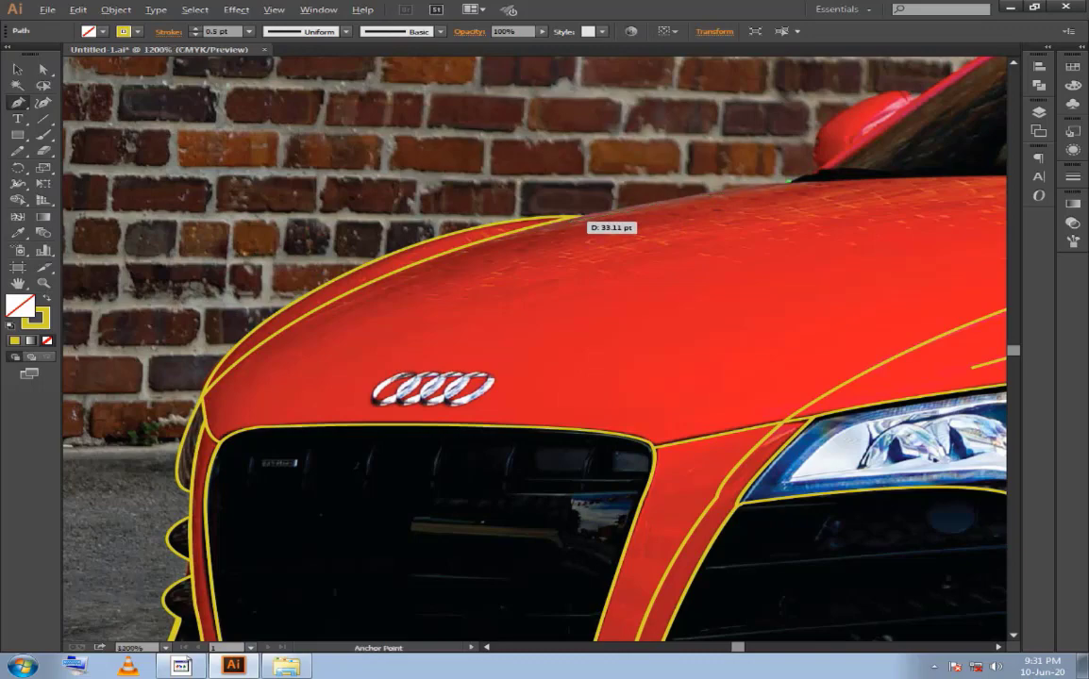
scroll(590, 231, "up", 1)
scroll(556, 264, "up", 1)
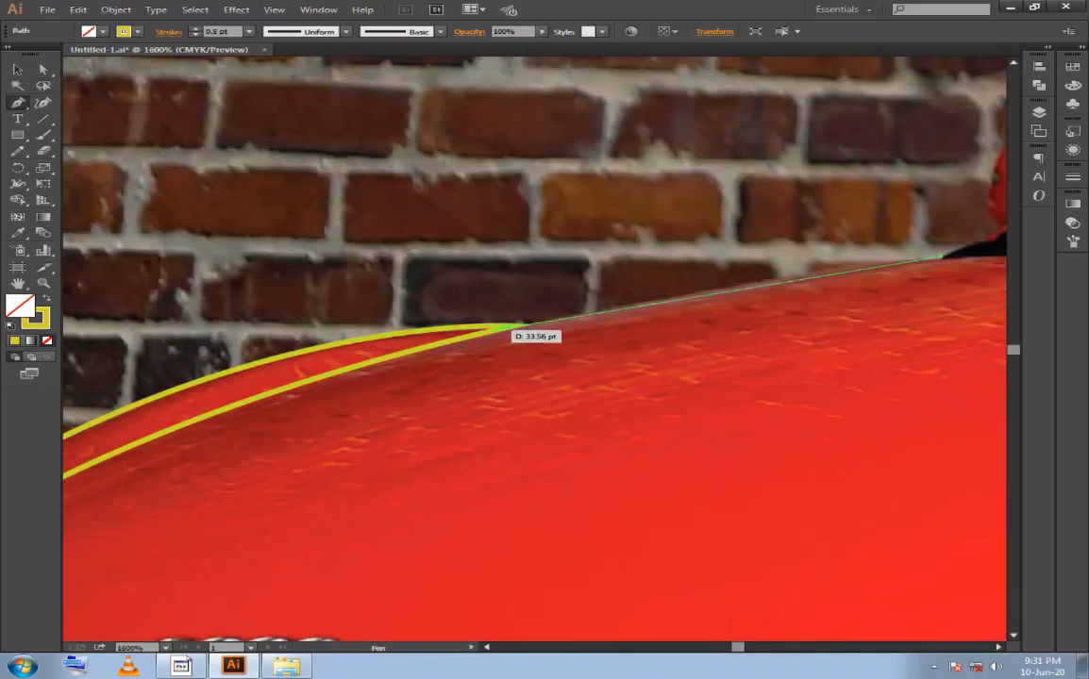
left_click_drag(510, 329, 518, 327)
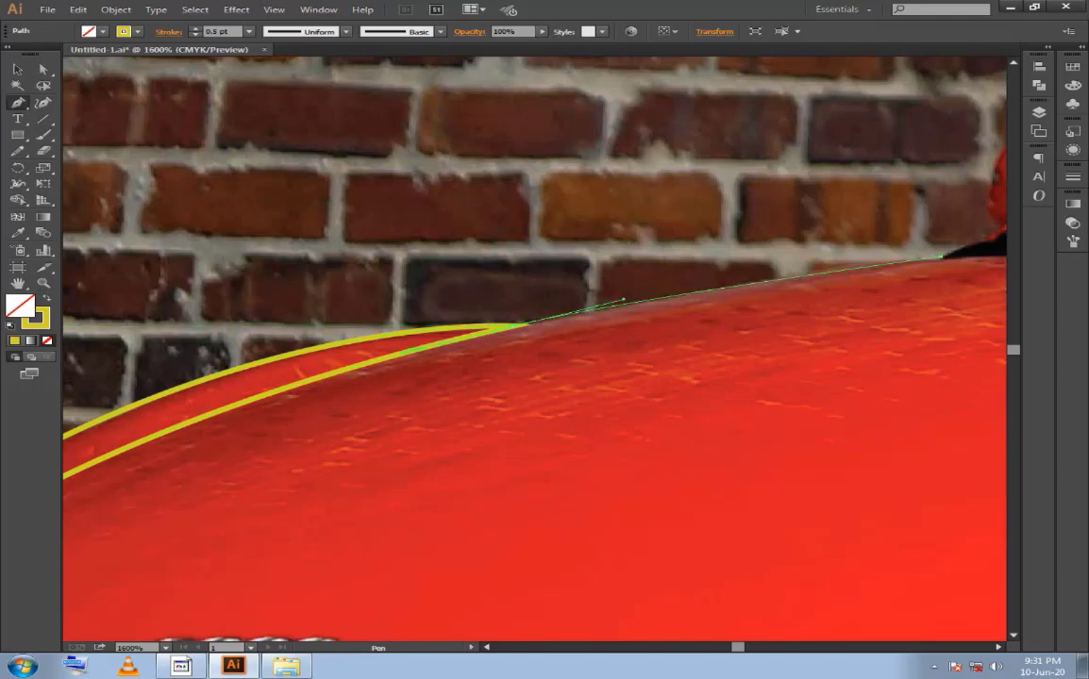
left_click_drag(944, 255, 585, 310)
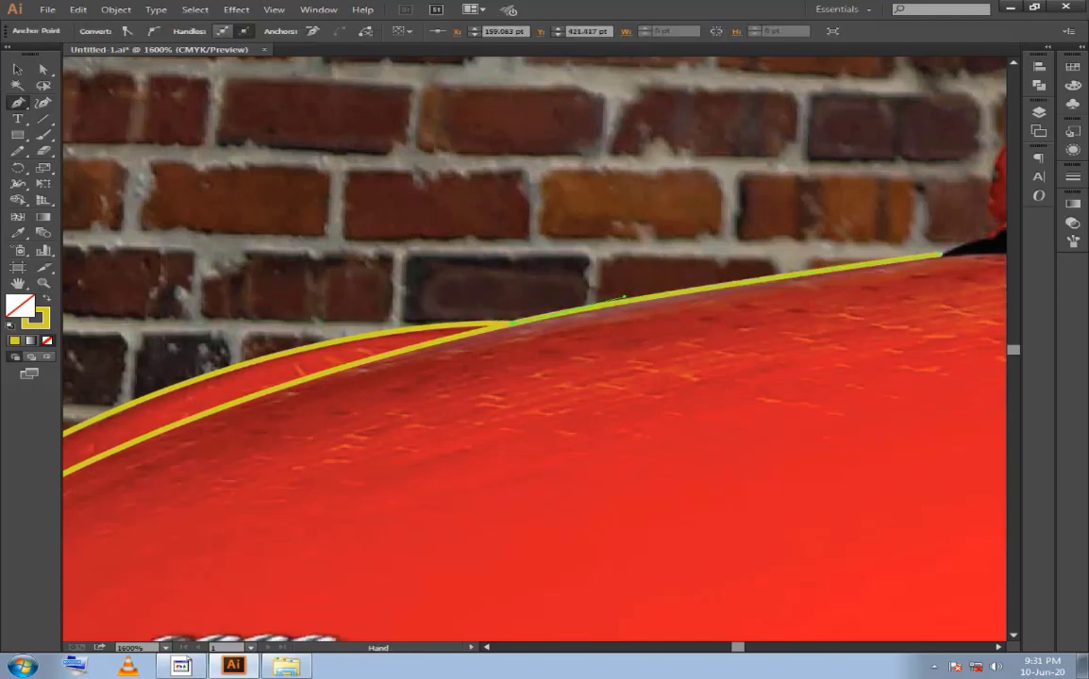
left_click_drag(472, 378, 647, 183)
left_click_drag(614, 236, 623, 242)
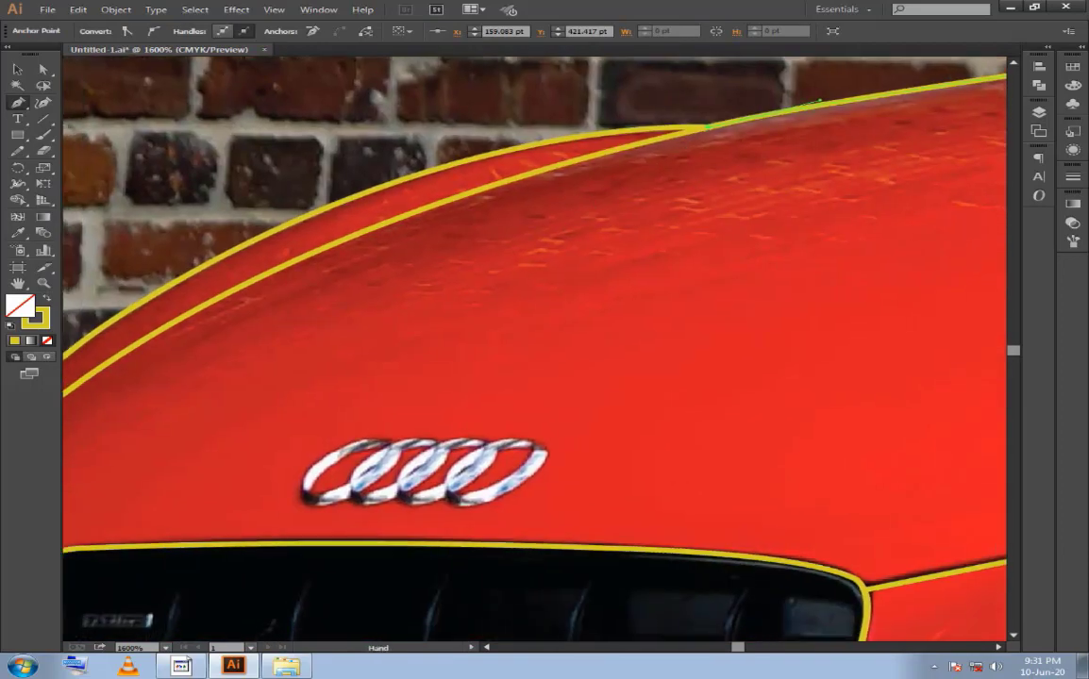
left_click_drag(377, 377, 705, 293)
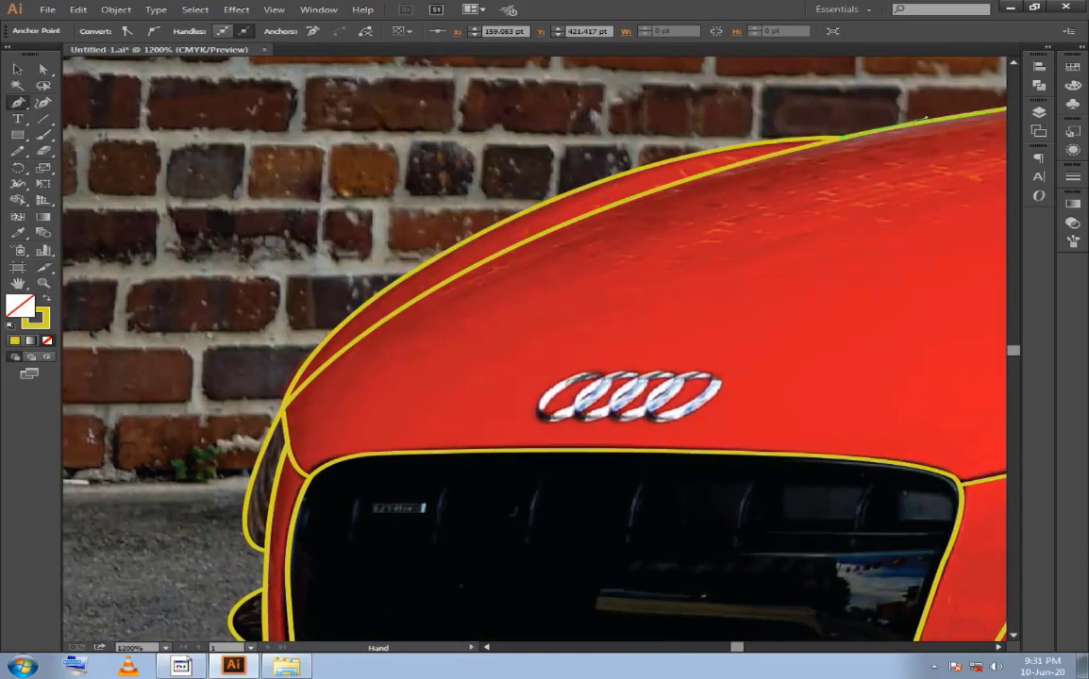
left_click_drag(283, 406, 208, 472)
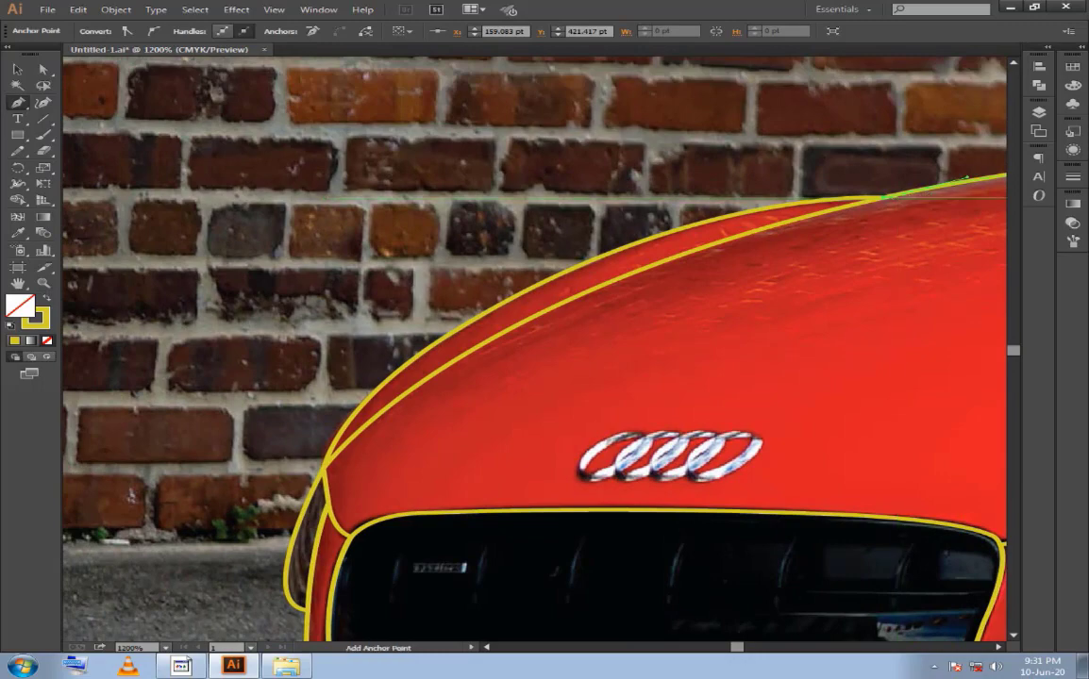
scroll(703, 340, "down", 2)
mouse_move(494, 427)
left_mouse_down()
mouse_move(534, 397)
mouse_move(433, 396)
mouse_move(359, 358)
mouse_move(174, 507)
mouse_move(314, 364)
left_mouse_up()
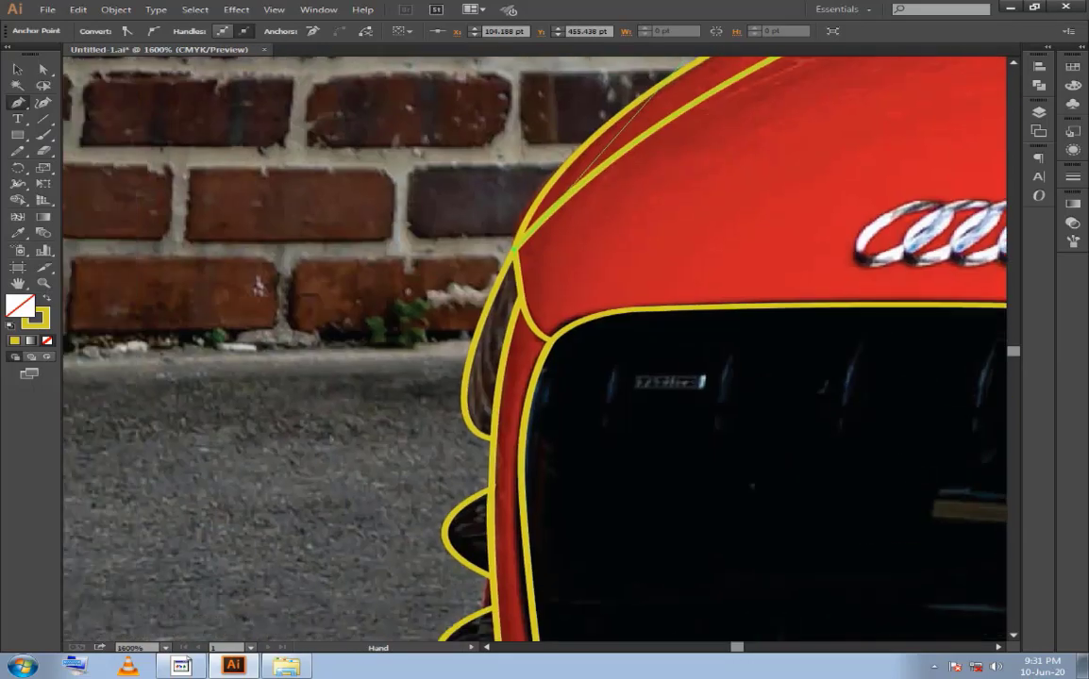
Curve the outline from the hood's front-left corner down and along the grille's top edge.
key("ctrl+plus")
key("ctrl+plus")
mouse_move(314, 364)
left_mouse_down()
mouse_move(545, 330)
mouse_move(500, 376)
left_mouse_up()
key("ctrl+plus")
left_click_drag(545, 440, 574, 438)
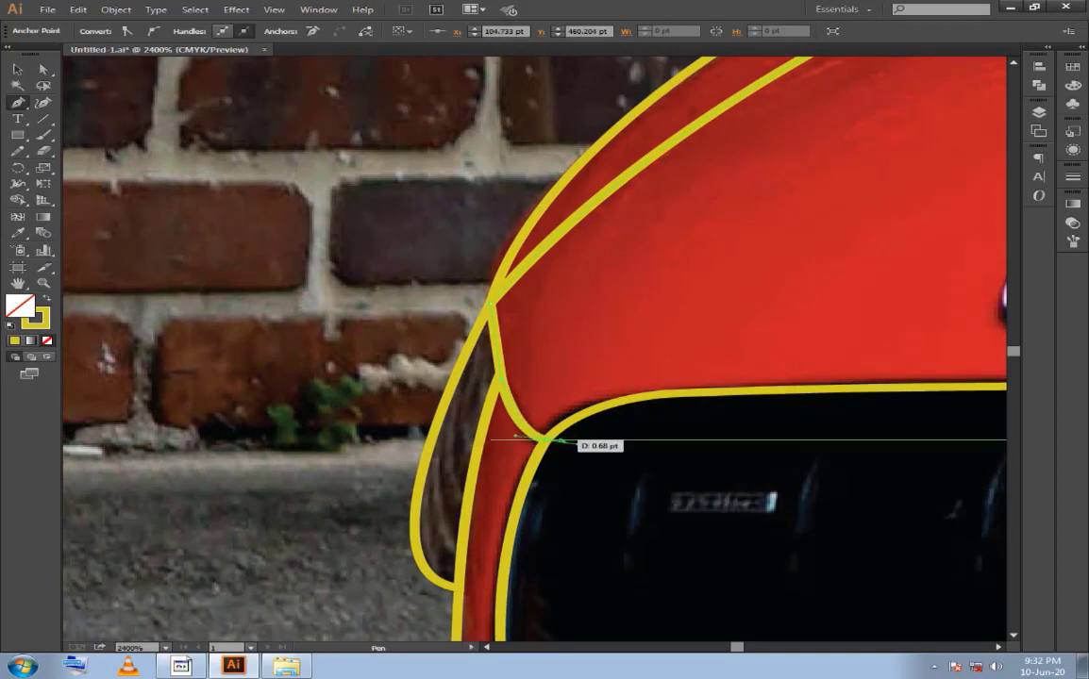
left_click_drag(576, 443, 577, 444)
mouse_move(698, 382)
left_mouse_down()
mouse_move(585, 321)
mouse_move(620, 338)
left_mouse_up()
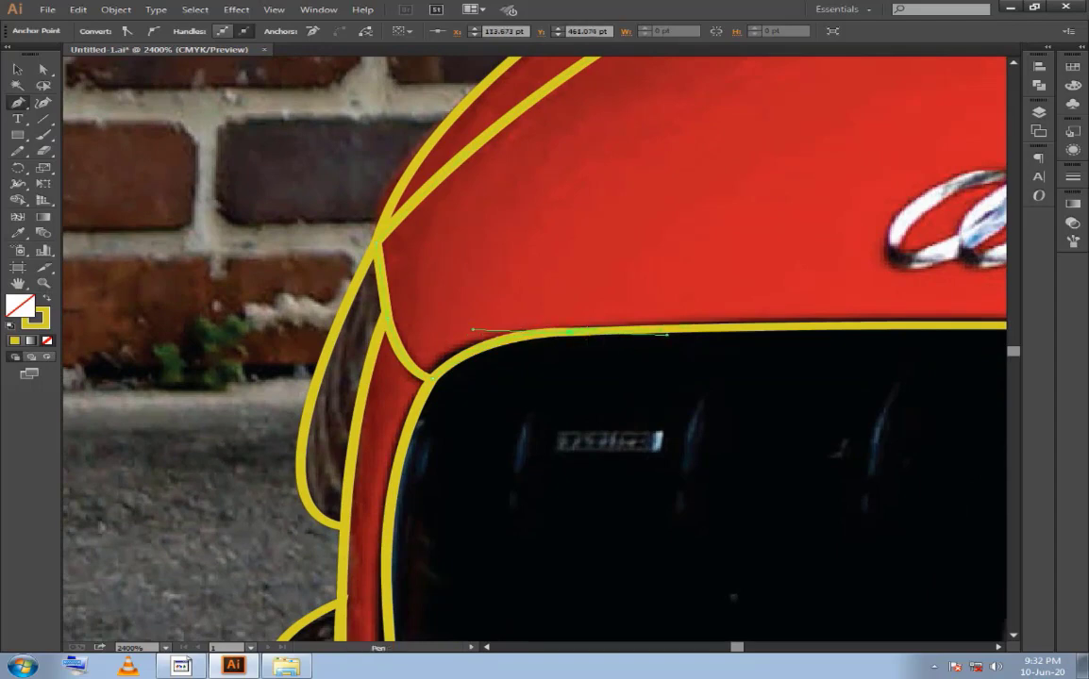
left_click(569, 332)
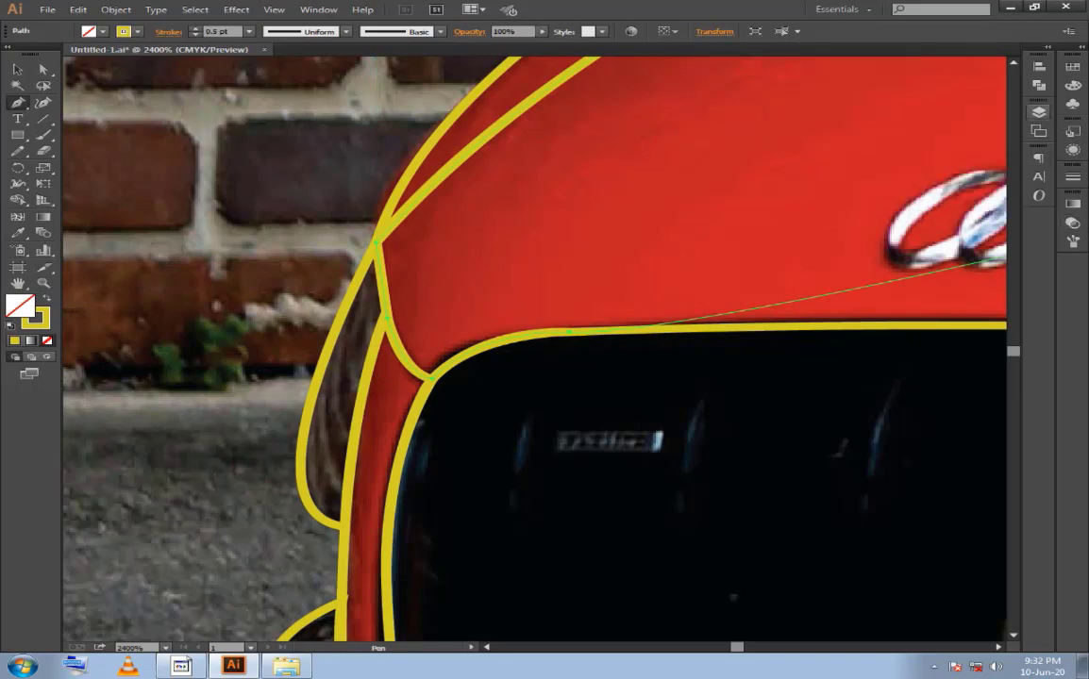
Give Layer 3 a darker custom green highlight colour.
left_click(1039, 111)
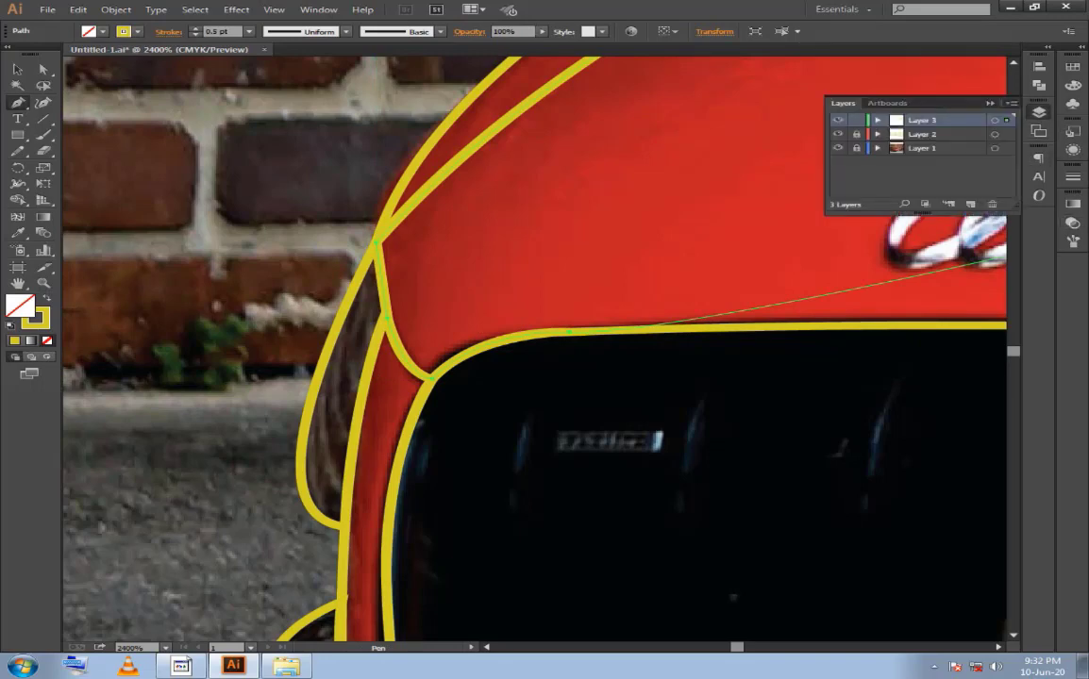
double_click(953, 120)
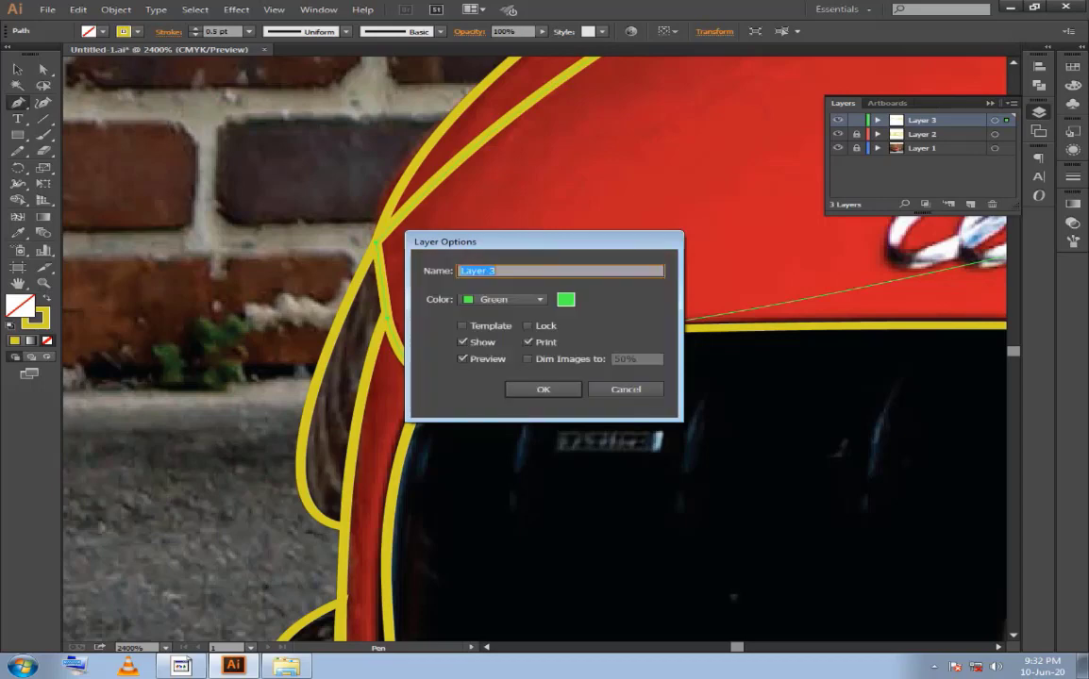
left_click(565, 299)
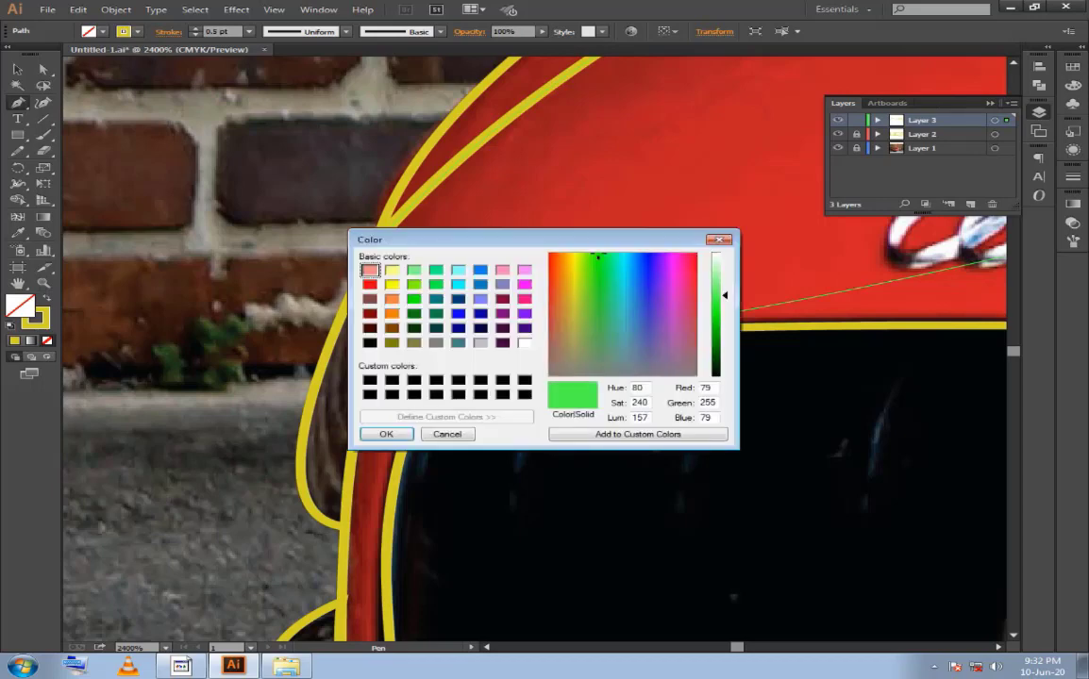
left_click_drag(725, 295, 725, 313)
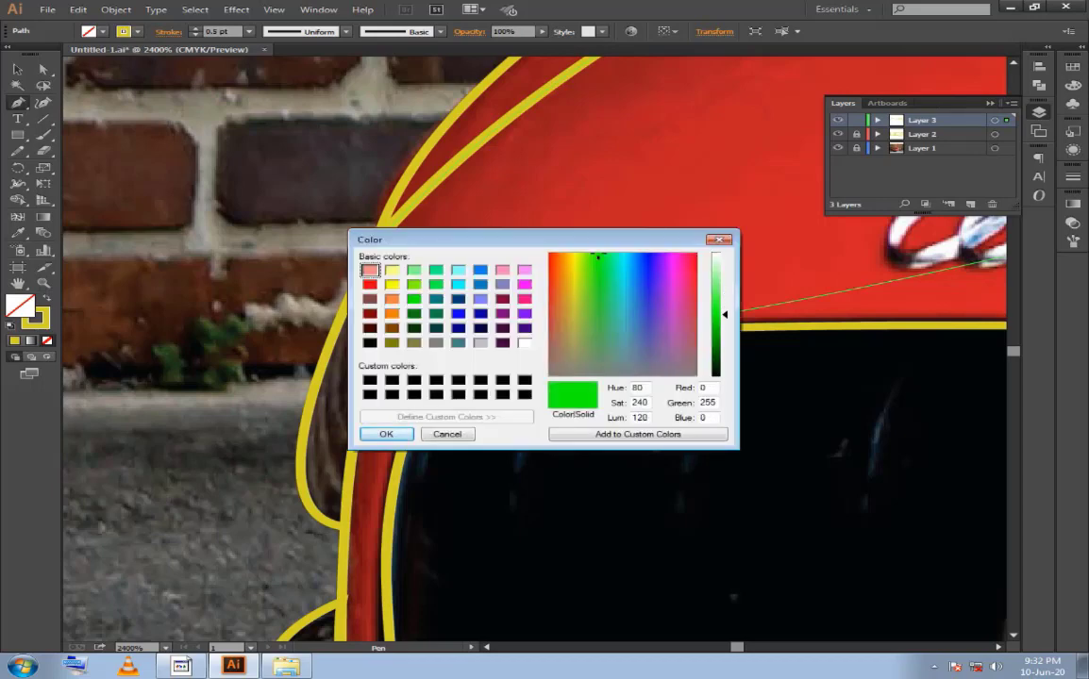
left_click(386, 434)
left_click(544, 389)
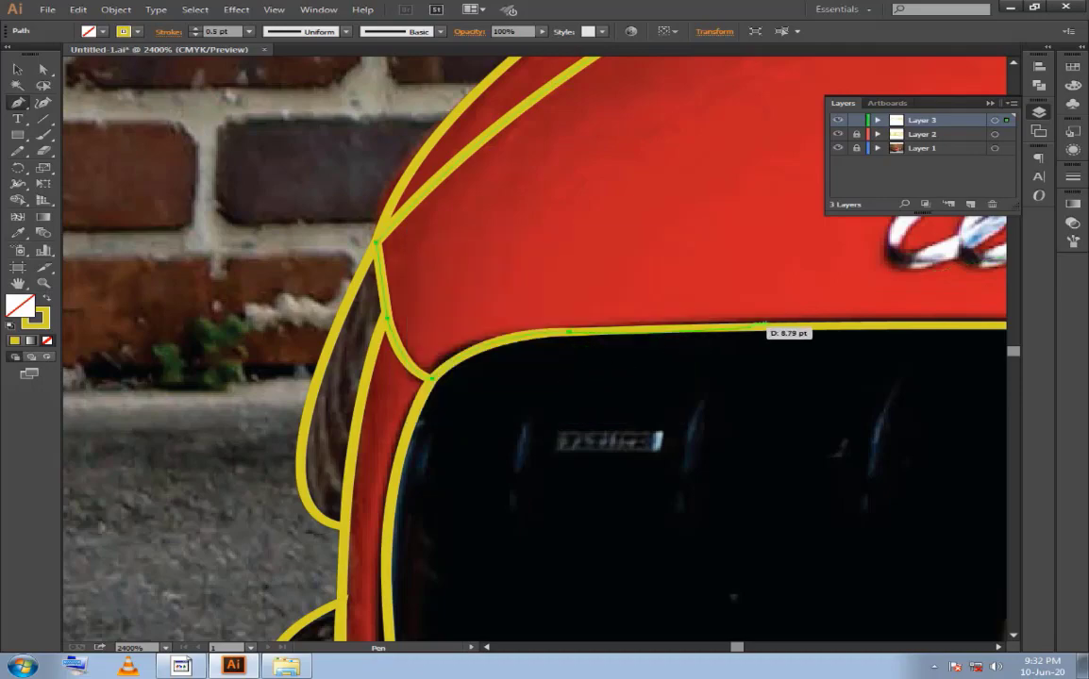
Continue the outline along the grille's top edge below the Audi rings.
left_click_drag(862, 321, 468, 385)
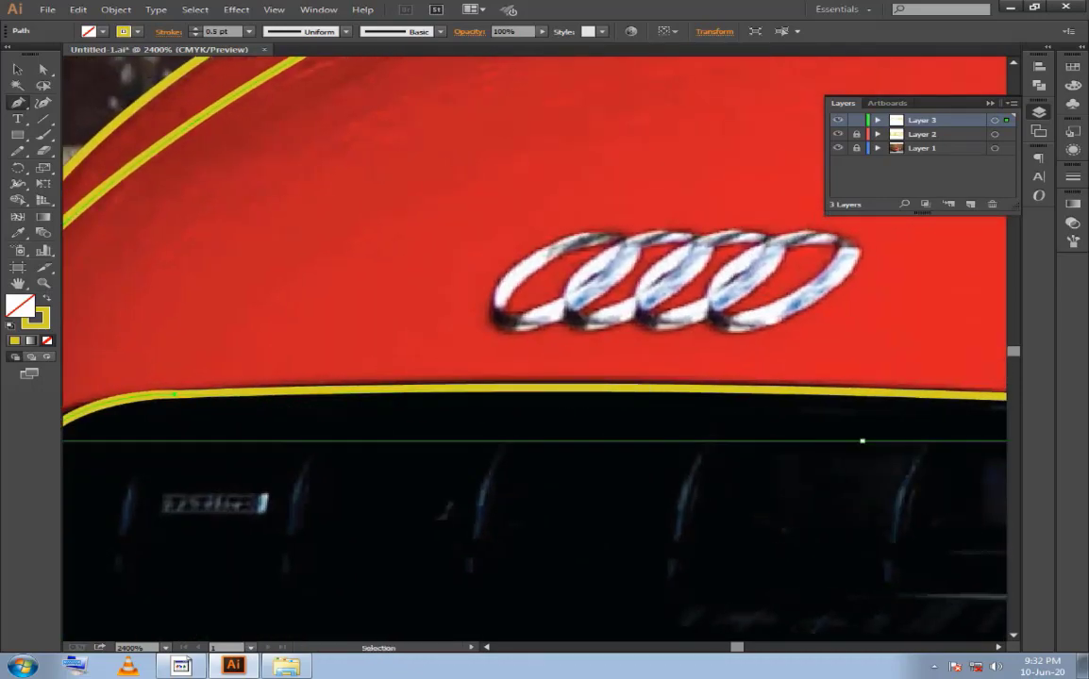
left_click_drag(175, 394, 580, 338)
mouse_move(442, 379)
left_mouse_down()
mouse_move(572, 335)
mouse_move(615, 333)
mouse_move(577, 337)
mouse_move(596, 335)
left_mouse_up()
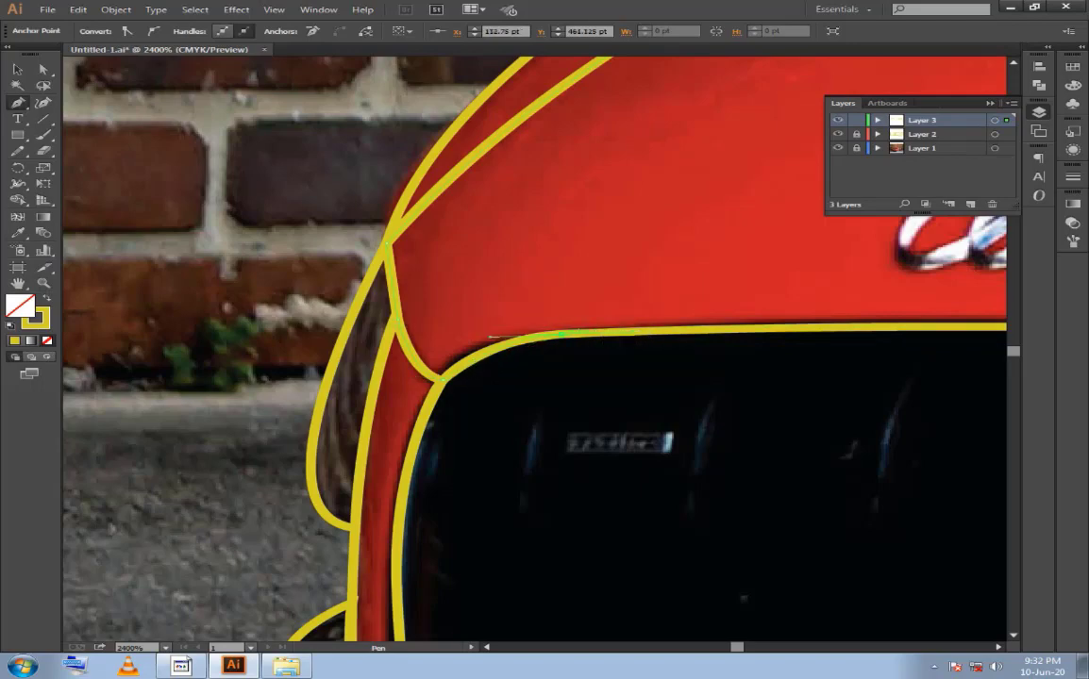
Change Layer 3's highlight colour to Magenta.
double_click(929, 120)
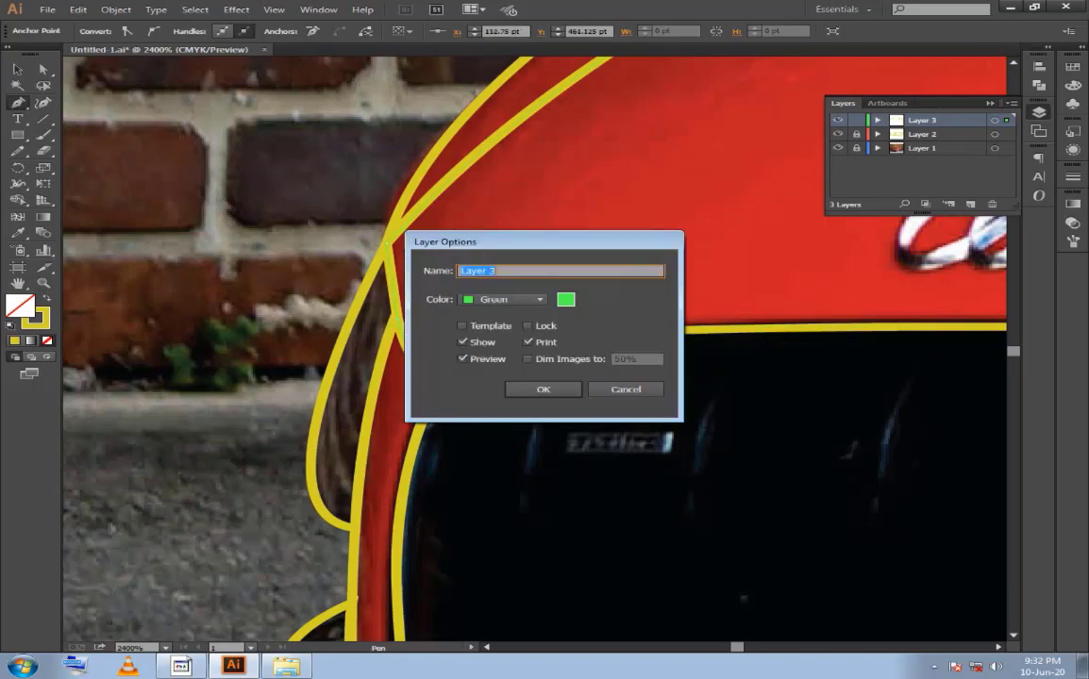
left_click(505, 299)
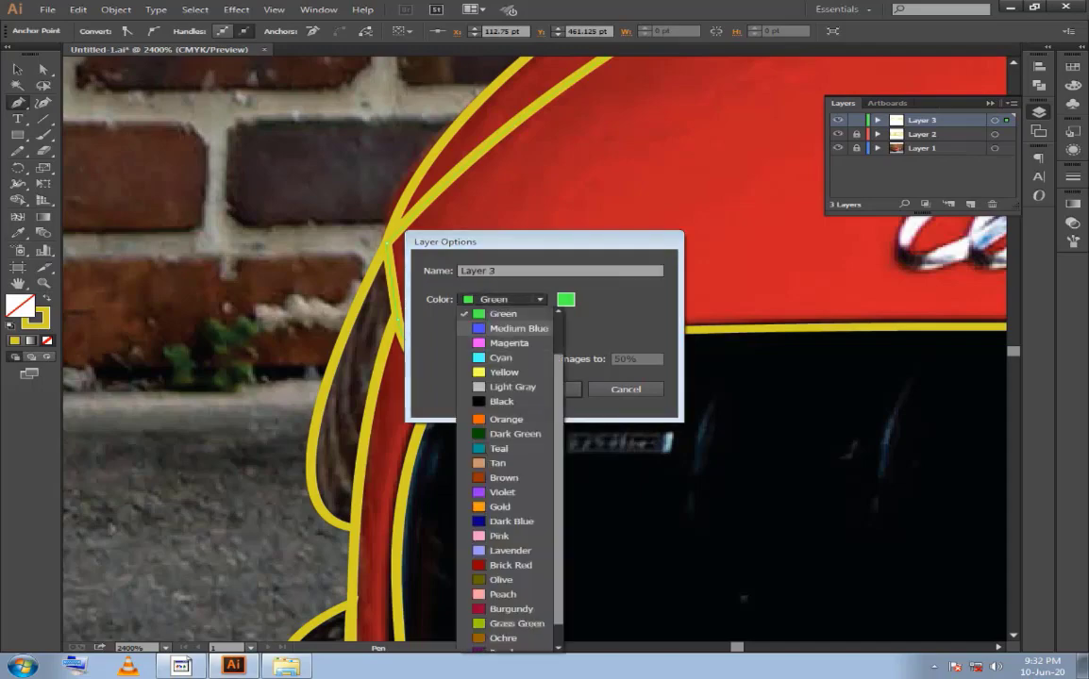
left_click(486, 335)
key("Return")
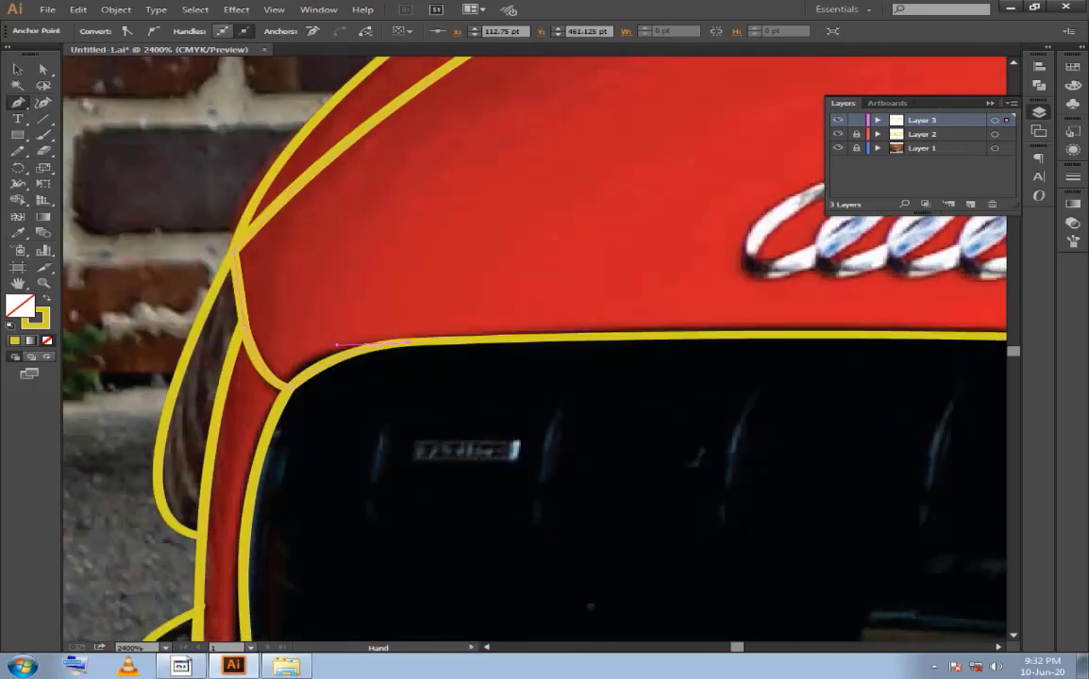
Add the last grille-edge segment and end the path.
mouse_move(401, 342)
left_mouse_down()
mouse_move(763, 336)
mouse_move(347, 366)
mouse_move(412, 304)
left_mouse_up()
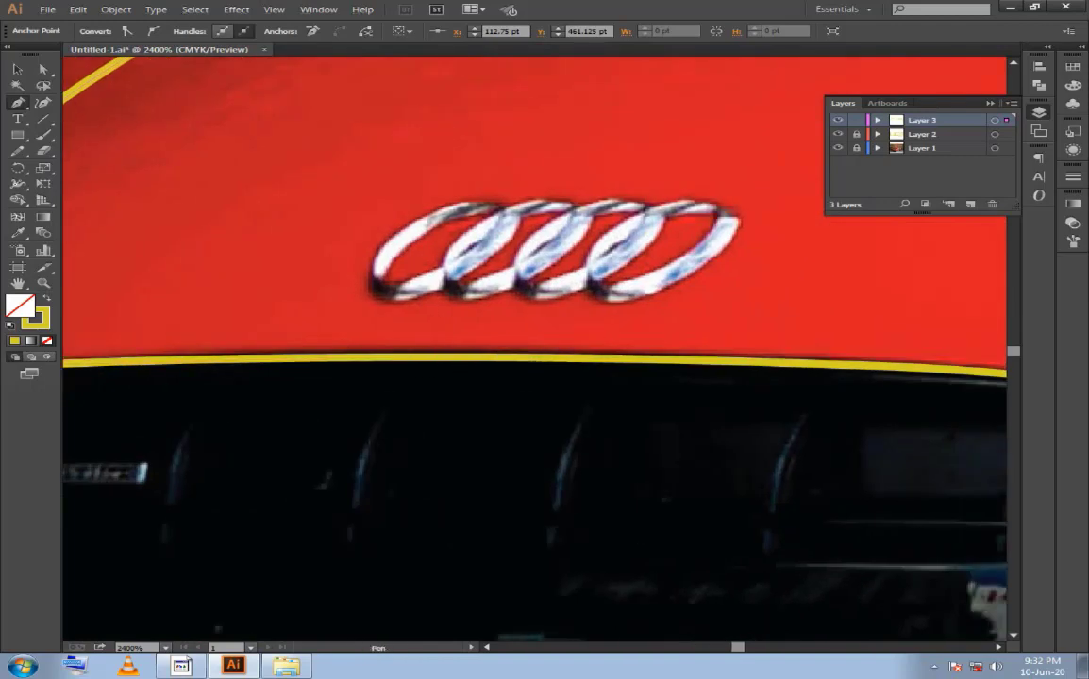
left_click_drag(557, 378, 732, 363)
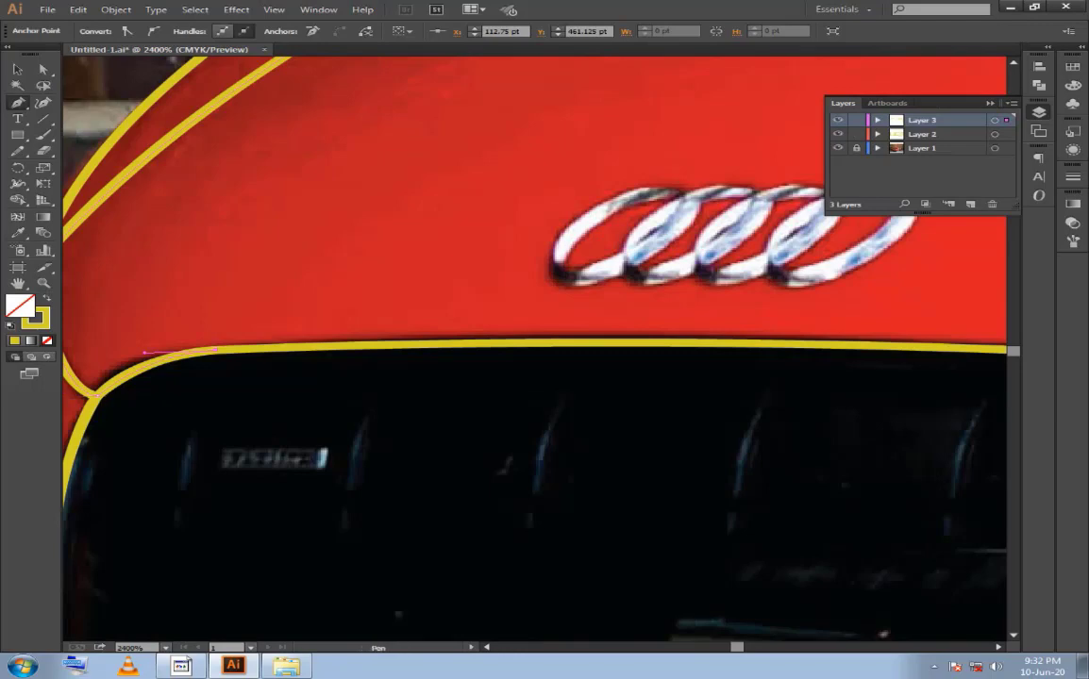
left_click(922, 397, "ctrl")
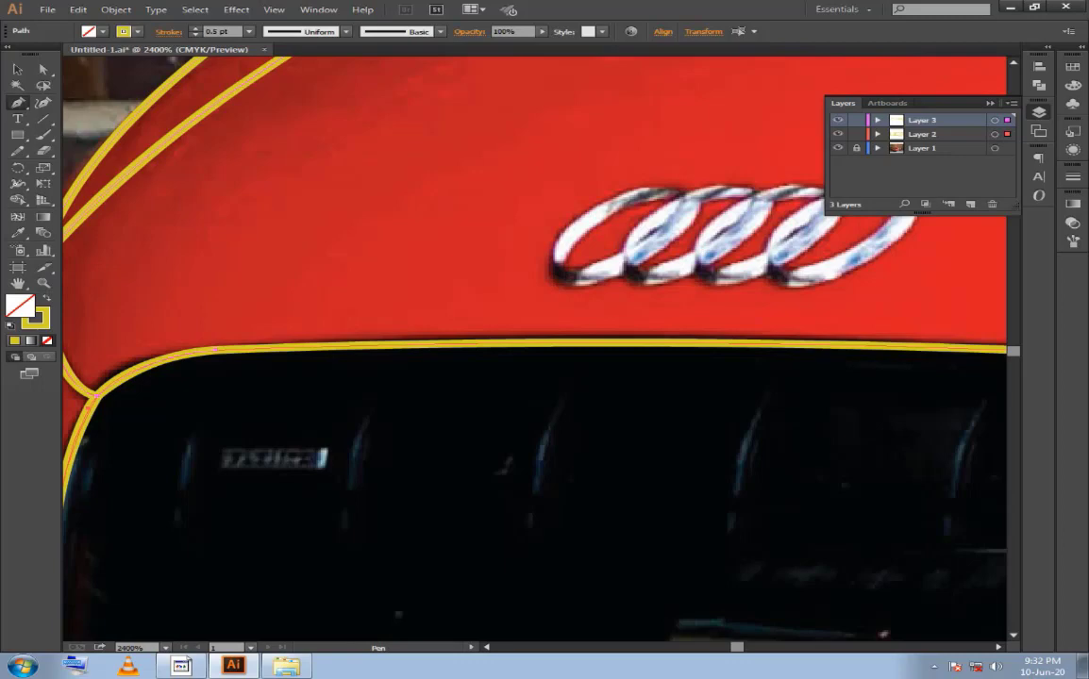
Change the outline stroke colour from yellow to a vivid bright blue.
left_click(1073, 84)
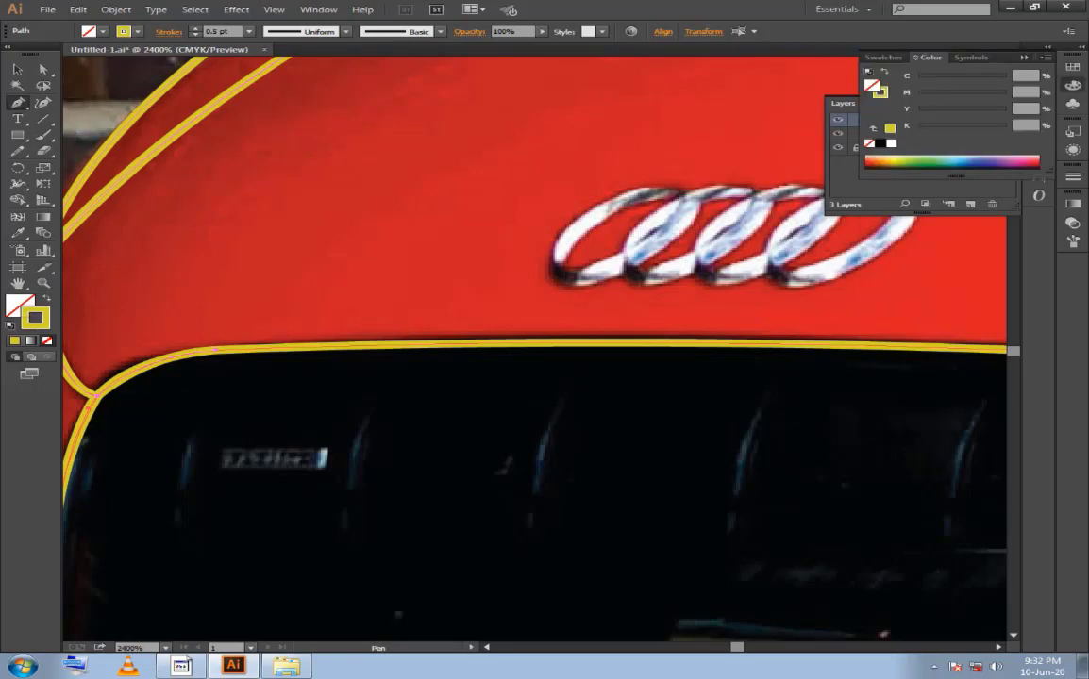
double_click(879, 91)
mouse_move(289, 526)
left_mouse_down()
mouse_move(316, 505)
mouse_move(317, 520)
left_mouse_up()
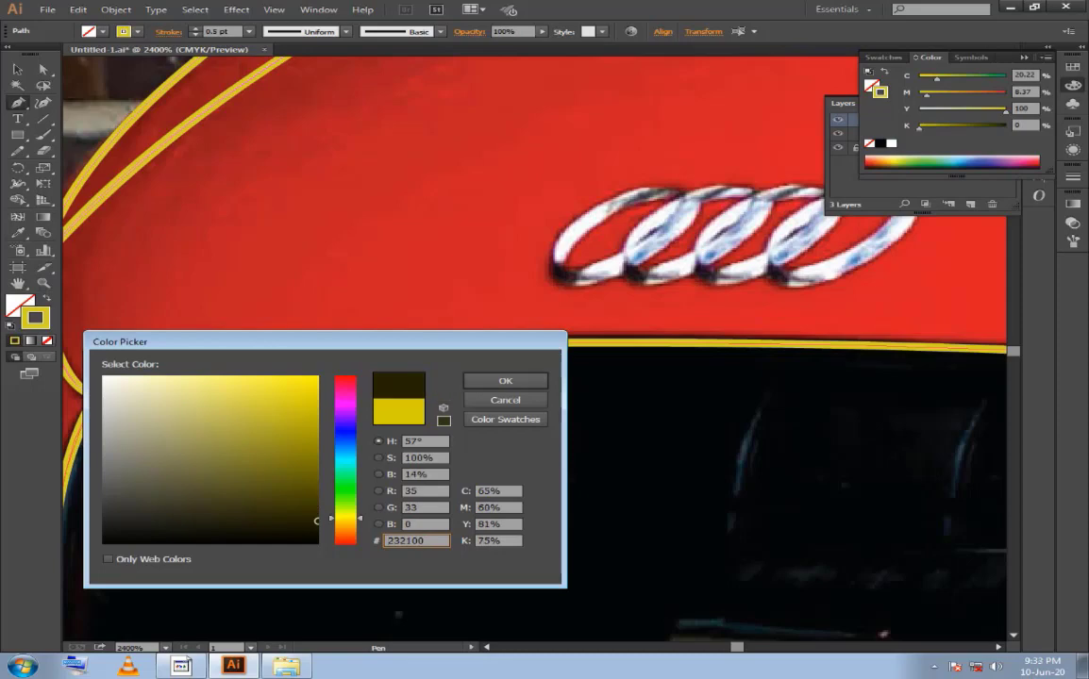
left_click_drag(345, 518, 345, 436)
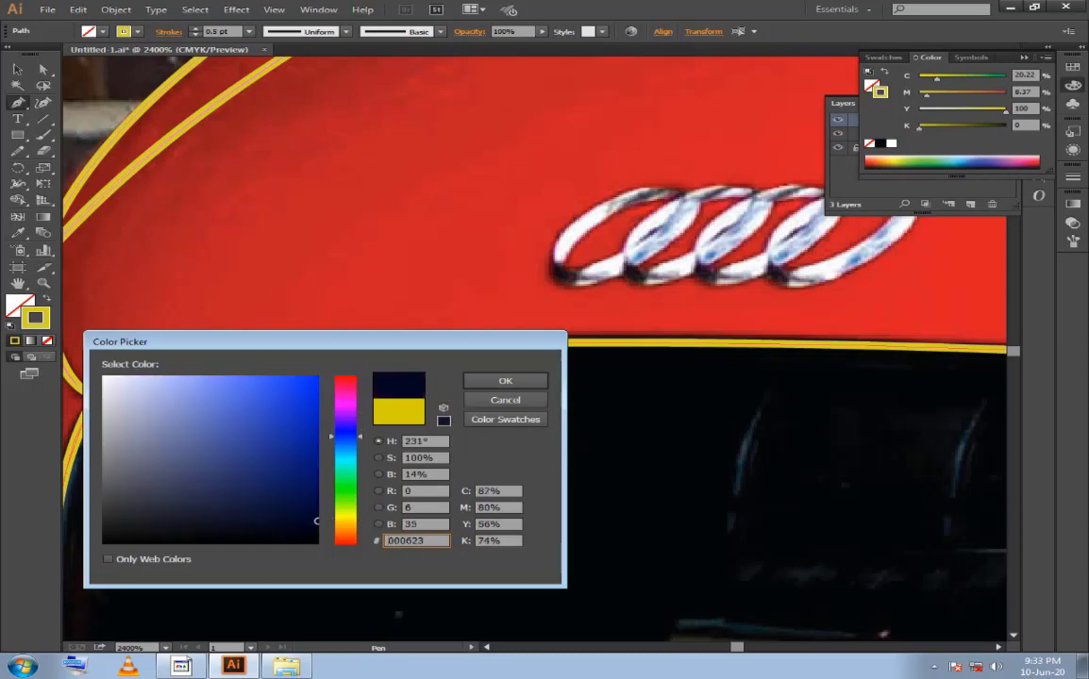
left_click_drag(317, 519, 313, 406)
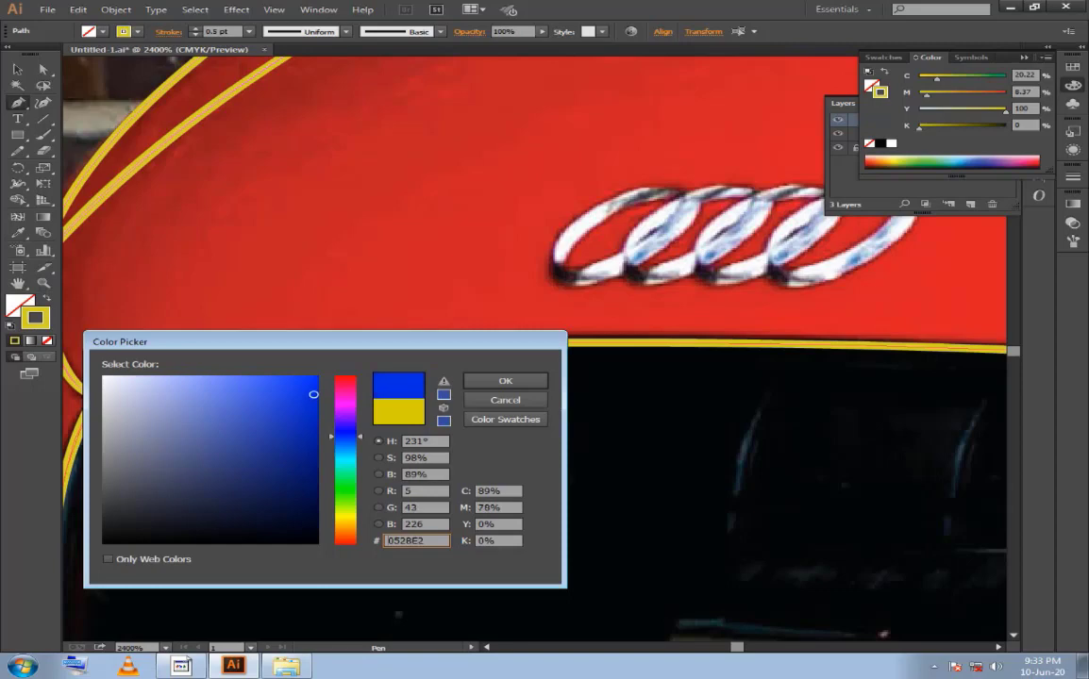
key("Return")
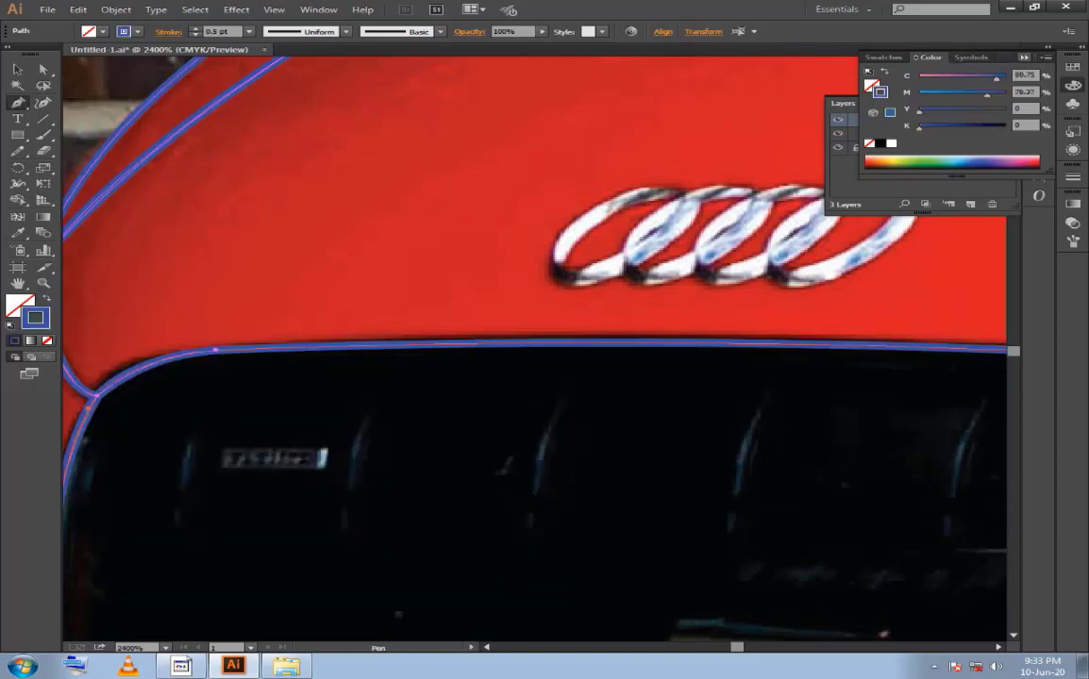
key("F7")
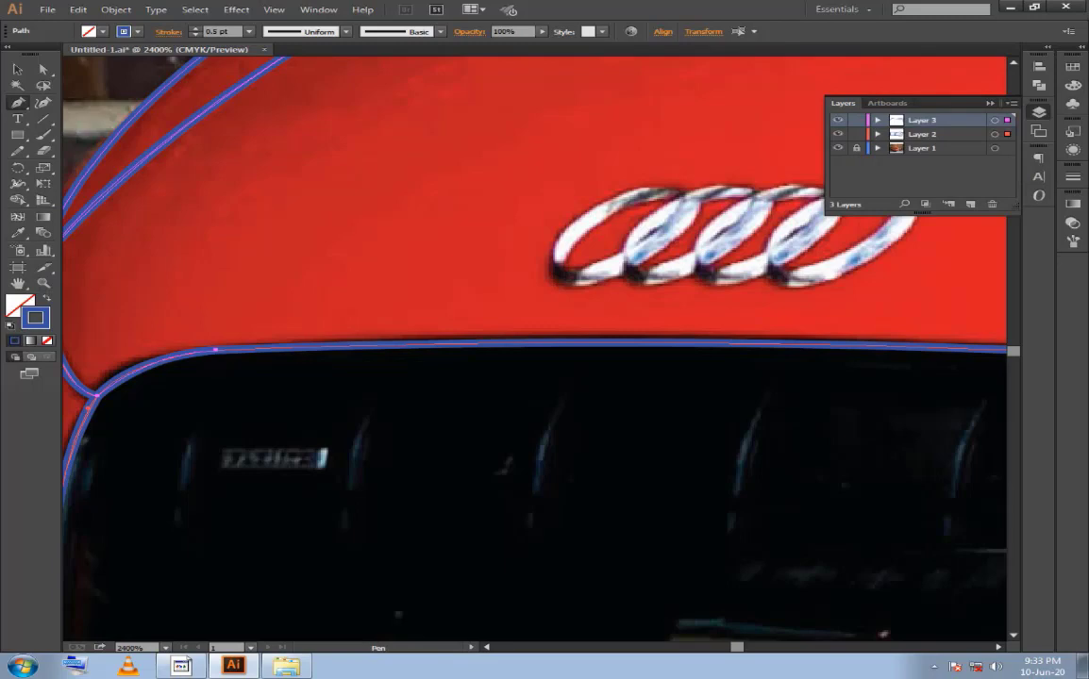
Set Layer 3's highlight colour to Cyan.
double_click(963, 120)
left_click(503, 299)
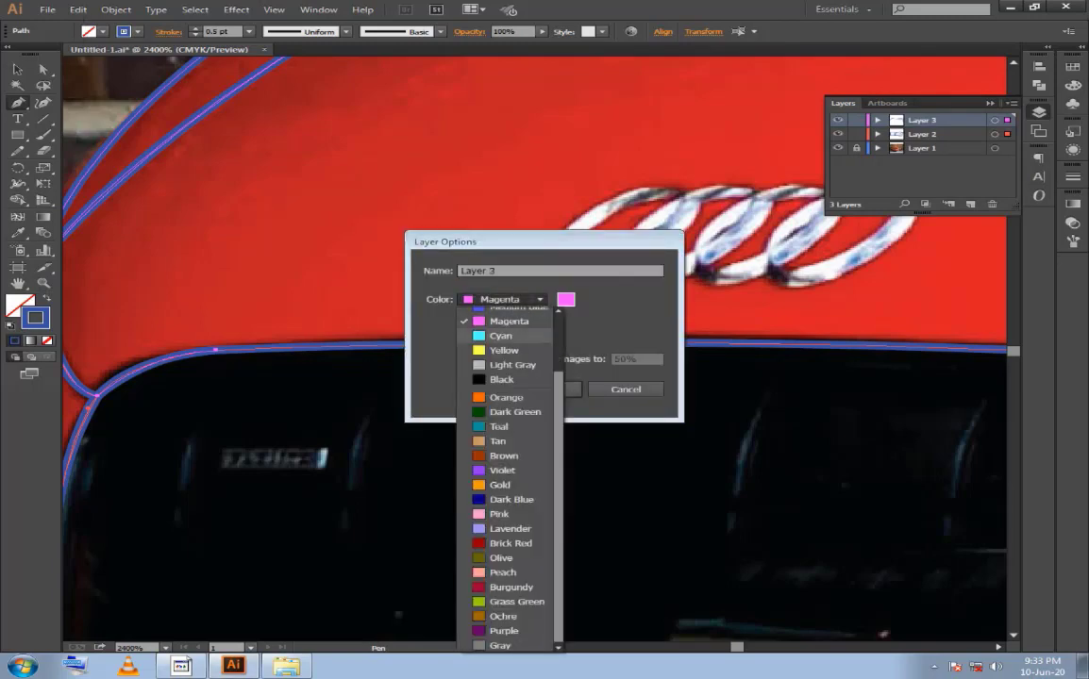
left_click(498, 332)
left_click(544, 389)
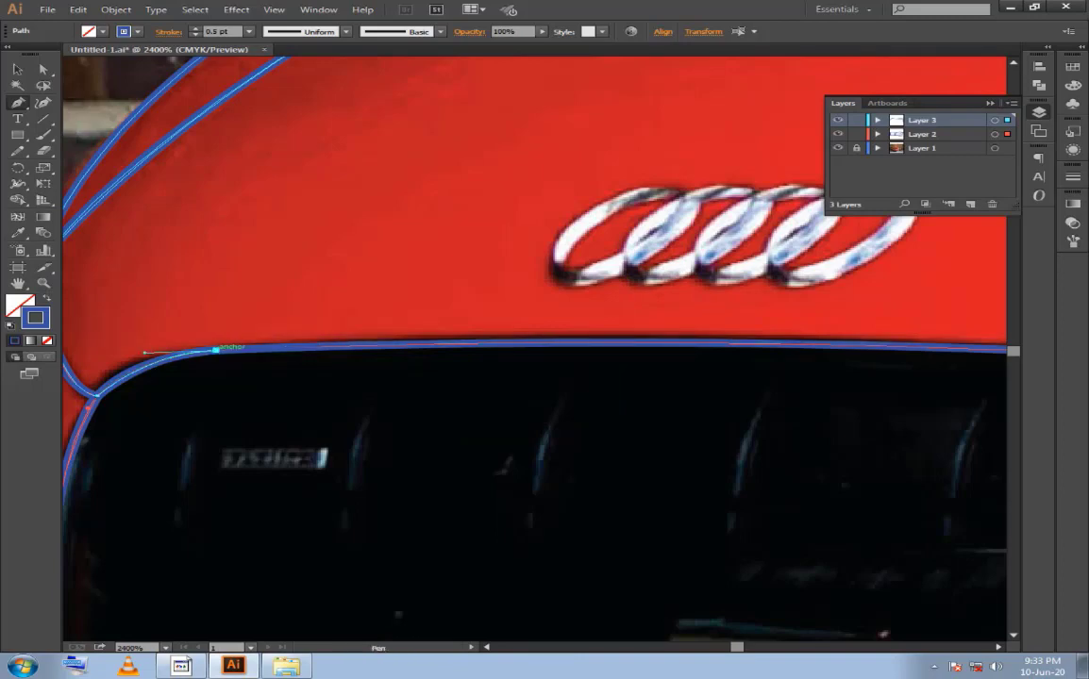
Draw curved anchors along the grille's top edge toward its right side.
left_click_drag(215, 349, 808, 157)
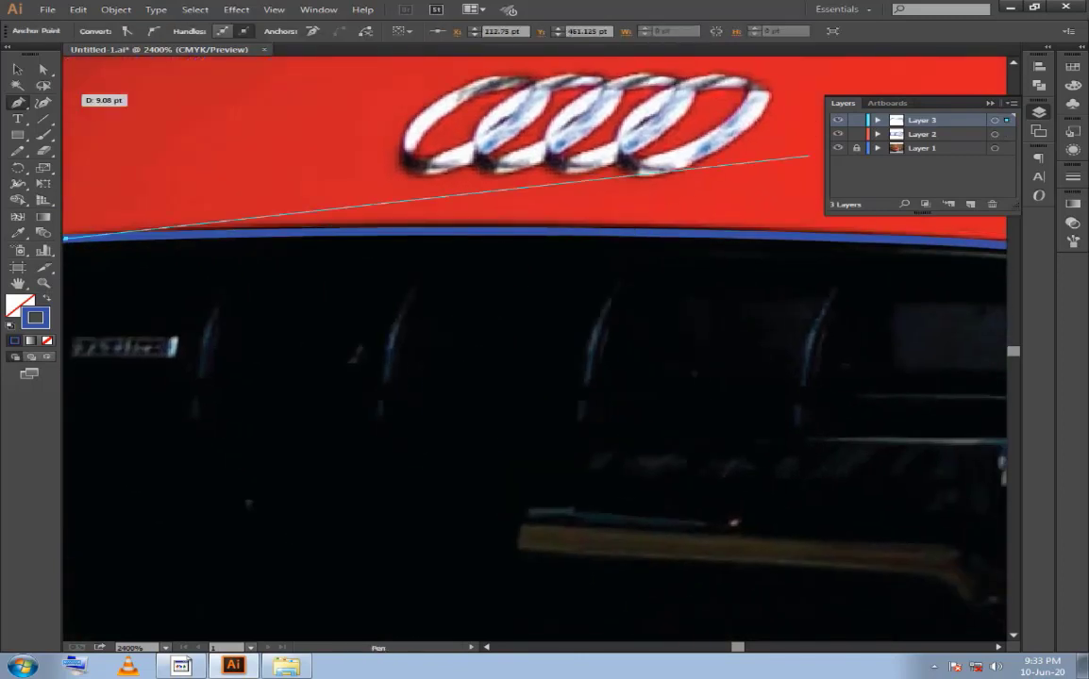
mouse_move(585, 236)
left_mouse_down()
mouse_move(783, 225)
mouse_move(821, 143)
mouse_move(624, 253)
left_mouse_up()
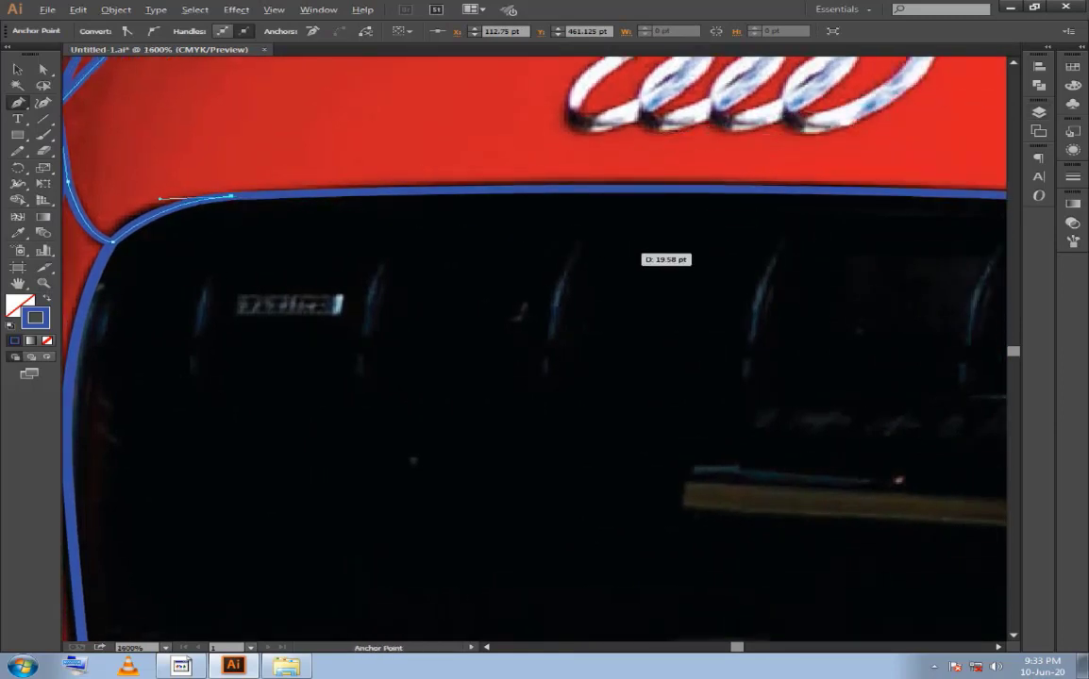
key("ctrl+minus")
left_click_drag(523, 275, 316, 285)
left_click_drag(409, 287, 522, 292)
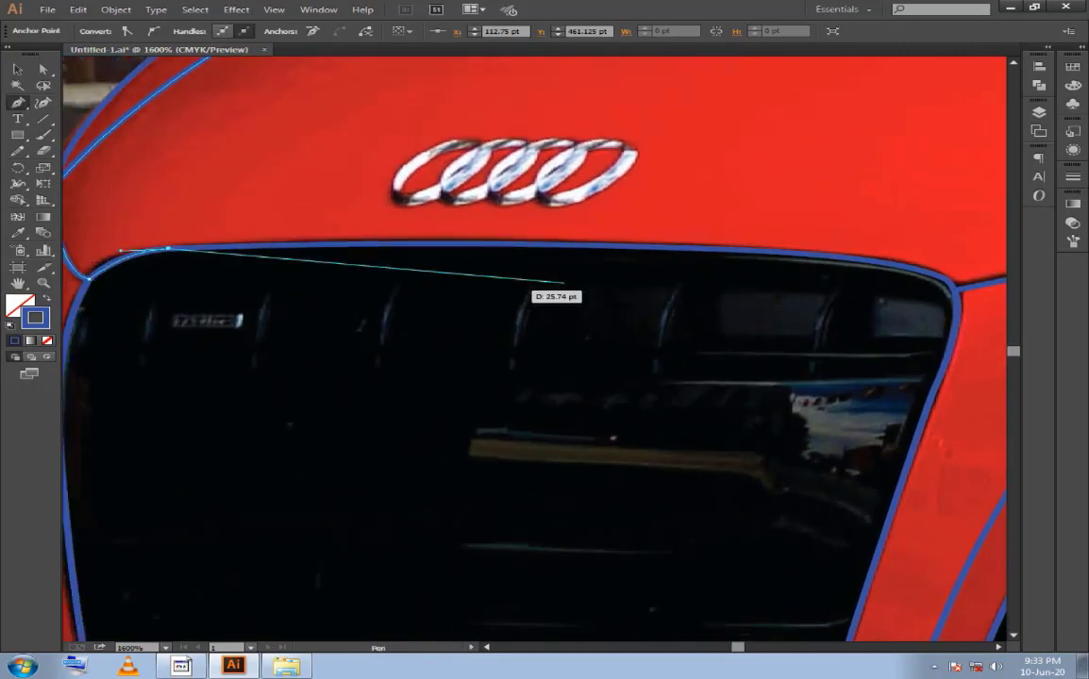
mouse_move(689, 248)
left_mouse_down()
mouse_move(767, 261)
mouse_move(908, 261)
left_mouse_up()
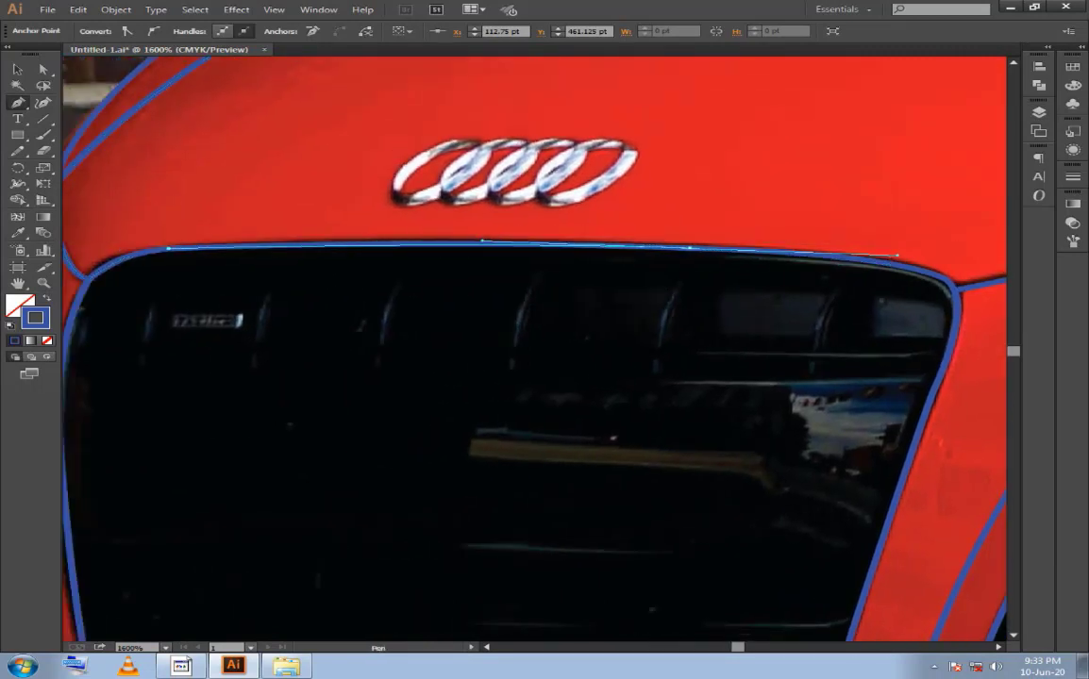
left_click_drag(749, 247, 721, 243)
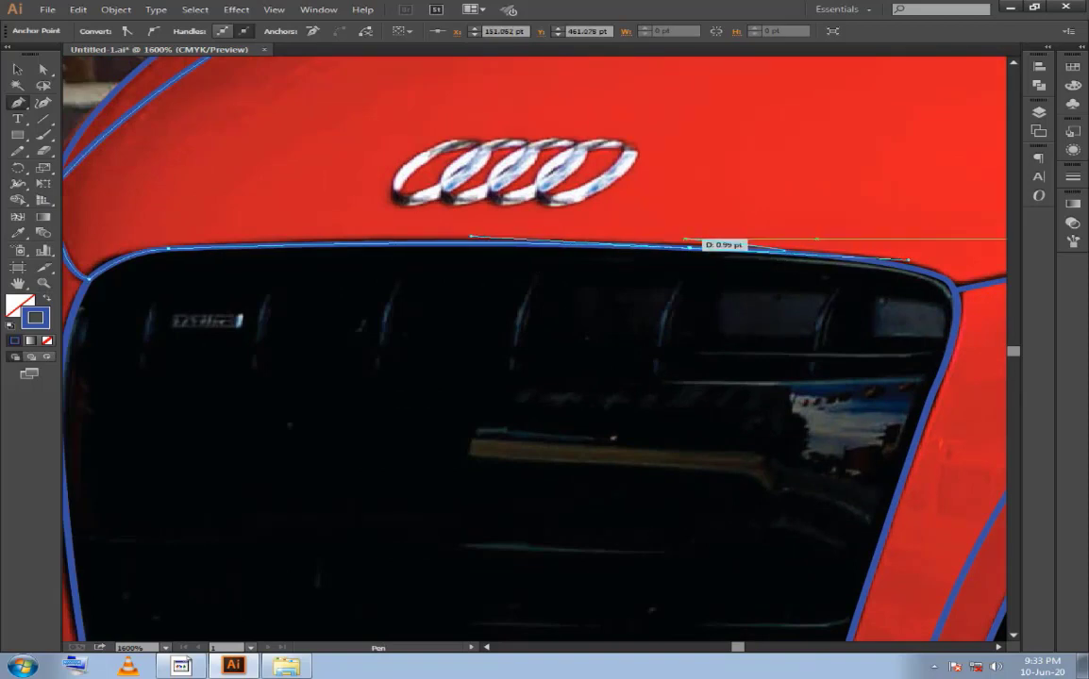
Shape the path around the grille's rounded right-hand corner.
mouse_move(958, 279)
left_mouse_down()
mouse_move(804, 250)
mouse_move(785, 330)
left_mouse_up()
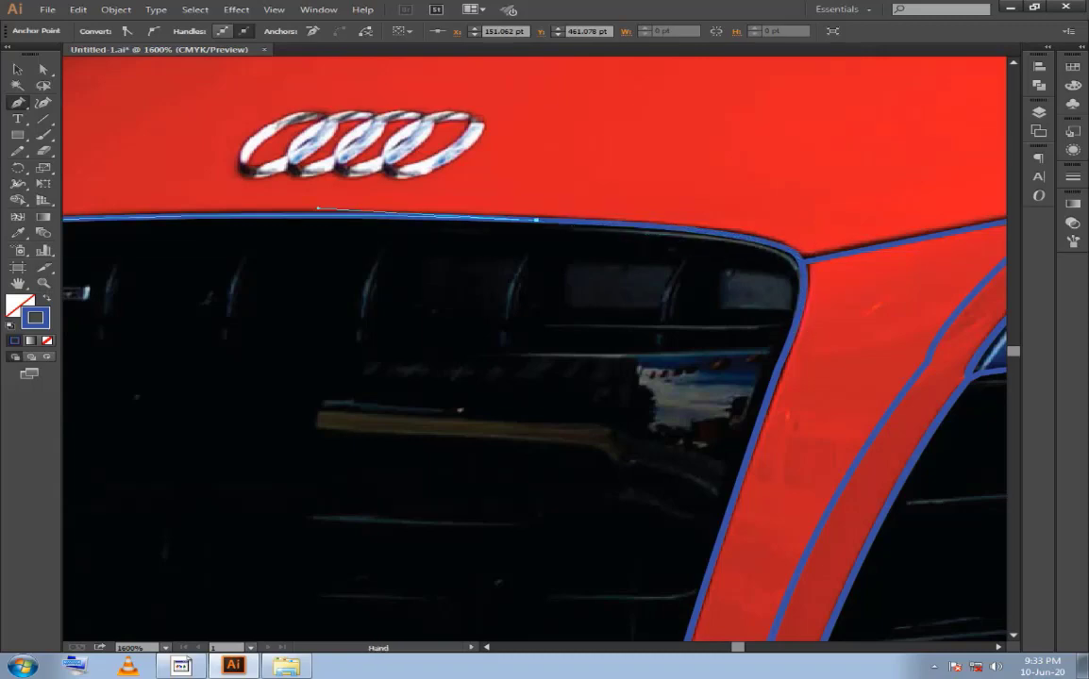
key("ctrl+equal")
left_click_drag(601, 234, 577, 237)
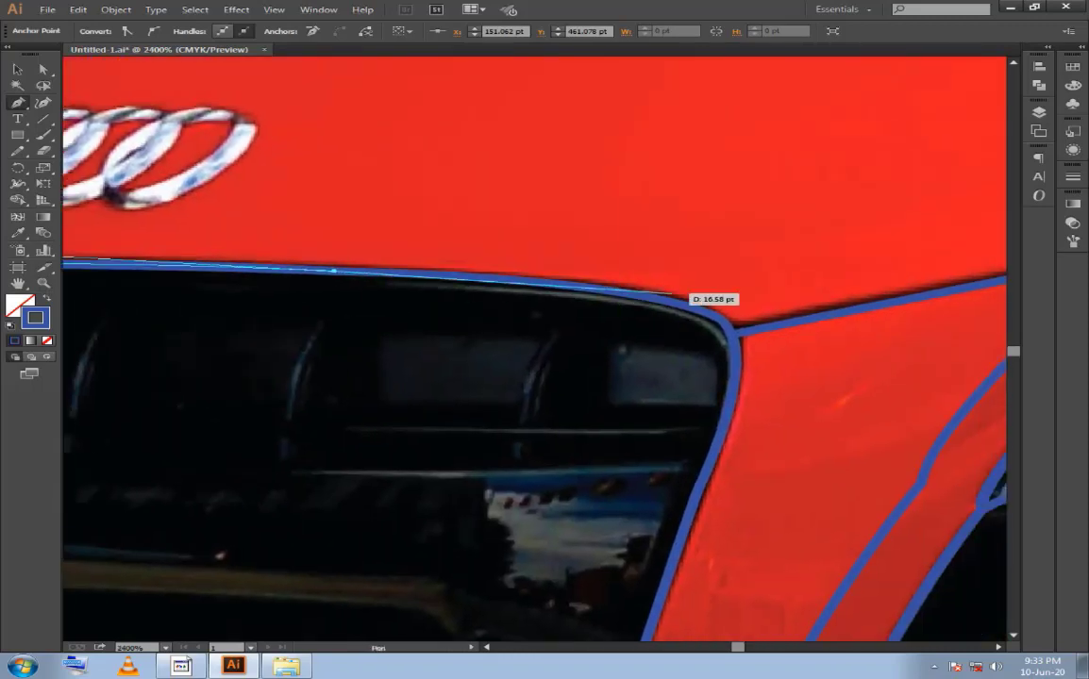
left_click_drag(740, 330, 772, 331)
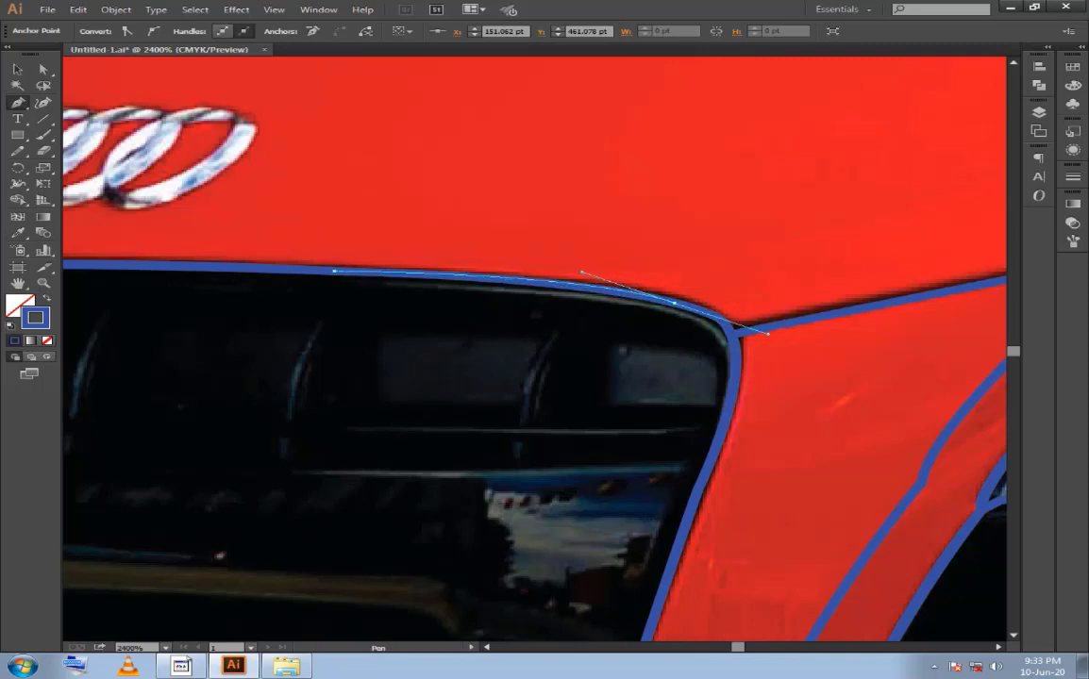
left_click_drag(681, 305, 622, 207)
left_click_drag(680, 302, 661, 393)
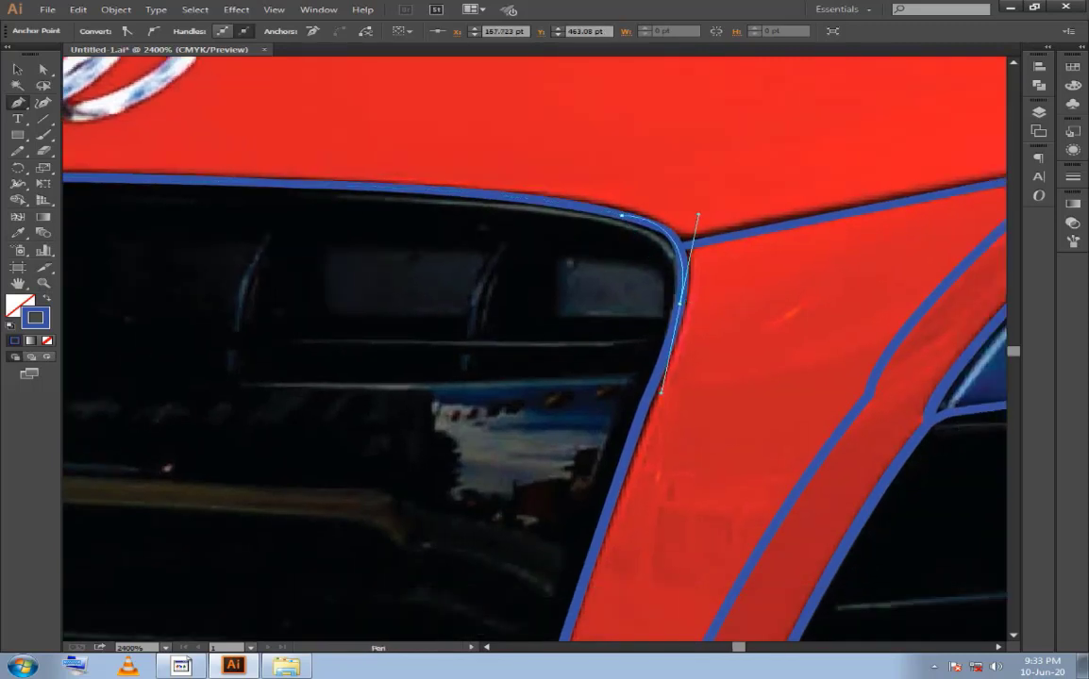
left_click_drag(697, 216, 707, 223)
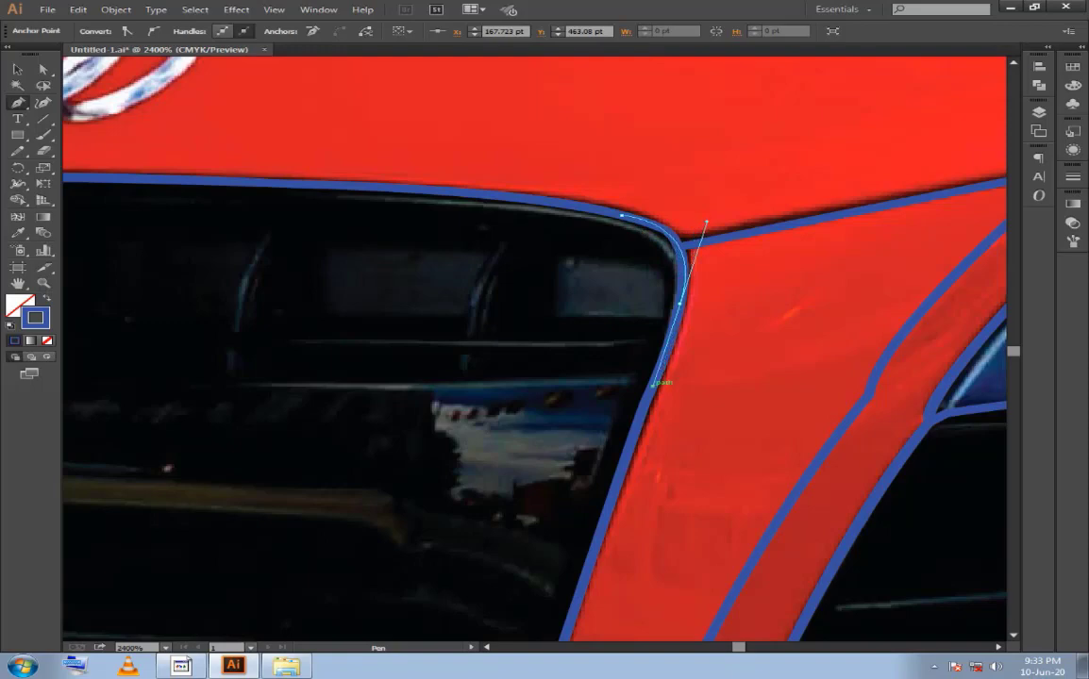
Add a straight segment down the pillar edge, undo a misplaced anchor, and refine the corner curve.
scroll(679, 302, "down", 3)
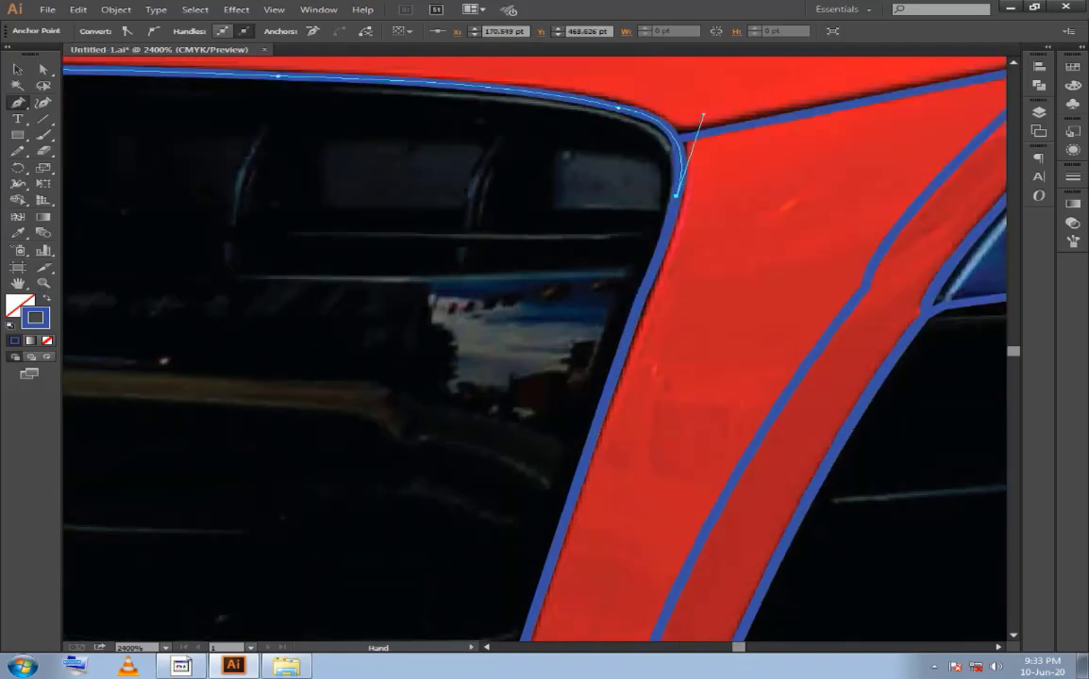
left_click(646, 287)
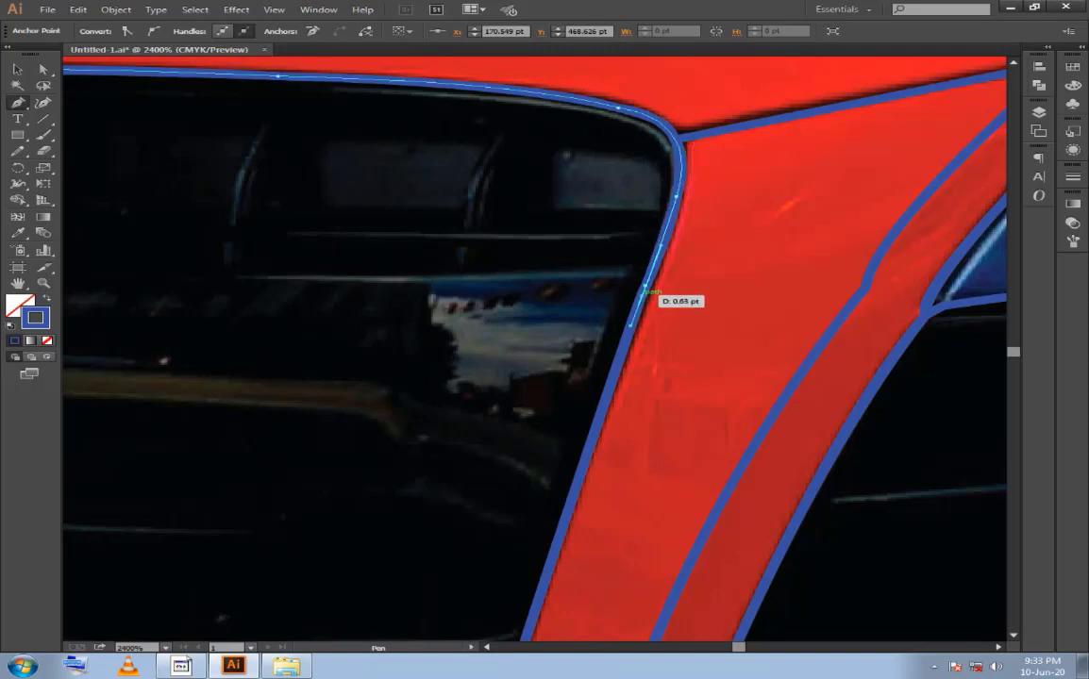
scroll(642, 339, "down", 1)
left_click_drag(643, 341, 612, 157)
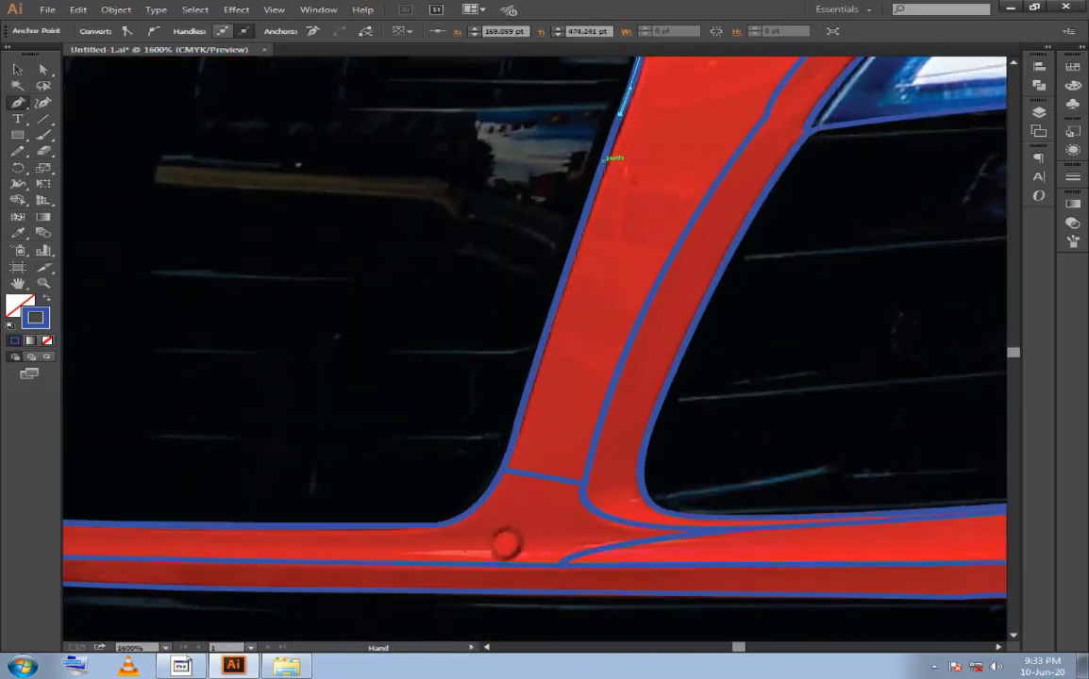
left_click_drag(561, 331, 524, 413)
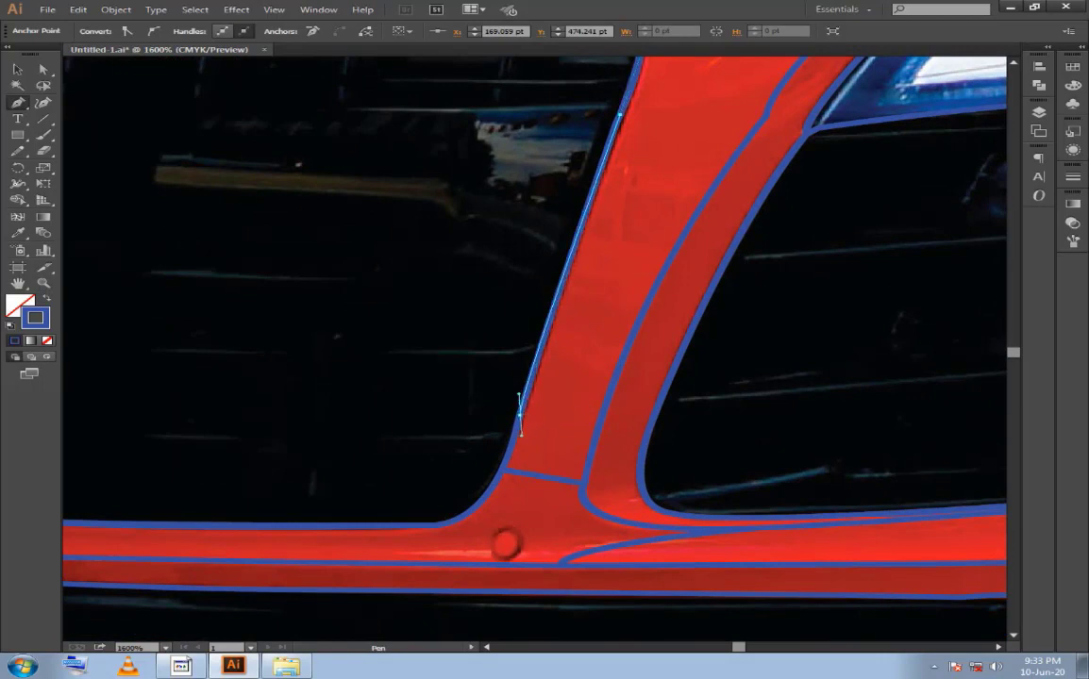
left_click(501, 487)
key("ctrl+z")
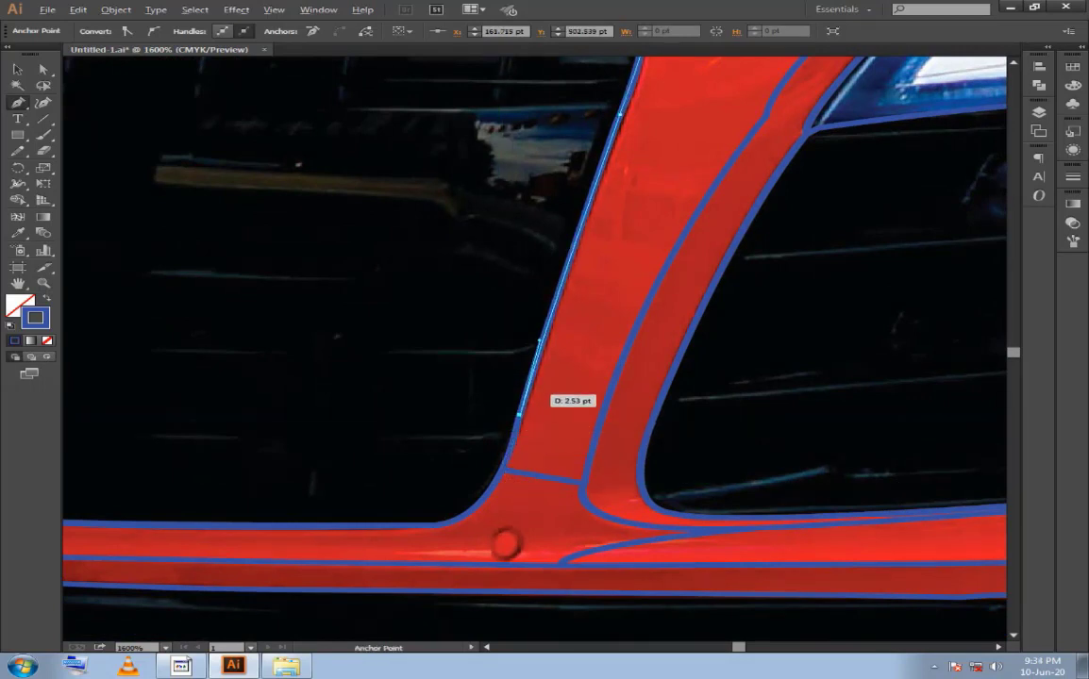
left_click_drag(543, 382, 560, 464)
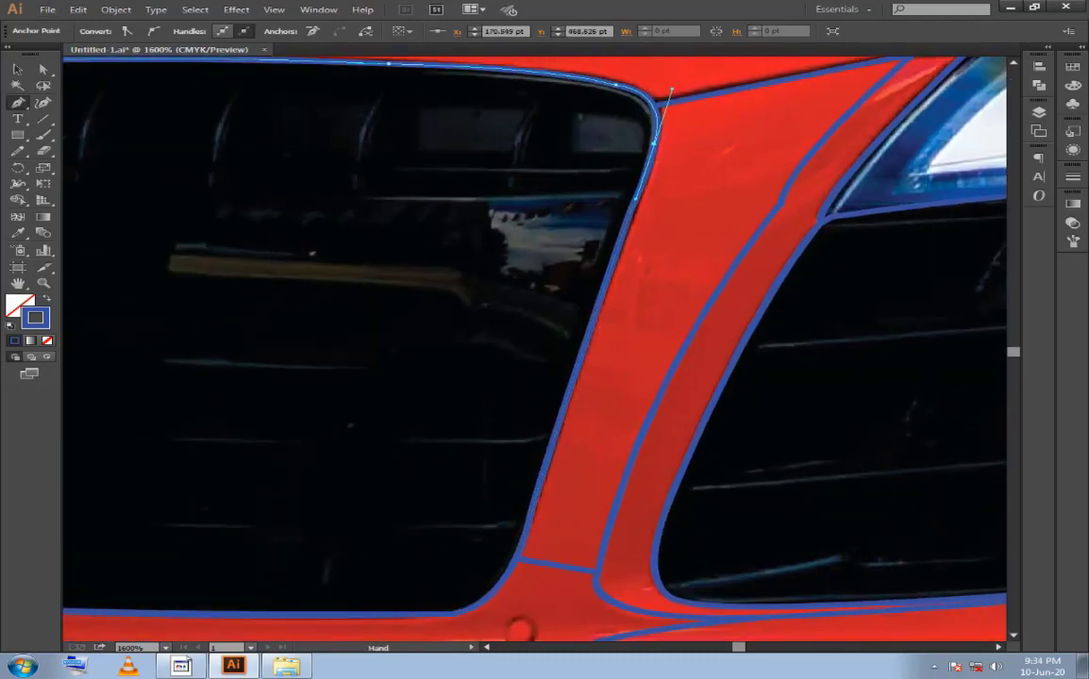
left_click_drag(673, 86, 545, 346)
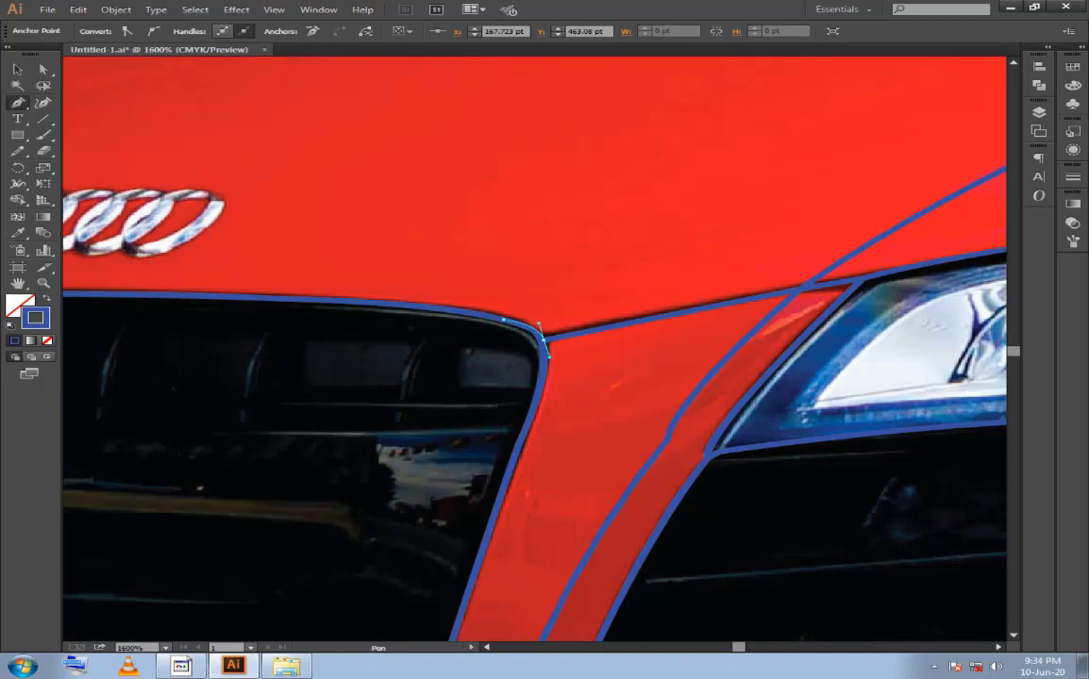
left_click_drag(542, 337, 544, 345)
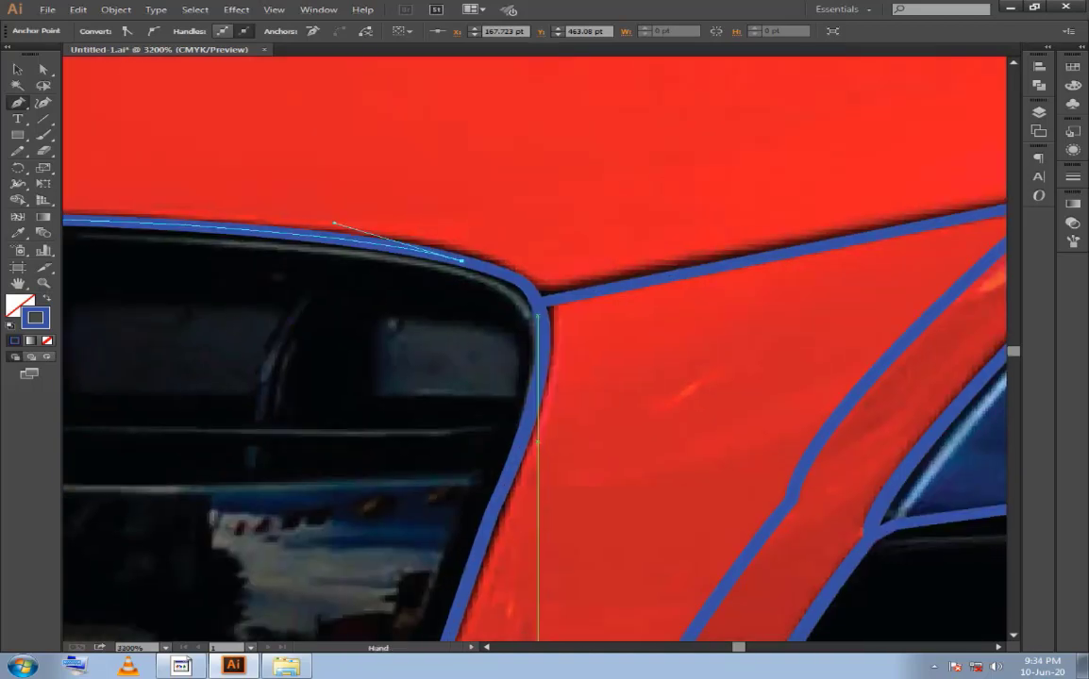
scroll(544, 344, "up", 1)
left_click_drag(544, 304, 538, 306)
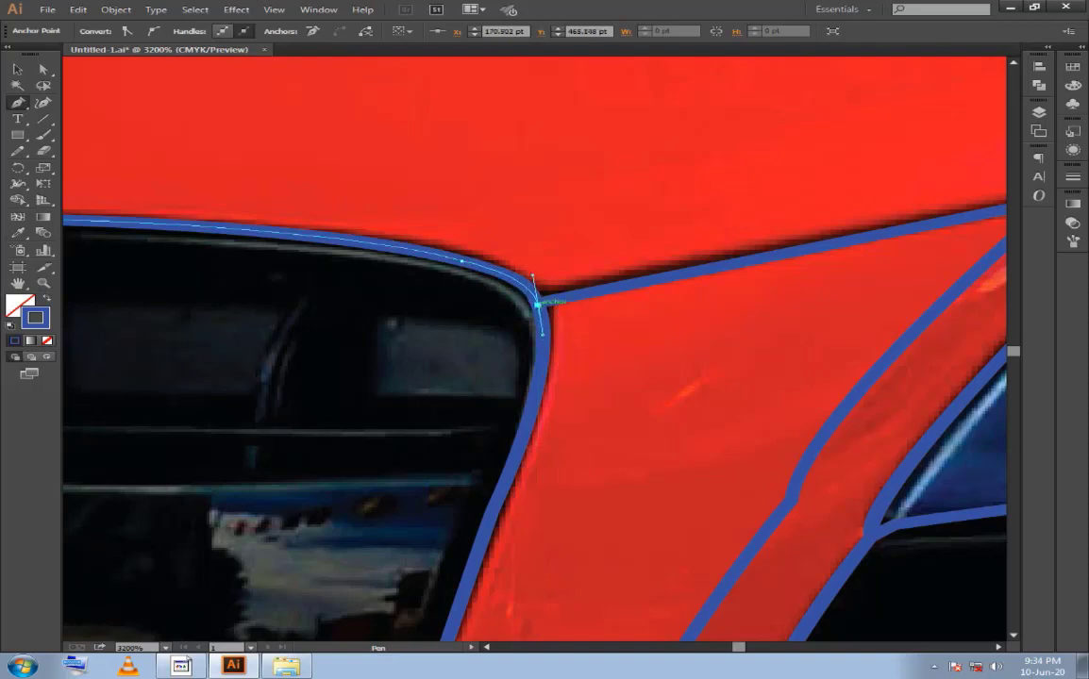
Extend the blue line right toward the headlight with two new anchors.
left_click_drag(537, 304, 164, 389)
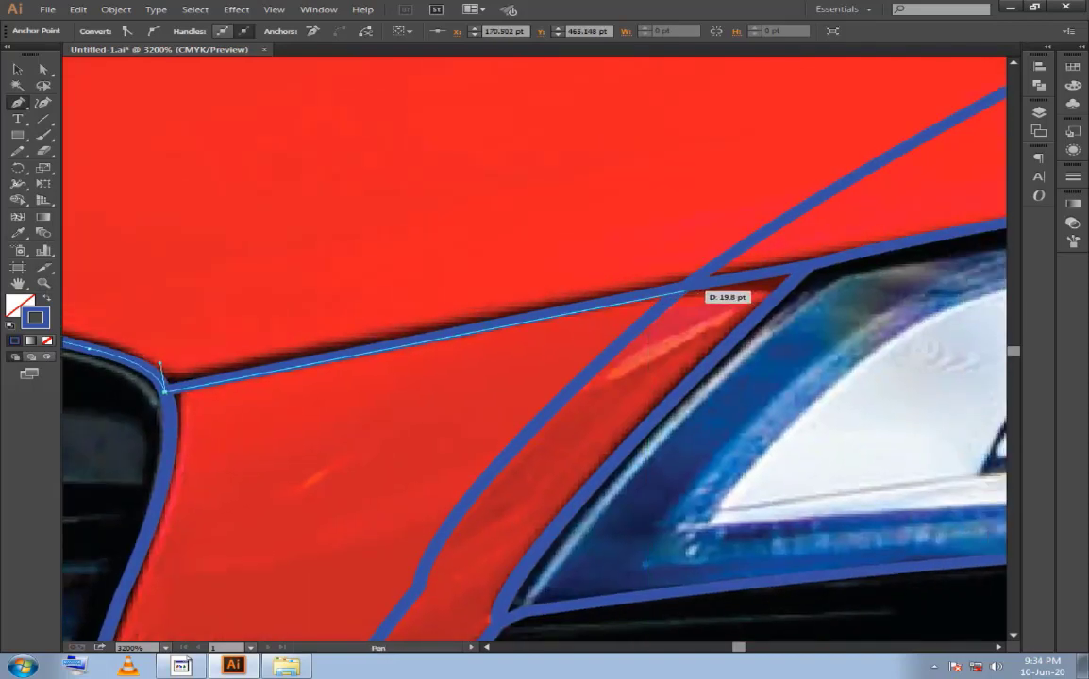
left_click(685, 285)
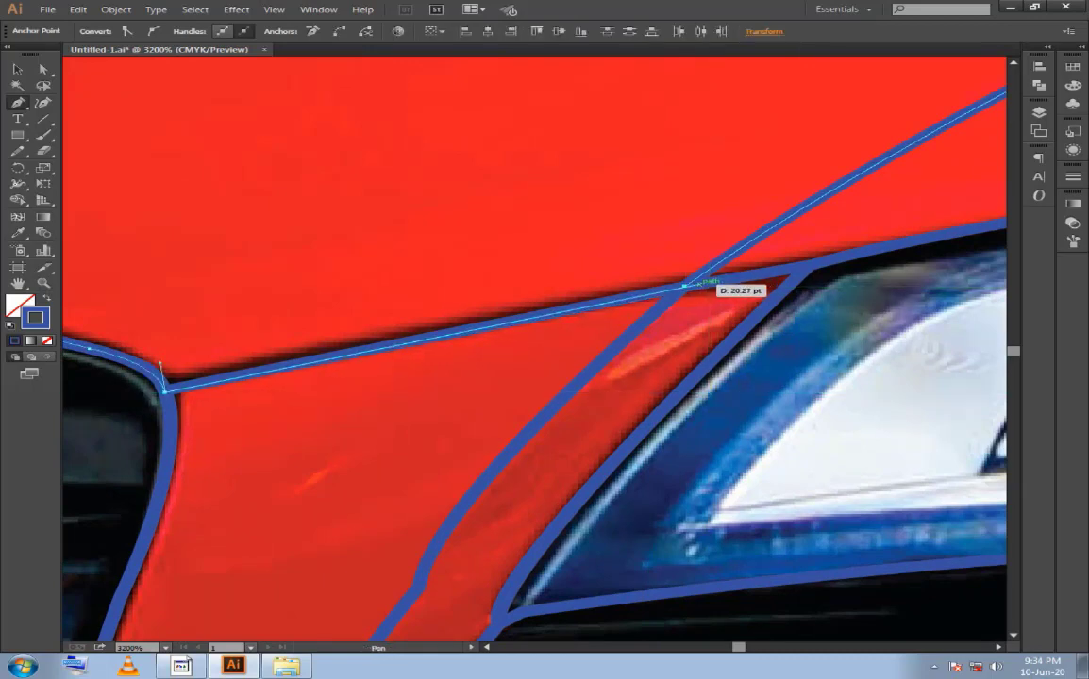
left_click_drag(699, 283, 786, 271)
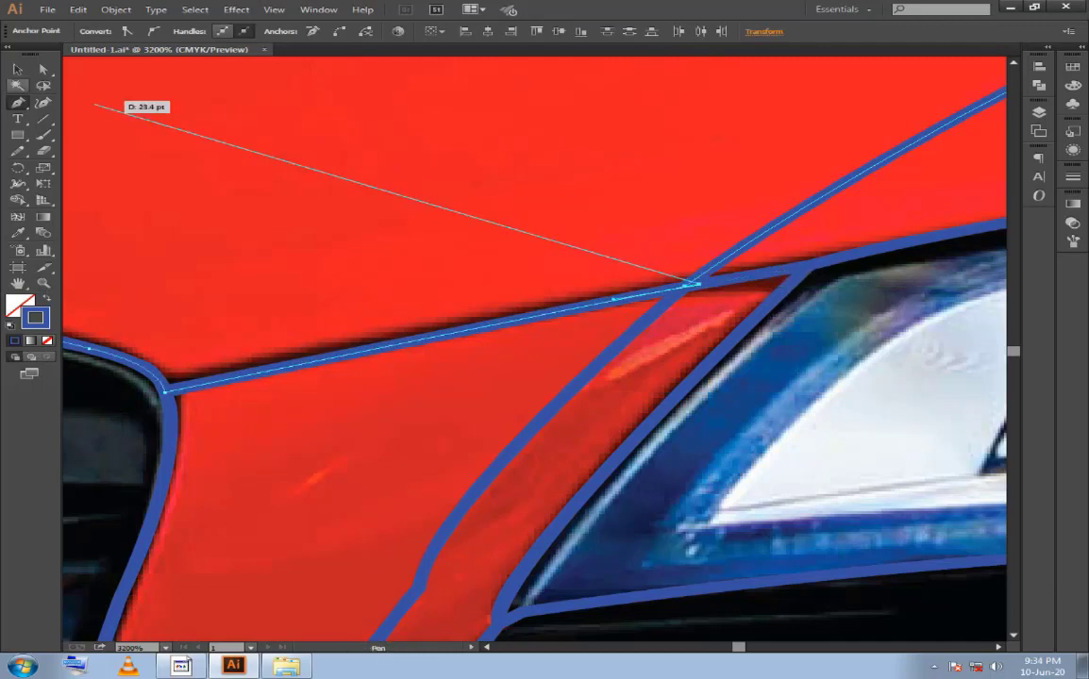
Drag the line's end anchor with Direct Selection until it snaps onto the intersection.
key("a")
left_click(698, 283)
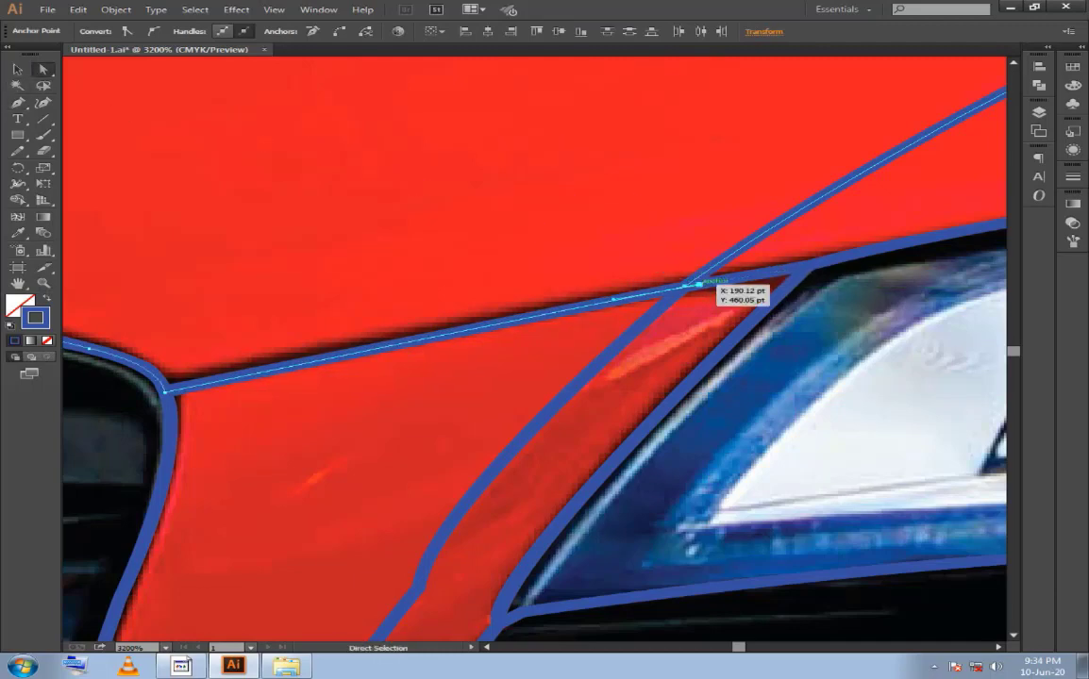
left_click_drag(698, 283, 684, 284)
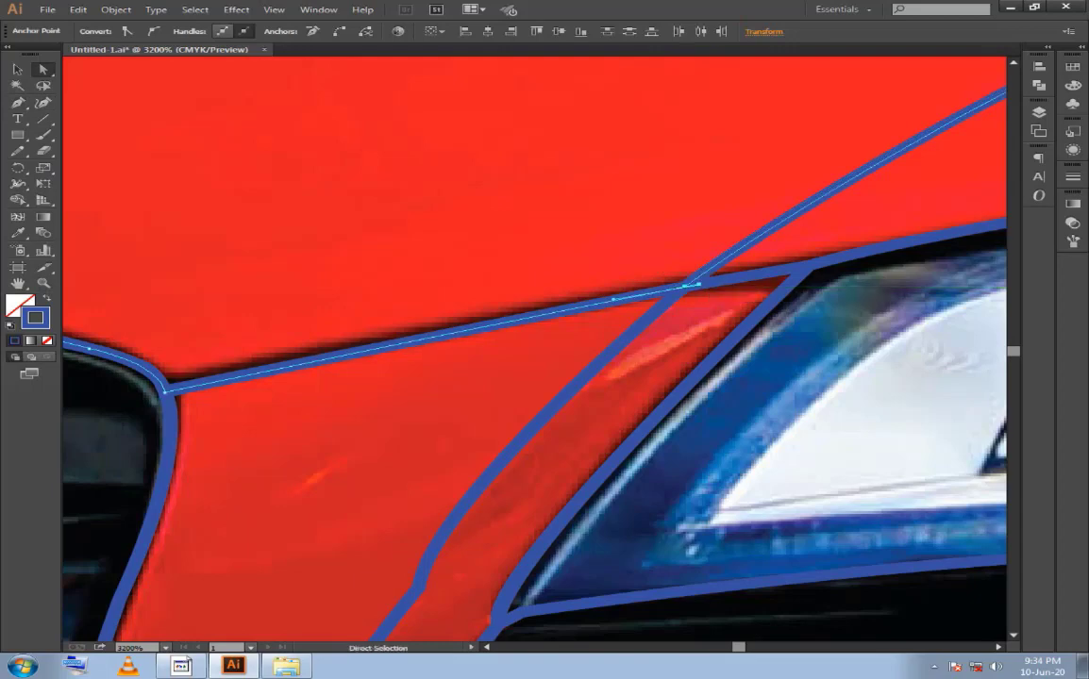
key("ctrl+shift+a")
left_click(703, 281)
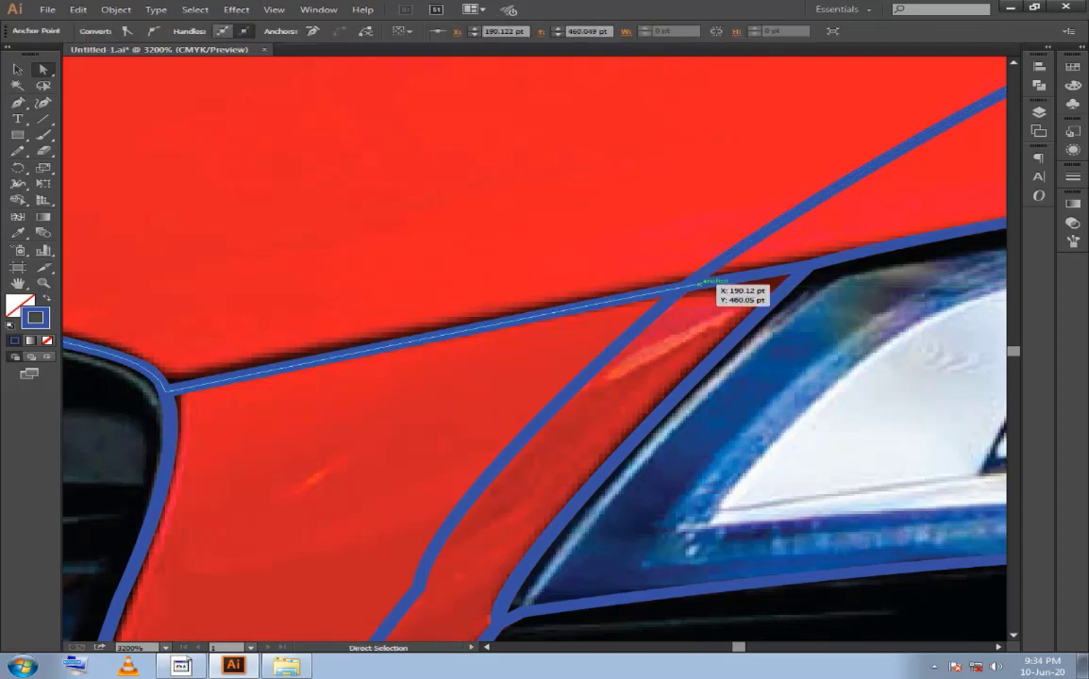
key("ctrl+shift+a")
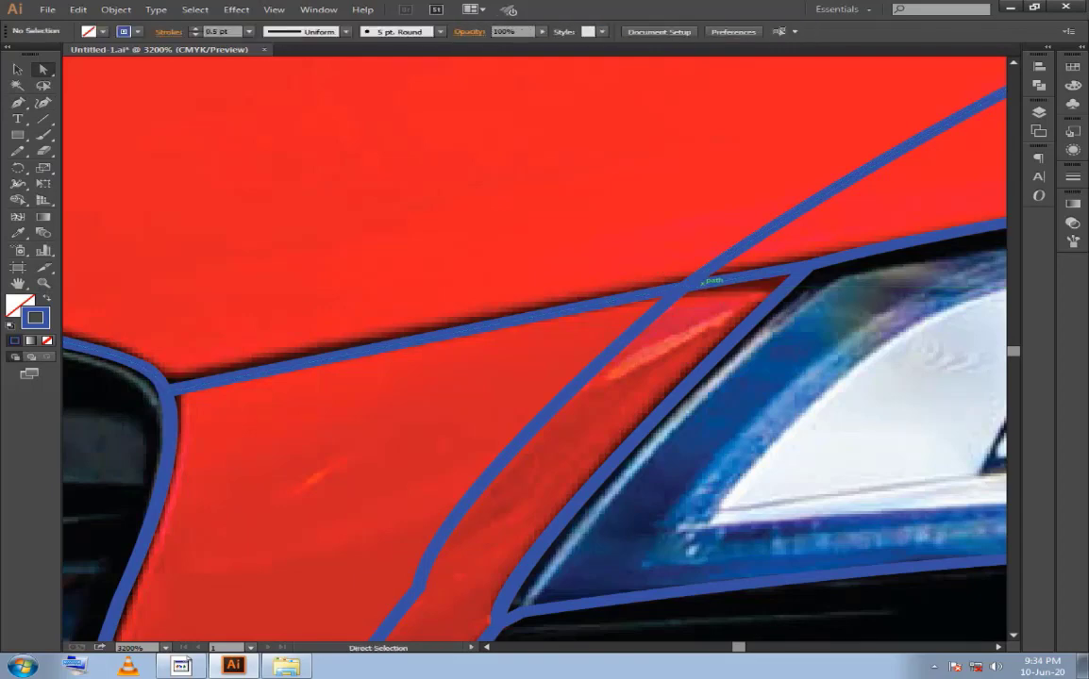
left_click(699, 282)
left_click_drag(699, 282, 684, 285)
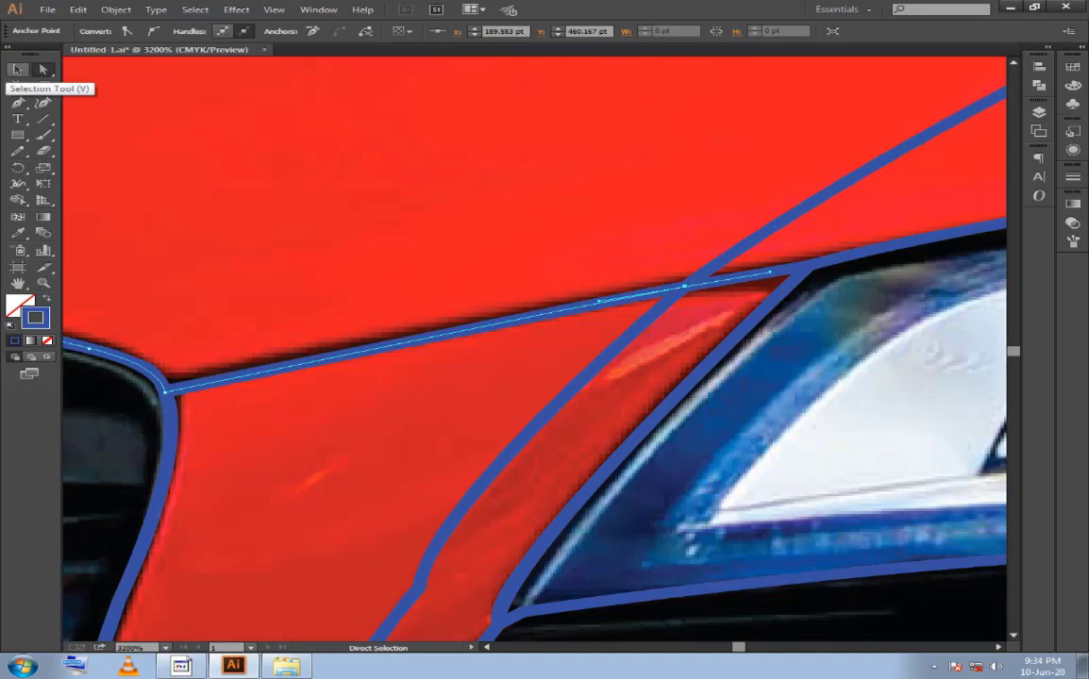
Resume the Pen path from the snapped anchor and zoom out to show the headlight.
left_click(16, 102)
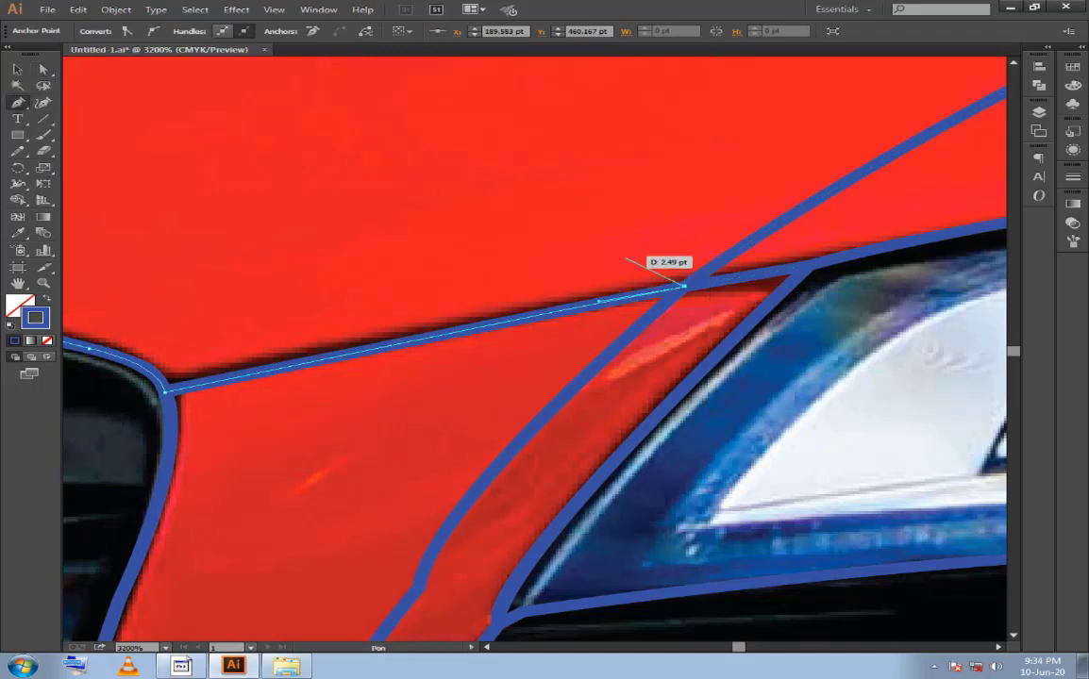
mouse_move(684, 285)
left_mouse_down()
mouse_move(577, 248)
mouse_move(414, 347)
mouse_move(170, 450)
left_mouse_up()
key("ctrl+minus")
key("ctrl+minus")
key("alt+space")
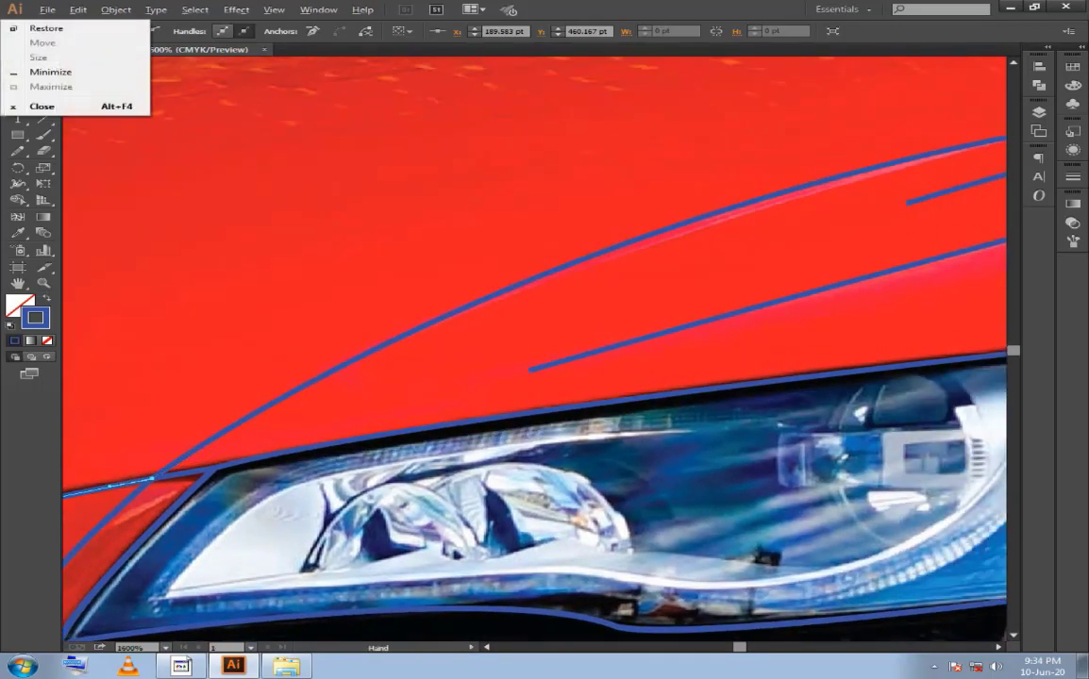
key("Escape")
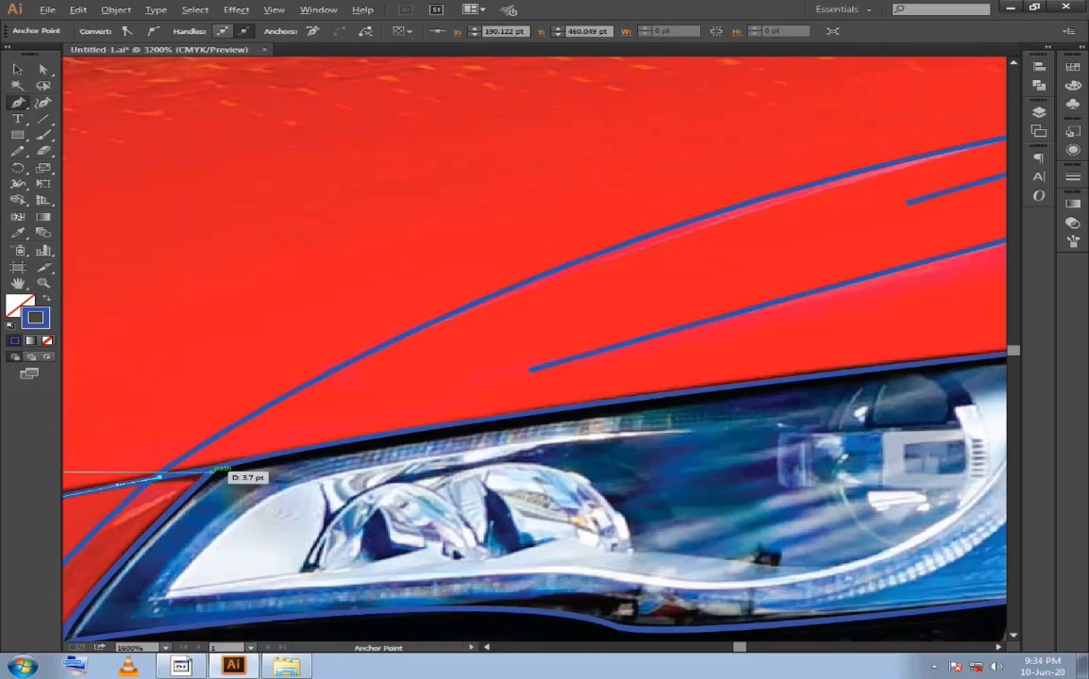
Add curved points following the headlight's top edge.
scroll(210, 469, "up", 1)
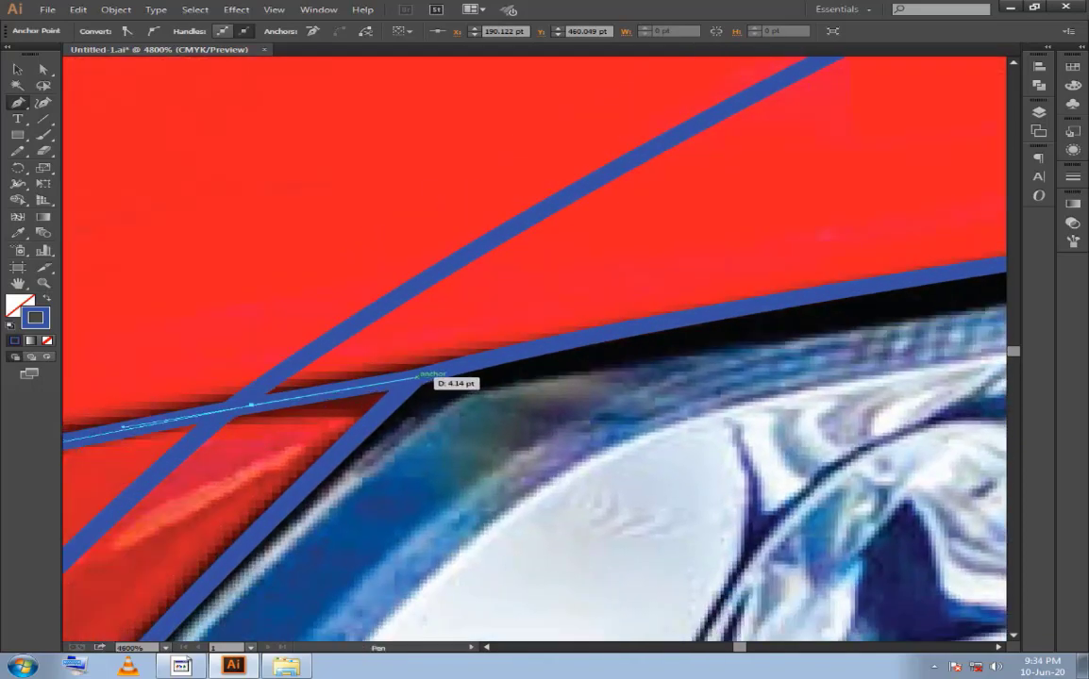
scroll(423, 377, "down", 1)
scroll(423, 377, "down", 1)
scroll(422, 376, "down", 1)
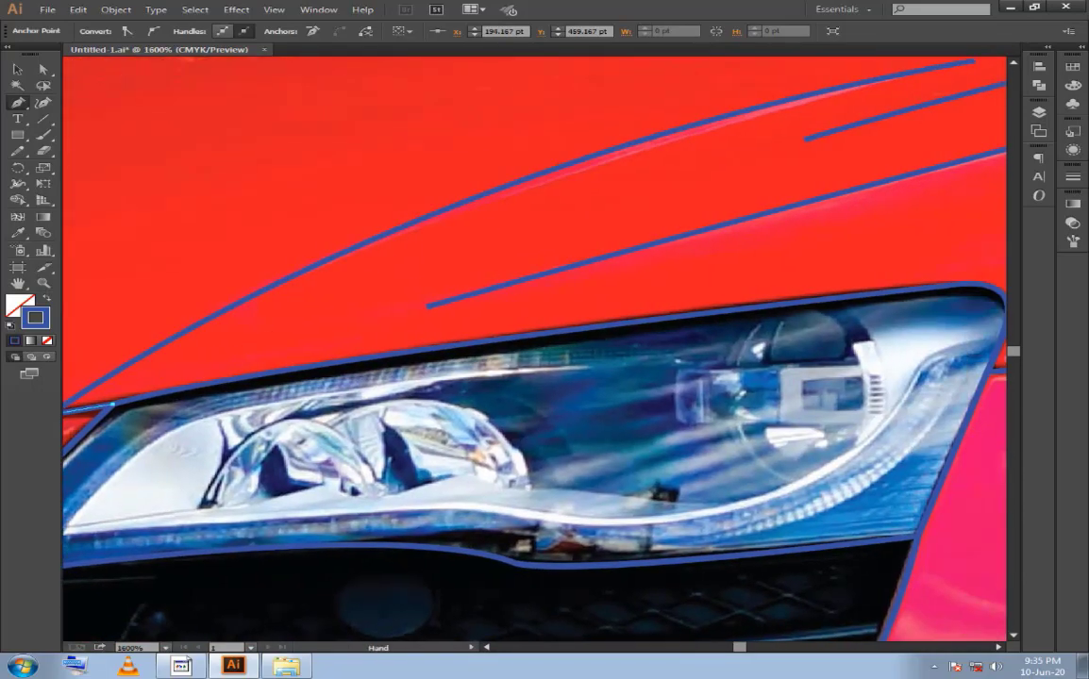
left_click(765, 306)
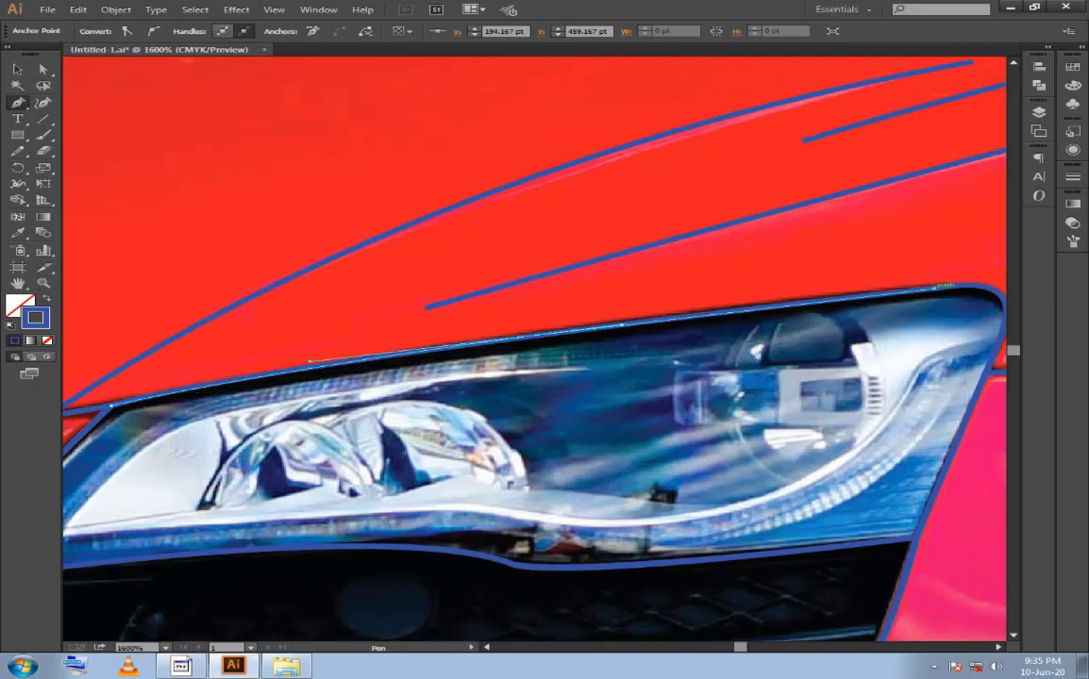
mouse_move(939, 285)
left_mouse_down()
mouse_move(991, 280)
mouse_move(823, 280)
left_mouse_up()
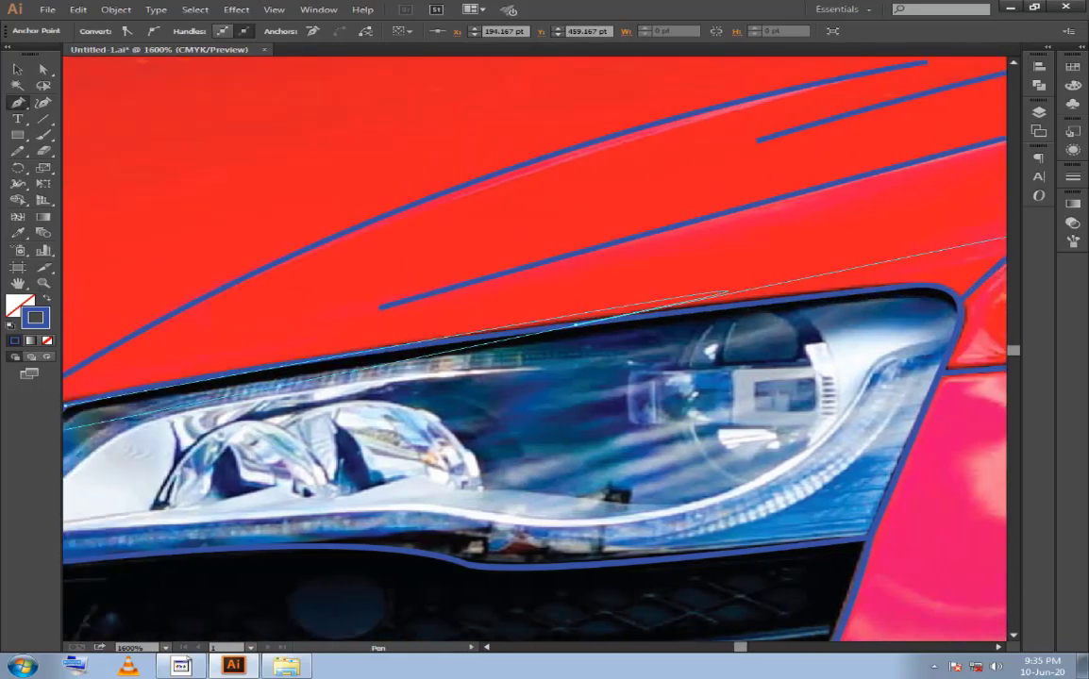
mouse_move(528, 321)
left_mouse_down()
mouse_move(750, 322)
mouse_move(914, 301)
left_mouse_up()
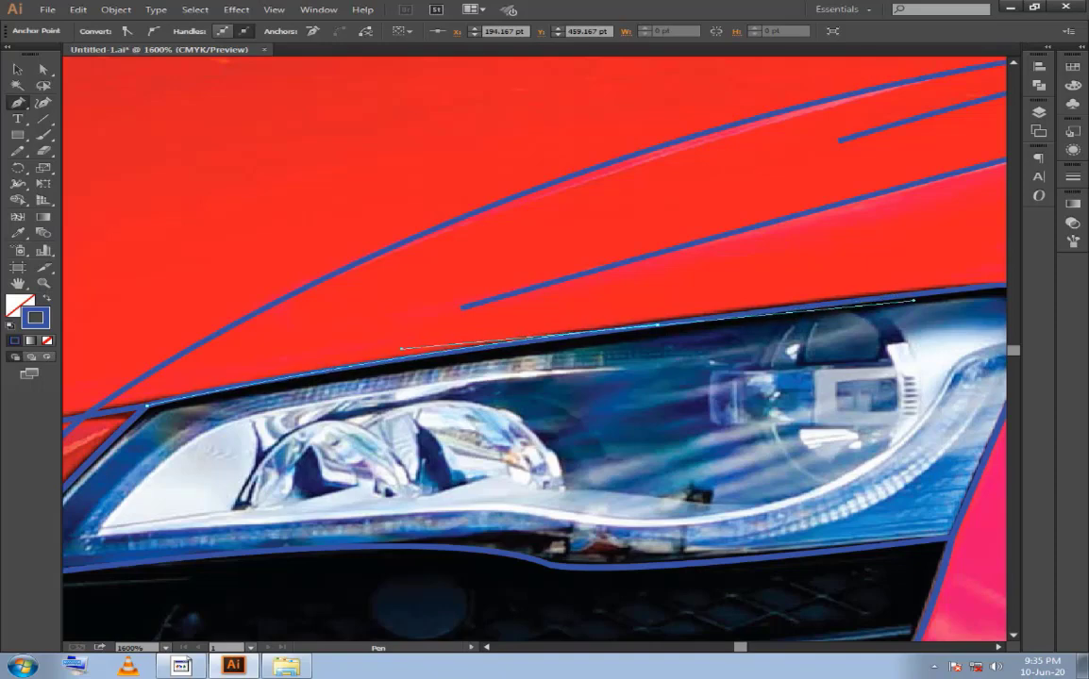
left_click(914, 301, "ctrl")
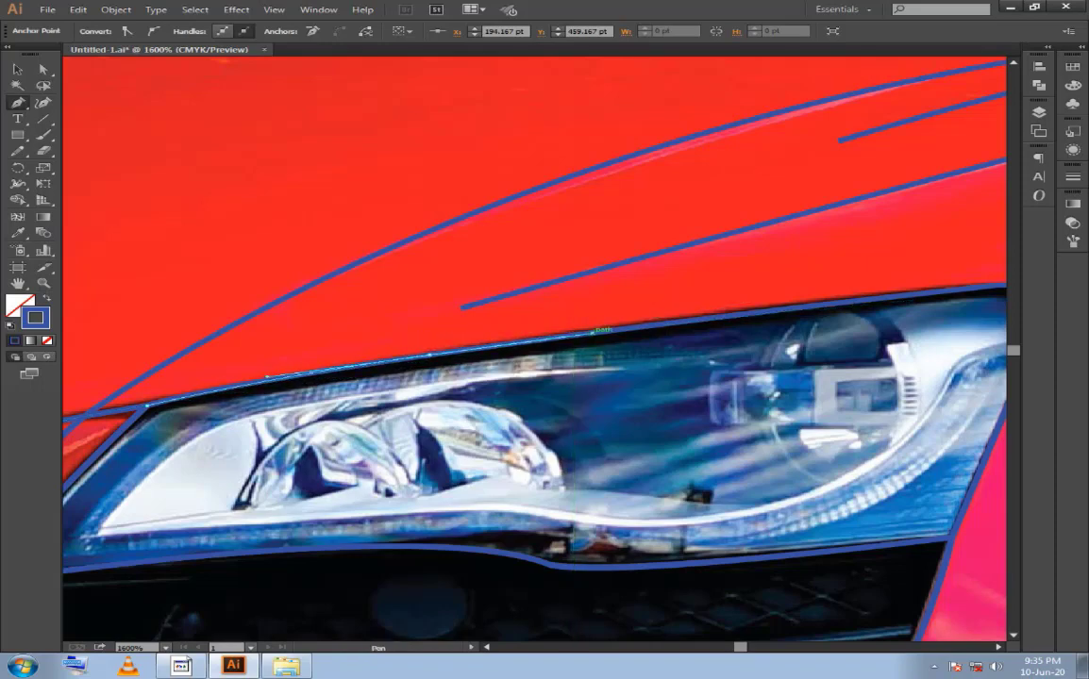
Carry the path to the headlight's upper rear corner beside the fender.
mouse_move(429, 354)
left_mouse_down()
mouse_move(37, 417)
mouse_move(188, 411)
left_mouse_up()
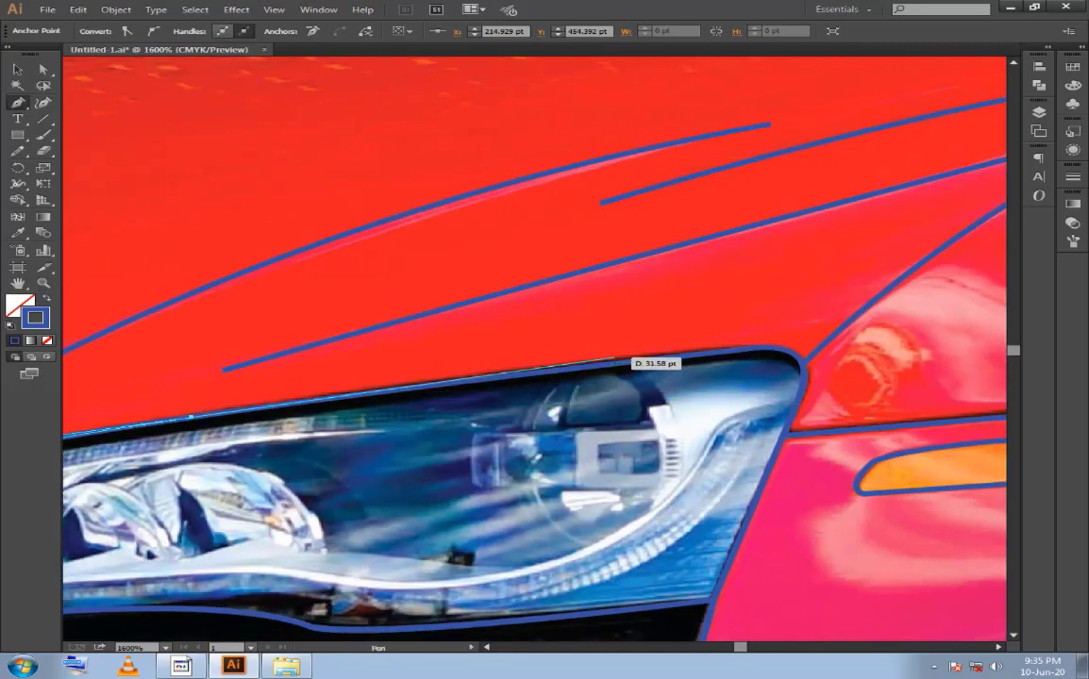
left_click_drag(623, 362, 691, 362)
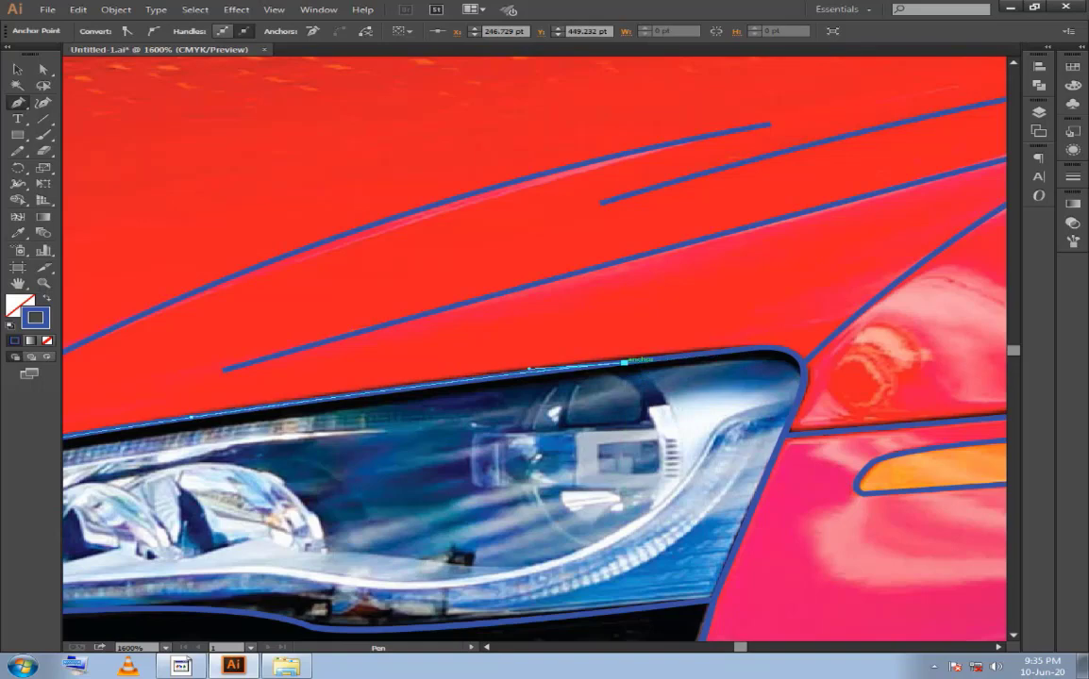
left_click_drag(624, 362, 513, 374)
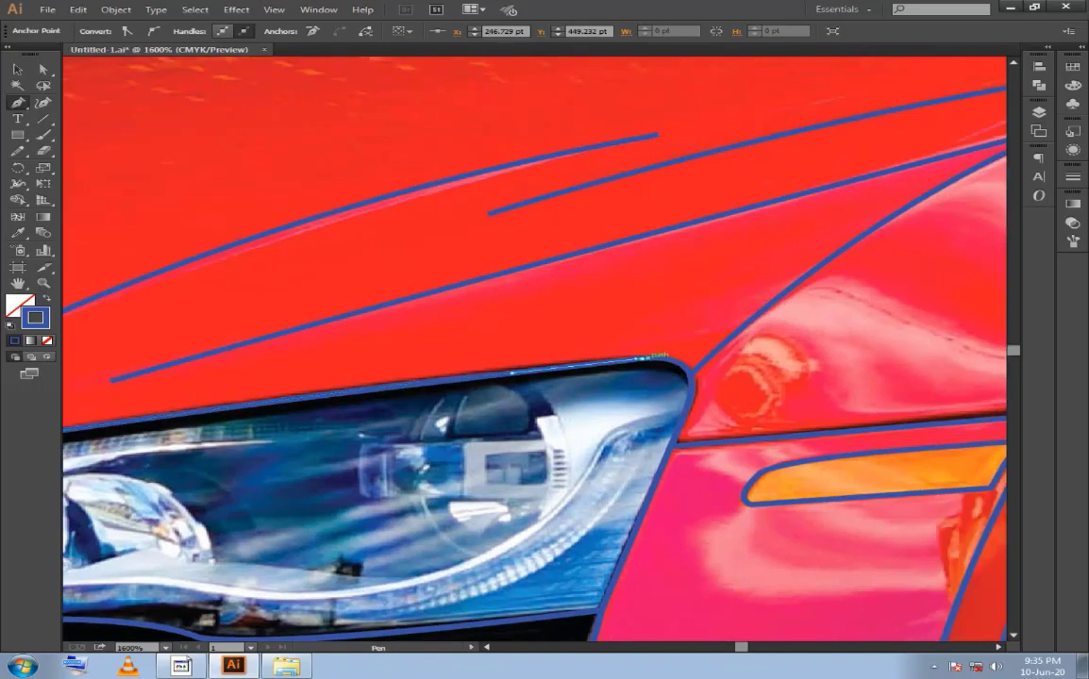
mouse_move(644, 358)
left_mouse_down()
mouse_move(693, 377)
mouse_move(693, 387)
left_mouse_up()
Trace the fender-top curve past the V10 badge to the door seam and end the path.
left_click_drag(680, 355, 372, 509)
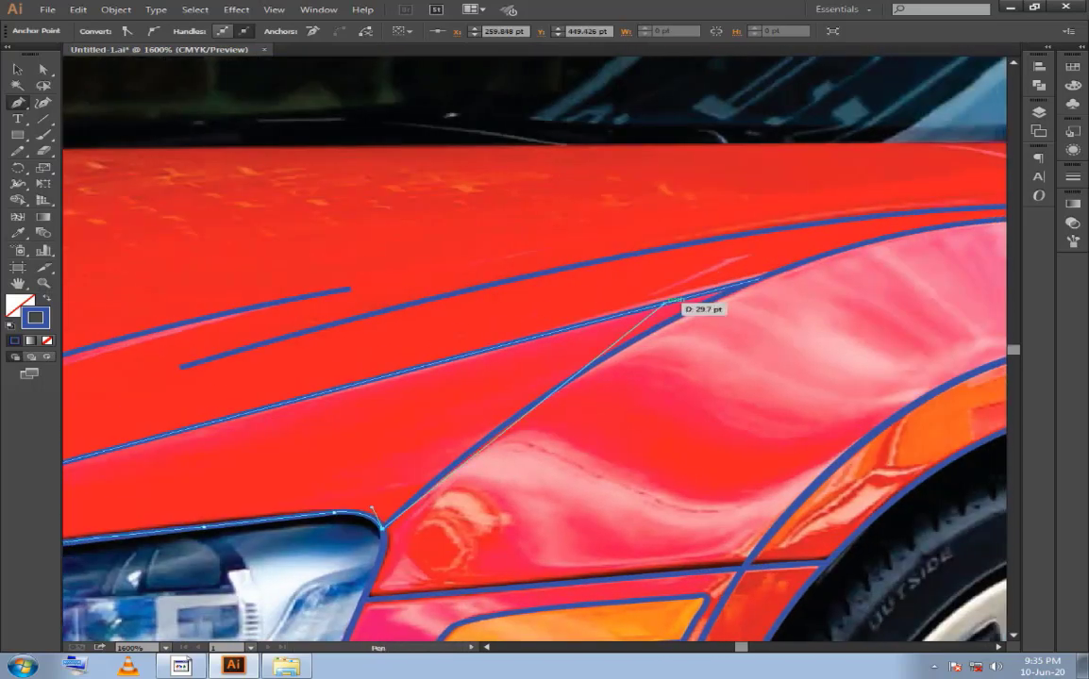
mouse_move(770, 275)
left_mouse_down()
mouse_move(908, 249)
mouse_move(999, 189)
left_mouse_up()
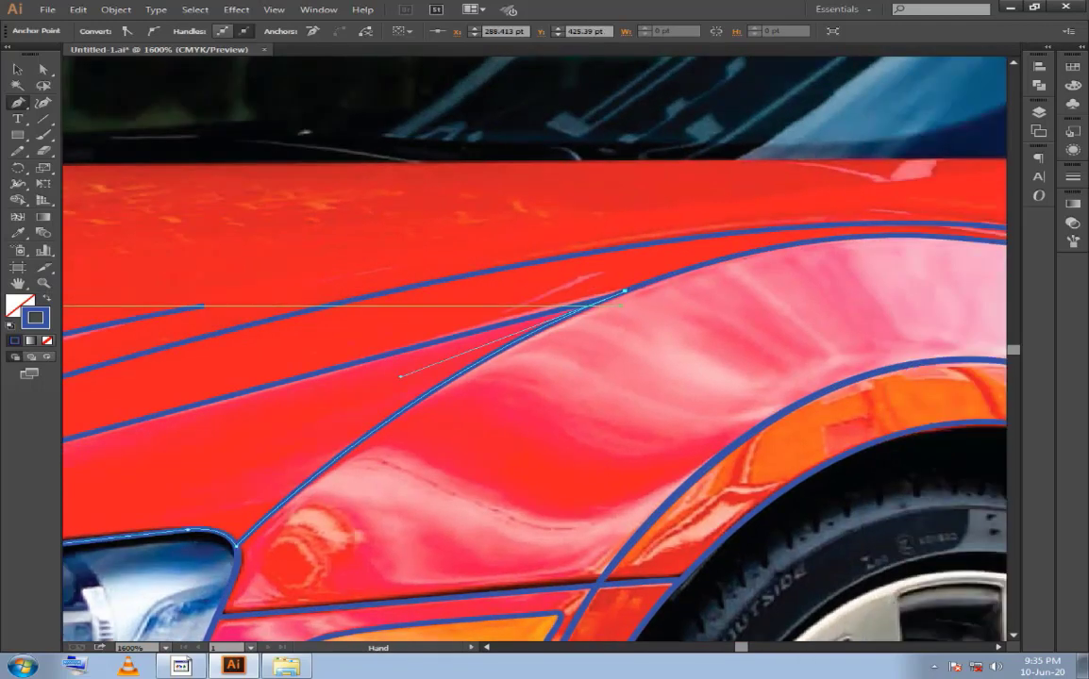
left_click_drag(772, 273, 264, 336)
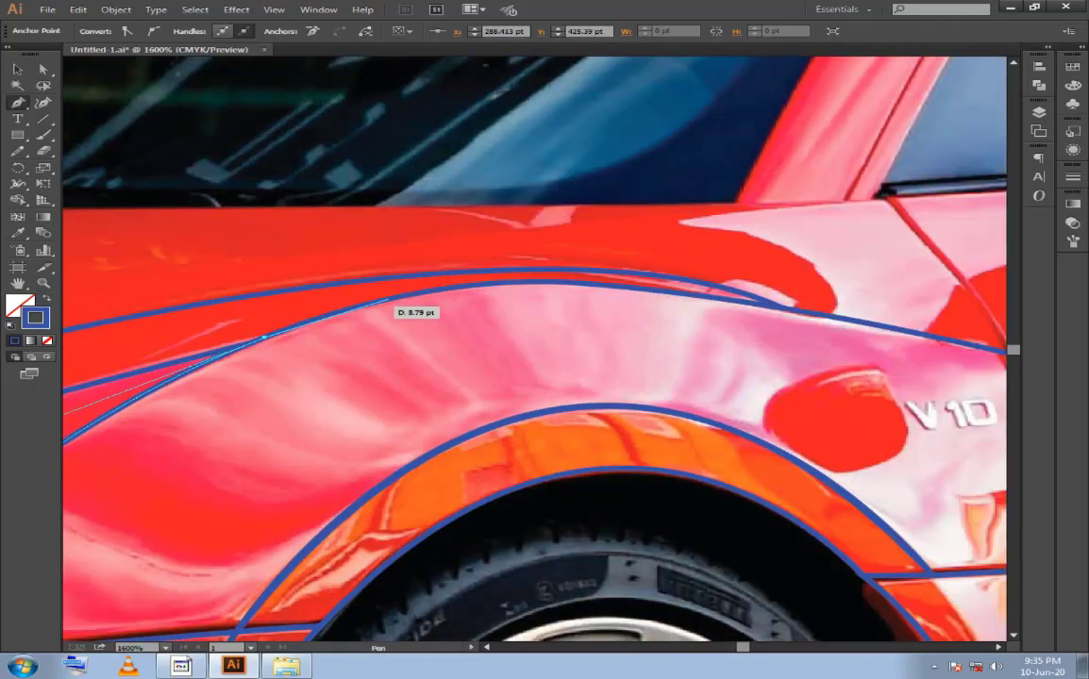
left_click_drag(585, 271, 798, 308)
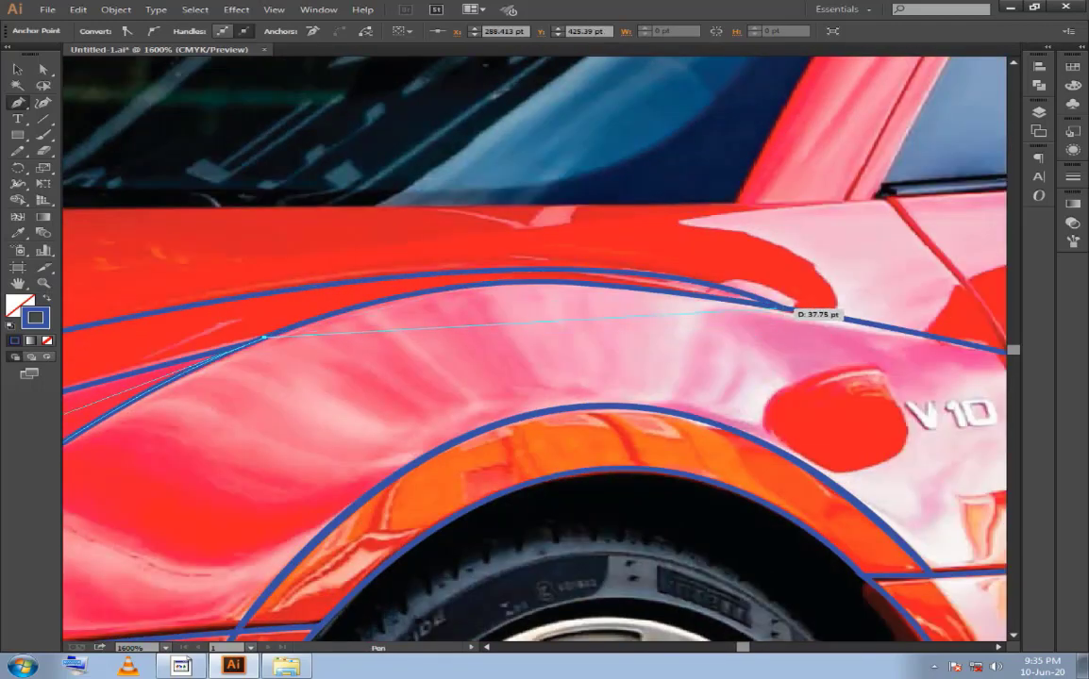
mouse_move(807, 311)
left_mouse_down()
mouse_move(986, 382)
mouse_move(939, 390)
left_mouse_up()
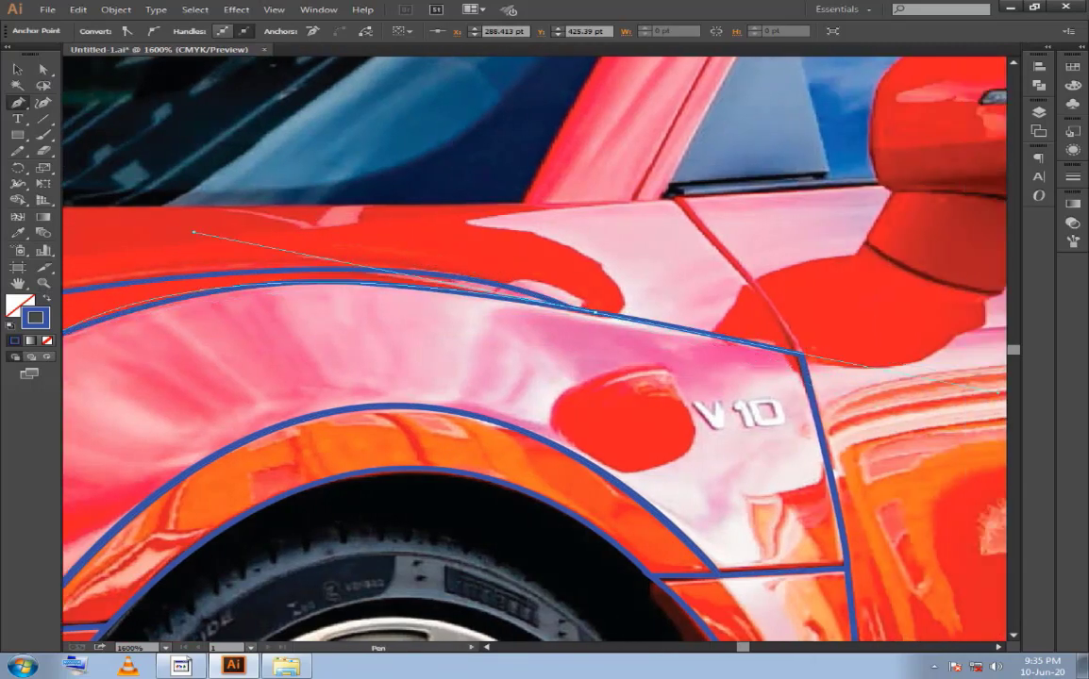
key("ctrl+minus")
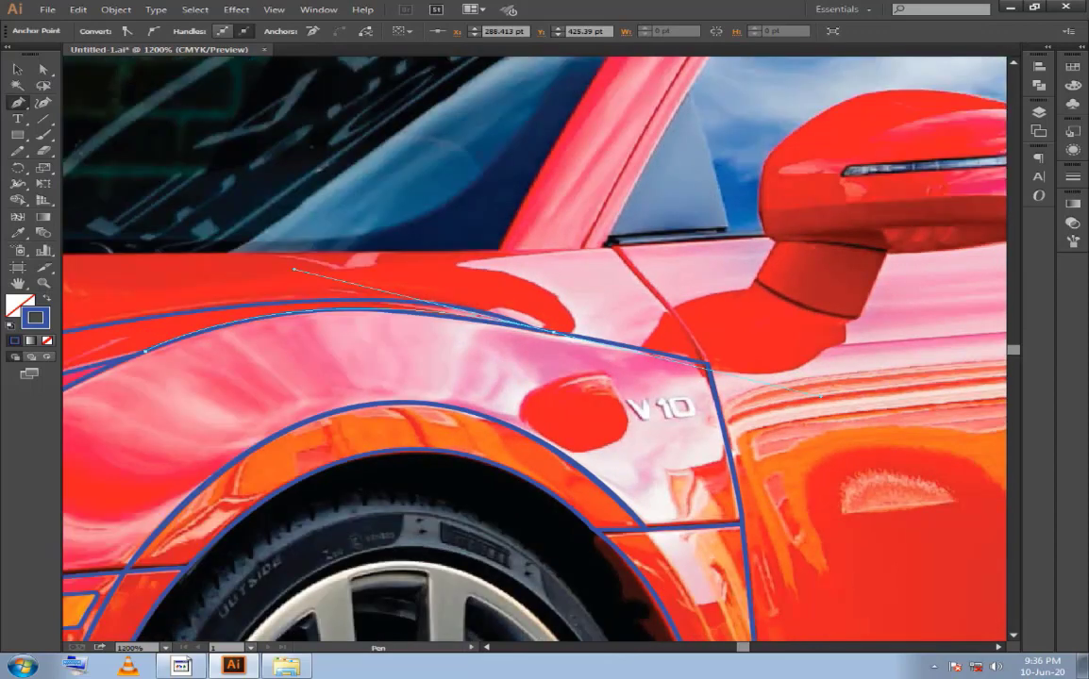
mouse_move(840, 398)
left_mouse_down()
mouse_move(806, 389)
mouse_move(829, 393)
left_mouse_up()
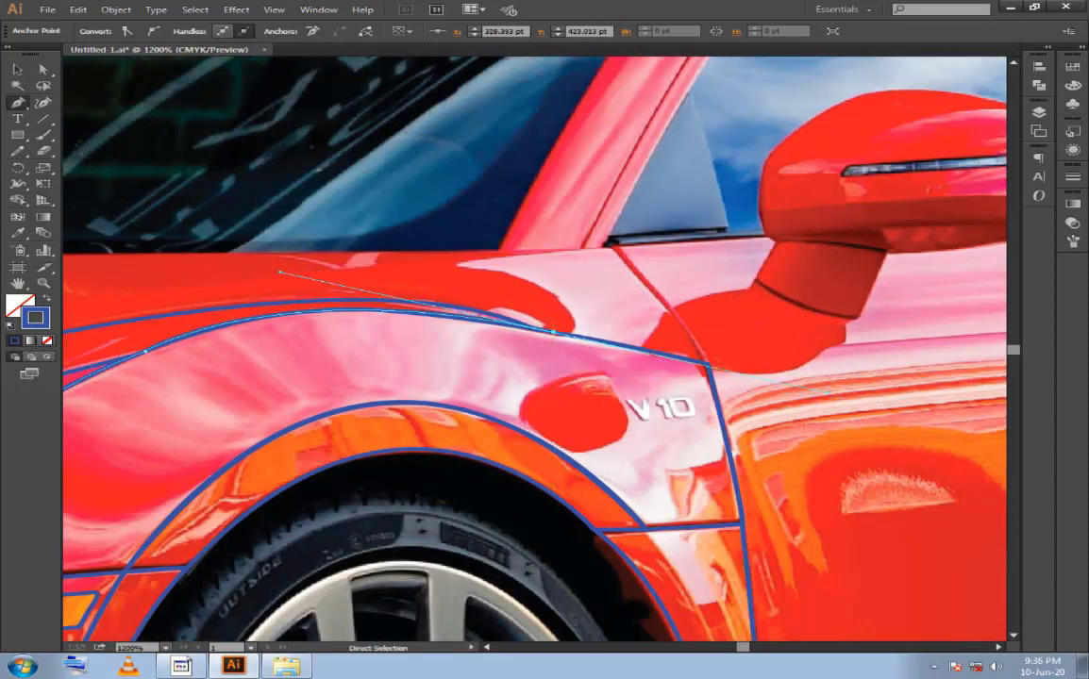
left_click(828, 393, "ctrl")
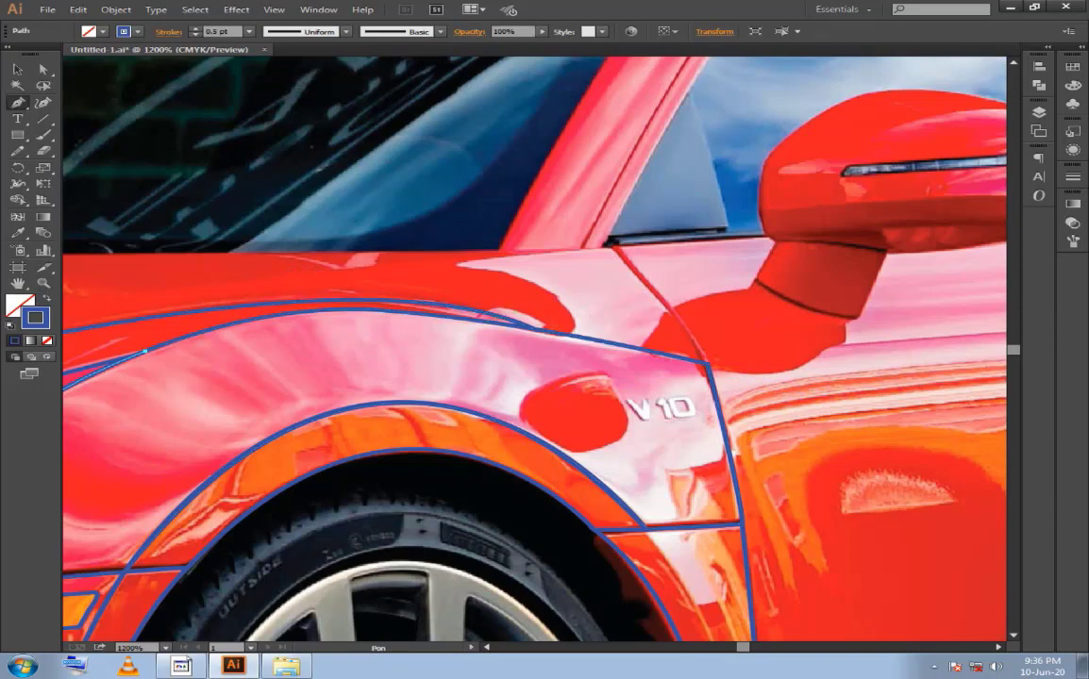
Refine the fender curve's anchors and handles, retracting the last handle onto its anchor.
left_click(555, 332, "ctrl")
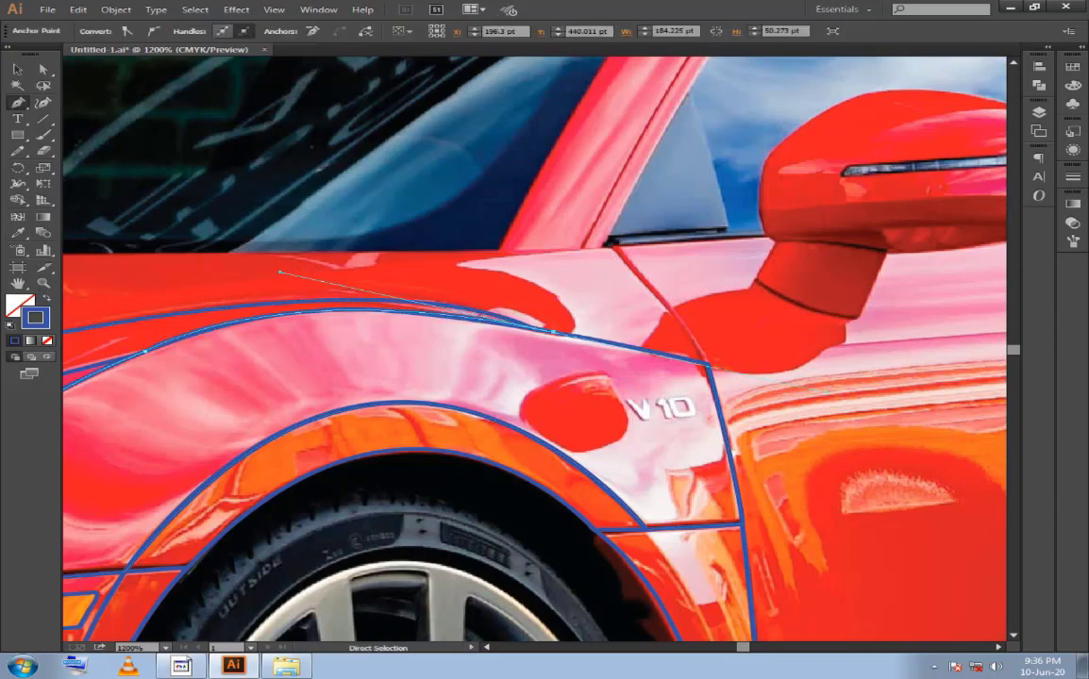
left_click_drag(555, 333, 484, 321)
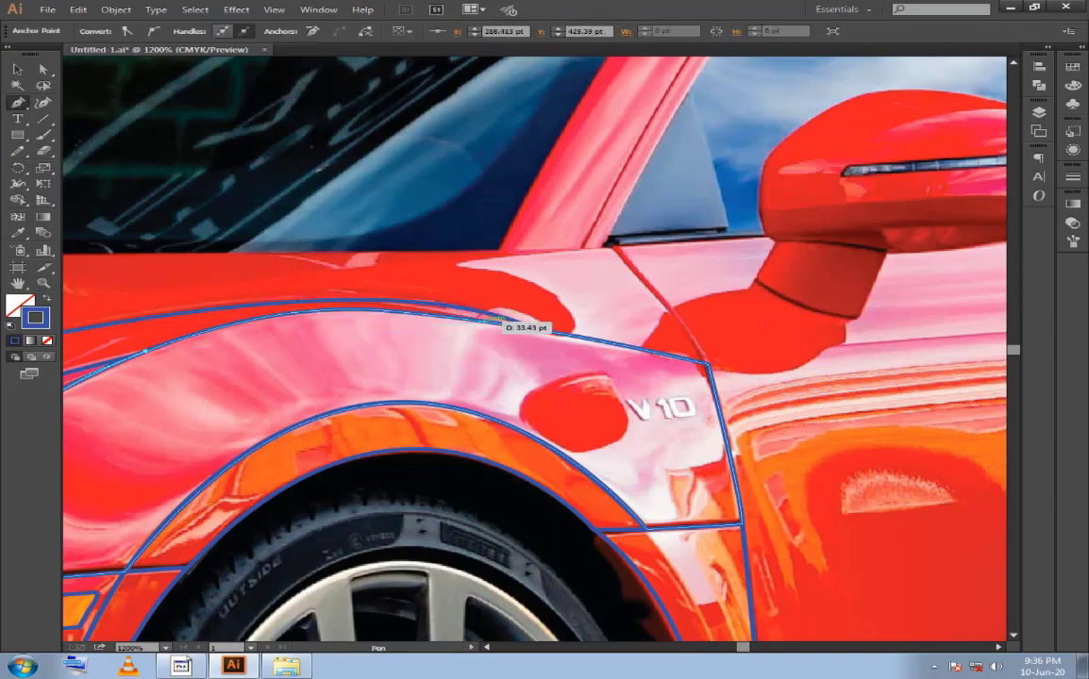
mouse_move(310, 276)
left_mouse_down()
mouse_move(296, 280)
mouse_move(361, 296)
left_mouse_up()
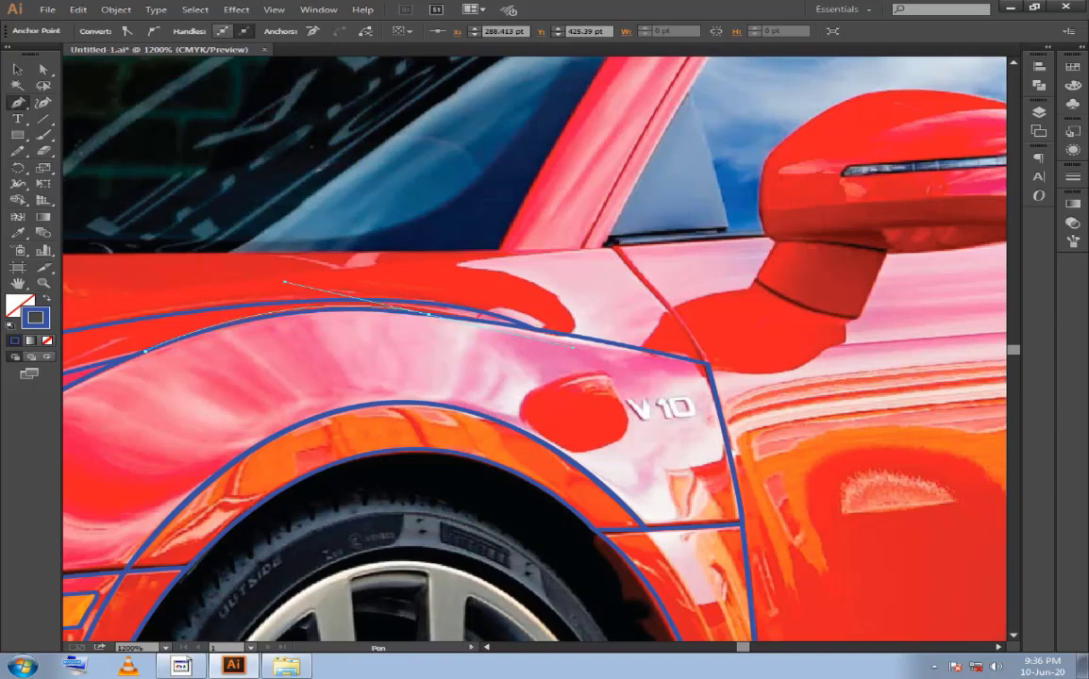
left_click_drag(309, 286, 300, 297)
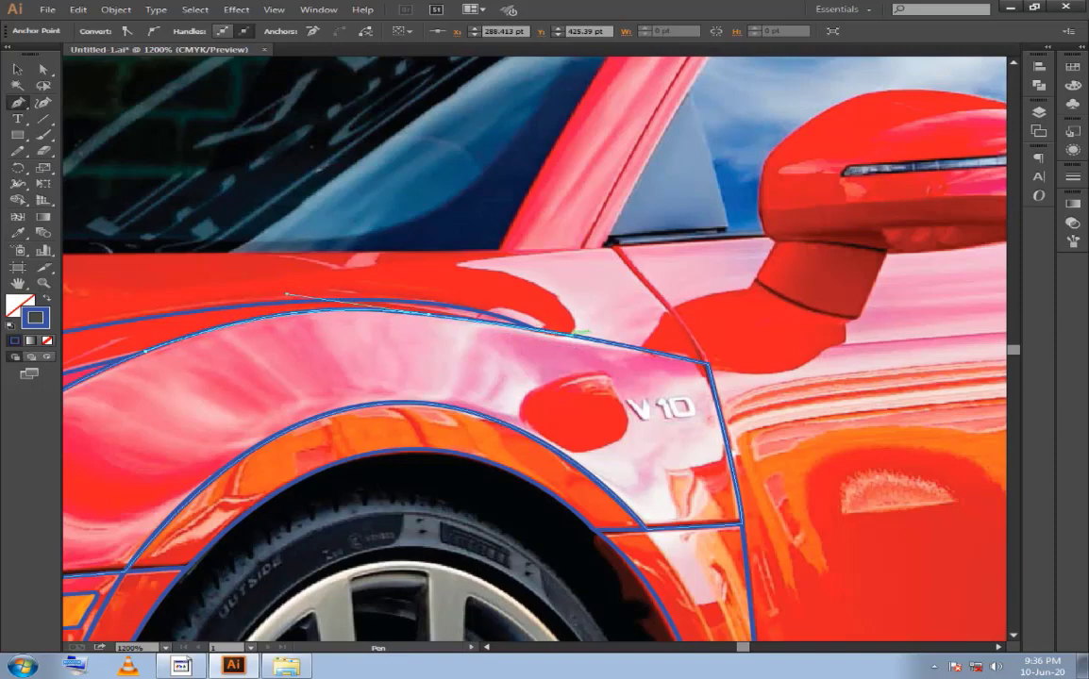
mouse_move(436, 312)
left_mouse_down()
mouse_move(672, 362)
mouse_move(573, 240)
mouse_move(634, 301)
mouse_move(621, 294)
left_mouse_up()
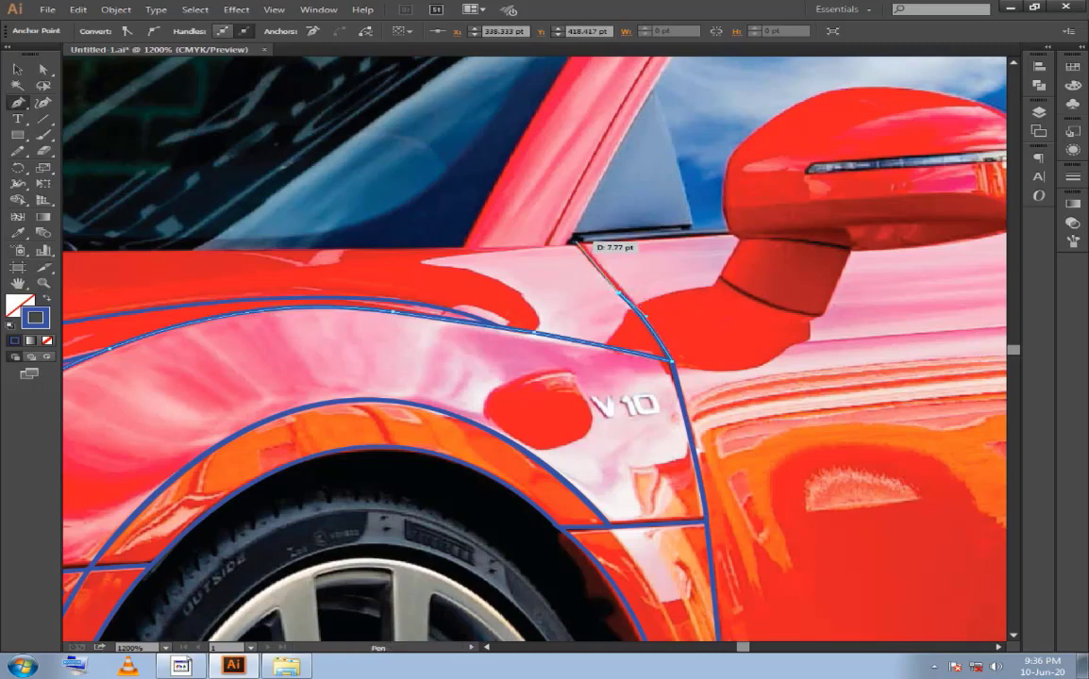
left_click_drag(585, 241, 587, 243)
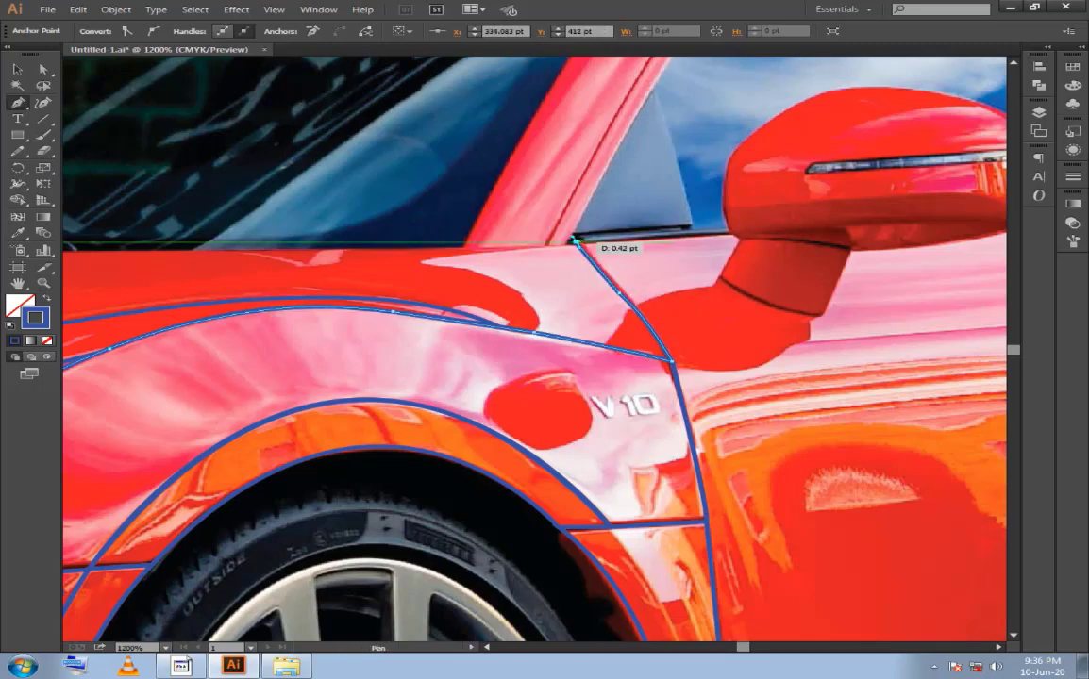
Draw the curved hood-edge line toward the windscreen base and deselect the path.
scroll(534, 348, "up", 2)
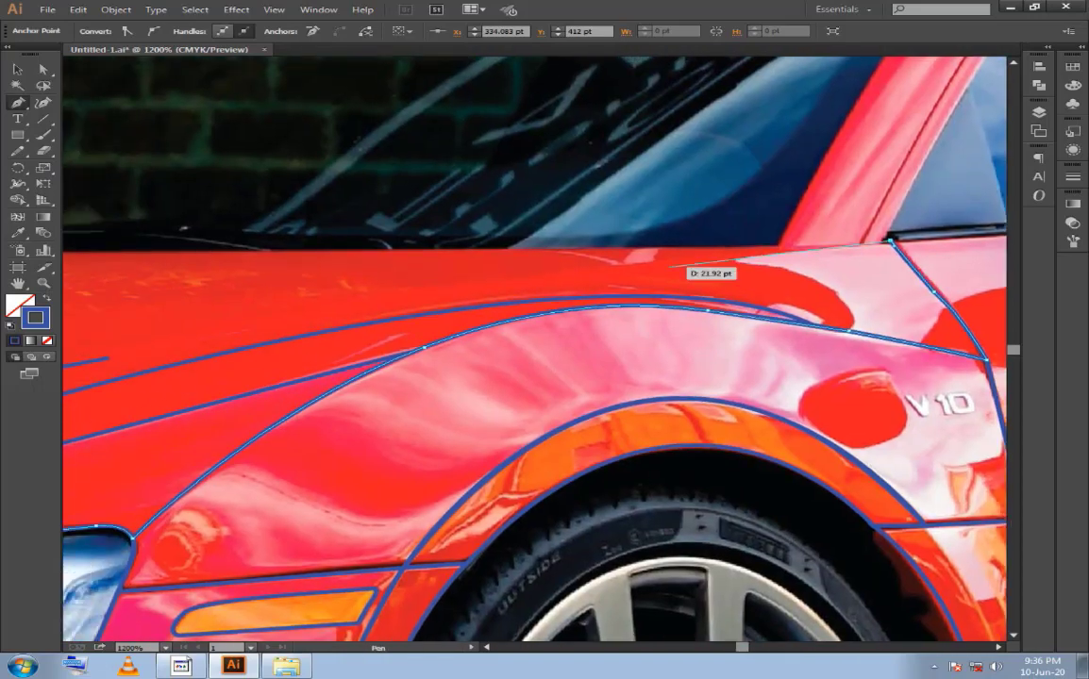
scroll(714, 366, "down", 2)
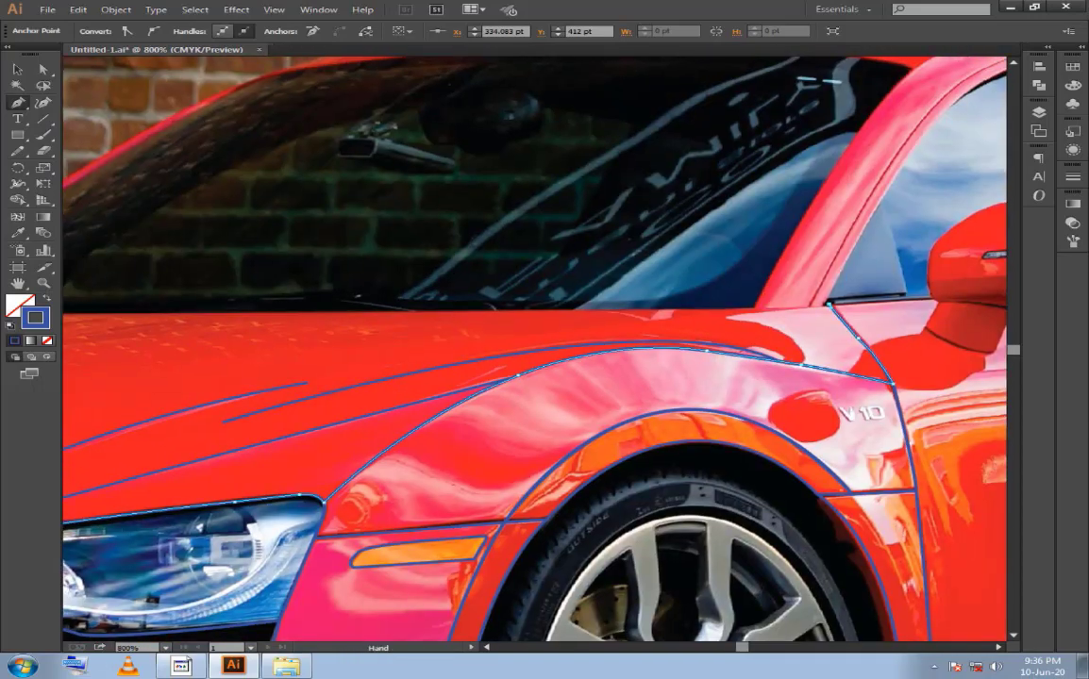
scroll(623, 397, "up", 3)
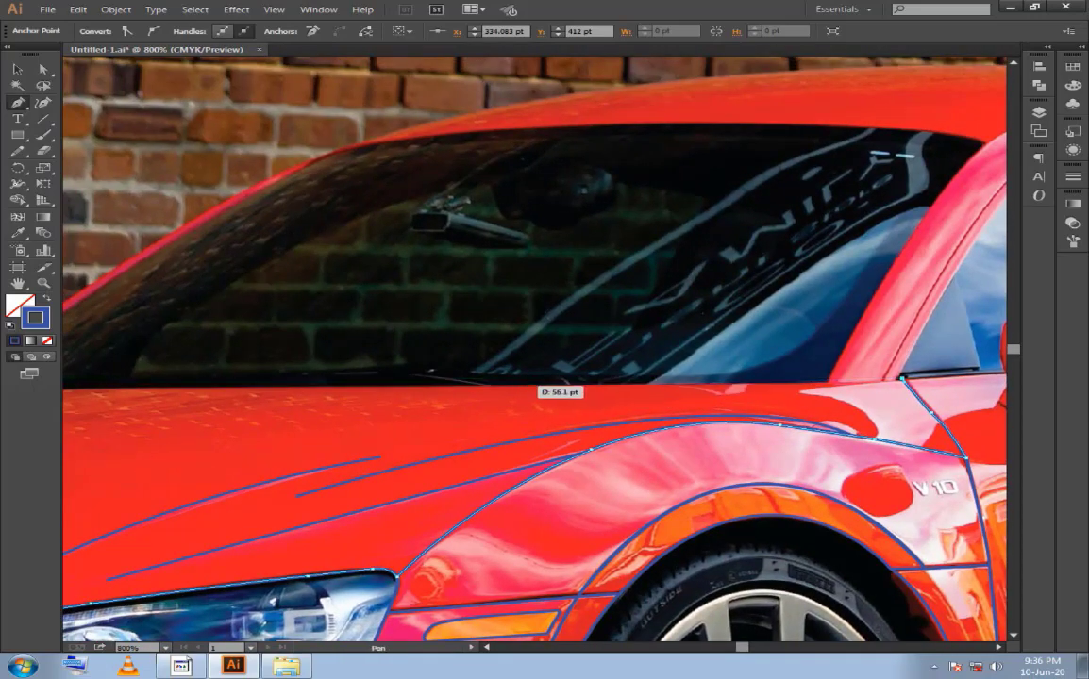
mouse_move(548, 378)
left_mouse_down()
mouse_move(575, 393)
mouse_move(630, 387)
left_mouse_up()
mouse_move(520, 386)
left_mouse_down()
mouse_move(990, 389)
mouse_move(562, 387)
left_mouse_up()
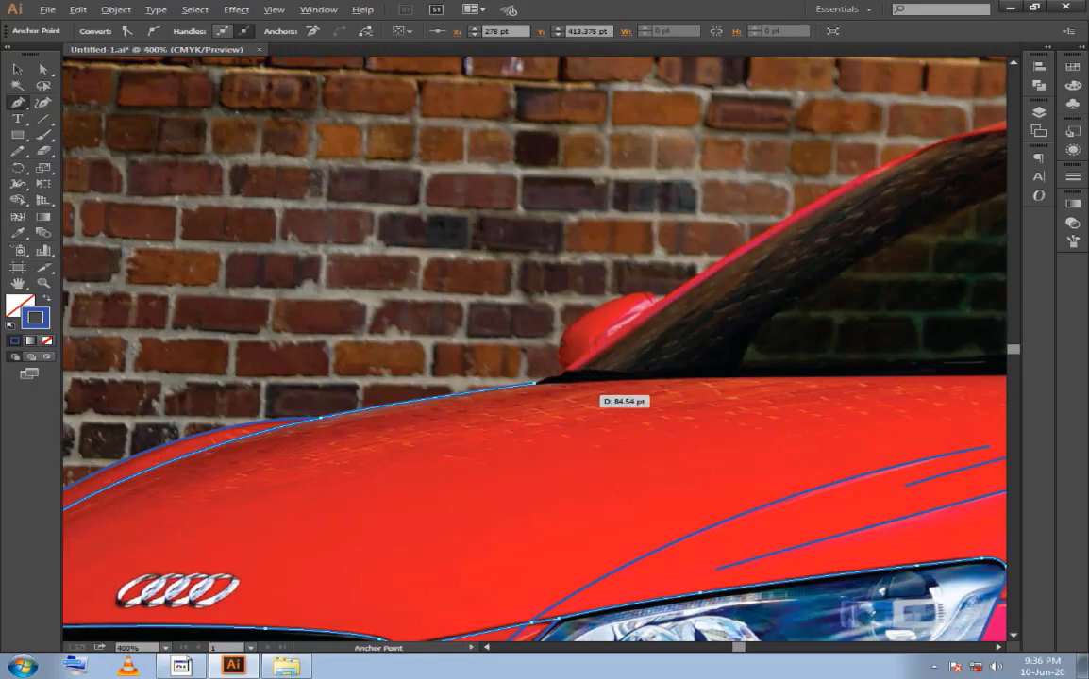
key("ctrl+minus")
key("ctrl+minus")
scroll(482, 314, "right", 2)
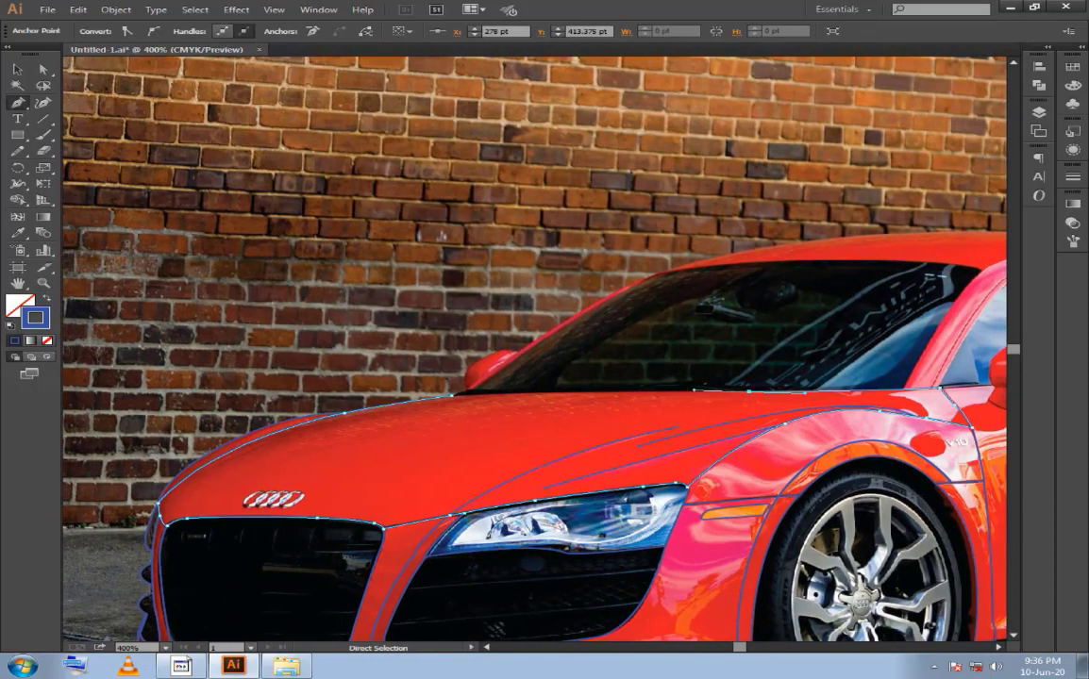
left_click_drag(941, 387, 455, 397)
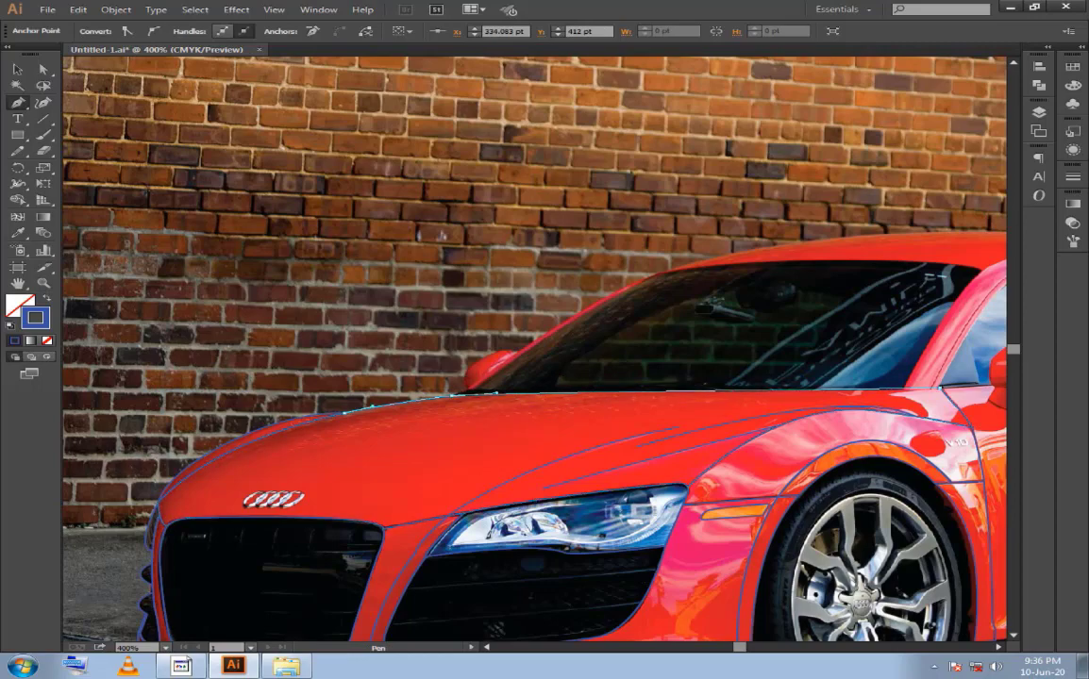
key("ctrl+shift+a")
Move the view up to the windshield base.
scroll(482, 314, "down", 2)
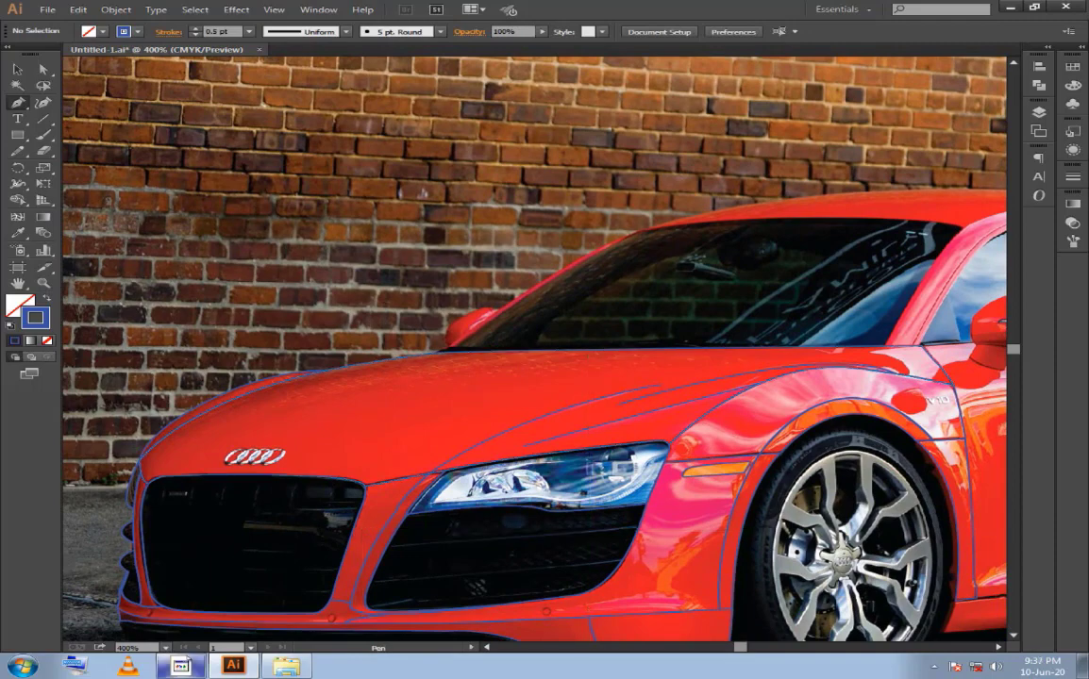
left_click(180, 666)
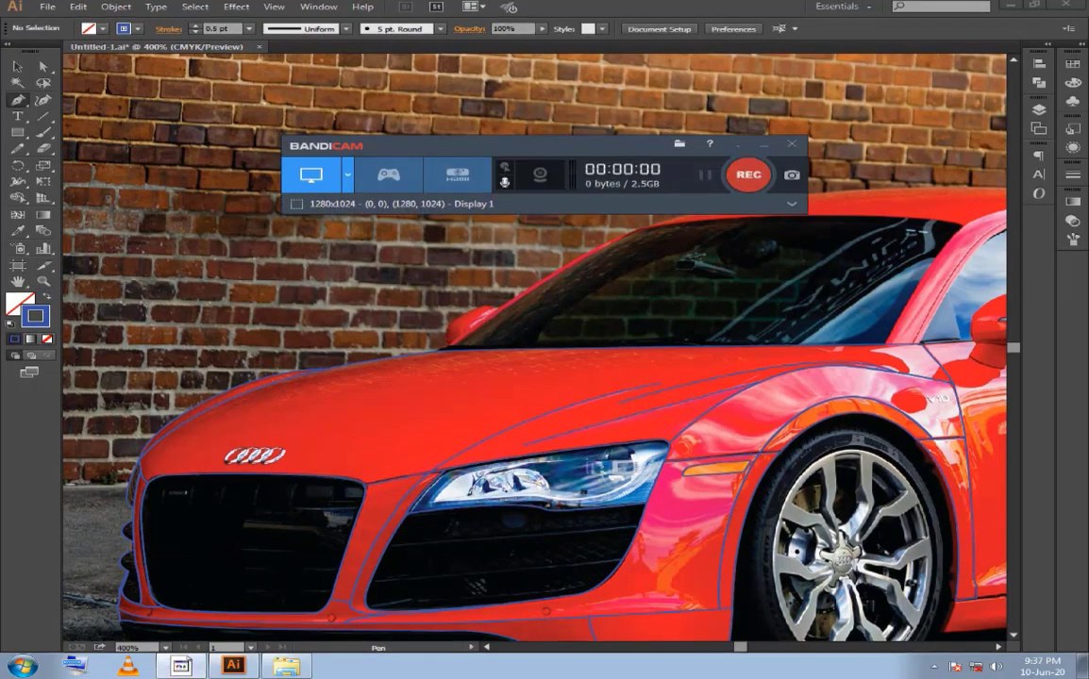
left_click(764, 144)
scroll(427, 168, "up", 1)
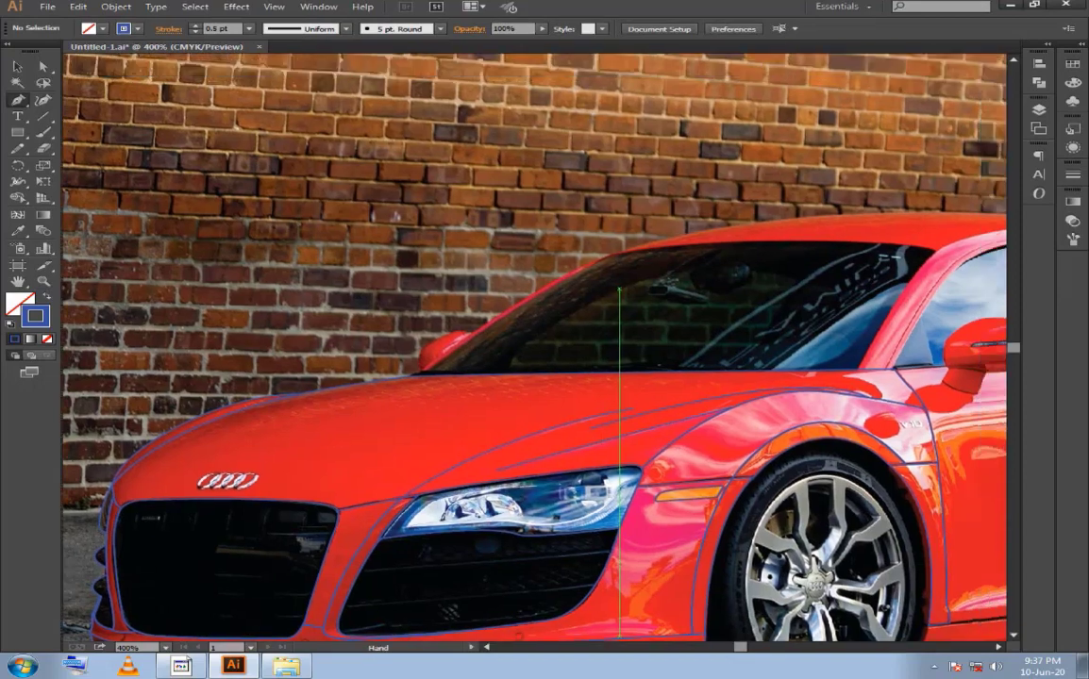
scroll(426, 168, "up", 1)
left_click_drag(426, 168, 469, 229)
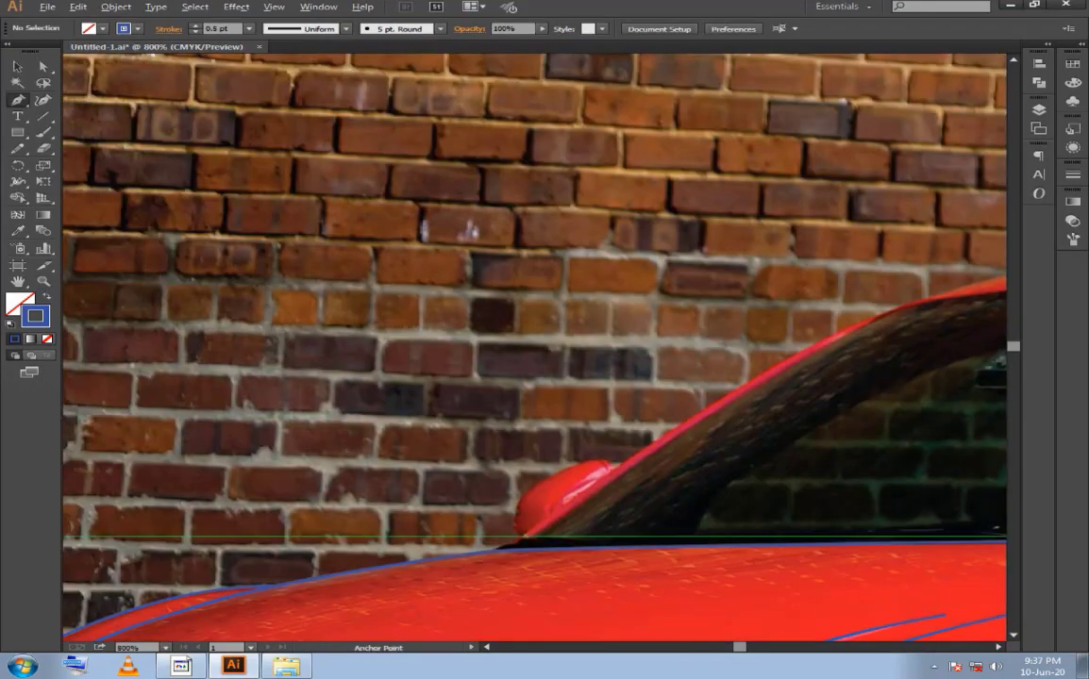
scroll(467, 230, "up", 1)
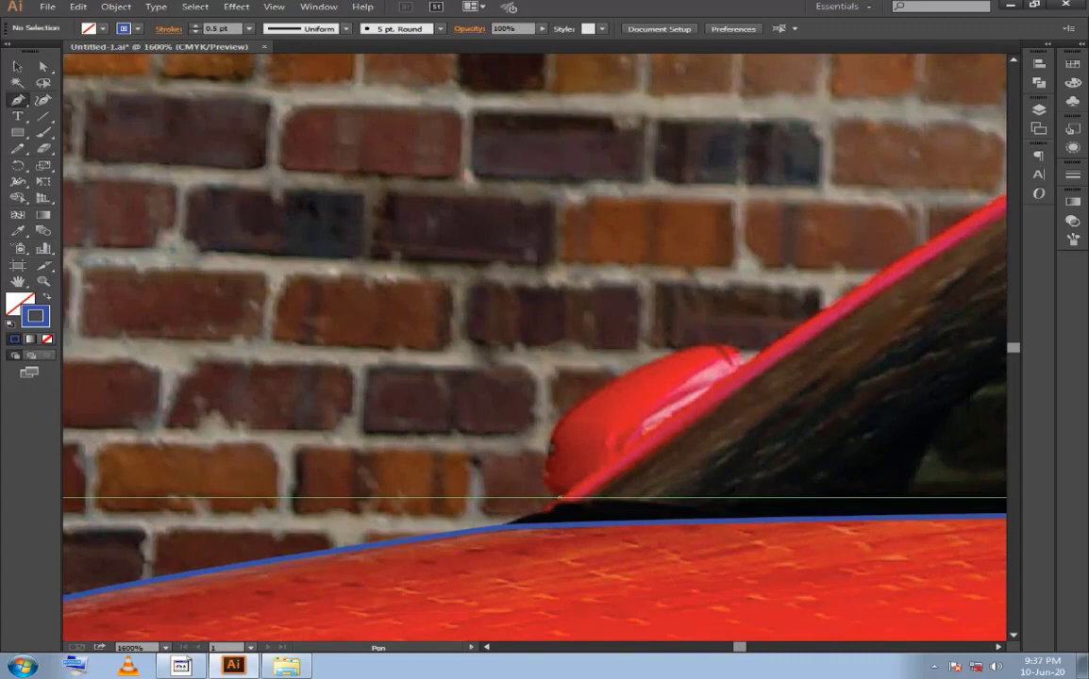
Draw a closed outline around the red door mirror, deselect it, and start a path at the pillar.
mouse_move(560, 497)
left_mouse_down()
mouse_move(582, 401)
mouse_move(629, 363)
mouse_move(719, 345)
mouse_move(742, 357)
left_mouse_up()
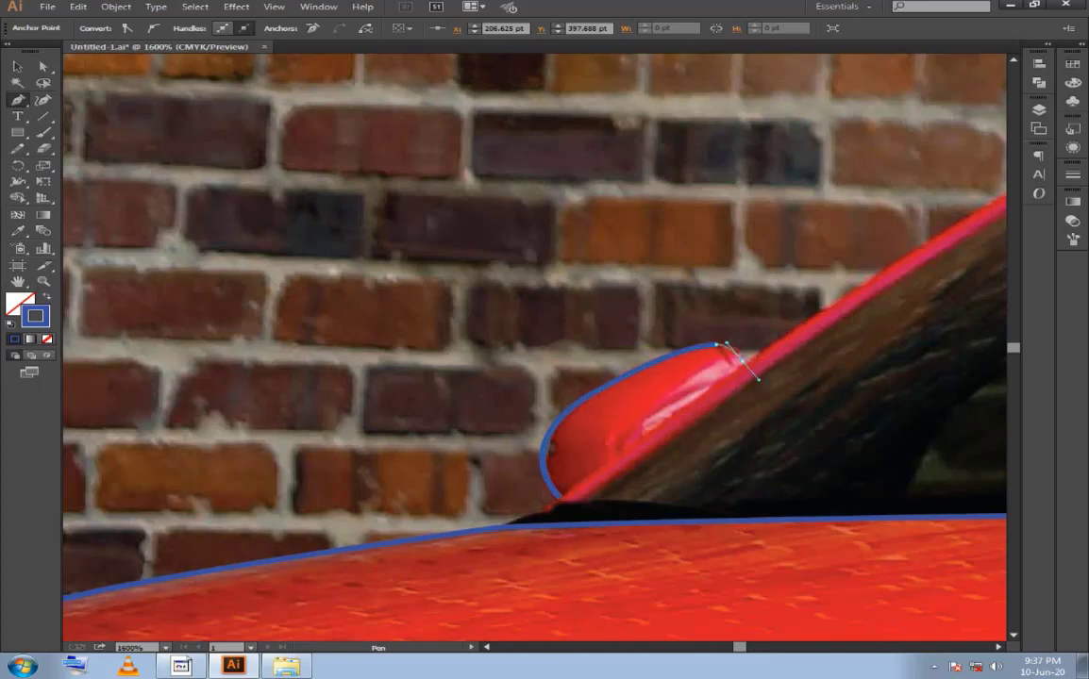
left_click_drag(740, 357, 563, 492)
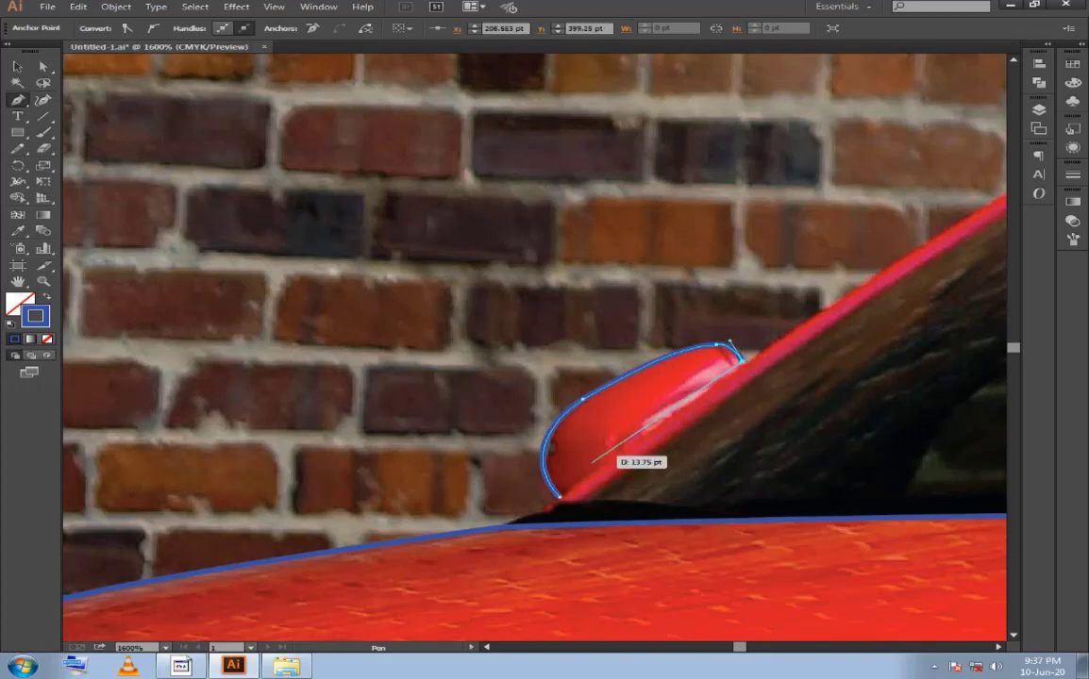
mouse_move(563, 493)
left_mouse_down()
mouse_move(480, 490)
mouse_move(526, 444)
mouse_move(514, 463)
left_mouse_up()
key("ctrl+shift+a")
left_click(695, 327)
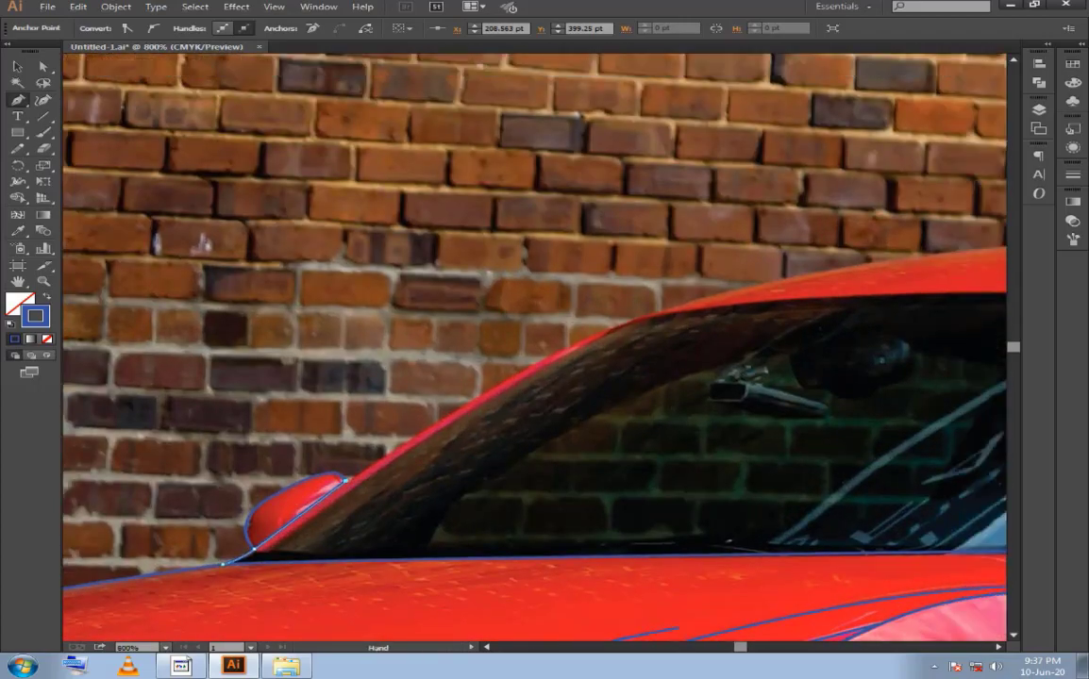
Trace the windshield pillar up to the roof corner and along the roof edge.
left_click_drag(774, 387, 528, 415)
left_click_drag(359, 422, 396, 430)
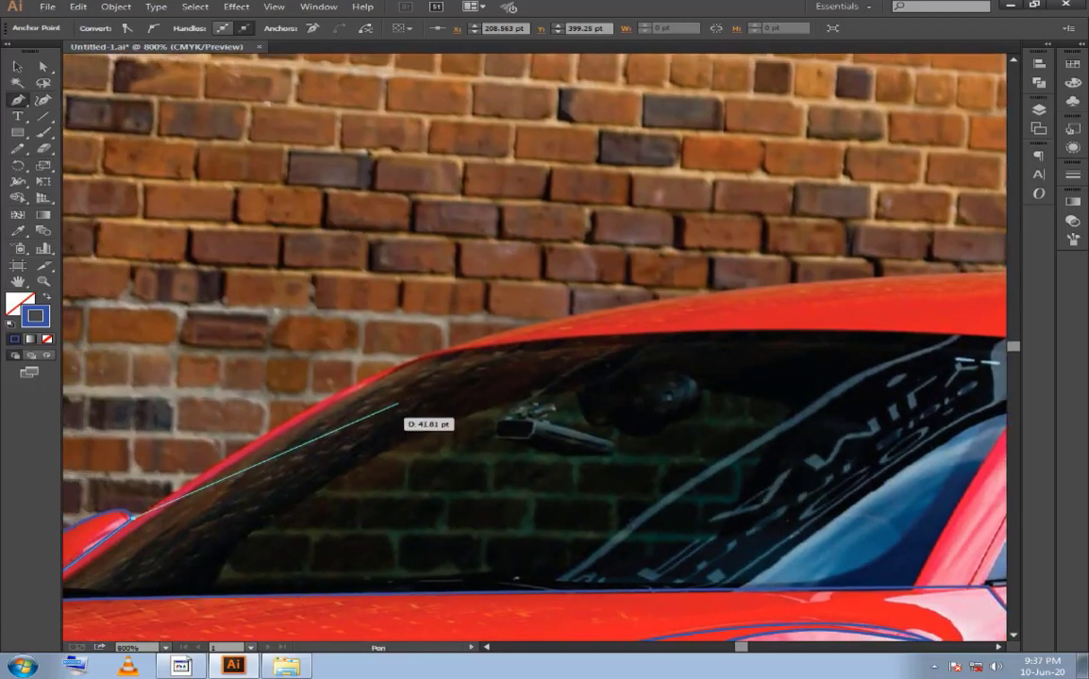
left_click_drag(400, 364, 505, 318)
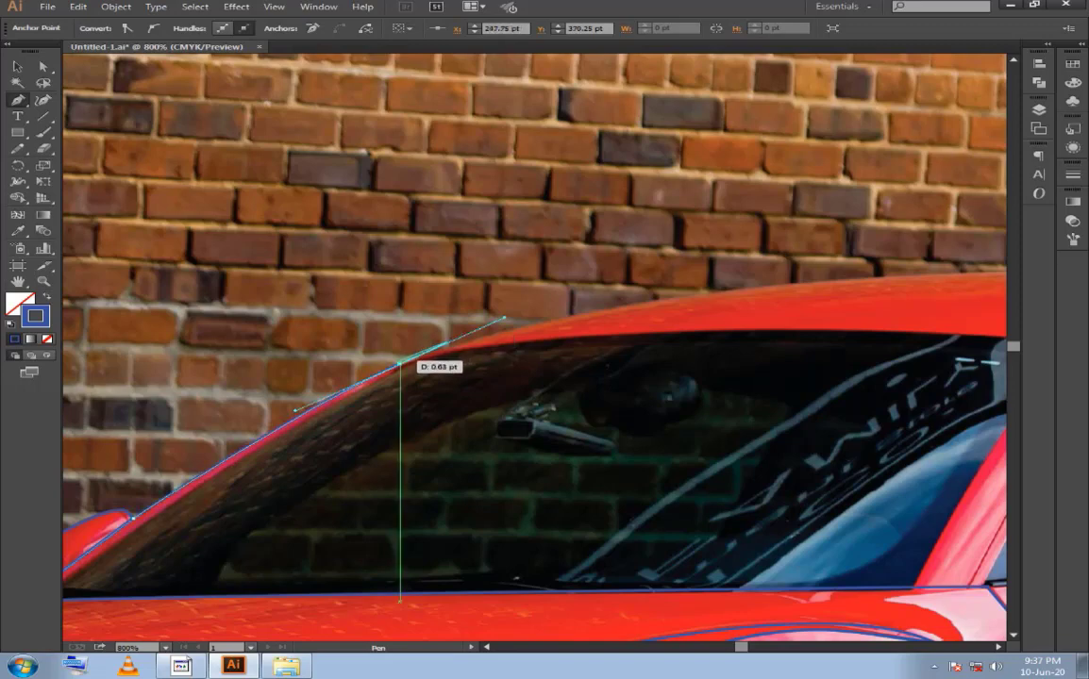
left_click_drag(400, 365, 495, 349)
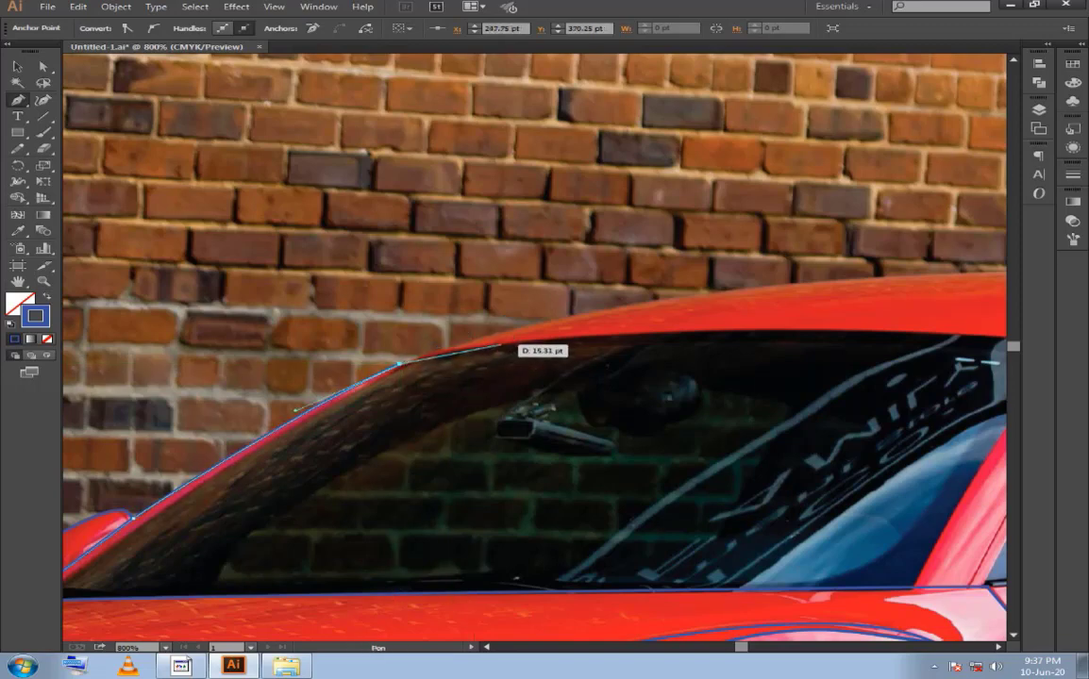
left_click_drag(503, 347, 509, 345)
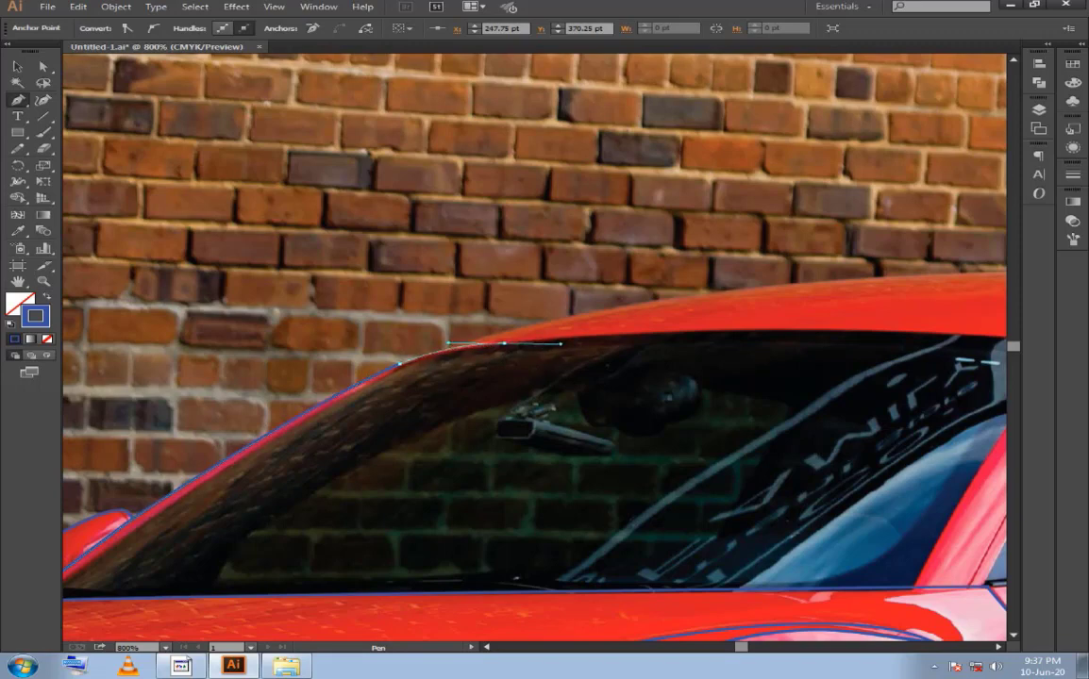
left_click_drag(563, 344, 589, 337)
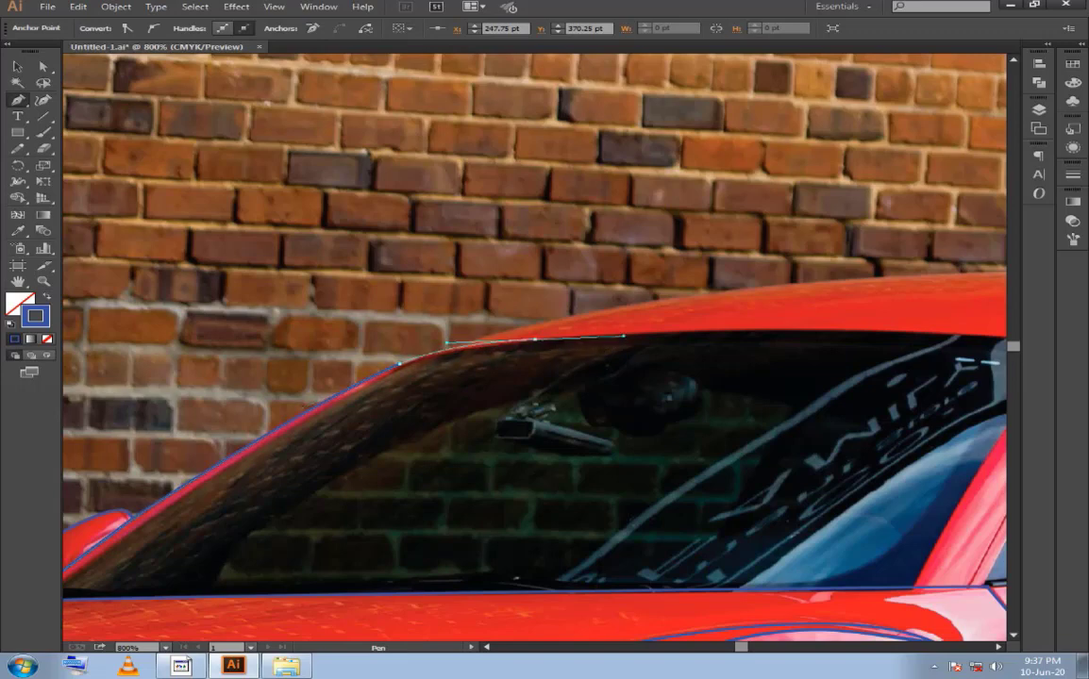
left_click_drag(623, 336, 724, 343)
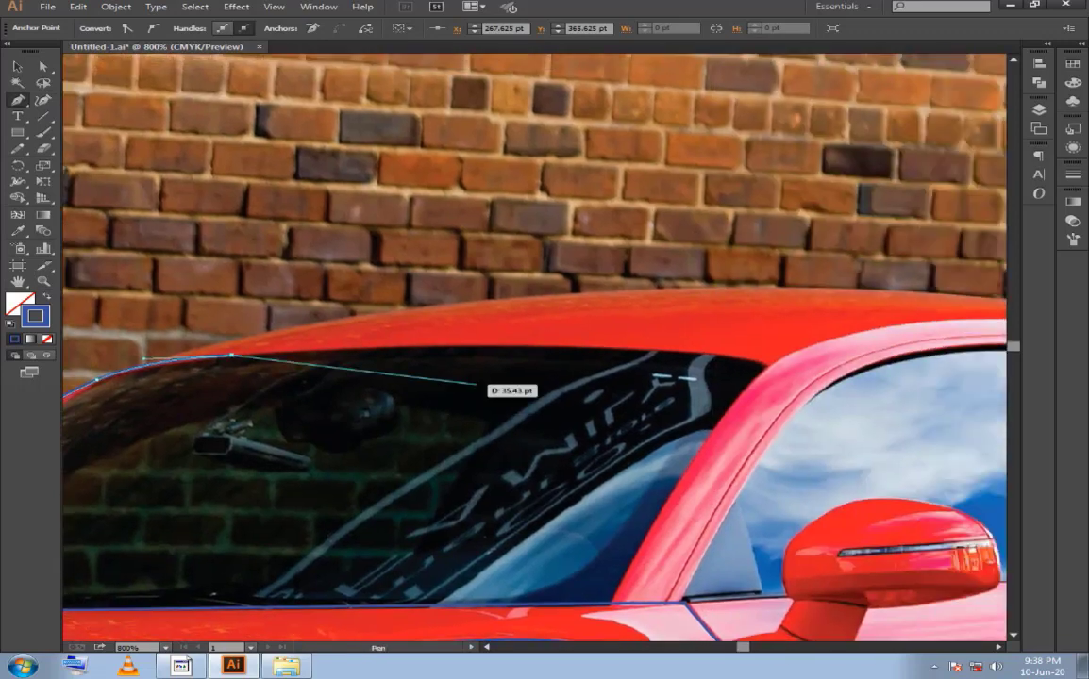
left_click_drag(724, 344, 883, 399)
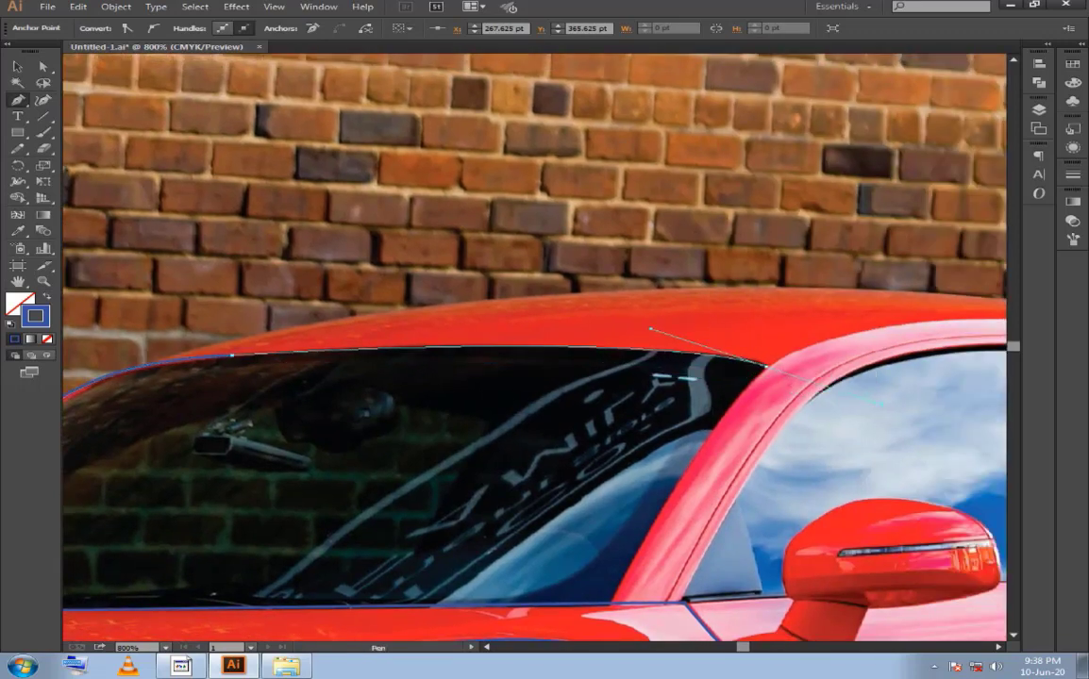
left_click_drag(647, 330, 696, 326)
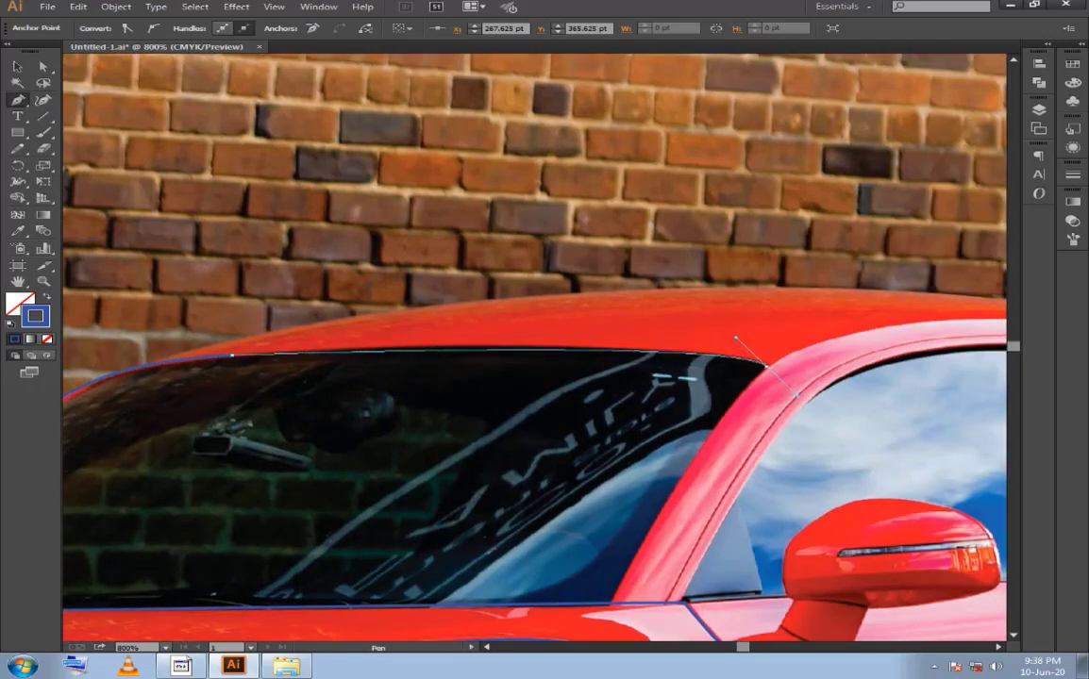
Continue the path down the rear pillar to the door line and retract the final handle.
mouse_move(767, 363)
left_mouse_down()
mouse_move(748, 374)
mouse_move(718, 269)
left_mouse_up()
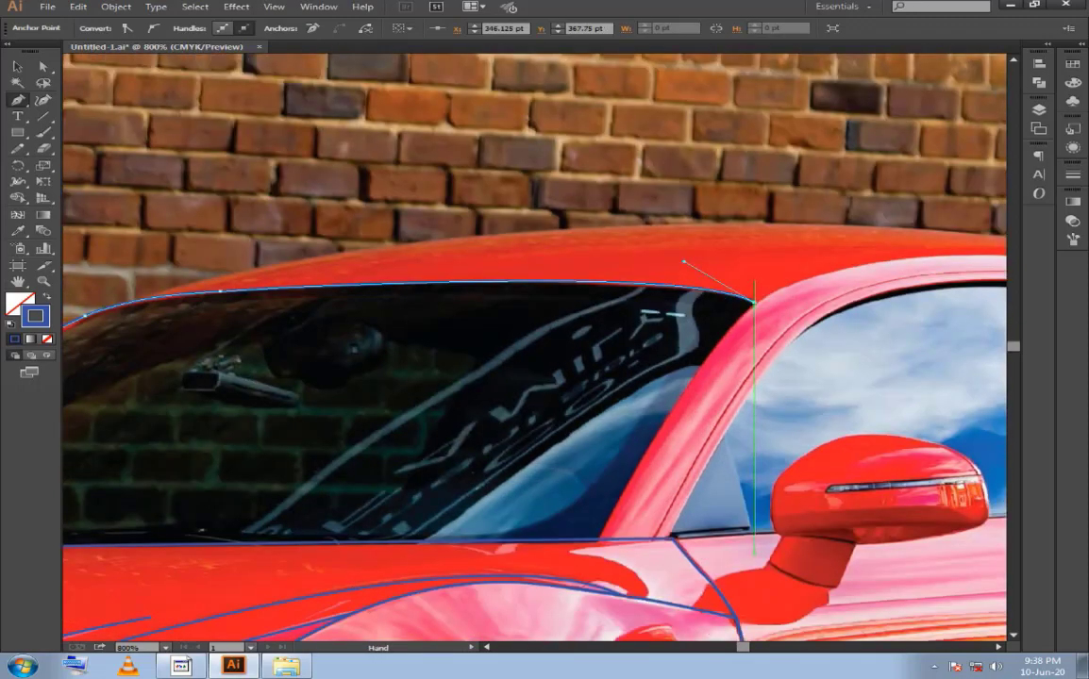
mouse_move(604, 467)
left_mouse_down()
mouse_move(585, 494)
mouse_move(596, 542)
left_mouse_up()
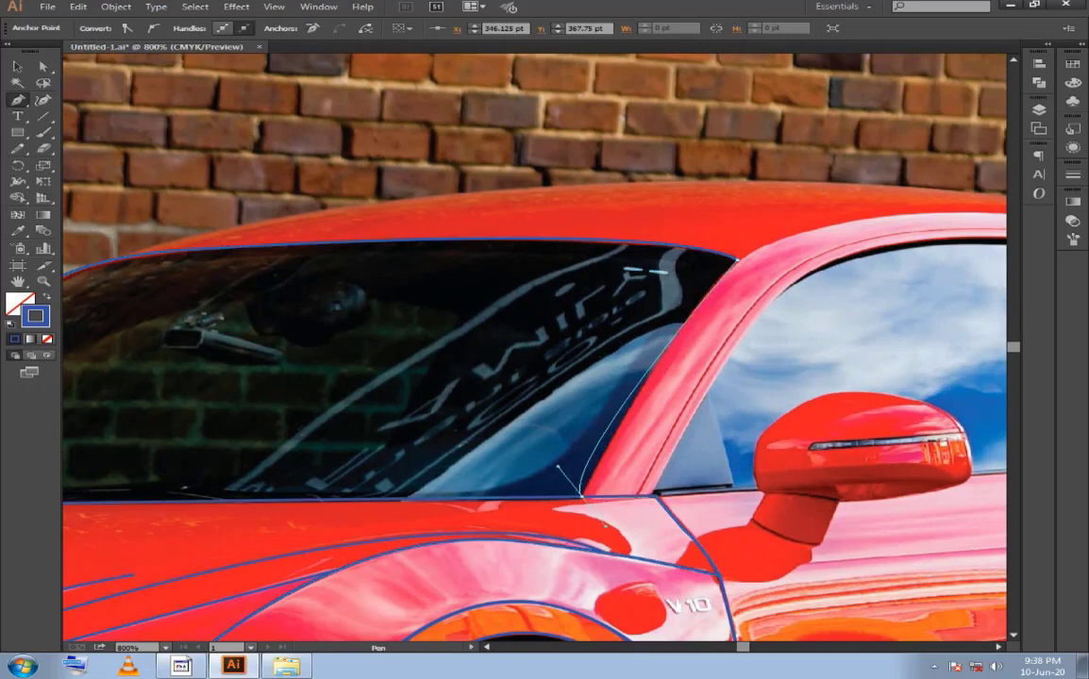
key("ctrl+z")
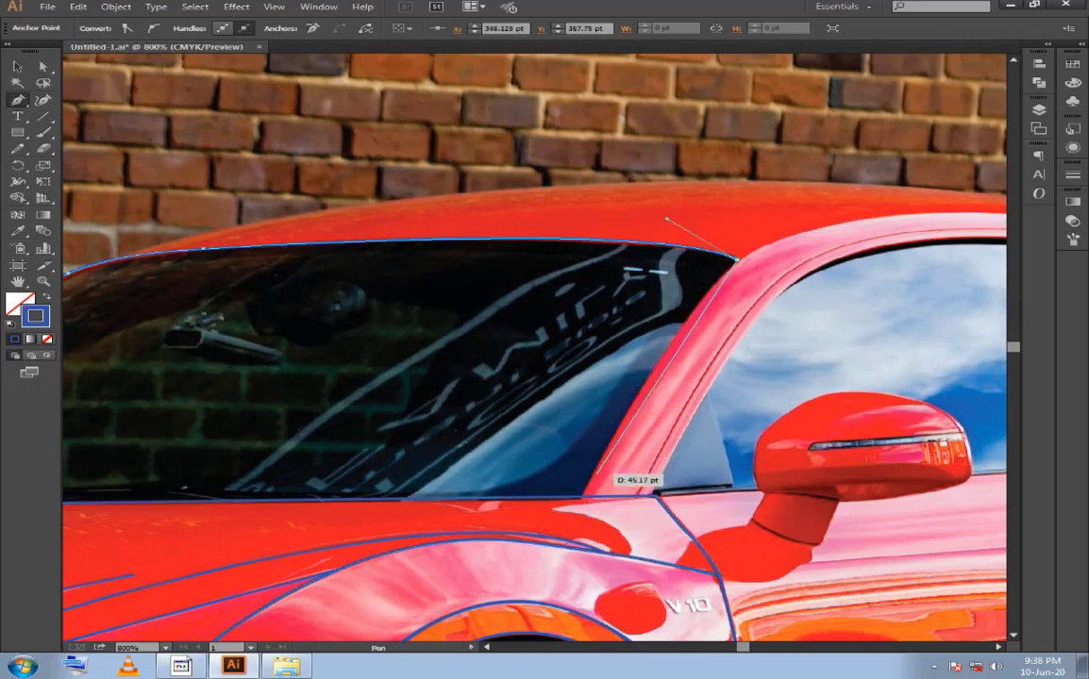
left_click_drag(586, 495, 564, 591)
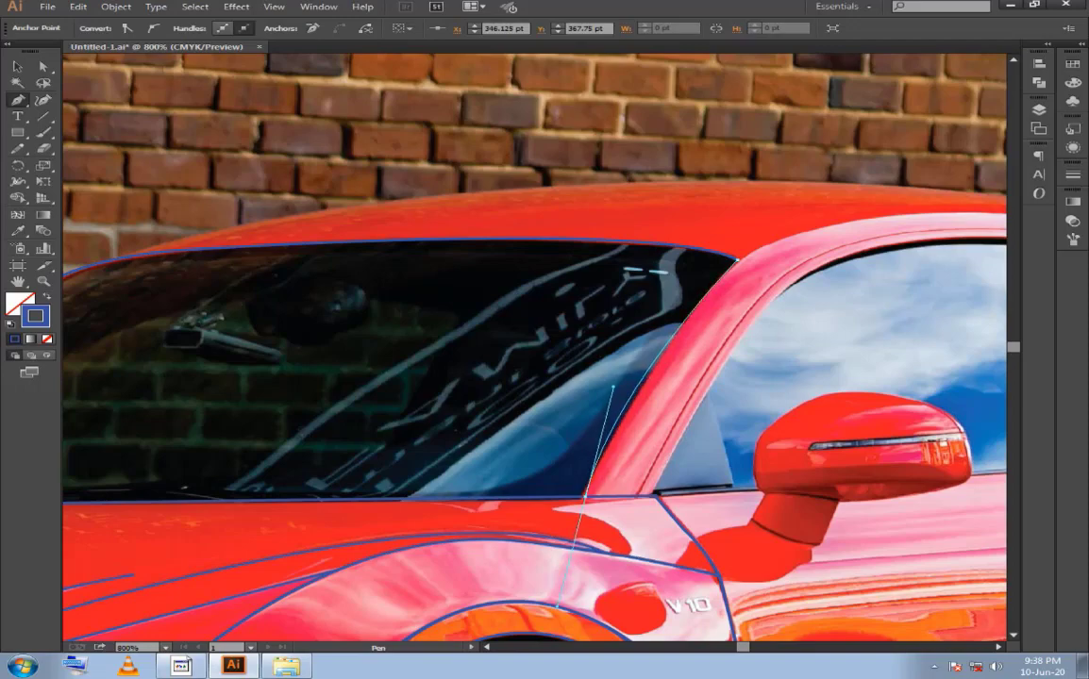
mouse_move(565, 591)
left_mouse_down()
mouse_move(528, 639)
mouse_move(500, 483)
left_mouse_up()
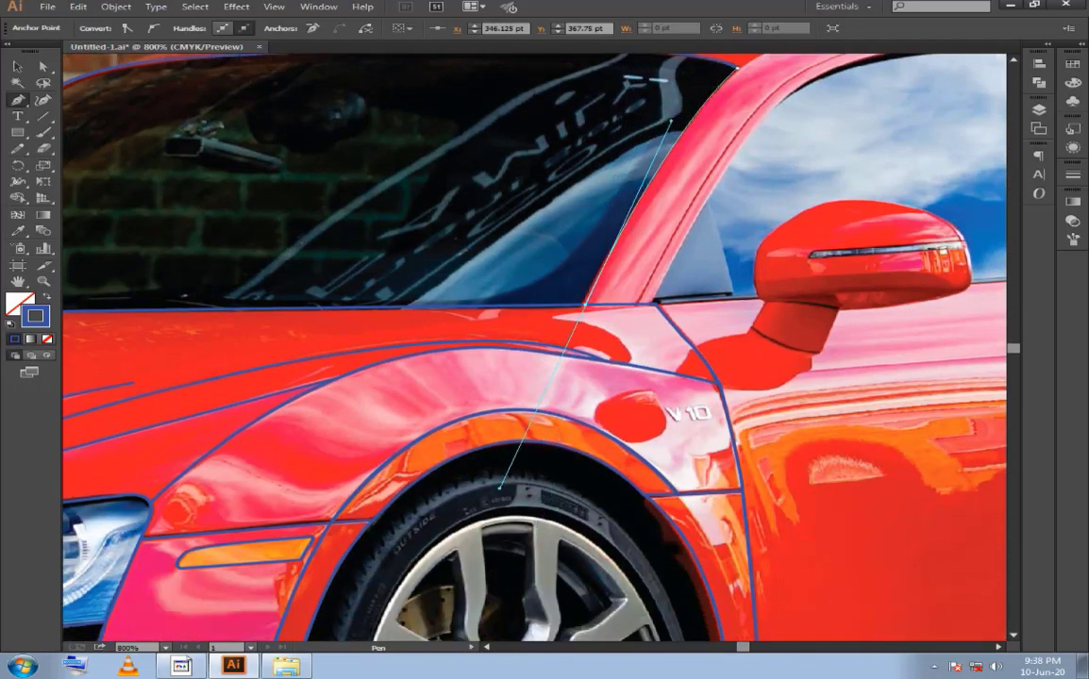
mouse_move(585, 305)
left_mouse_down()
mouse_move(868, 368)
mouse_move(284, 368)
left_mouse_up()
key("ctrl+minus")
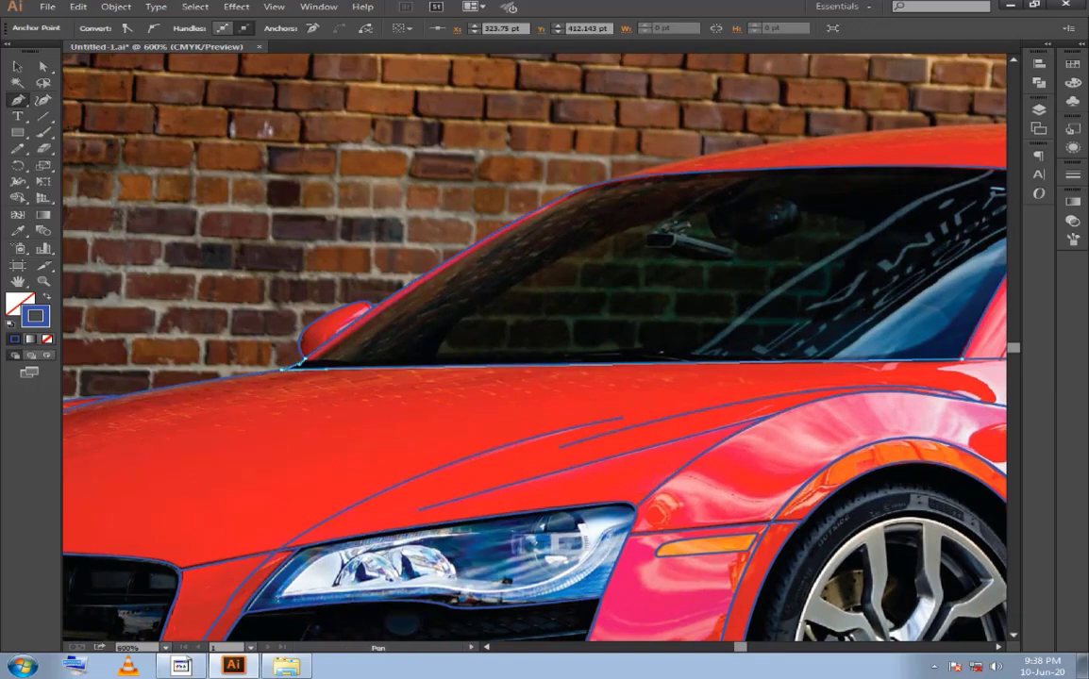
Deselect the windshield path and shift the windshield outline with the Selection tool.
key("ctrl+shift+a")
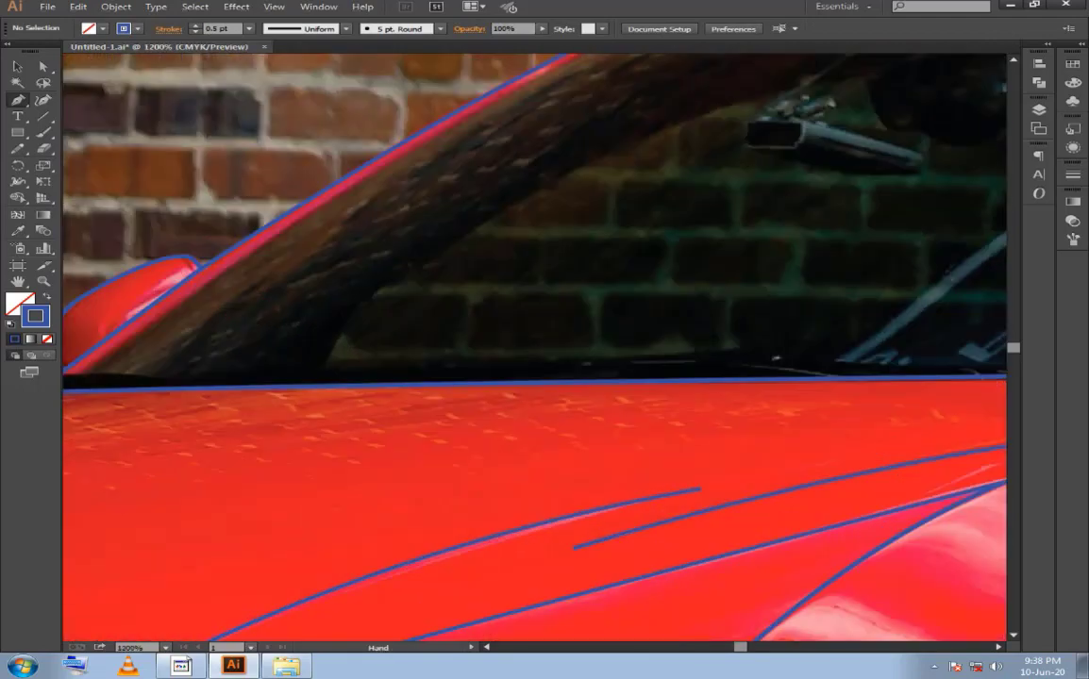
left_click_drag(472, 331, 793, 514)
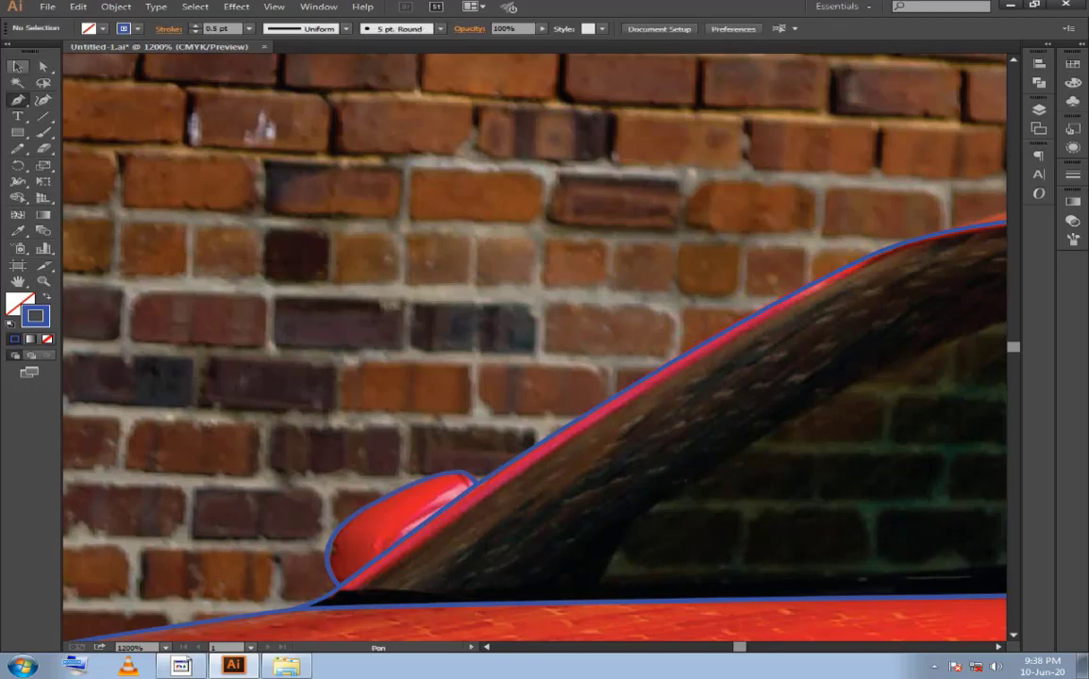
key("v")
mouse_move(720, 338)
left_mouse_down()
mouse_move(757, 358)
mouse_move(763, 336)
mouse_move(141, 377)
left_mouse_up()
key("ctrl+shift+a")
left_click_drag(283, 377, 755, 359)
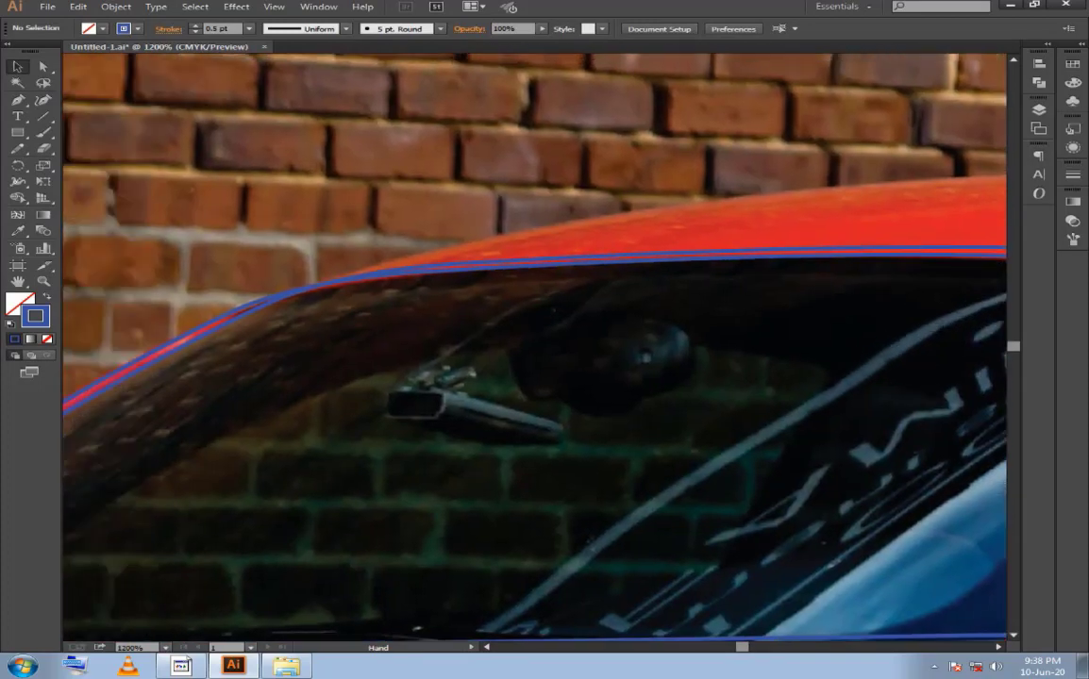
left_click_drag(396, 397, 736, 373)
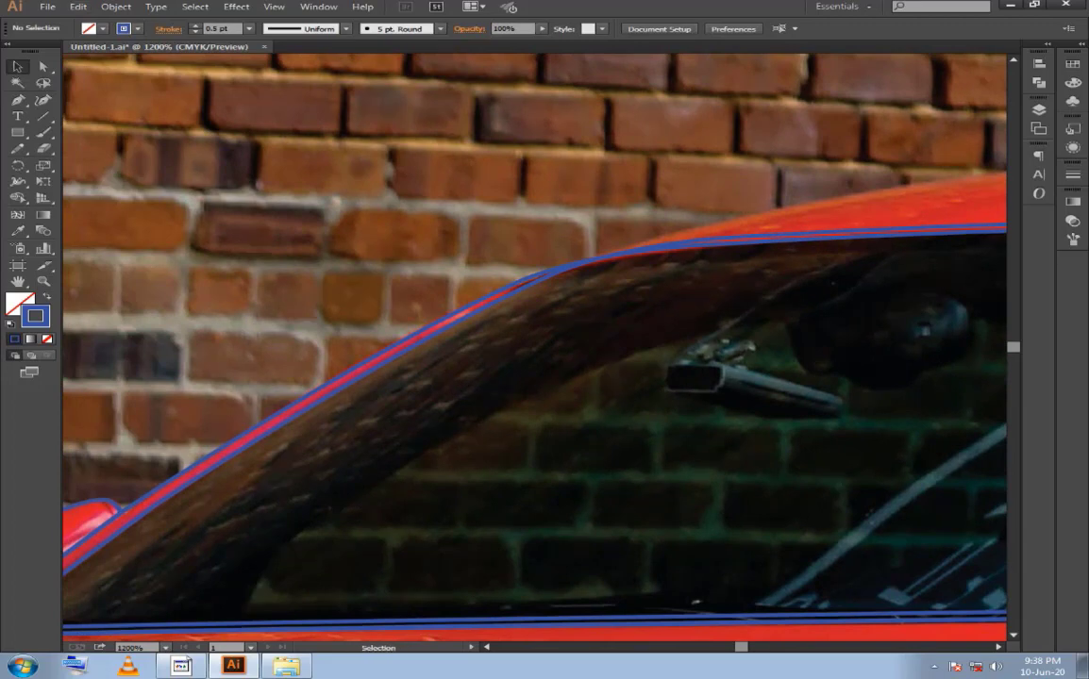
key("v")
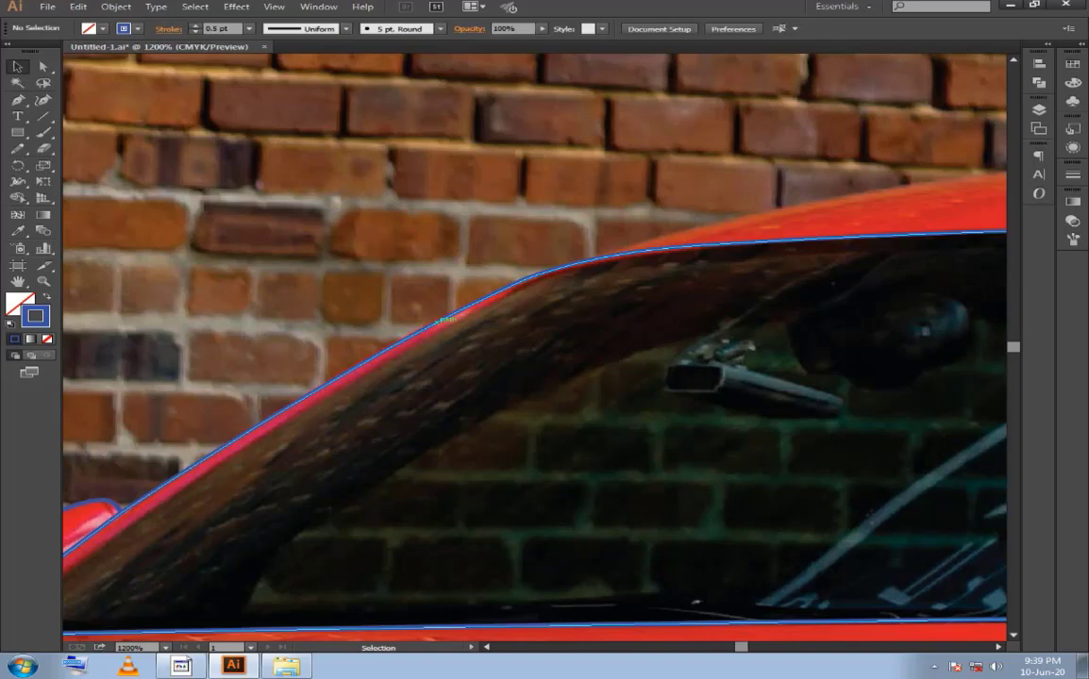
left_click_drag(443, 321, 449, 321)
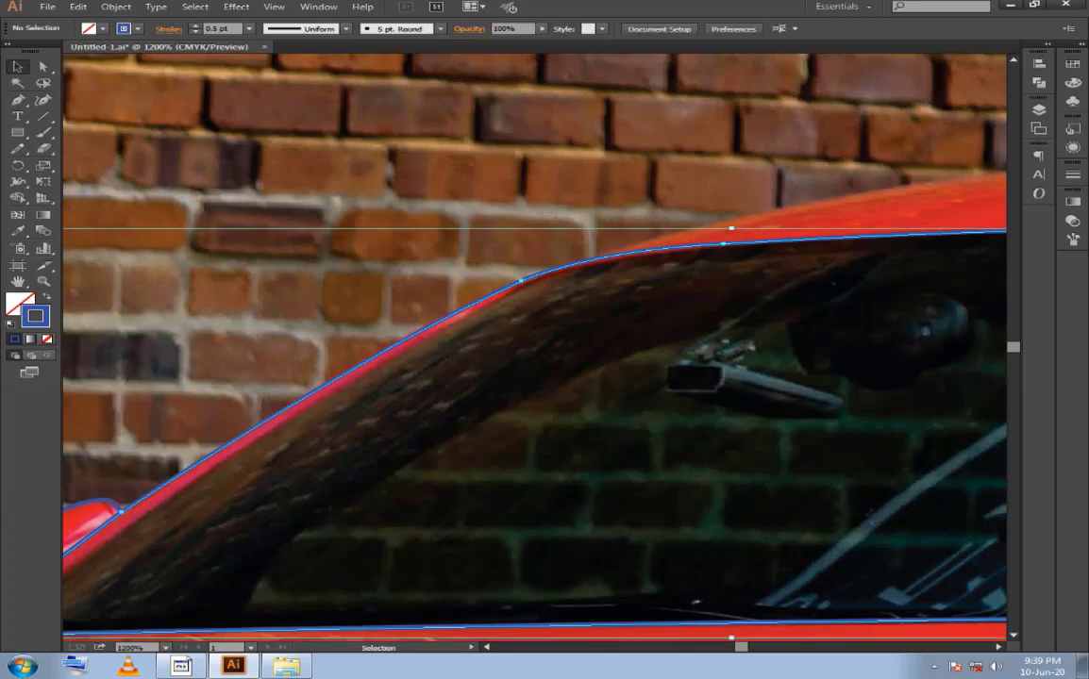
left_click_drag(454, 323, 503, 287)
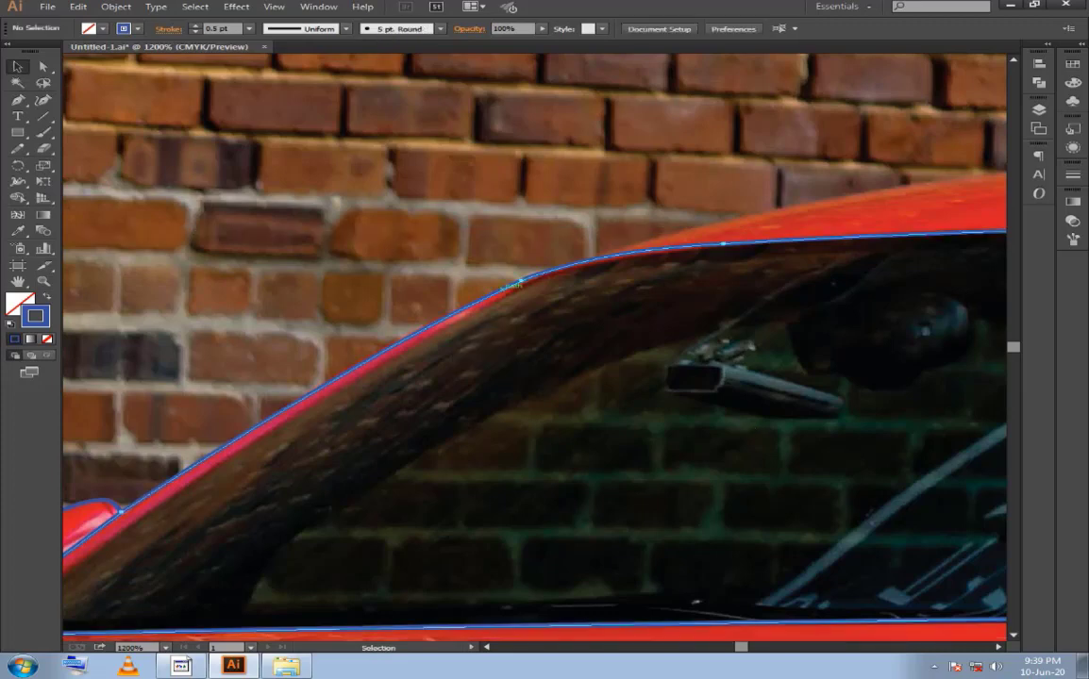
Reshape the pillar-roof anchor and handles so the outline follows the roofline to the mirror base.
left_click(518, 281)
key("ctrl+shift+a")
key("a")
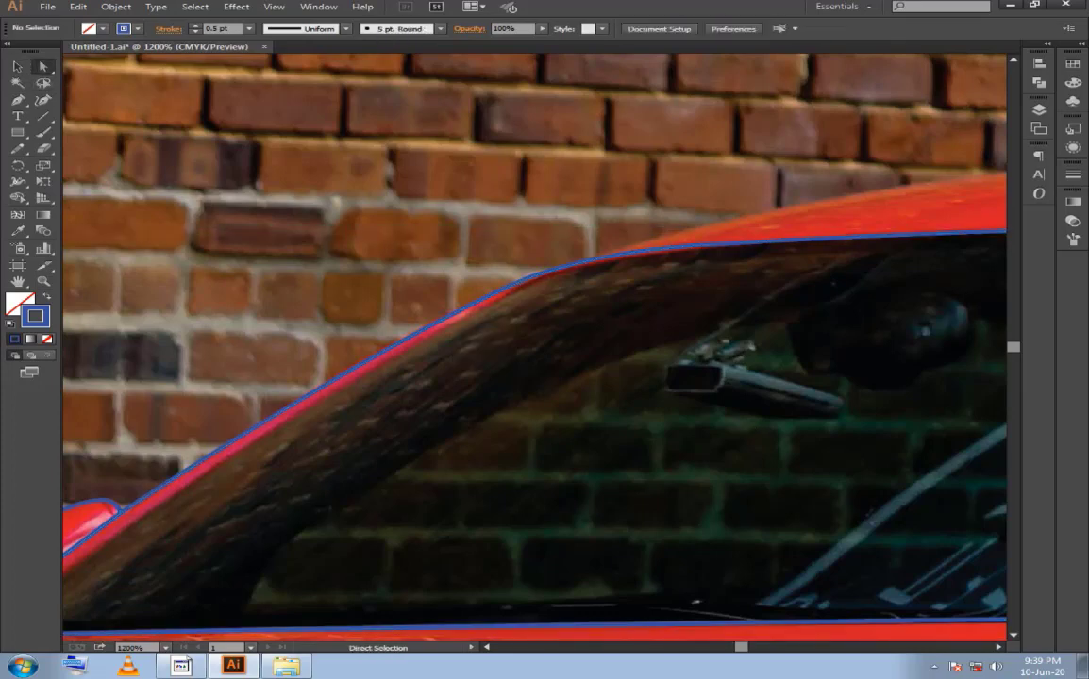
left_click(521, 281)
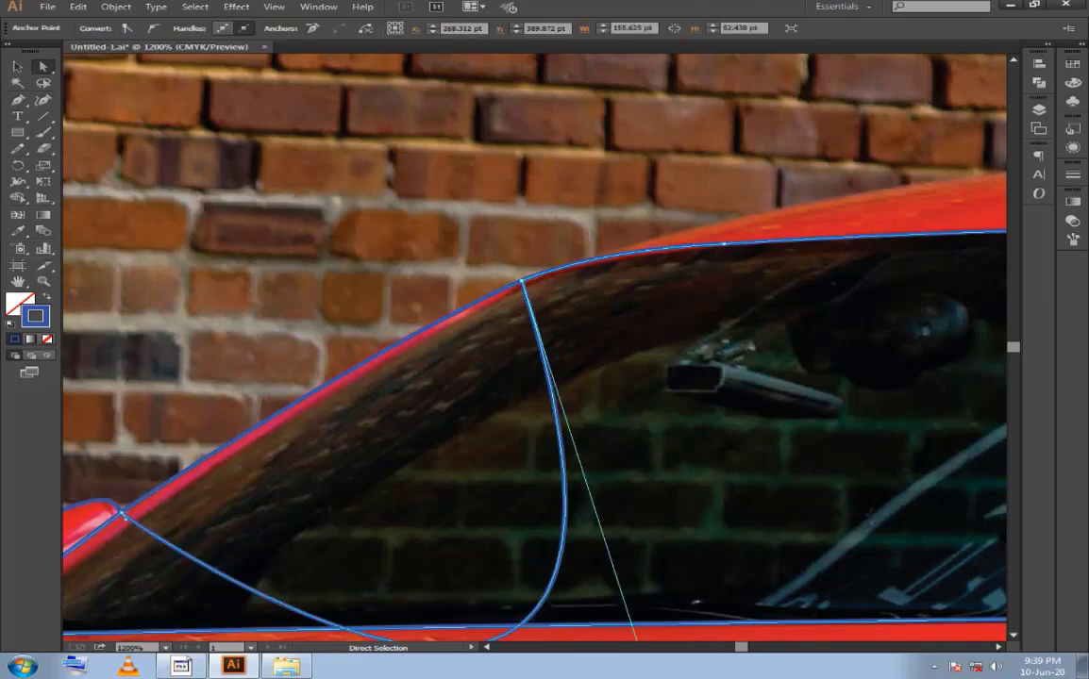
left_click_drag(635, 639, 363, 351)
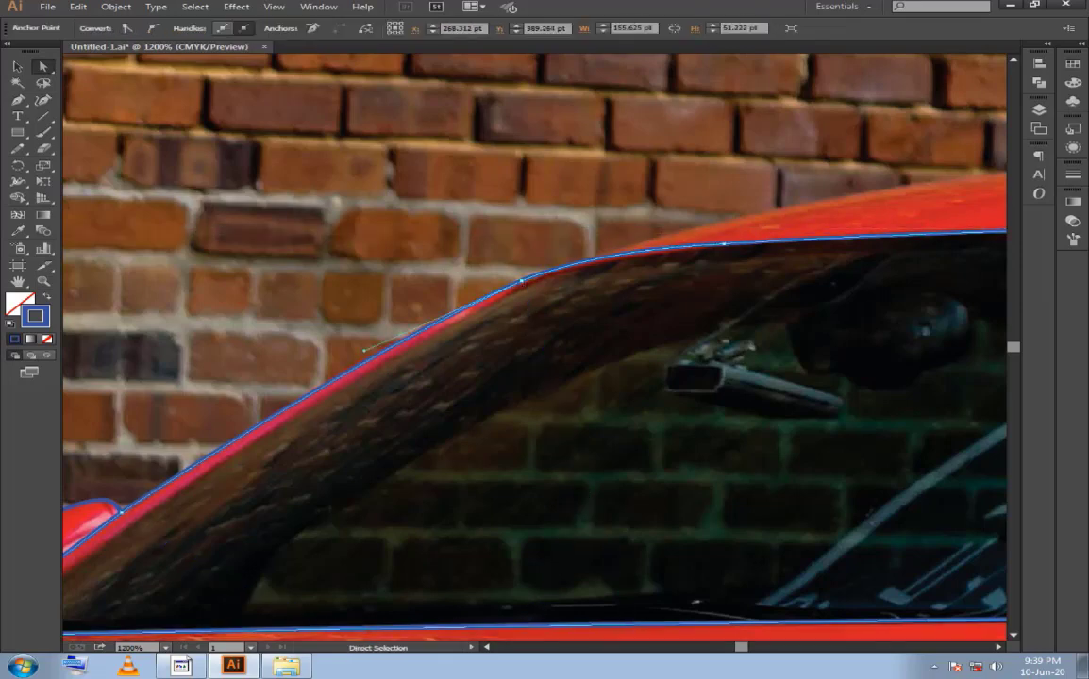
key("ctrl+plus")
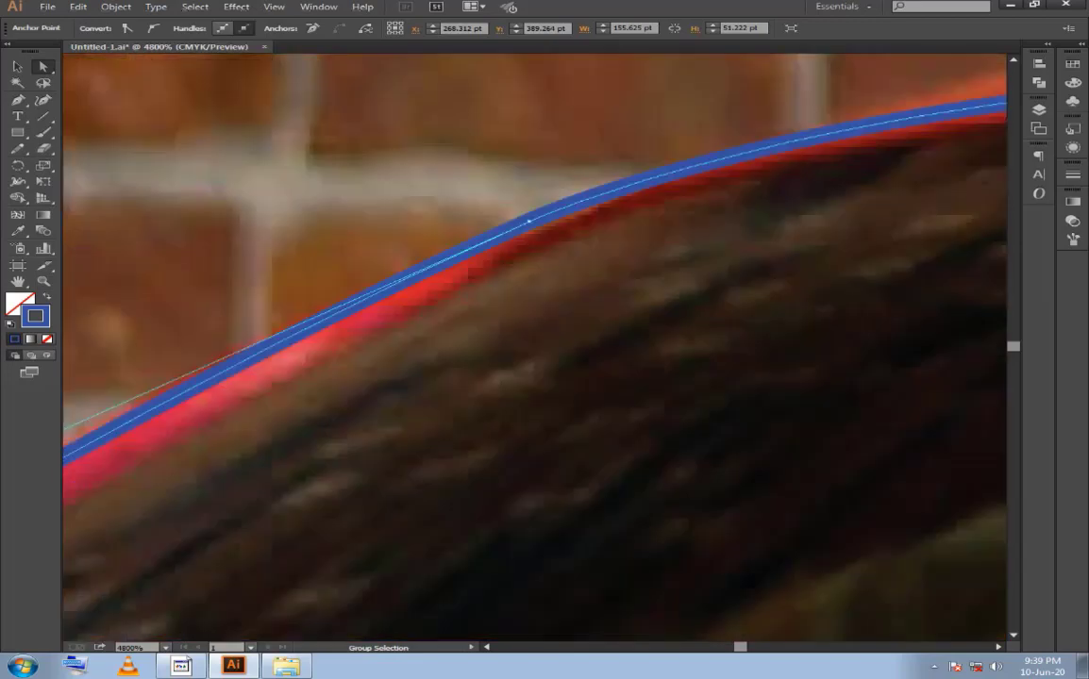
left_click(540, 340)
mouse_move(529, 221)
left_mouse_down()
mouse_move(539, 231)
mouse_move(660, 172)
mouse_move(873, 106)
left_mouse_up()
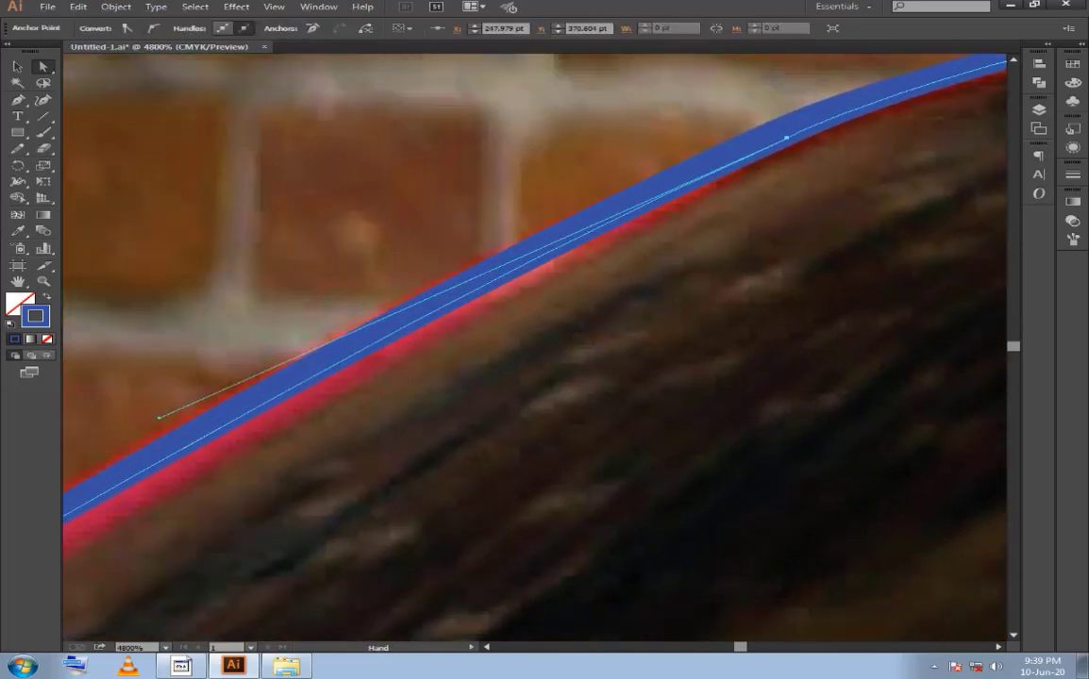
left_click_drag(472, 378, 680, 283)
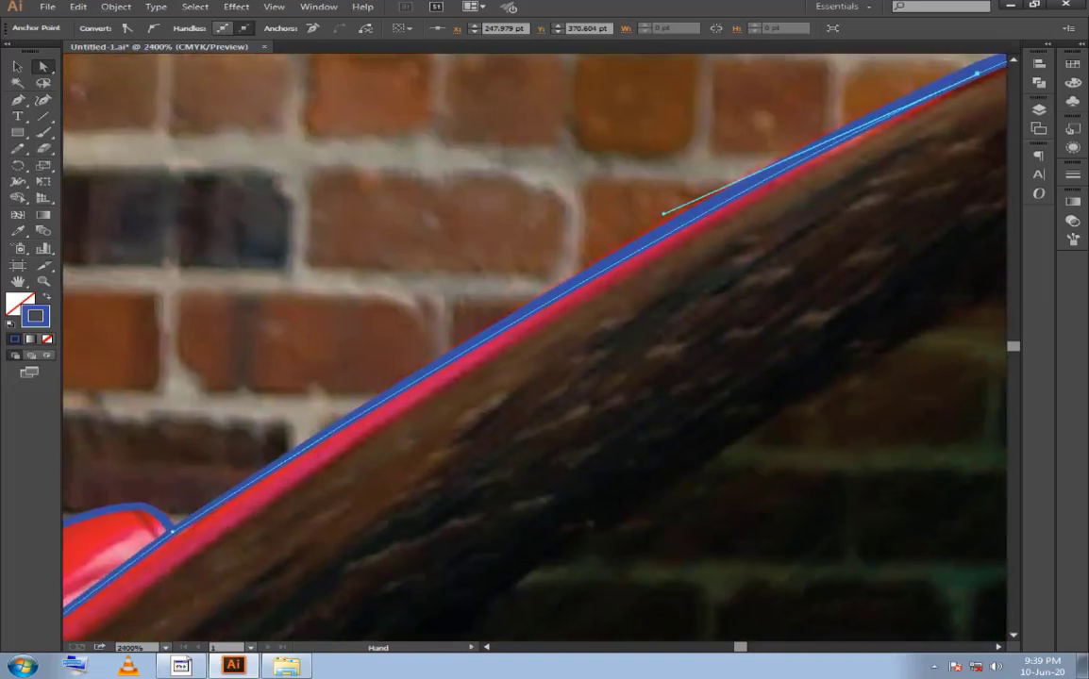
left_click_drag(567, 378, 744, 344)
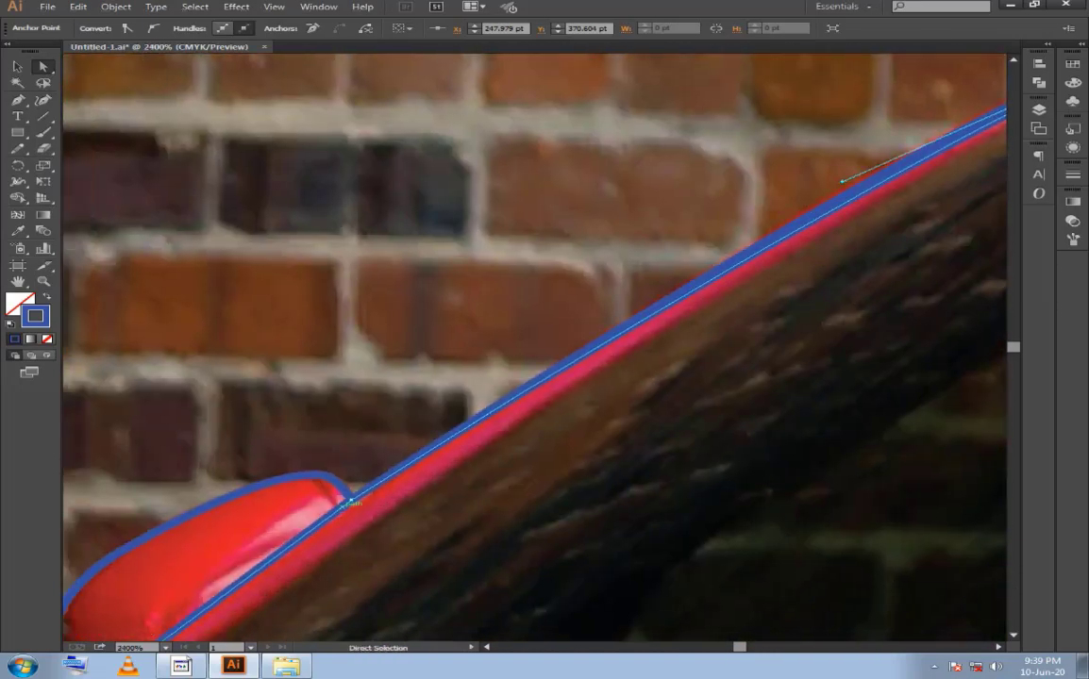
mouse_move(351, 499)
left_mouse_down()
mouse_move(376, 519)
mouse_move(459, 471)
mouse_move(563, 314)
left_mouse_up()
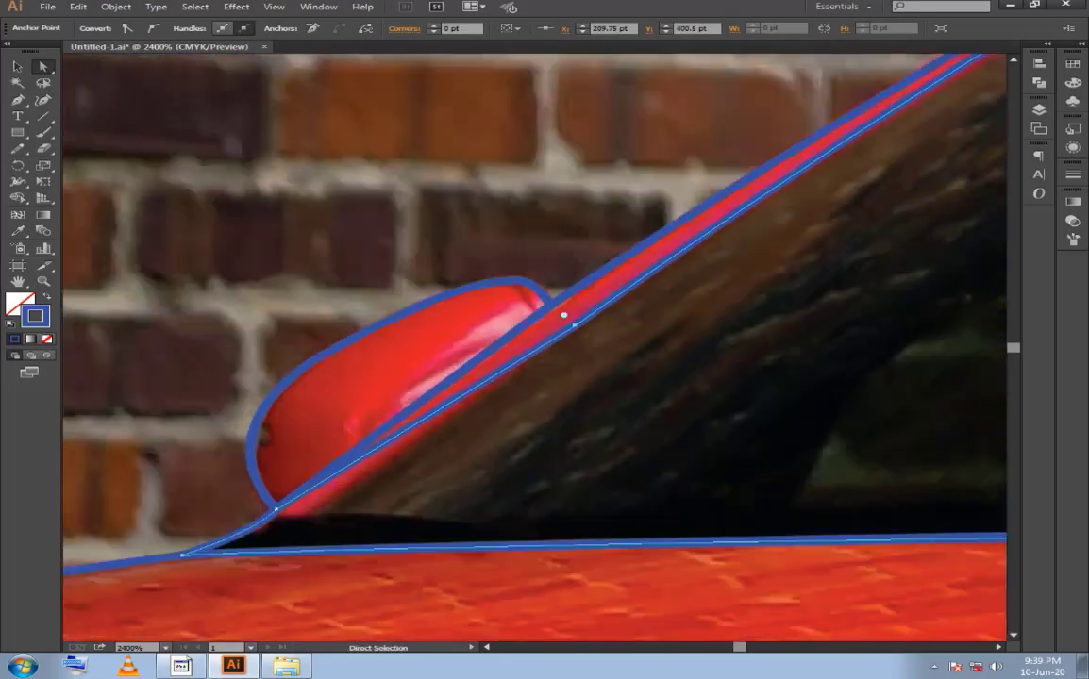
left_click_drag(276, 510, 309, 518)
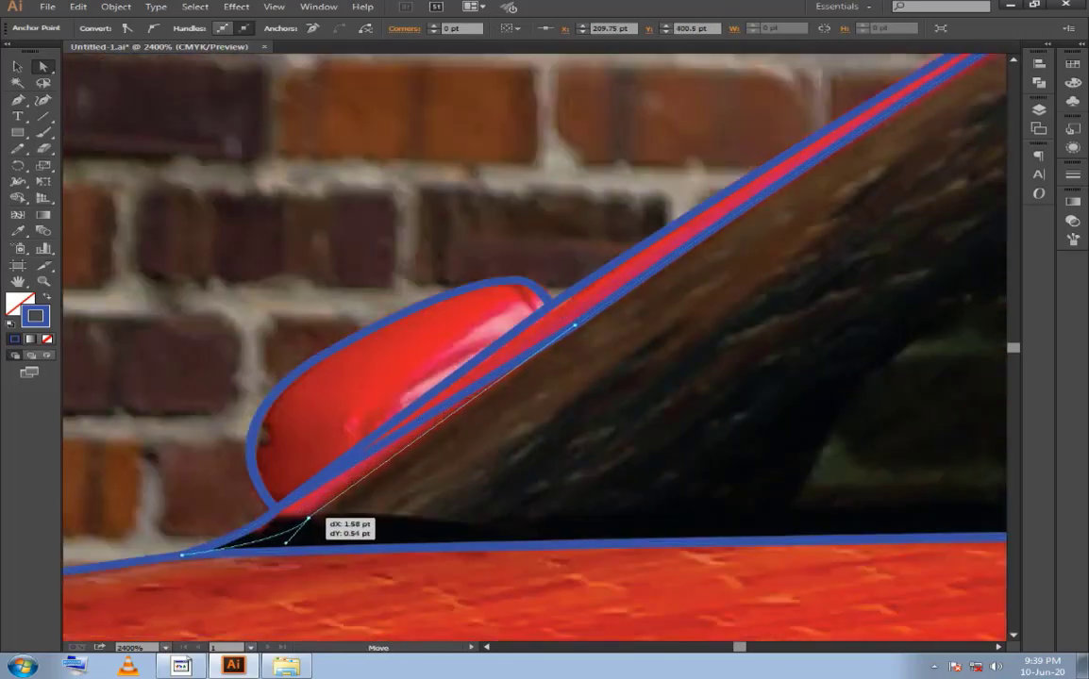
key("ctrl+shift+a")
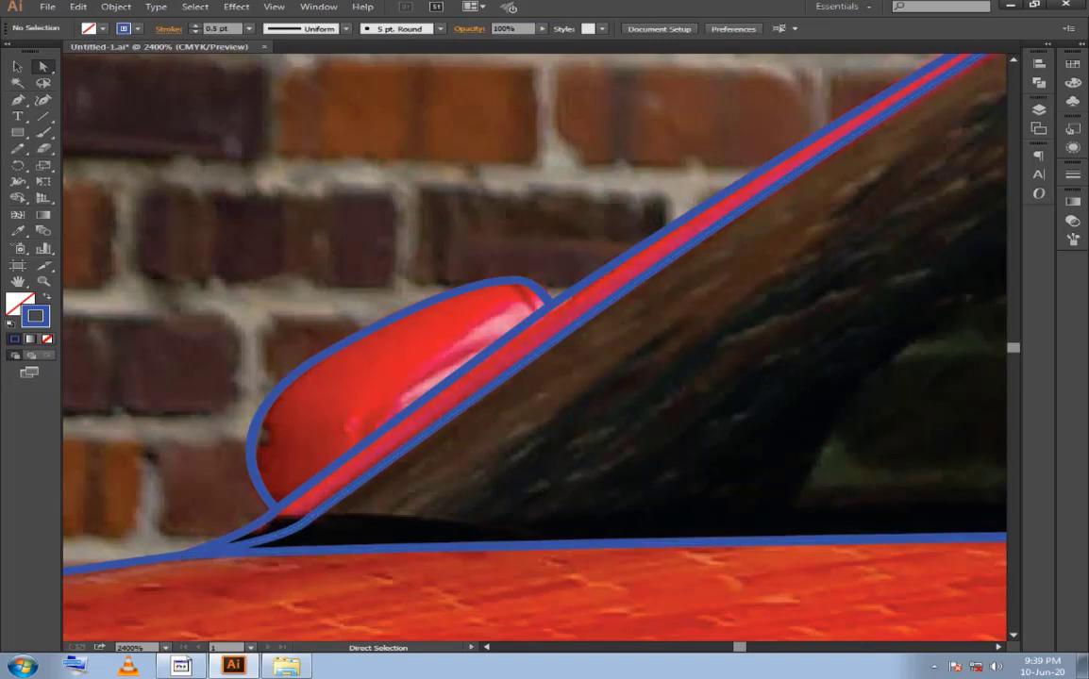
Adjust the curve near the pillar top, then bring the side mirror area back into view.
scroll(533, 344, "down", 1)
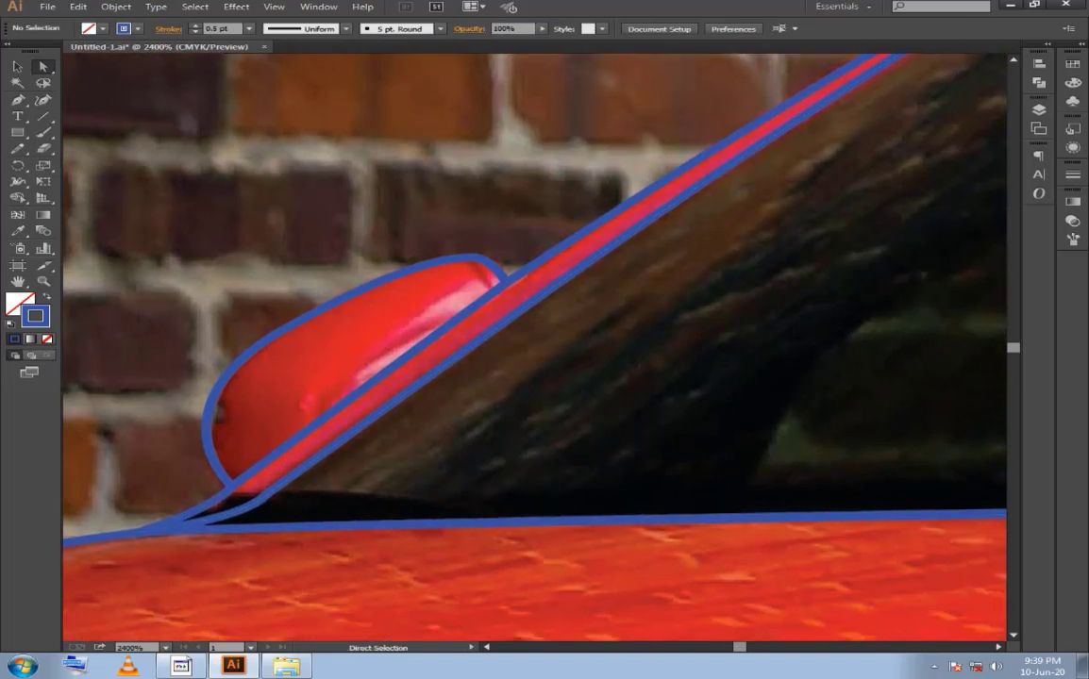
scroll(533, 345, "down", 1)
left_click_drag(661, 283, 141, 425)
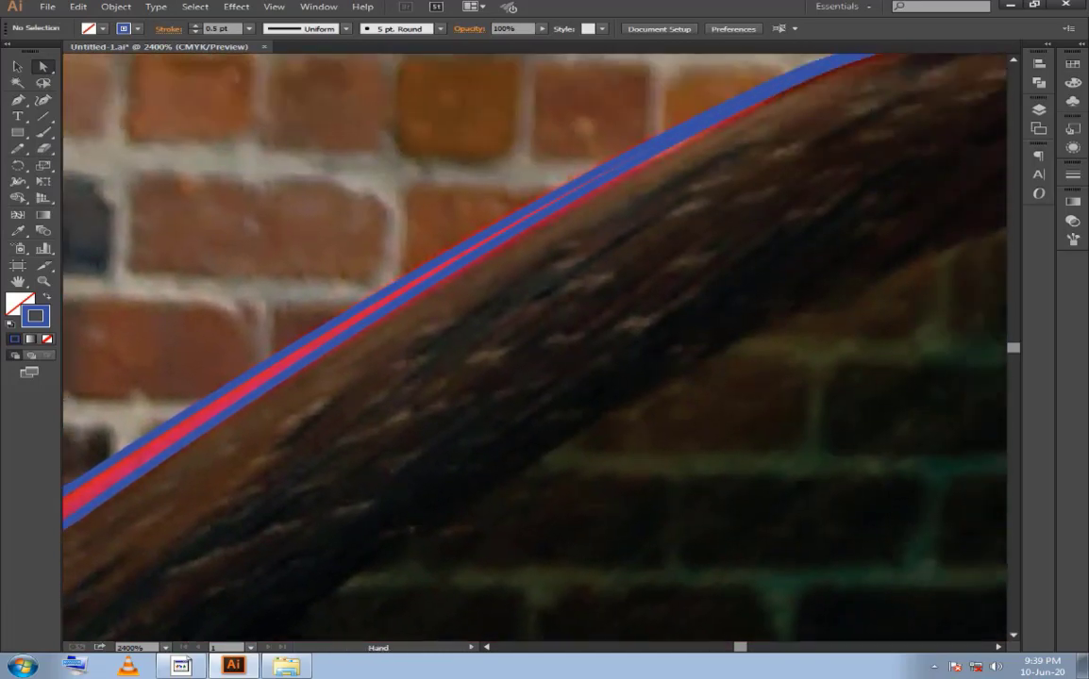
left_click_drag(660, 283, 567, 350)
left_click(465, 286)
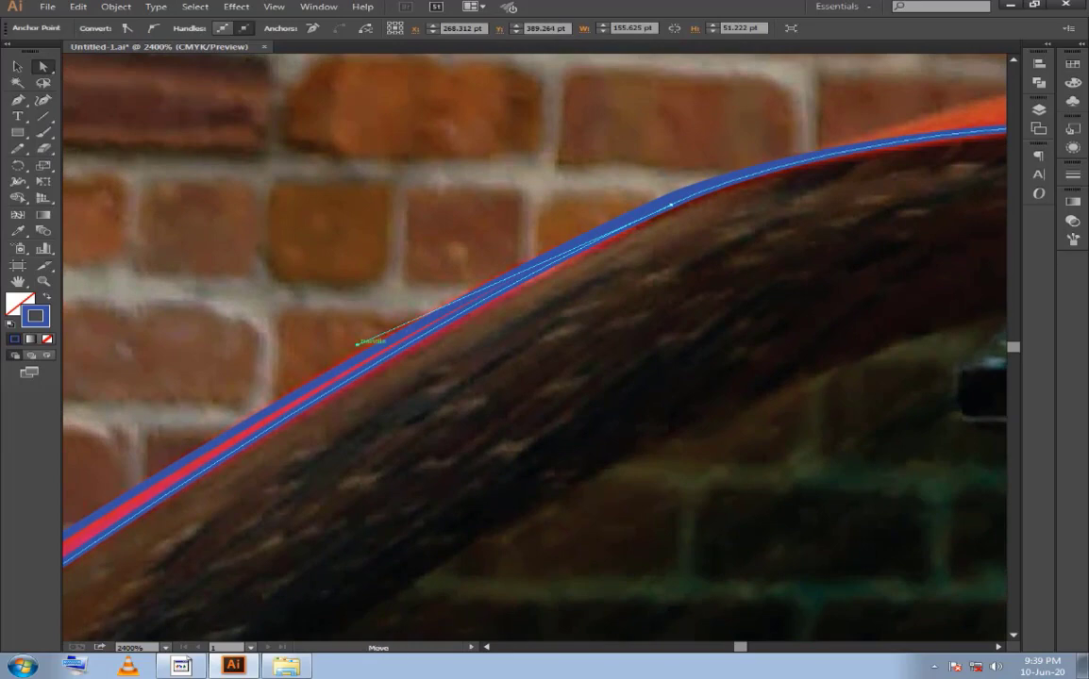
left_click_drag(359, 344, 491, 283)
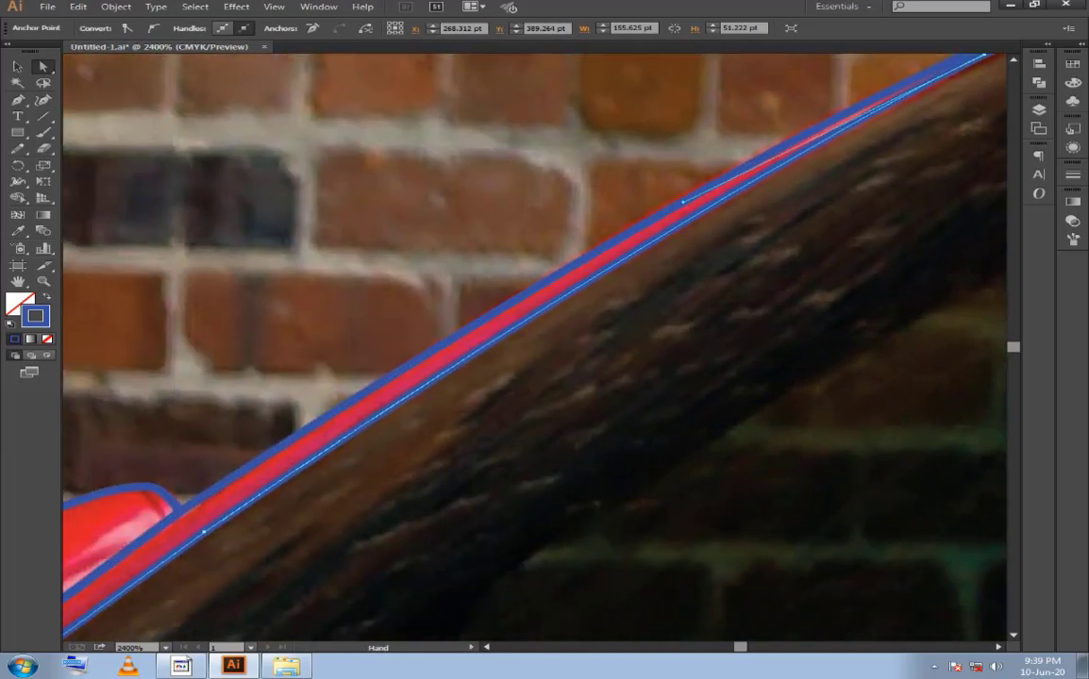
left_click_drag(566, 330, 486, 363)
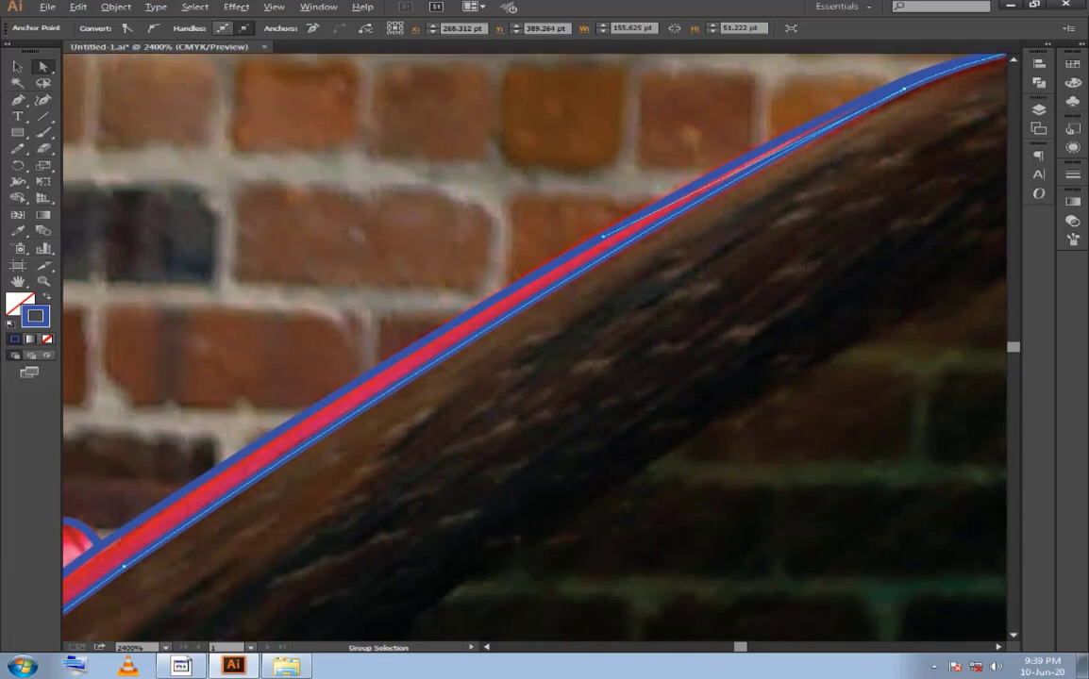
key("ctrl+minus")
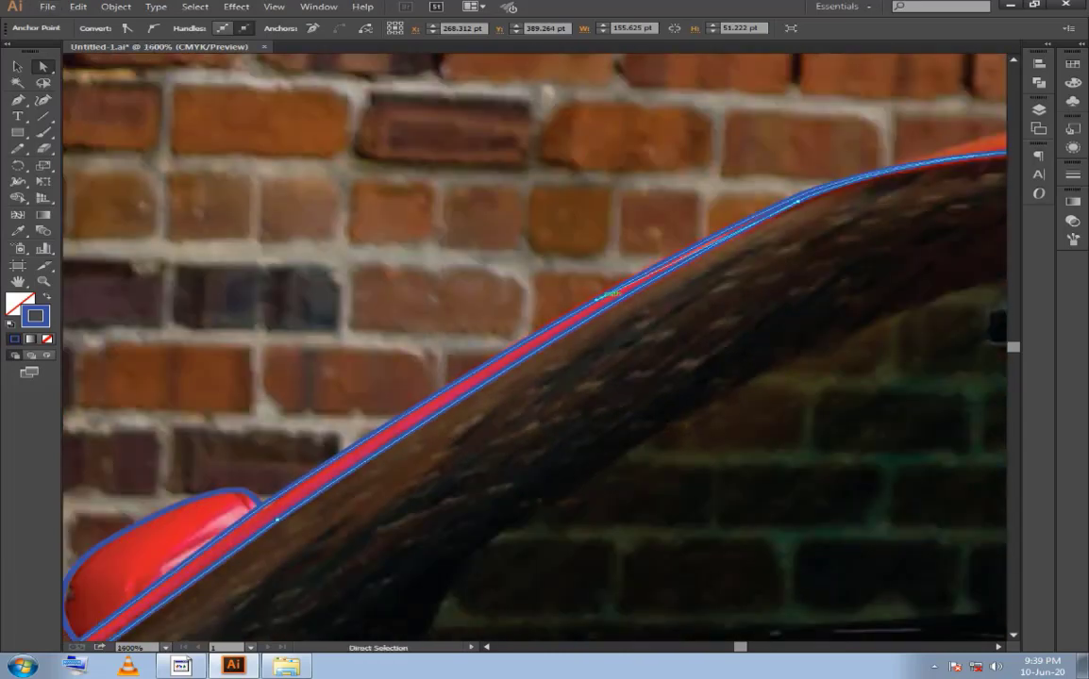
left_click_drag(598, 298, 94, 372)
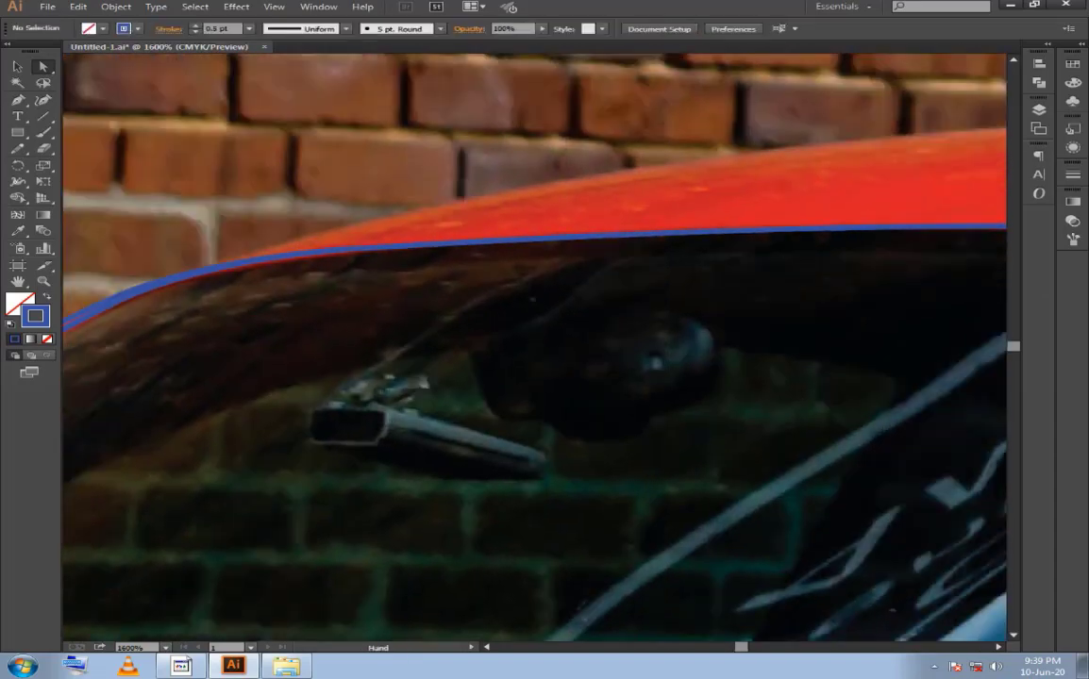
mouse_move(849, 566)
left_mouse_down()
mouse_move(614, 424)
mouse_move(622, 283)
mouse_move(472, 227)
left_mouse_up()
mouse_move(472, 378)
left_mouse_down()
mouse_move(755, 396)
mouse_move(850, 529)
mouse_move(755, 424)
mouse_move(813, 417)
mouse_move(680, 430)
mouse_move(491, 377)
mouse_move(547, 402)
mouse_move(283, 417)
left_mouse_up()
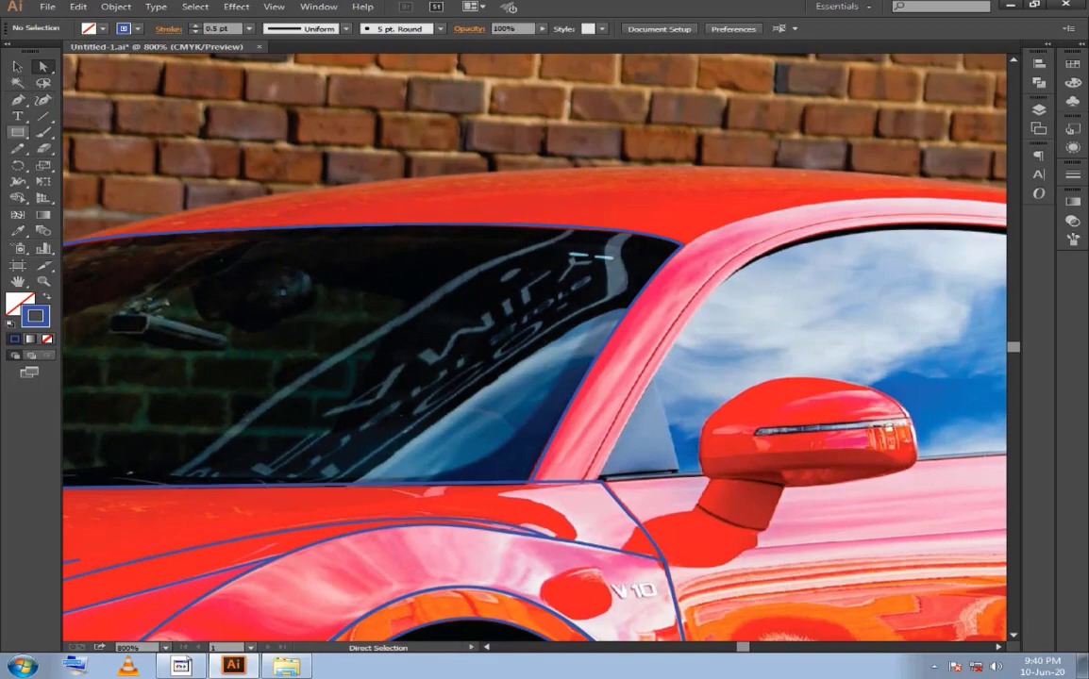
Start a new pen path at the windshield's lower corner and curve it up to the roof edge.
key("p")
left_click_drag(625, 299, 389, 320)
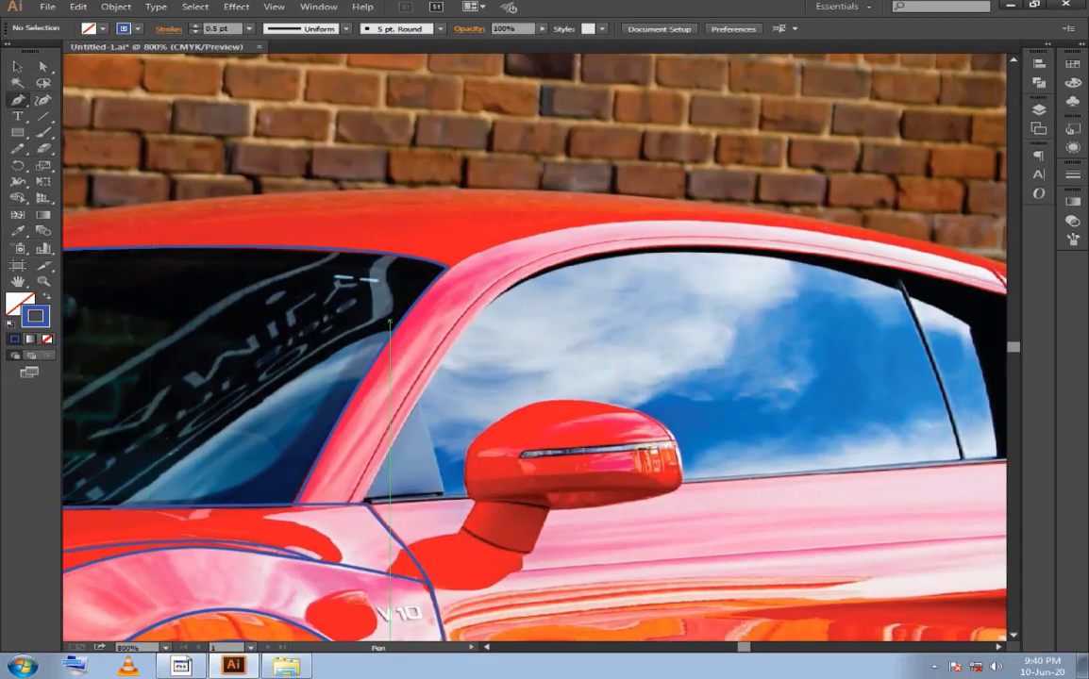
left_click(295, 504)
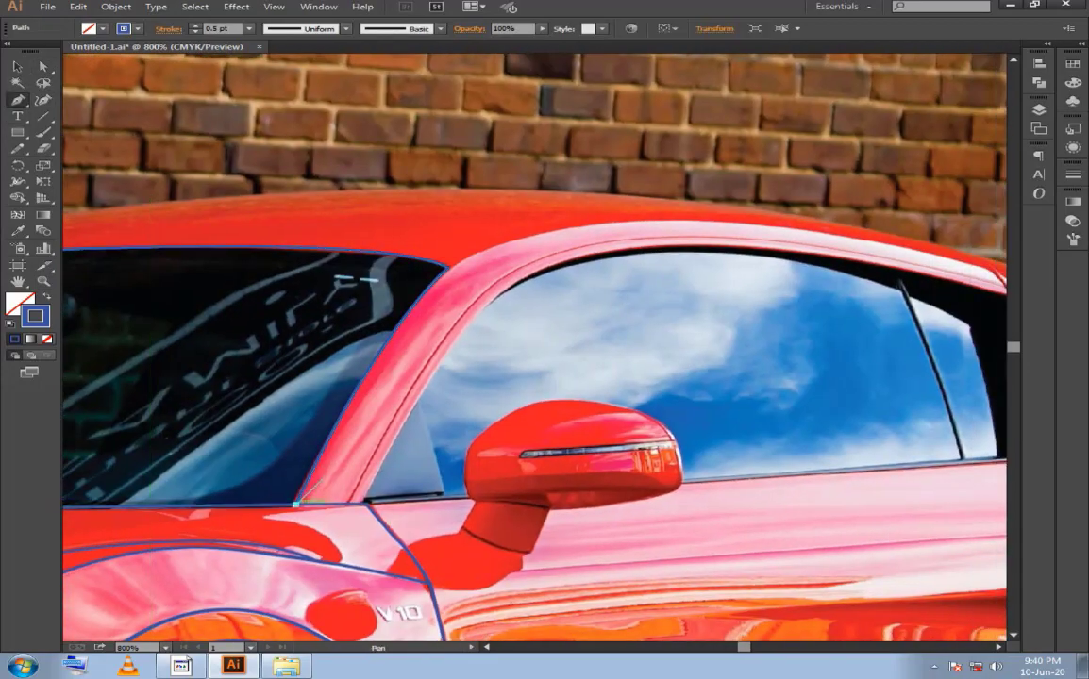
left_click_drag(448, 268, 510, 224)
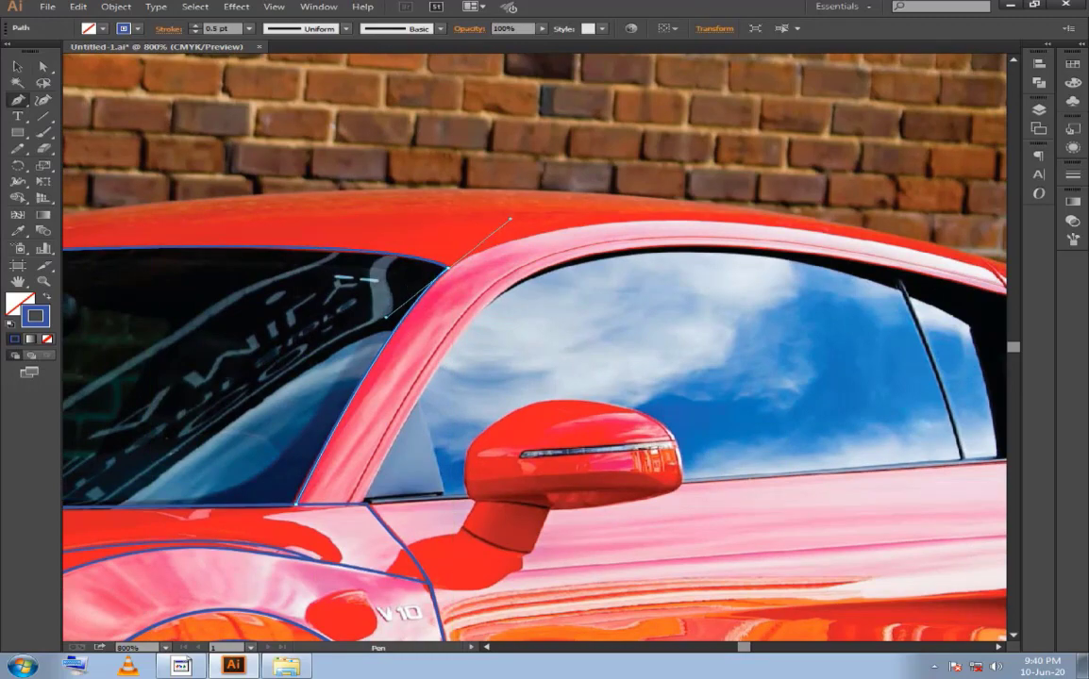
left_click_drag(453, 236, 155, 203)
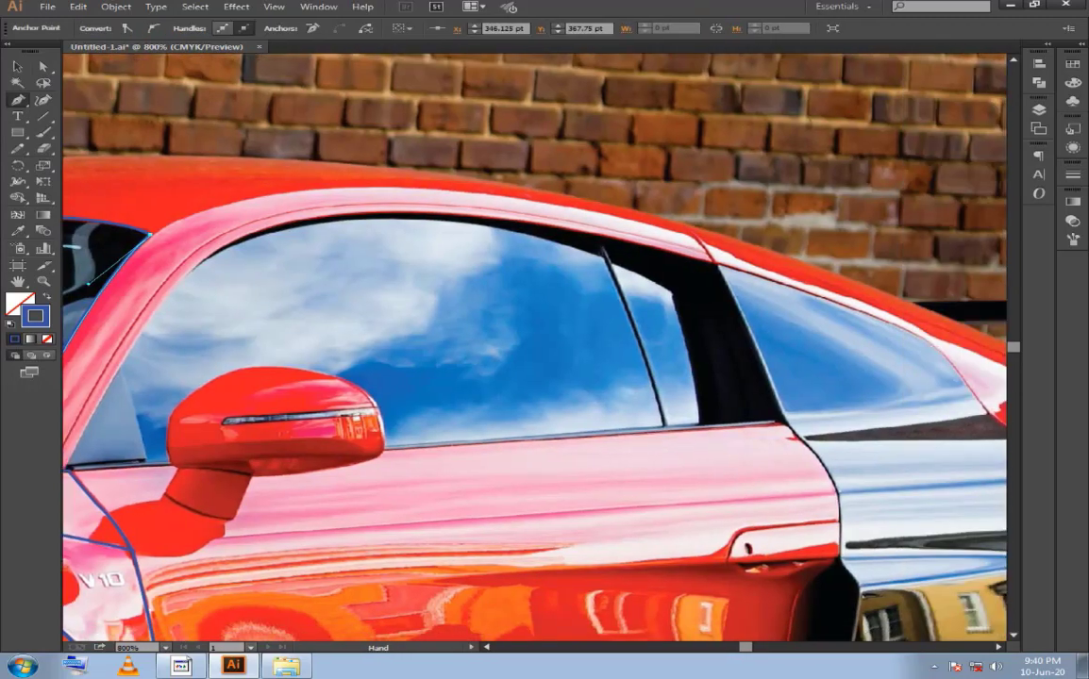
left_click_drag(661, 218, 703, 245)
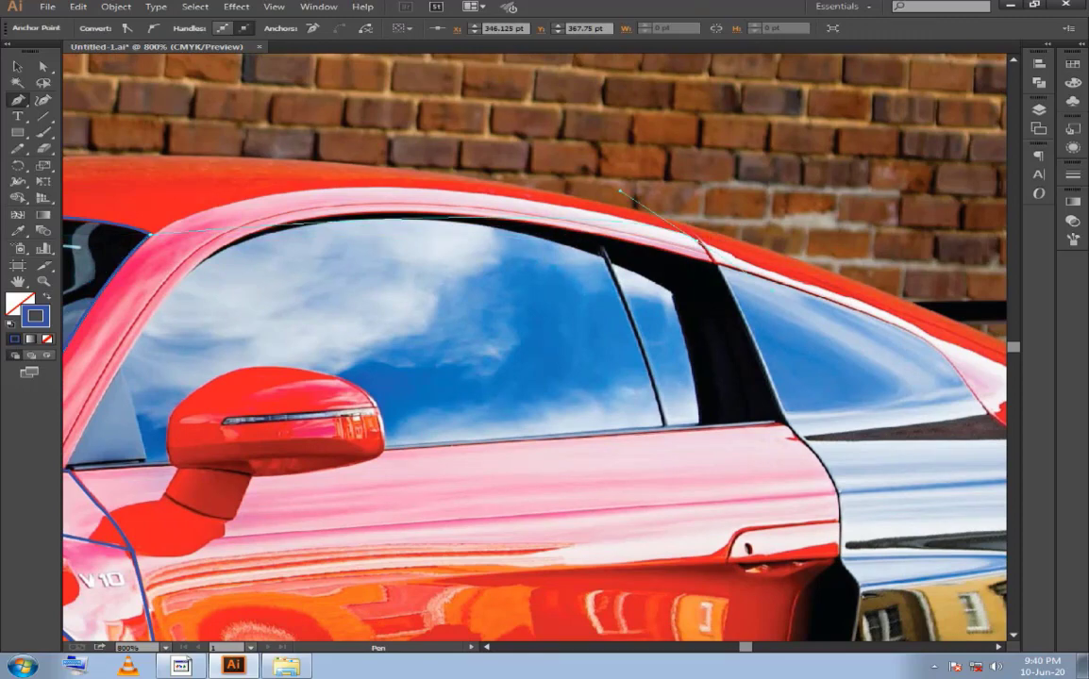
mouse_move(620, 192)
left_mouse_down()
mouse_move(418, 129)
mouse_move(431, 191)
mouse_move(404, 180)
left_mouse_up()
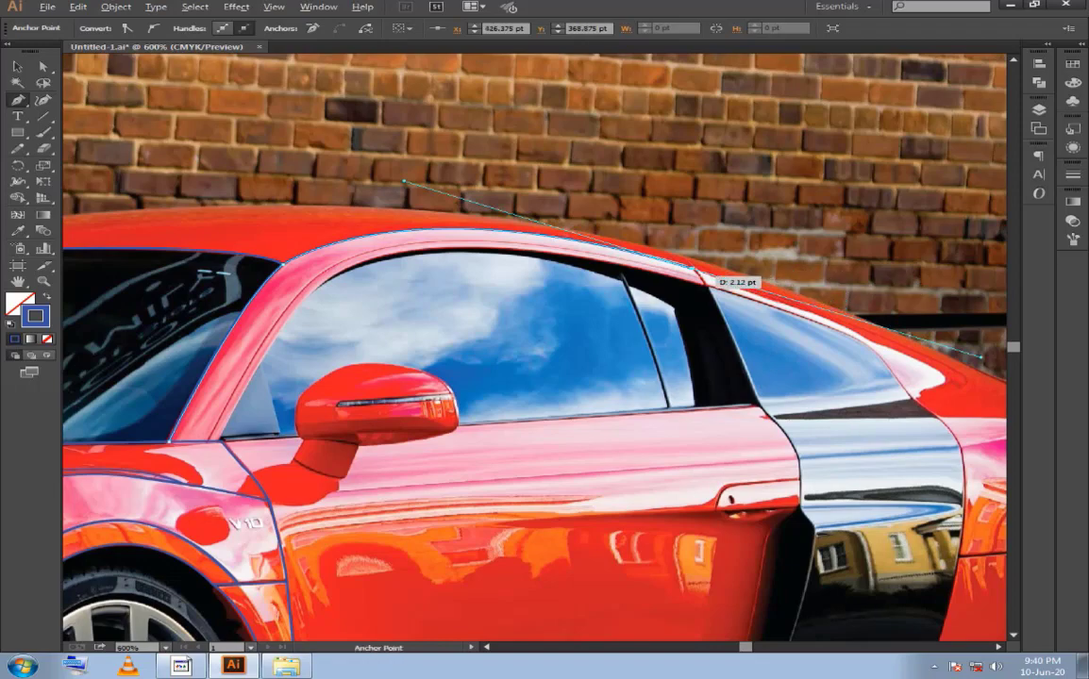
scroll(694, 269, "up", 2)
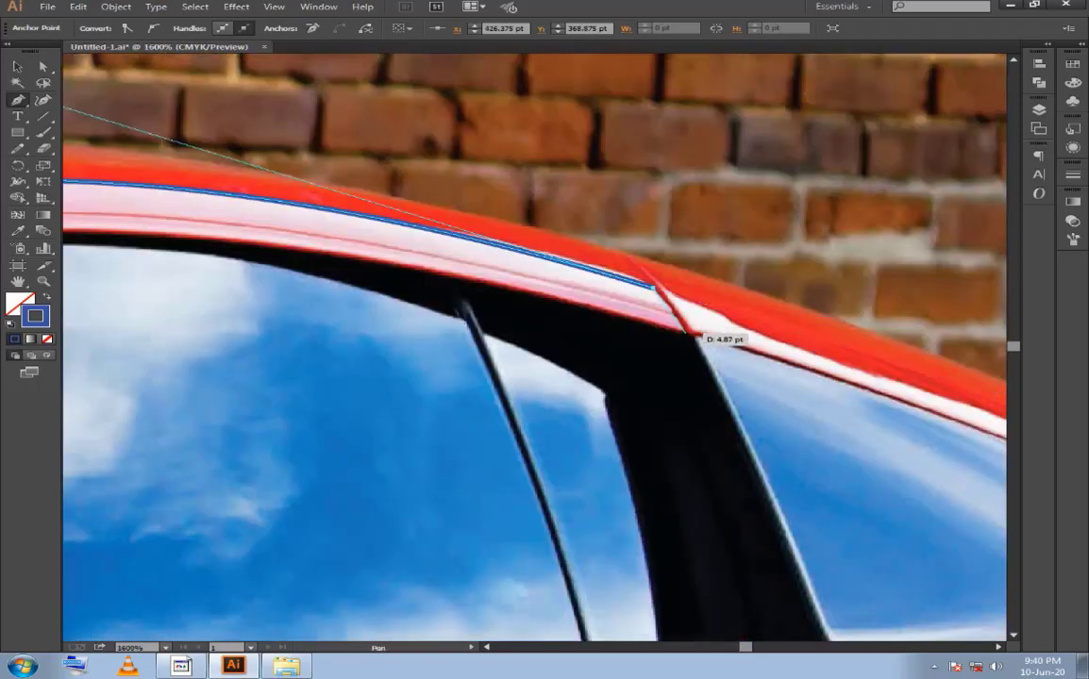
left_click_drag(686, 332, 686, 348)
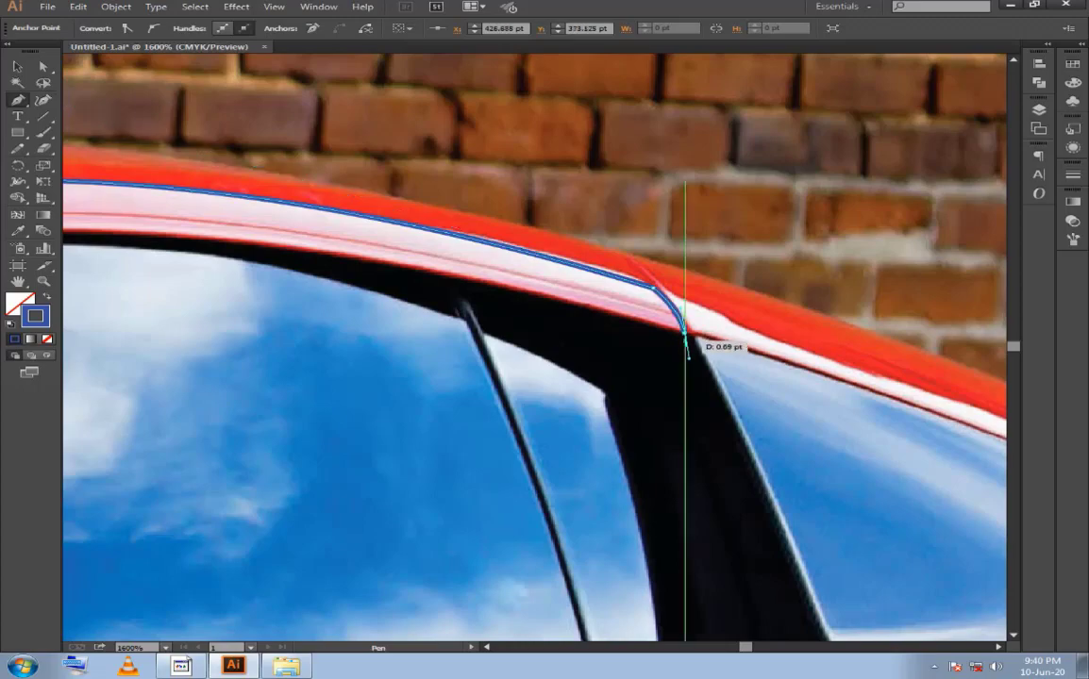
Continue the curved path along the window's top edge and roof rail.
scroll(763, 319, "down", 2)
left_click_drag(750, 302, 786, 293)
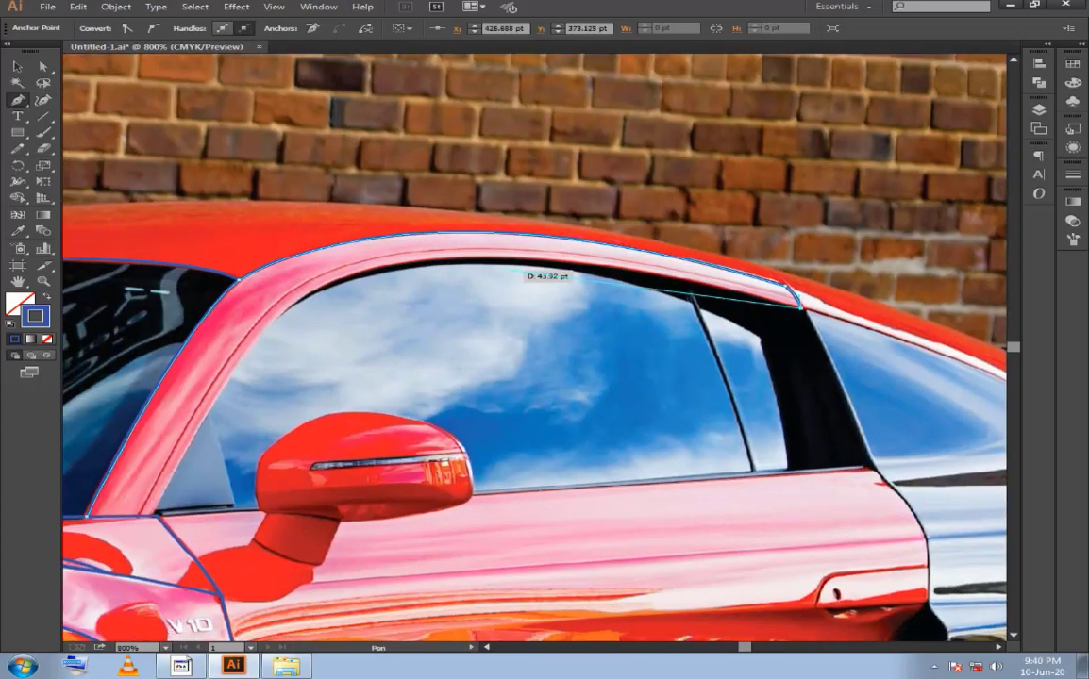
mouse_move(458, 257)
left_mouse_down()
mouse_move(416, 311)
mouse_move(578, 285)
left_mouse_up()
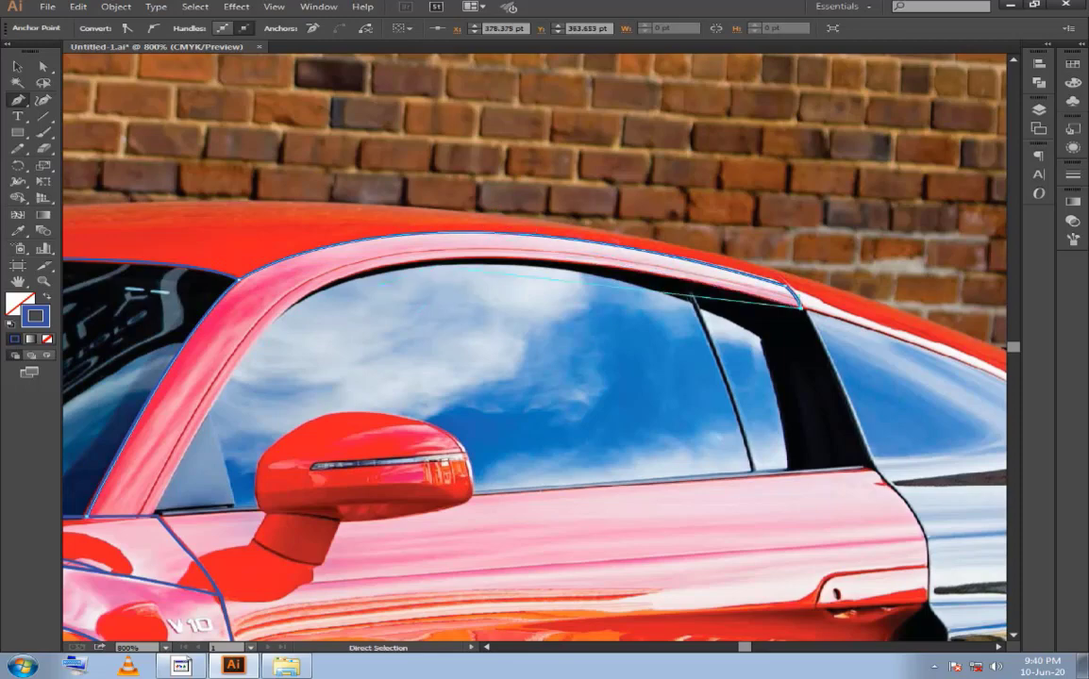
key("ctrl+plus")
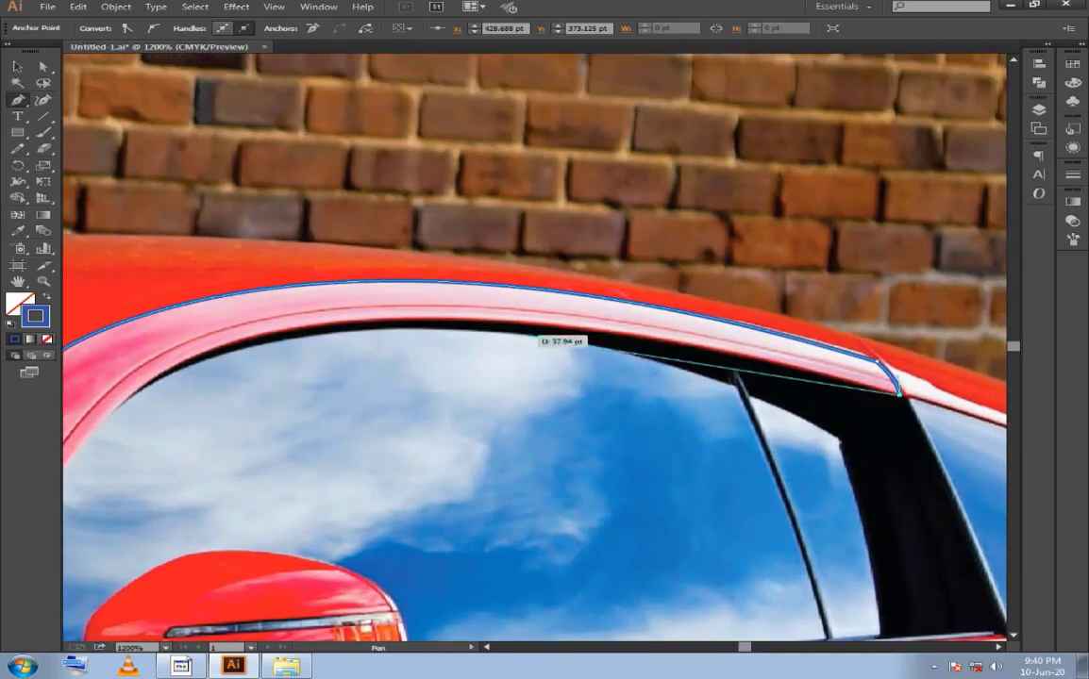
mouse_move(574, 283)
left_mouse_down()
mouse_move(434, 323)
mouse_move(364, 328)
mouse_move(463, 319)
mouse_move(292, 314)
left_mouse_up()
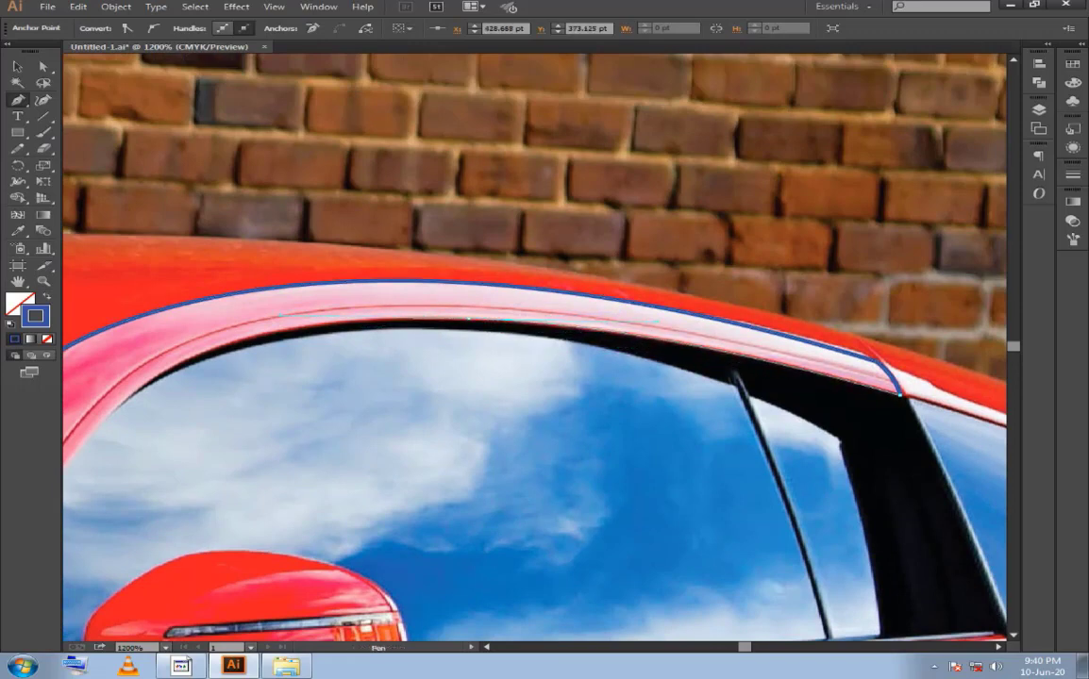
left_click(468, 319)
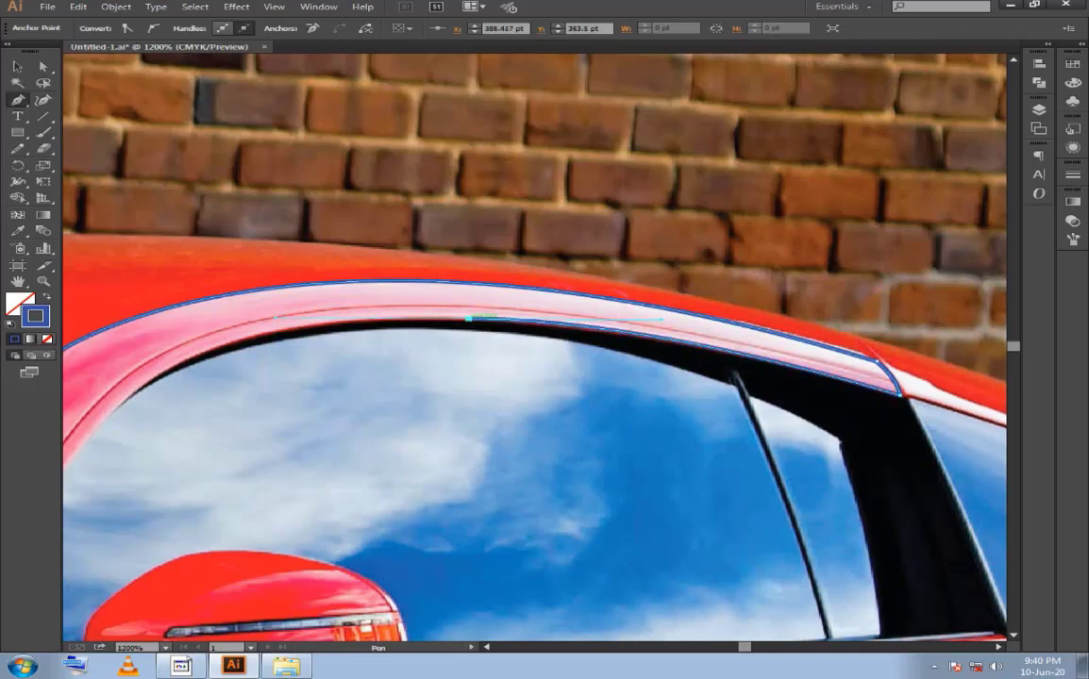
scroll(467, 319, "down", 3)
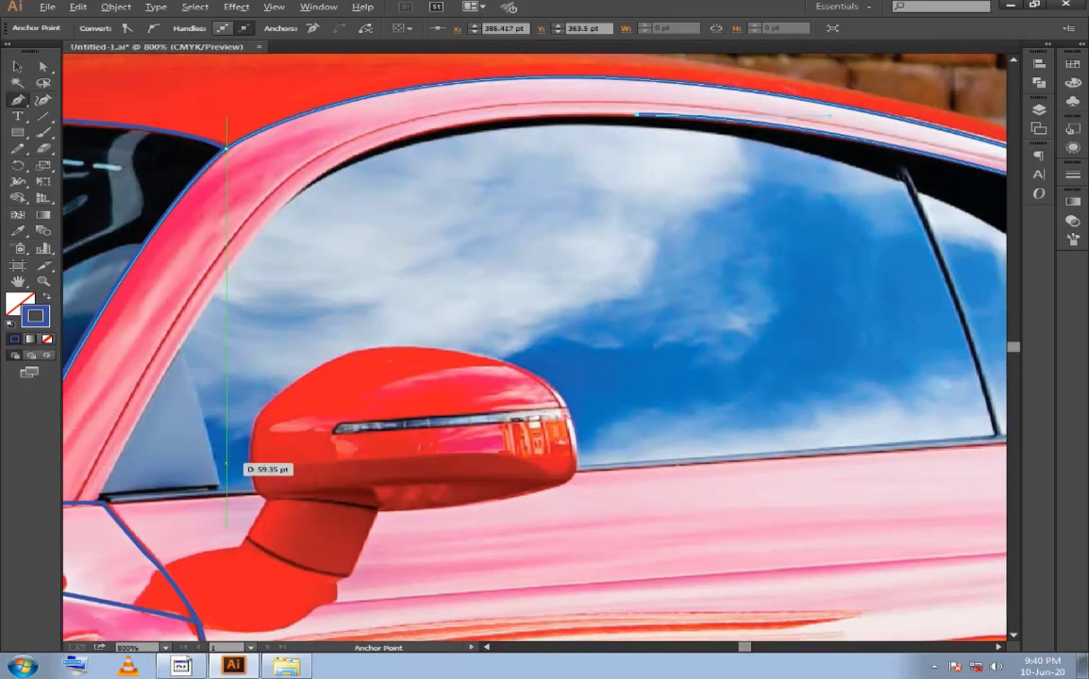
scroll(231, 460, "down", 1)
Bring the path down the front pillar and end it at the beltline.
mouse_move(230, 461)
left_mouse_down()
mouse_move(396, 395)
mouse_move(373, 316)
mouse_move(341, 412)
left_mouse_up()
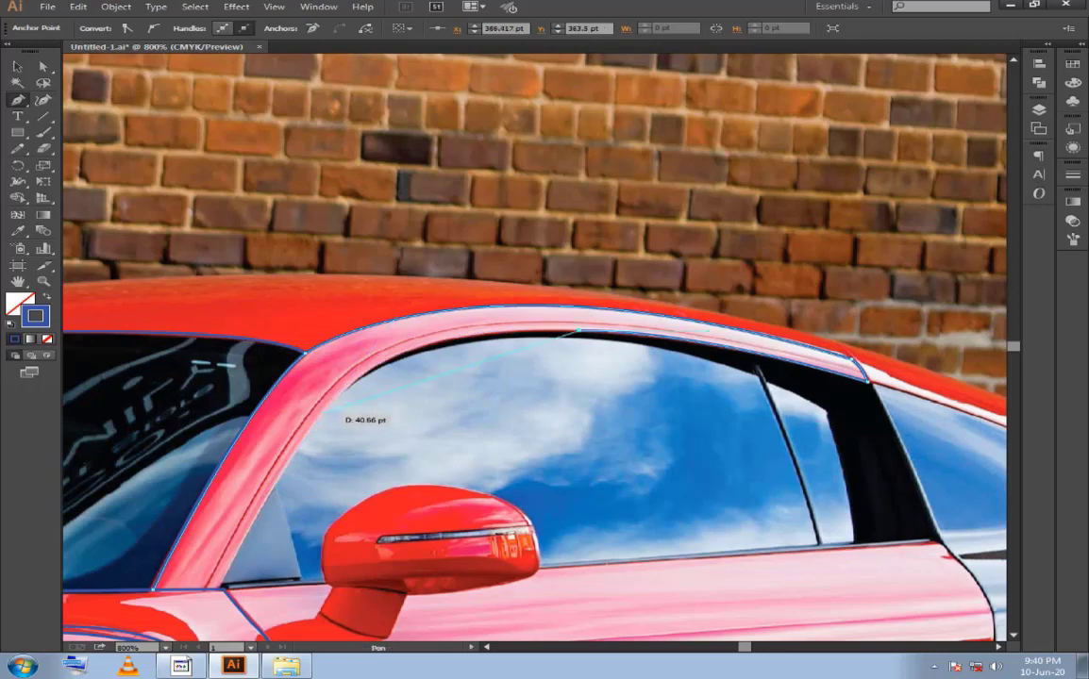
left_click_drag(342, 415, 382, 323)
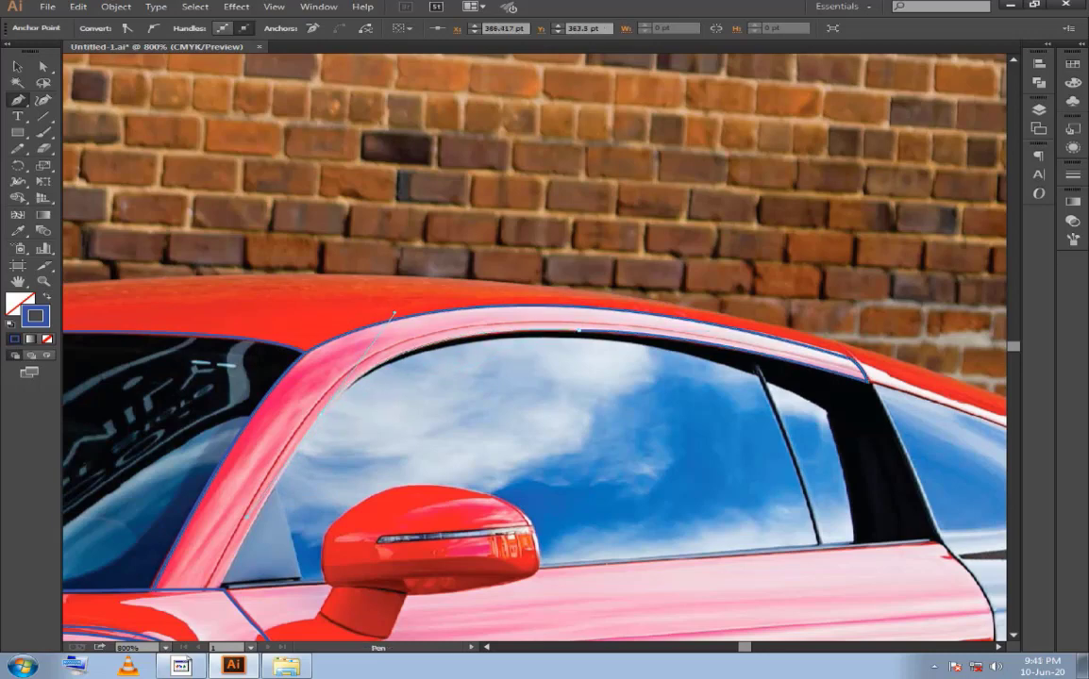
left_click_drag(321, 412, 304, 457)
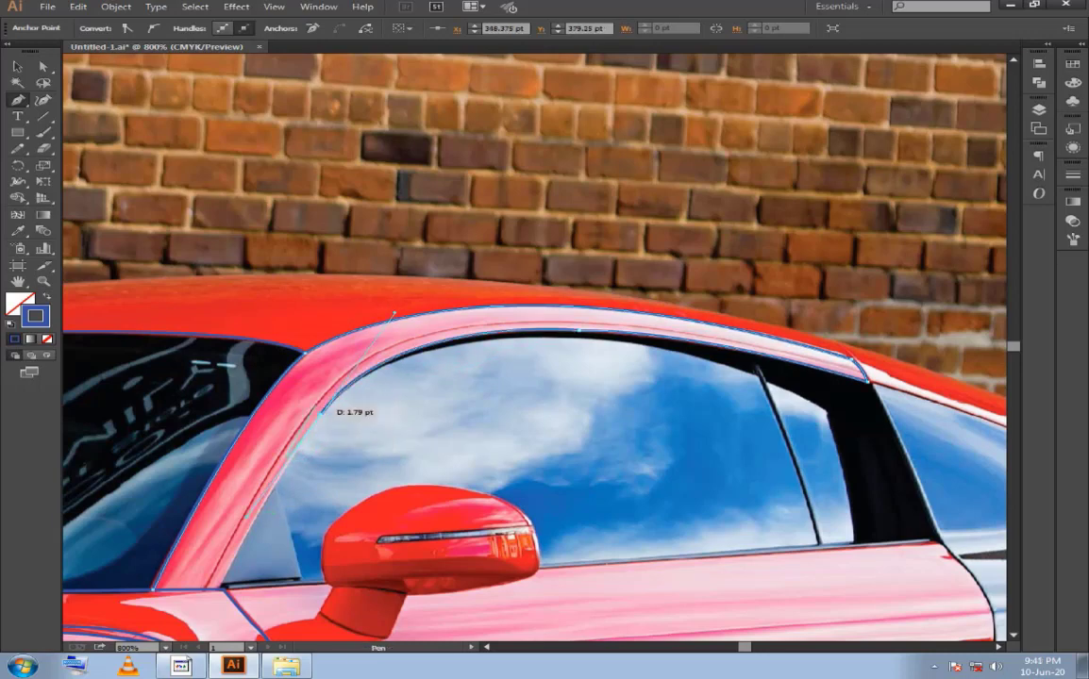
left_click_drag(321, 412, 324, 471)
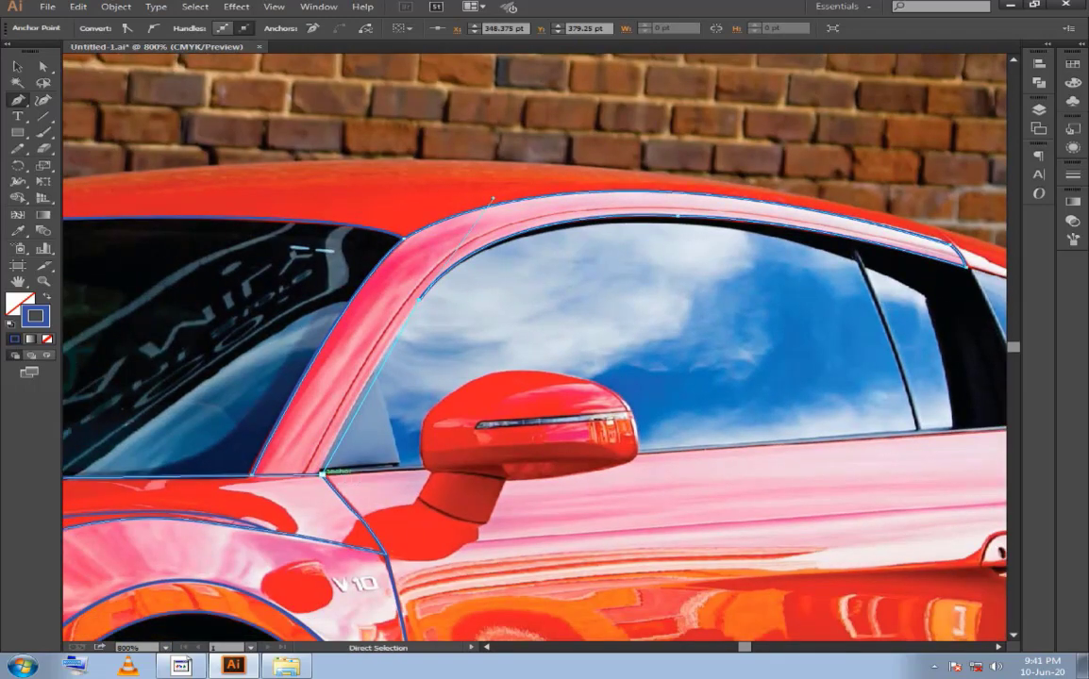
left_click_drag(322, 474, 314, 477)
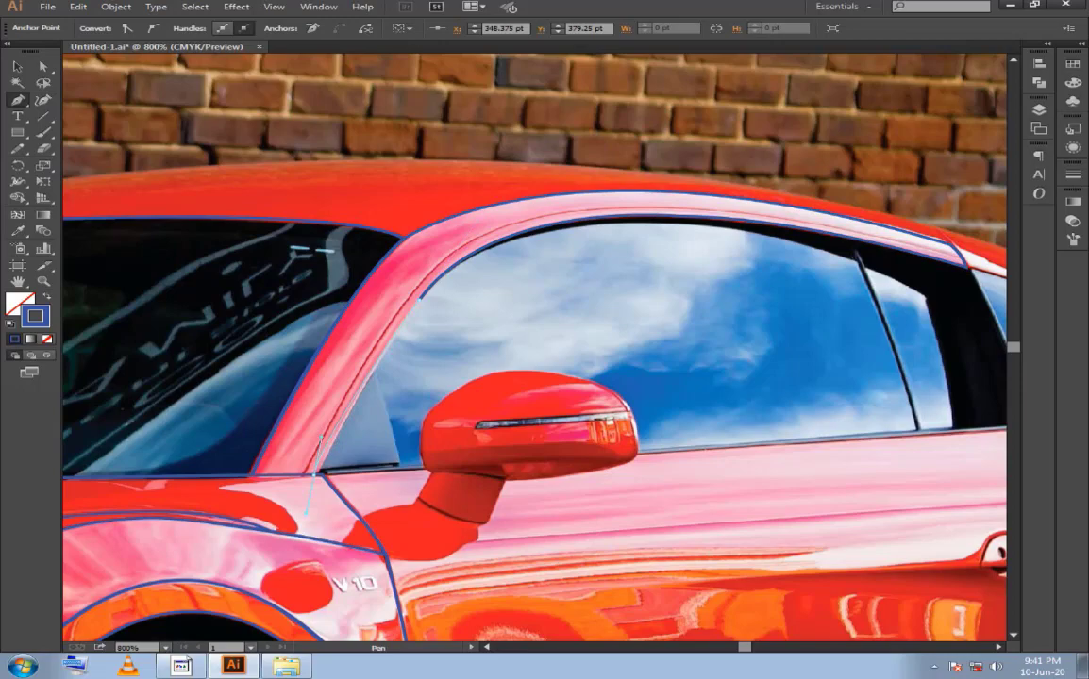
left_click_drag(321, 436, 252, 475)
Draw the curved panel line beside the V10 badge from the door frame to the door seam.
left_click(252, 416, "ctrl")
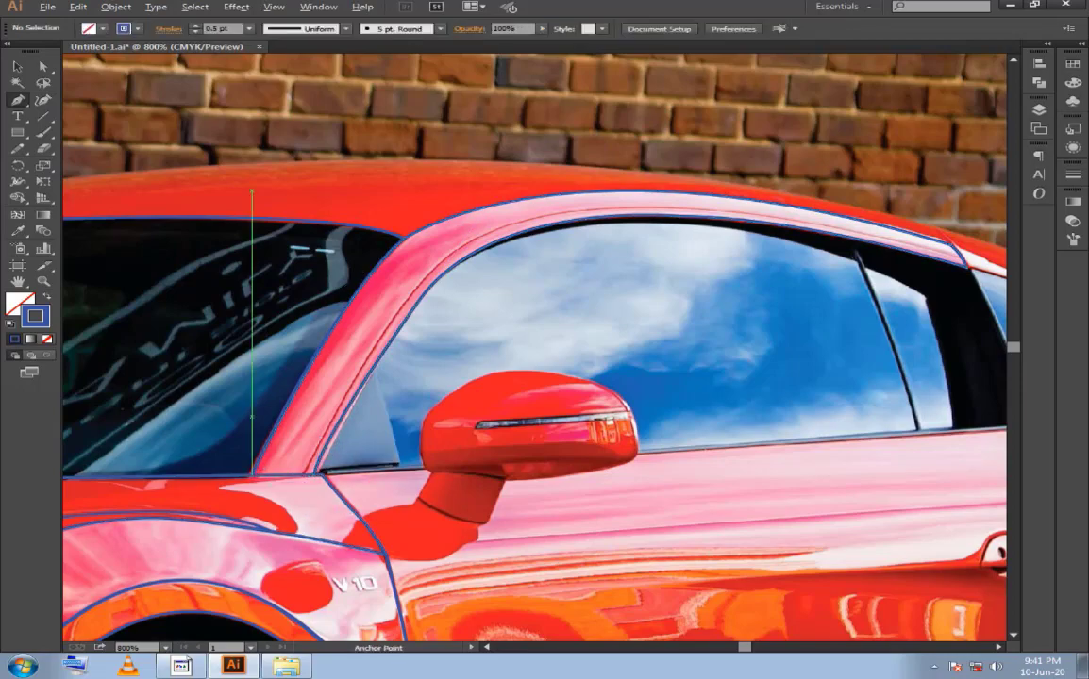
scroll(252, 417, "down", 1)
scroll(252, 417, "right", 3)
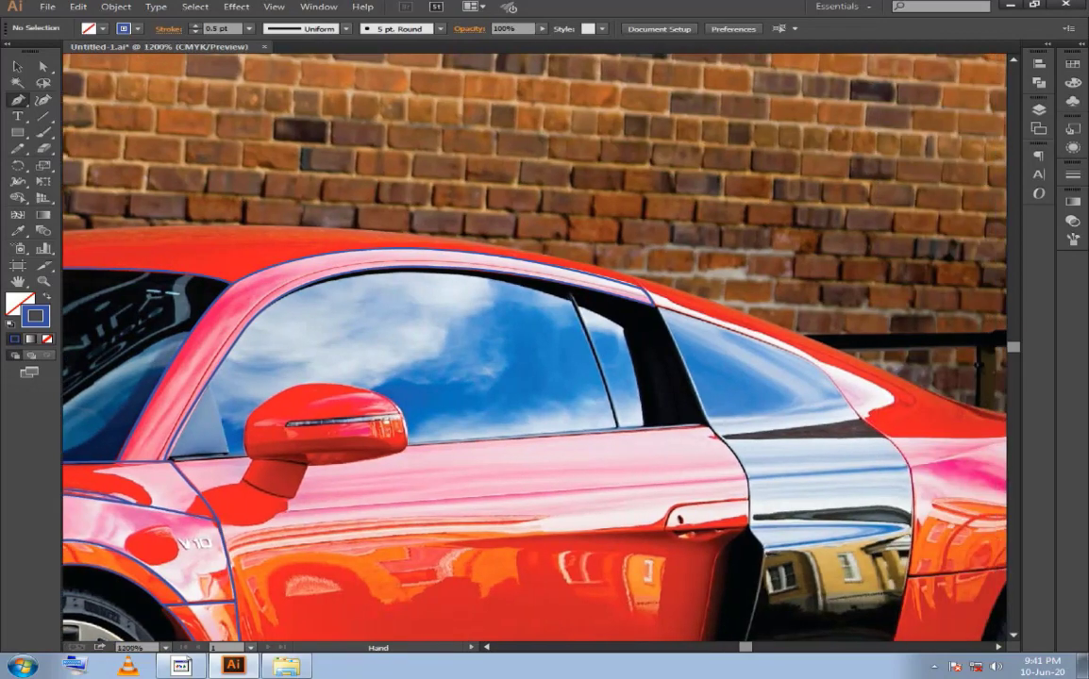
scroll(285, 406, "up", 2)
mouse_move(285, 407)
left_mouse_down()
mouse_move(451, 364)
mouse_move(659, 288)
left_mouse_up()
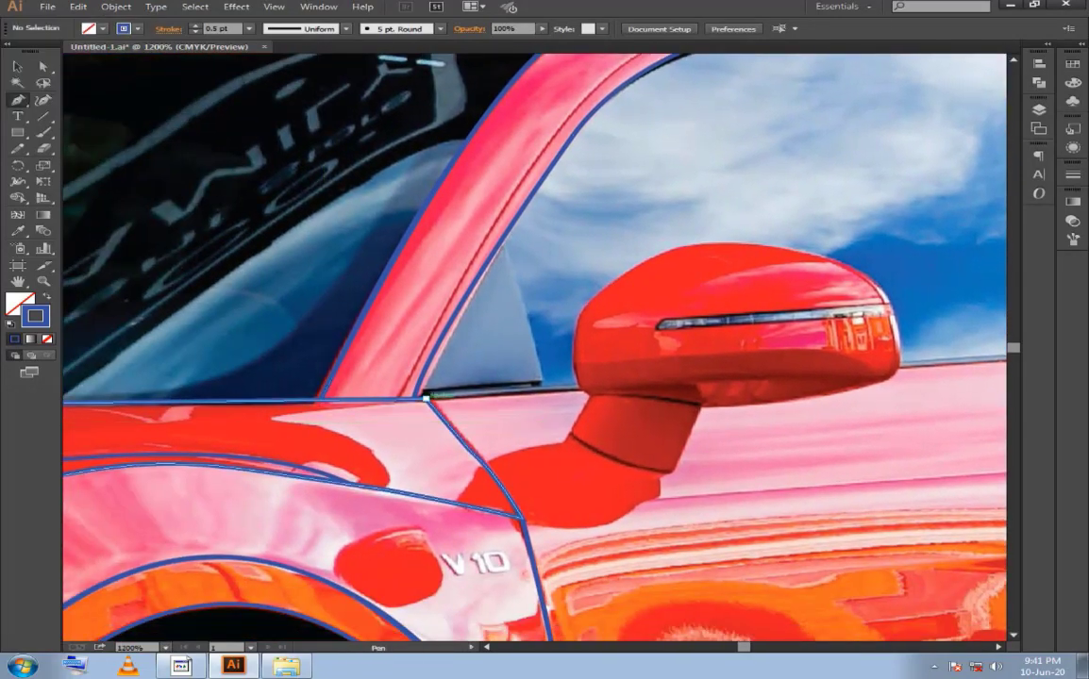
left_click_drag(426, 399, 301, 423)
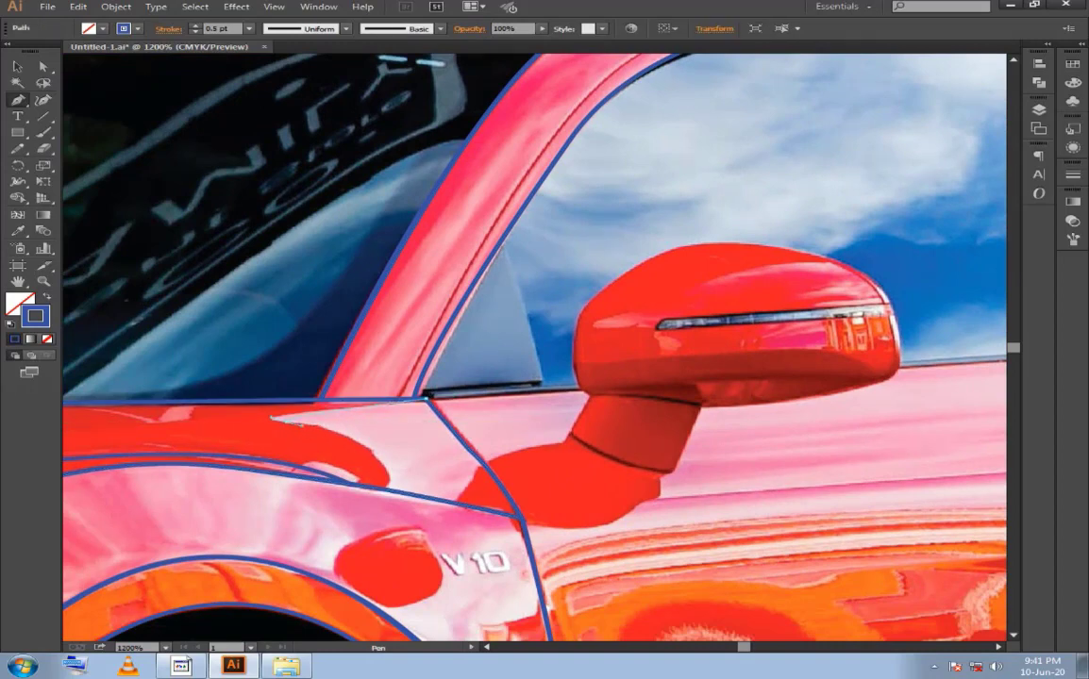
mouse_move(283, 419)
left_mouse_down()
mouse_move(388, 490)
mouse_move(408, 464)
left_mouse_up()
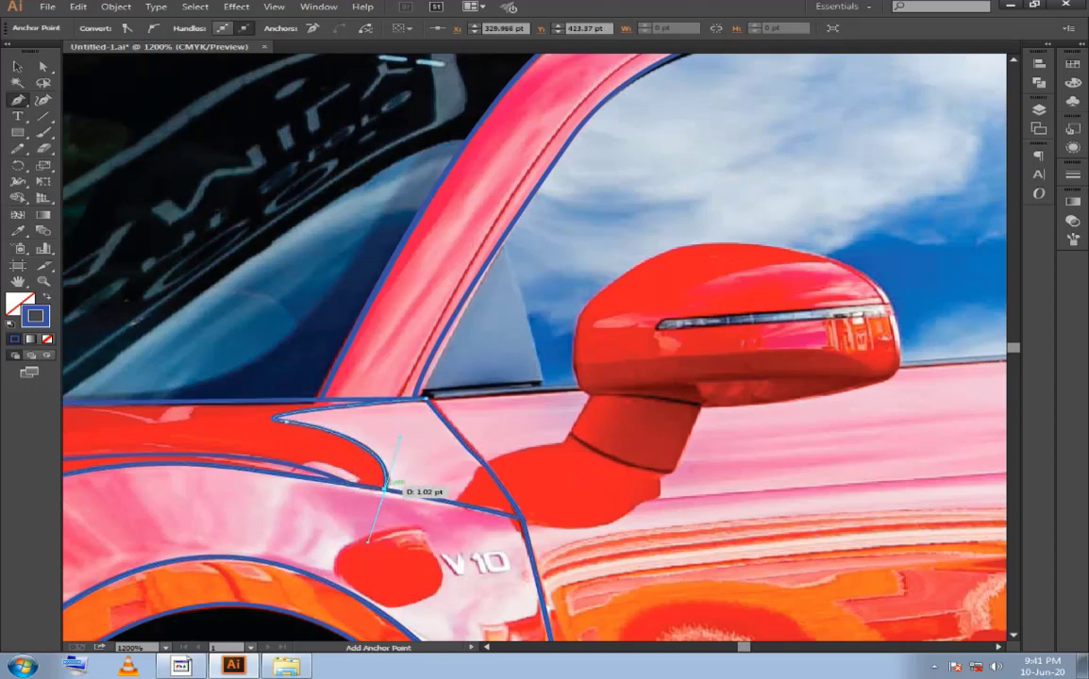
left_click(522, 517)
key("ctrl+shift+a")
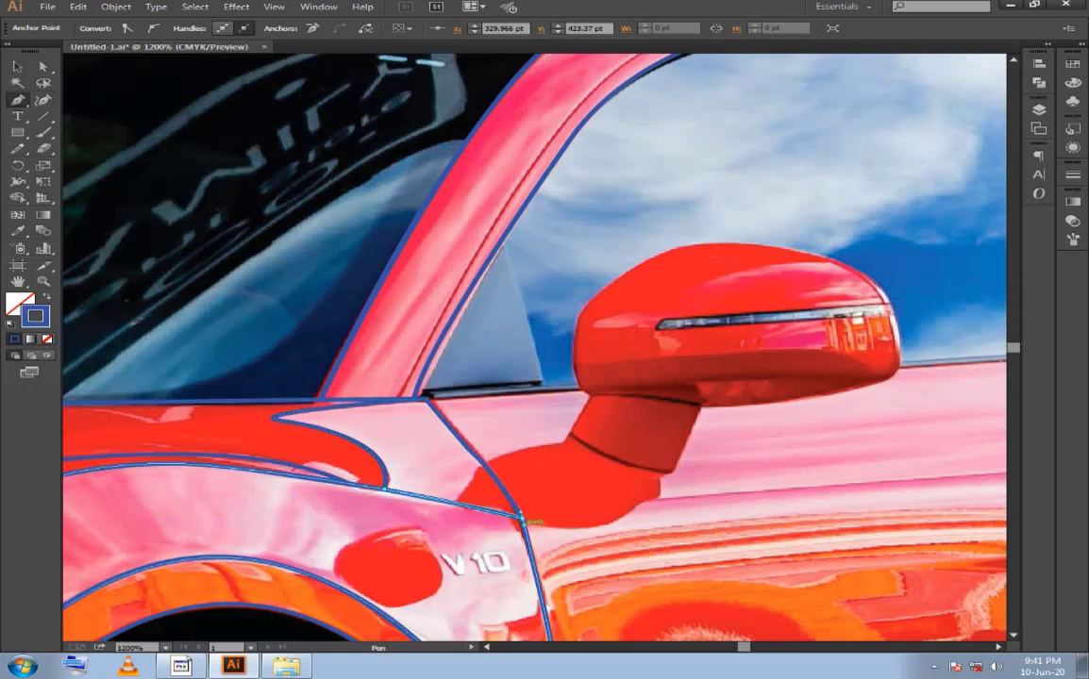
Bend the panel line's end to match the photo and deselect it.
left_click_drag(525, 519, 487, 462)
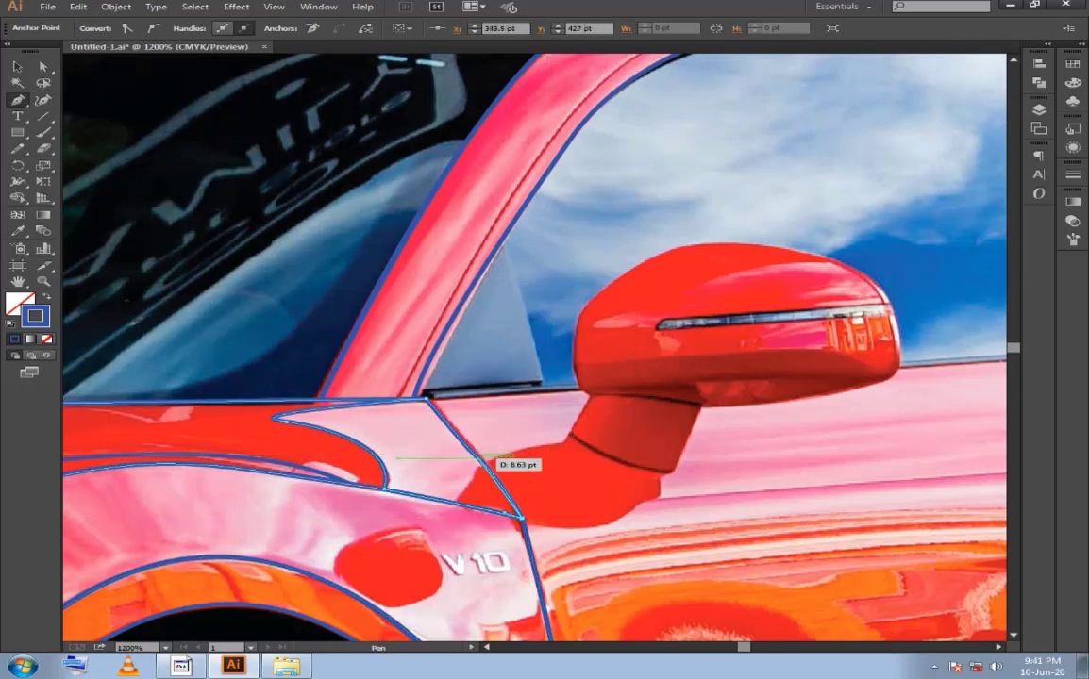
mouse_move(486, 462)
left_mouse_down()
mouse_move(470, 450)
mouse_move(484, 443)
mouse_move(426, 398)
left_mouse_up()
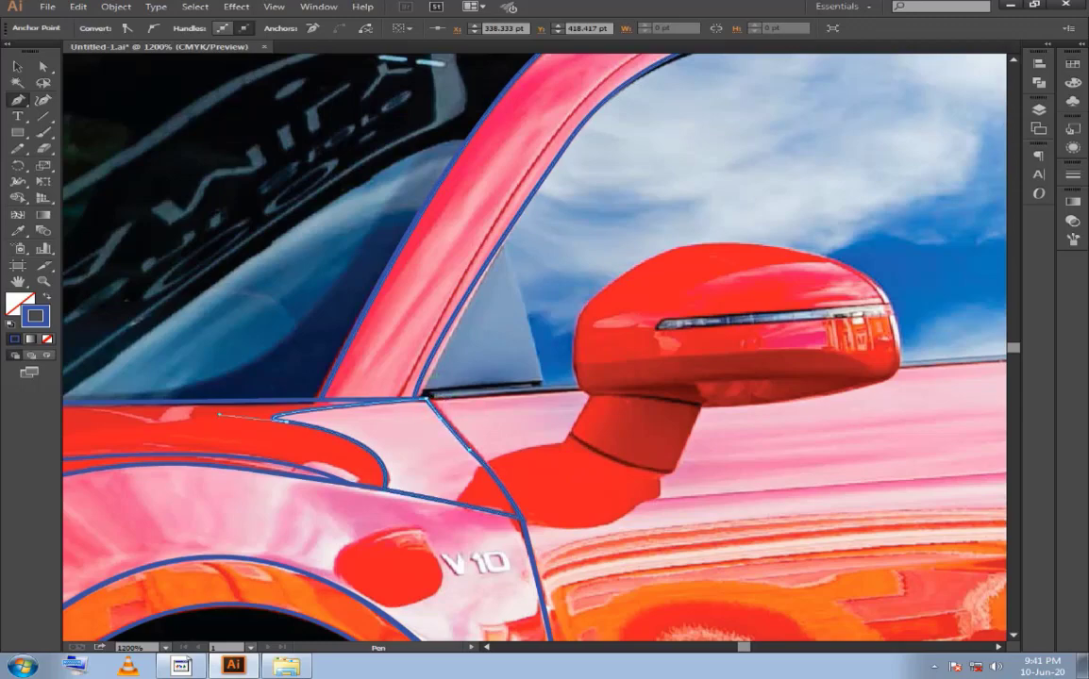
key("ctrl+shift+a")
key("ctrl+minus")
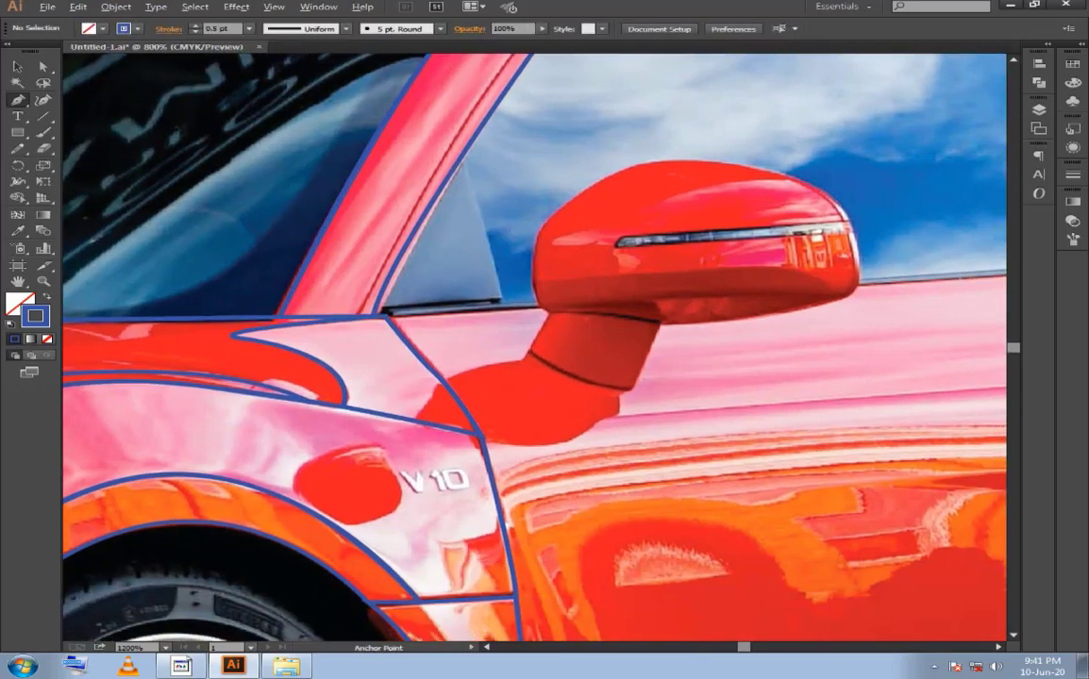
key("ctrl+0")
key("ctrl+plus")
key("ctrl+plus")
key("ctrl+plus")
key("ctrl+plus")
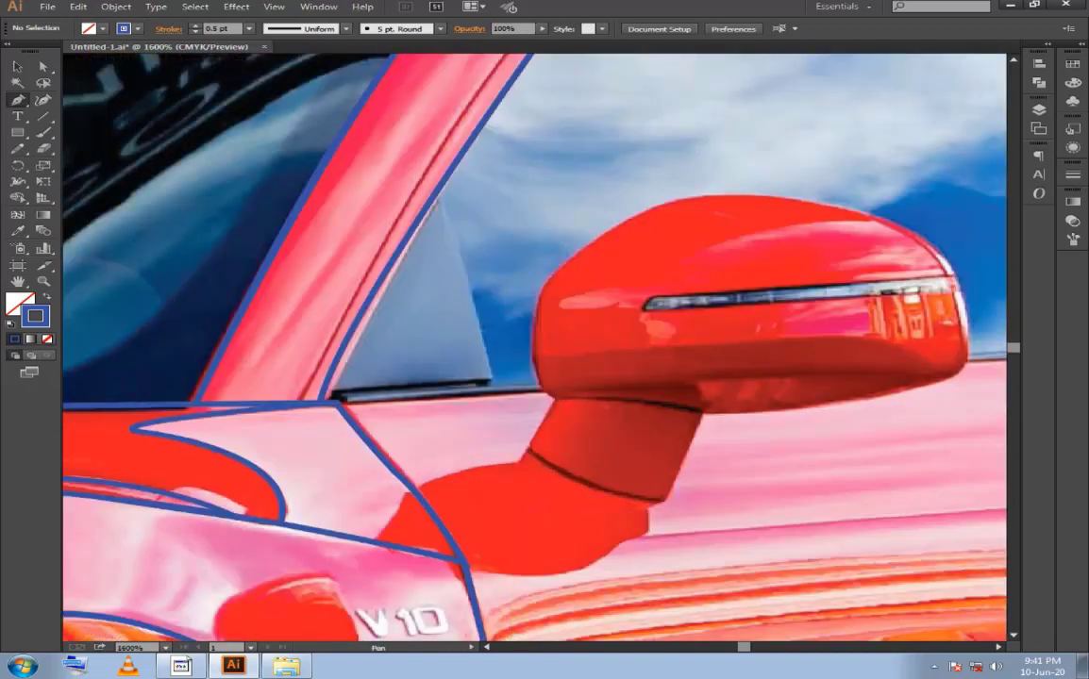
Begin the mirror stalk outline from its top to the lower corners with a curved bottom edge.
left_click(554, 402)
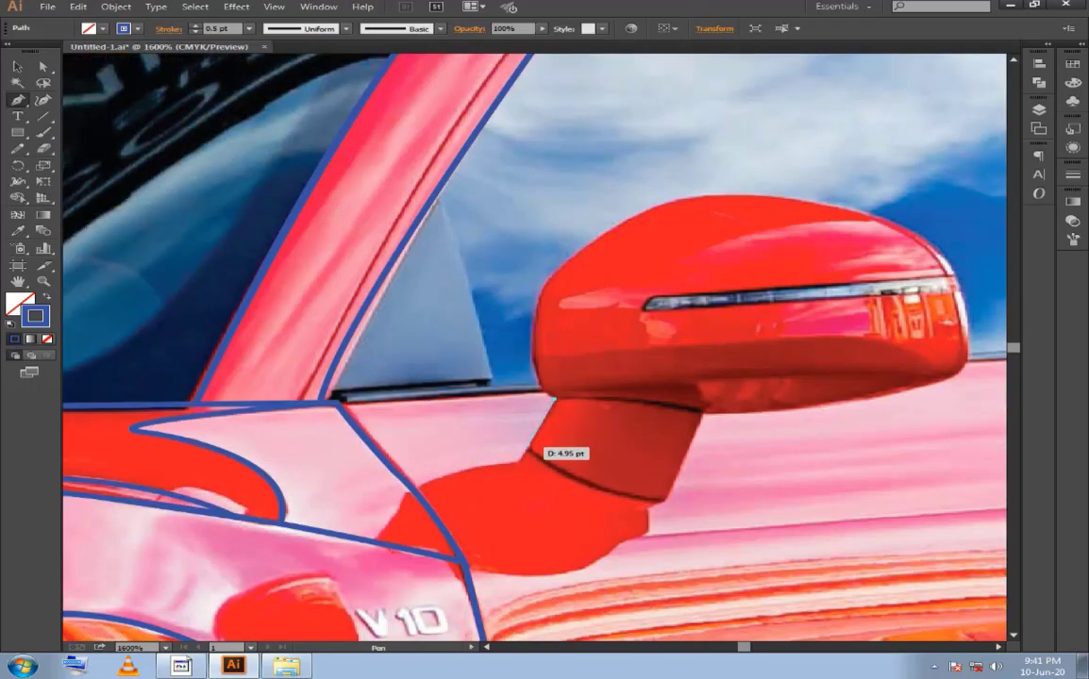
left_click(529, 446)
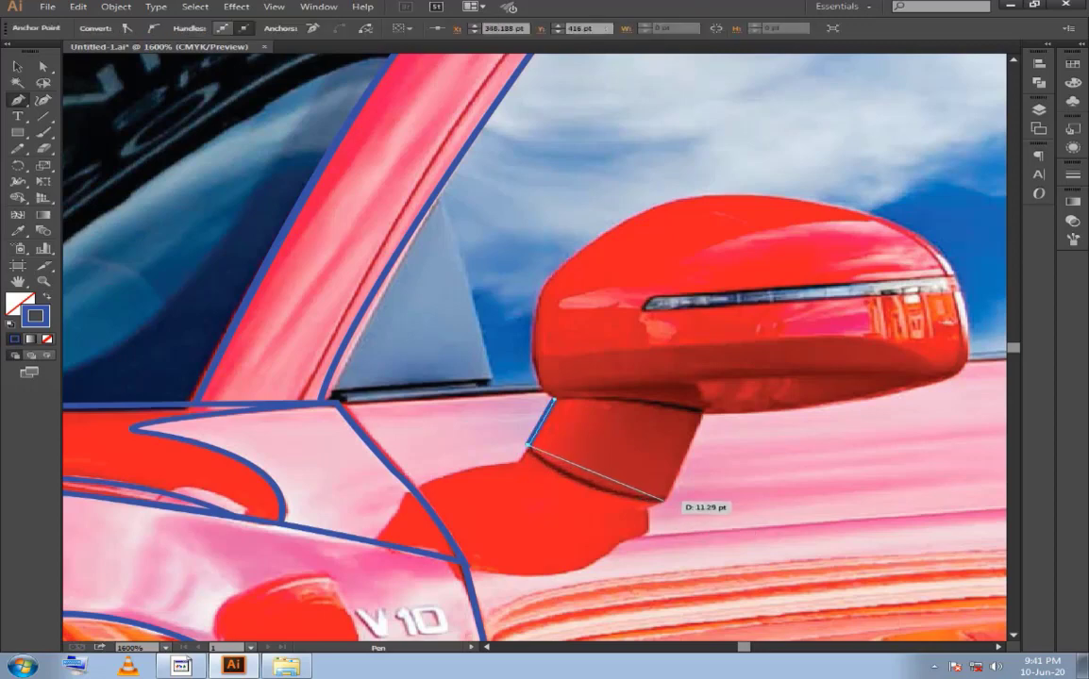
left_click(664, 500)
left_click_drag(777, 512, 774, 512)
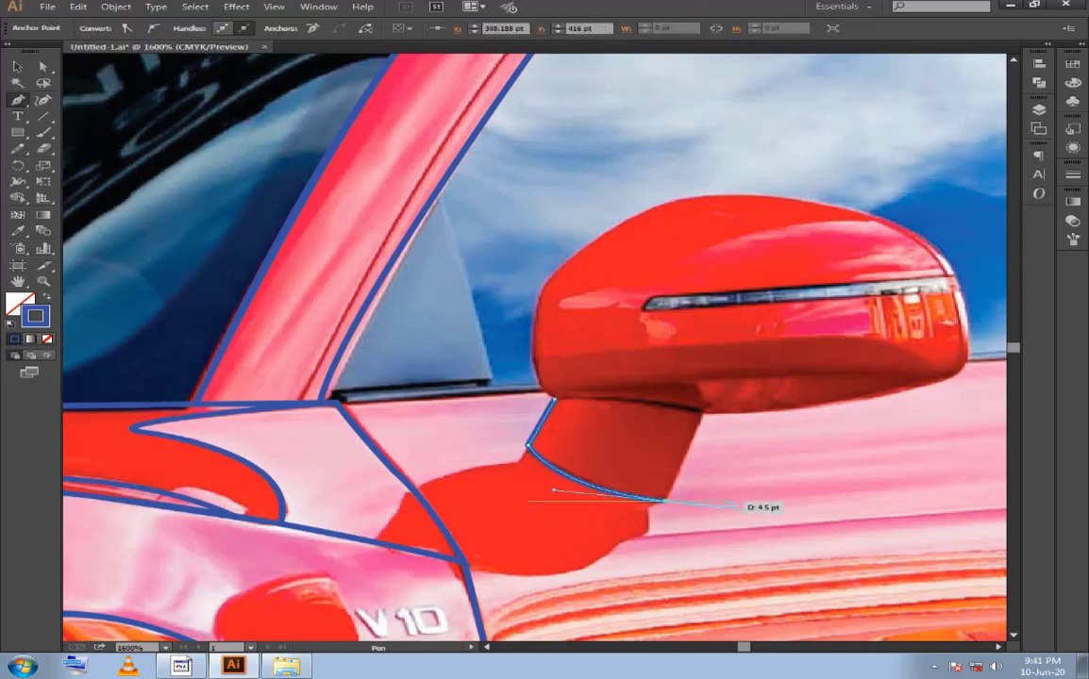
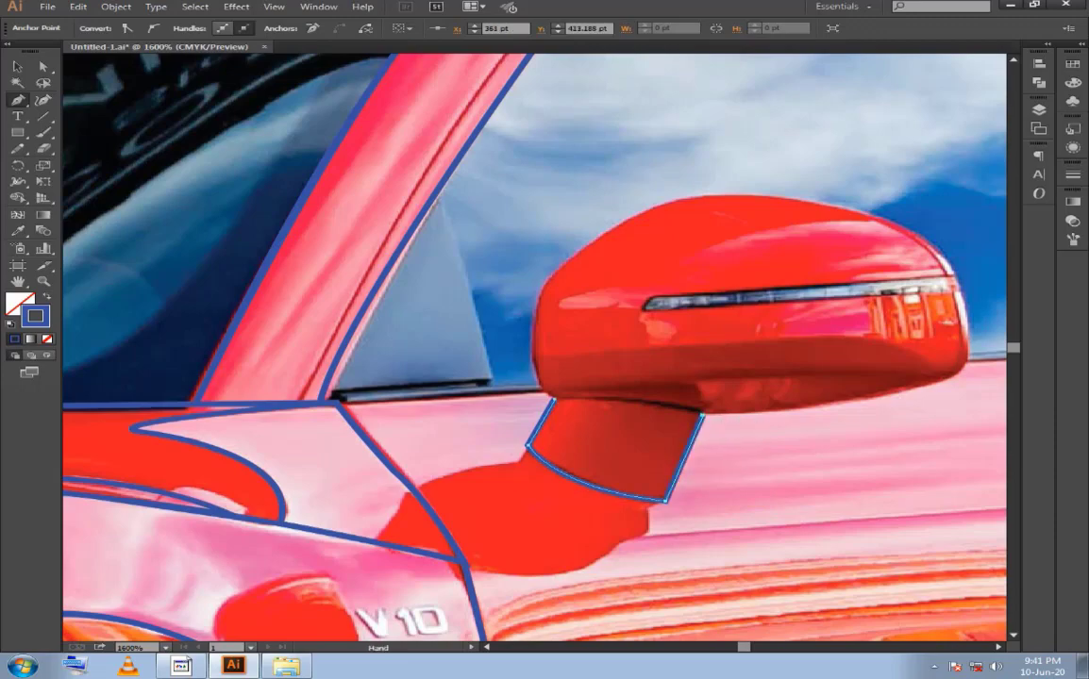
Close the mirror housing outline with curves around its outer end, top edge and left side.
mouse_move(962, 373)
left_mouse_down()
mouse_move(623, 443)
mouse_move(662, 412)
mouse_move(616, 338)
left_mouse_up()
left_click(621, 443)
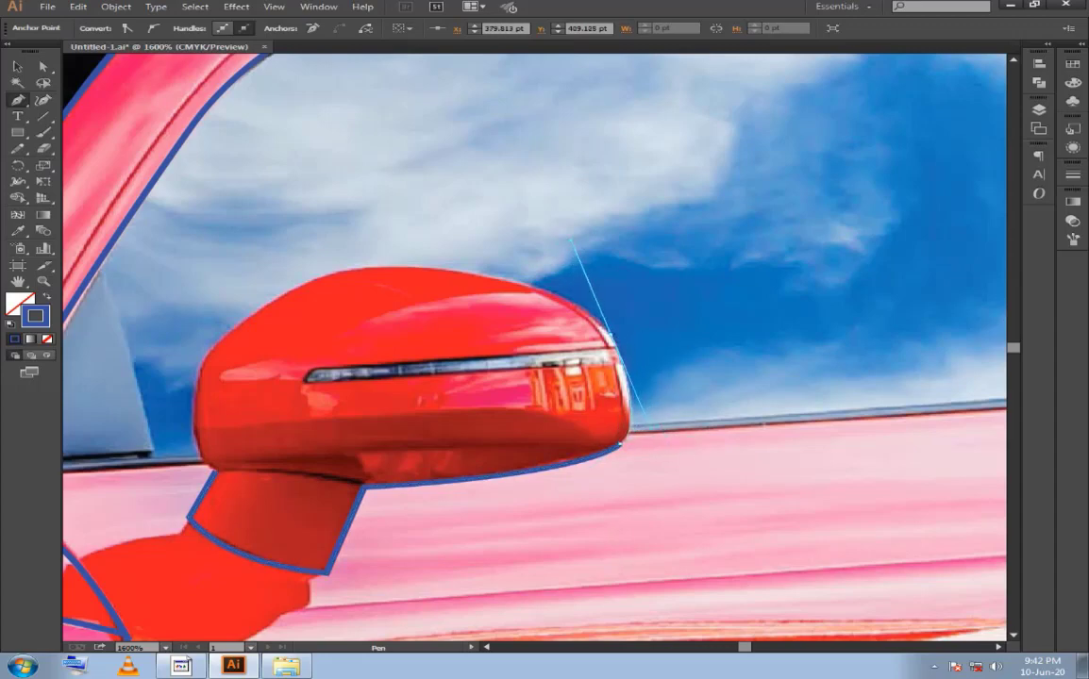
left_click_drag(613, 337, 304, 283)
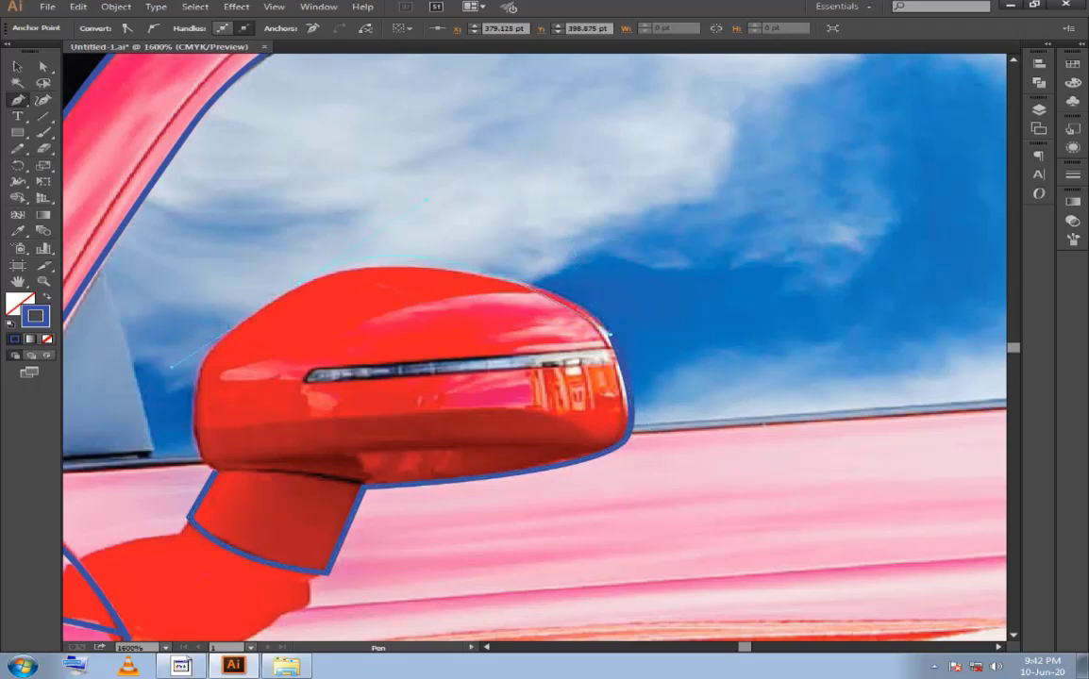
scroll(529, 339, "left", 1)
scroll(529, 340, "left", 4)
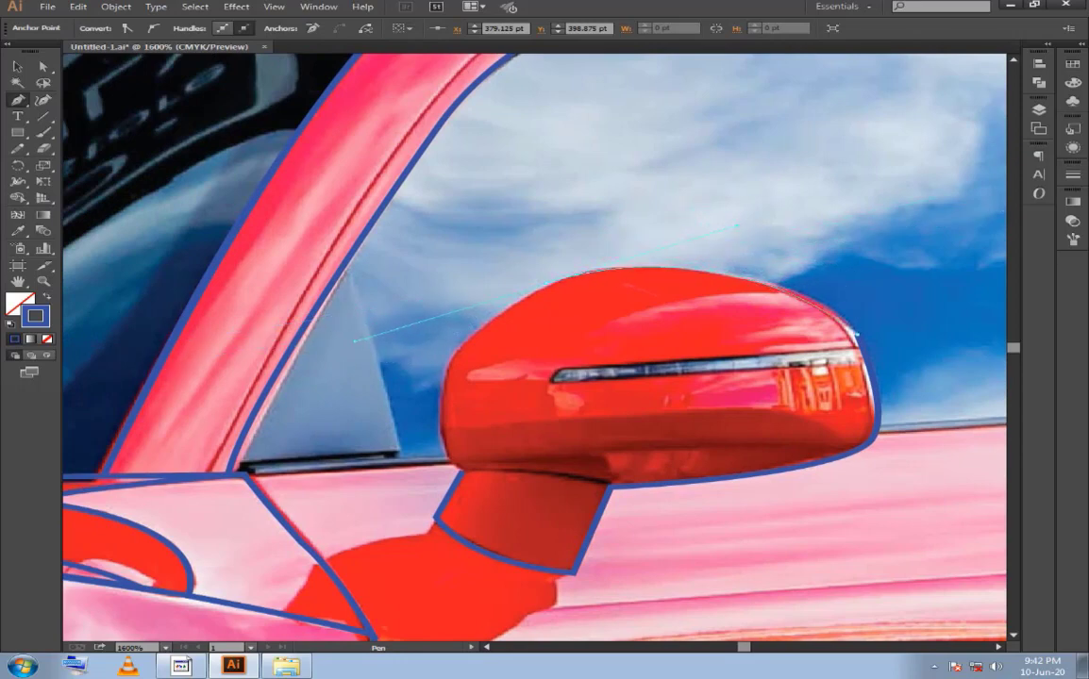
left_click(854, 332)
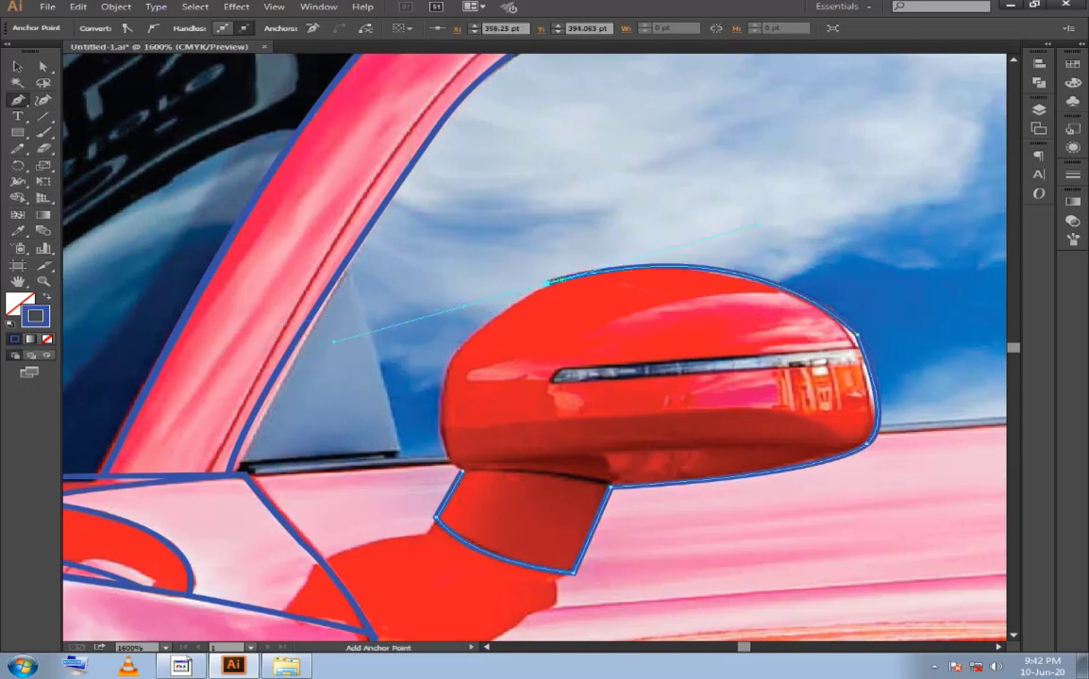
left_click_drag(547, 280, 453, 310)
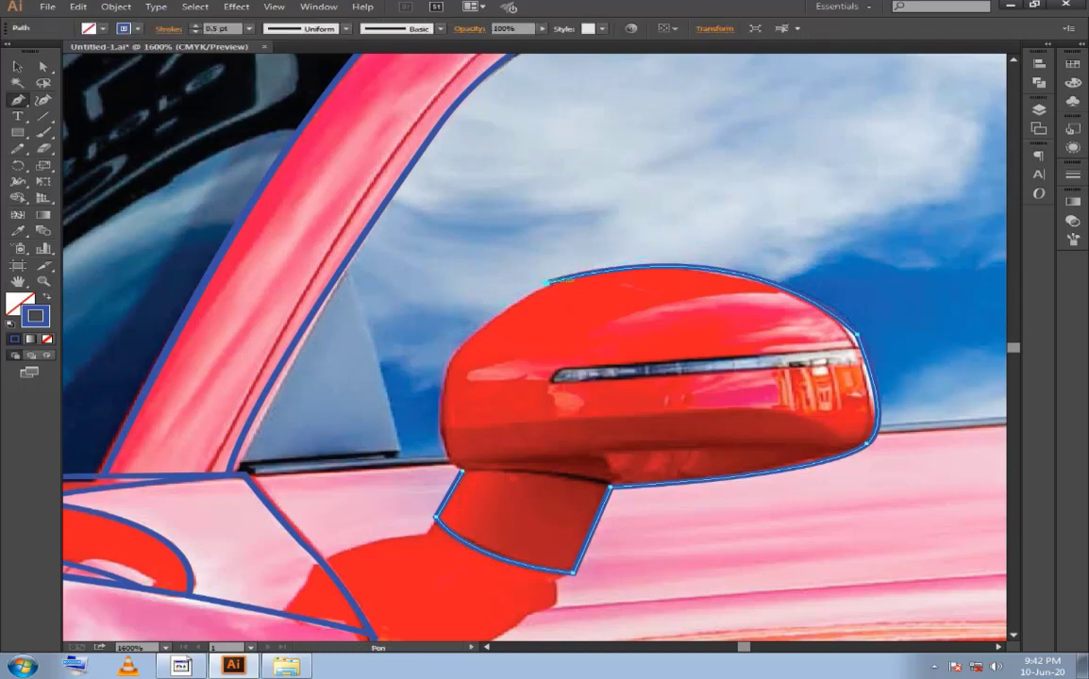
mouse_move(555, 280)
left_mouse_down()
mouse_move(449, 370)
mouse_move(450, 407)
left_mouse_up()
left_click(448, 373)
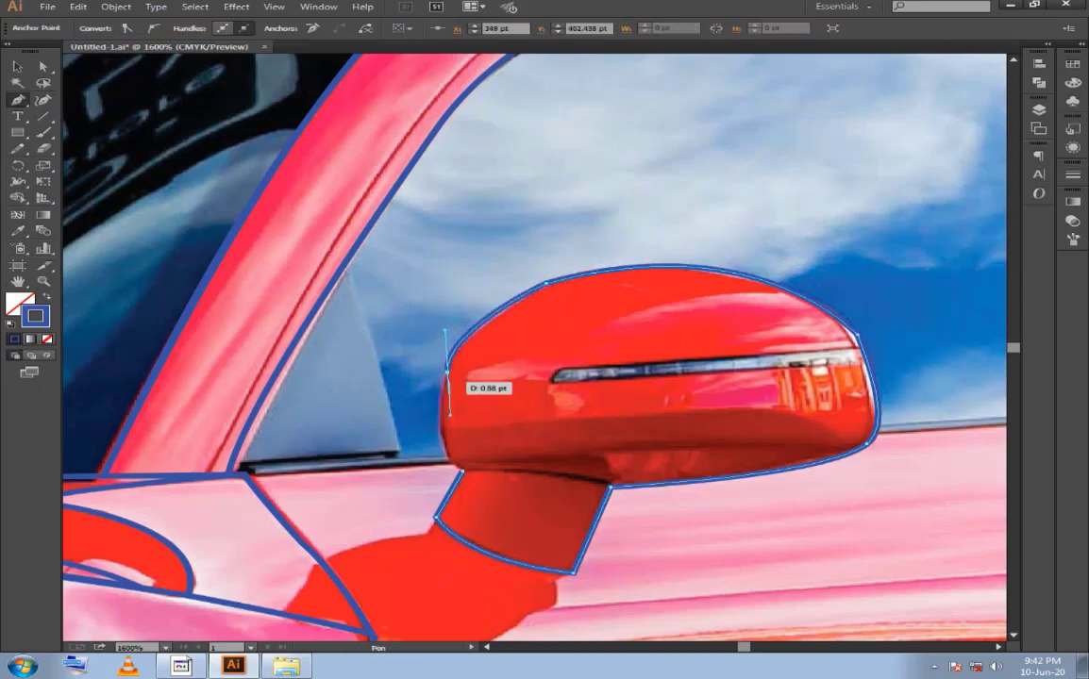
Bend the housing outline's left segment to follow the mirror edge.
left_click(446, 374, "ctrl")
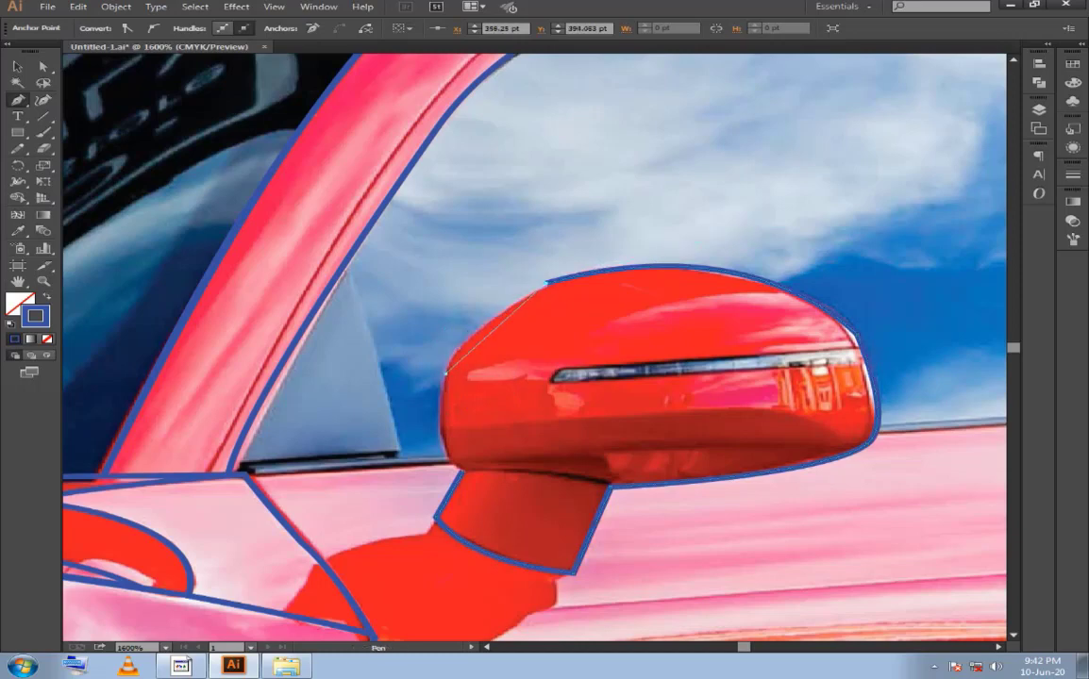
left_click(445, 374, "ctrl")
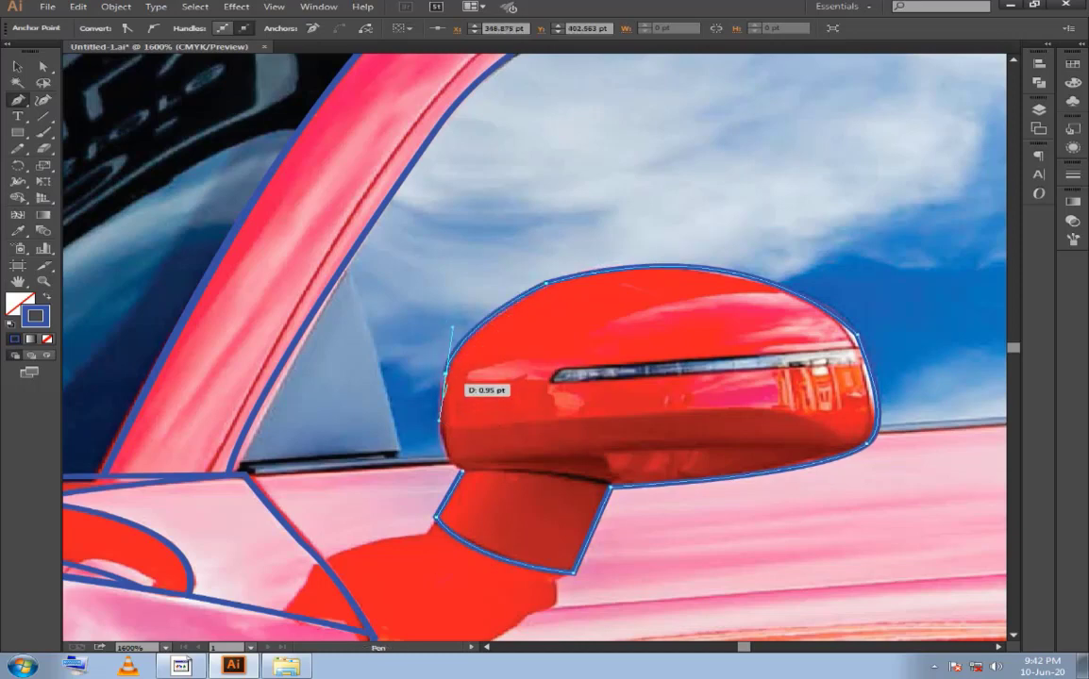
left_click_drag(446, 373, 453, 466)
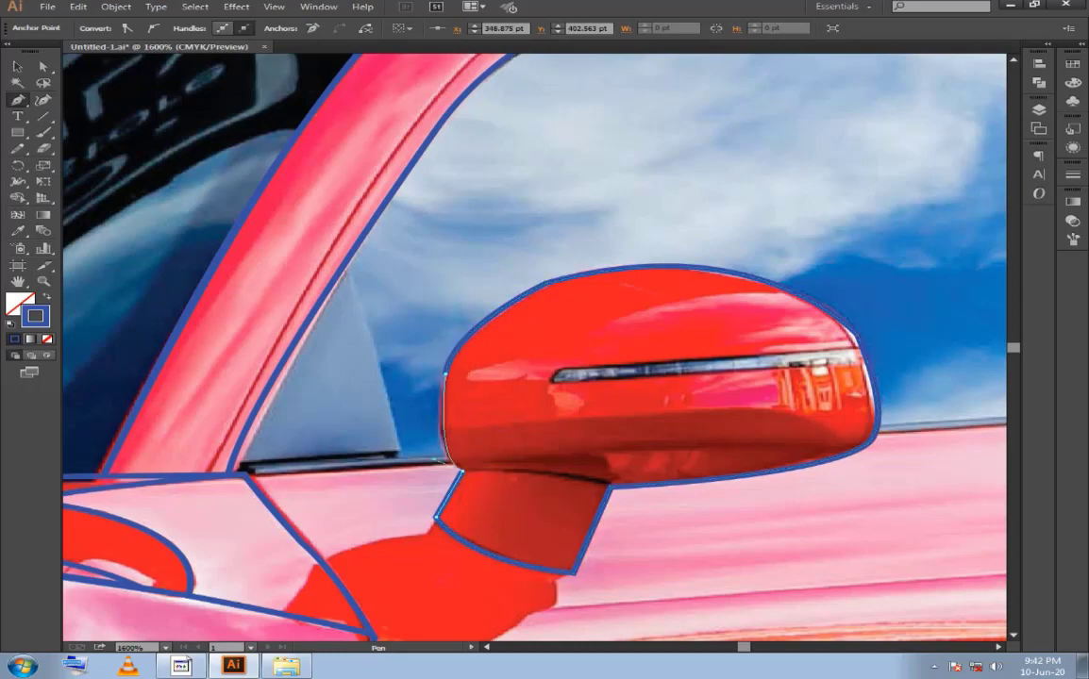
left_click(447, 472, "ctrl")
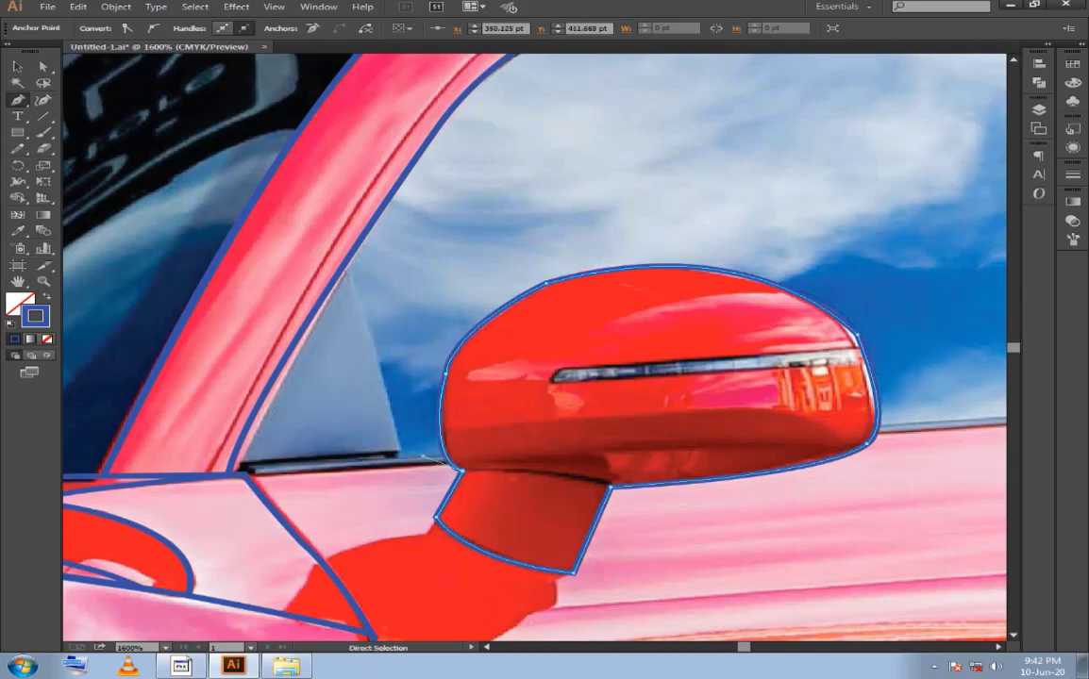
key("ctrl+shift+a")
left_click_drag(529, 340, 560, 332)
Trace a closed curved outline around the mirror stem beneath the housing.
left_click(497, 464)
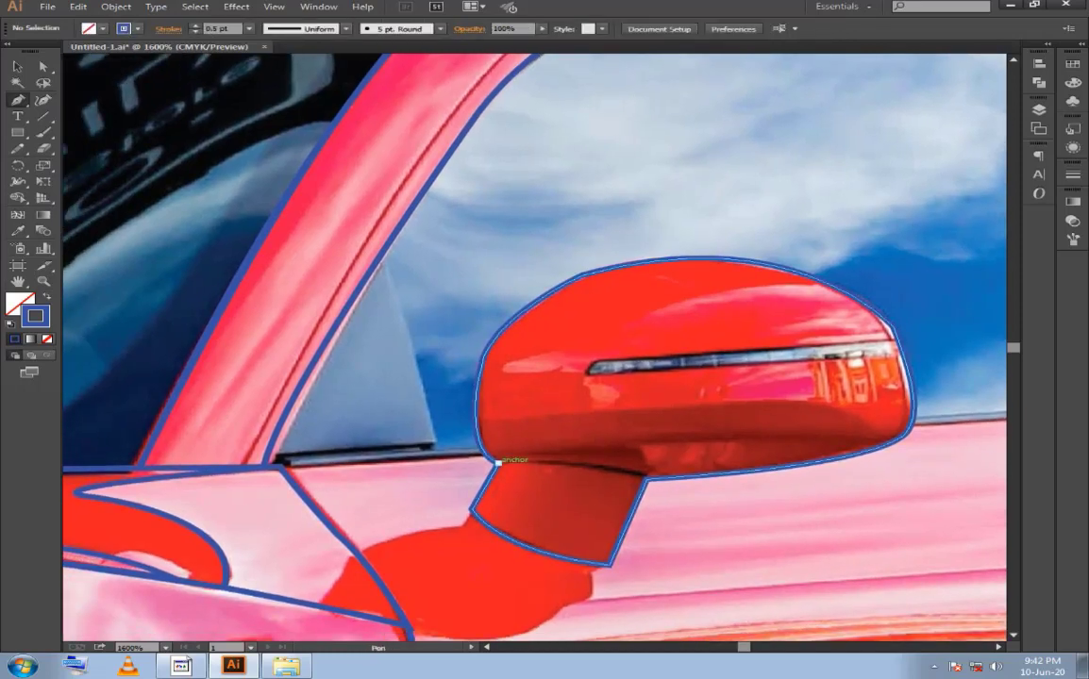
left_click_drag(644, 476, 663, 492)
left_click(644, 476)
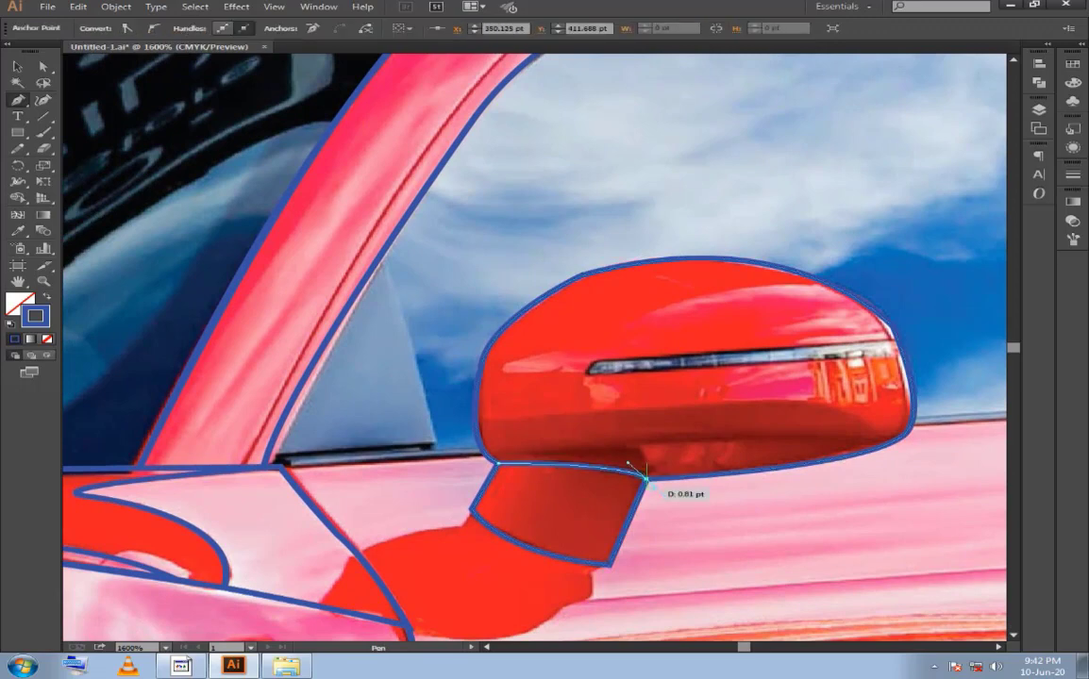
left_click(612, 564)
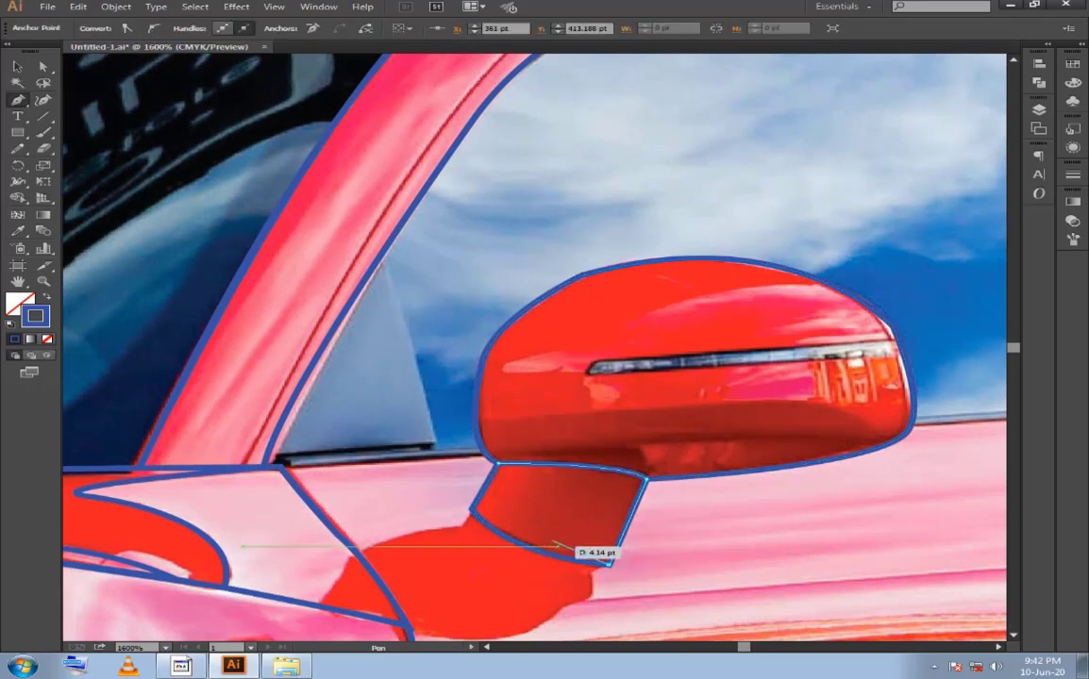
left_click_drag(471, 510, 471, 548)
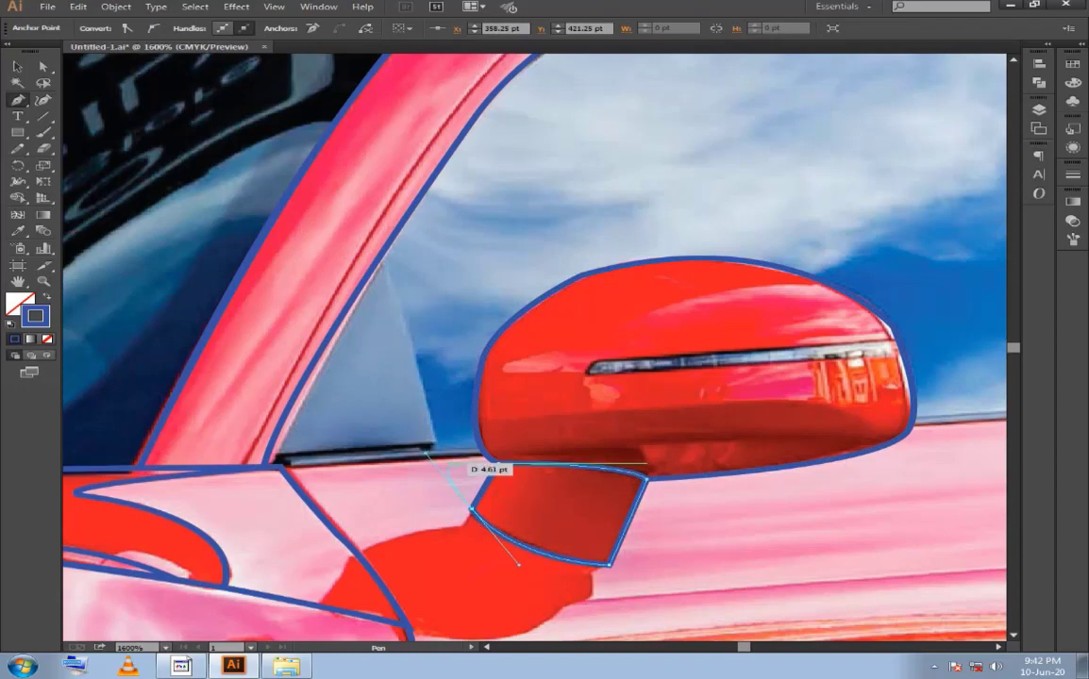
left_click(496, 462)
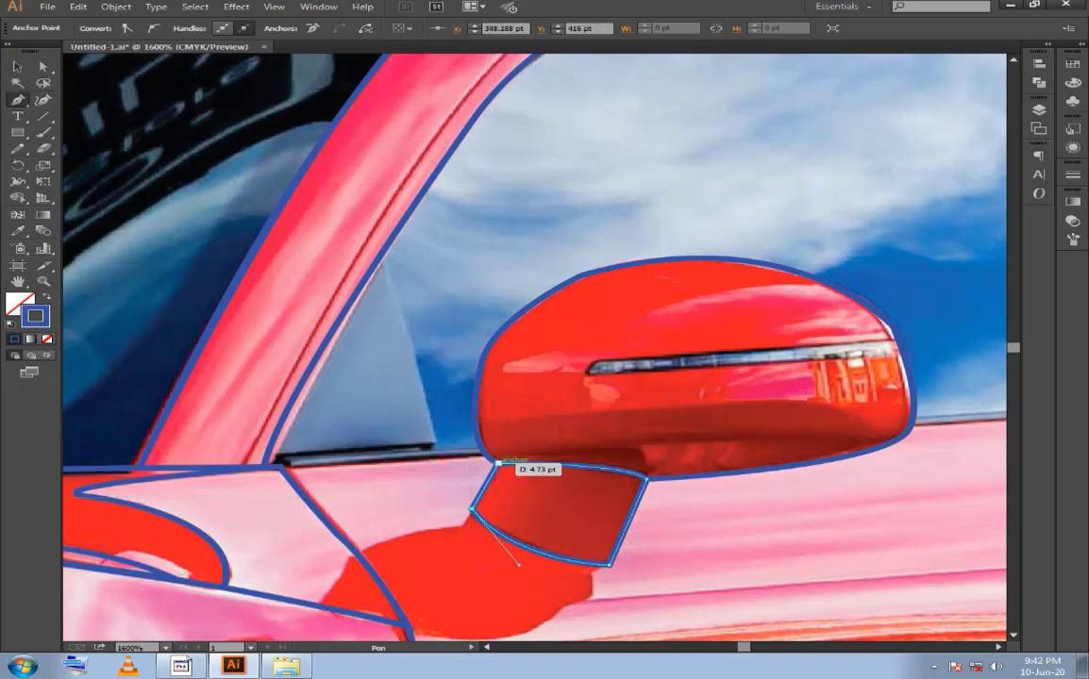
left_click(498, 474, "ctrl")
left_click_drag(499, 472, 545, 396)
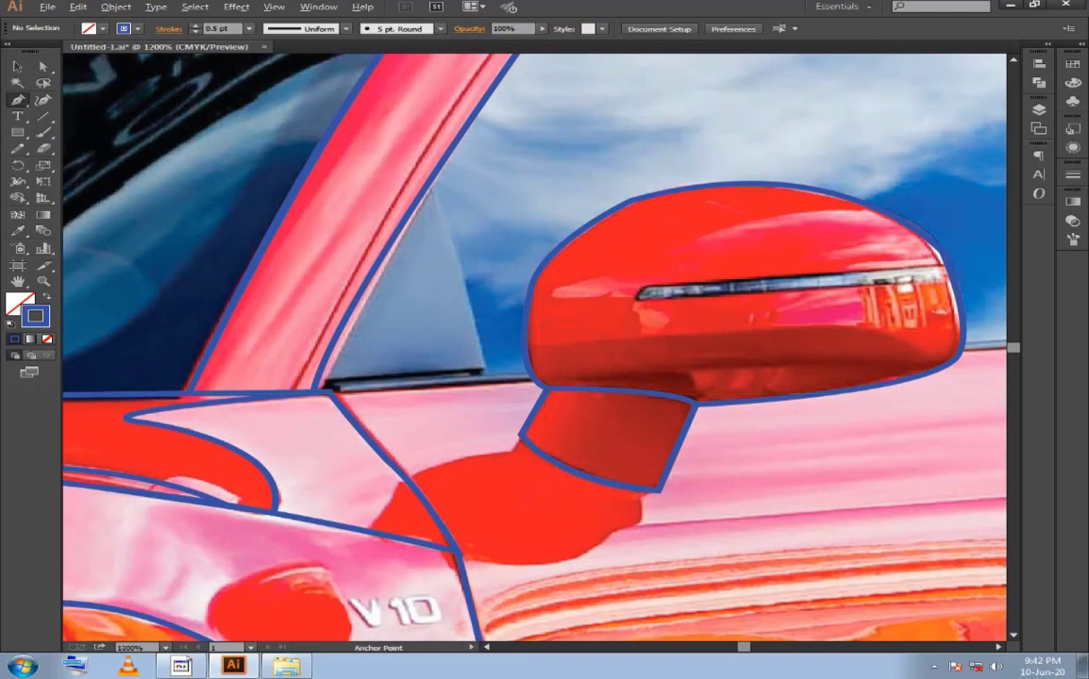
Zoom in on the windshield's top edge near the A-pillar corner.
scroll(534, 347, "down", 1)
scroll(534, 347, "down", 1)
scroll(534, 346, "down", 1)
scroll(557, 528, "down", 2)
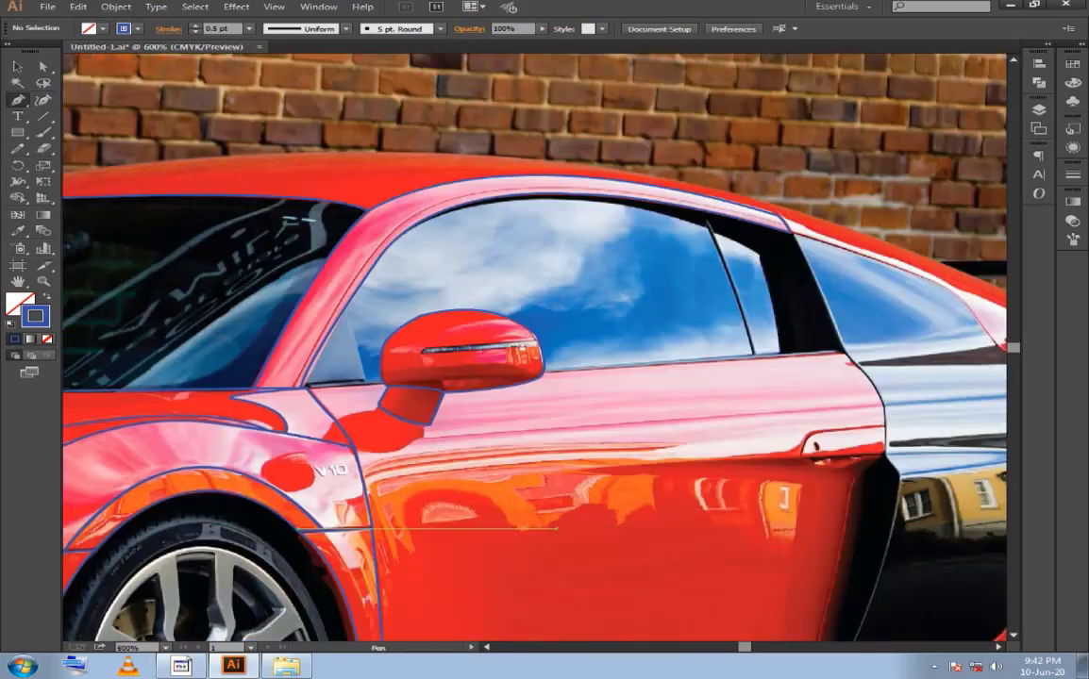
left_click_drag(429, 456, 755, 404)
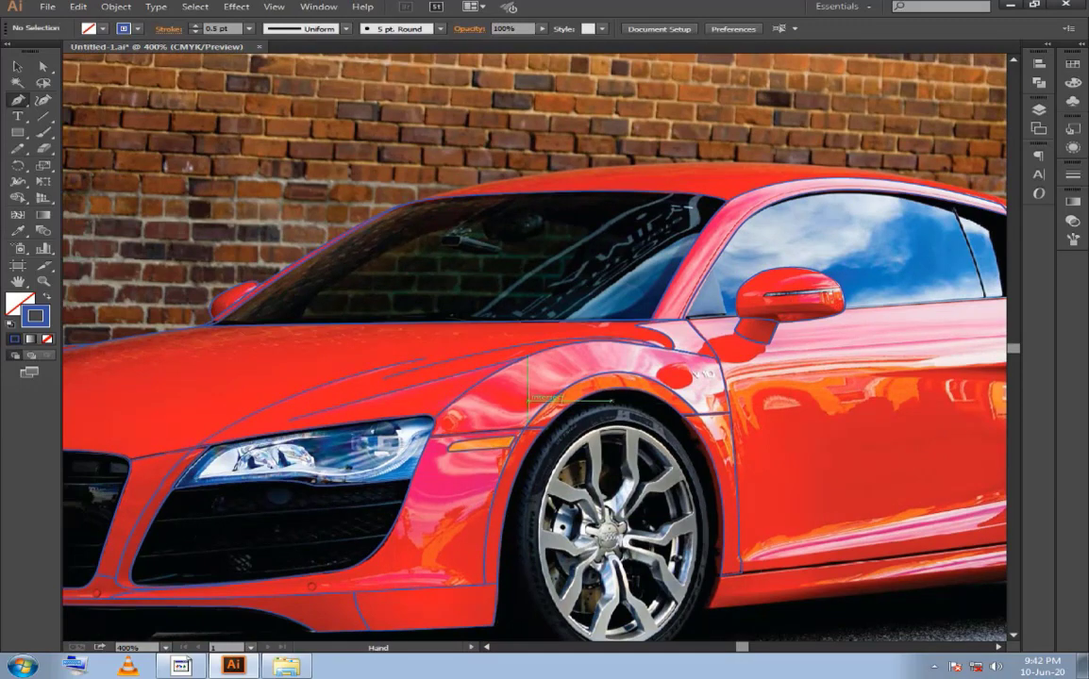
left_click_drag(425, 444, 613, 524)
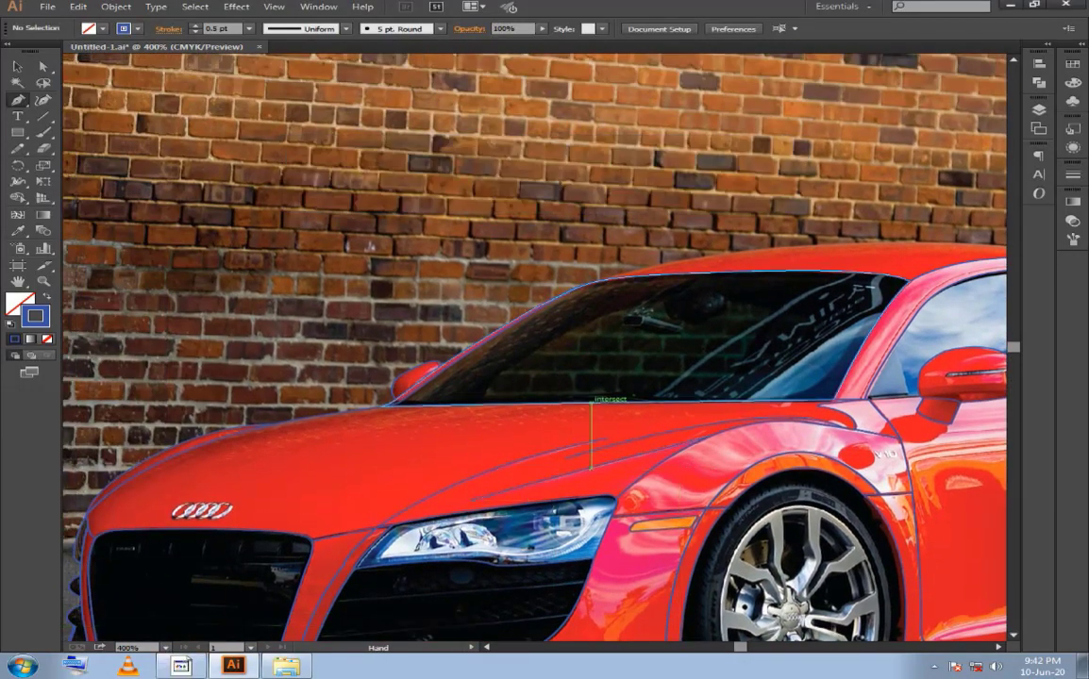
key("ctrl+equal")
key("ctrl+equal")
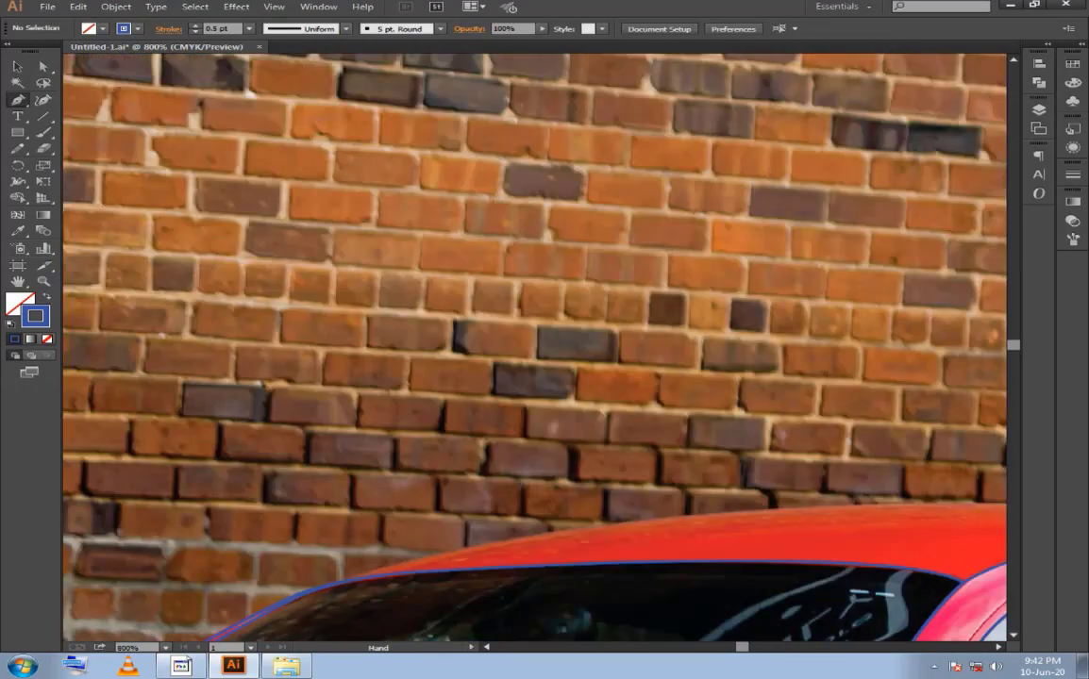
left_click_drag(566, 377, 420, 297)
left_click(300, 493)
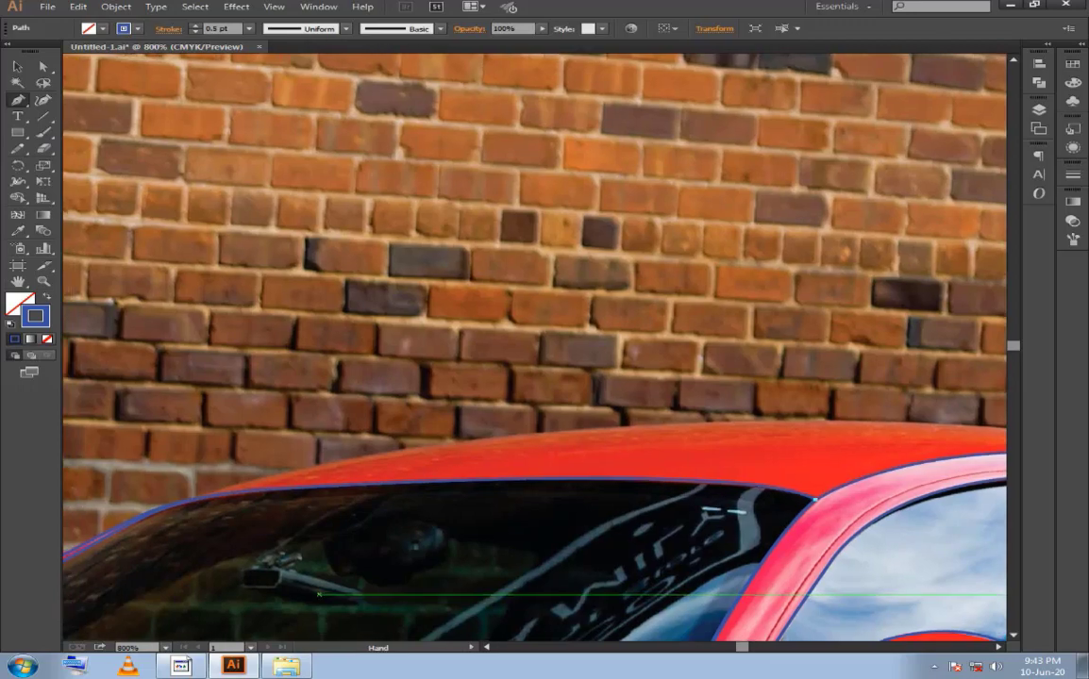
left_click_drag(471, 424, 595, 330)
left_click_drag(660, 425, 424, 415)
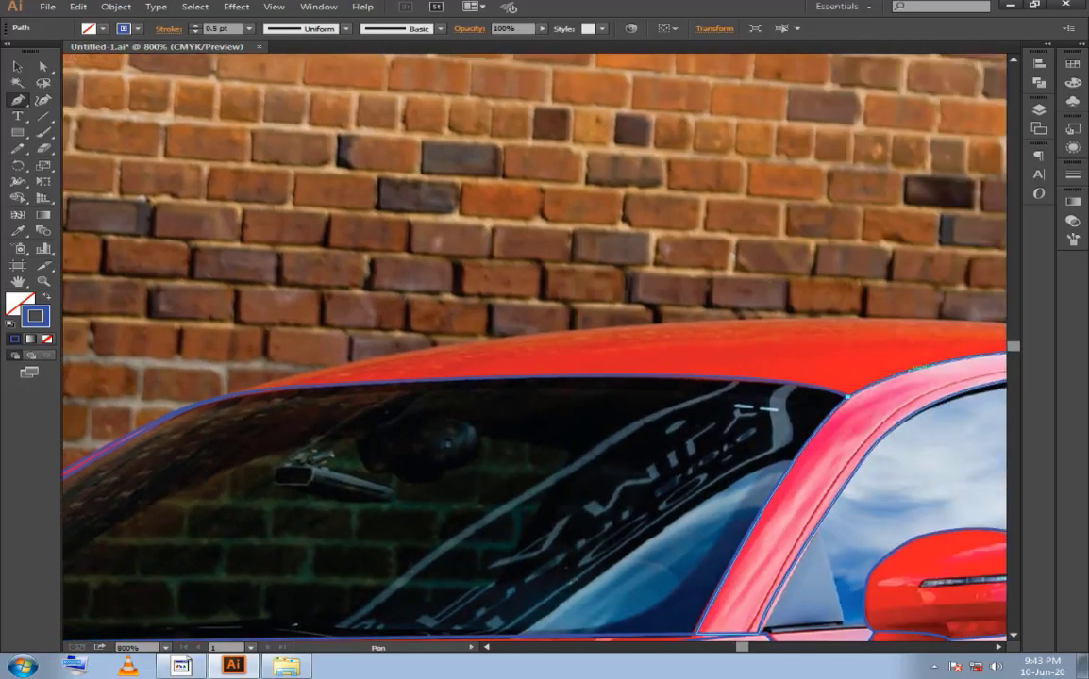
key("ctrl+shift+a")
Start a new roofline path at the A-pillar corner with smooth anchors along the windshield top.
left_click(848, 397)
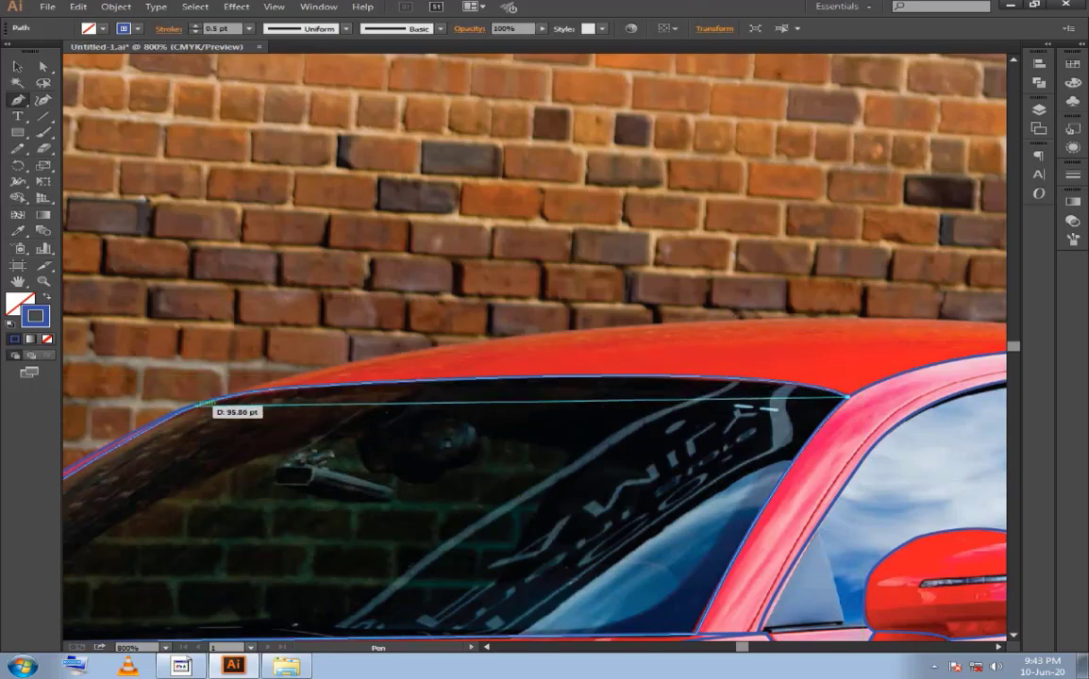
left_click(179, 410)
left_click_drag(194, 406, 118, 509)
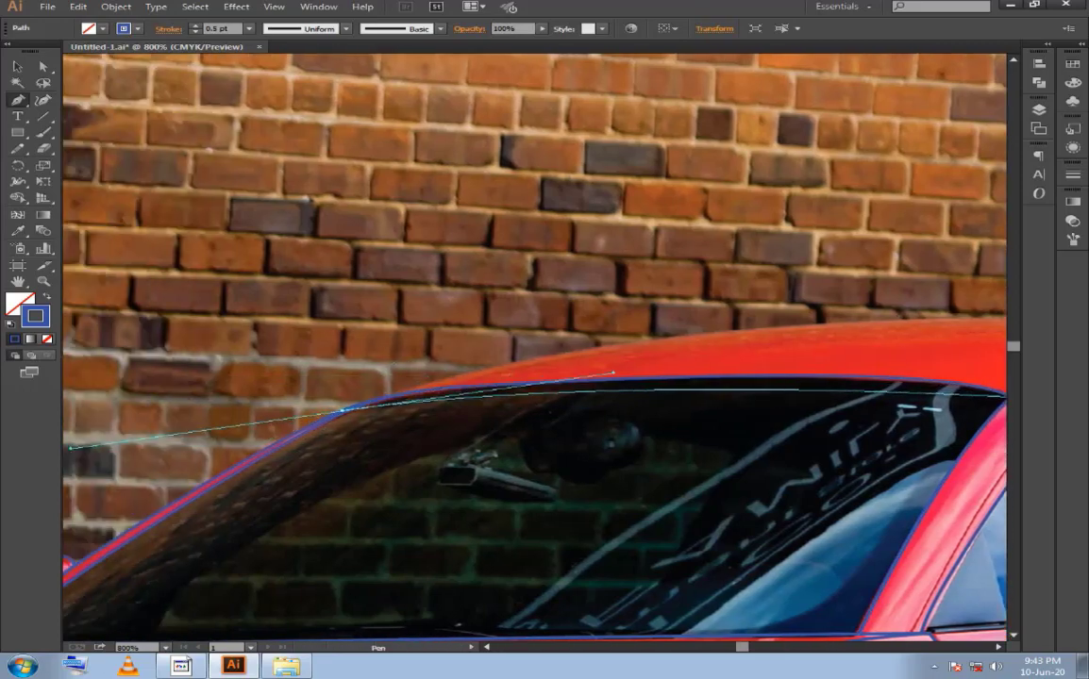
key("ctrl+minus")
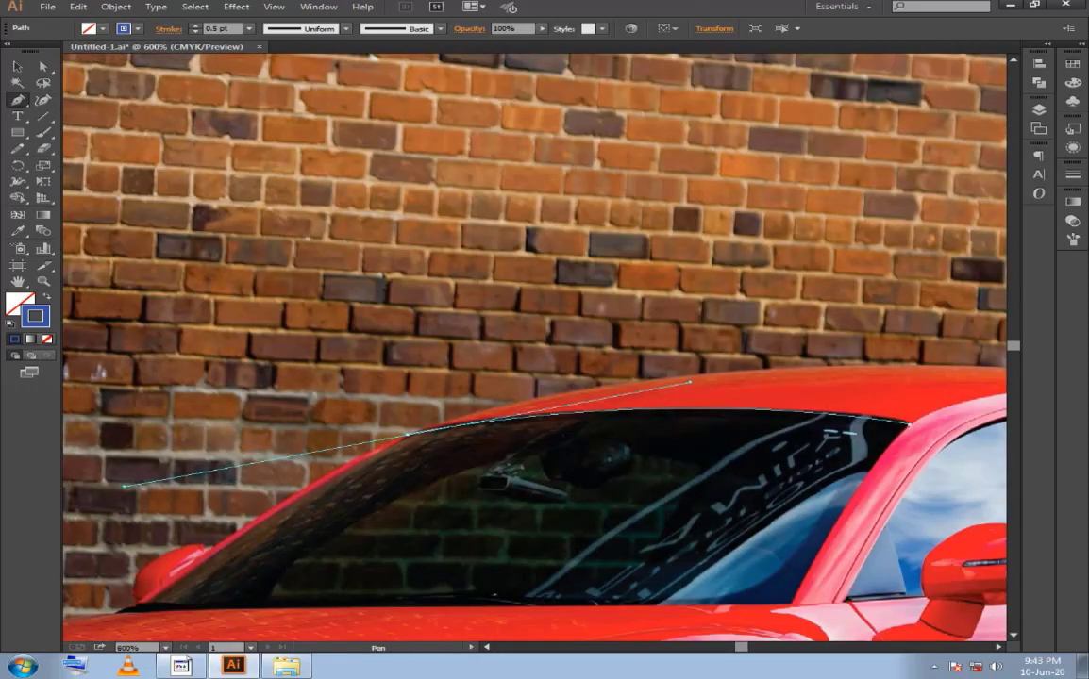
scroll(484, 311, "left", 3)
key("ctrl+plus")
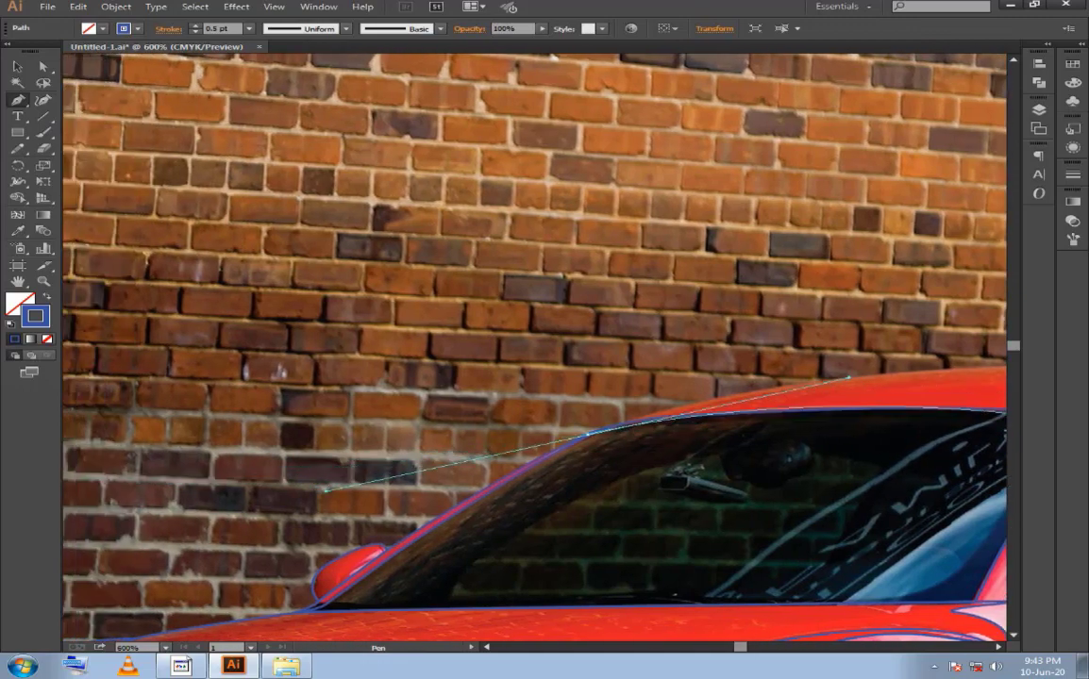
key("ctrl+plus")
scroll(300, 401, "right", 4)
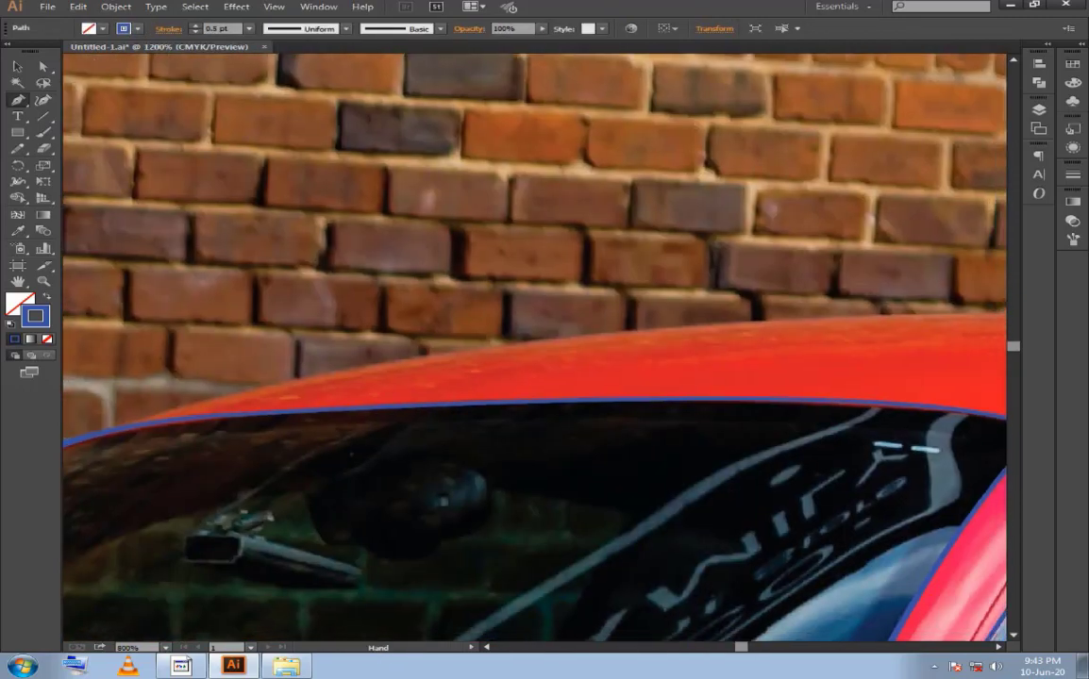
key("ctrl+minus")
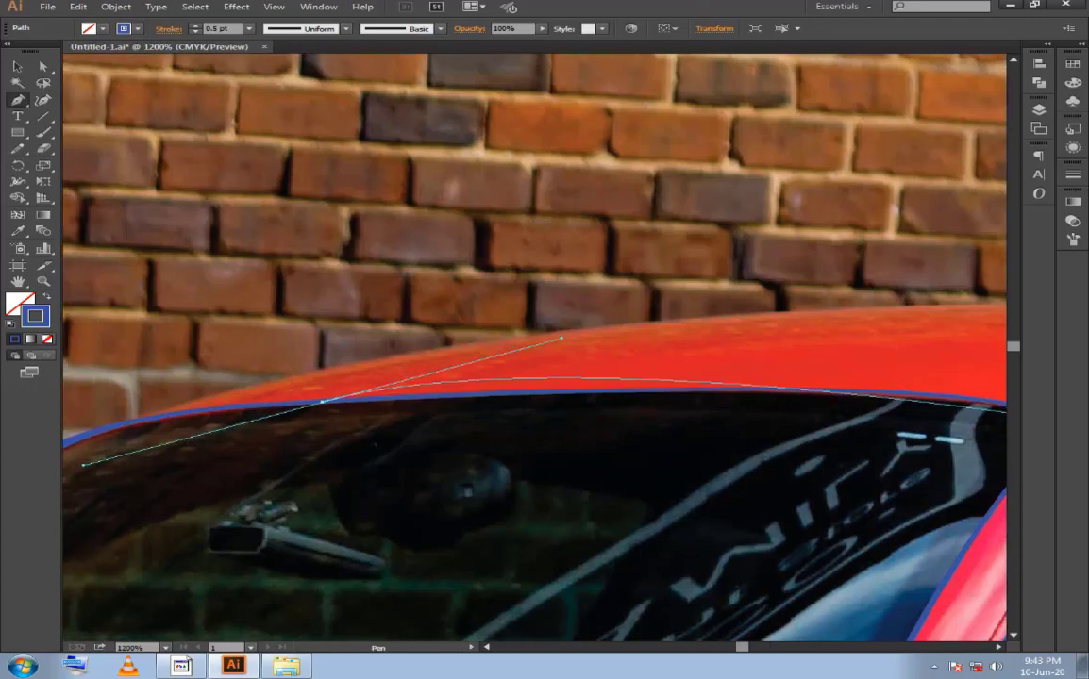
mouse_move(465, 402)
left_mouse_down()
mouse_move(795, 365)
mouse_move(724, 327)
mouse_move(883, 376)
mouse_move(1010, 392)
left_mouse_up()
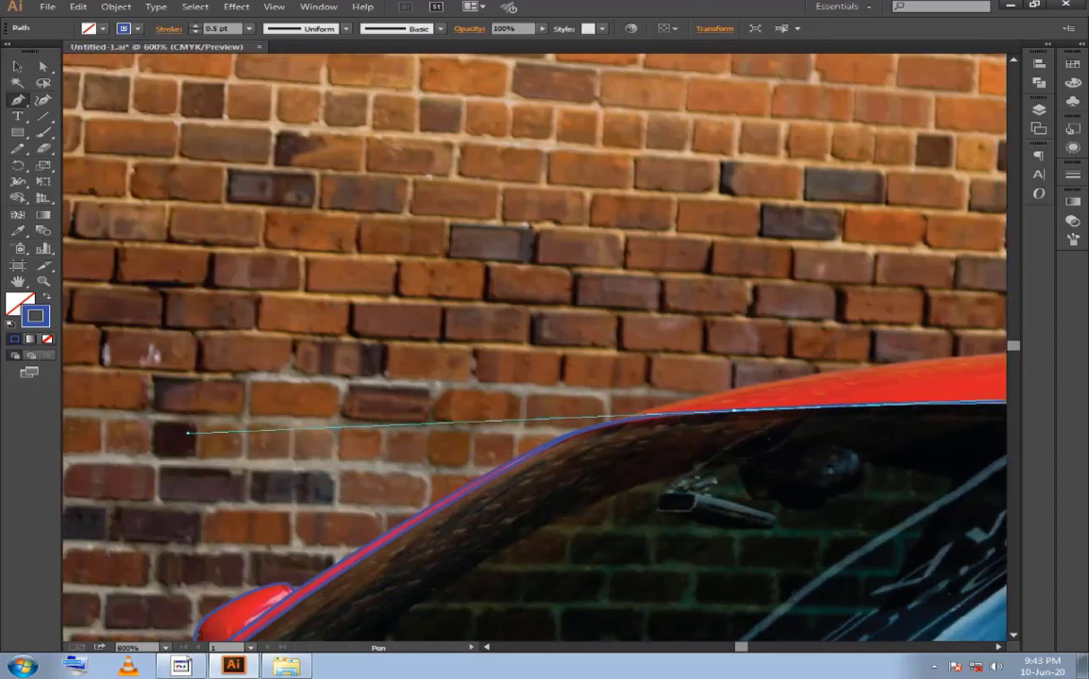
key("ctrl+minus")
key("ctrl+plus")
key("ctrl+plus")
key("ctrl+plus")
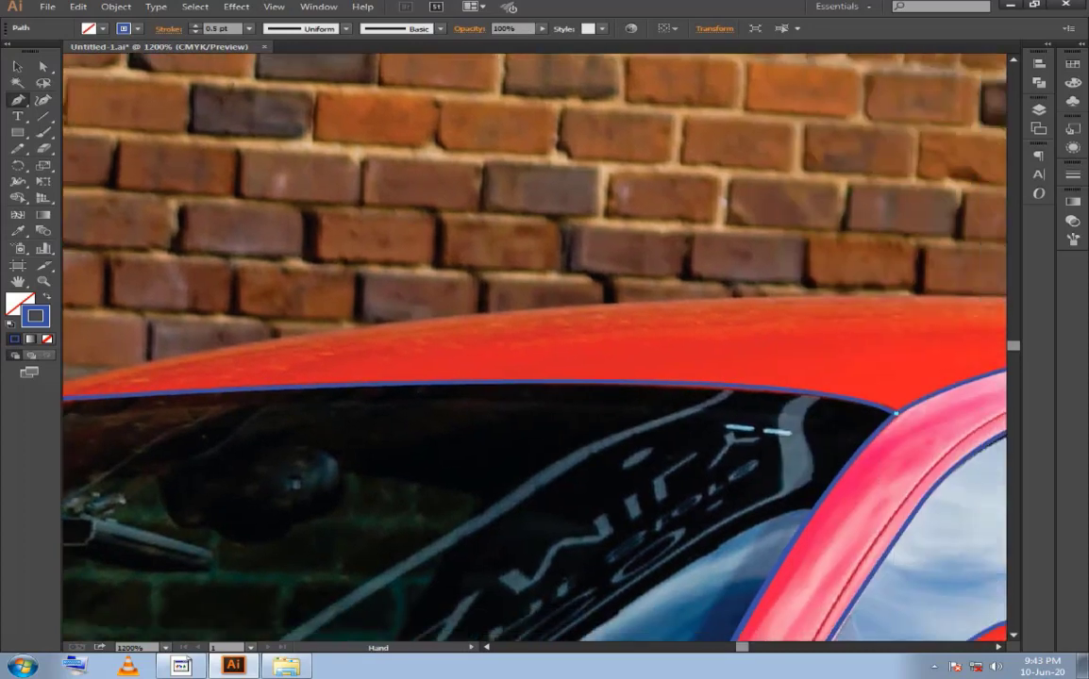
Add smooth anchors along the windshield's top edge up to where the roof bends.
left_click_drag(944, 453, 708, 406)
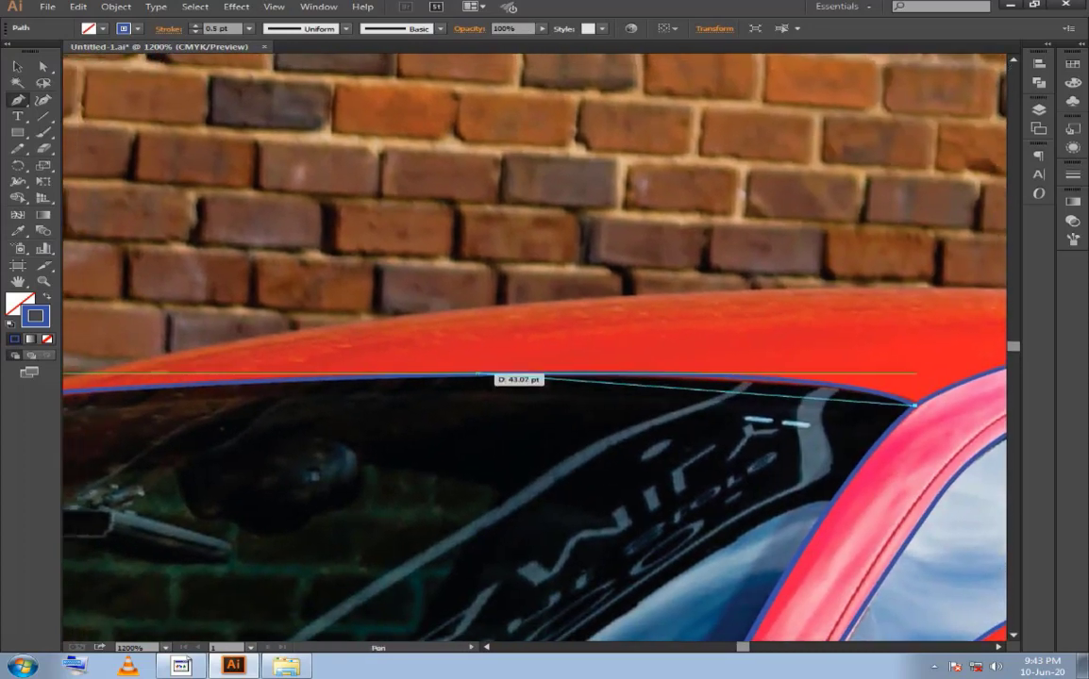
left_click_drag(477, 375, 852, 362)
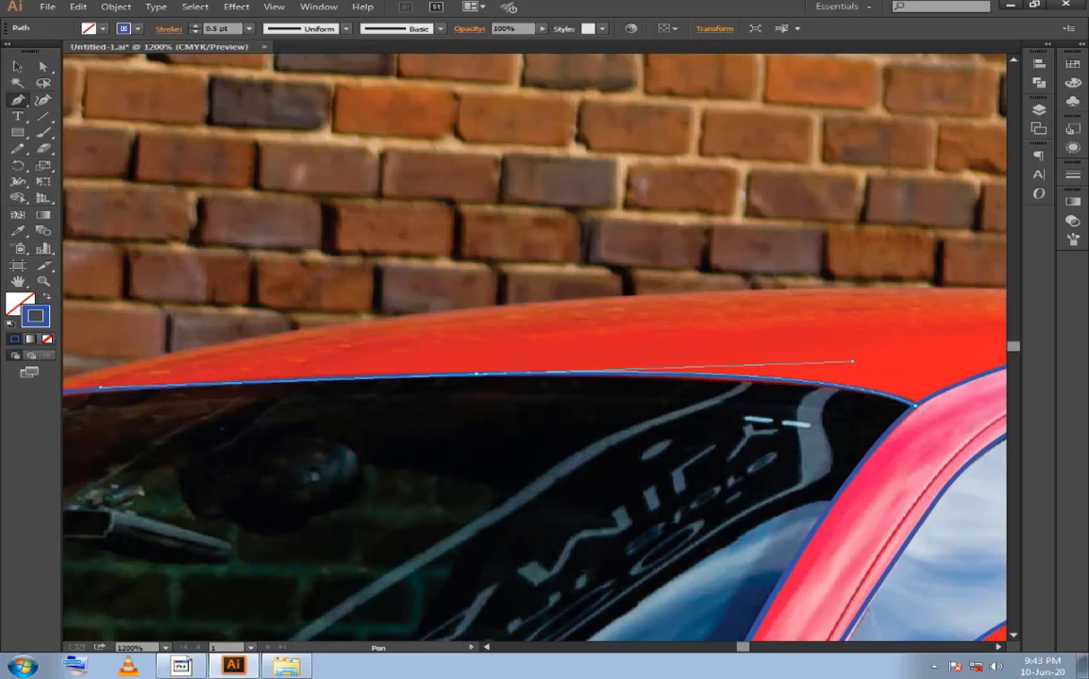
left_click_drag(852, 361, 866, 365)
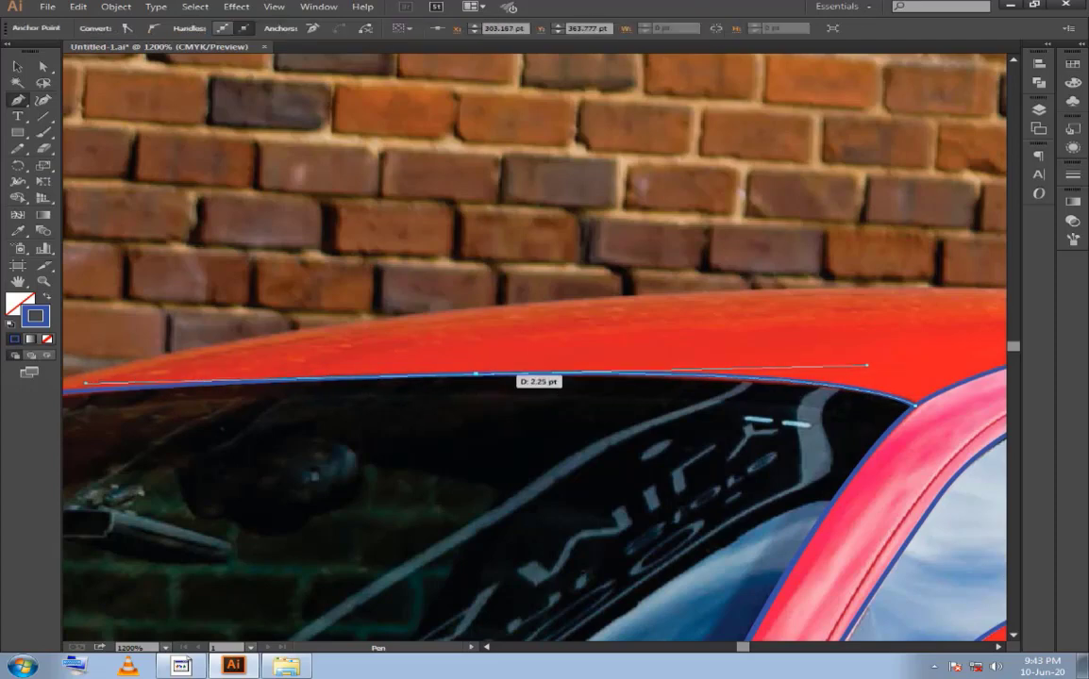
mouse_move(475, 373)
left_mouse_down()
mouse_move(906, 314)
mouse_move(517, 333)
mouse_move(605, 323)
left_mouse_up()
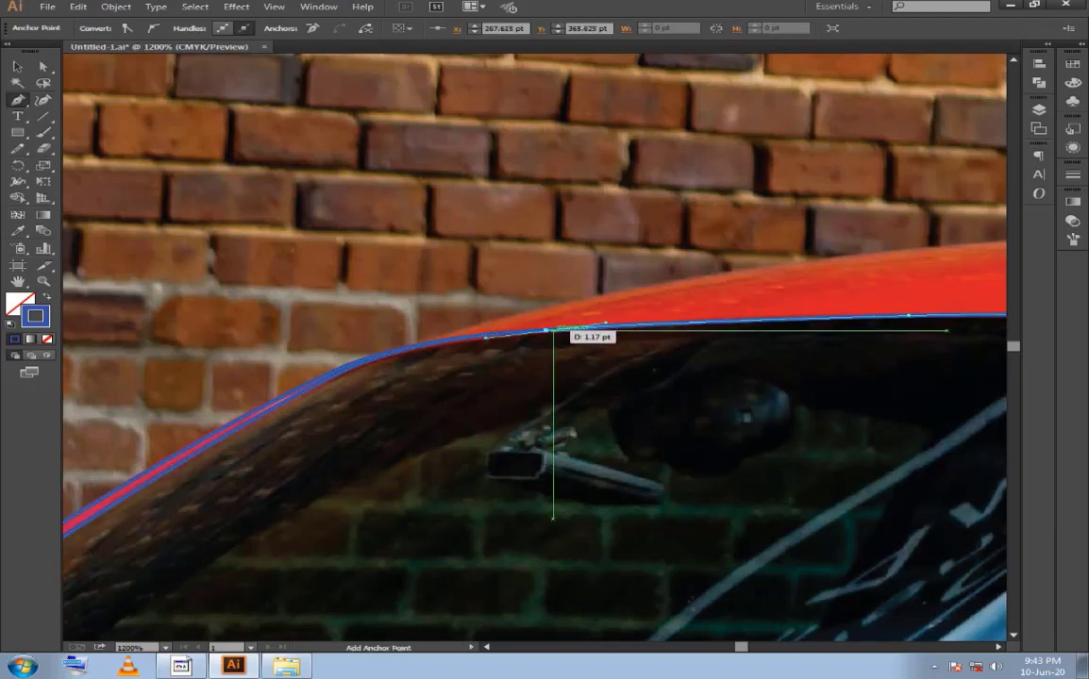
left_click_drag(546, 332, 597, 311)
mouse_move(598, 310)
left_mouse_down()
mouse_move(421, 338)
mouse_move(466, 325)
mouse_move(456, 316)
mouse_move(415, 347)
mouse_move(472, 324)
mouse_move(462, 327)
left_mouse_up()
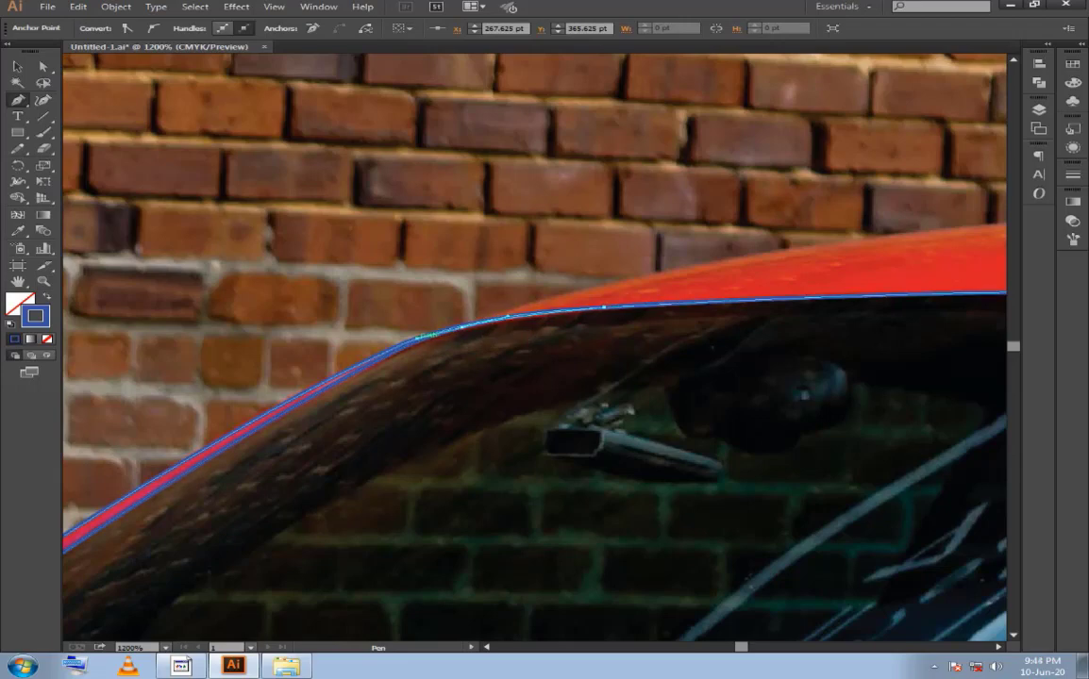
left_click(460, 328)
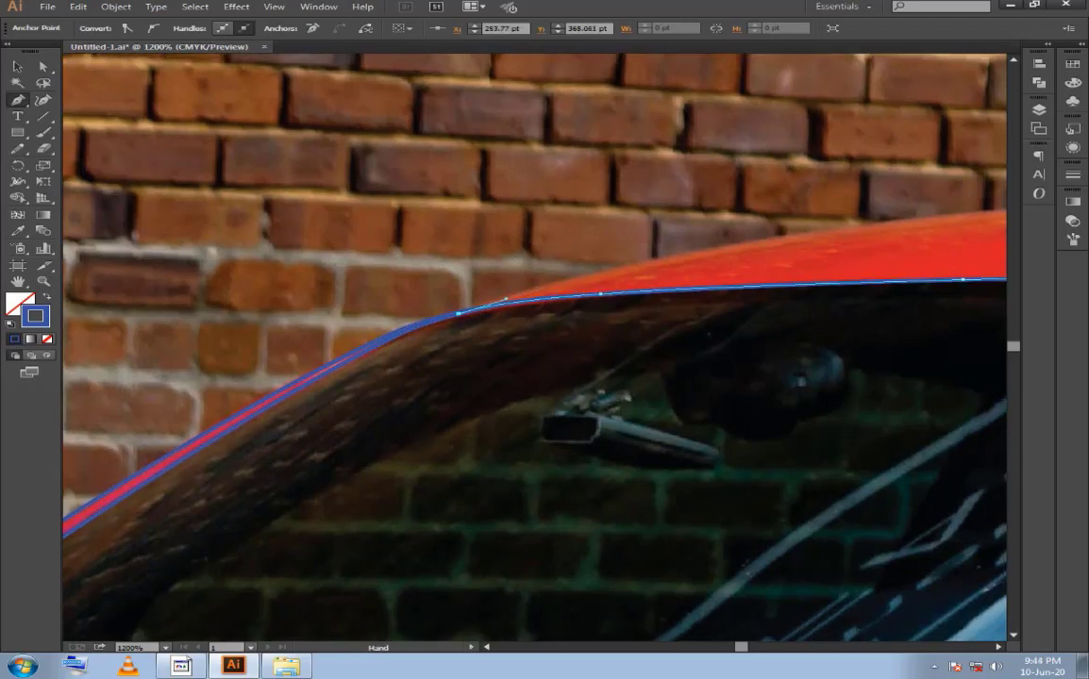
left_click_drag(443, 297, 198, 374)
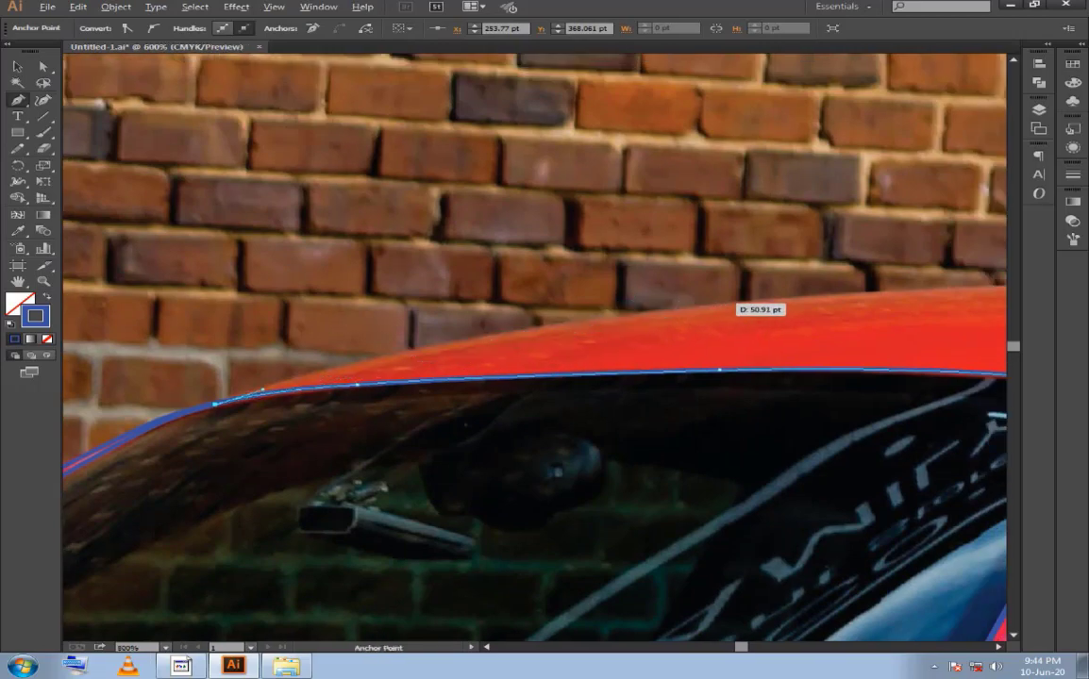
scroll(718, 302, "down", 2)
left_click_drag(755, 300, 609, 368)
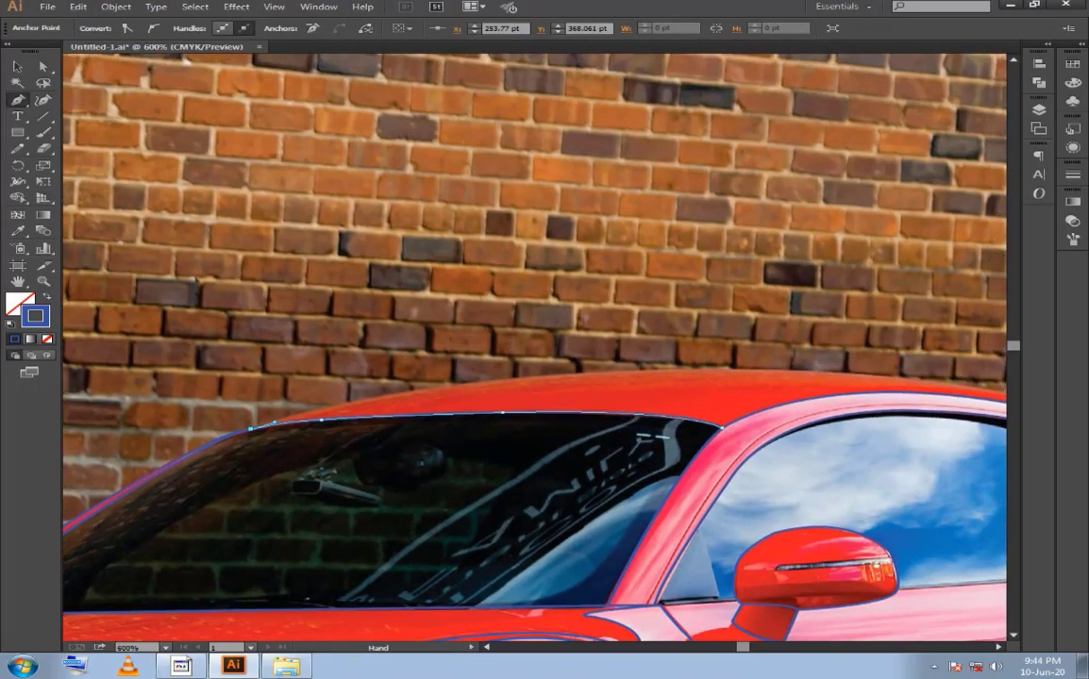
Add a curved anchor along the roof line above the side window.
left_click_drag(954, 378, 809, 373)
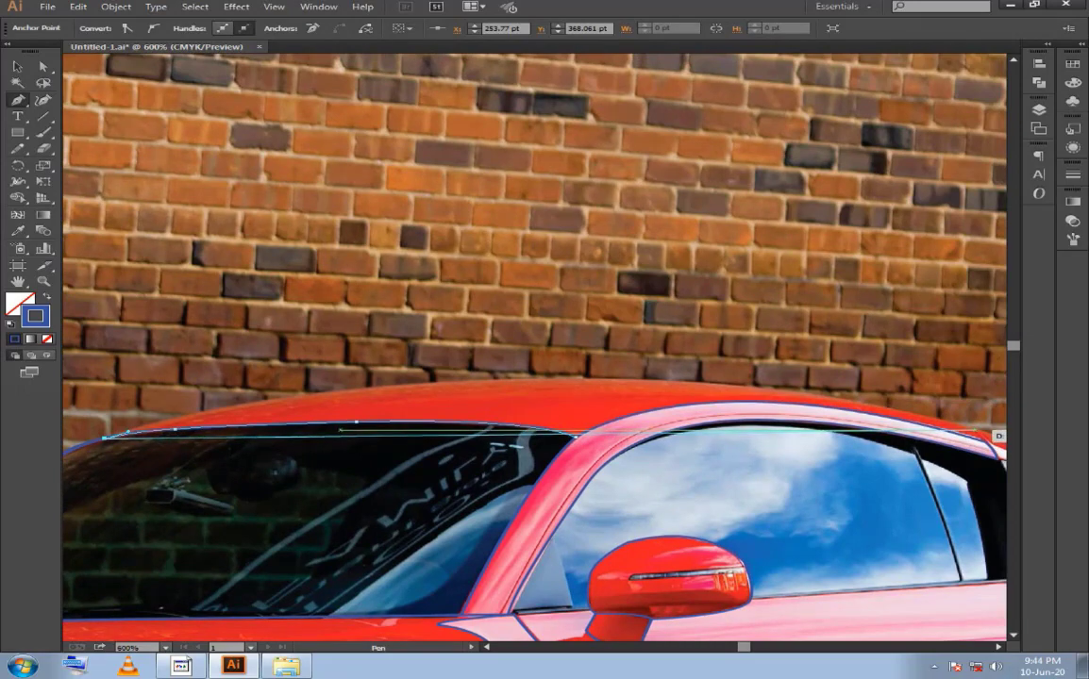
mouse_move(679, 382)
left_mouse_down()
mouse_move(949, 376)
mouse_move(1004, 401)
left_mouse_up()
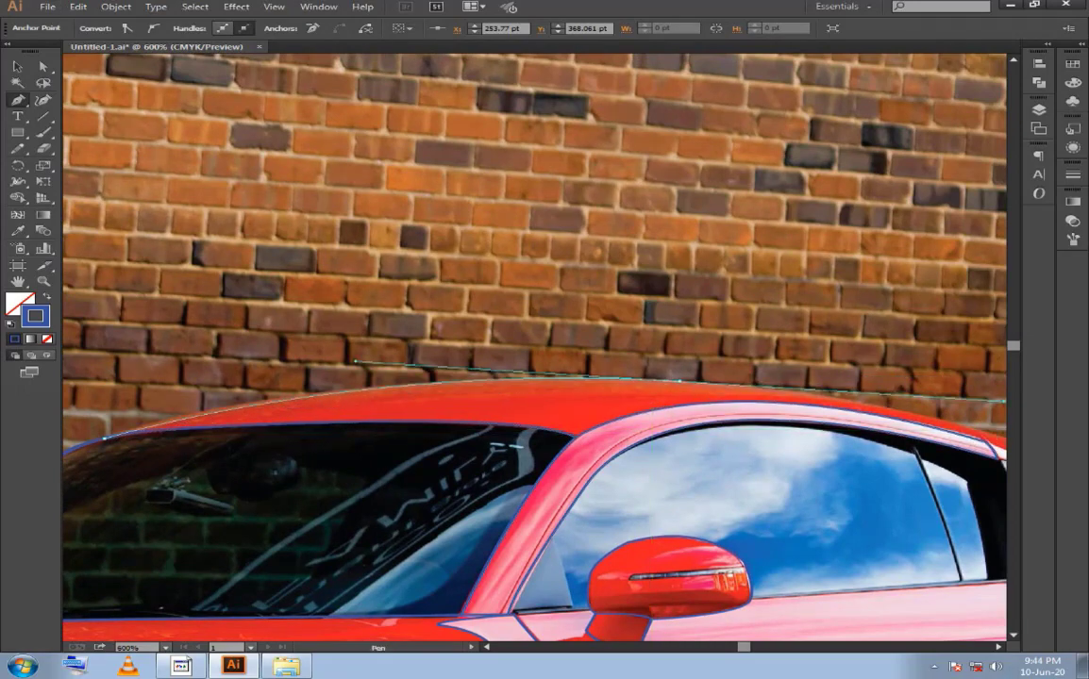
scroll(481, 311, "right", 3)
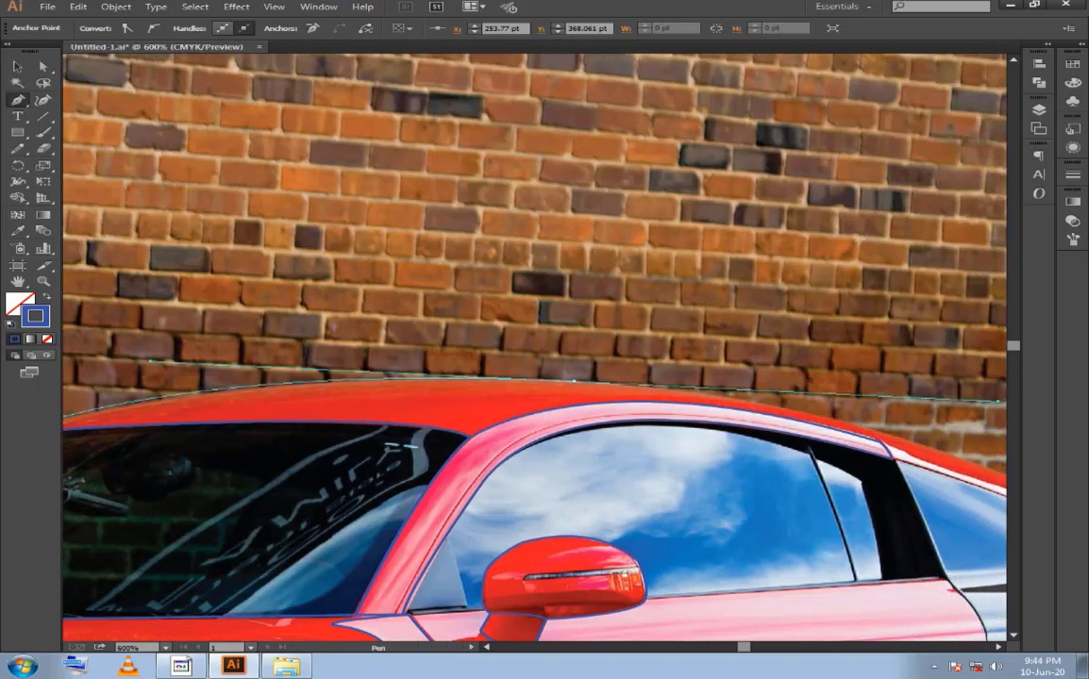
left_click_drag(951, 399, 937, 403)
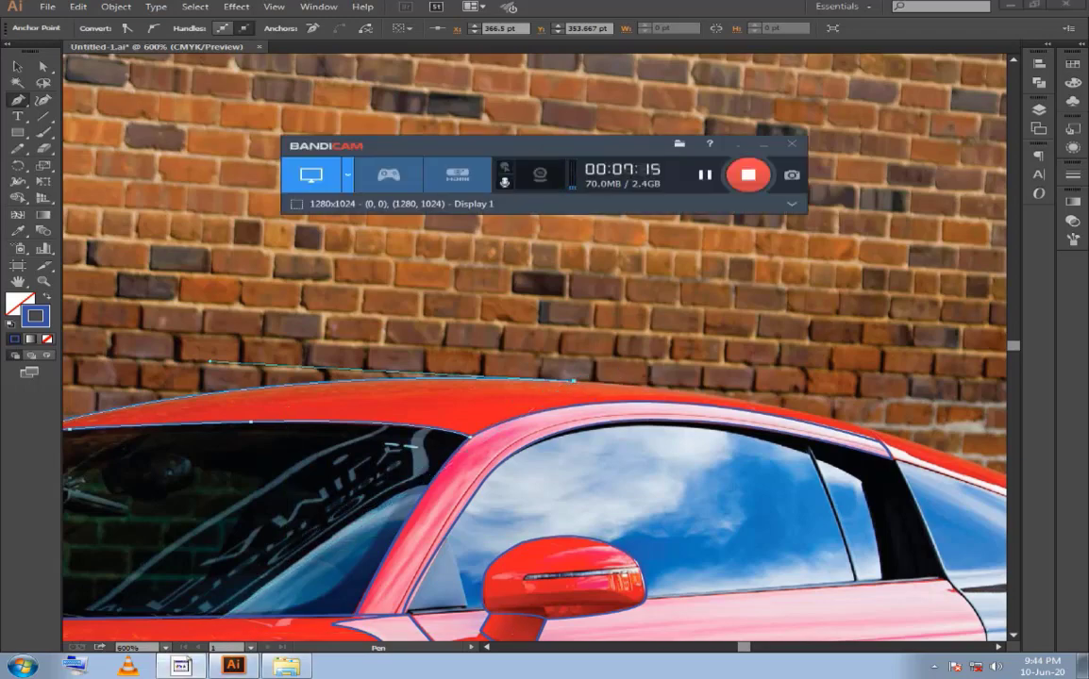
key("space")
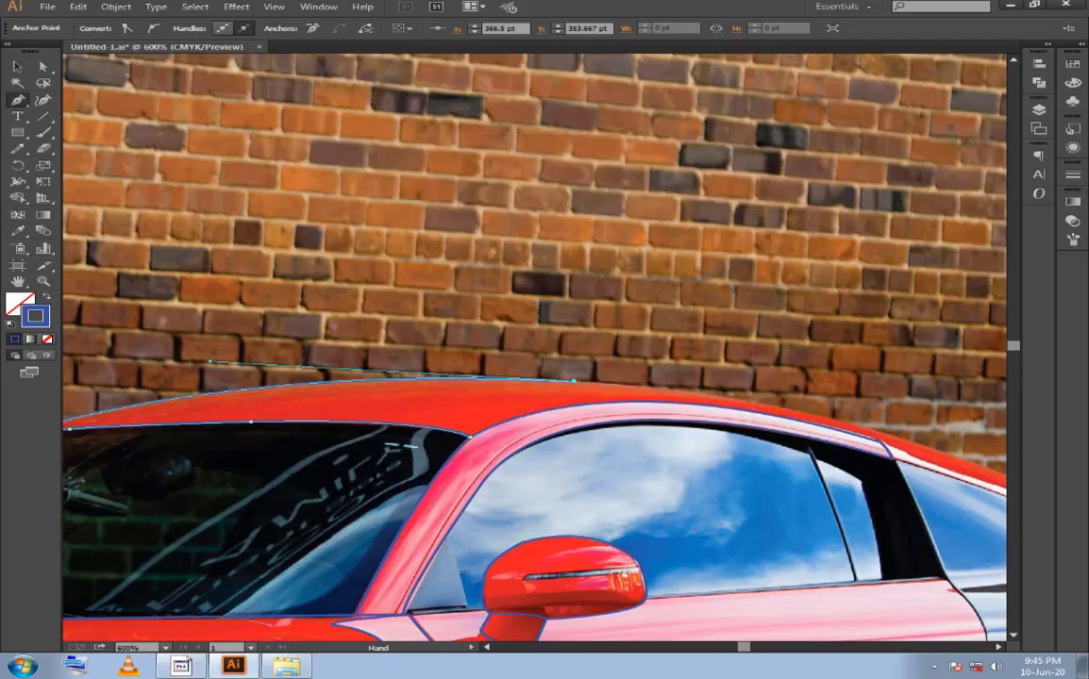
mouse_move(529, 425)
left_mouse_down()
mouse_move(543, 396)
mouse_move(215, 358)
left_mouse_up()
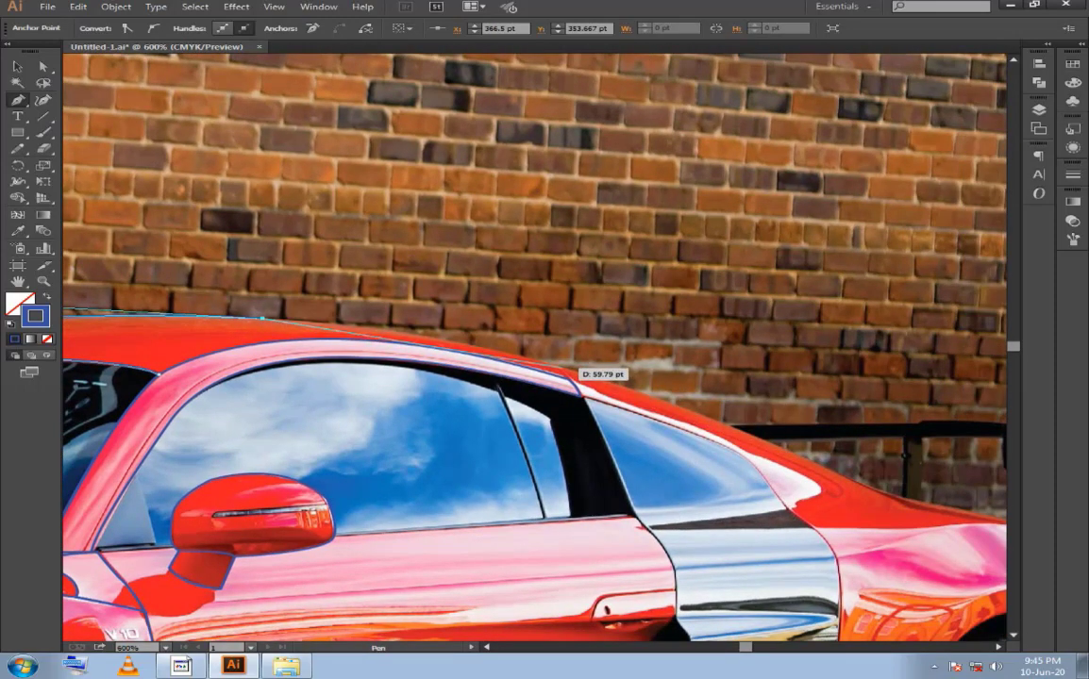
scroll(578, 372, "up", 1)
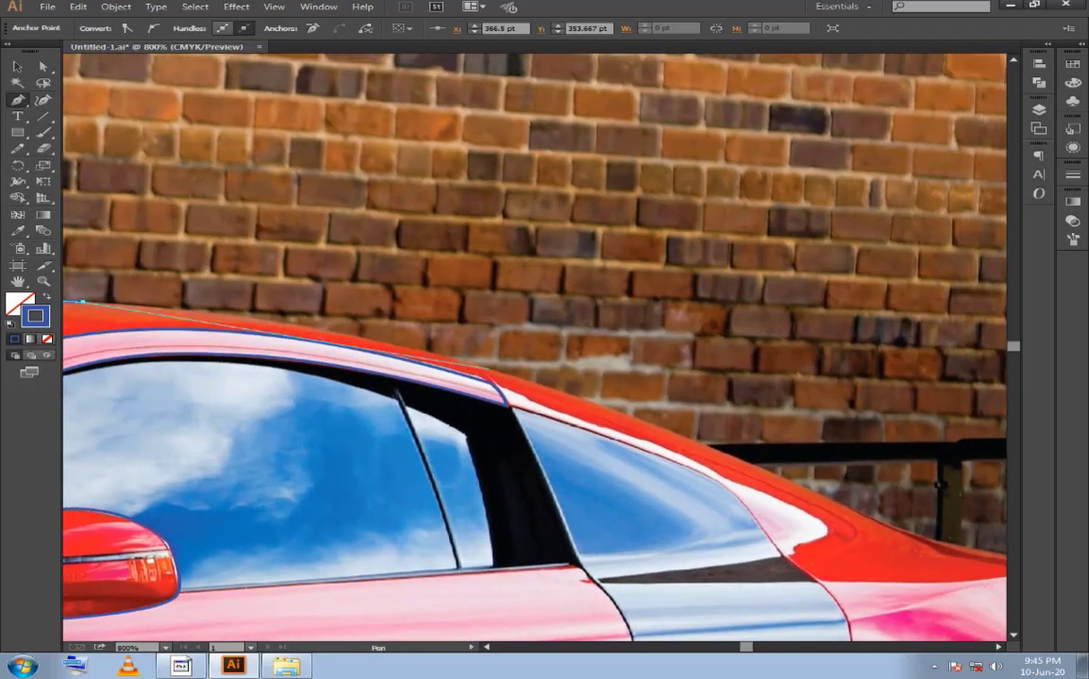
Add an anchor above the window frame and make a sharp corner at the pillar.
mouse_move(477, 364)
left_mouse_down()
mouse_move(572, 410)
mouse_move(654, 413)
left_mouse_up()
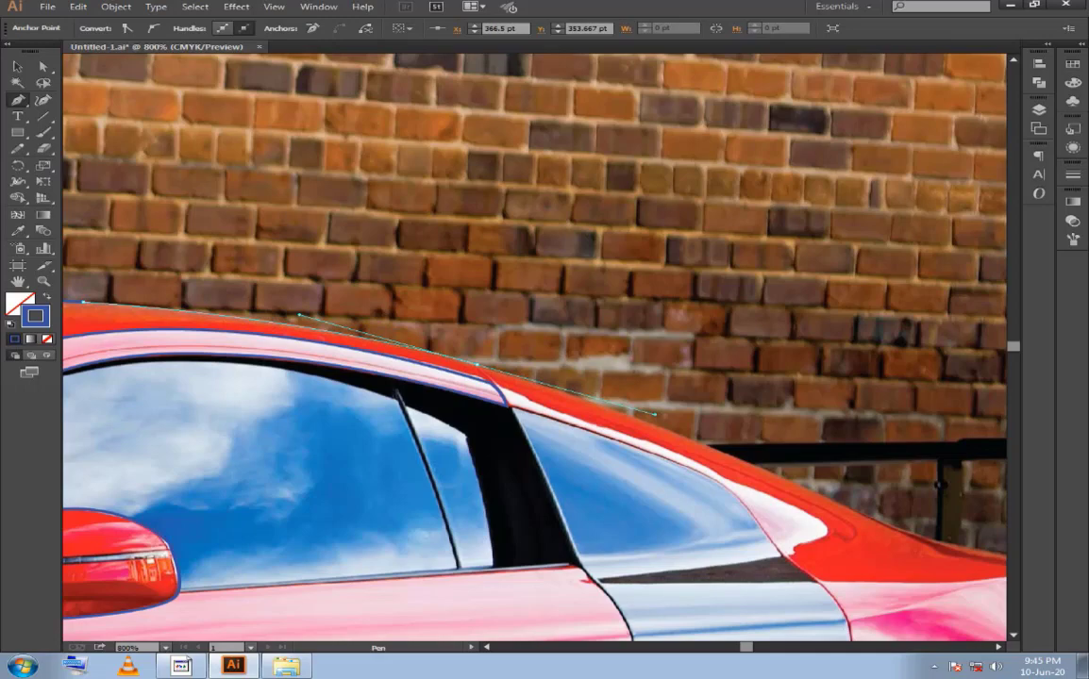
left_click(477, 365, "alt")
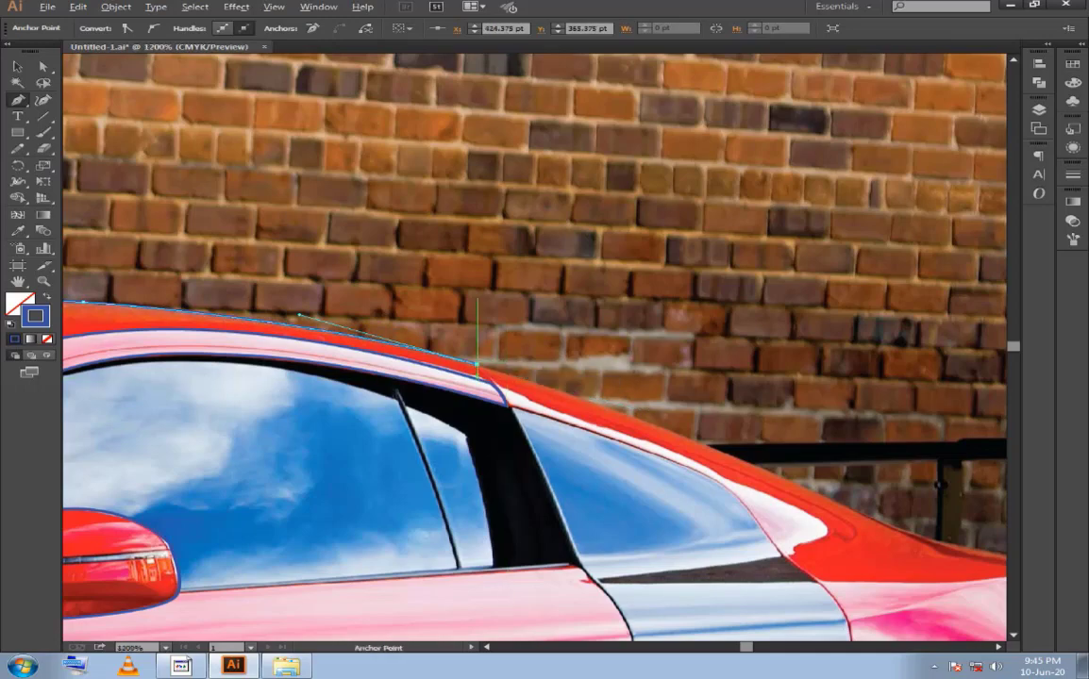
scroll(493, 377, "up", 2)
left_click_drag(522, 440, 530, 498)
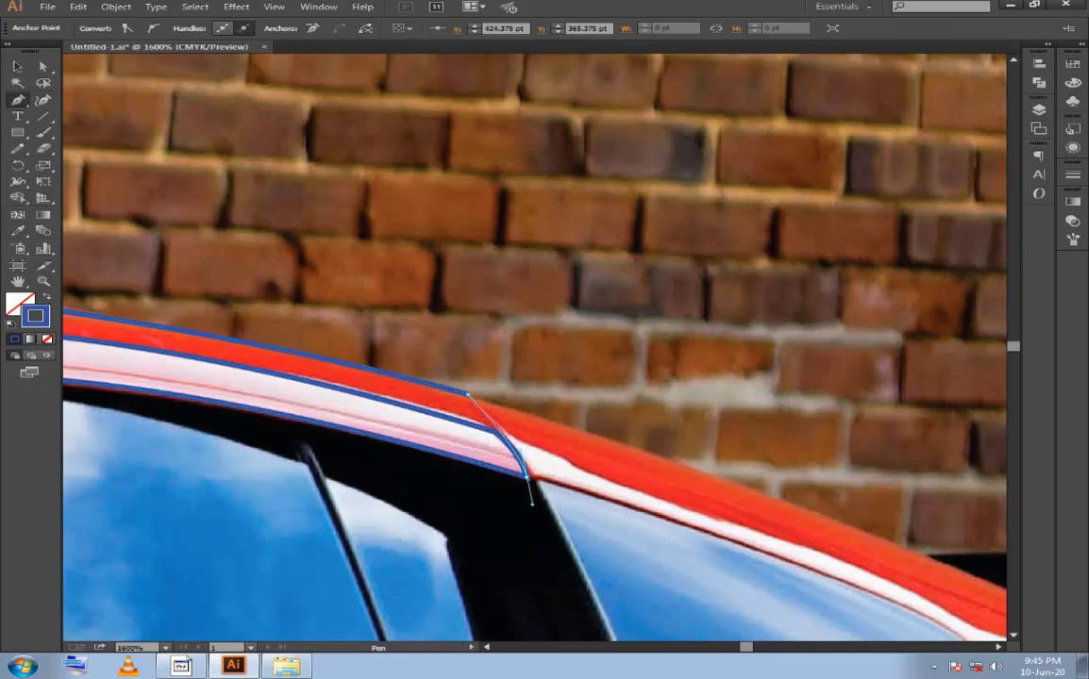
left_click(524, 474)
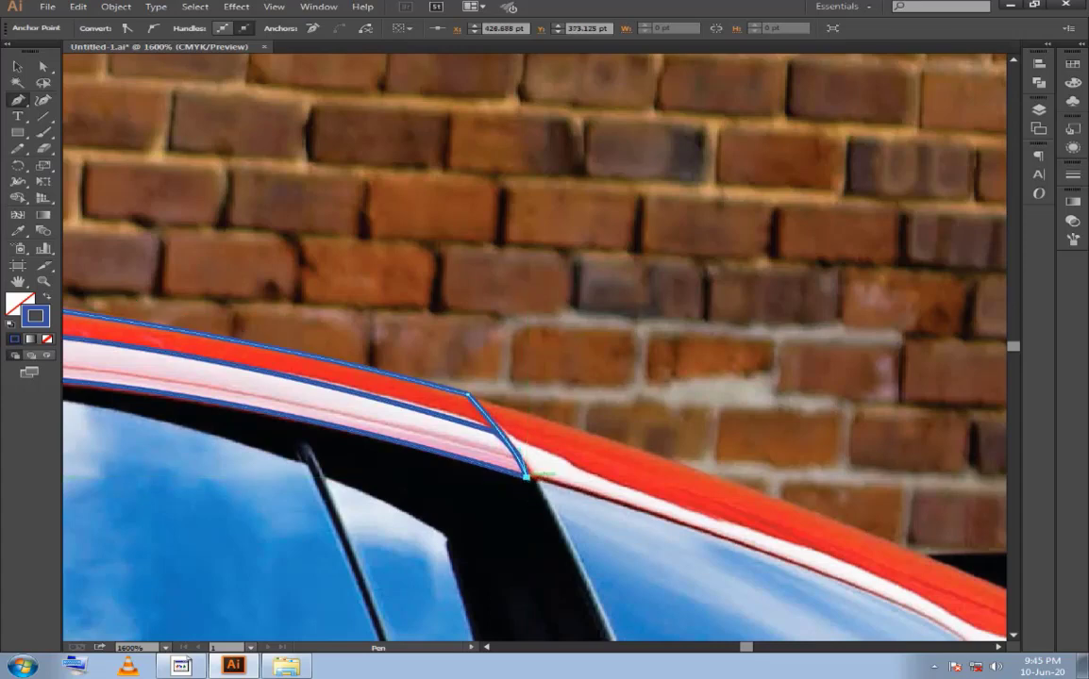
mouse_move(523, 476)
left_mouse_down()
mouse_move(486, 452)
mouse_move(830, 492)
mouse_move(823, 462)
mouse_move(782, 519)
left_mouse_up()
scroll(823, 462, "up", 2)
Drag a handle past the corner to follow the roof curve, then deselect the path.
mouse_move(709, 444)
left_mouse_down()
mouse_move(750, 500)
mouse_move(661, 486)
mouse_move(280, 519)
left_mouse_up()
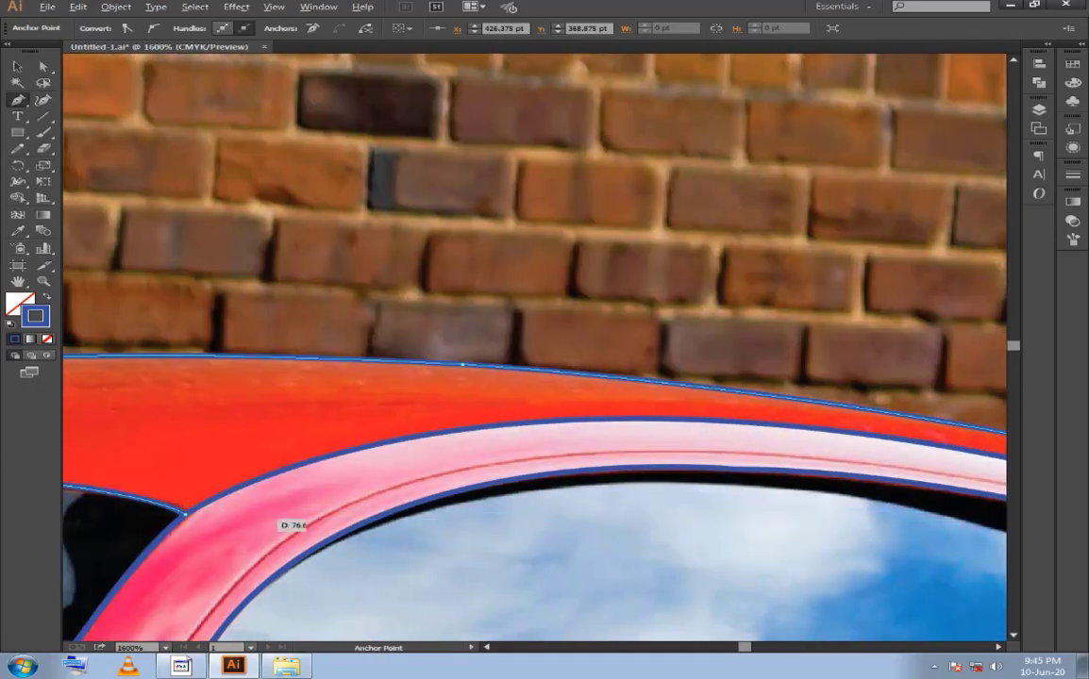
key("ctrl+minus")
key("ctrl+minus")
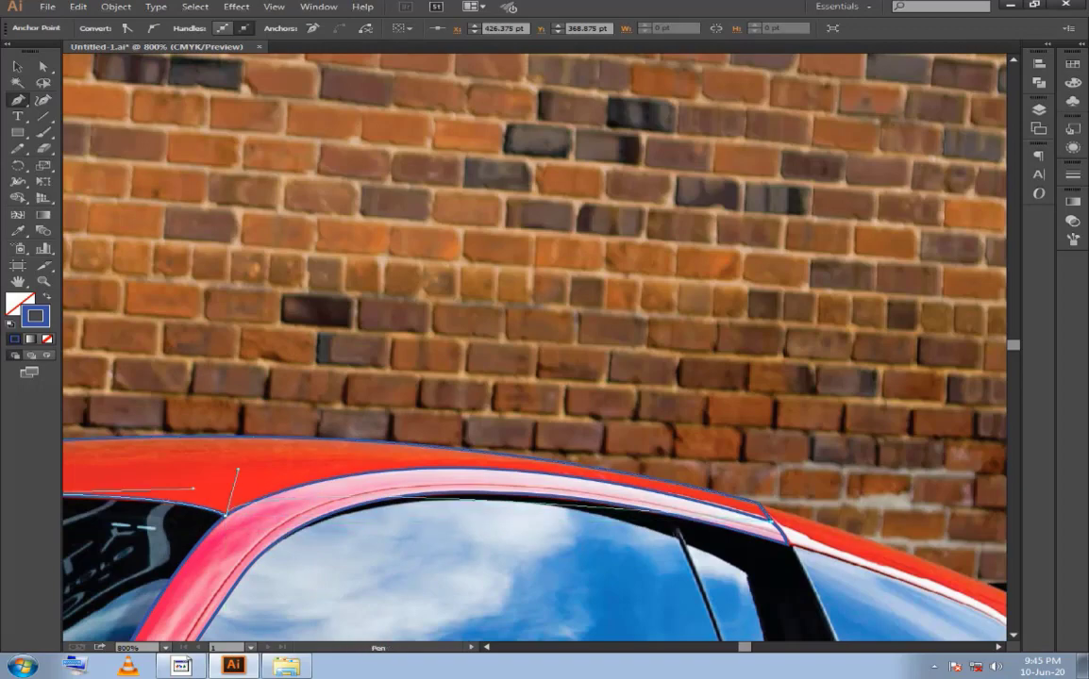
scroll(237, 469, "down", 3)
left_click_drag(237, 469, 345, 247)
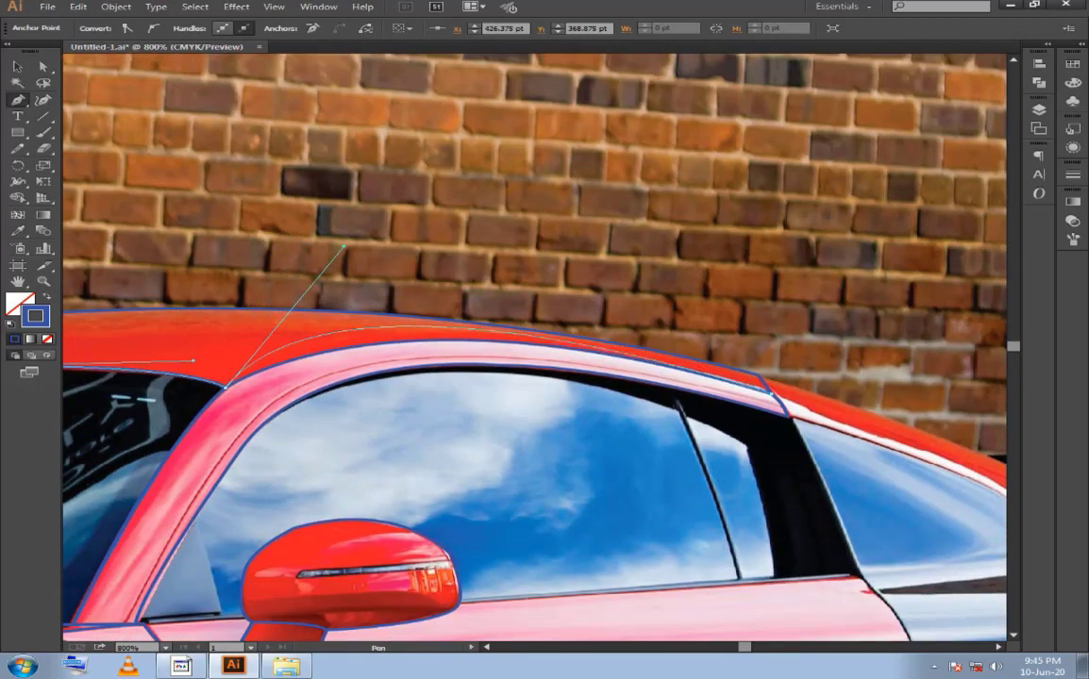
scroll(345, 247, "left", 5)
mouse_move(345, 247)
left_mouse_down()
mouse_move(809, 247)
mouse_move(650, 272)
mouse_move(665, 277)
left_mouse_up()
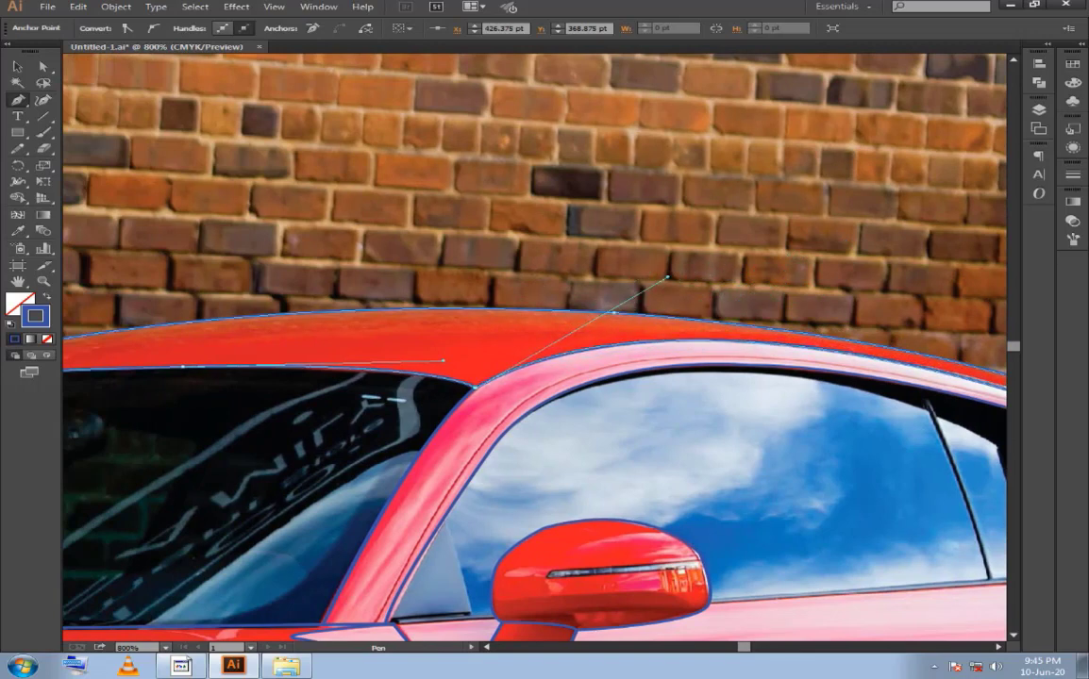
key("ctrl+shift+a")
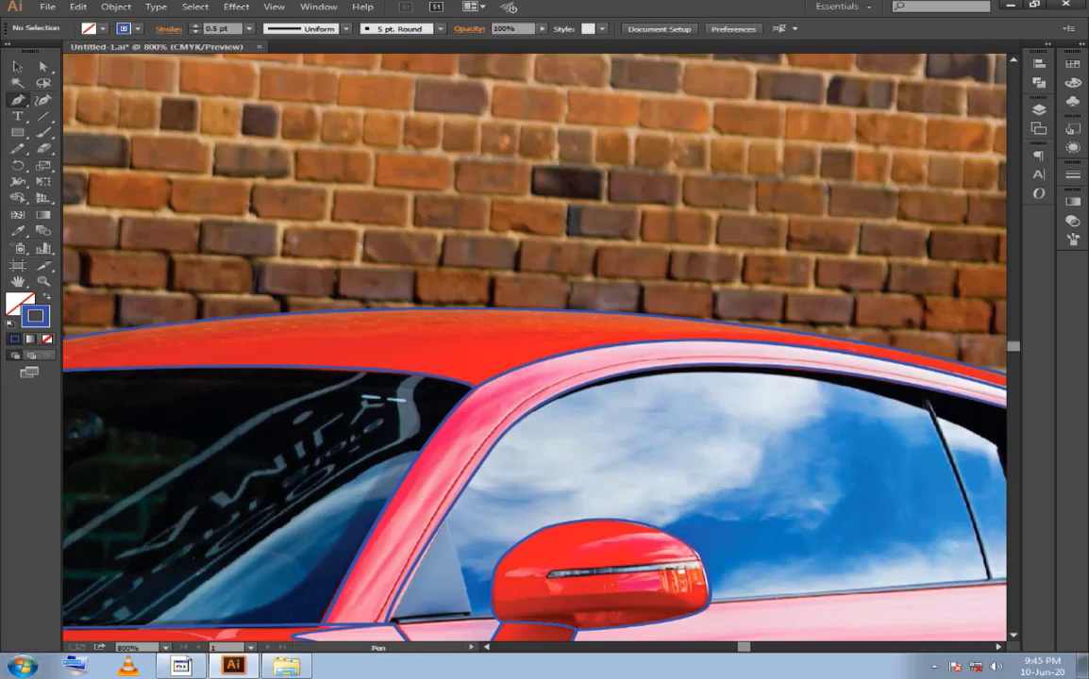
Save the drawing as Untitled-1.ai with Ctrl+S.
key("ctrl+s")
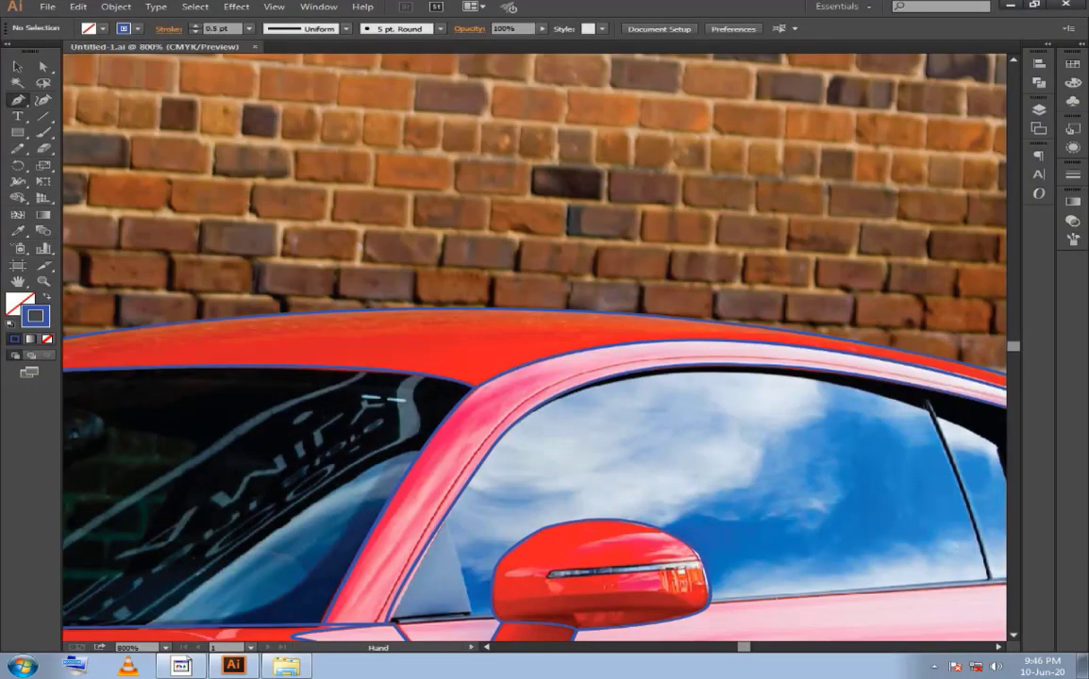
Move the door outline's bottom corner anchor down onto the sill line, then return to the Pen.
mouse_move(567, 378)
left_mouse_down()
mouse_move(345, 239)
mouse_move(465, 313)
mouse_move(496, 275)
mouse_move(150, 292)
mouse_move(94, 320)
left_mouse_up()
mouse_move(377, 377)
left_mouse_down()
mouse_move(400, 390)
mouse_move(460, 390)
mouse_move(461, 402)
mouse_move(496, 396)
left_mouse_up()
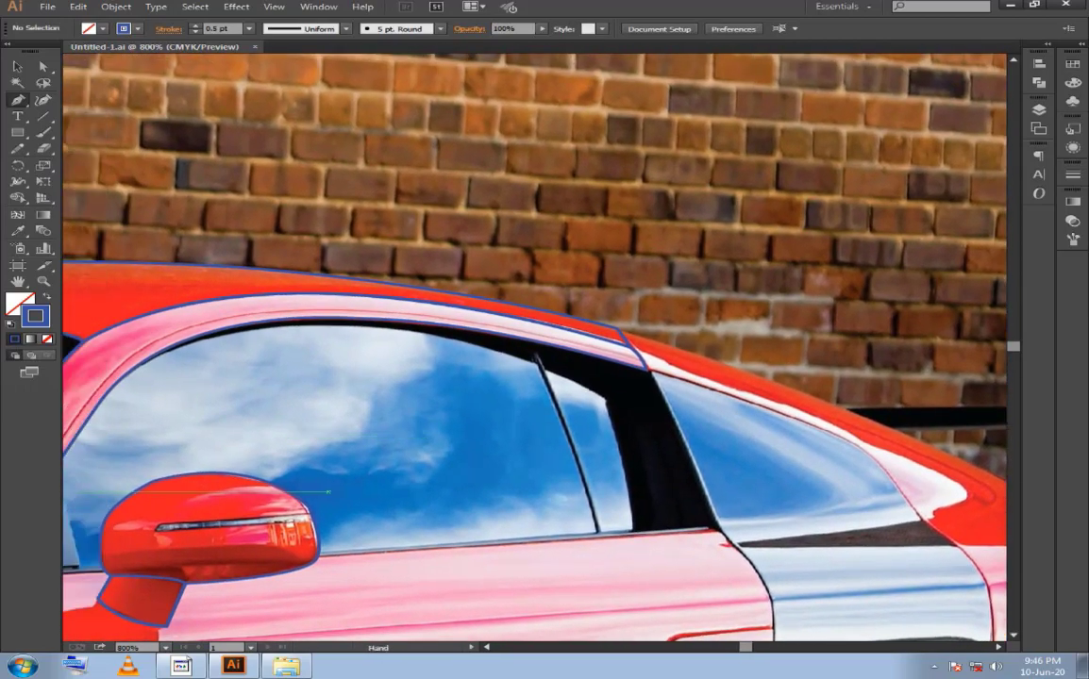
mouse_move(328, 492)
left_mouse_down()
mouse_move(741, 326)
mouse_move(874, 326)
mouse_move(871, 238)
mouse_move(647, 154)
left_mouse_up()
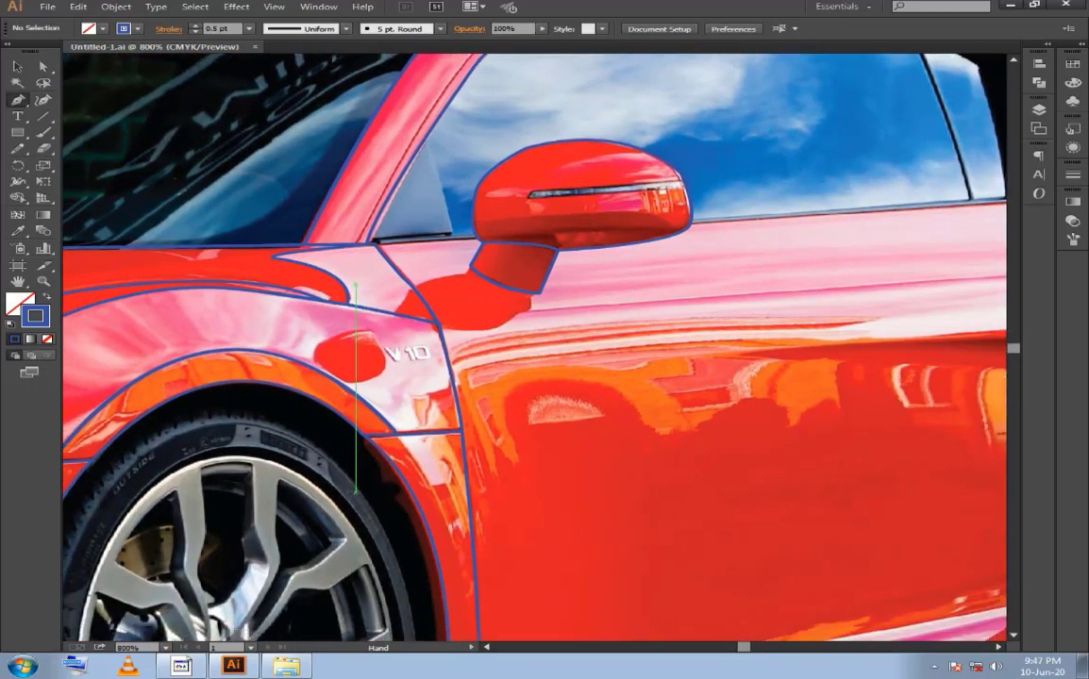
mouse_move(647, 406)
left_mouse_down()
mouse_move(522, 154)
mouse_move(579, 198)
mouse_move(190, 142)
mouse_move(421, 119)
left_mouse_up()
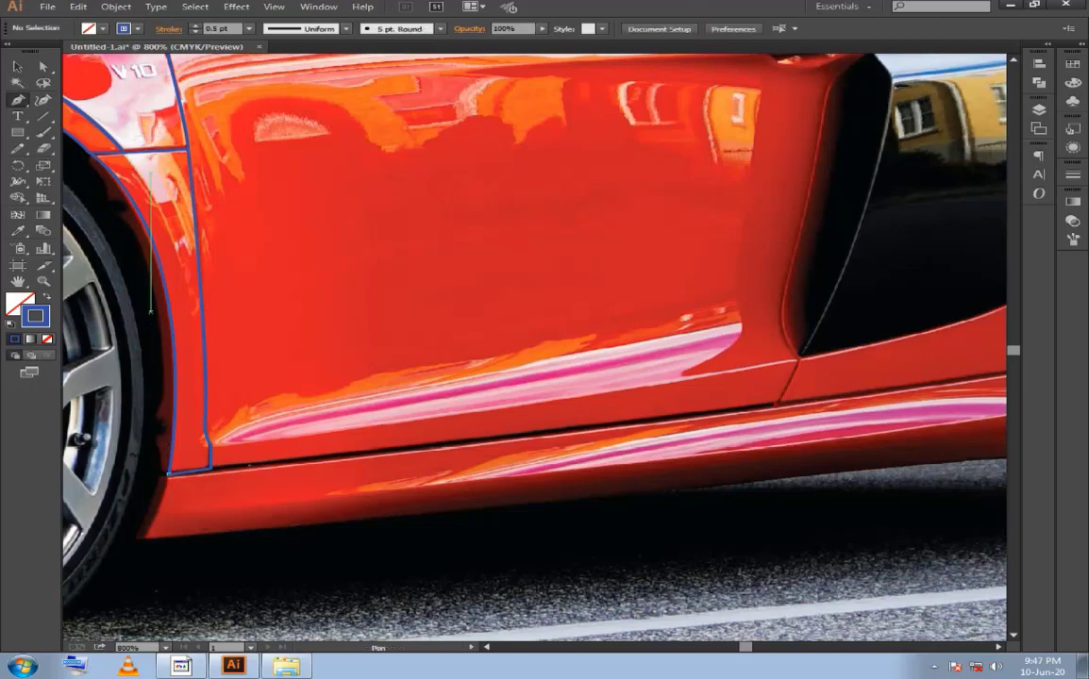
key("ctrl")
left_click_drag(193, 337, 424, 479)
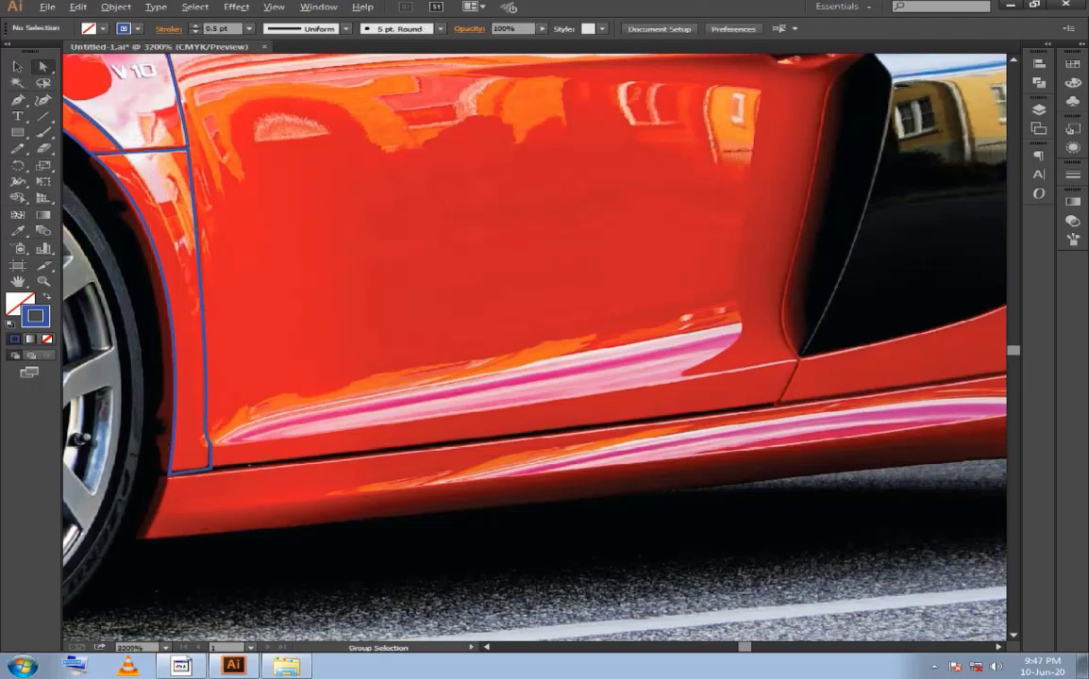
left_click_drag(132, 582, 323, 490)
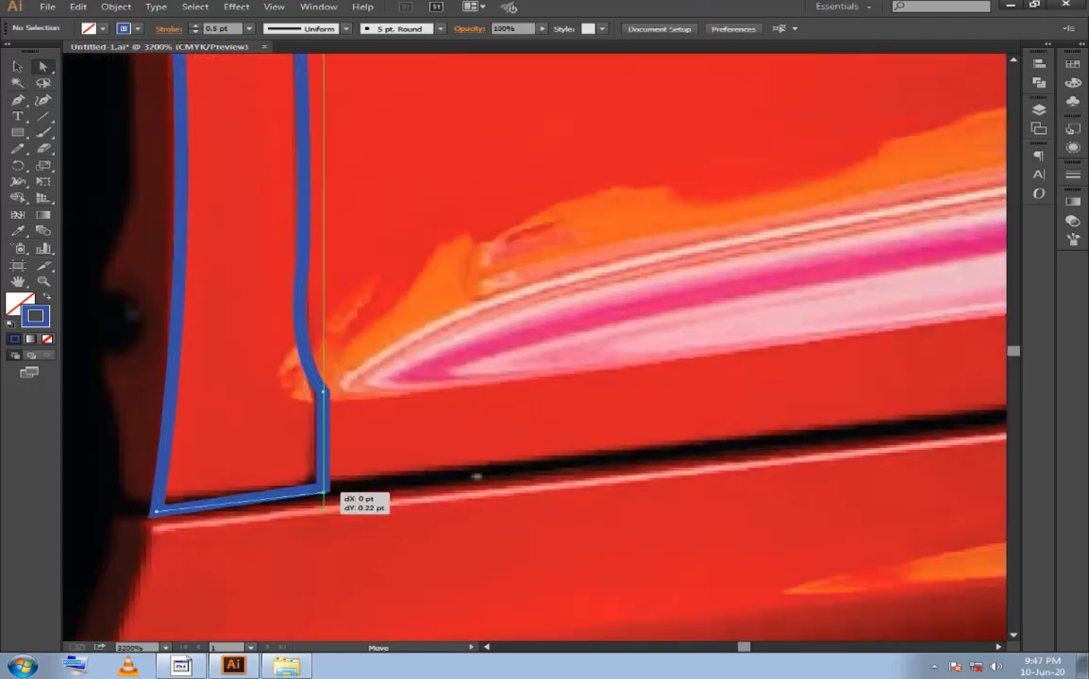
key("ctrl+shift+a")
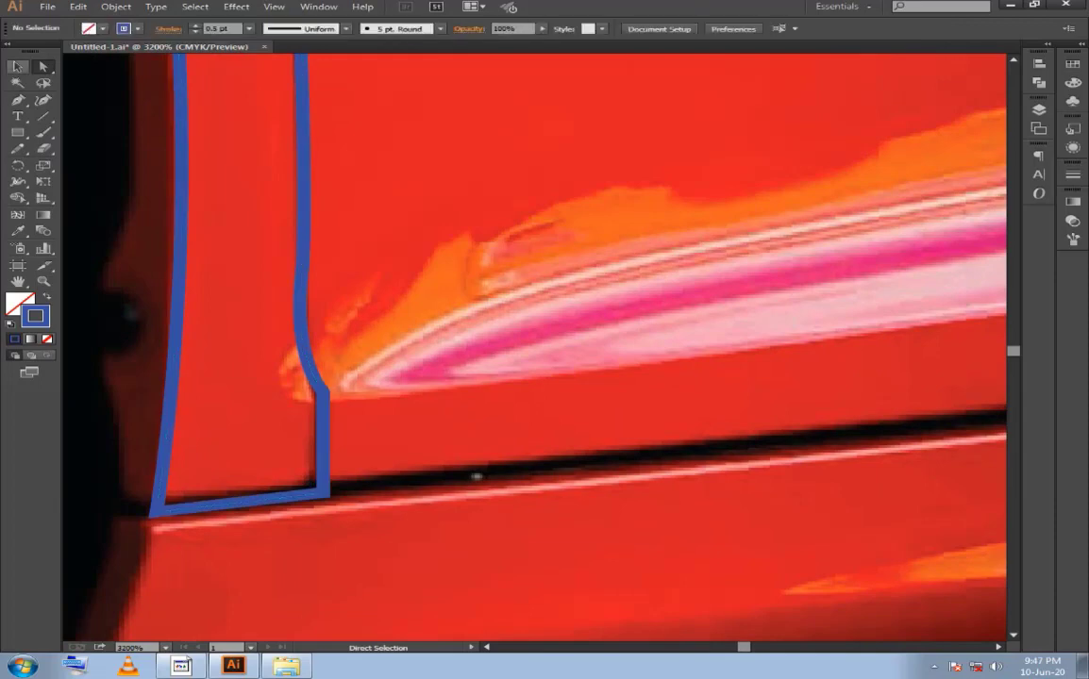
key("shift+c")
key("ctrl+minus")
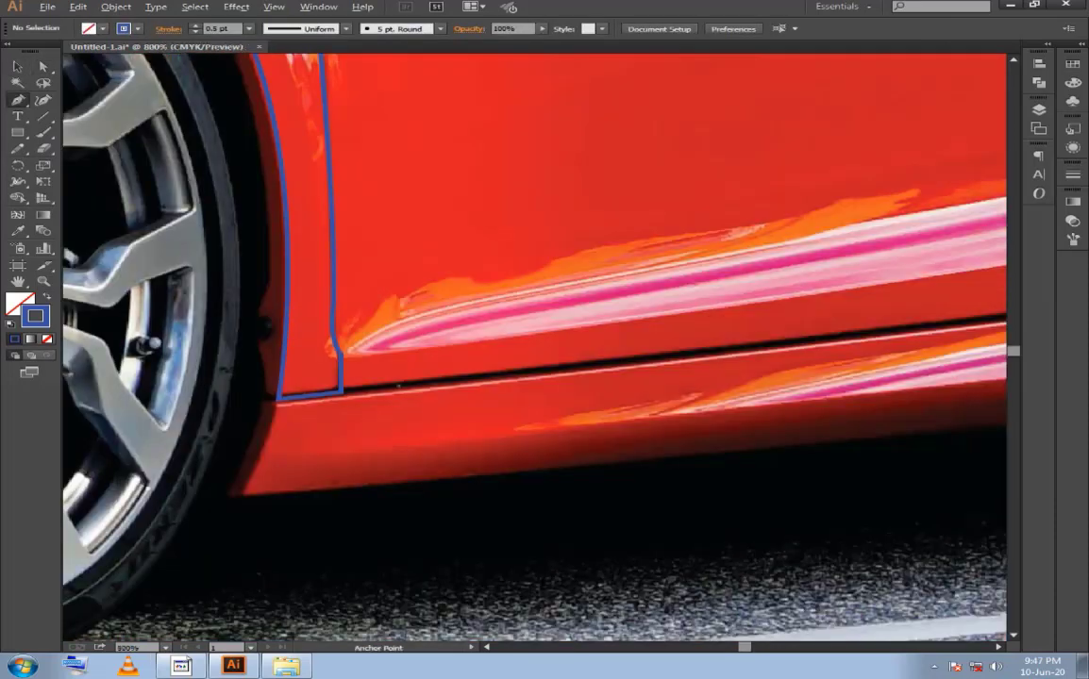
key("ctrl+minus")
scroll(200, 410, "right", 3)
Continue the sill outline from the rear wheel, curving down the skirt's rear edge.
left_click(200, 410)
left_click_drag(658, 360, 661, 360)
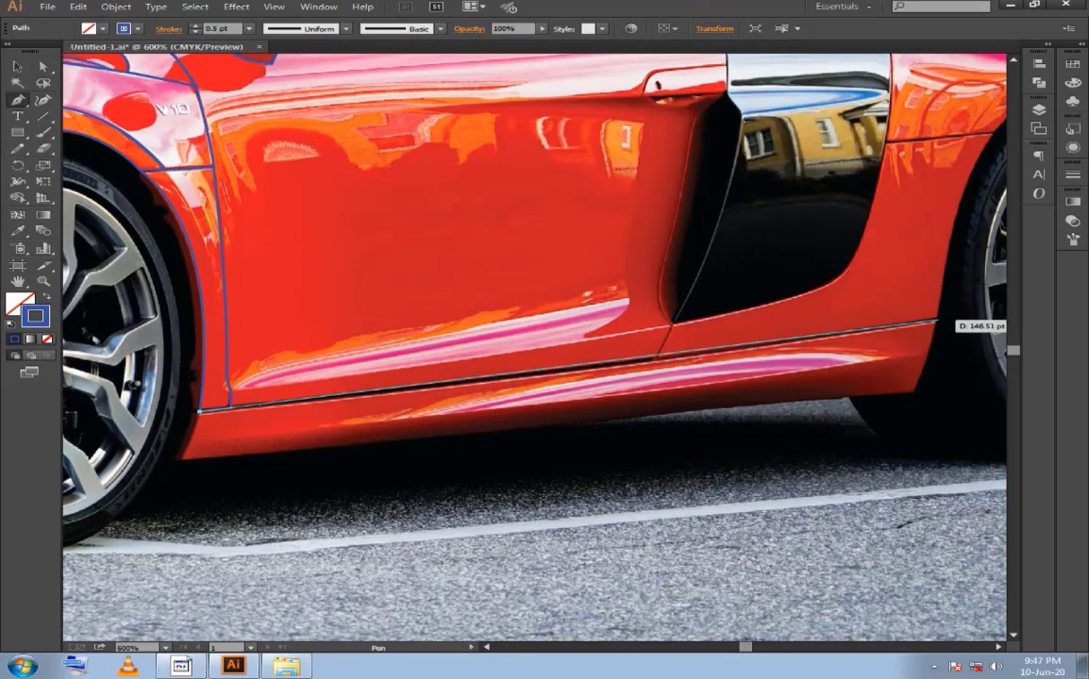
mouse_move(962, 322)
left_mouse_down()
mouse_move(1006, 291)
mouse_move(982, 283)
left_mouse_up()
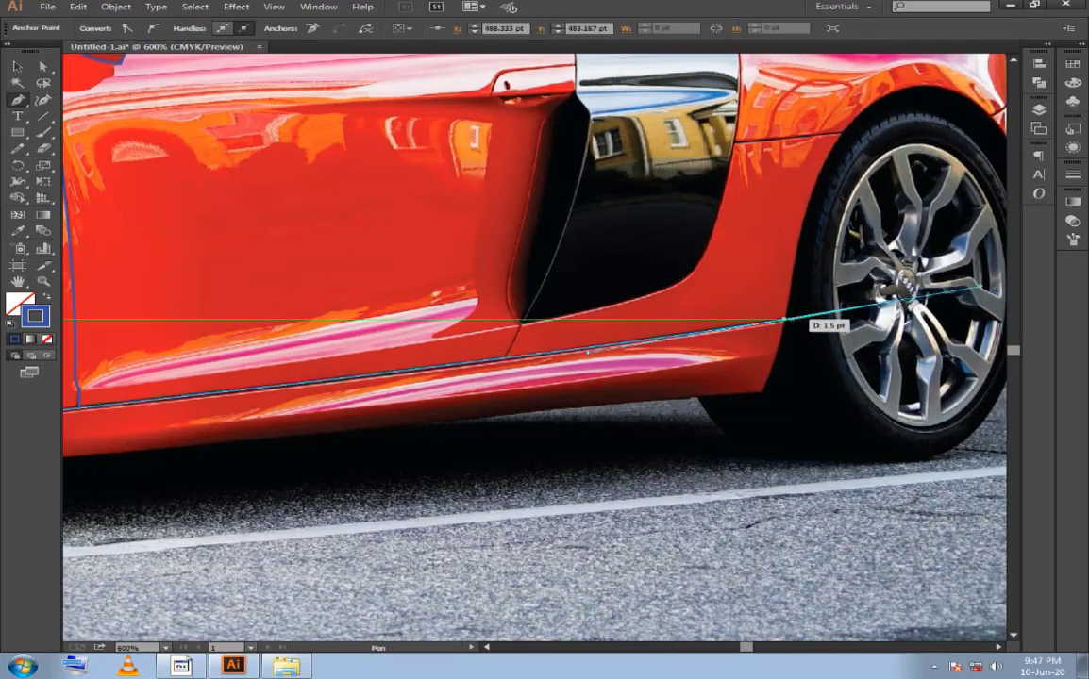
left_click(783, 321)
scroll(788, 345, "up", 1)
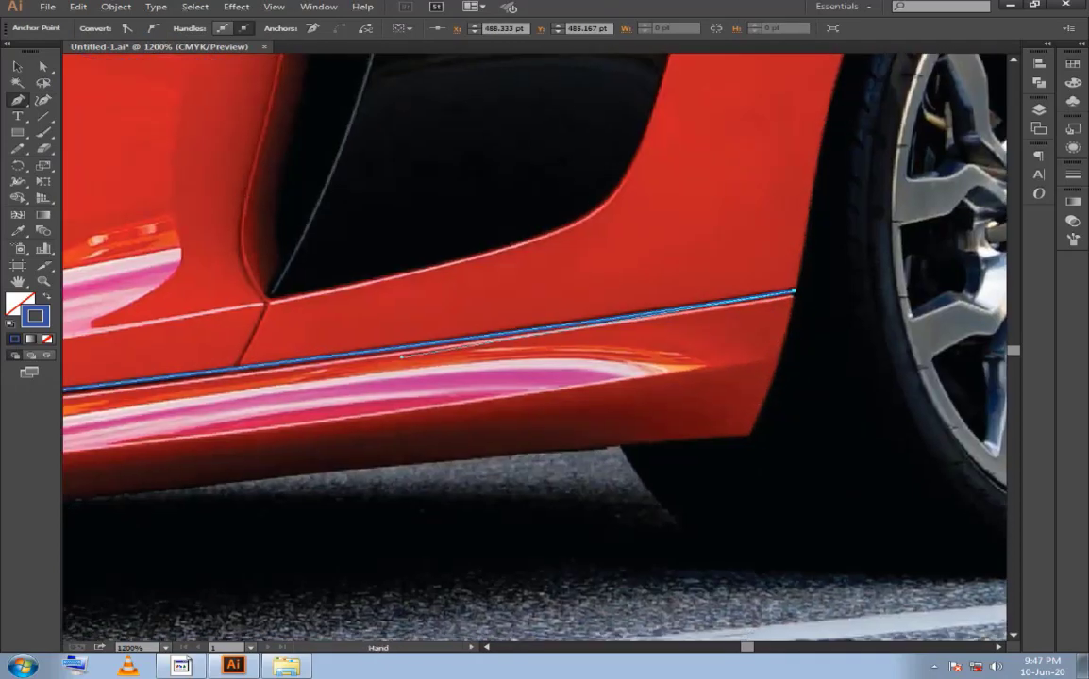
scroll(779, 302, "up", 1)
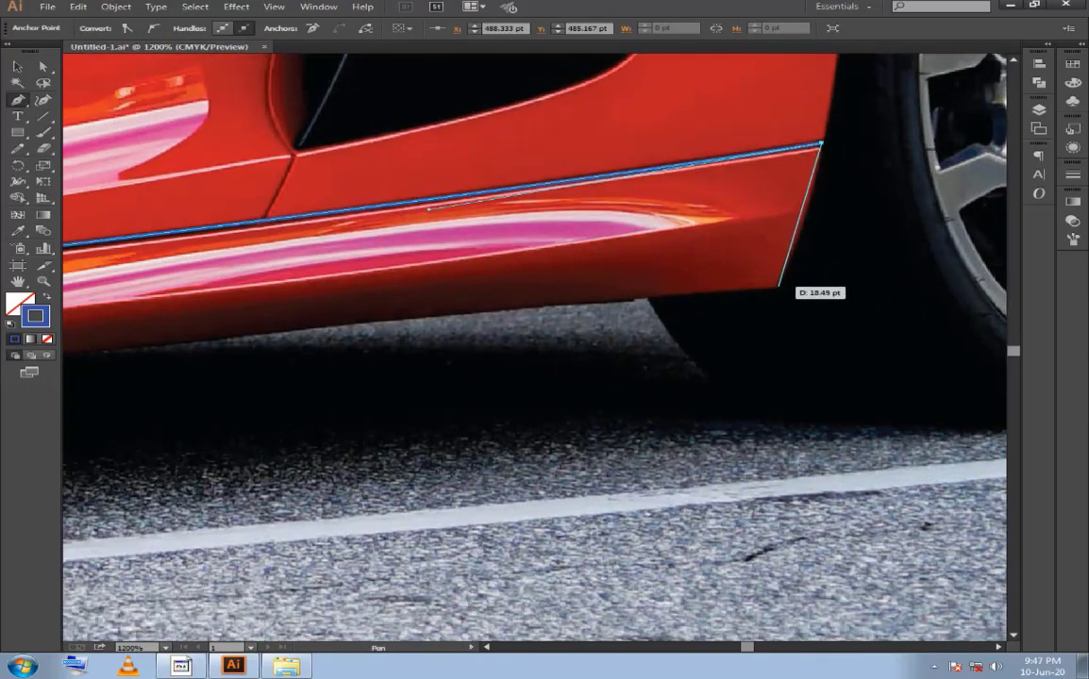
mouse_move(776, 286)
left_mouse_down()
mouse_move(757, 329)
mouse_move(747, 324)
left_mouse_up()
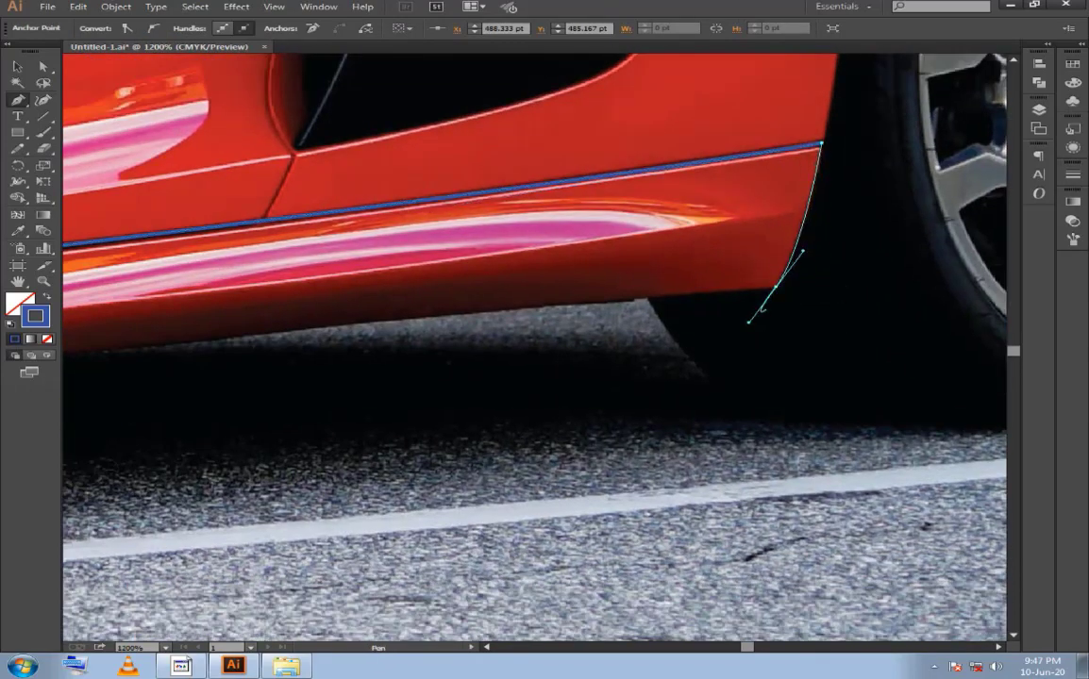
scroll(762, 308, "down", 2)
left_click_drag(689, 374, 883, 332)
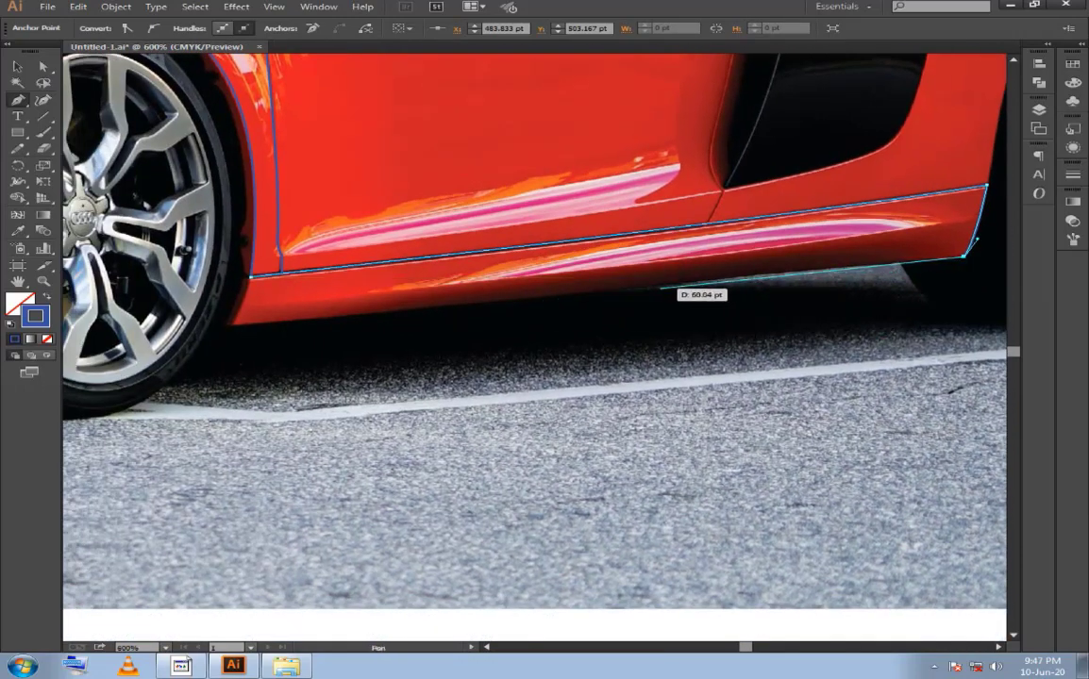
Run the outline along the sill's bottom edge to the front wheel arch and close it.
left_click(575, 298)
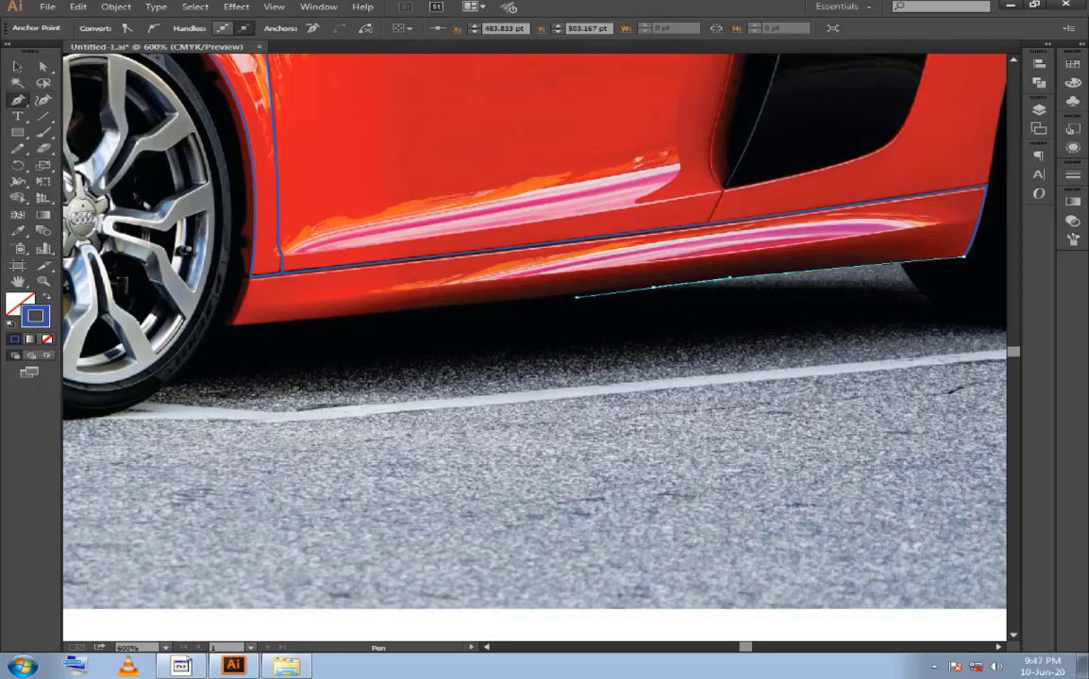
left_click(536, 301)
left_click(251, 324)
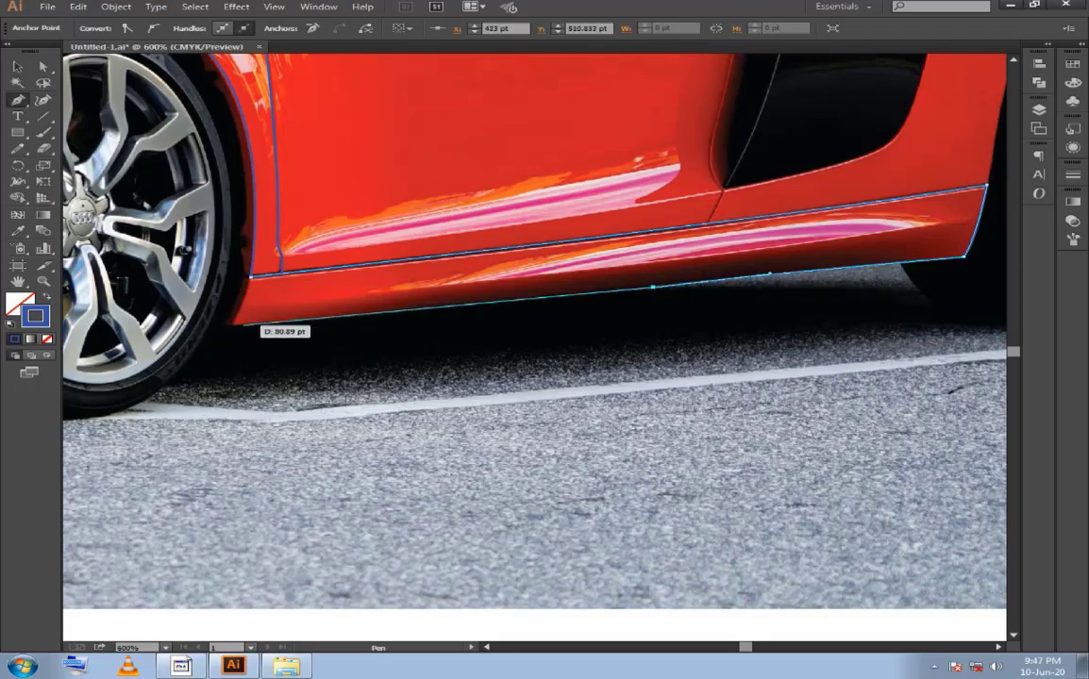
left_click_drag(231, 325, 133, 328)
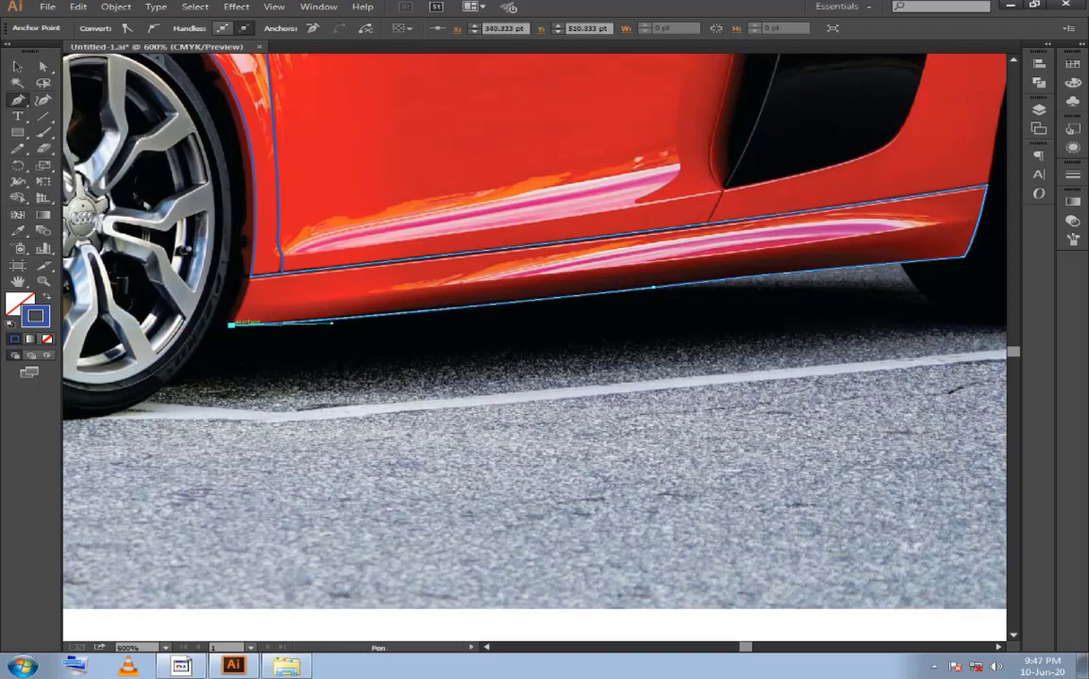
left_click(248, 273)
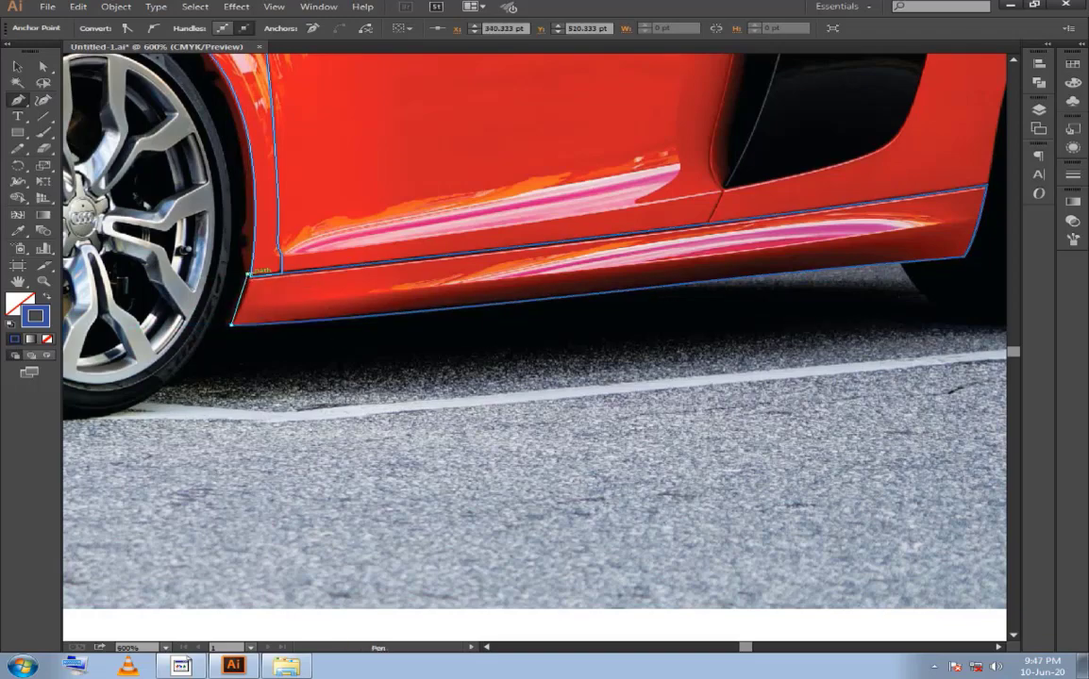
key("ctrl")
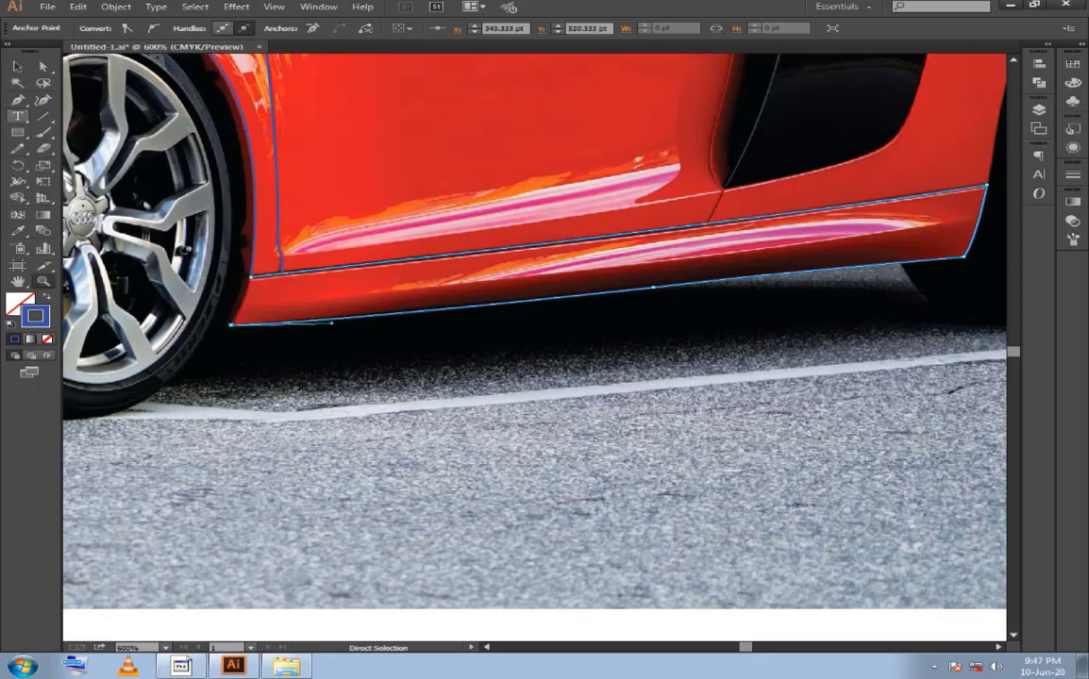
left_click(18, 99)
left_click(231, 325)
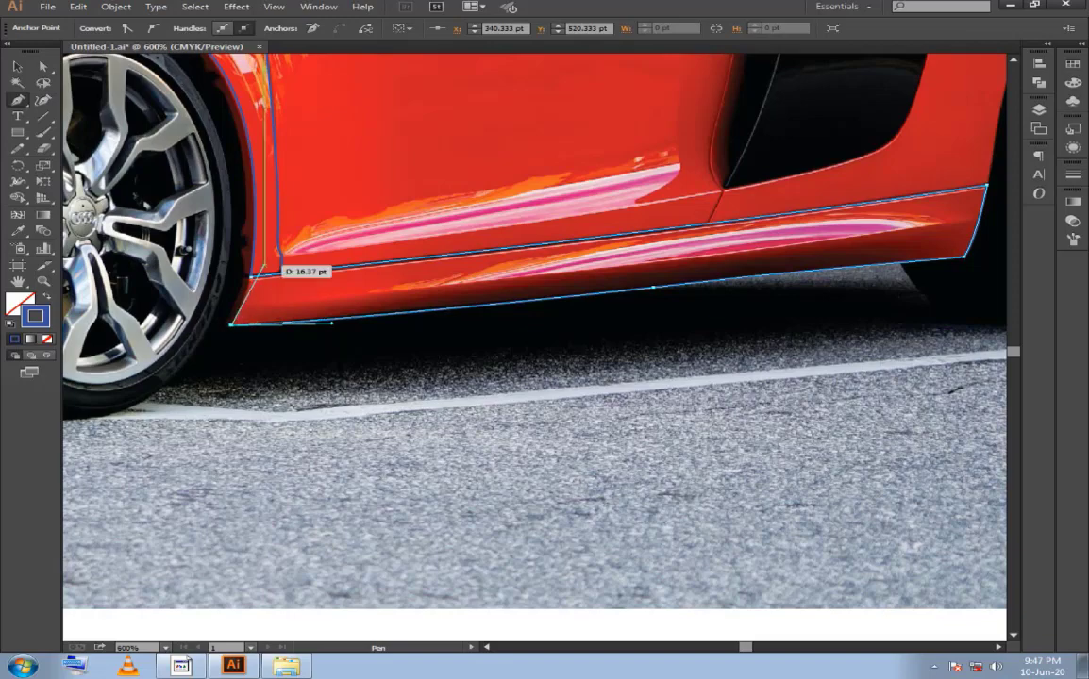
left_click(251, 276)
left_click(255, 265, "ctrl")
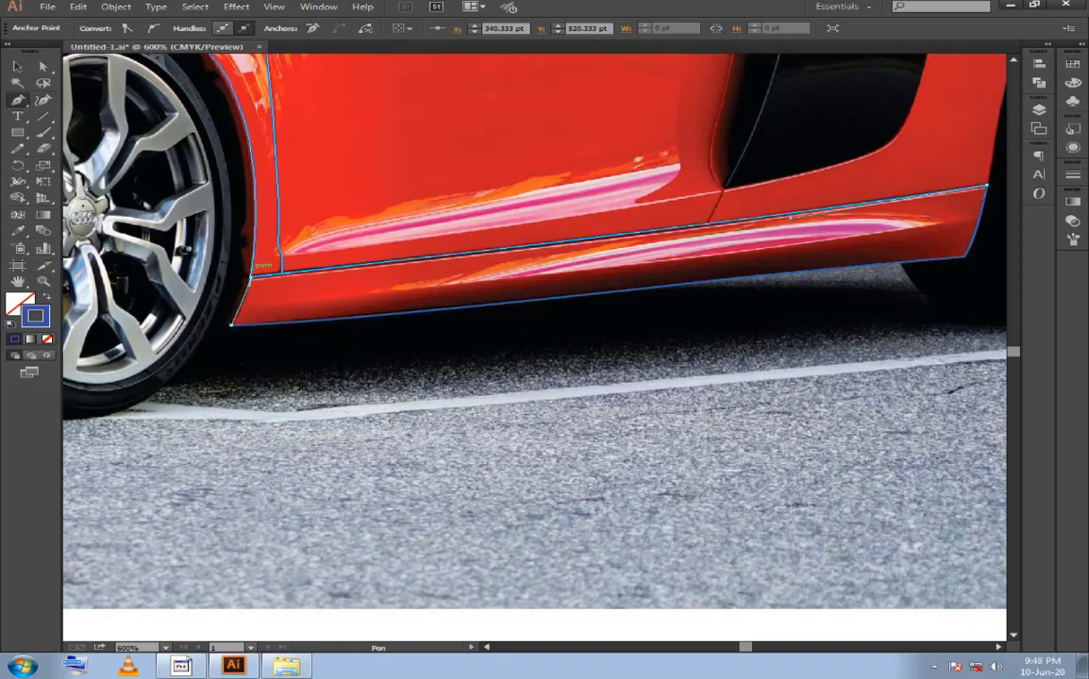
left_click_drag(269, 250, 93, 316)
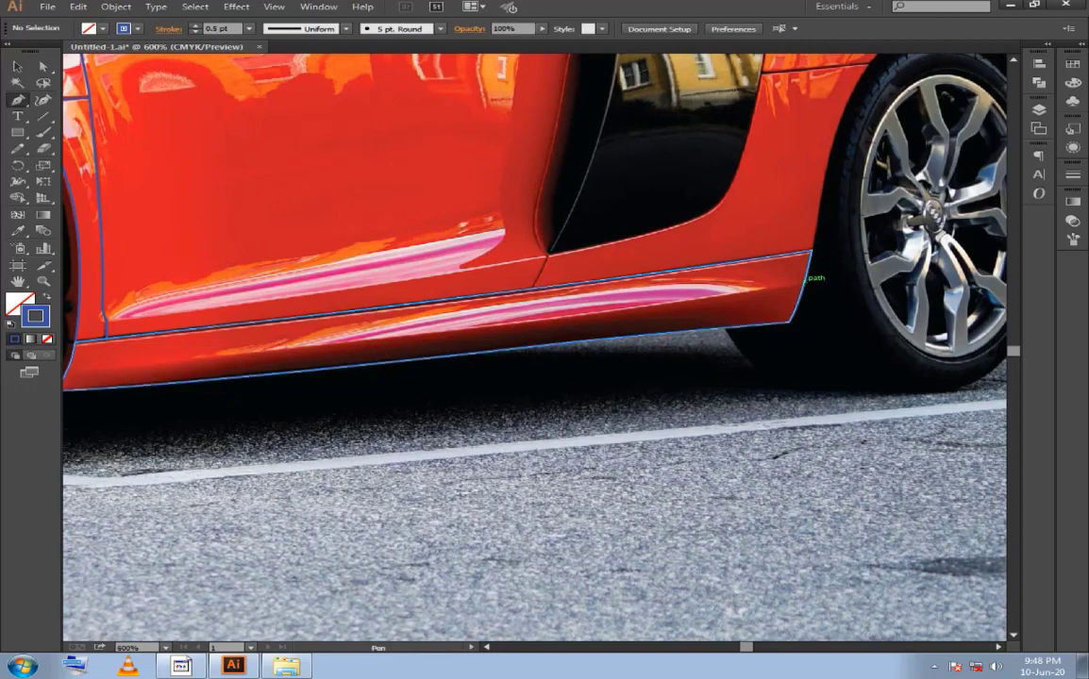
Draw a curved segment around the side skirt's rear corner beside the rear wheel.
left_click(803, 279)
left_click(789, 322)
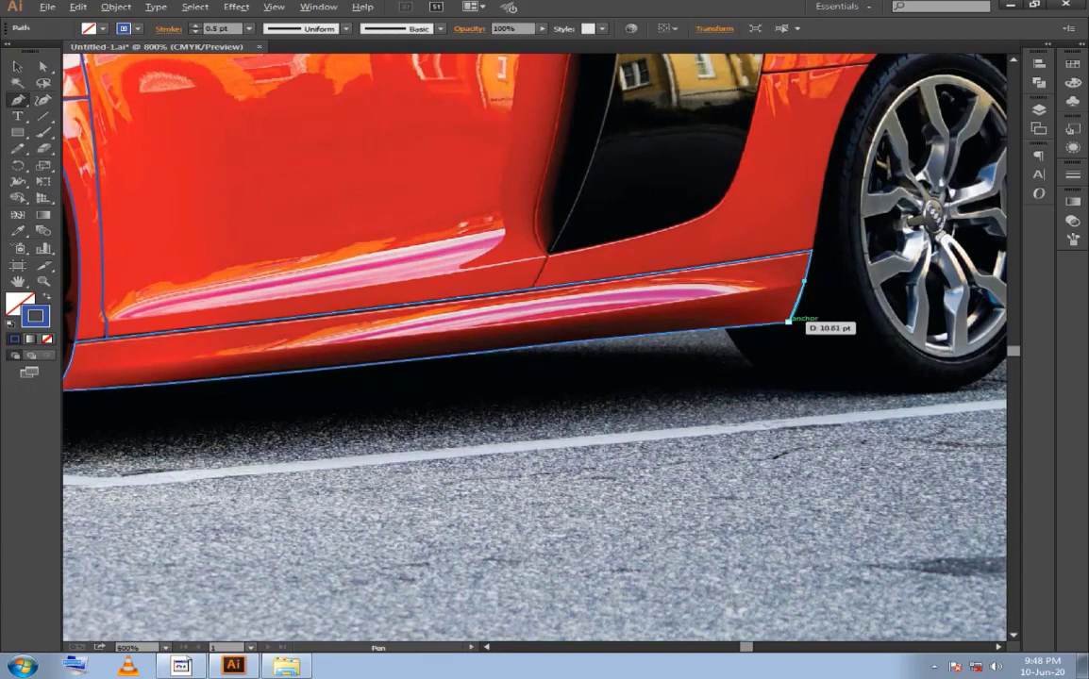
scroll(789, 322, "up", 2)
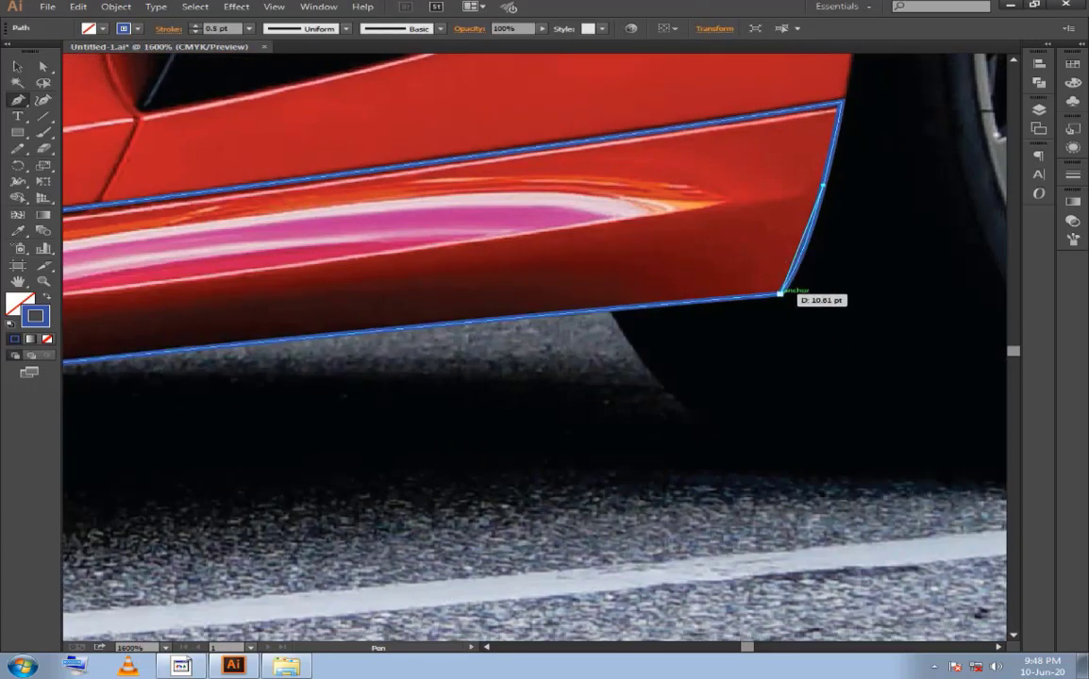
left_click_drag(780, 294, 764, 317)
scroll(765, 317, "down", 1)
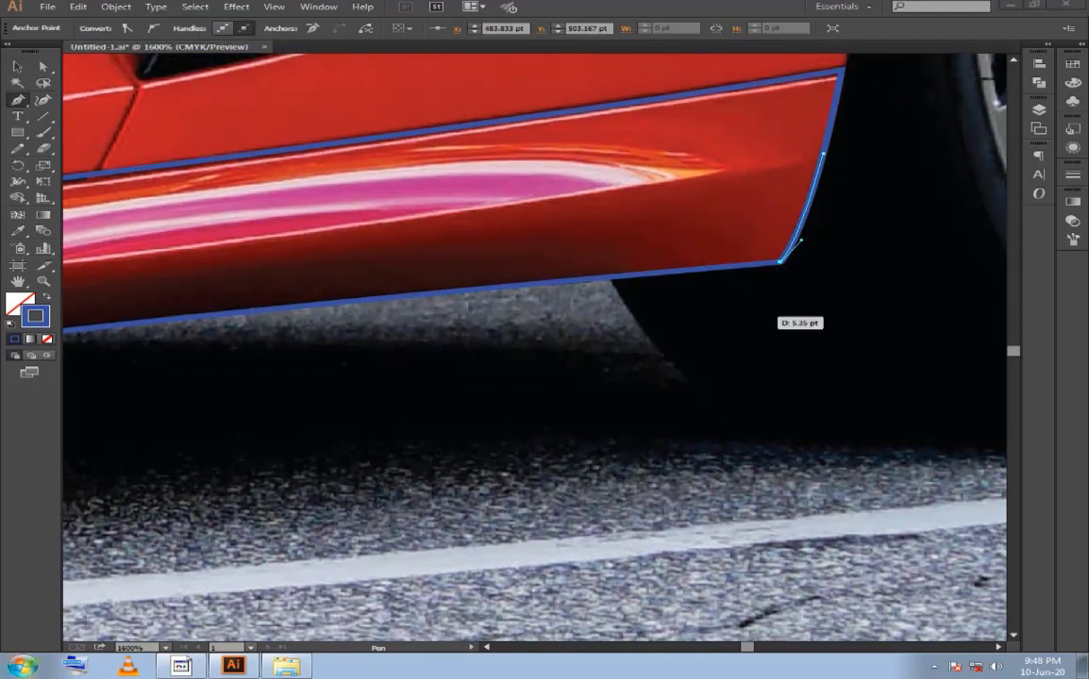
key("super")
left_click_drag(764, 317, 801, 349)
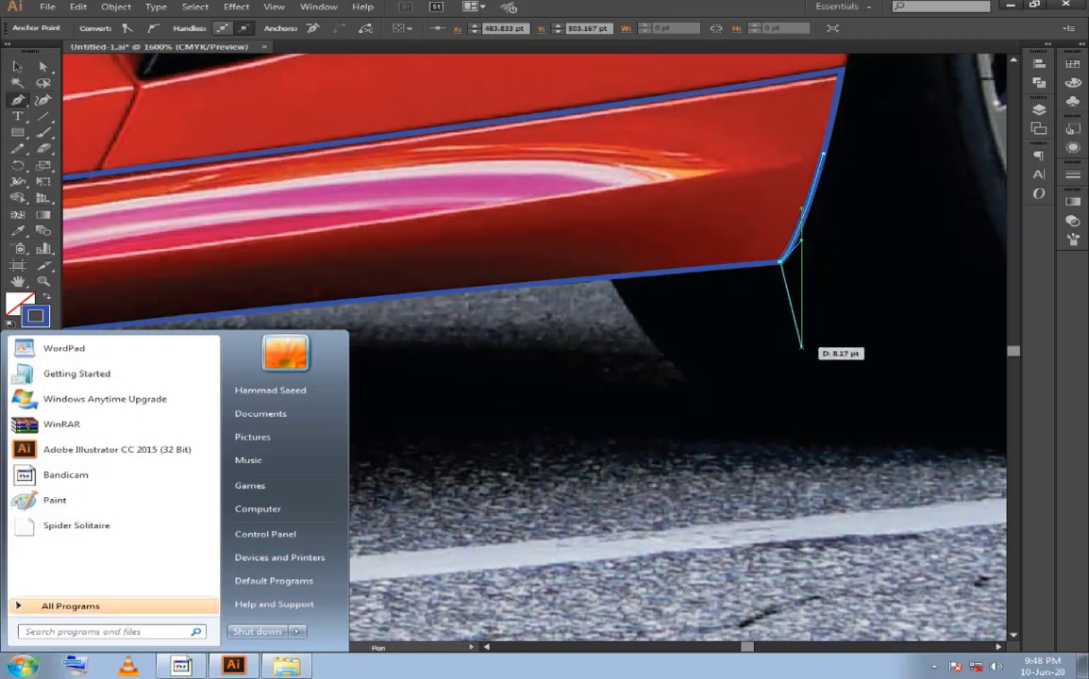
key("super")
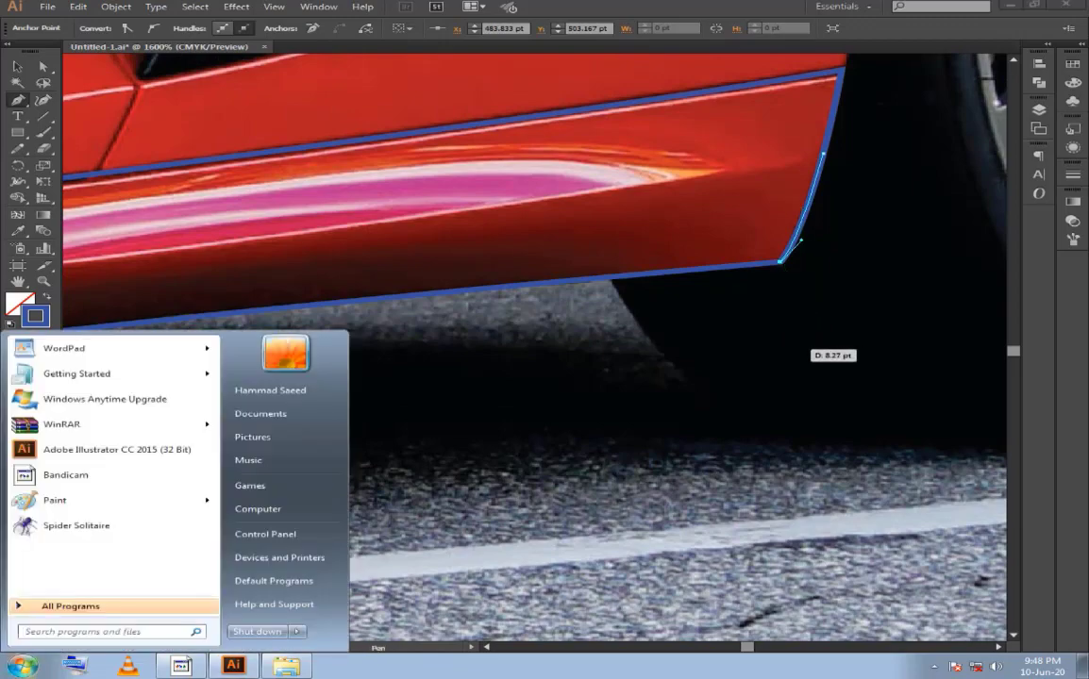
key("super")
key("ctrl+minus")
key("ctrl+minus")
key("ctrl+minus")
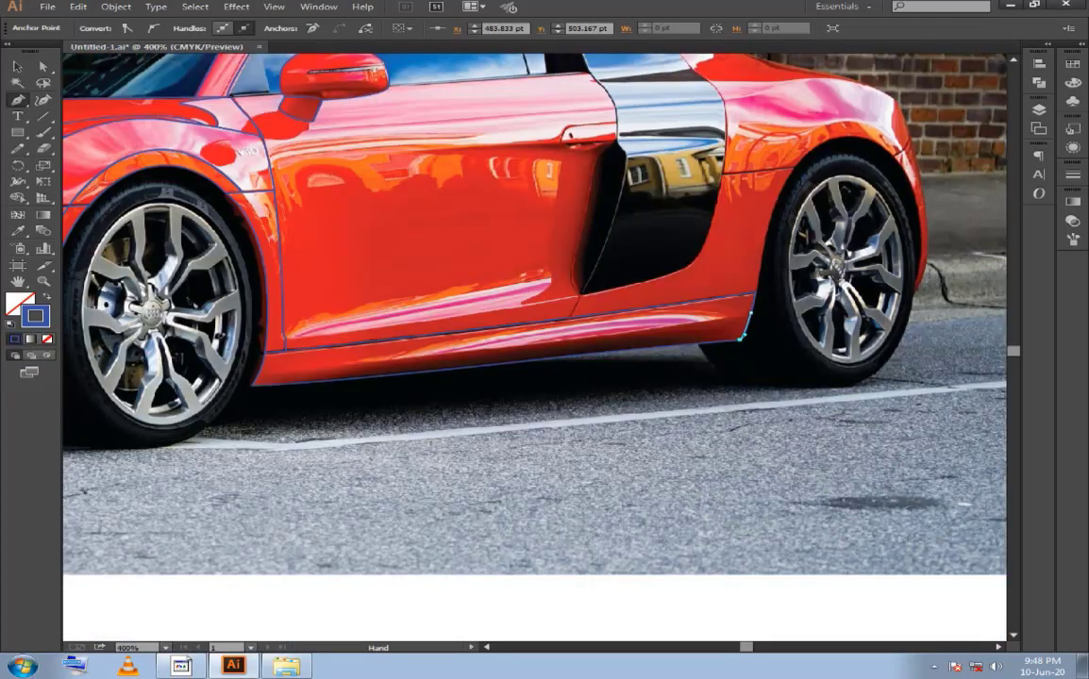
Reshape the sill outline's front end to follow the front wheel-arch curve, then deselect.
left_click_drag(544, 390, 499, 395)
left_click_drag(551, 400, 550, 398)
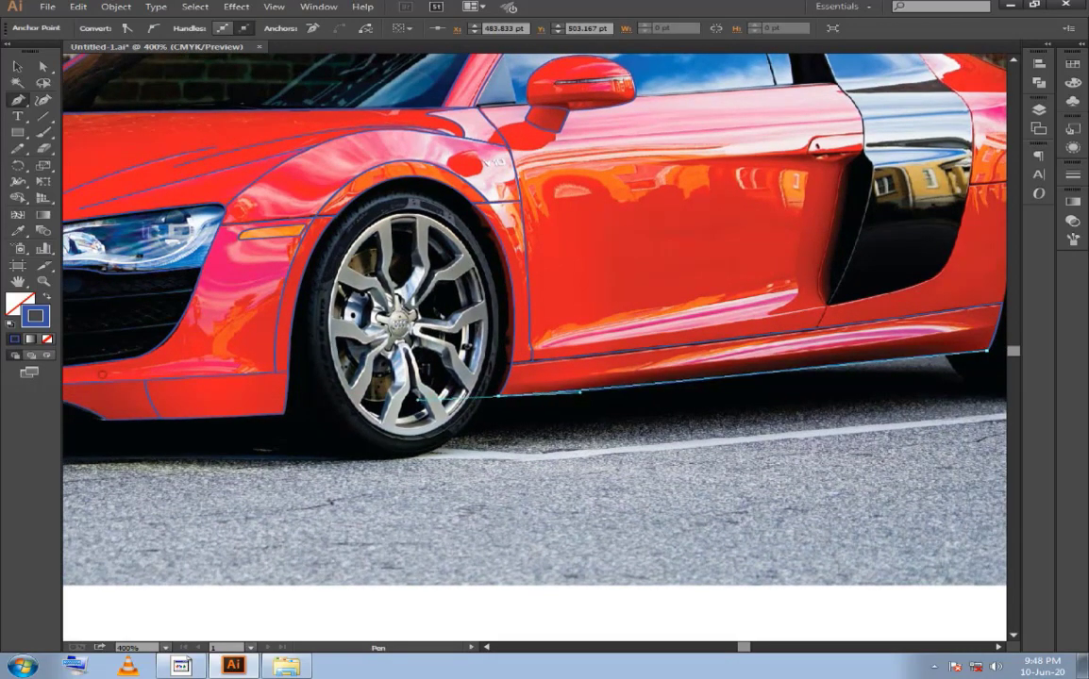
left_click(498, 394)
scroll(517, 379, "up", 3)
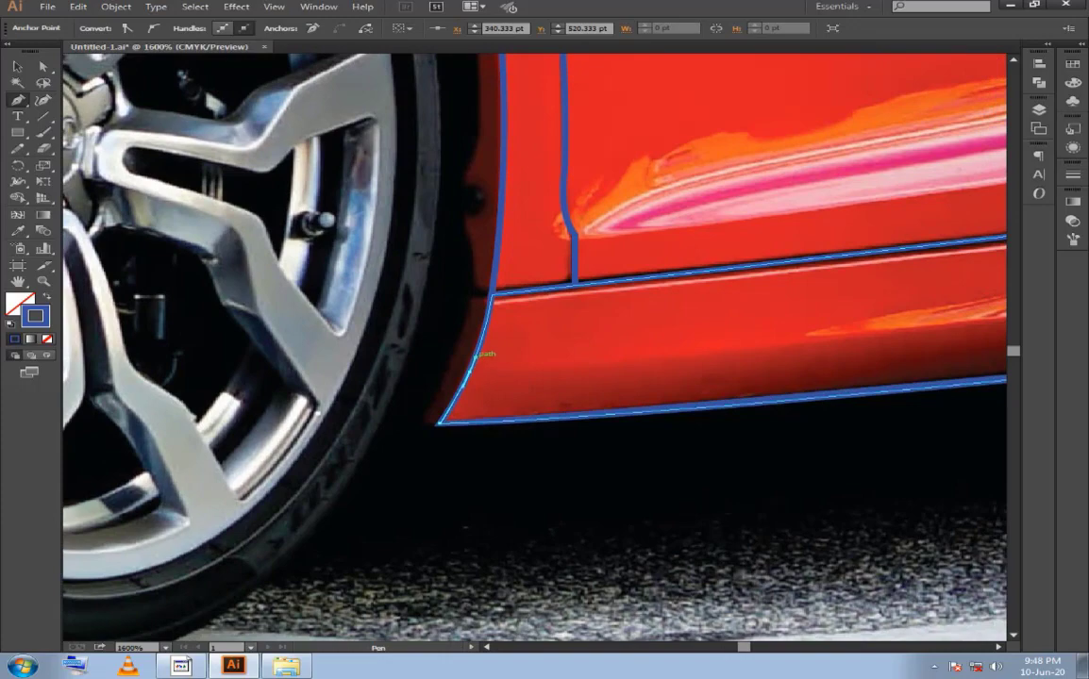
left_click(467, 367)
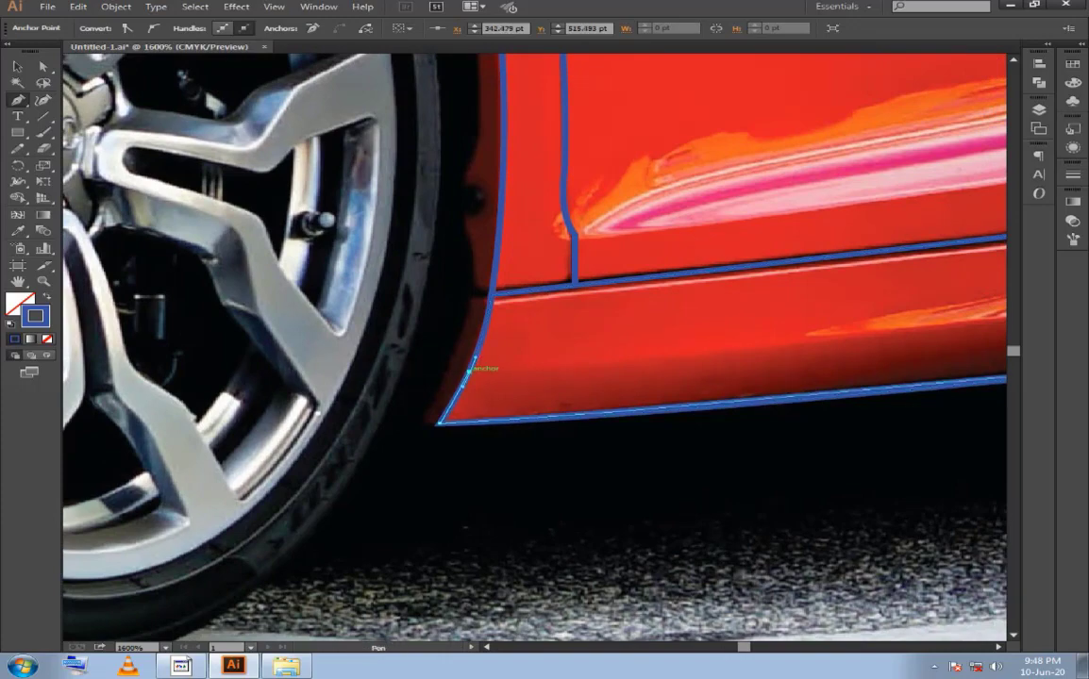
left_click_drag(467, 370, 540, 390)
scroll(540, 390, "down", 5)
scroll(540, 390, "right", 5)
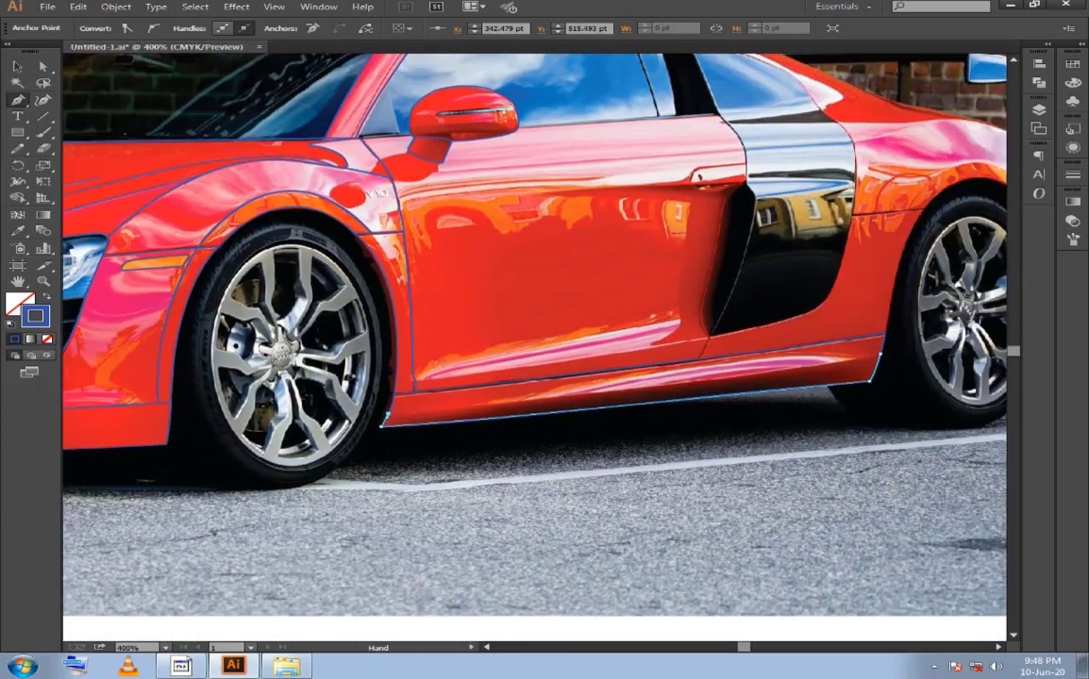
scroll(539, 390, "right", 5)
scroll(540, 389, "left", 3)
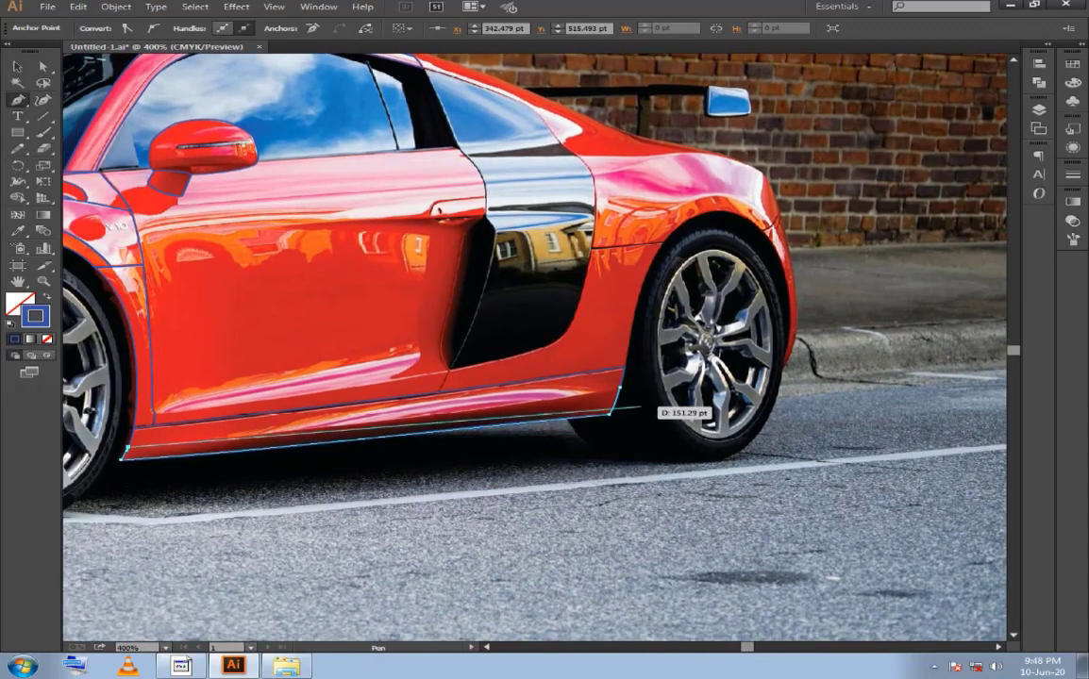
mouse_move(540, 389)
left_mouse_down()
mouse_move(615, 387)
mouse_move(437, 419)
left_mouse_up()
key("ctrl+shift+a")
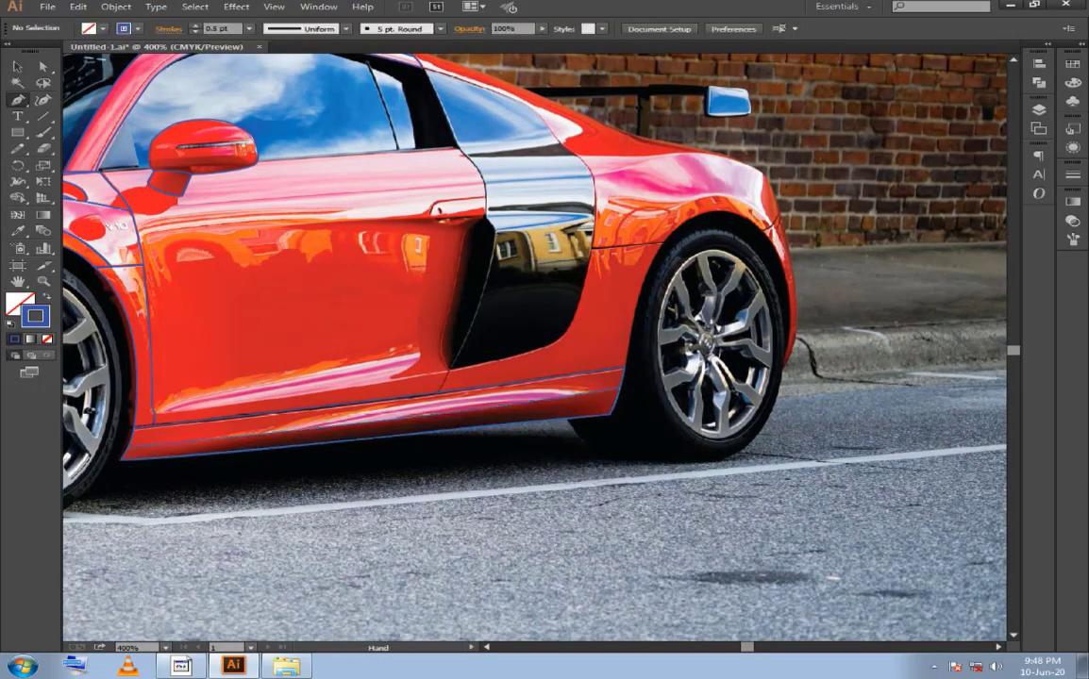
scroll(482, 340, "right", 3)
scroll(486, 340, "left", 1)
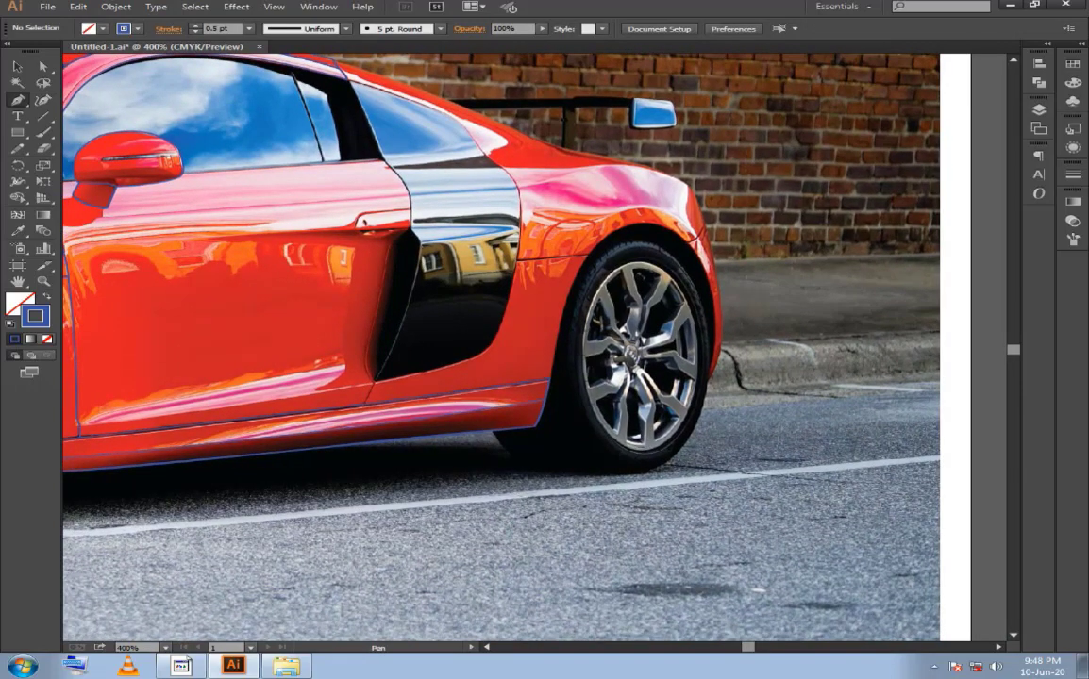
Trace the seam from the door edge down to the sill and along to the sill's rear corner.
key("ctrl+equal")
scroll(482, 339, "left", 2)
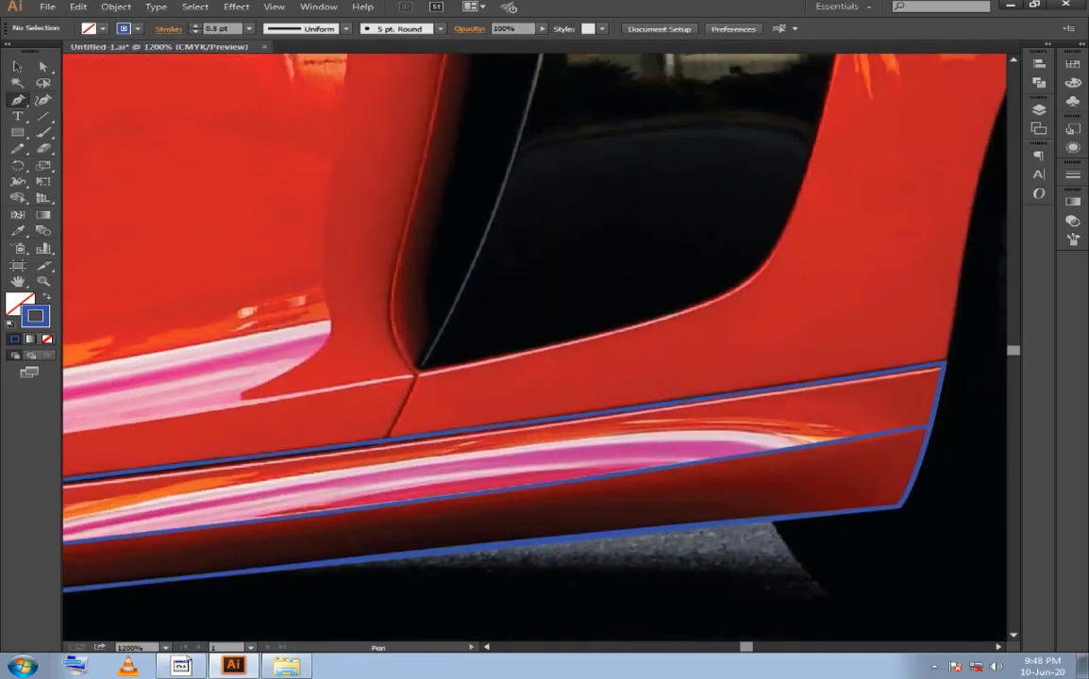
left_click(416, 373)
left_click(385, 439)
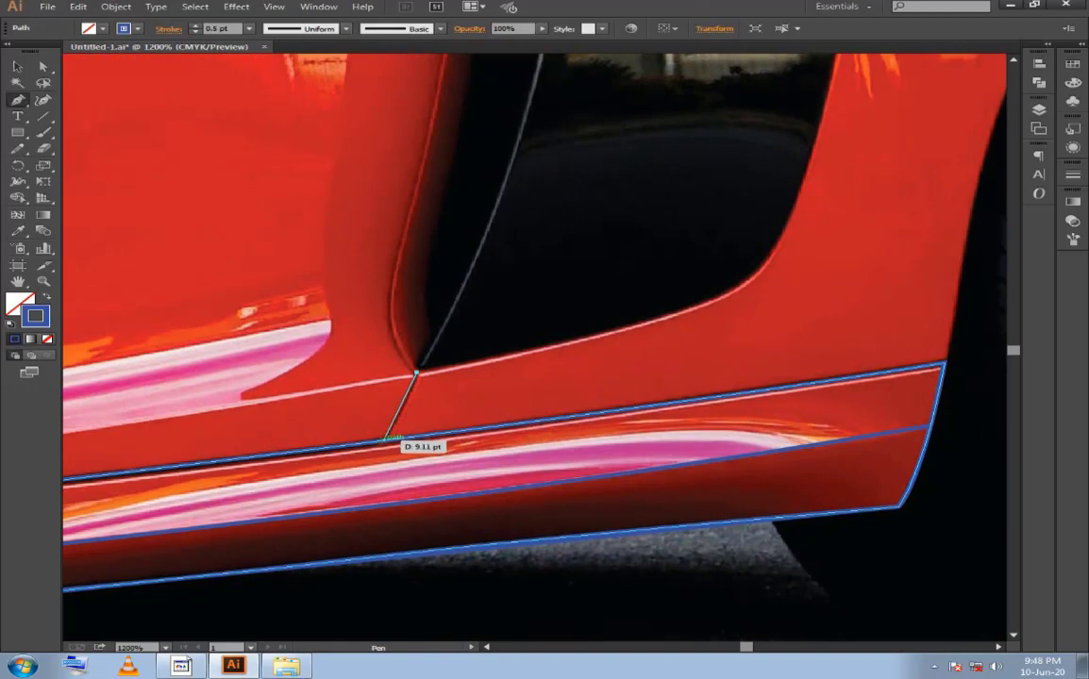
left_click(381, 441)
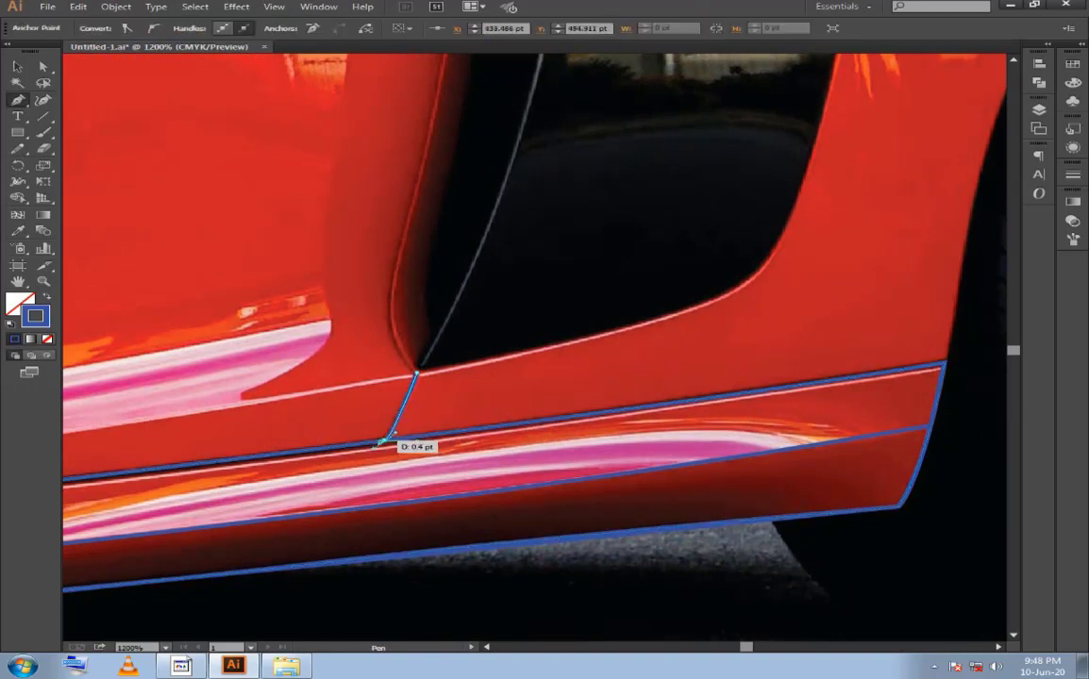
scroll(385, 439, "right", 5)
left_click(715, 378)
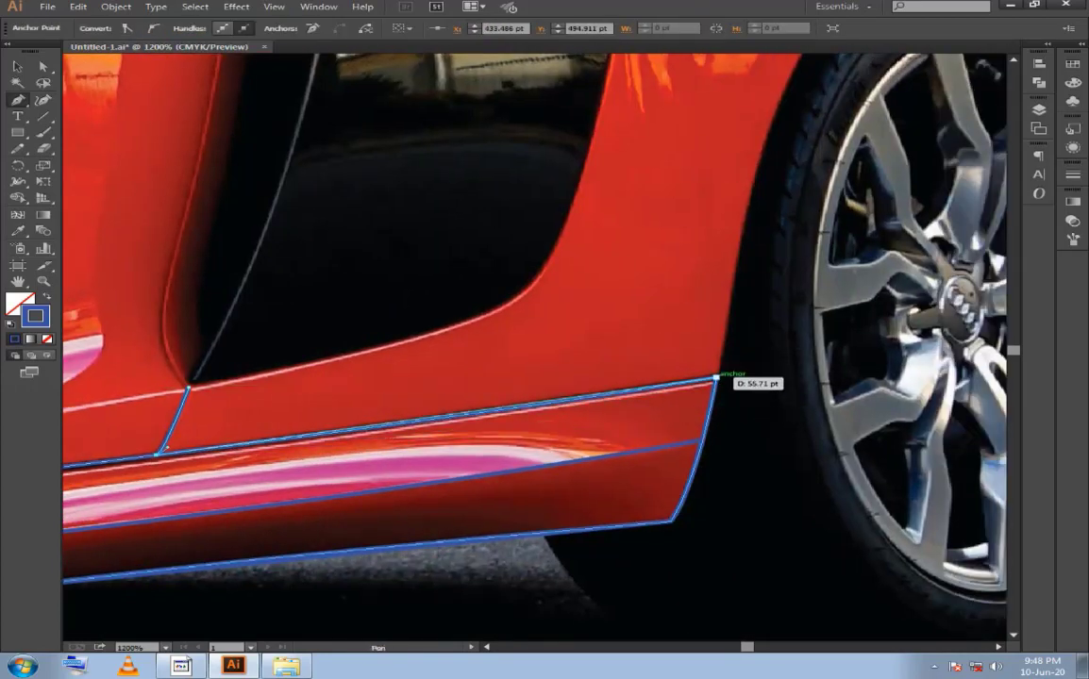
left_click_drag(737, 375, 788, 360)
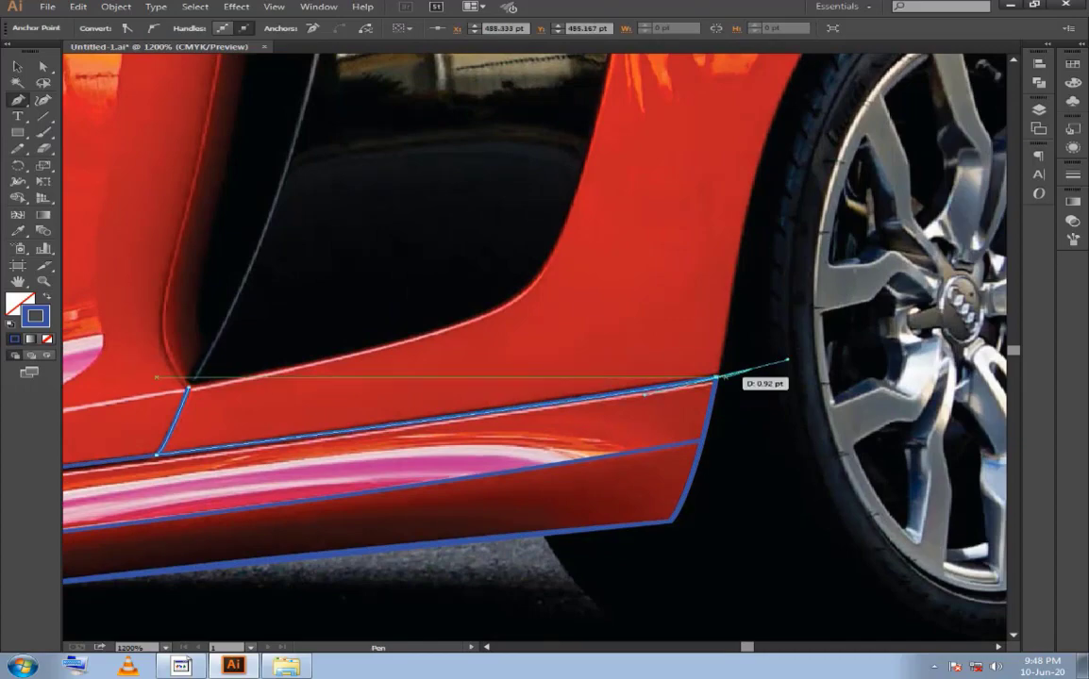
Curve the path up the rear wheel arch, across the panel top, to the intake's lower corner.
key("ctrl+minus")
scroll(705, 434, "down", 2)
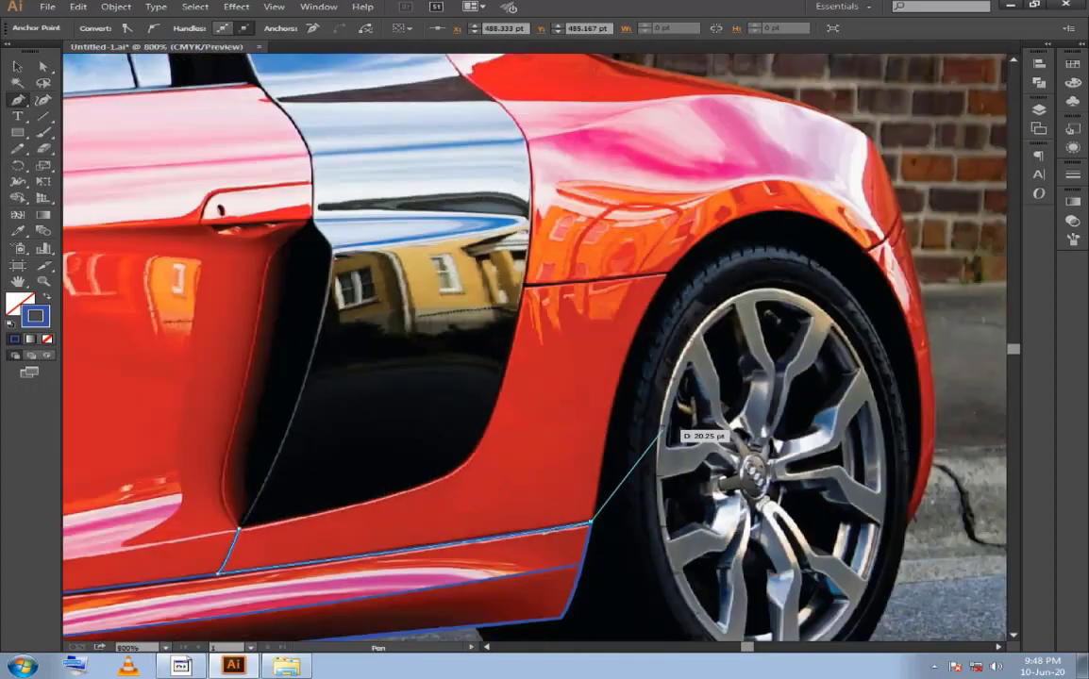
left_click_drag(666, 276, 729, 215)
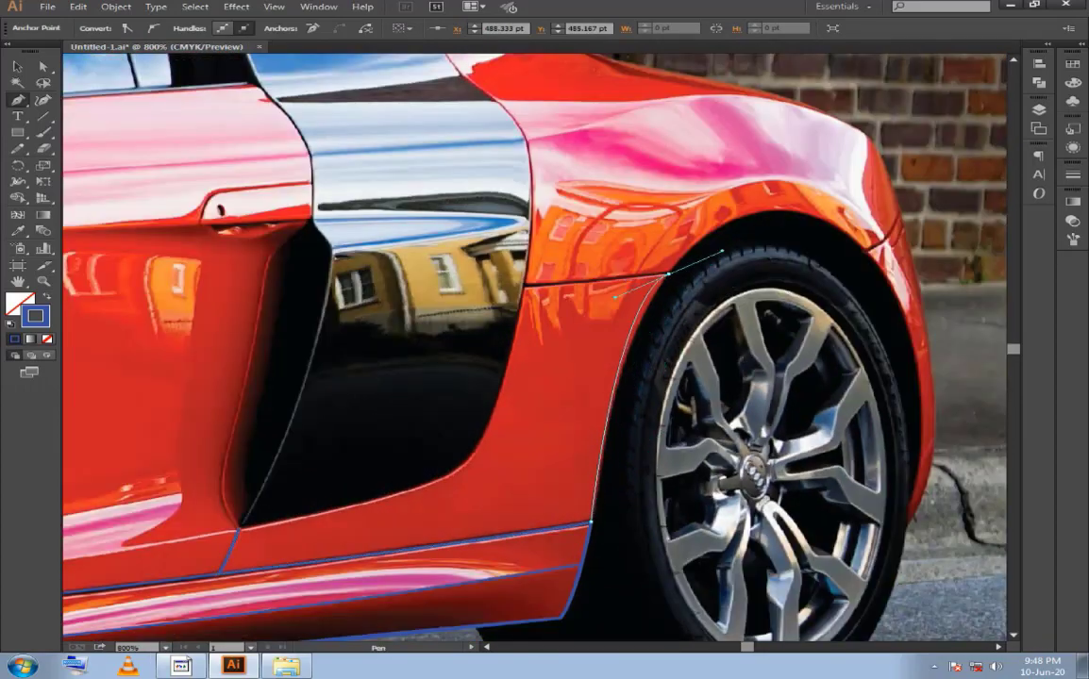
left_click_drag(666, 274, 525, 284)
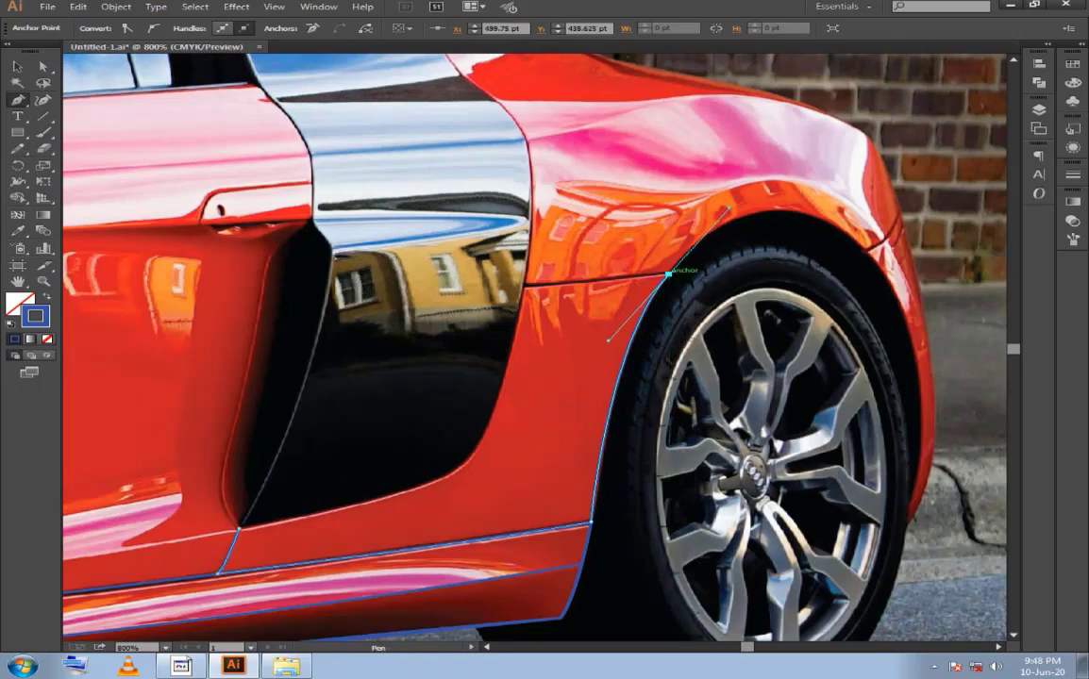
key("ctrl+plus")
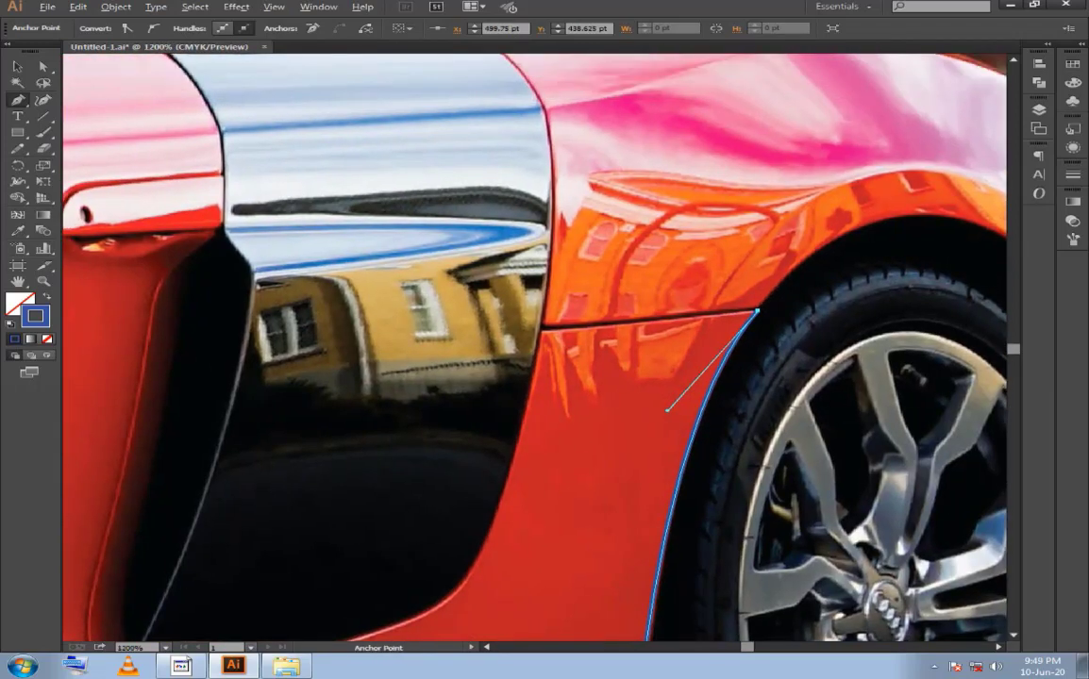
mouse_move(525, 285)
left_mouse_down()
mouse_move(542, 327)
mouse_move(526, 328)
mouse_move(423, 472)
mouse_move(421, 528)
mouse_move(269, 566)
left_mouse_up()
left_click(539, 327)
key("ctrl+minus")
key("ctrl+minus")
mouse_move(591, 384)
left_mouse_down()
mouse_move(526, 519)
mouse_move(539, 525)
mouse_move(505, 535)
left_mouse_up()
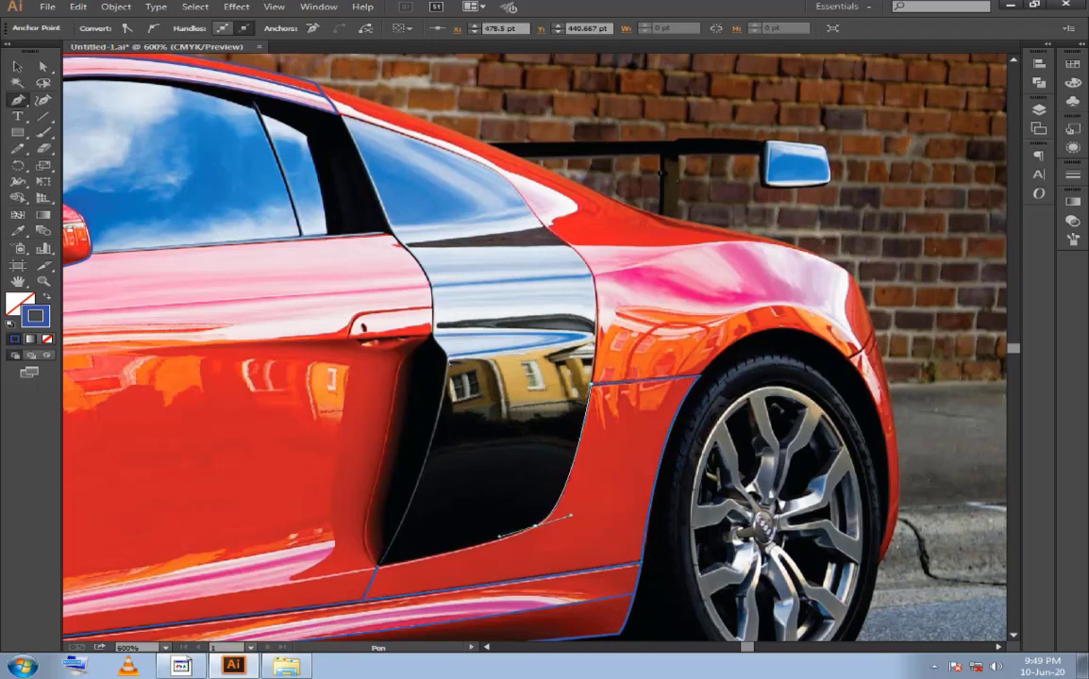
Finish the panel outline along the intake's rear and lower edges, then deselect it.
left_click(534, 526)
left_click(591, 385)
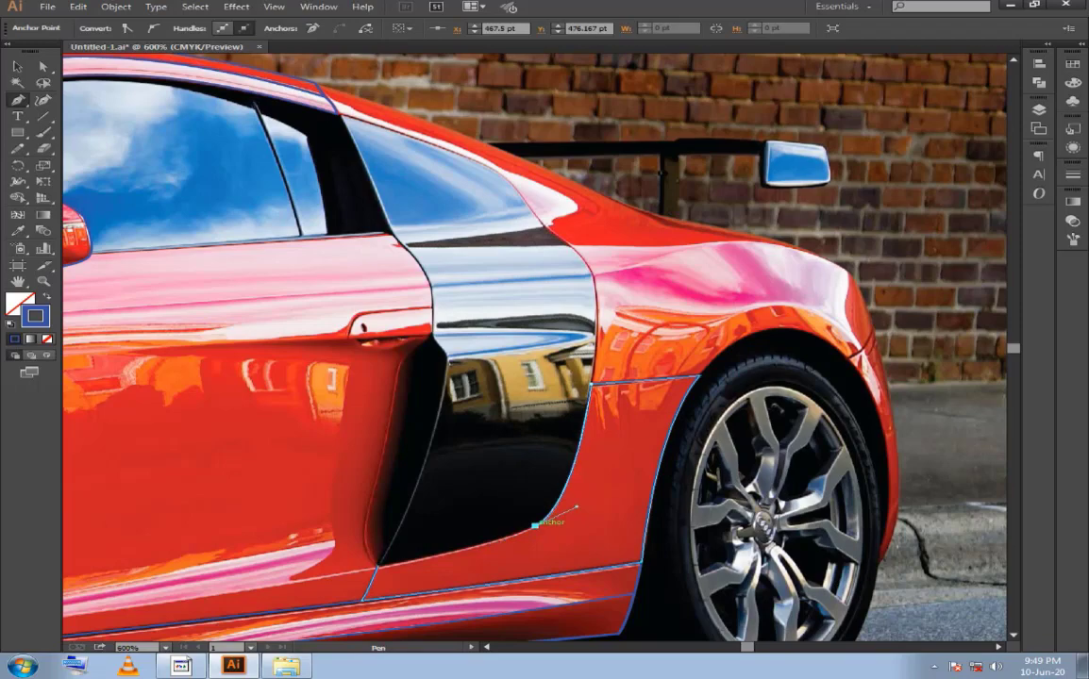
left_click(377, 566)
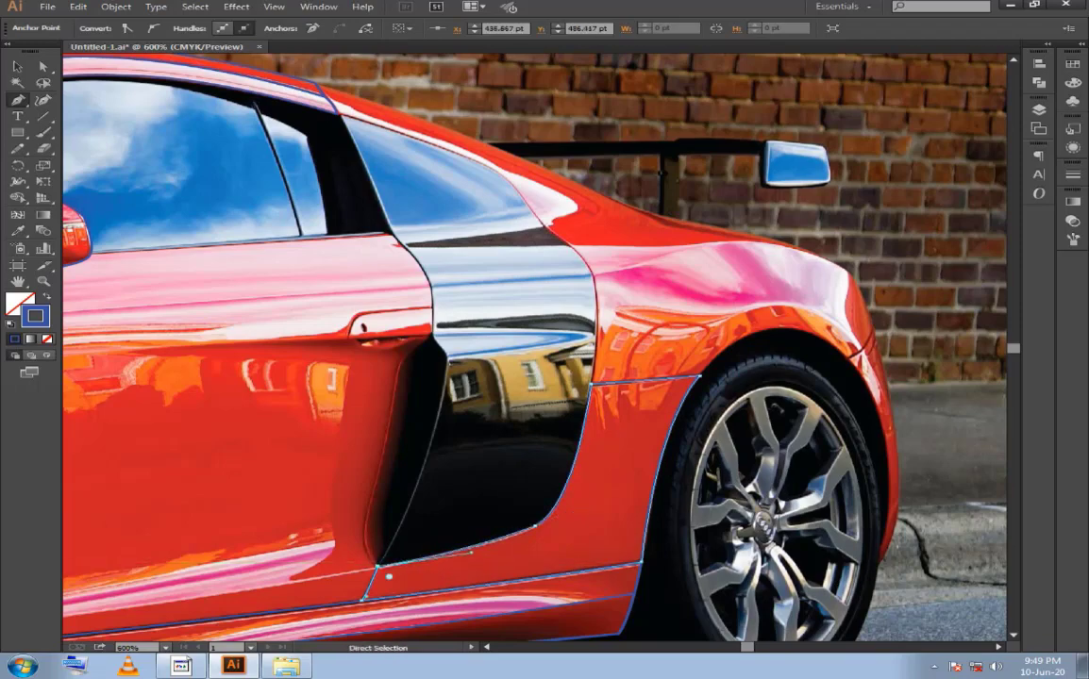
left_click(351, 520, "ctrl")
Start a new path at the roof outline's endpoint, curving from the door's rear corner downward.
left_click_drag(351, 520, 340, 505)
key("ctrl+equal")
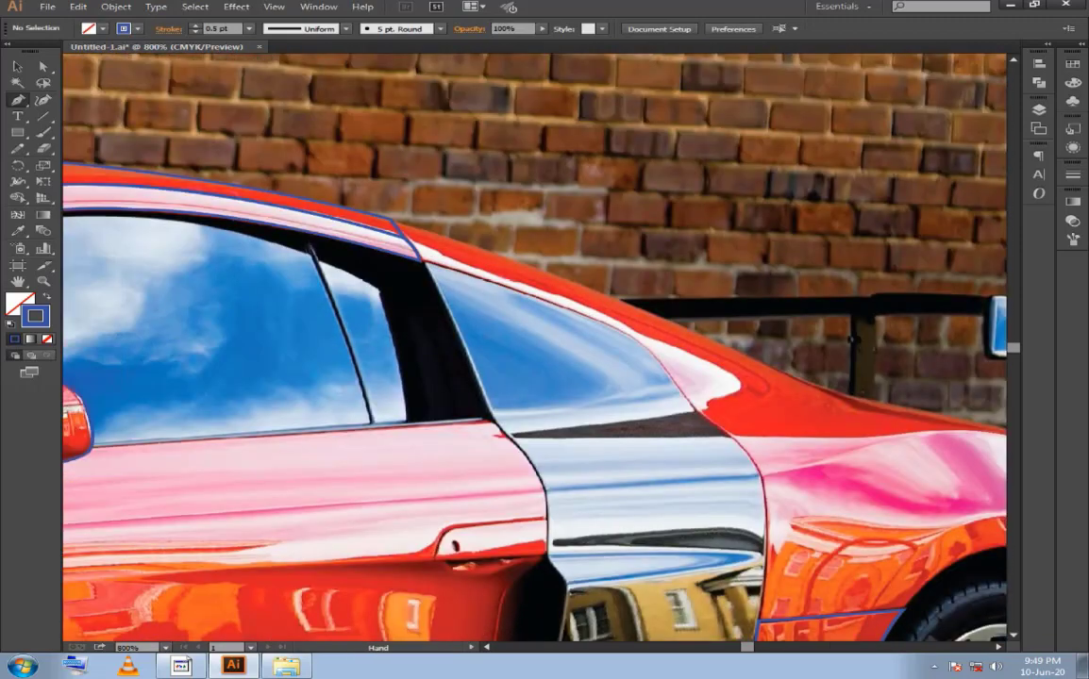
mouse_move(363, 184)
left_mouse_down()
mouse_move(454, 335)
mouse_move(431, 185)
left_mouse_up()
left_click(452, 333)
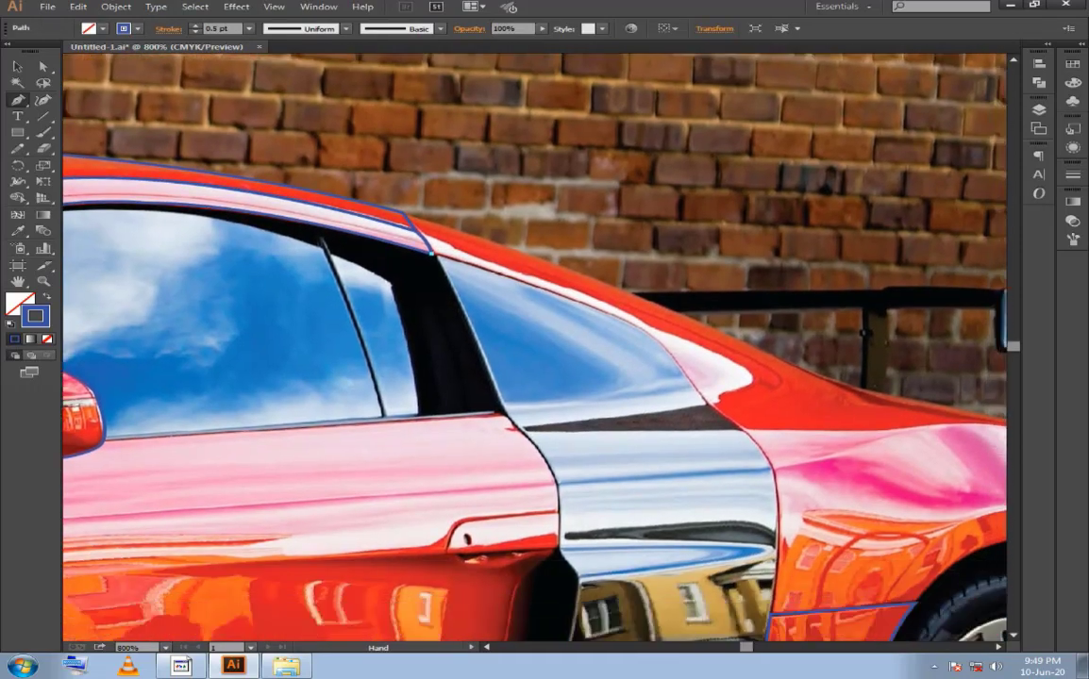
left_click(503, 347)
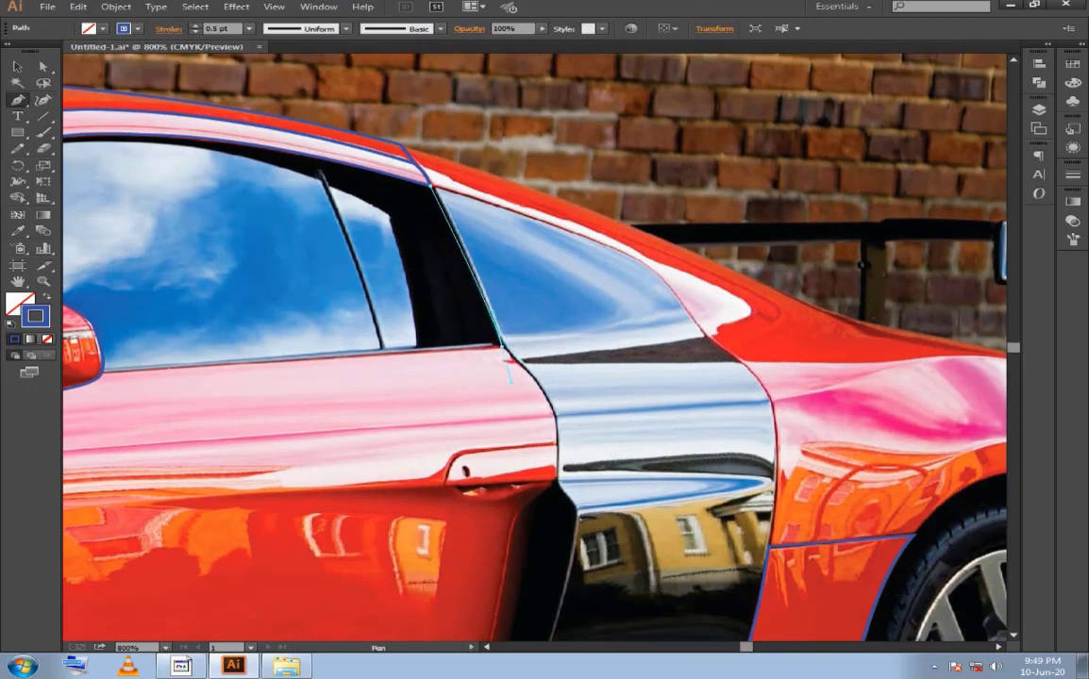
left_click_drag(506, 355, 521, 361)
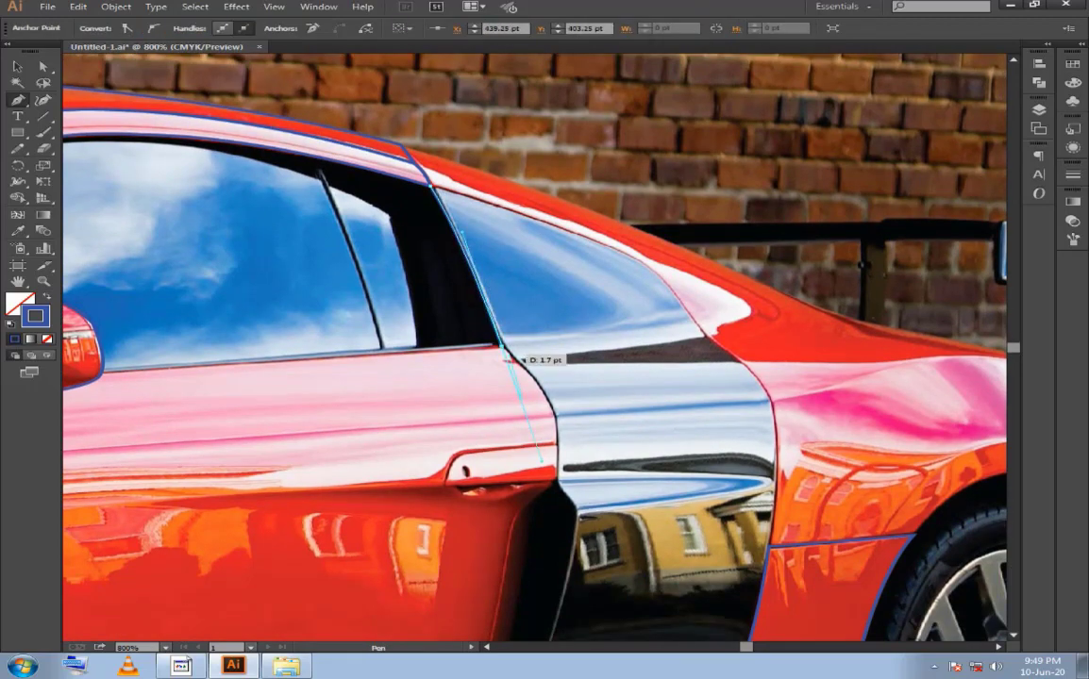
mouse_move(541, 463)
left_mouse_down()
mouse_move(514, 394)
mouse_move(510, 501)
left_mouse_up()
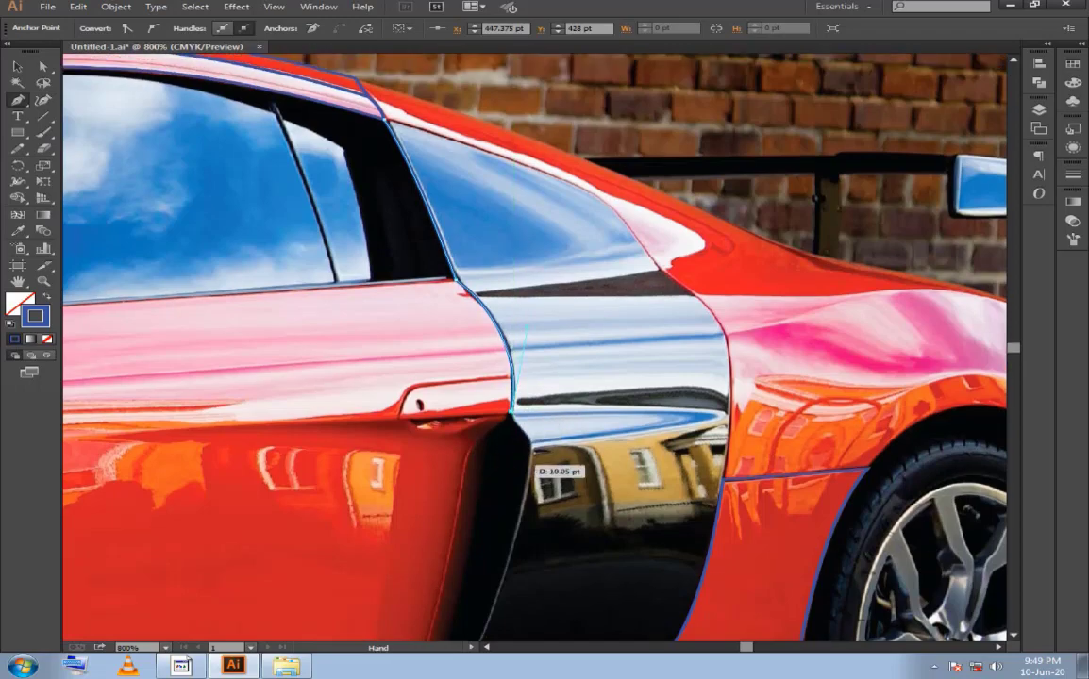
Extend and fine-tune the curve further down the door's rear edge toward the intake top.
mouse_move(514, 416)
left_mouse_down()
mouse_move(505, 382)
mouse_move(522, 424)
left_mouse_up()
key("ctrl+plus")
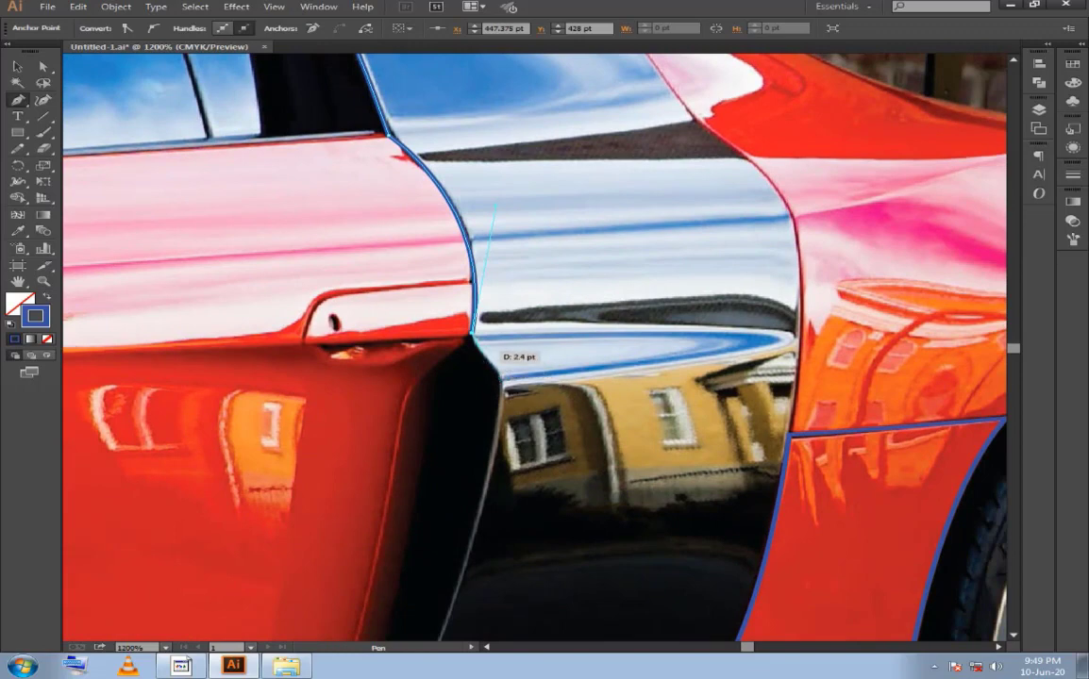
left_click(474, 335)
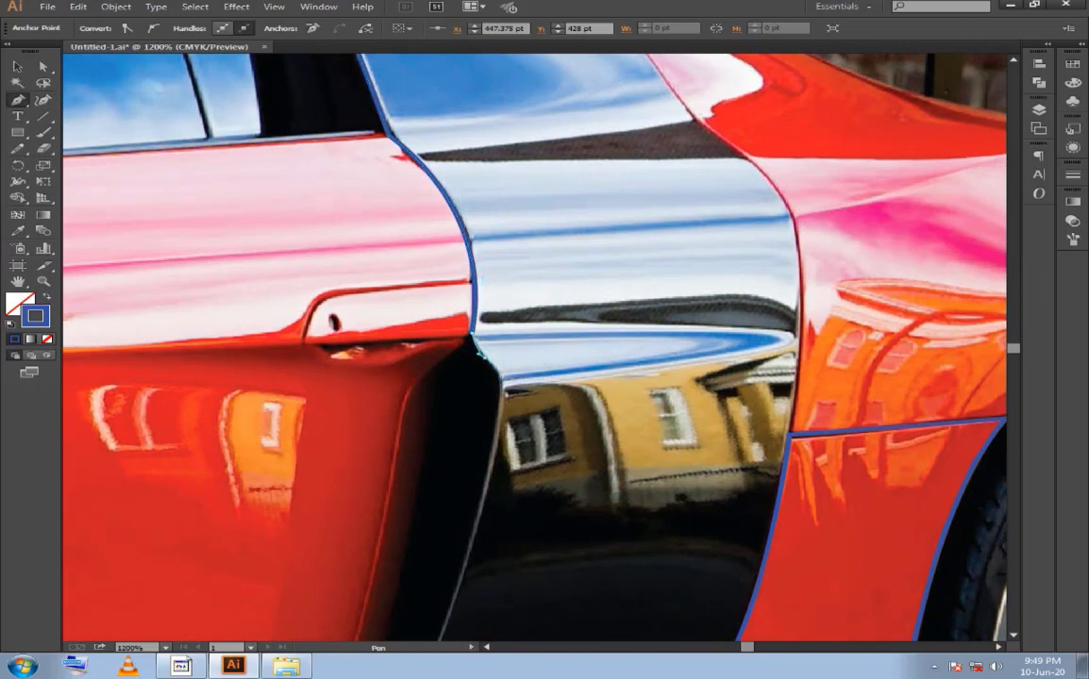
left_click_drag(483, 357, 492, 440)
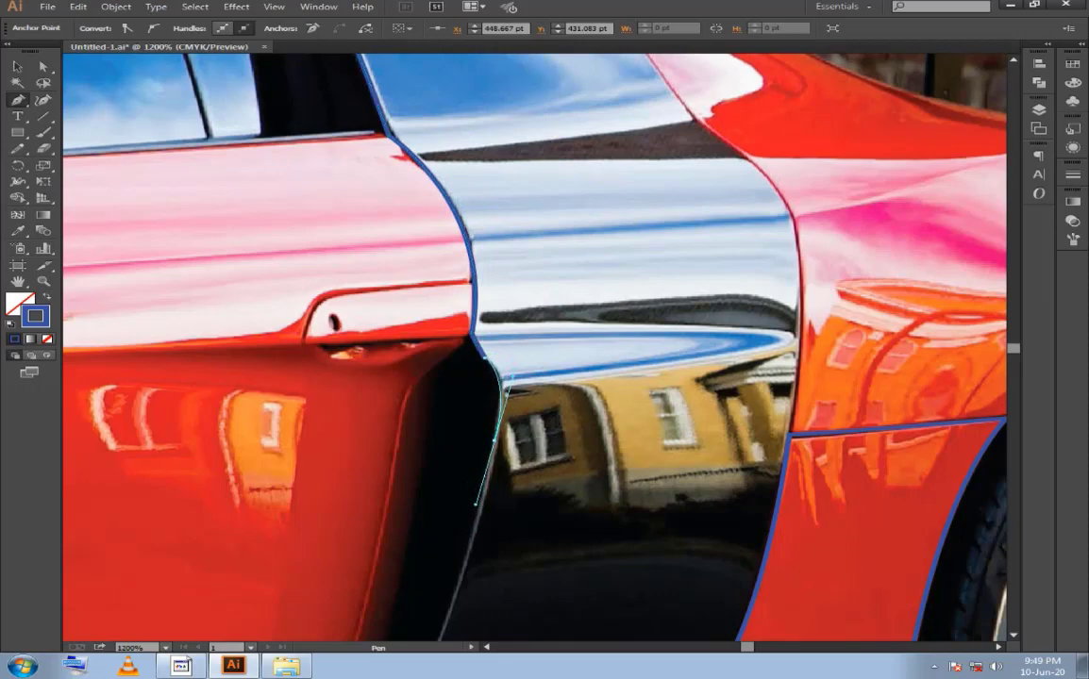
left_click_drag(475, 503, 501, 440)
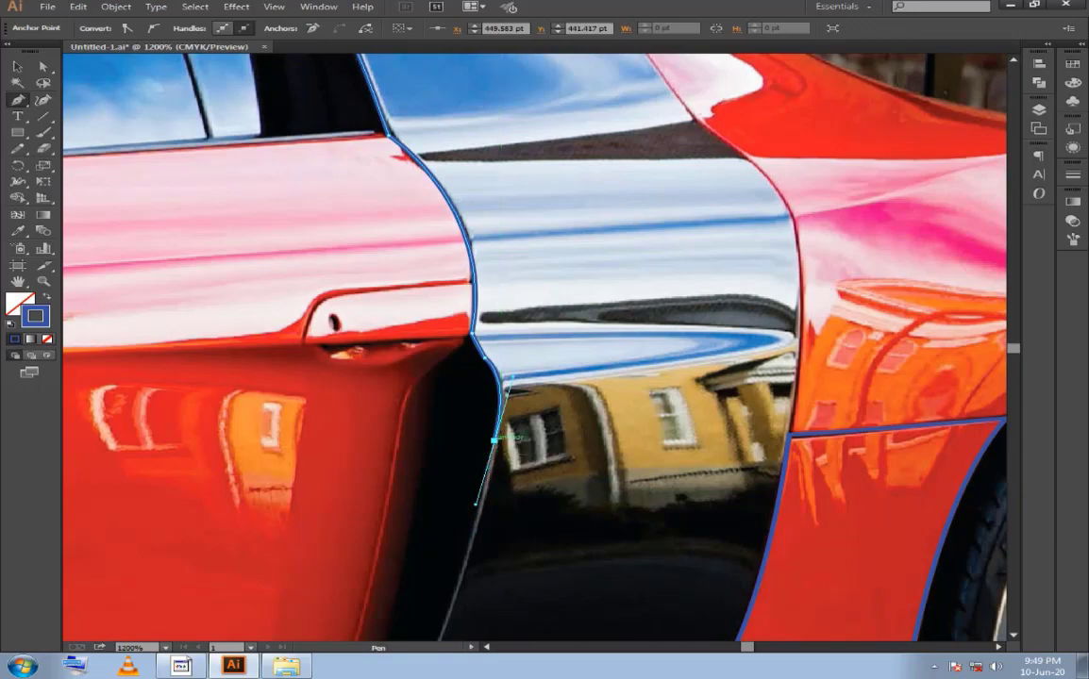
scroll(557, 510, "up", 2)
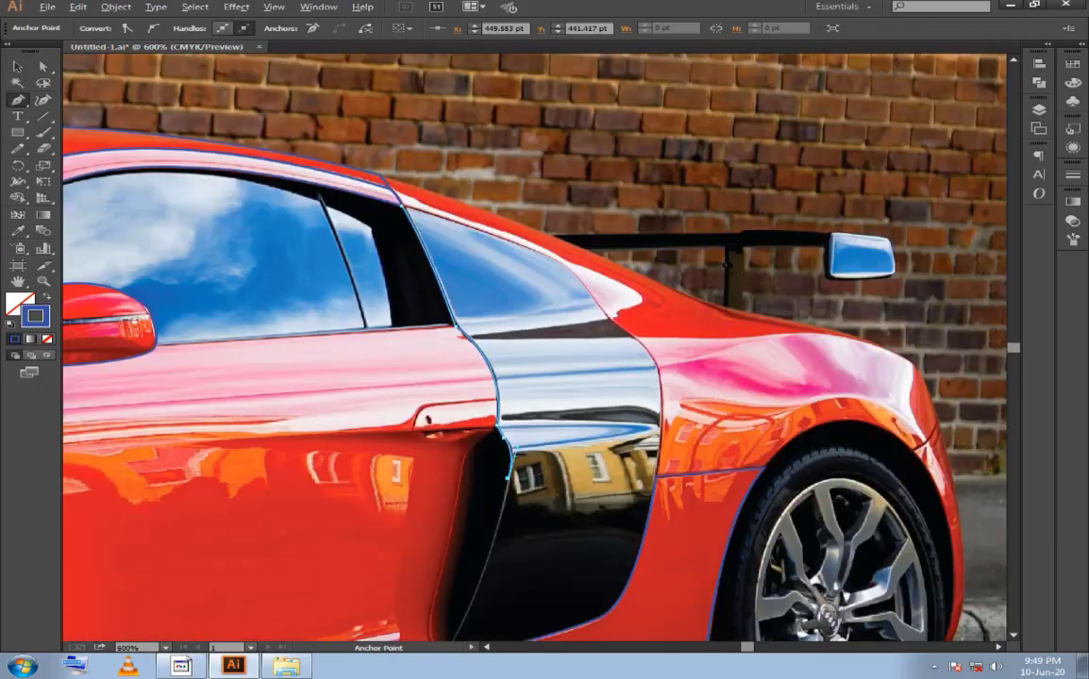
left_click_drag(545, 515, 515, 479)
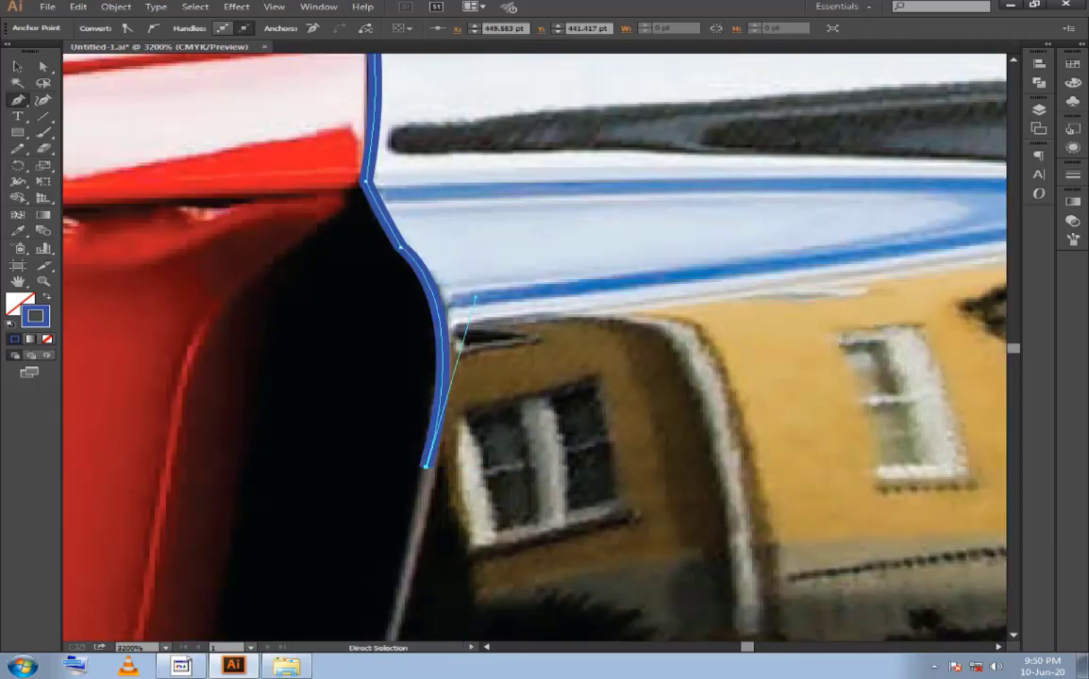
Redraw the curve down the door's rear edge and the intake's front edge, undoing misplaced segments.
left_click_drag(375, 638, 376, 638)
key("ctrl+z")
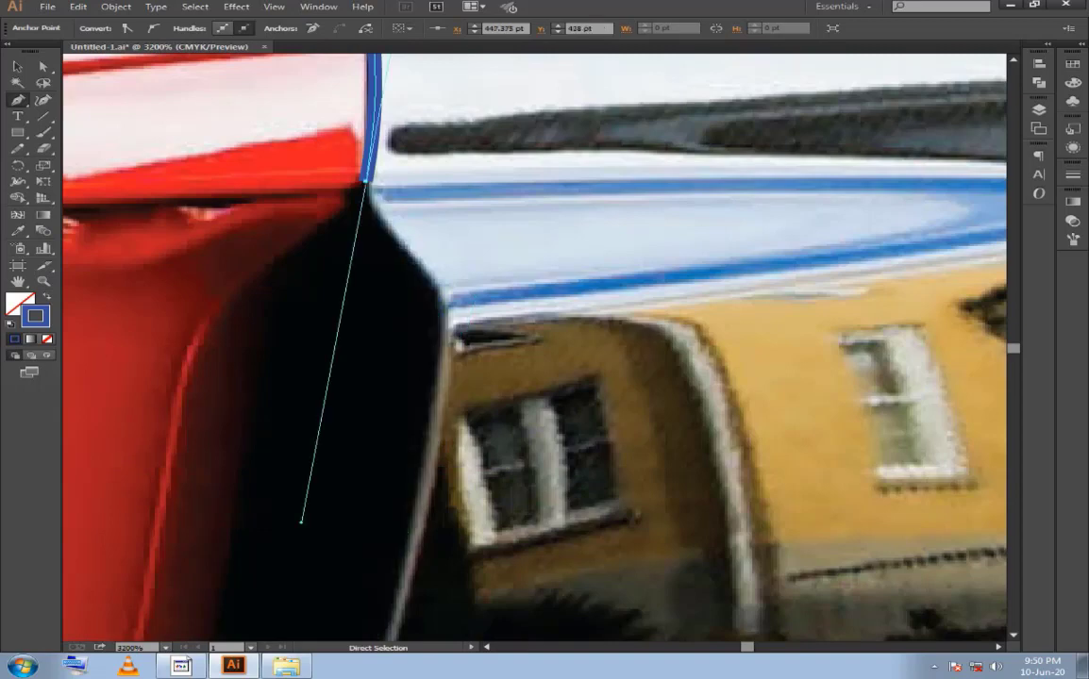
left_click_drag(366, 179, 299, 518)
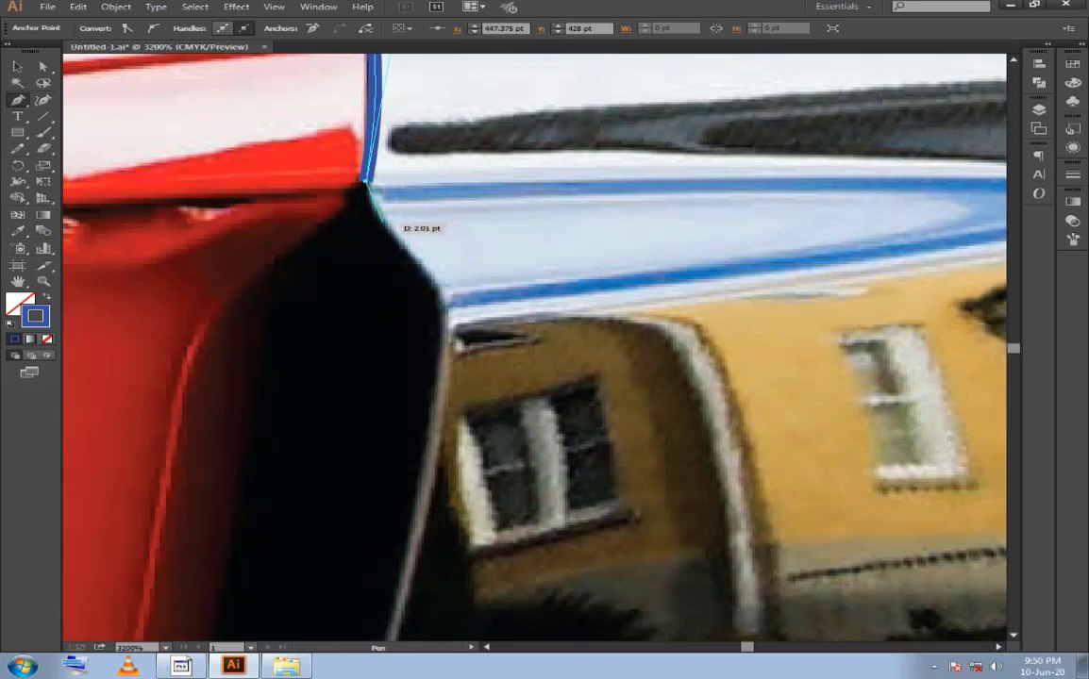
left_click_drag(377, 210, 379, 219)
left_click(382, 221)
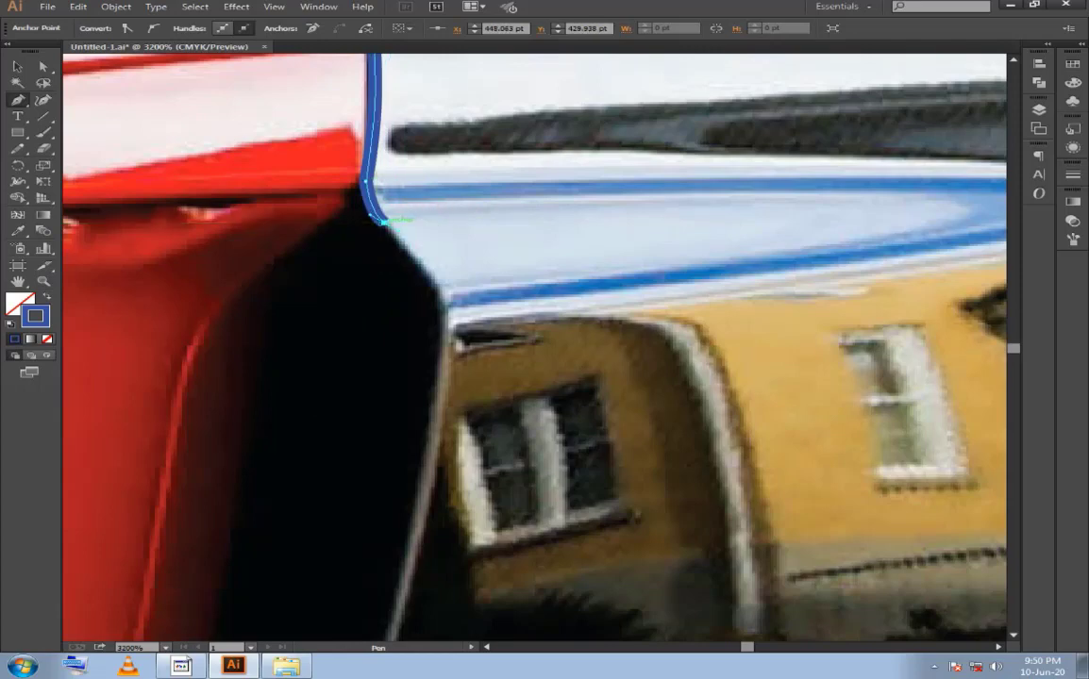
mouse_move(422, 286)
left_mouse_down()
mouse_move(438, 338)
mouse_move(426, 399)
left_mouse_up()
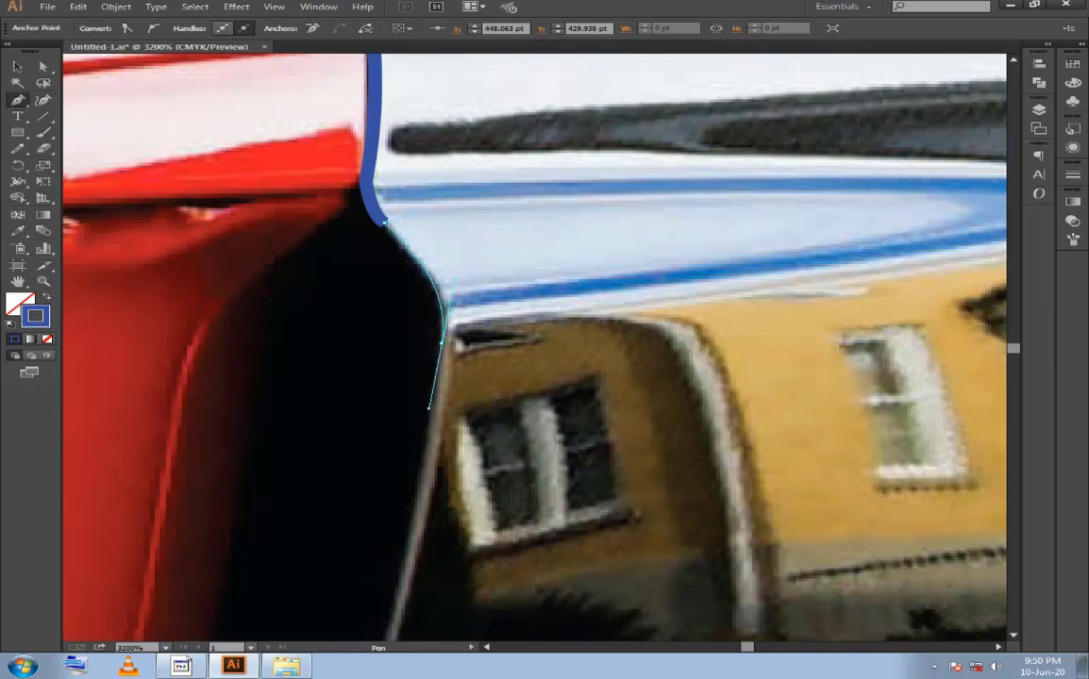
key("ctrl+z")
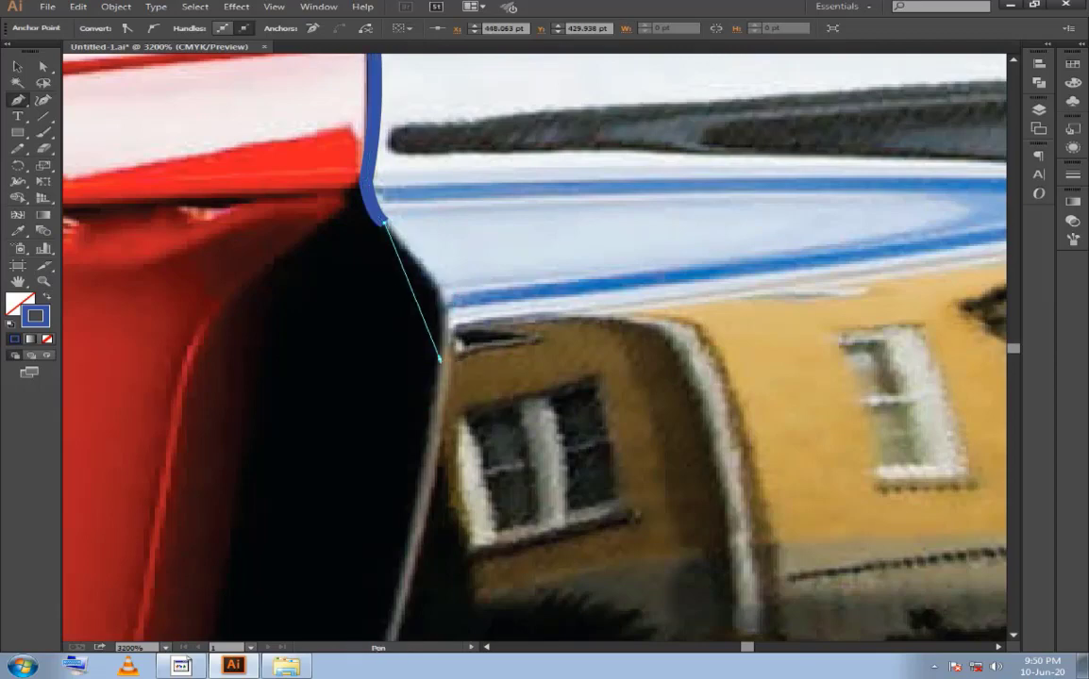
left_click_drag(441, 359, 426, 442)
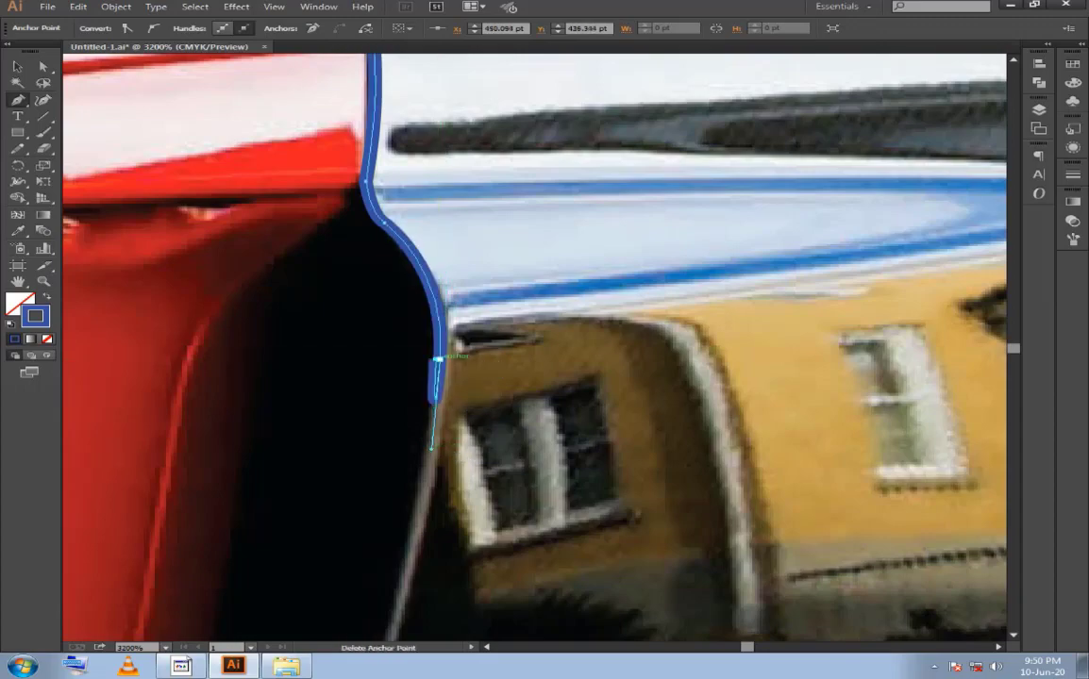
left_click(438, 359)
Curve the outline down to the sill, along the intake bottom, and close it at the start.
key("ctrl+minus")
key("ctrl+minus")
key("ctrl+minus")
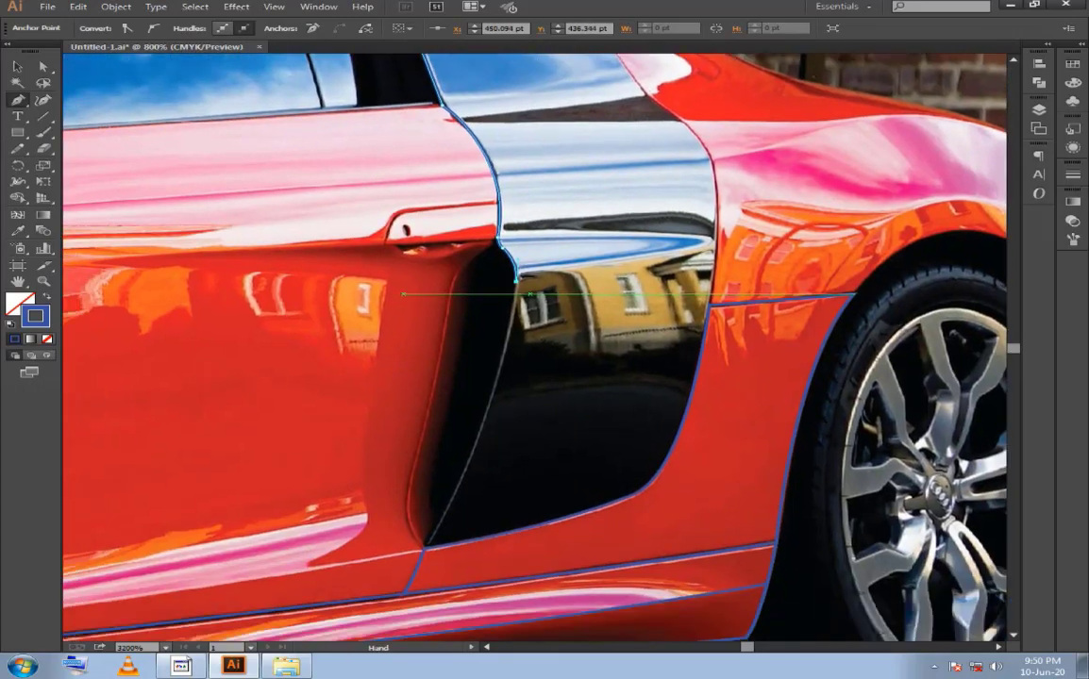
mouse_move(431, 510)
left_mouse_down()
mouse_move(351, 631)
mouse_move(337, 531)
left_mouse_up()
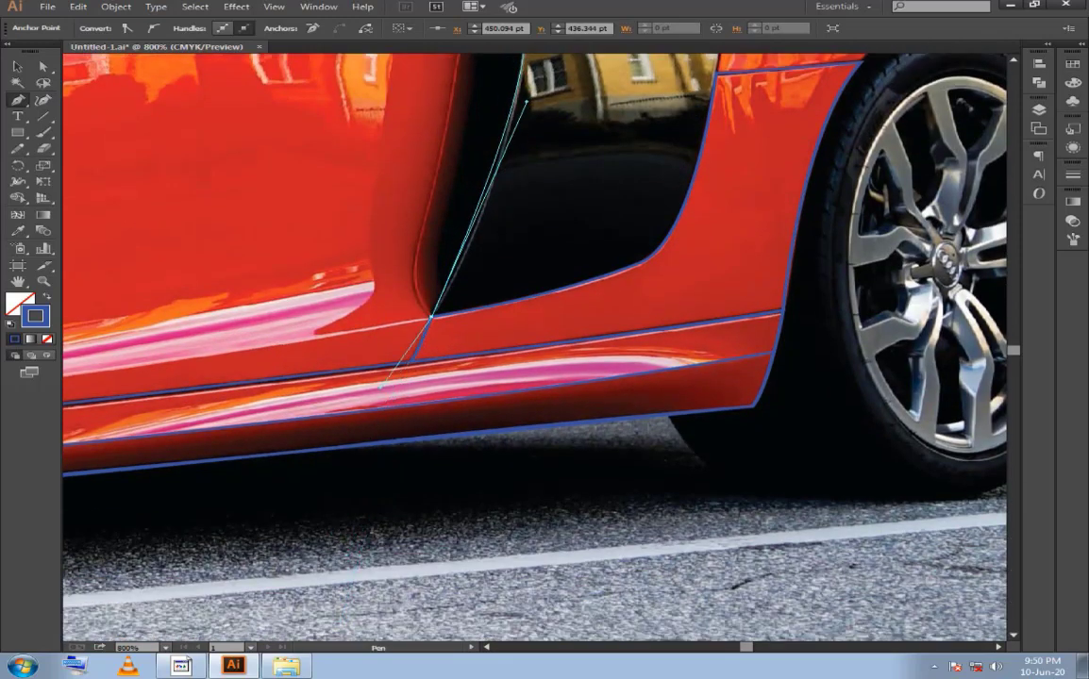
mouse_move(380, 386)
left_mouse_down()
mouse_move(345, 585)
mouse_move(336, 538)
left_mouse_up()
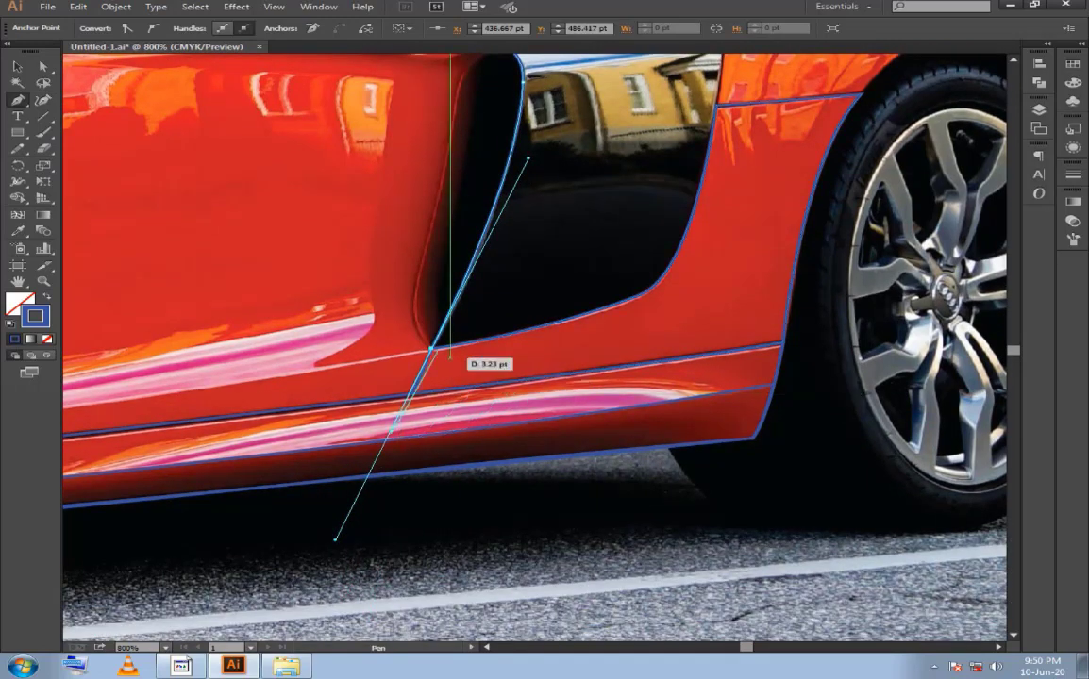
left_click(431, 349, "alt")
scroll(468, 368, "up", 1)
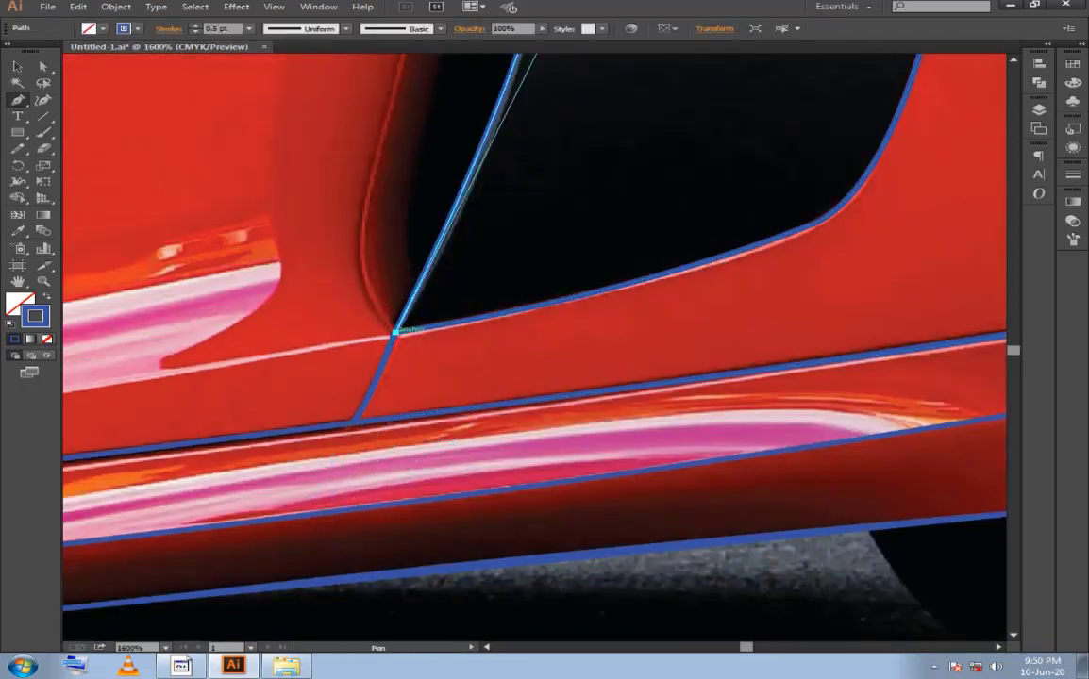
mouse_move(394, 330)
left_mouse_down()
mouse_move(585, 329)
mouse_move(422, 522)
left_mouse_up()
scroll(575, 327, "down", 1)
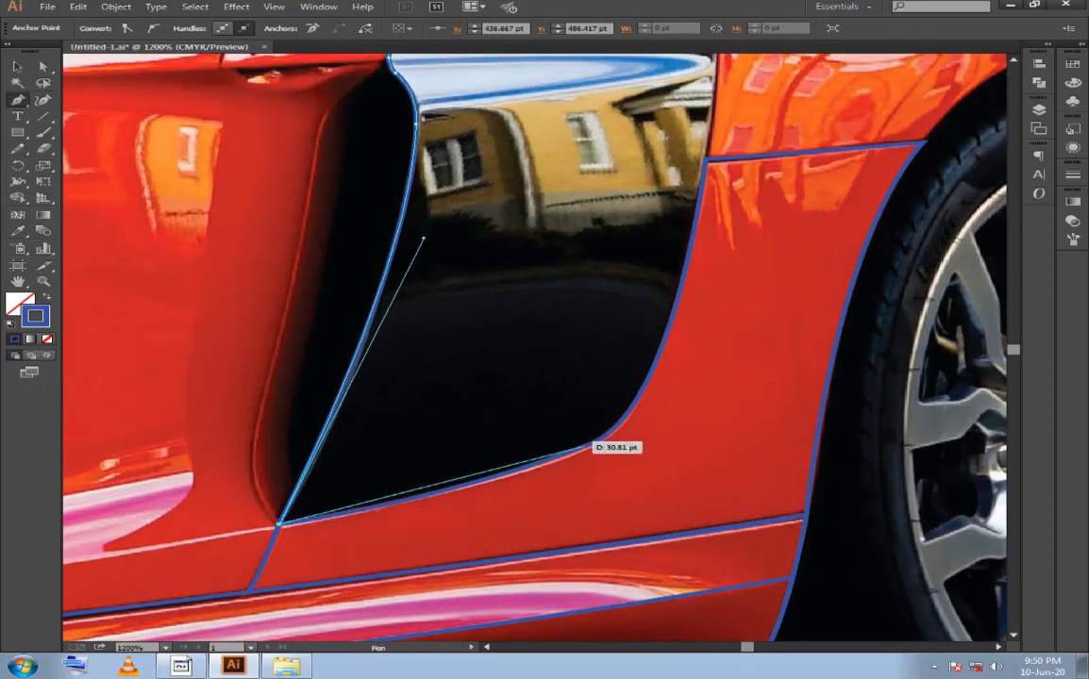
left_click_drag(593, 442, 728, 382)
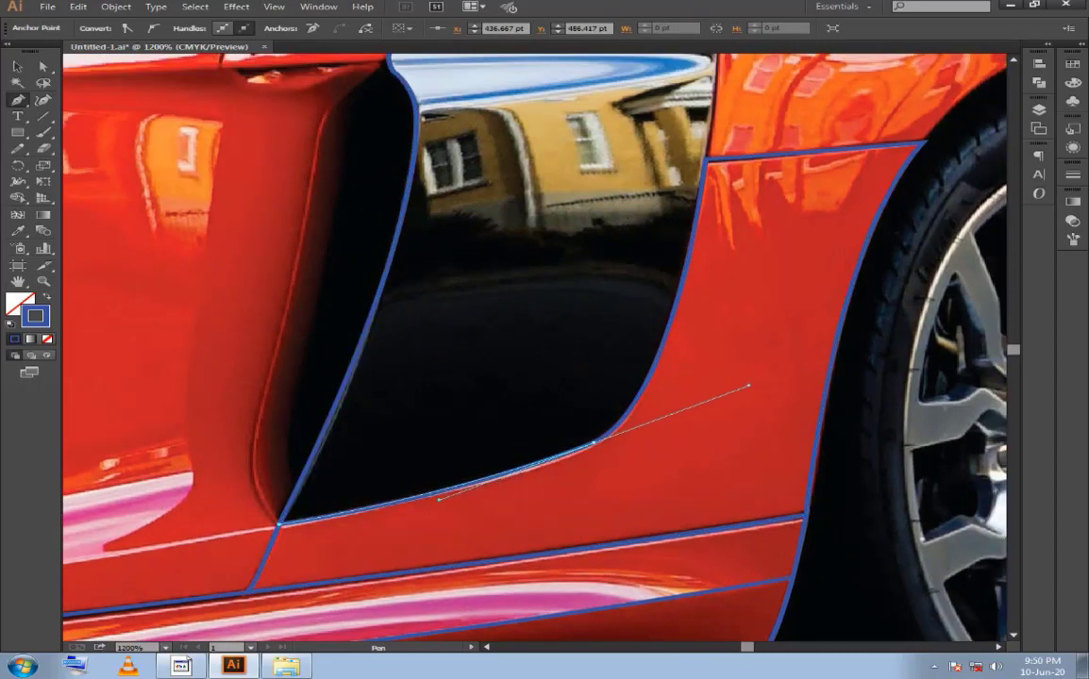
left_click_drag(728, 382, 748, 386)
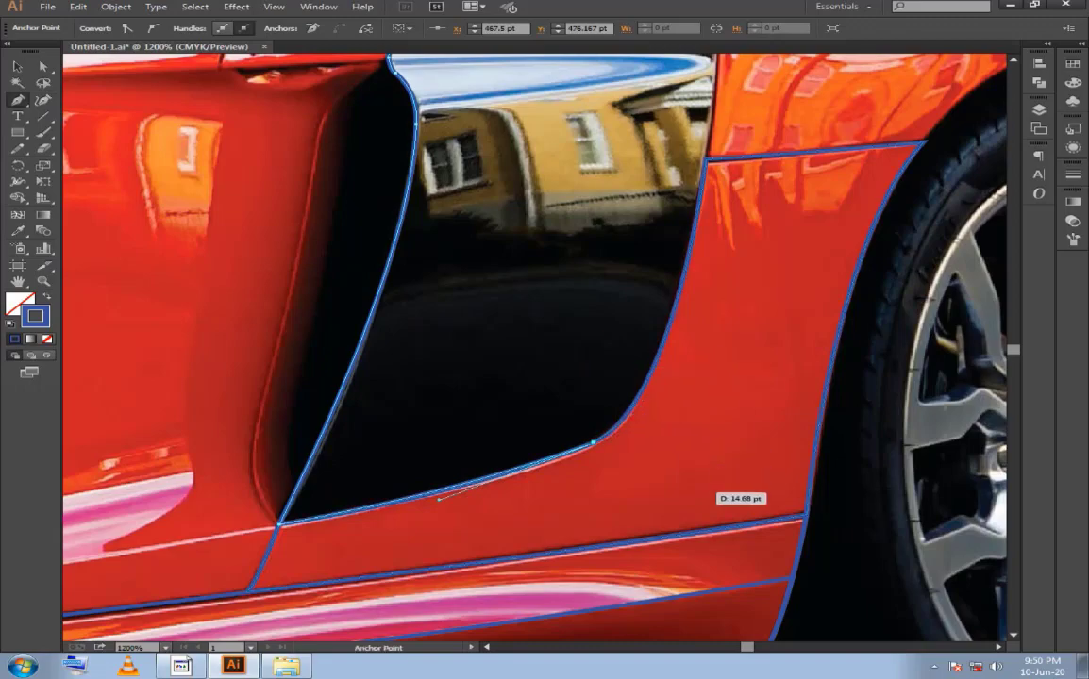
left_click_drag(739, 498, 745, 612)
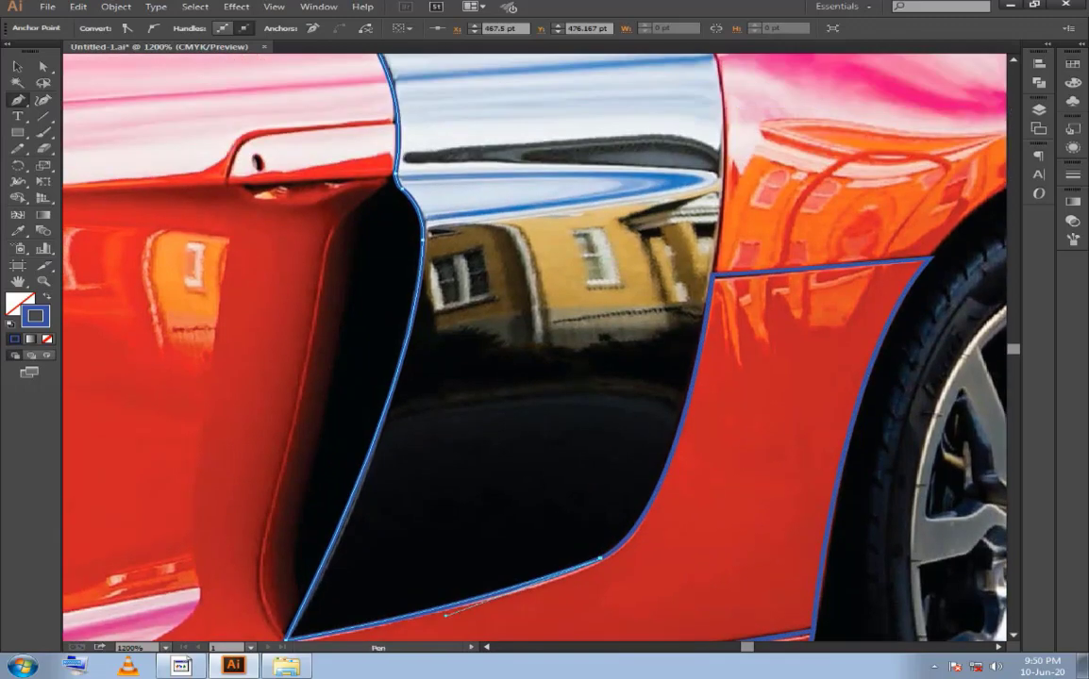
left_click(712, 276)
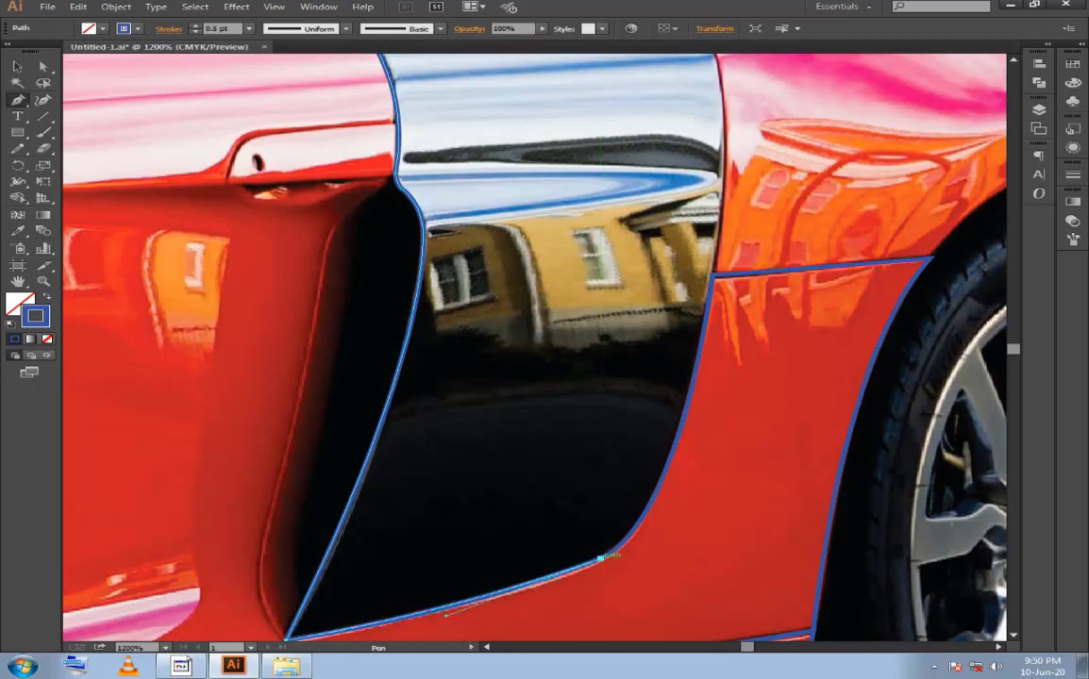
Trace a new path from the intake's lower edge up the rear door edge to the window.
left_click(600, 558)
left_click_drag(600, 559, 625, 602)
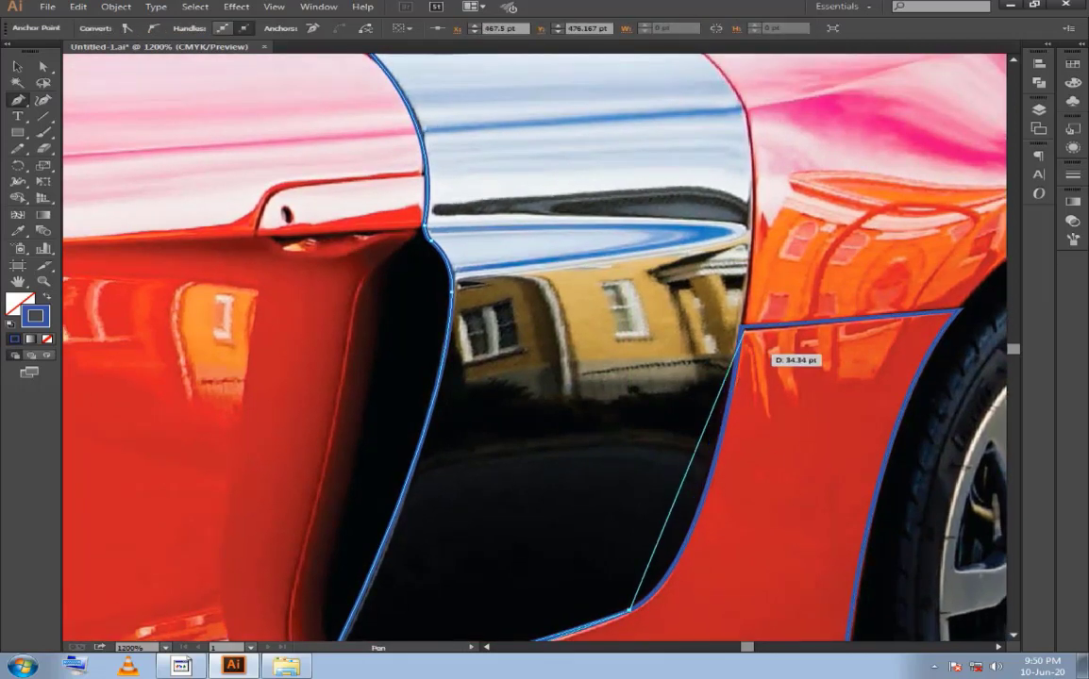
mouse_move(742, 327)
left_mouse_down()
mouse_move(775, 154)
mouse_move(774, 75)
left_mouse_up()
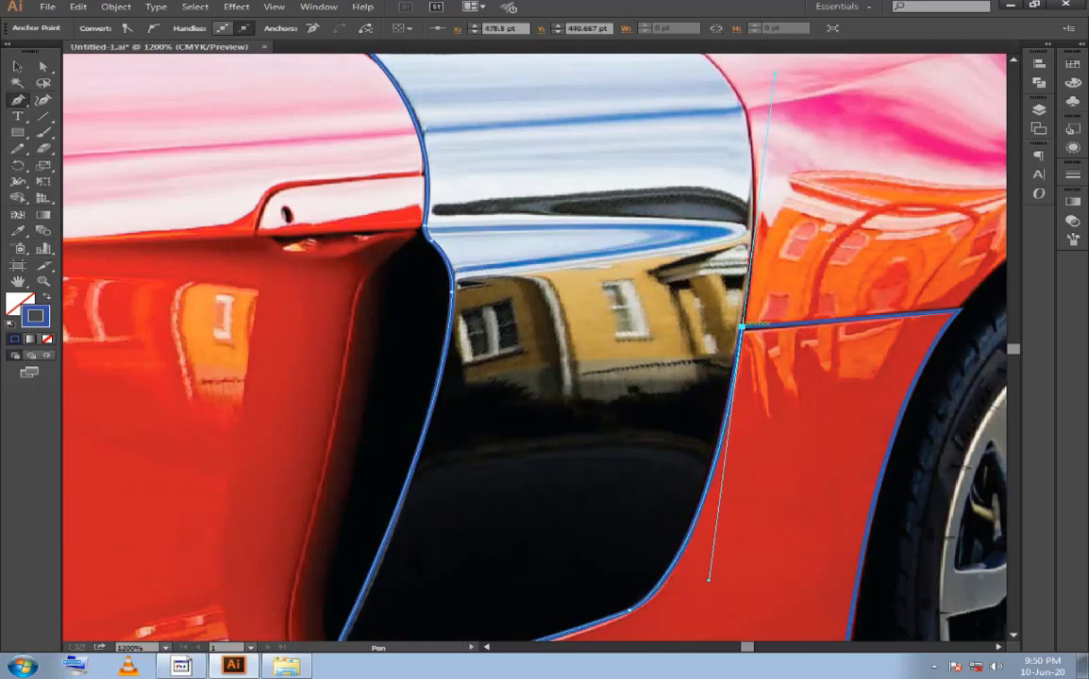
left_click_drag(742, 327, 766, 472)
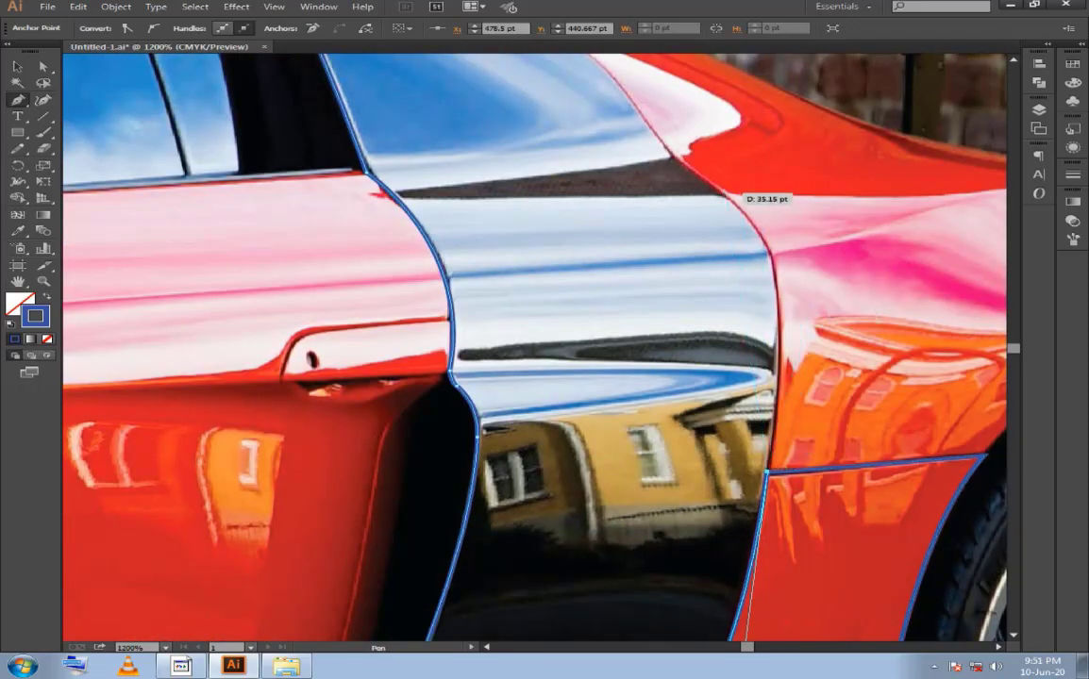
left_click_drag(727, 193, 811, 227)
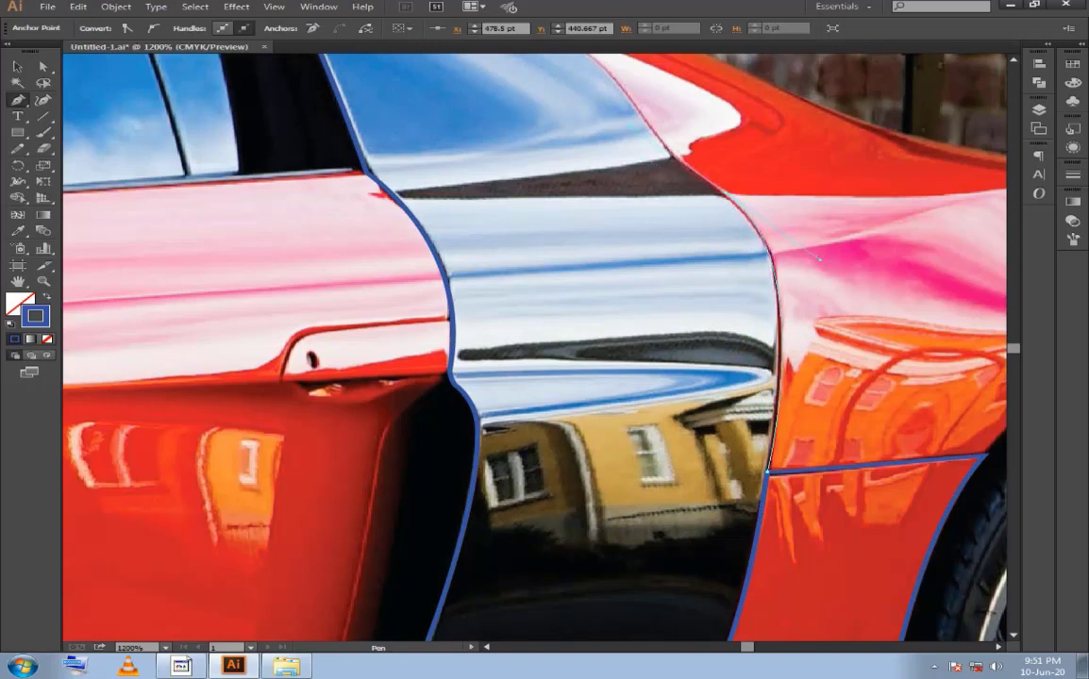
left_click(727, 192)
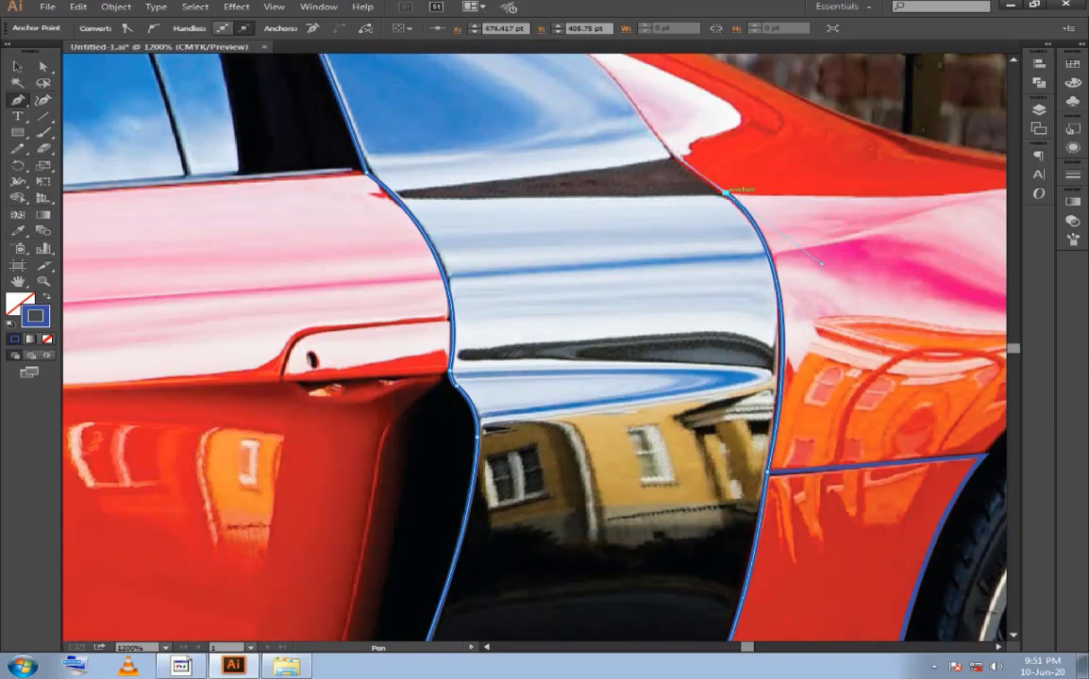
left_click_drag(727, 191, 764, 351)
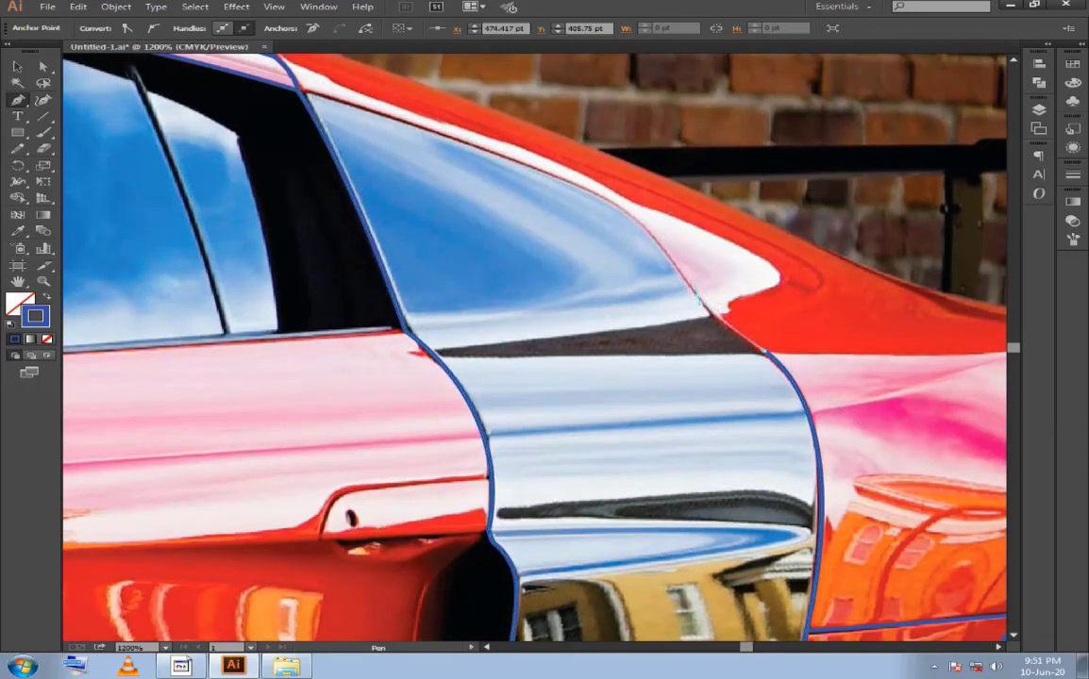
mouse_move(703, 310)
left_mouse_down()
mouse_move(710, 292)
mouse_move(675, 268)
left_mouse_up()
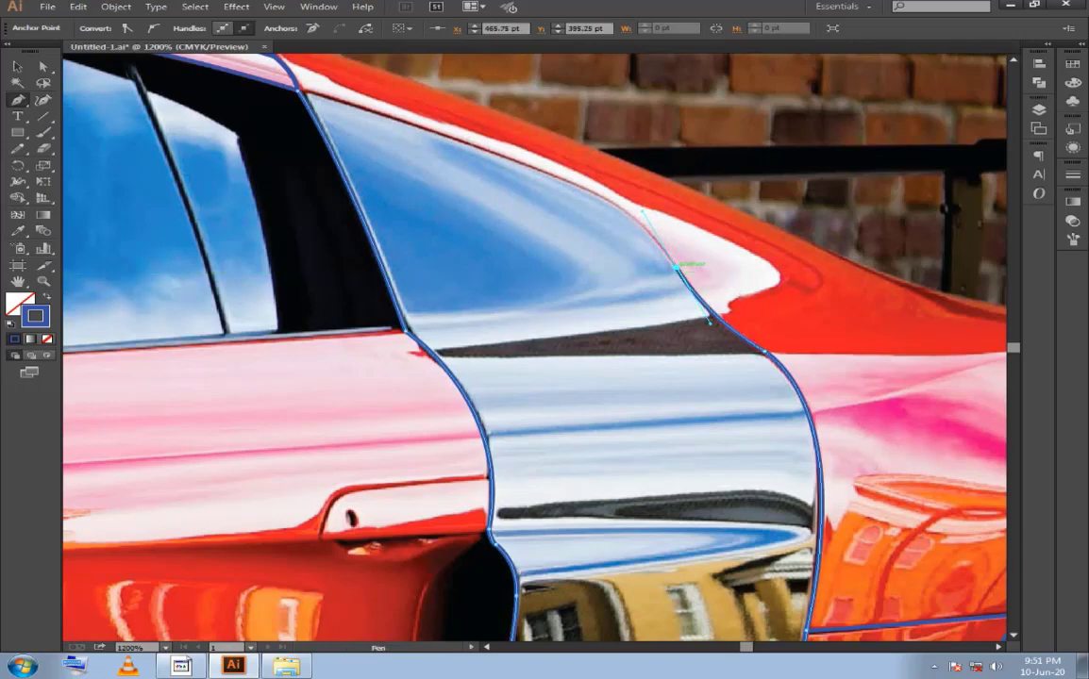
mouse_move(676, 269)
left_mouse_down()
mouse_move(625, 191)
mouse_move(534, 165)
left_mouse_up()
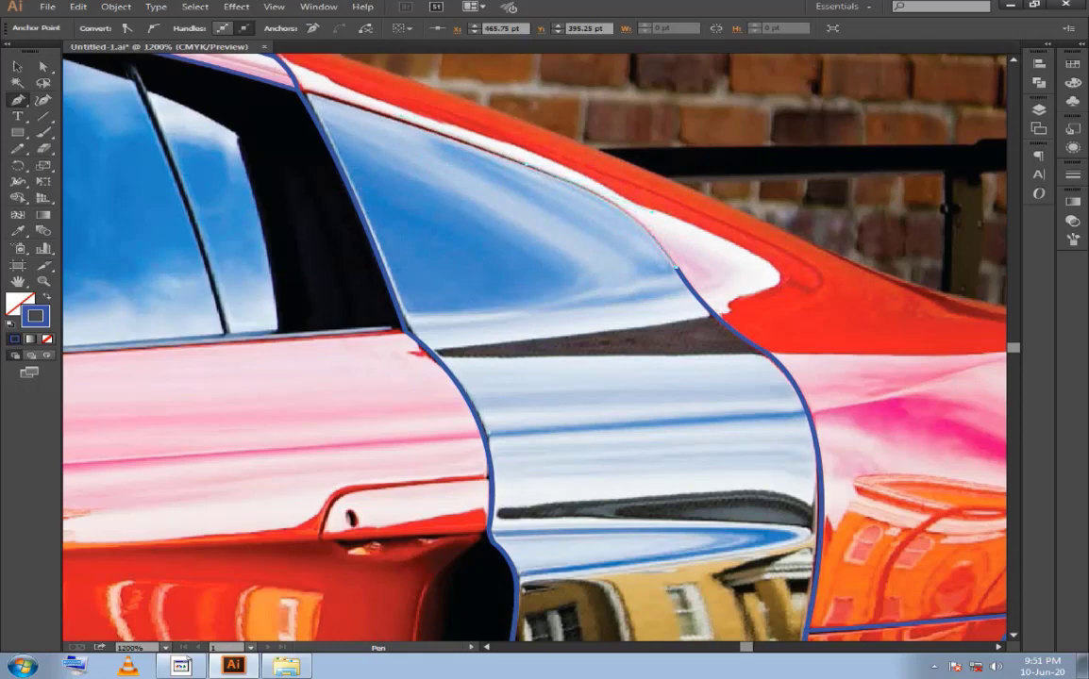
Select the window-edge paths to check their anchors while viewing the door and rear window.
left_click(413, 111, "ctrl")
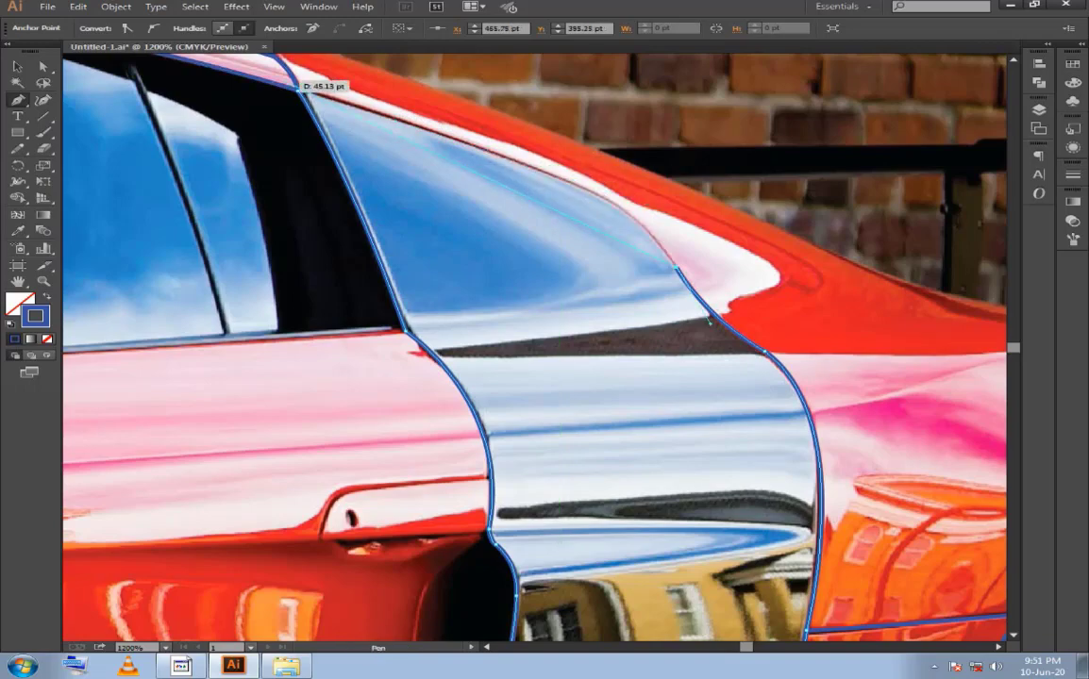
left_click_drag(316, 98, 316, 133)
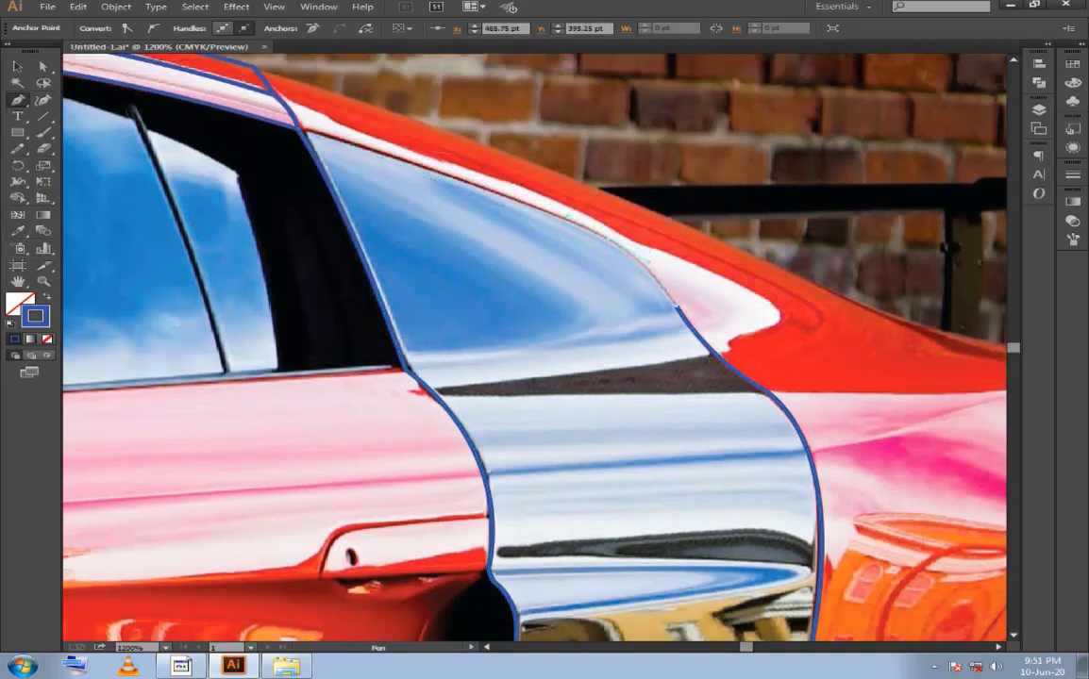
left_click(608, 237, "ctrl")
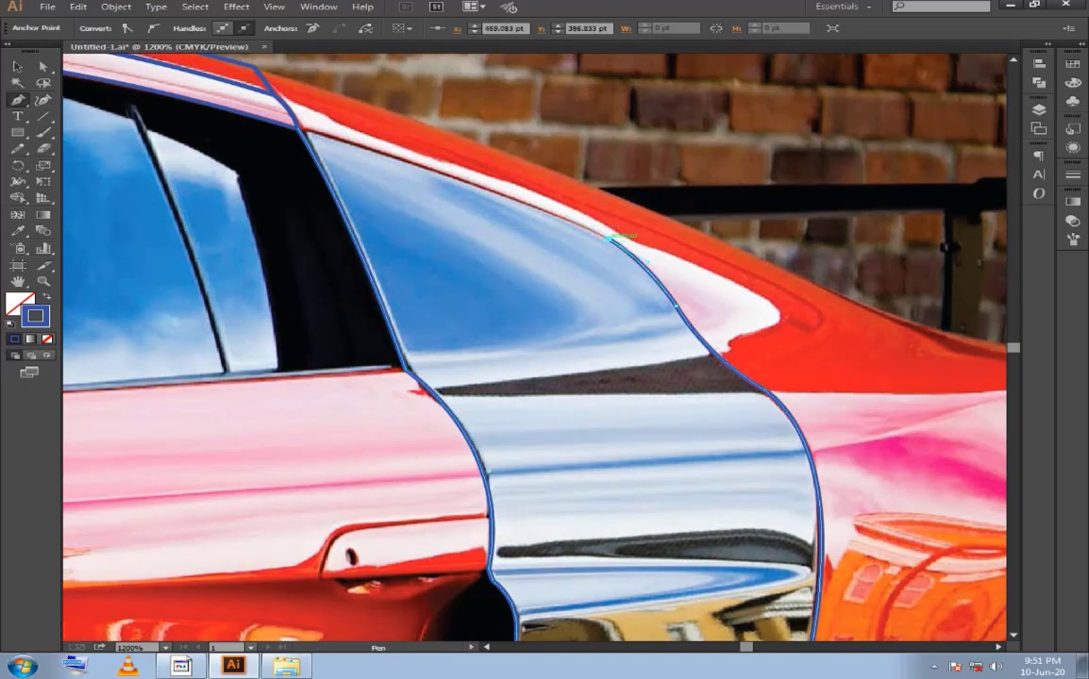
left_click(317, 140, "ctrl")
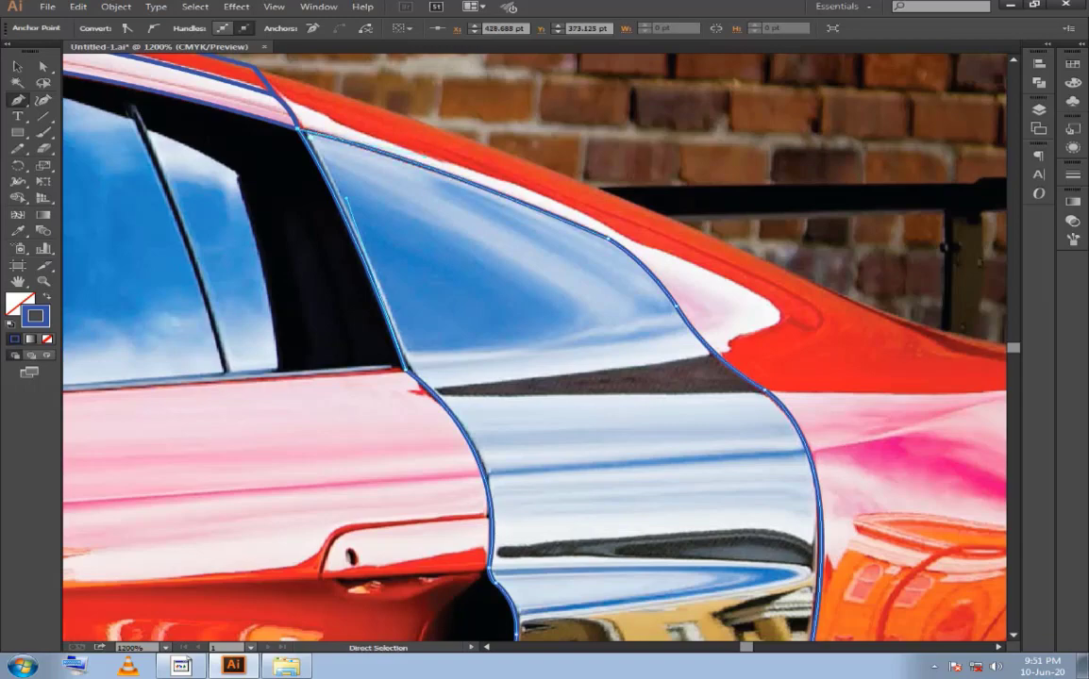
left_click_drag(752, 368, 714, 283)
scroll(715, 283, "down", 3)
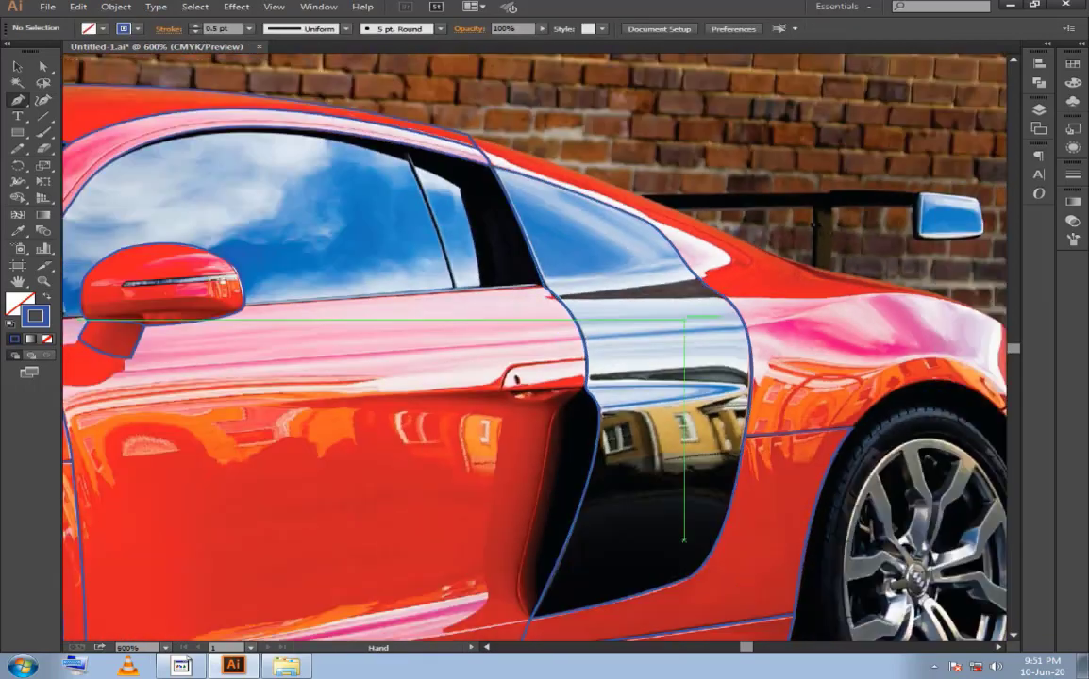
scroll(714, 283, "up", 2)
scroll(755, 325, "up", 2)
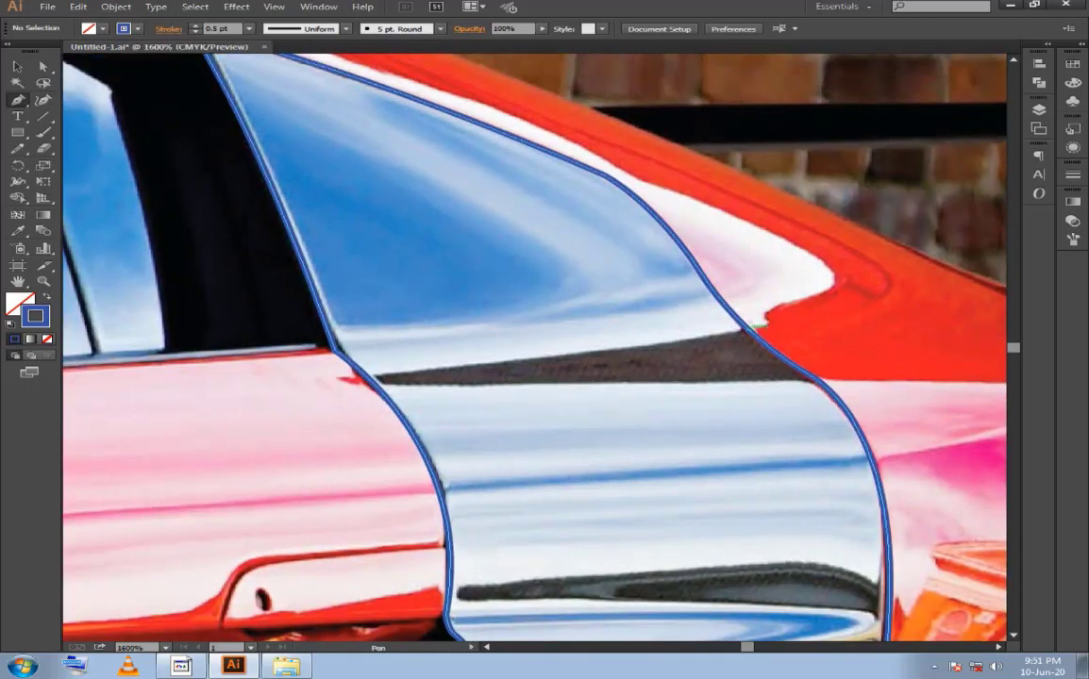
Draw and close the quarter window's lower-edge strip from the rear pillar, then deselect.
left_click(745, 328)
left_click(364, 374)
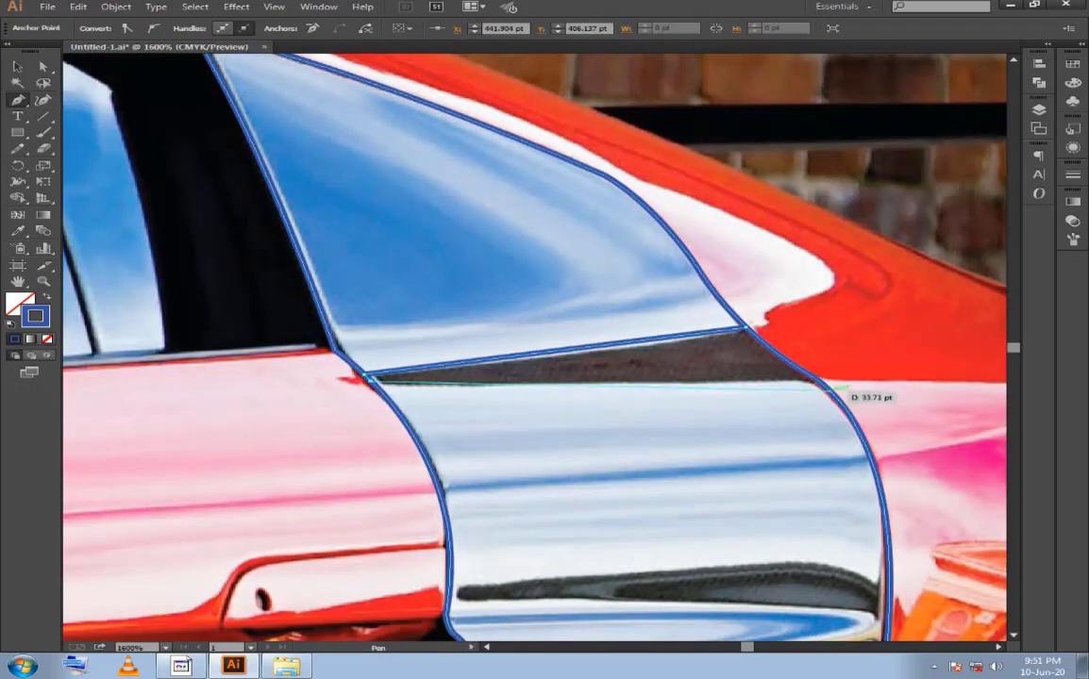
left_click(827, 385)
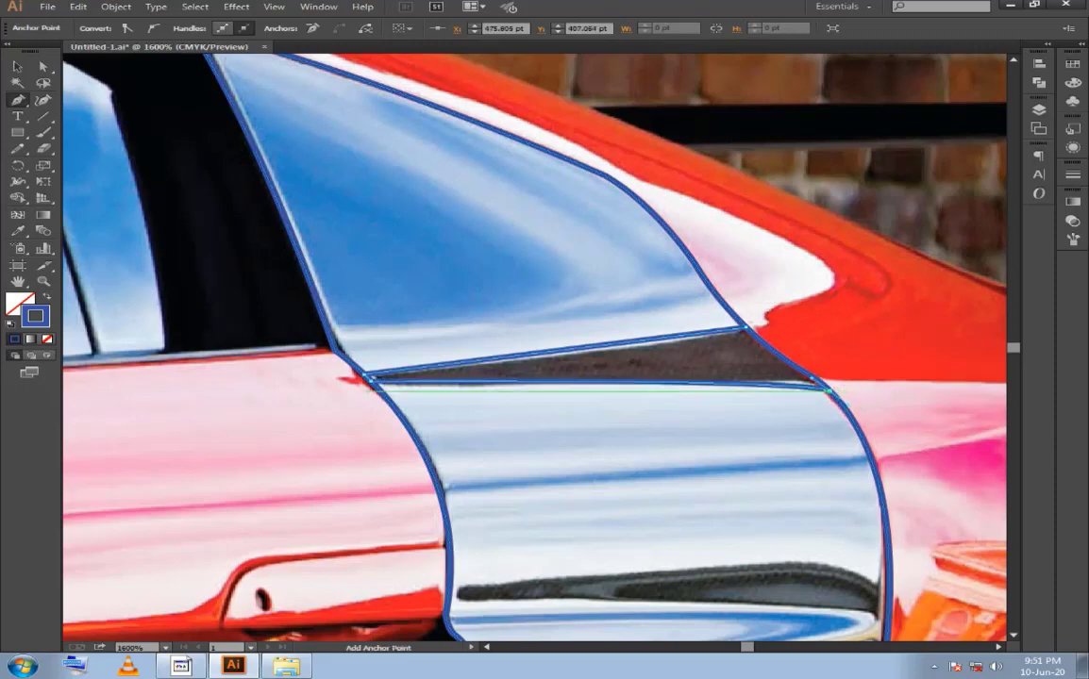
left_click_drag(829, 388, 750, 328)
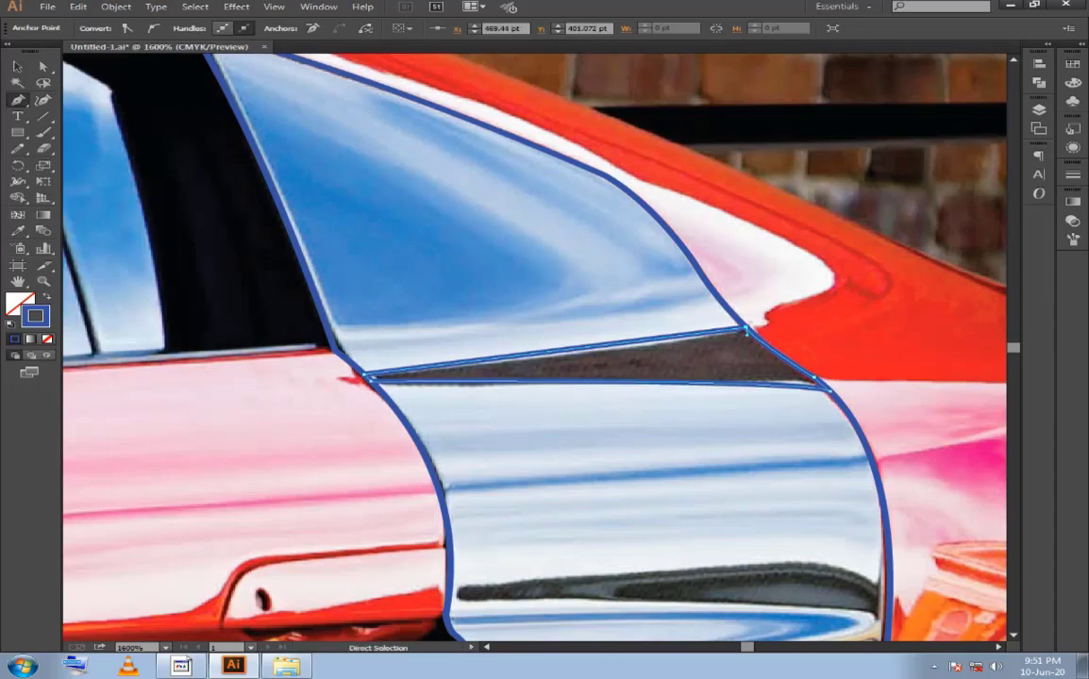
key("ctrl+shift+a")
scroll(534, 346, "up", 5)
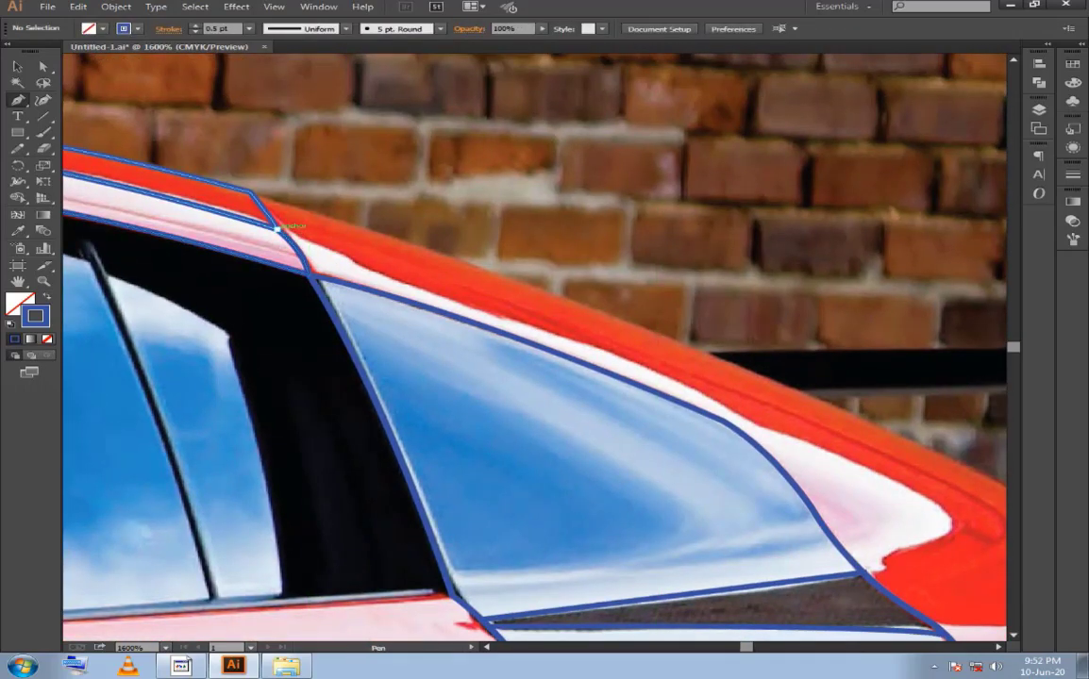
Trace the roof trim's white highlight along the window's upper edge to its rear corner.
mouse_move(276, 227)
left_mouse_down()
mouse_move(366, 252)
mouse_move(359, 271)
mouse_move(646, 394)
left_mouse_up()
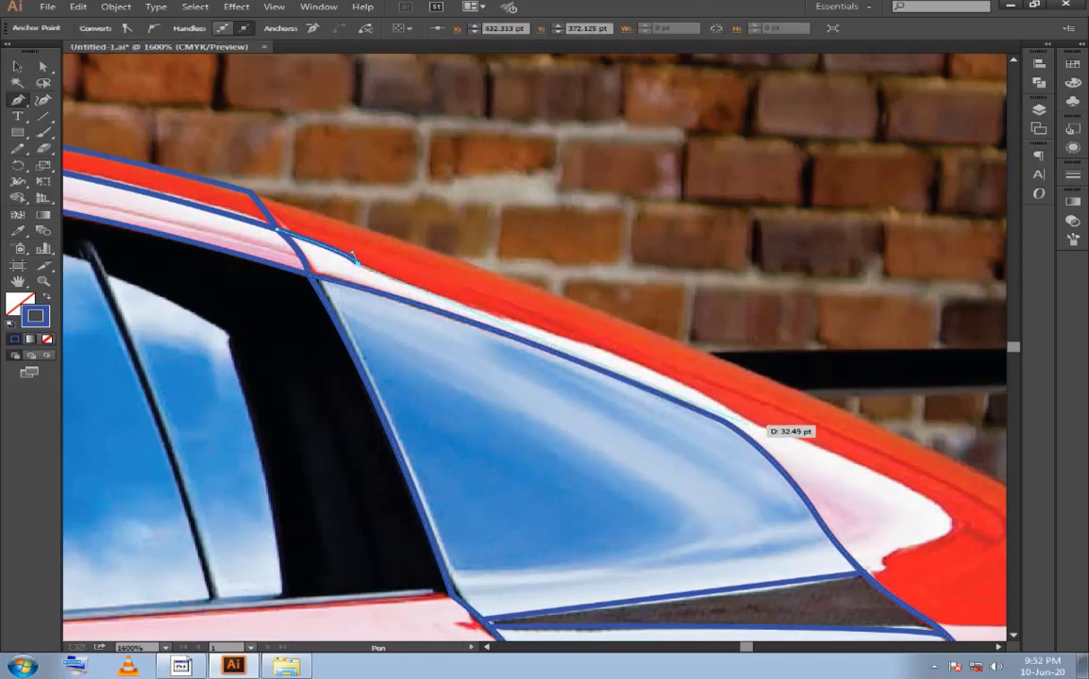
mouse_move(646, 394)
left_mouse_down()
mouse_move(753, 425)
mouse_move(785, 476)
mouse_move(931, 454)
left_mouse_up()
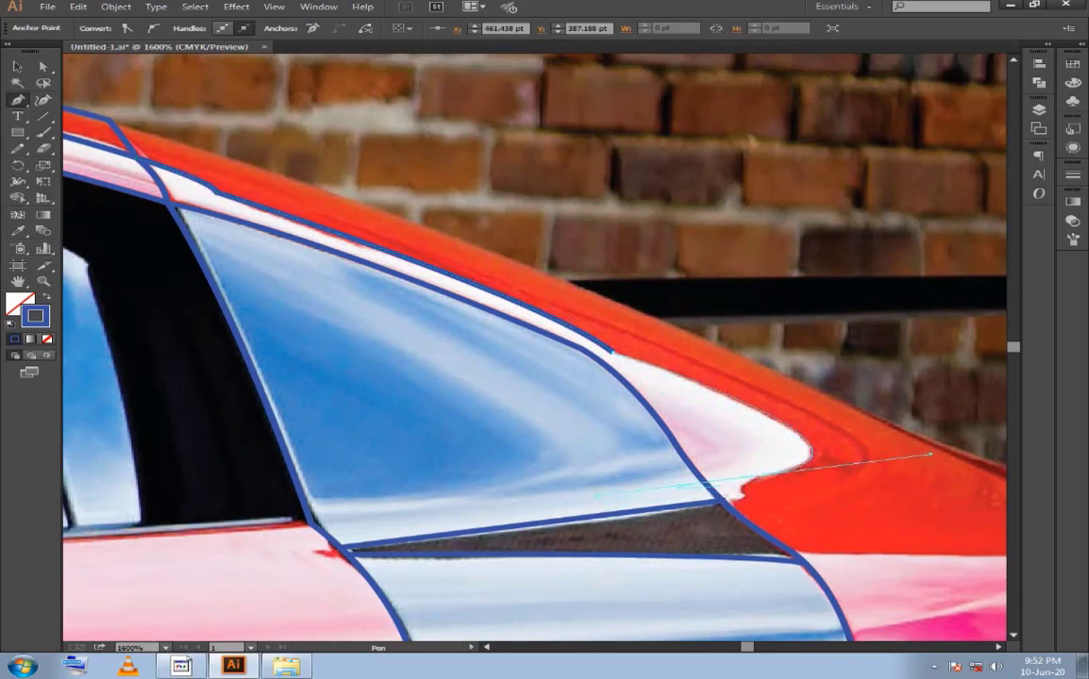
left_click_drag(762, 475, 741, 491)
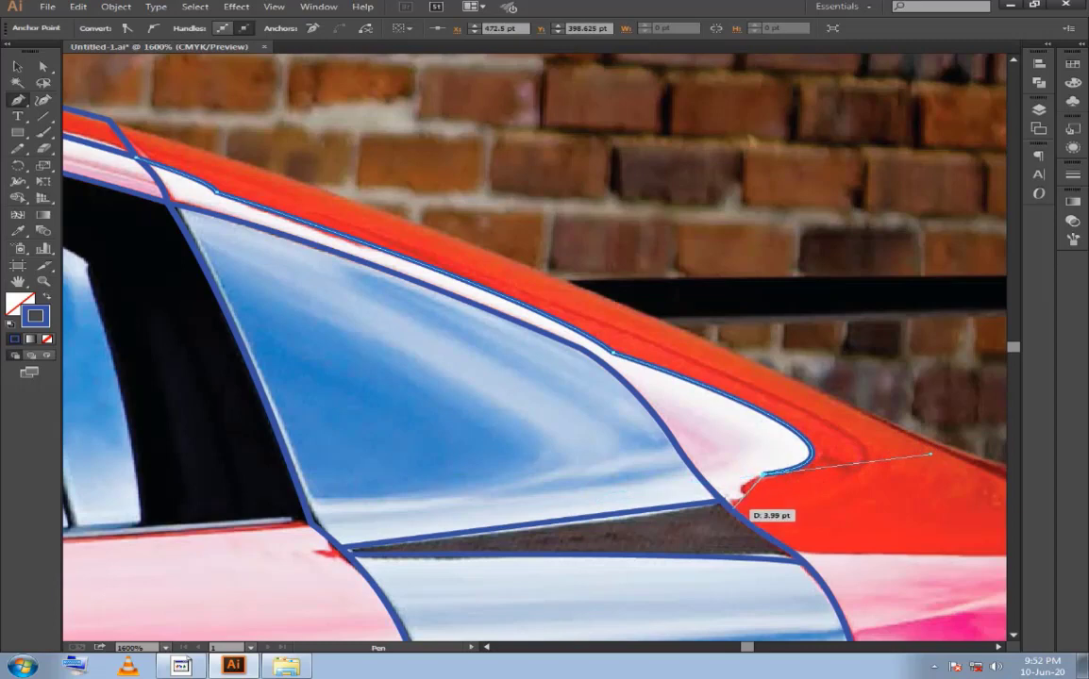
left_click(722, 500)
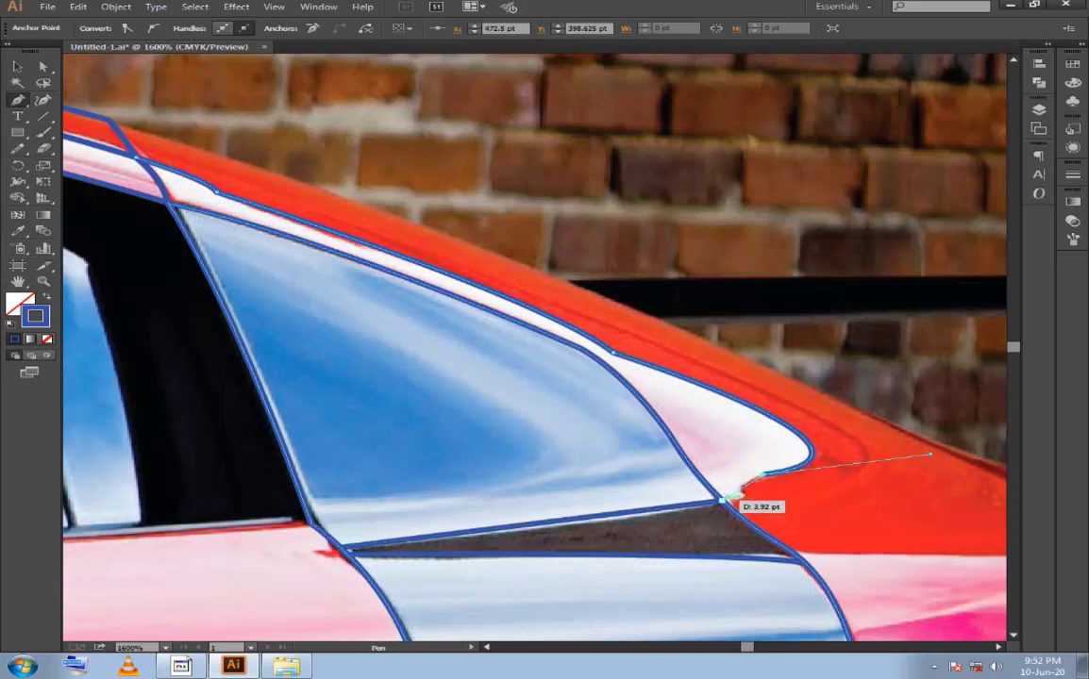
left_click(726, 500)
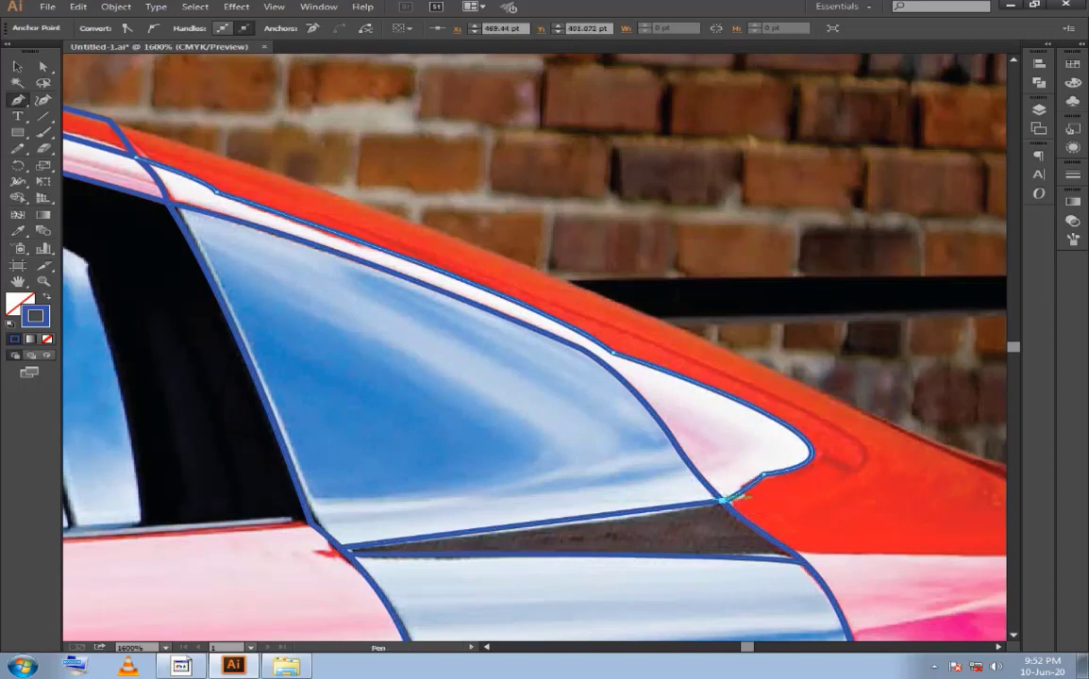
left_click_drag(726, 498, 671, 433)
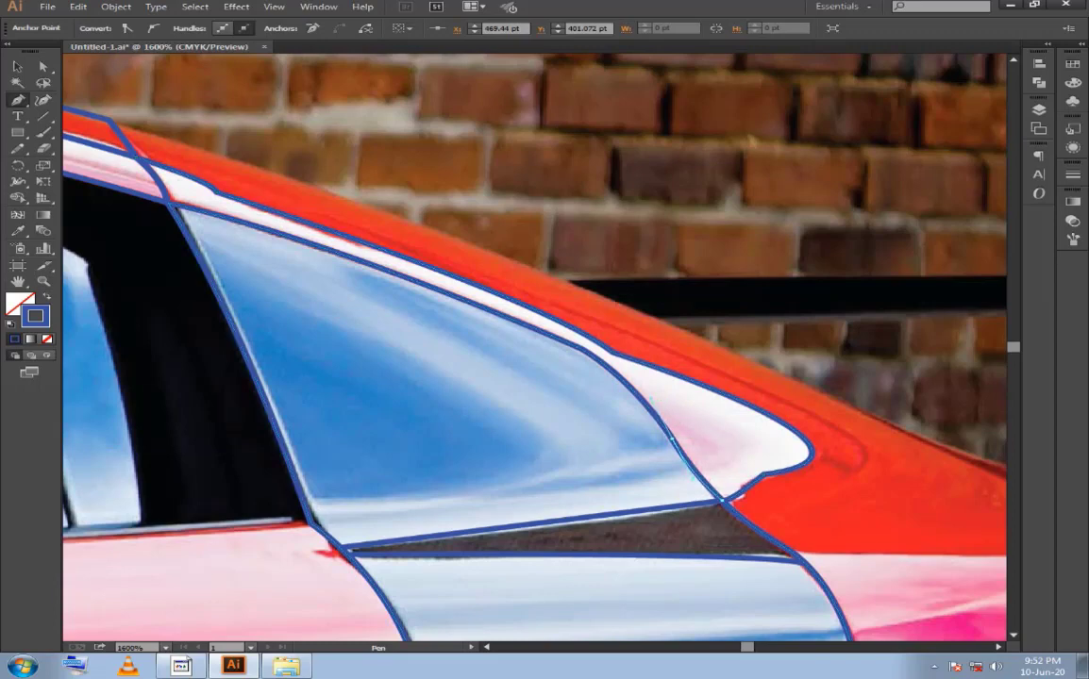
Extend the path up the window edge, close it at the pillar corner, and deselect.
left_click(672, 436)
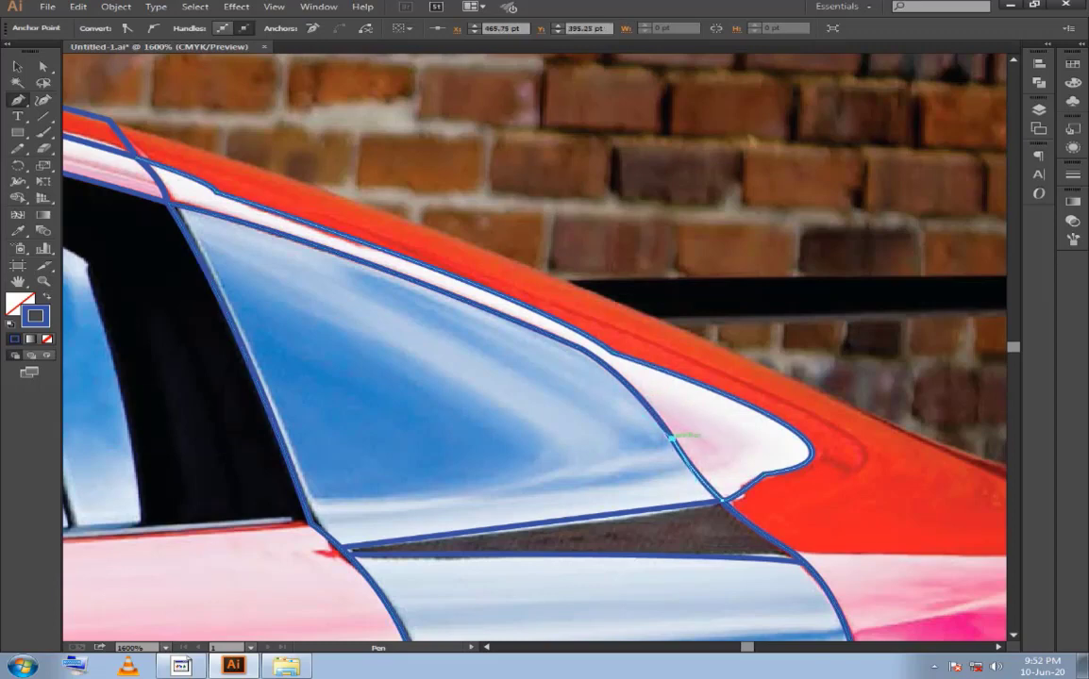
left_click(564, 336)
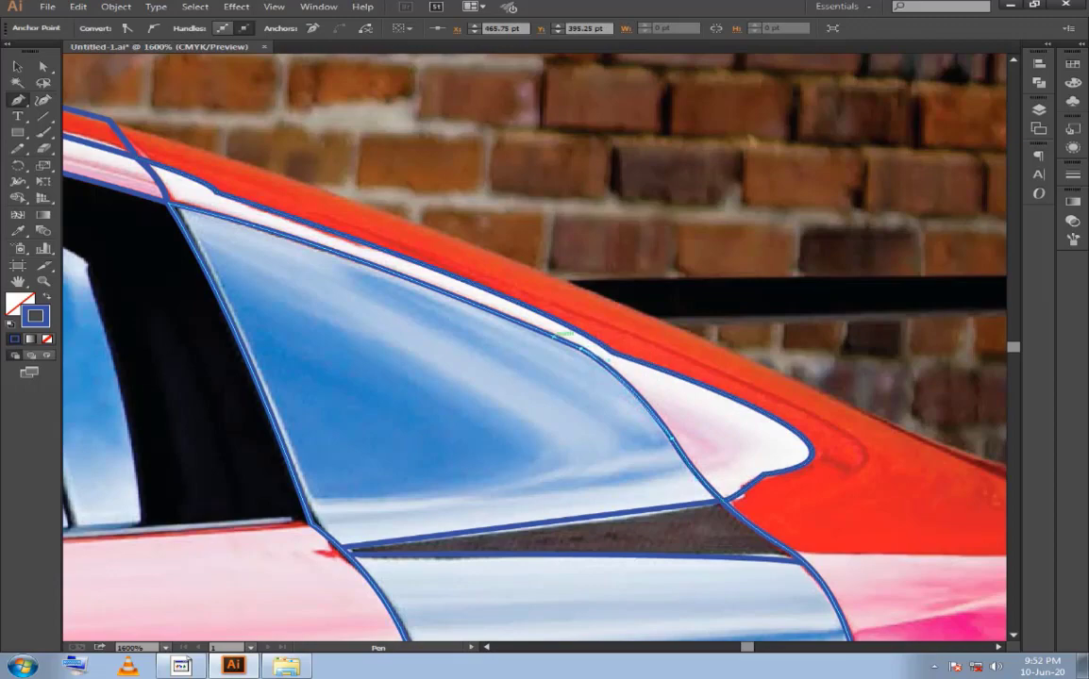
left_click(614, 357)
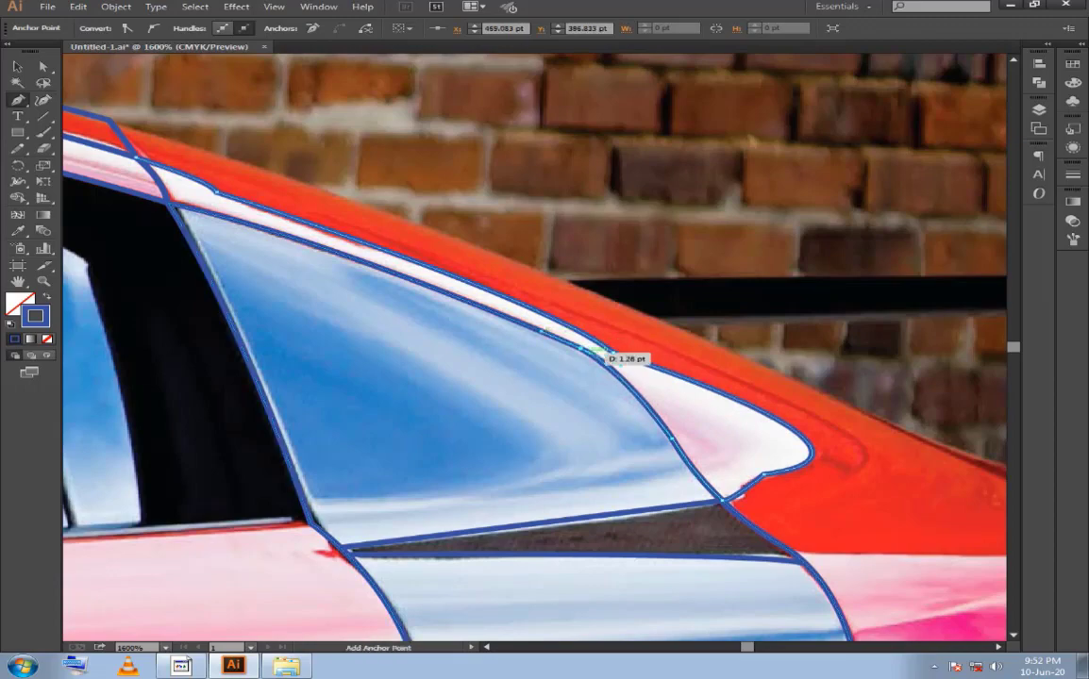
mouse_move(170, 203)
left_mouse_down()
mouse_move(458, 297)
mouse_move(290, 260)
left_mouse_up()
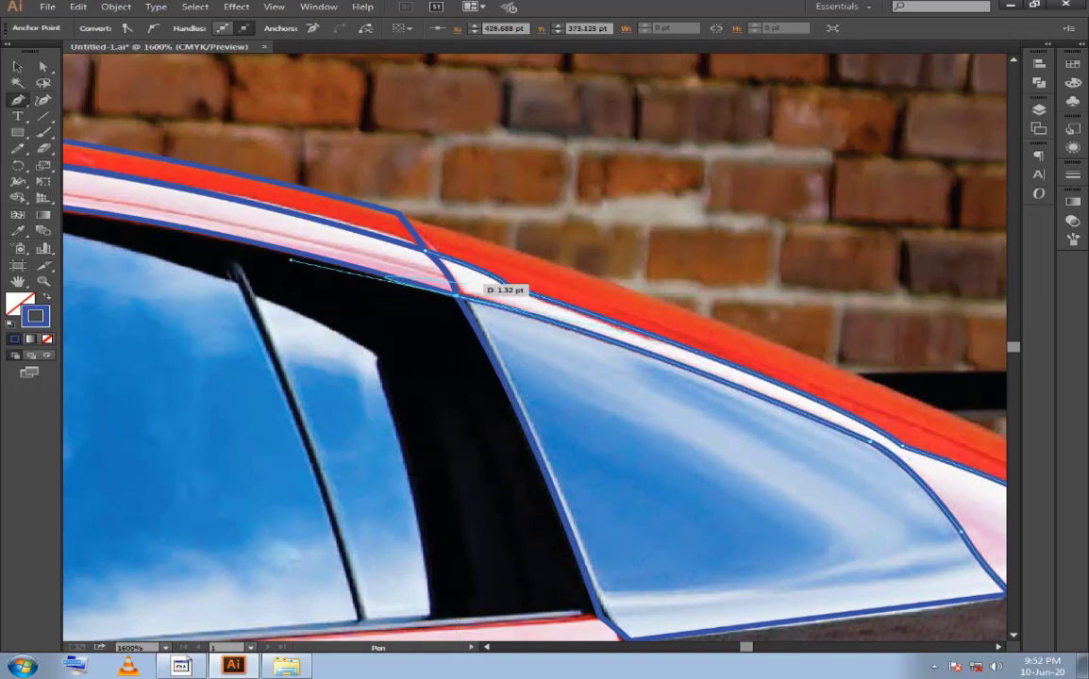
left_click(458, 297)
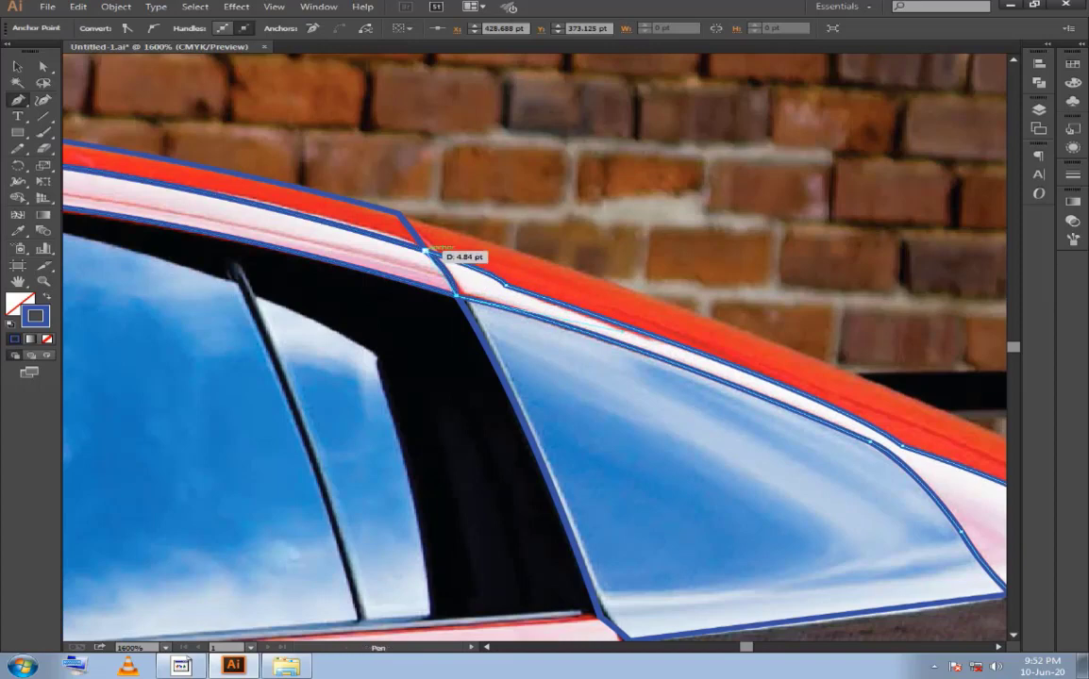
left_click(502, 280, "ctrl")
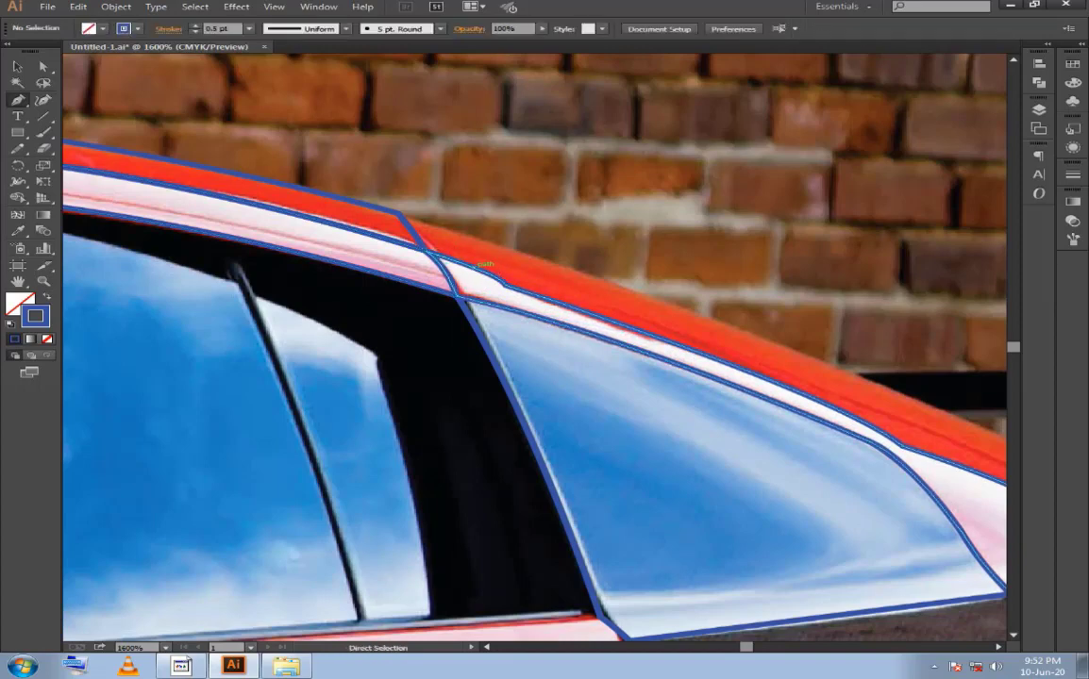
Save the artwork as Untitled-1.ai with Ctrl+S and wait for saving to finish.
key("ctrl+s")
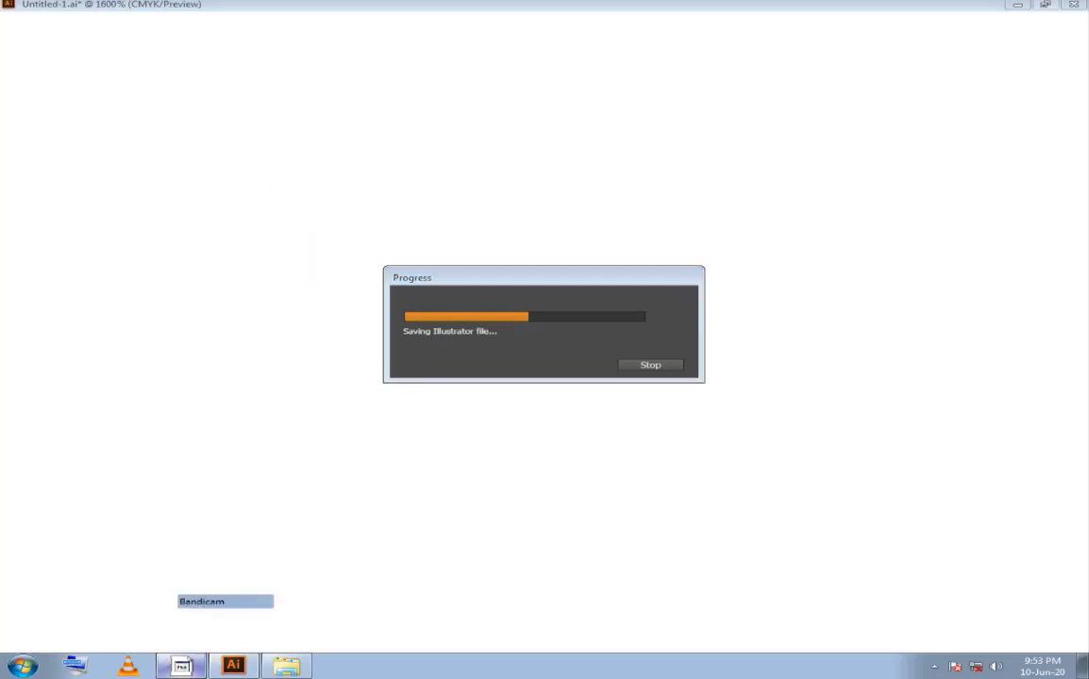
left_click(181, 666)
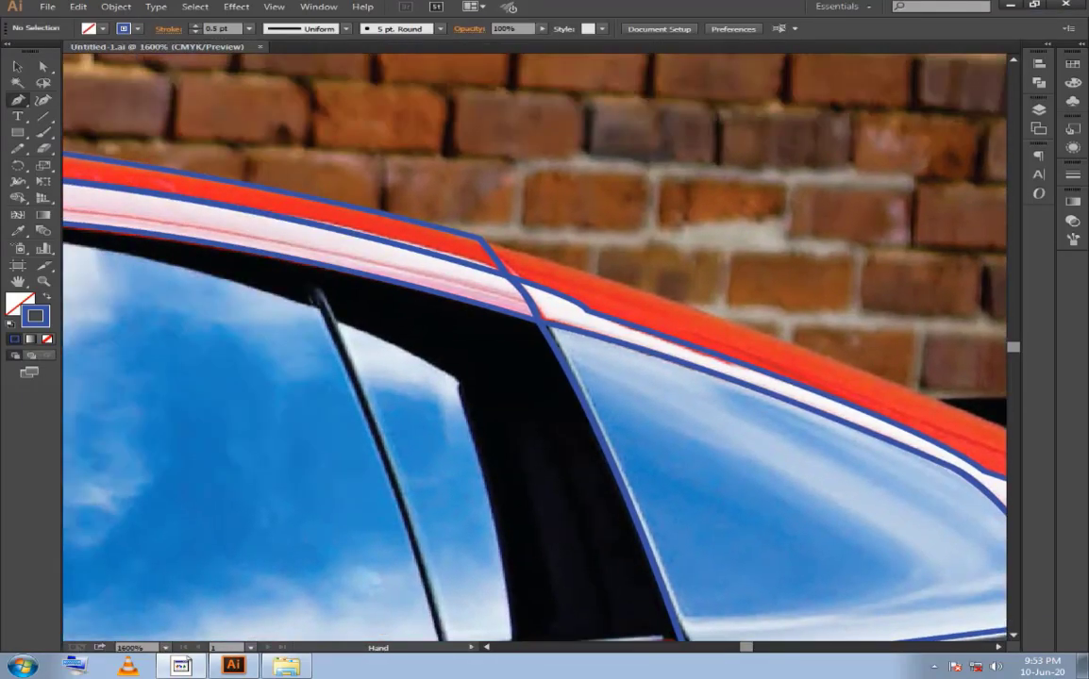
Create Layer 4 in the Layers panel and change its layer colour from Medium Blue to Yellow.
left_click_drag(453, 292, 566, 359)
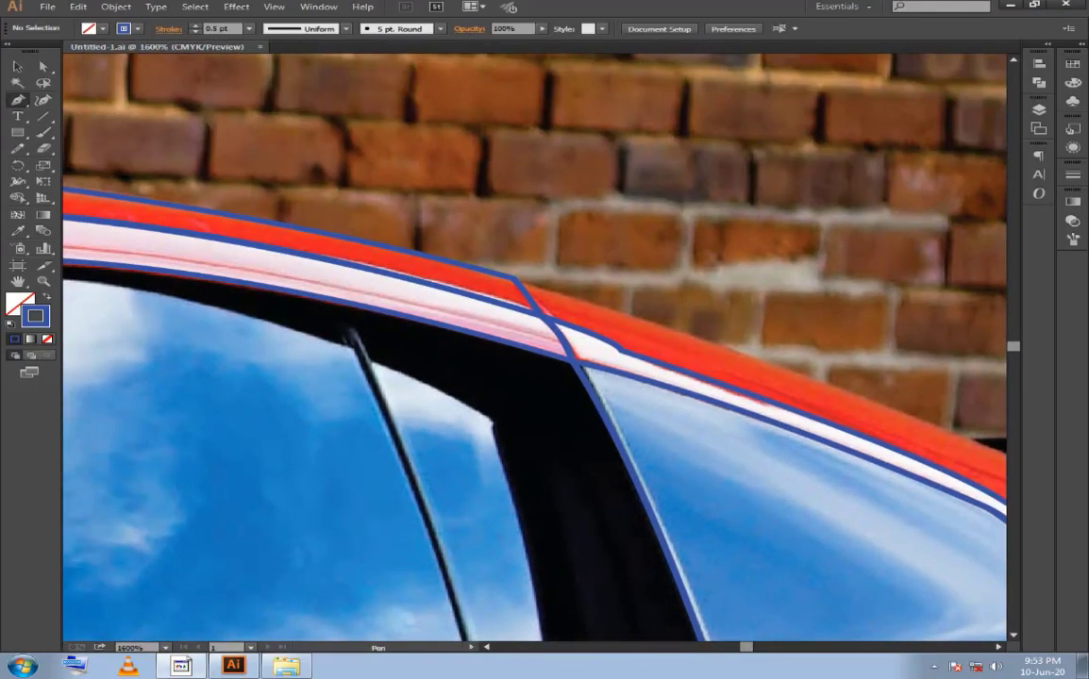
key("F7")
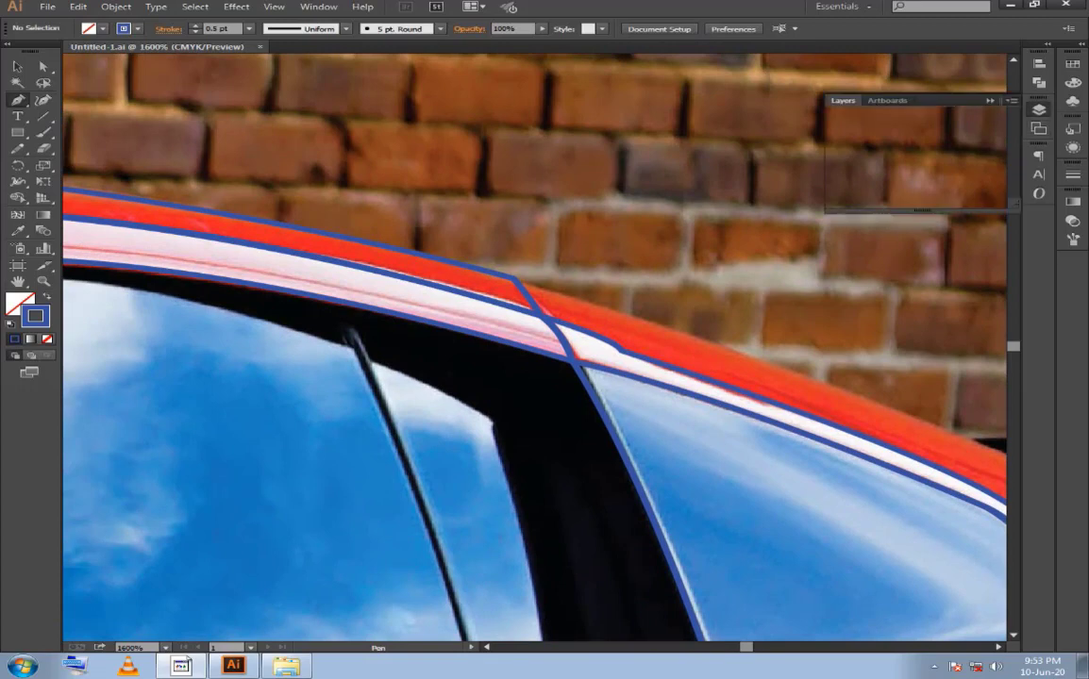
left_click(970, 202)
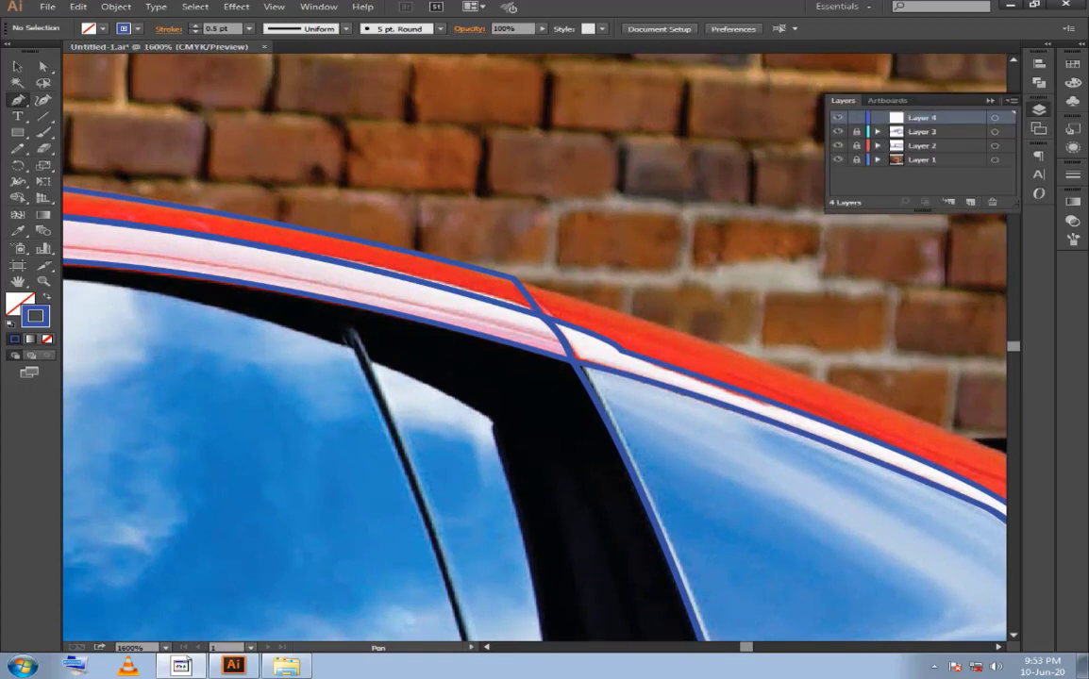
double_click(958, 117)
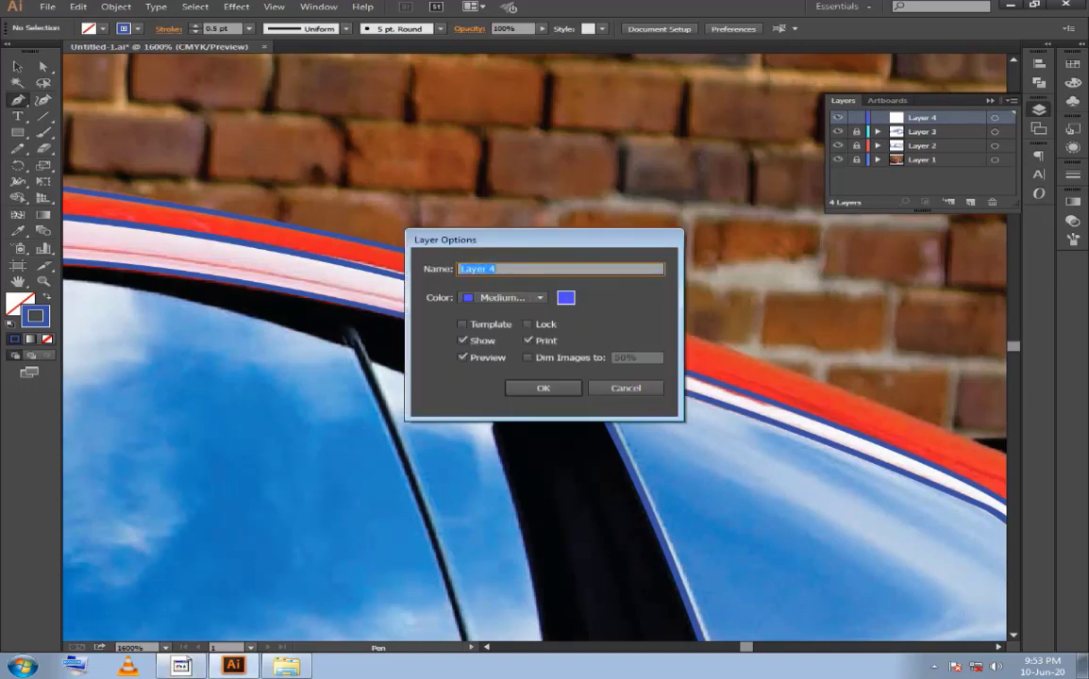
left_click(503, 298)
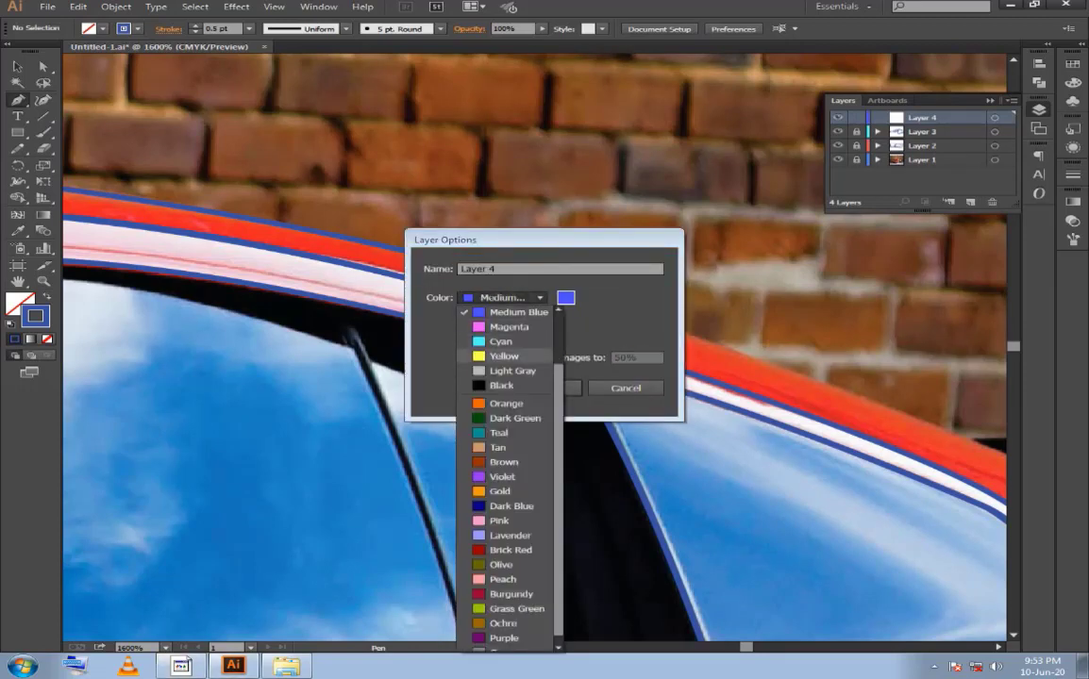
left_click(511, 355)
key("Return")
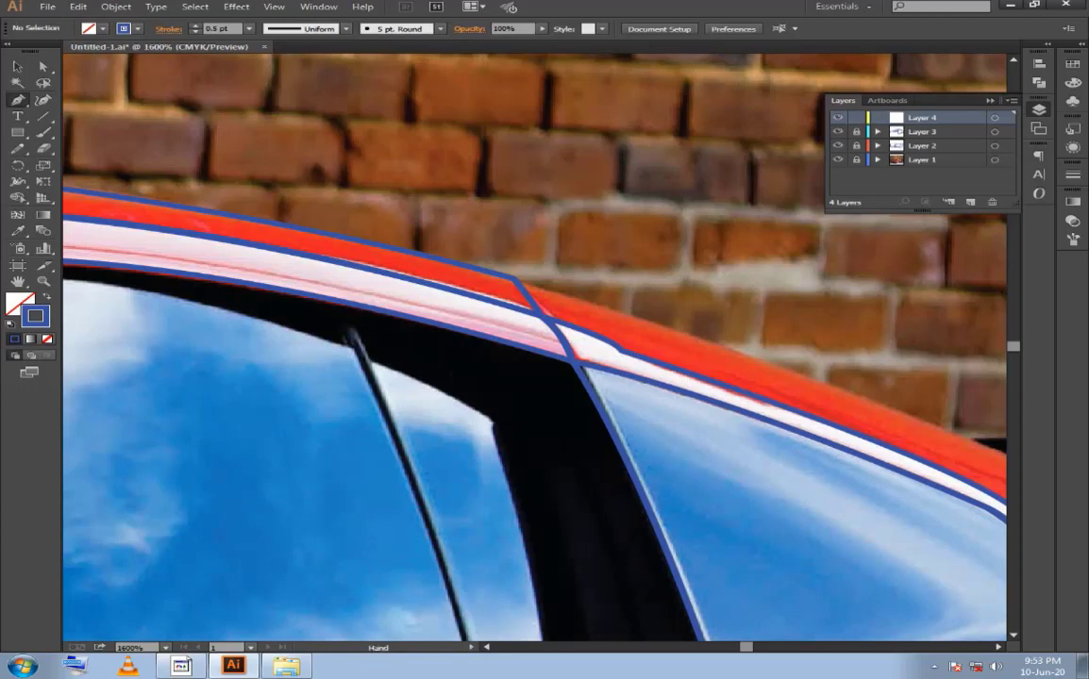
key("ctrl+minus")
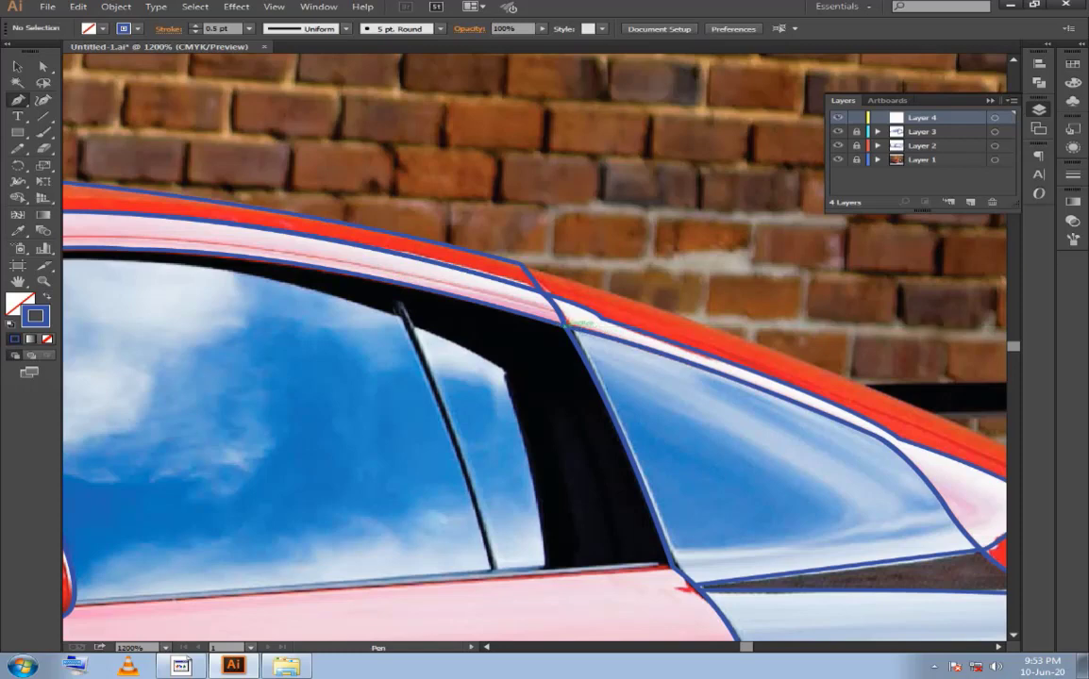
Start a path at the pillar top and curve it around the pillar-bottom corner.
left_click(564, 324)
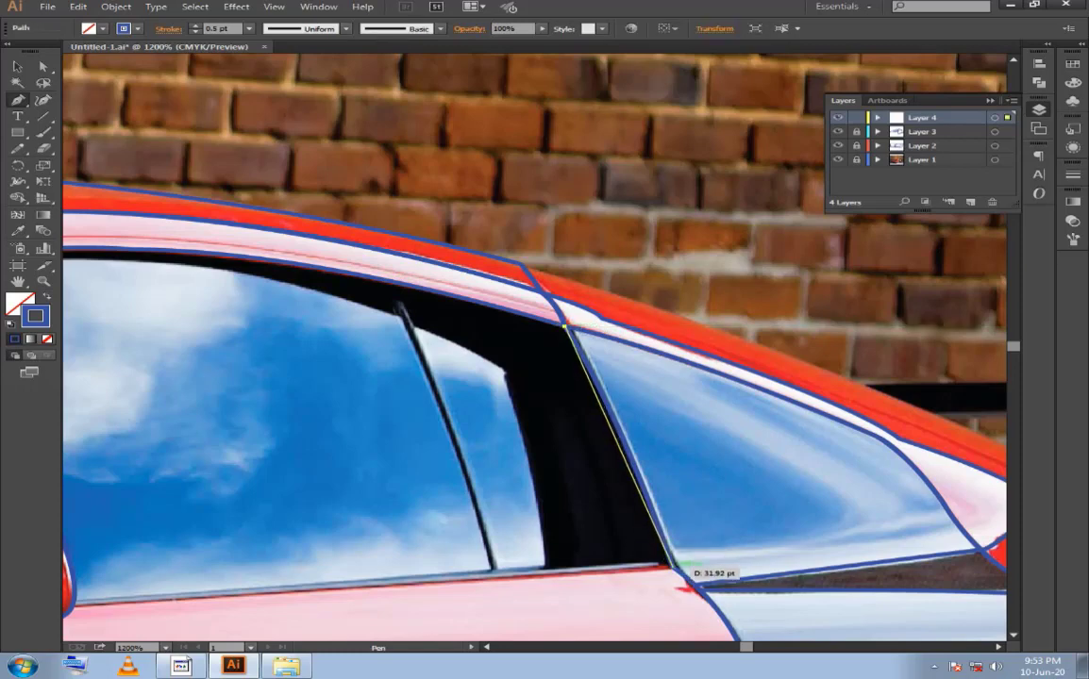
left_click(672, 564)
scroll(672, 563, "down", 4)
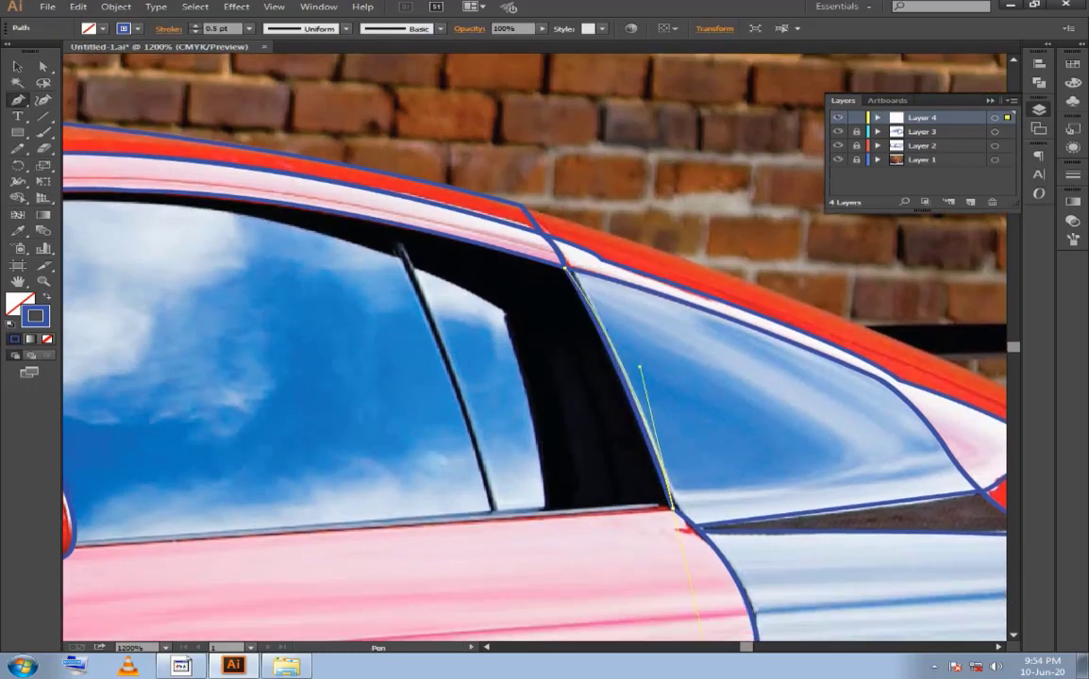
scroll(751, 628, "down", 1)
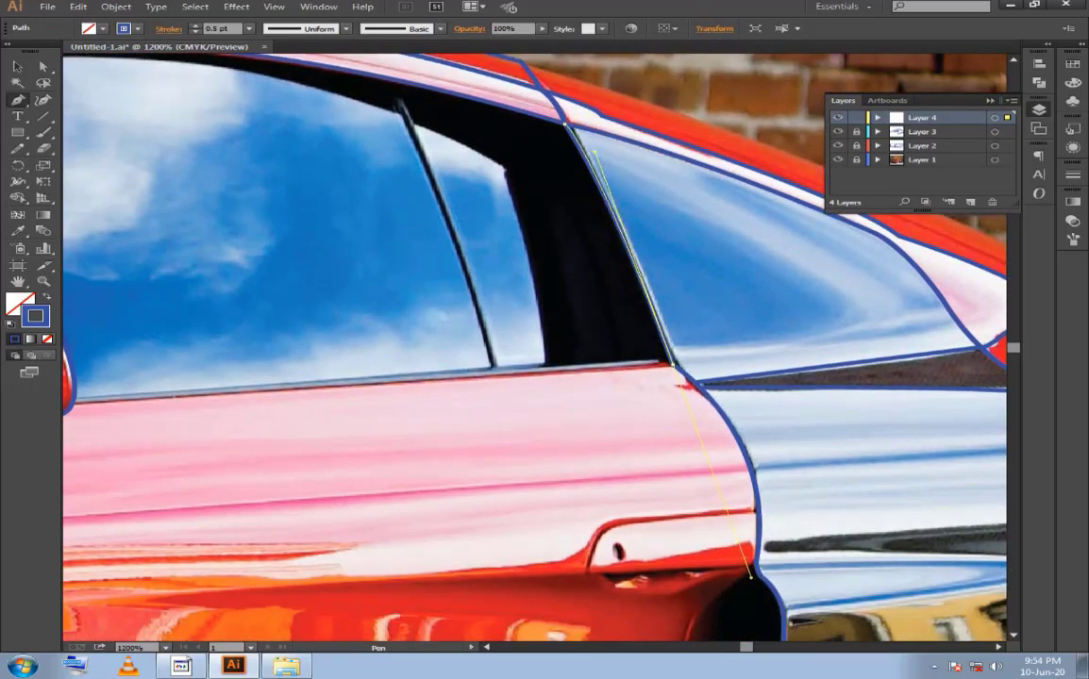
left_click(750, 578)
key("ctrl+z")
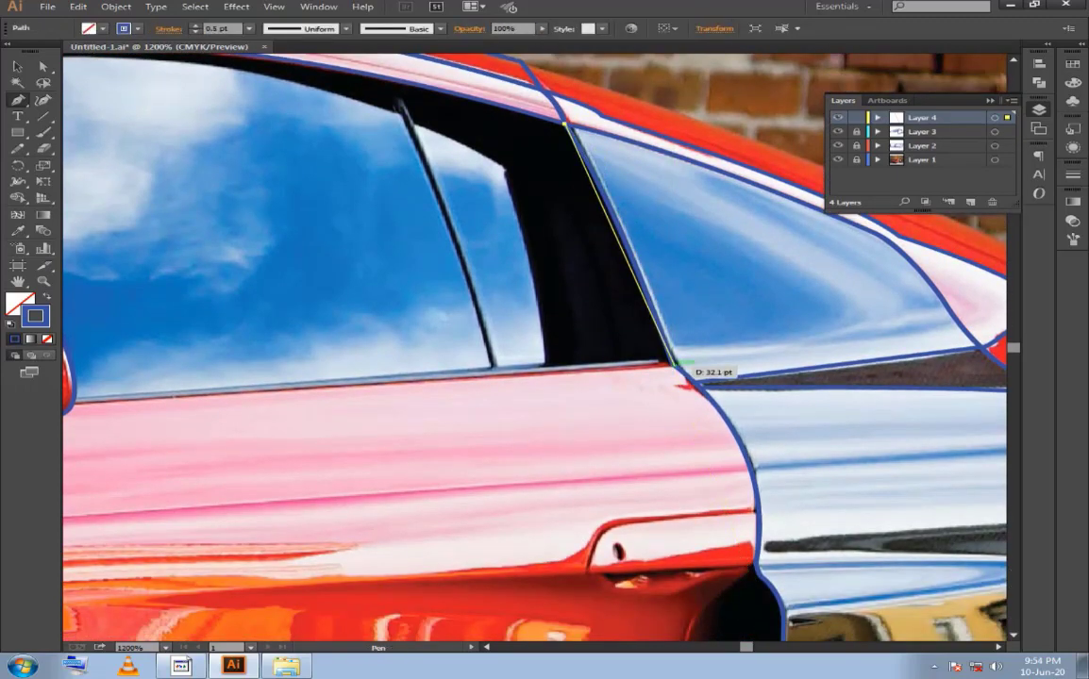
scroll(678, 362, "up", 4)
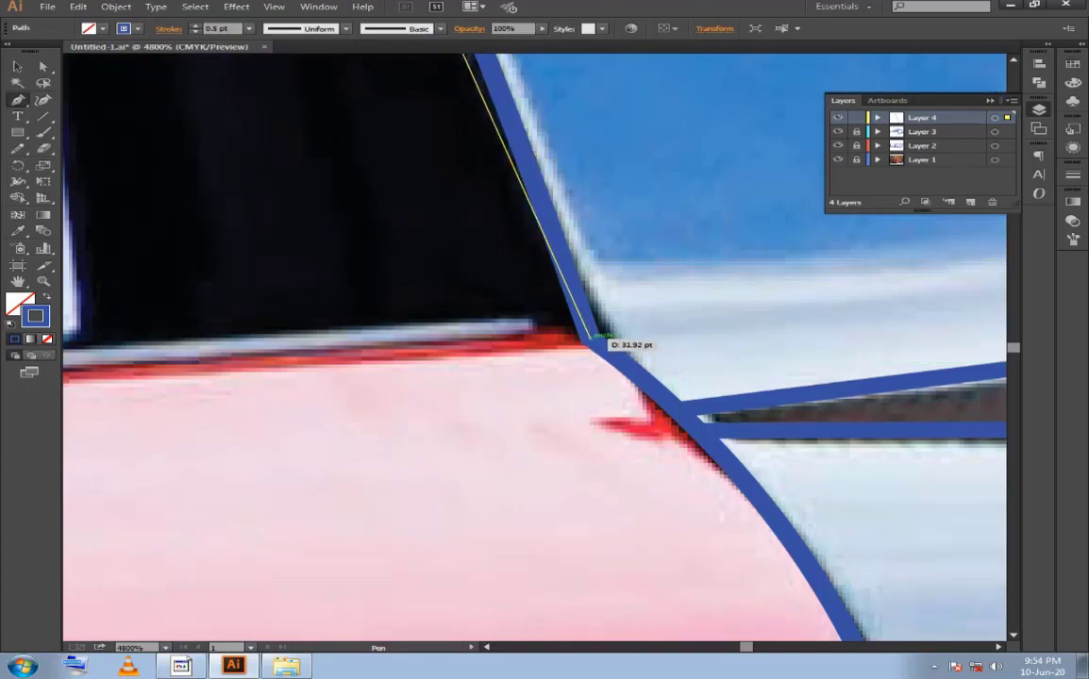
scroll(591, 341, "down", 2)
scroll(594, 344, "down", 1)
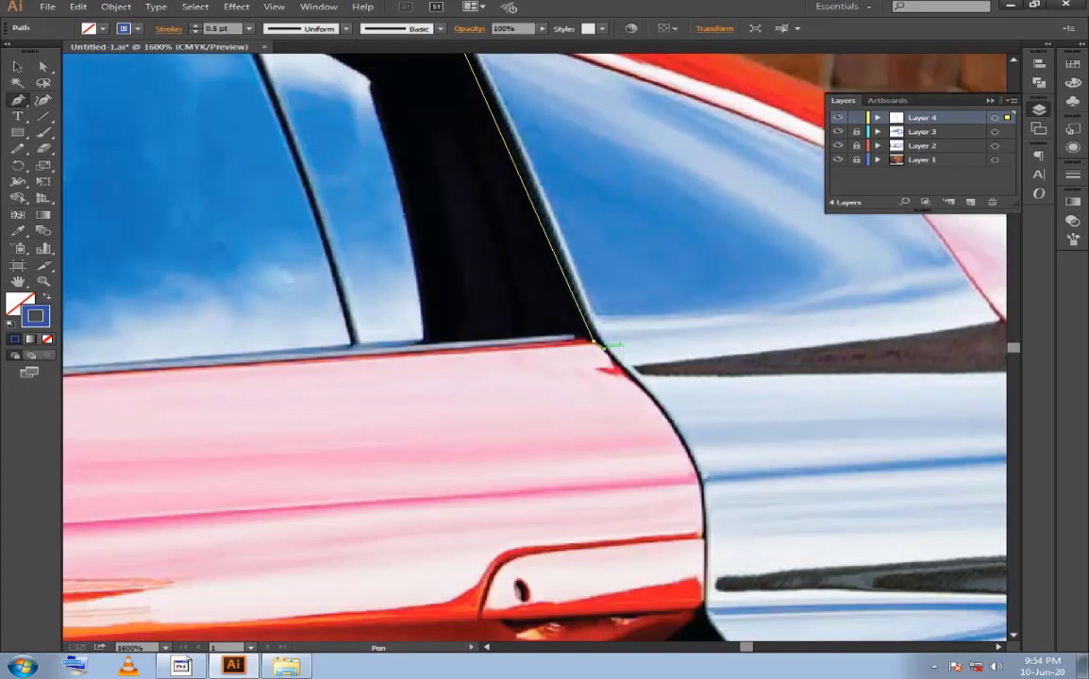
scroll(595, 343, "down", 1)
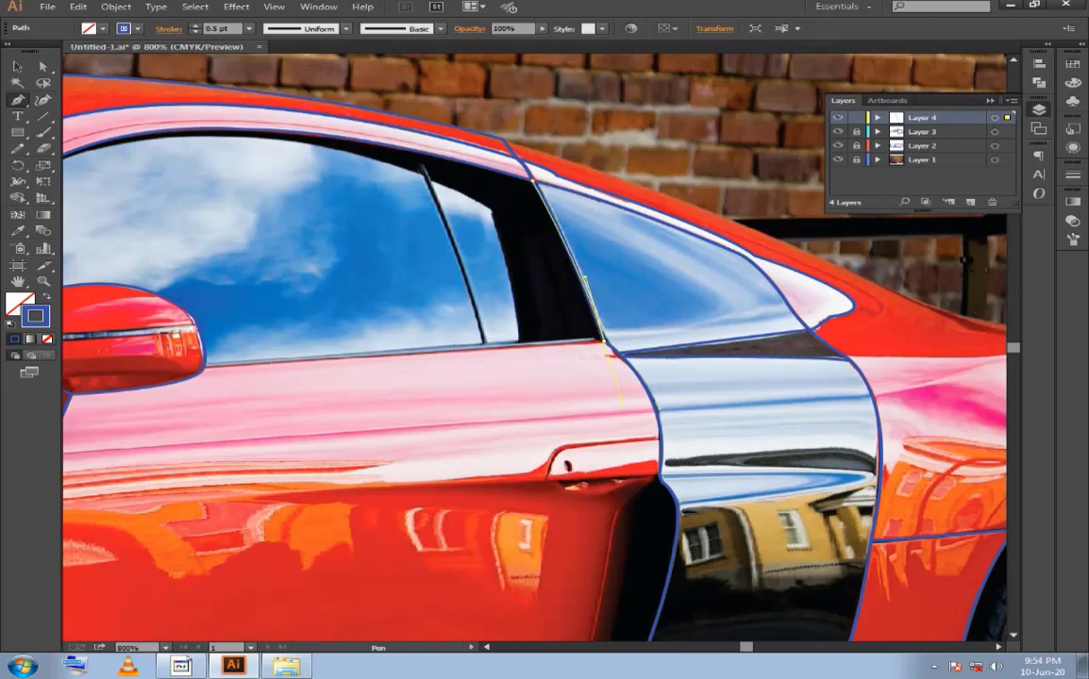
scroll(619, 408, "up", 1)
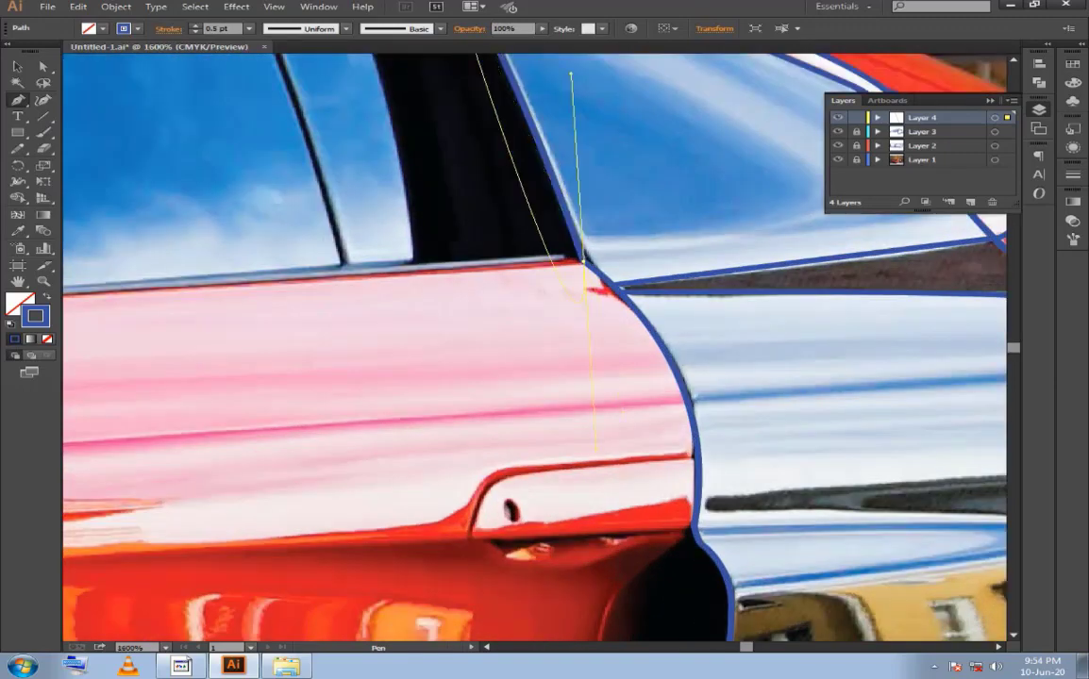
scroll(596, 450, "up", 3)
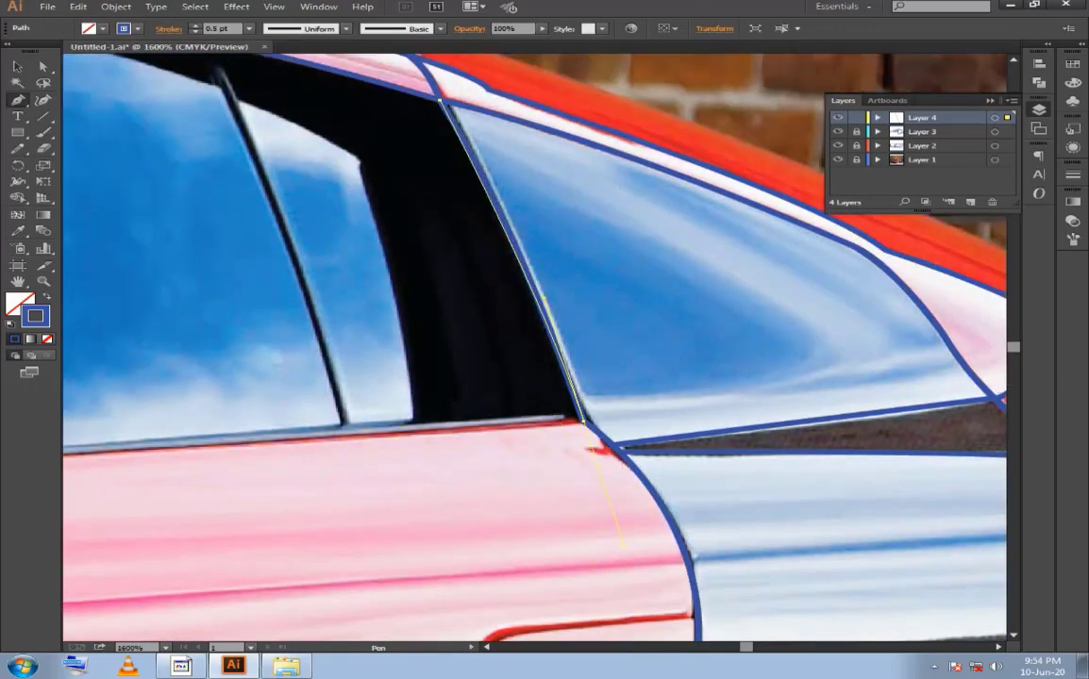
left_click_drag(623, 546, 651, 622)
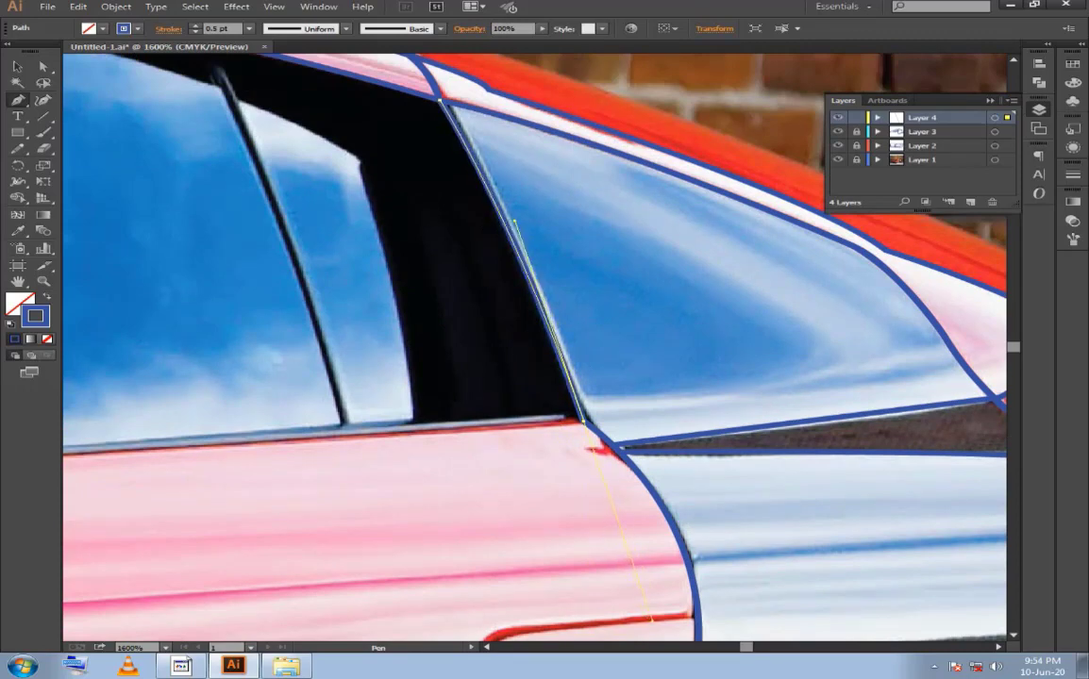
left_click(584, 425)
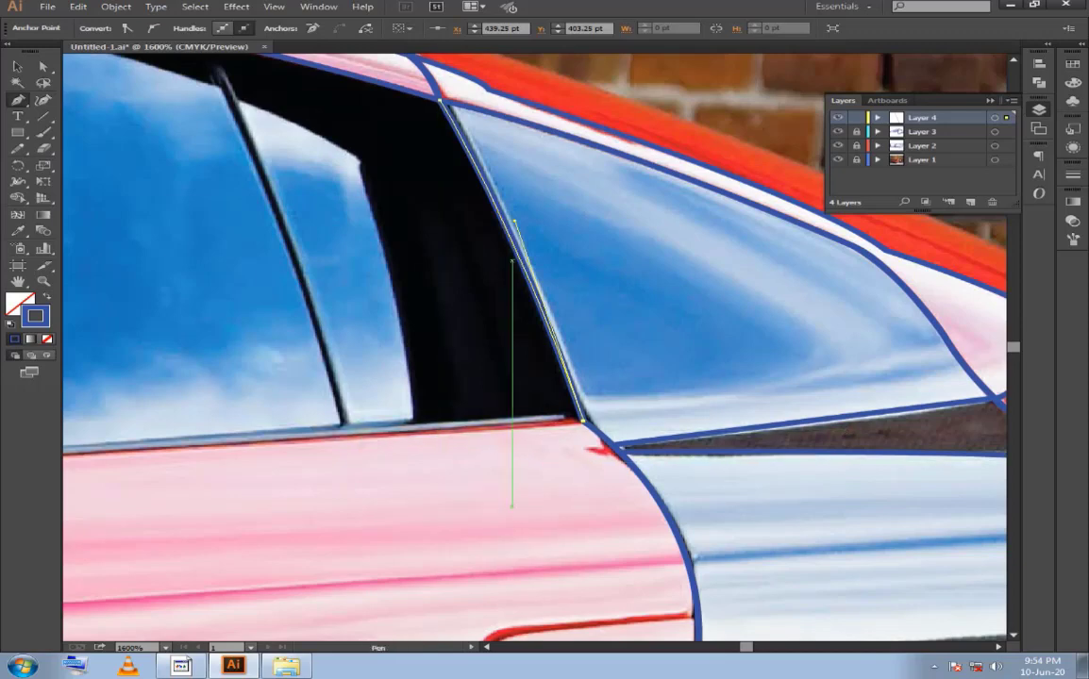
key("ctrl")
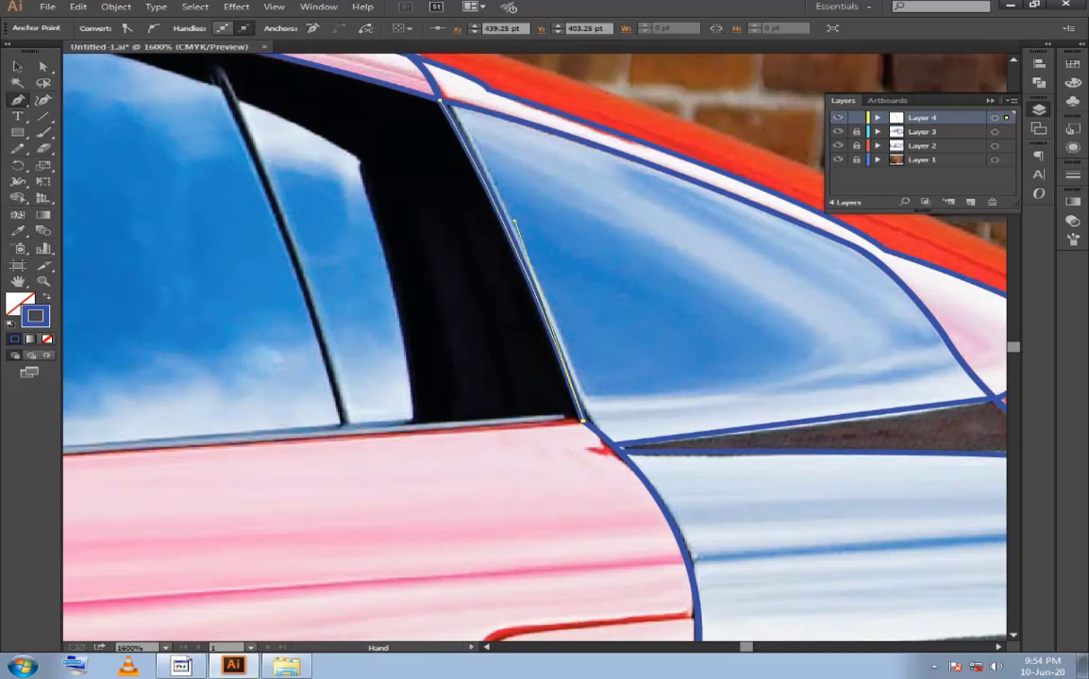
Continue the path to the window-frame corner, curve it near the roof along the top edge, and finish it.
left_click_drag(360, 425, 452, 519)
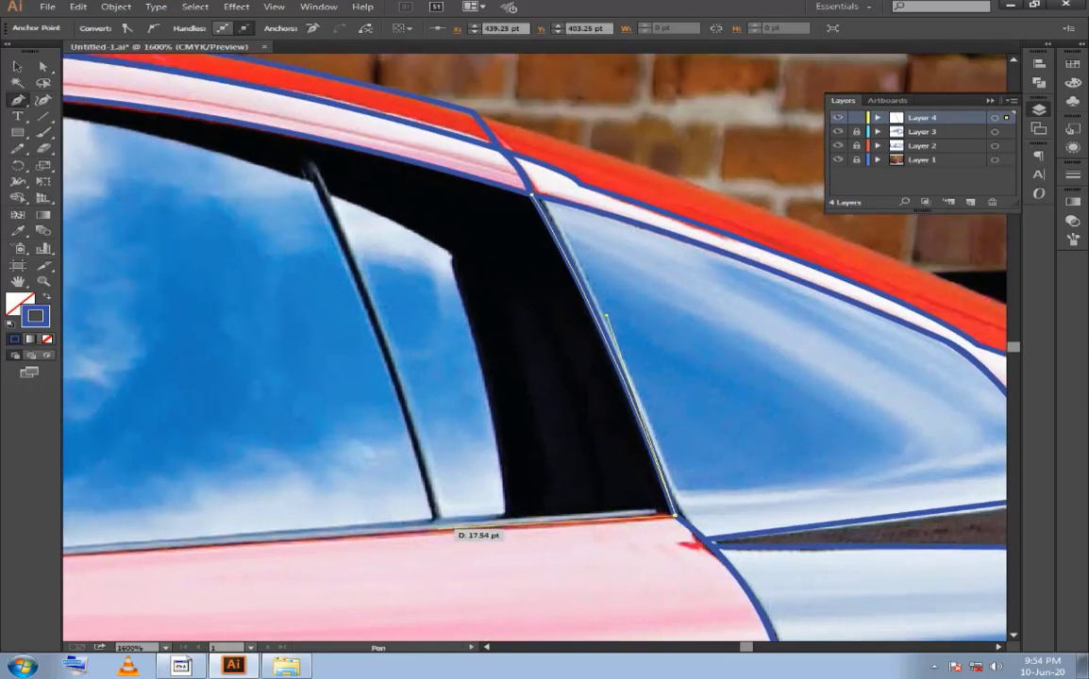
left_click_drag(453, 525, 454, 526)
left_click(437, 528)
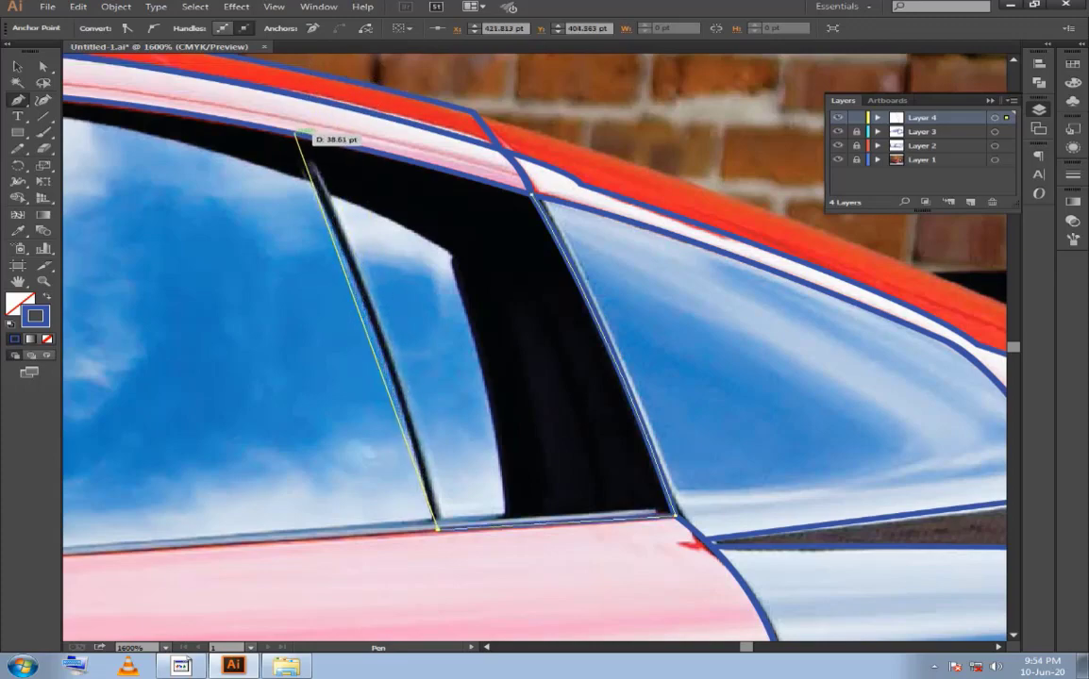
mouse_move(293, 137)
left_mouse_down()
mouse_move(223, 74)
mouse_move(200, 164)
left_mouse_up()
key("ctrl+minus")
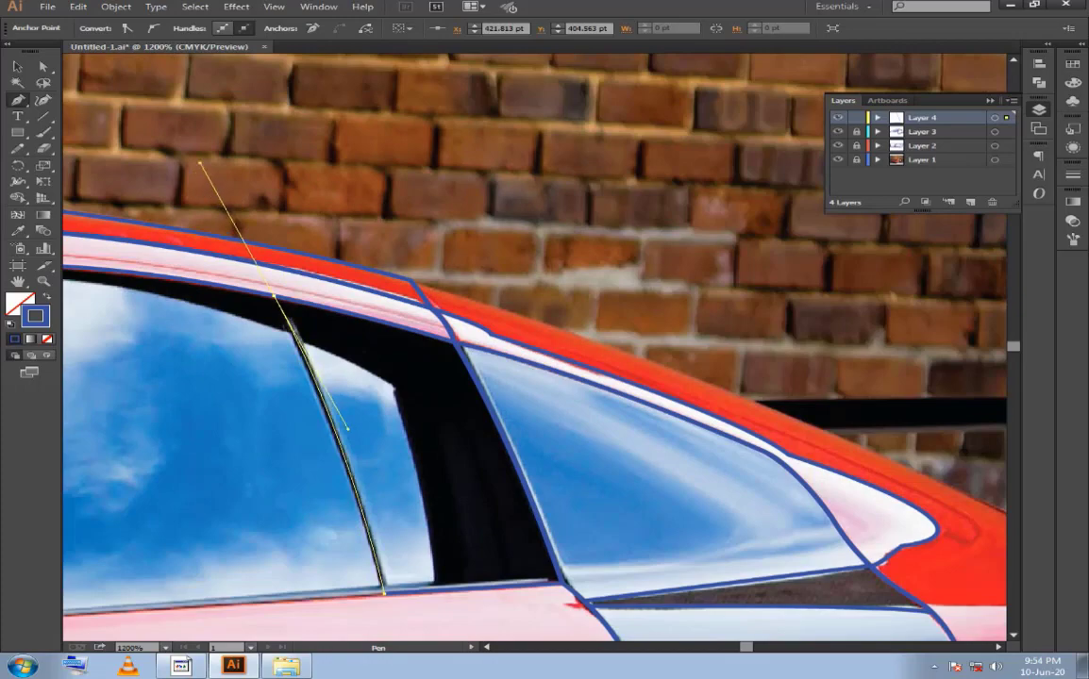
left_click(273, 297, "alt")
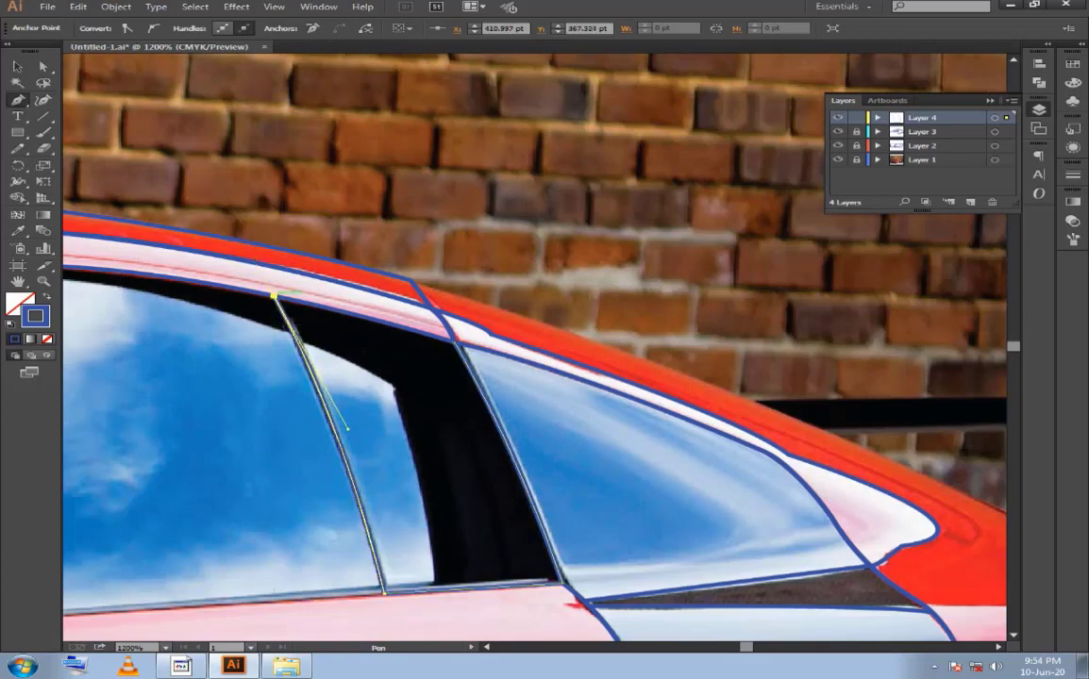
scroll(509, 354, "up", 2)
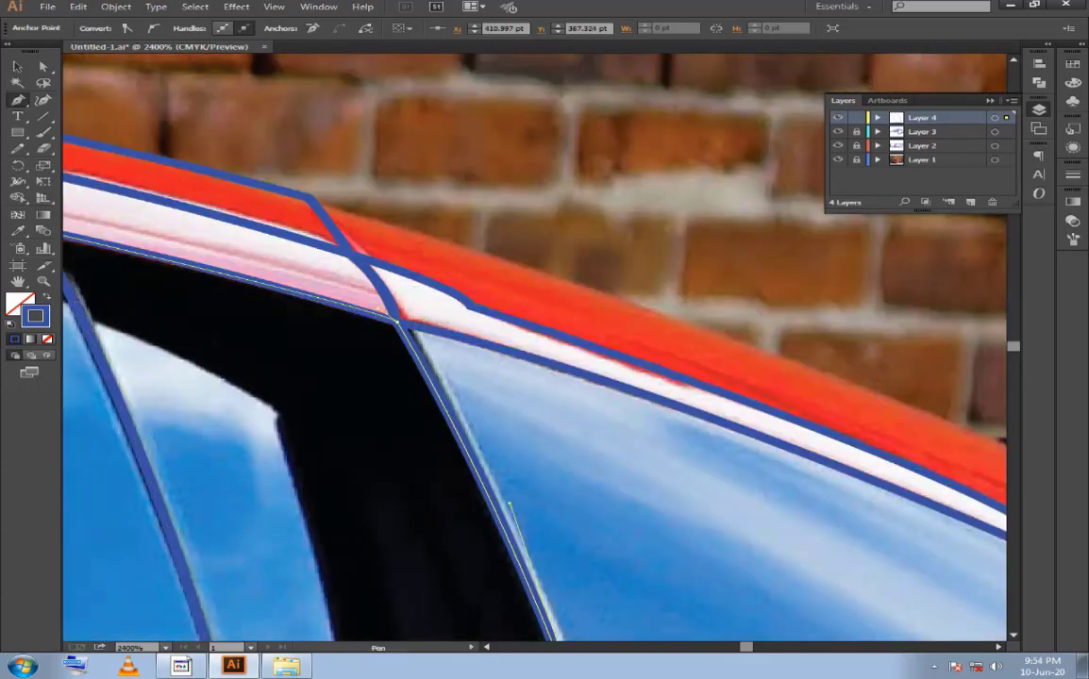
left_click(397, 321)
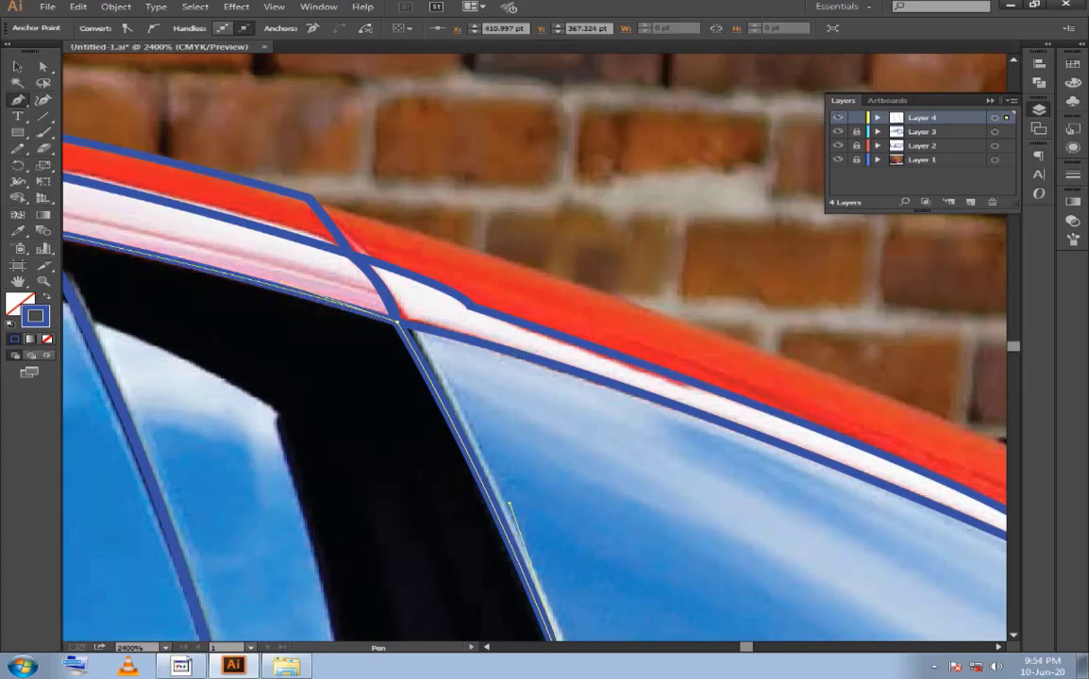
left_click_drag(510, 505, 658, 389)
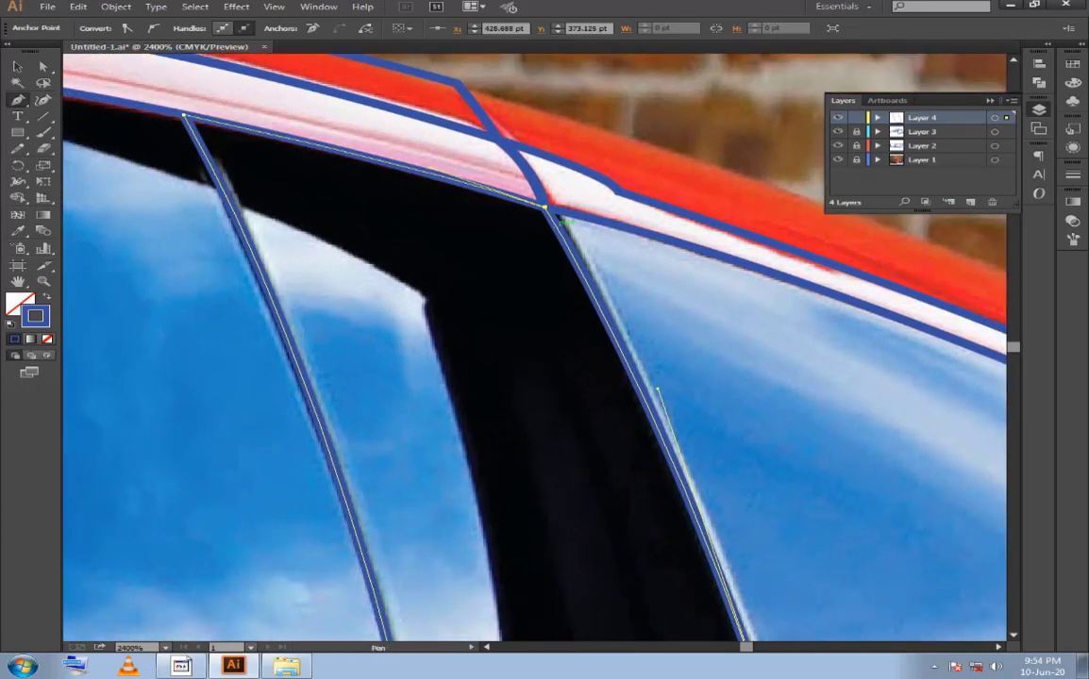
scroll(658, 389, "down", 2)
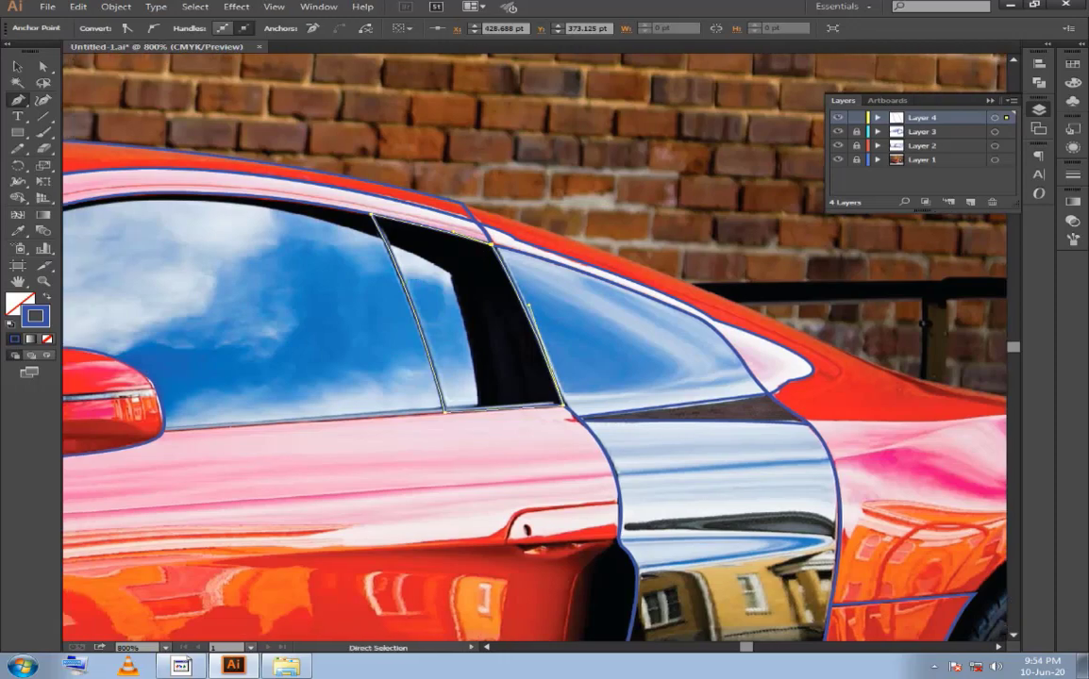
key("ctrl+shift+a")
Trace a new path from the pillar edge around the narrow glass edges to the window sill.
scroll(382, 216, "up", 3)
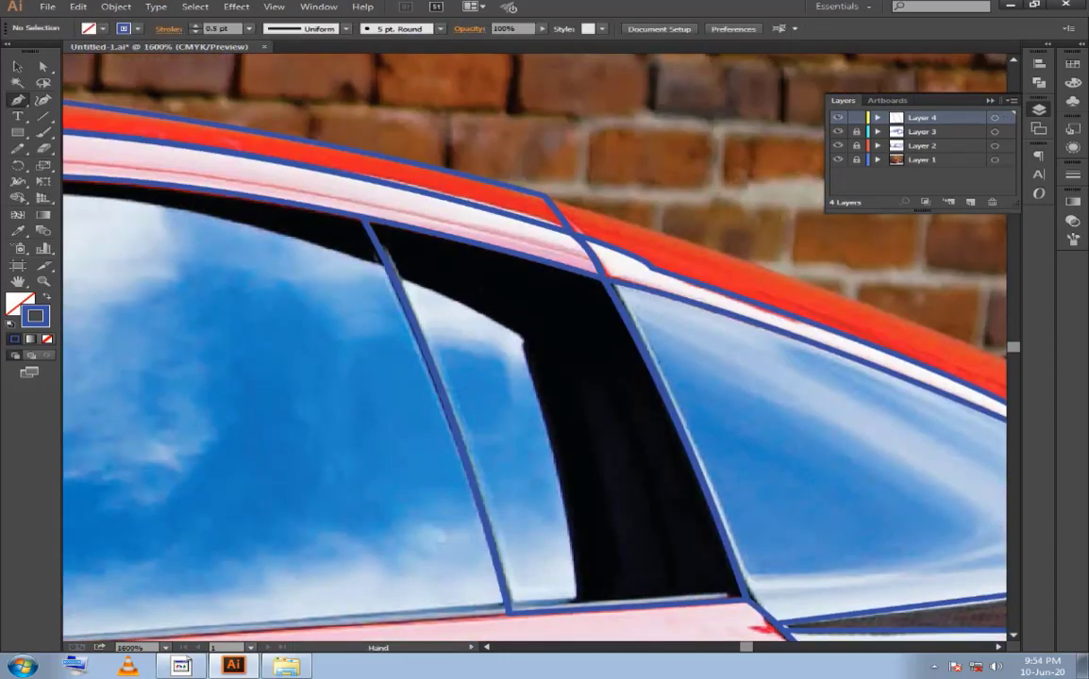
left_click_drag(408, 275, 420, 311)
left_click(404, 312)
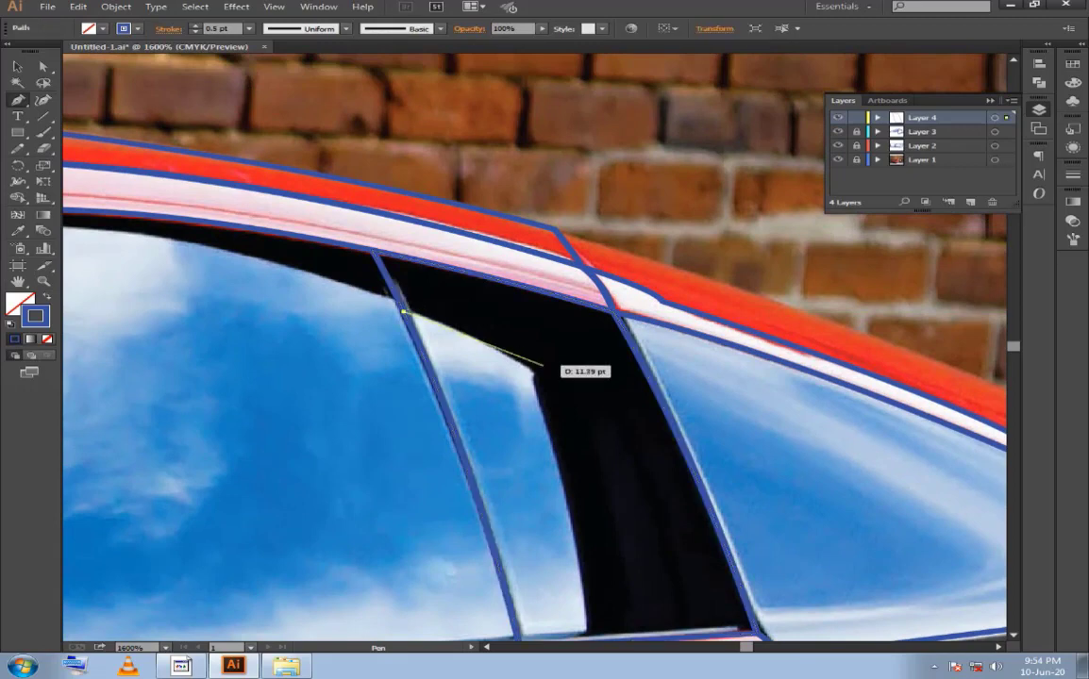
left_click(533, 373)
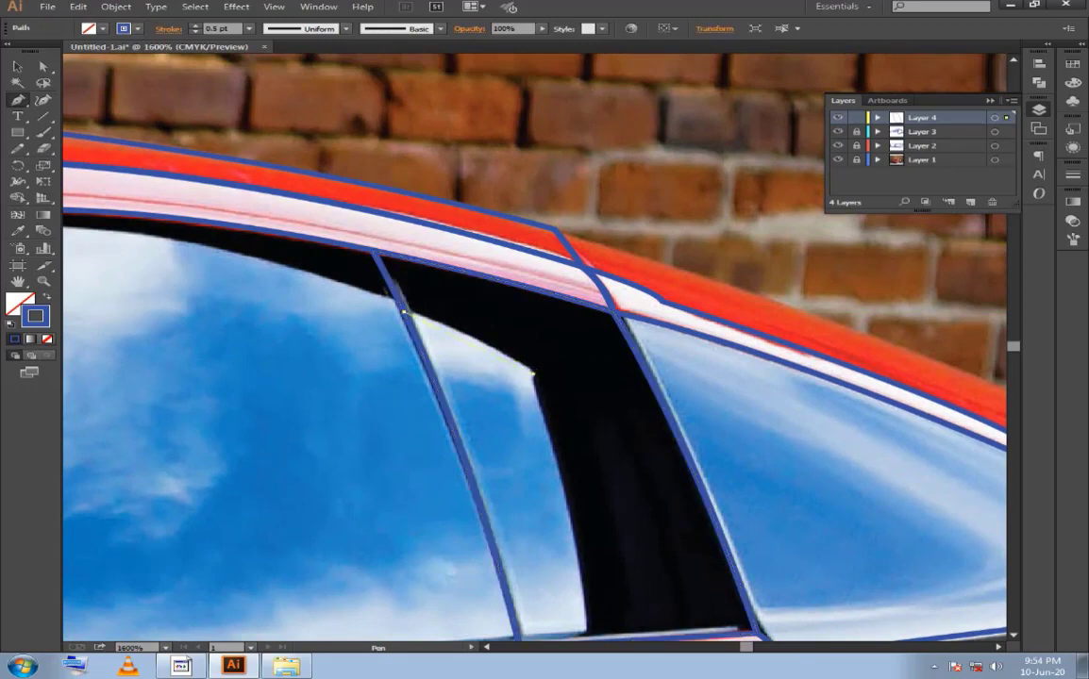
left_click(533, 373)
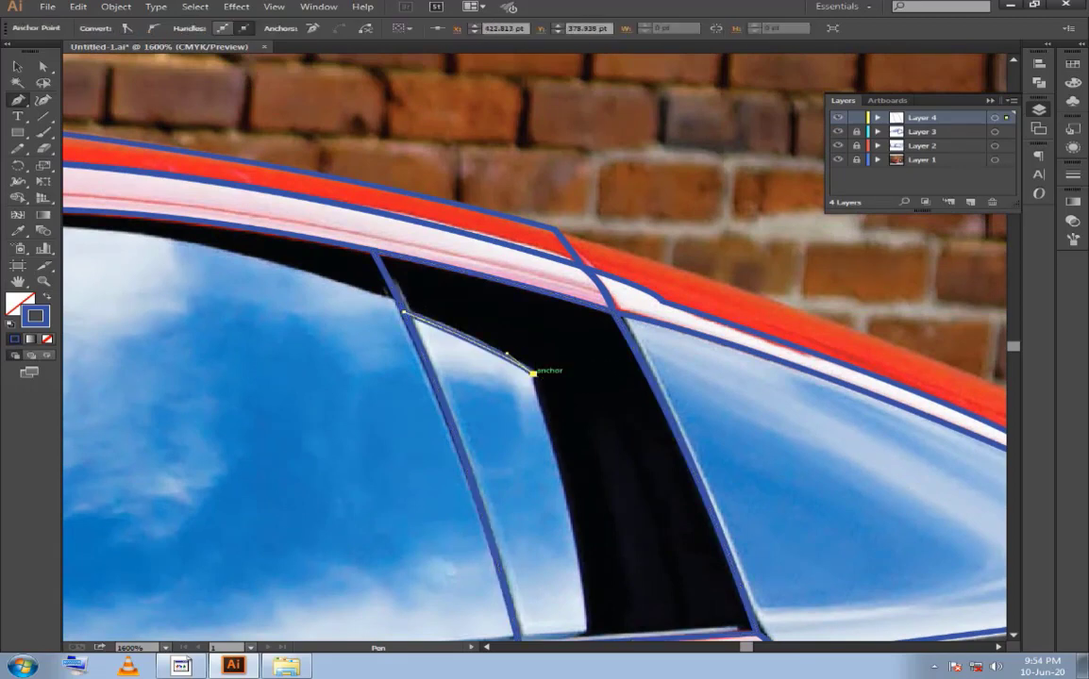
left_click_drag(540, 461, 511, 364)
left_click_drag(582, 547, 566, 495)
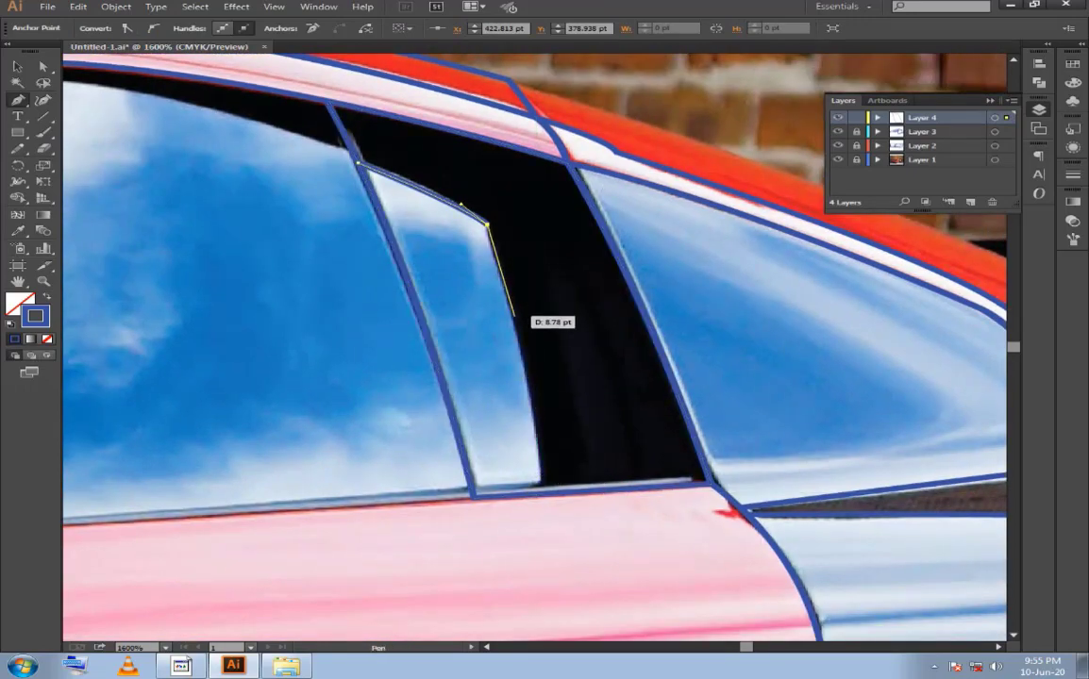
left_click_drag(514, 330, 535, 355)
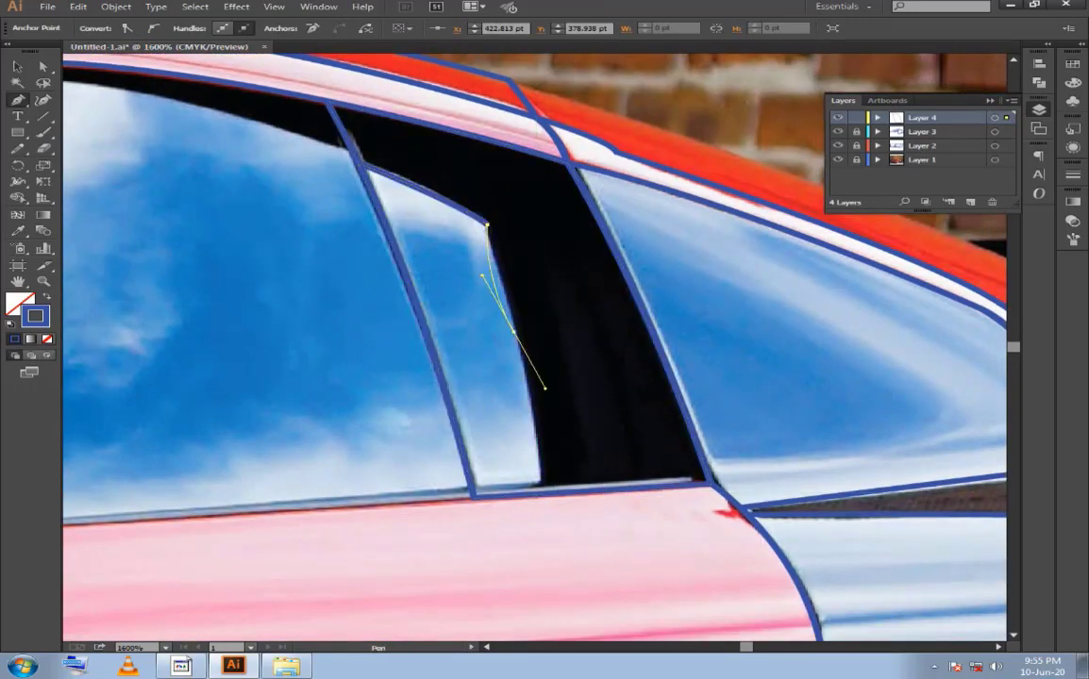
key("ctrl+z")
left_click_drag(499, 275, 511, 287)
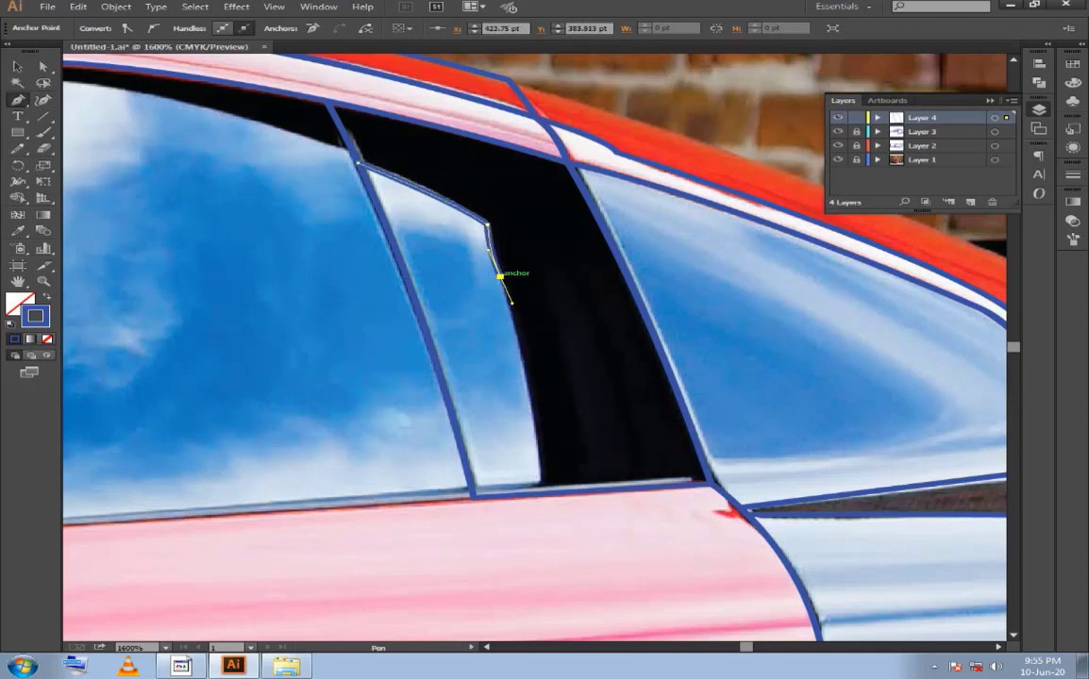
left_click(499, 276)
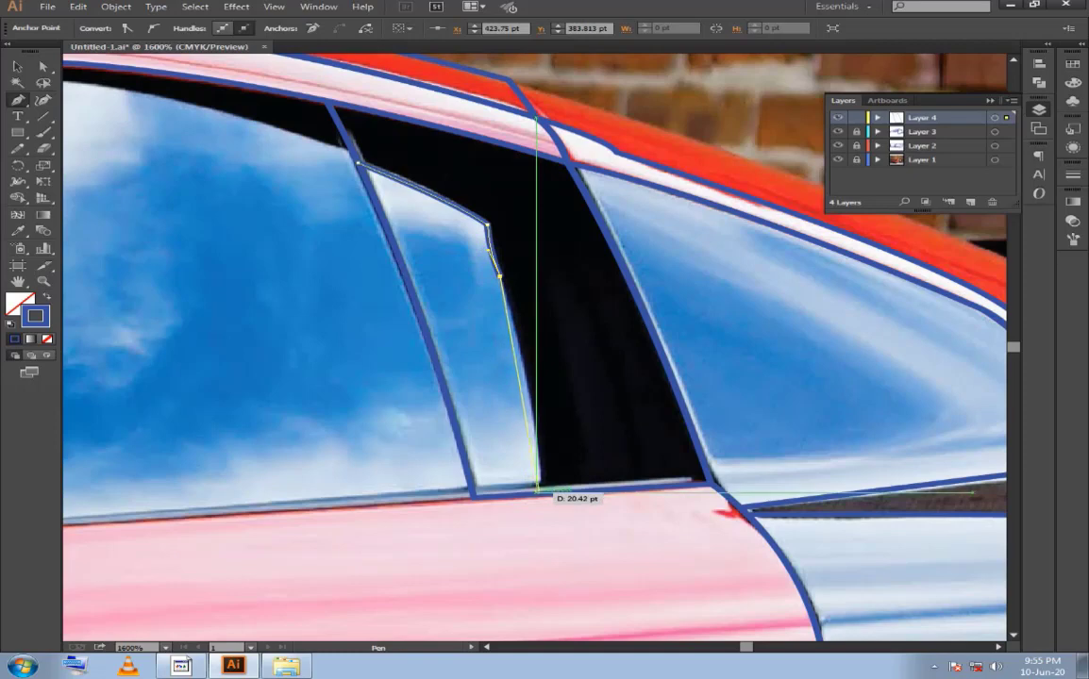
left_click_drag(534, 488, 540, 479)
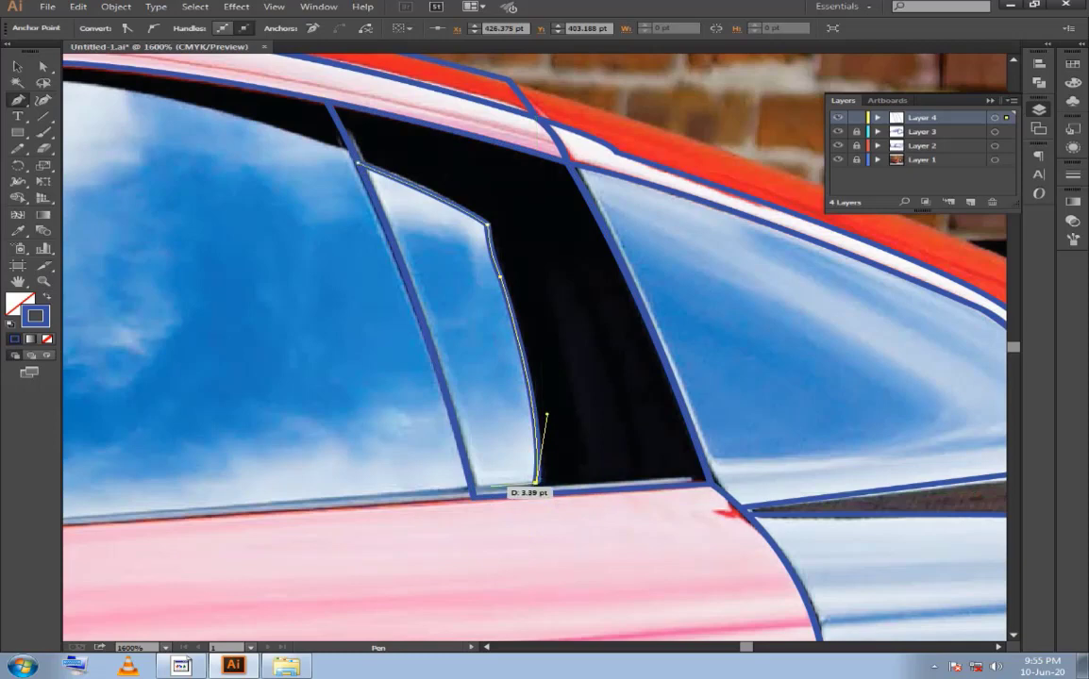
left_click(471, 489)
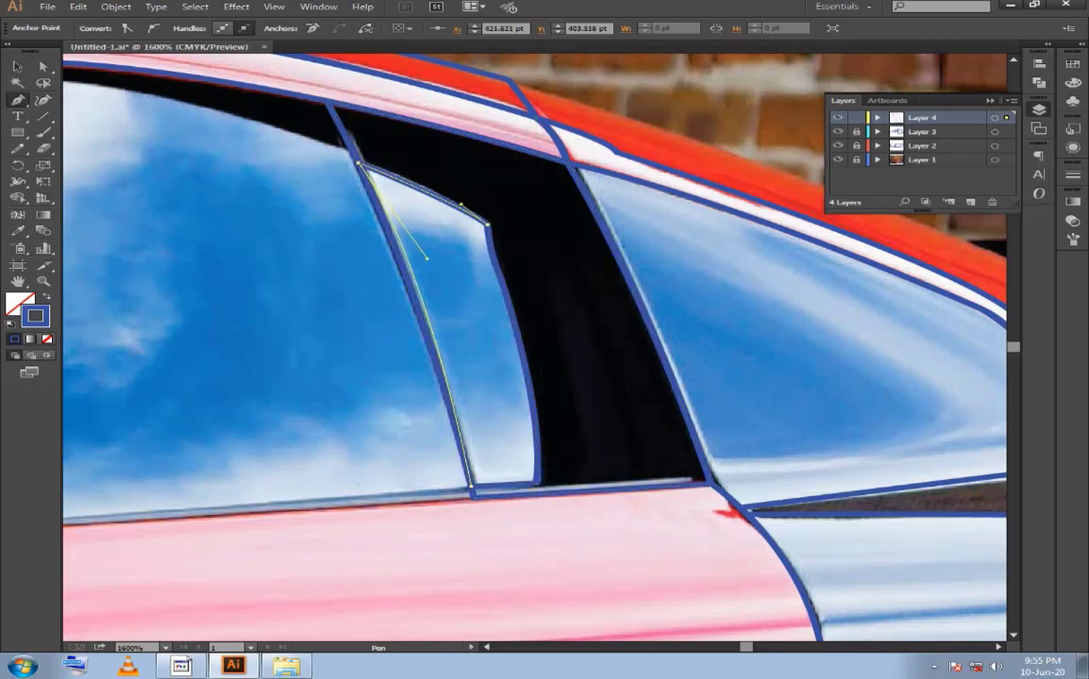
scroll(418, 496, "up", 4)
scroll(418, 496, "up", 2)
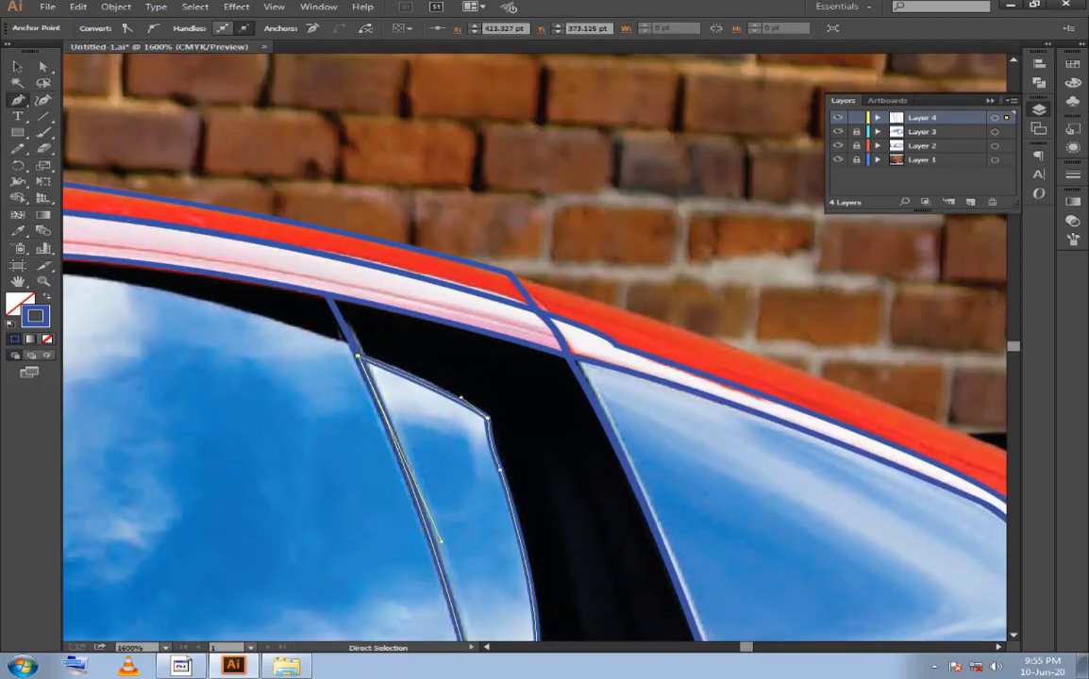
Finish the narrow glass outline and start a new path at the divider strip's base.
left_click(357, 357)
key("ctrl+minus")
mouse_move(425, 424)
left_mouse_down()
mouse_move(529, 359)
mouse_move(569, 352)
left_mouse_up()
left_click(906, 475)
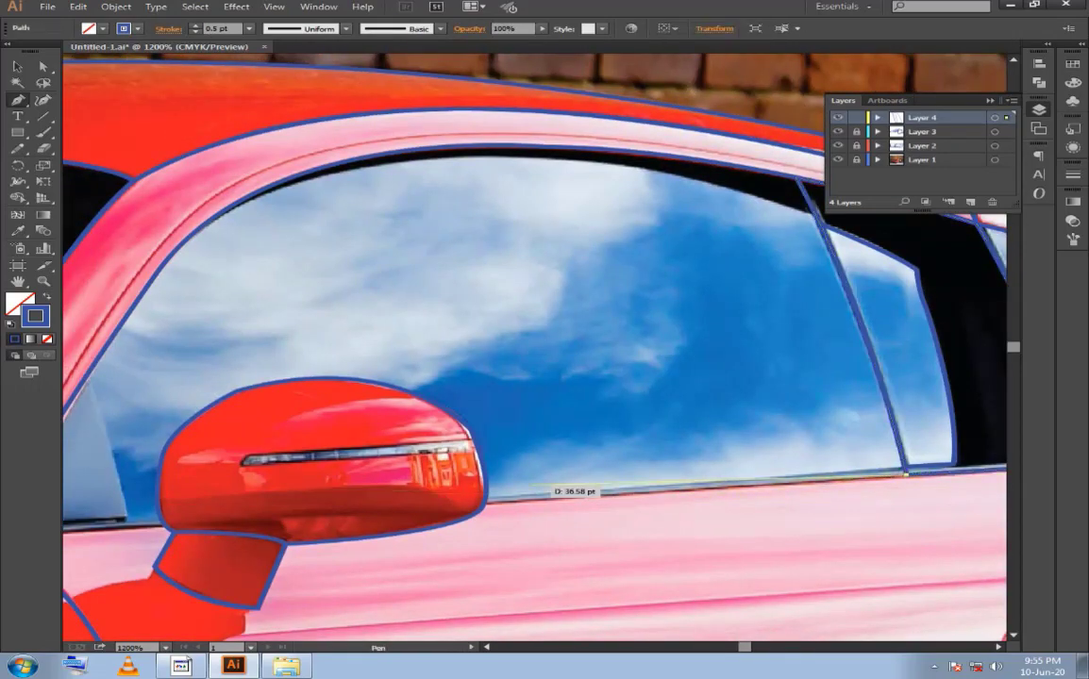
left_click_drag(882, 305, 773, 409)
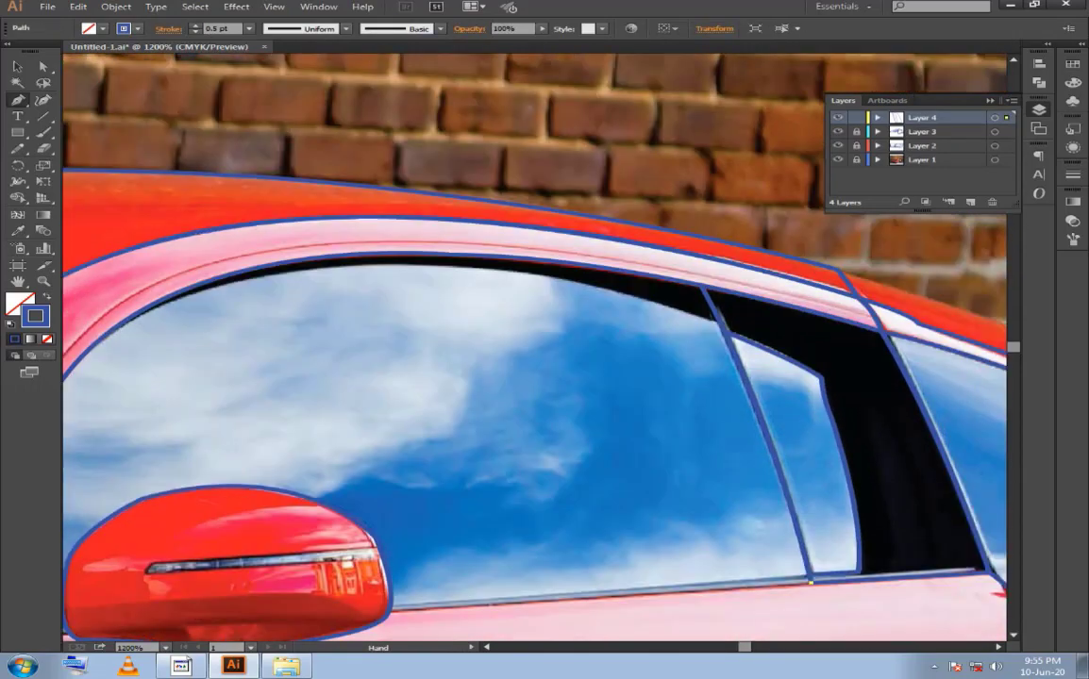
scroll(772, 409, "up", 3, "alt")
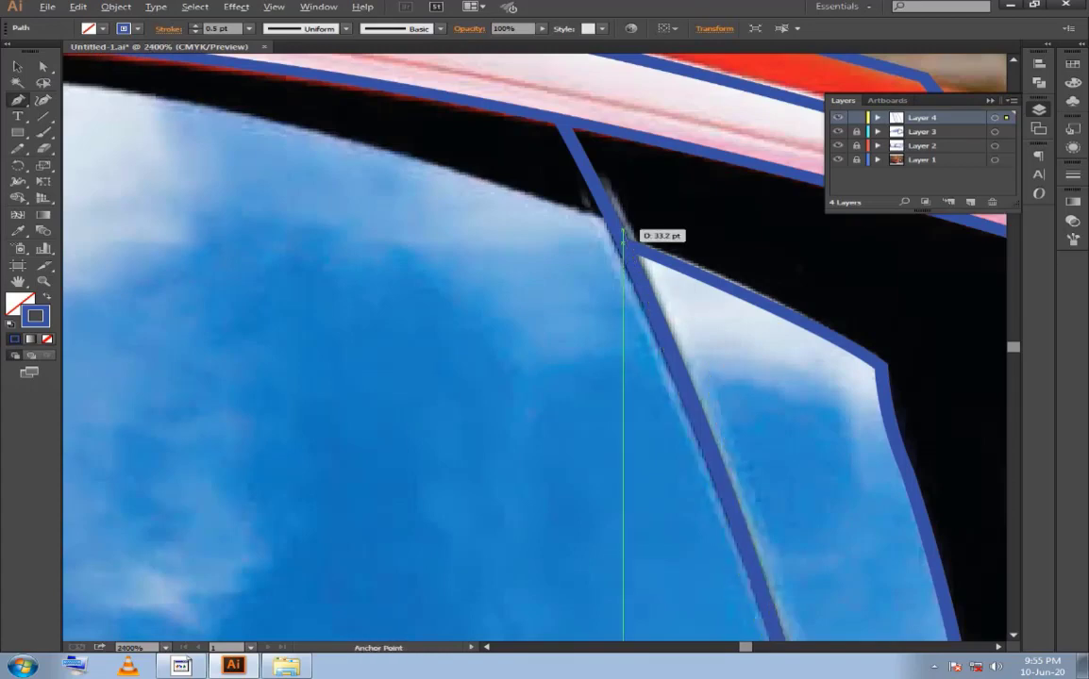
scroll(623, 234, "down", 2, "alt")
Add a smooth anchor near the strip's top and a corner where it meets the roof rail.
mouse_move(609, 229)
left_mouse_down()
mouse_move(533, 117)
mouse_move(537, 93)
mouse_move(501, 127)
mouse_move(516, 142)
left_mouse_up()
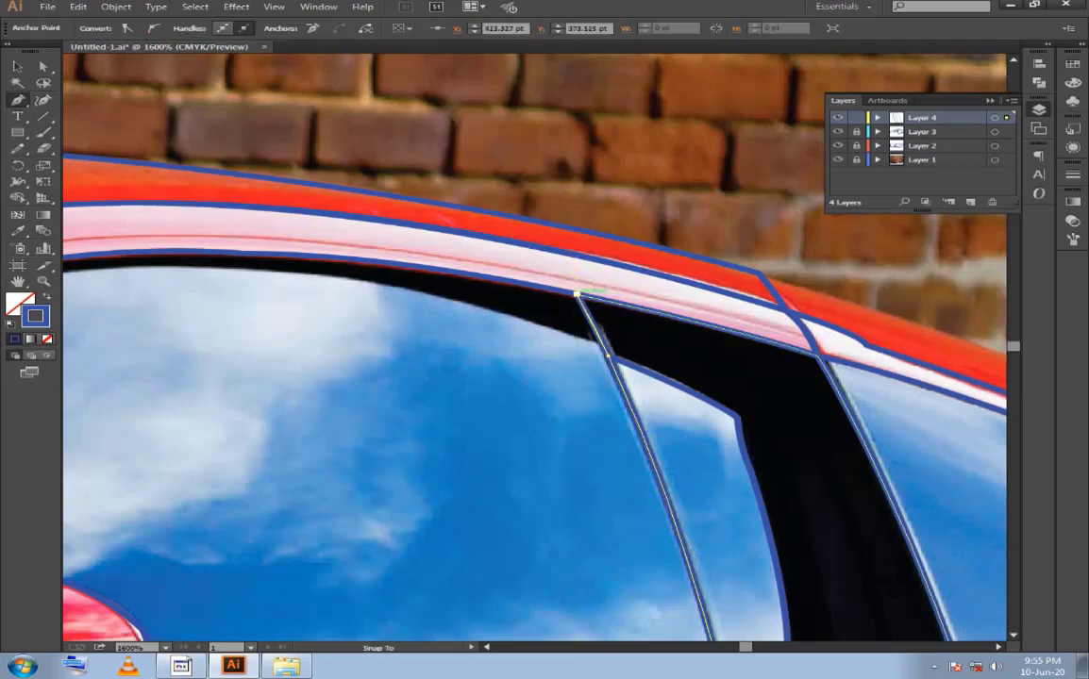
left_click(575, 292)
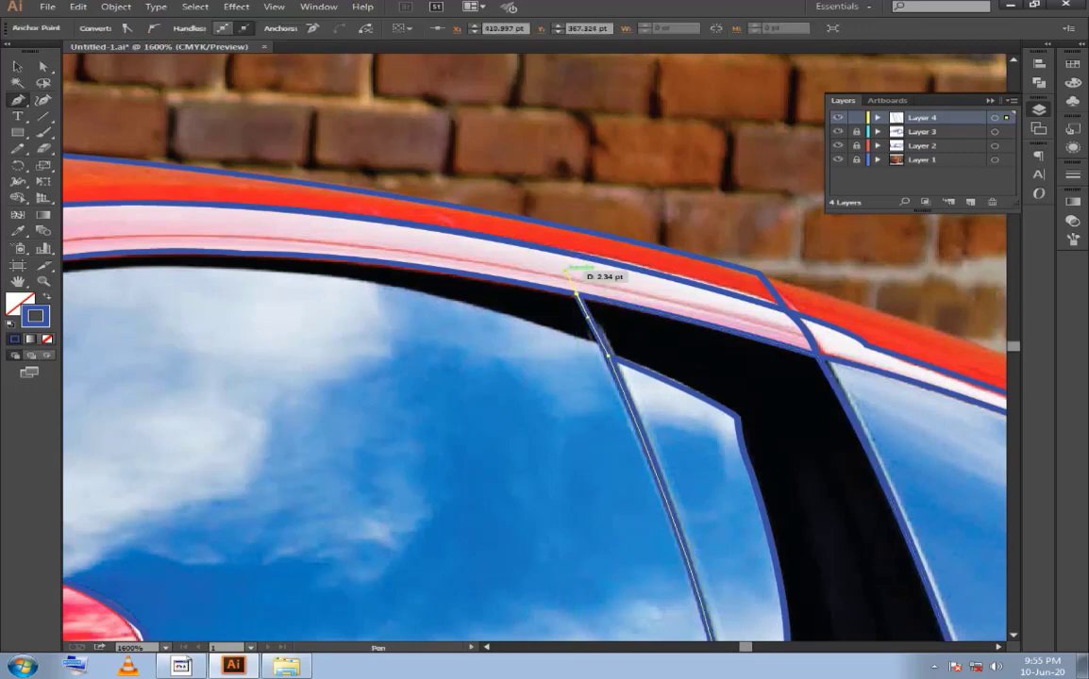
scroll(571, 291, "up", 2)
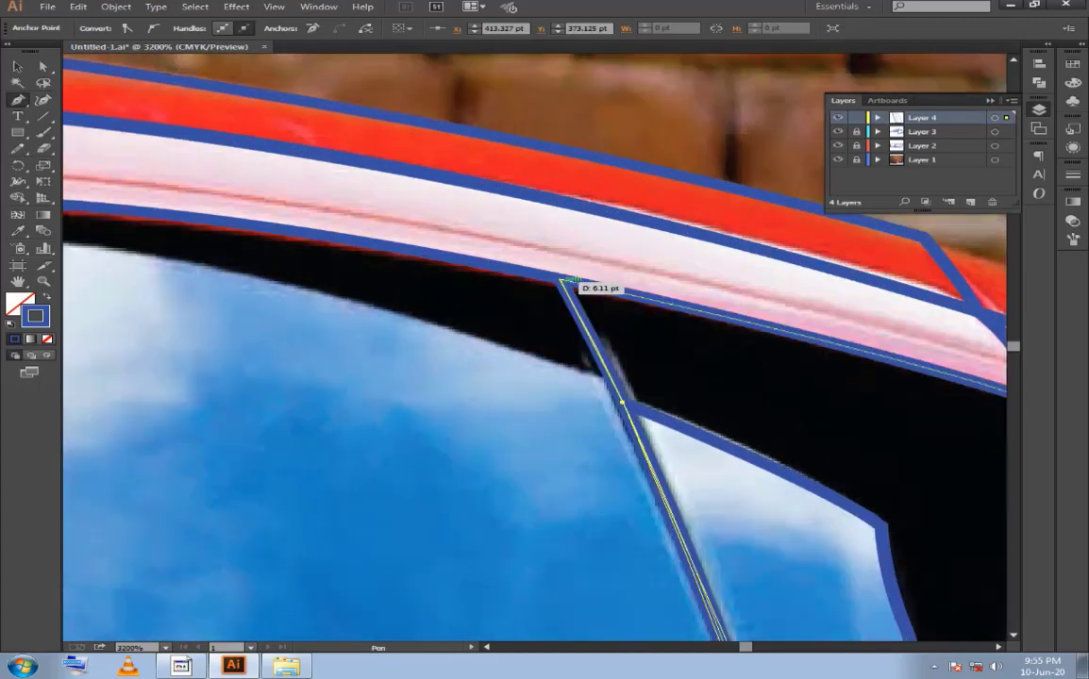
left_click(557, 276)
left_click_drag(559, 279, 561, 280)
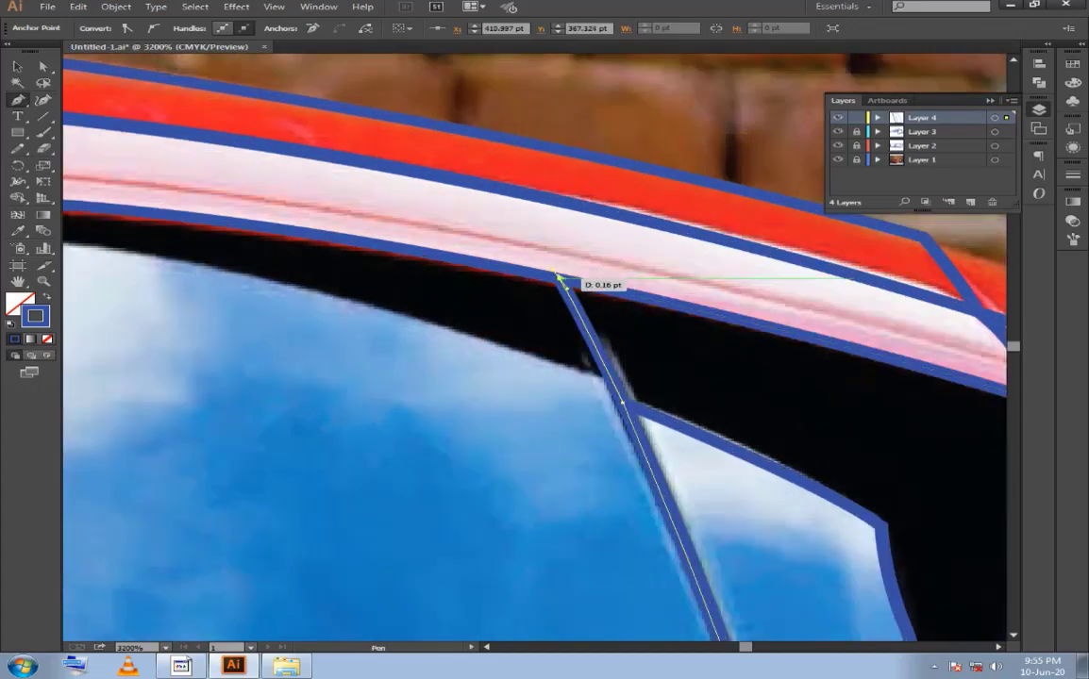
scroll(560, 281, "down", 2)
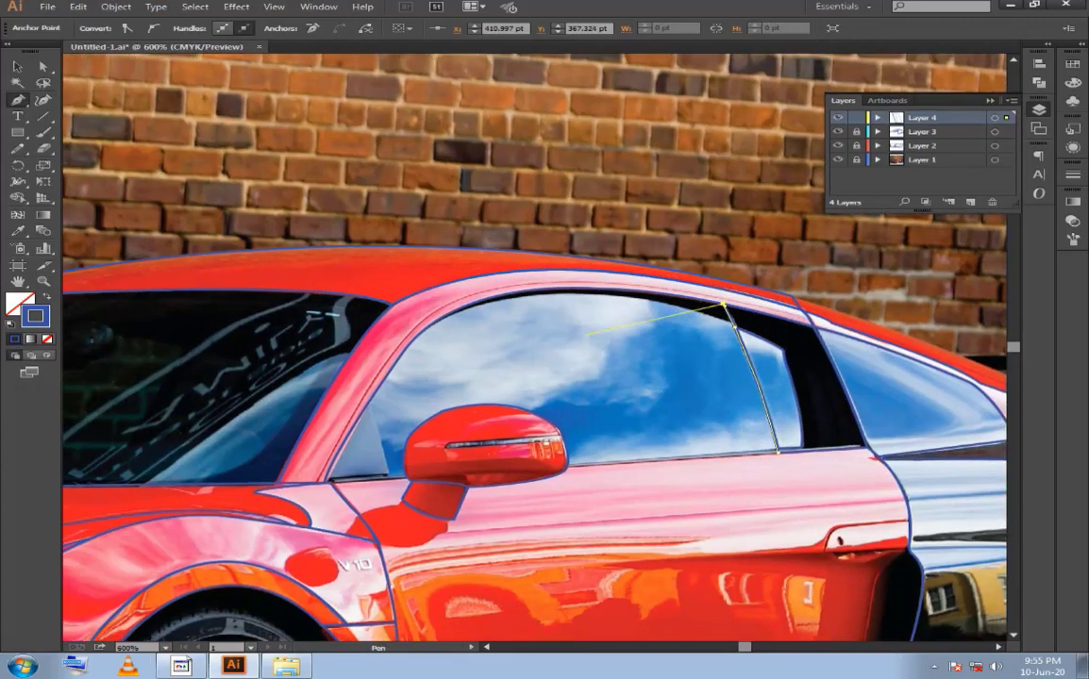
Curve the path along the window's top frame and around its front corner.
scroll(458, 345, "up", 2)
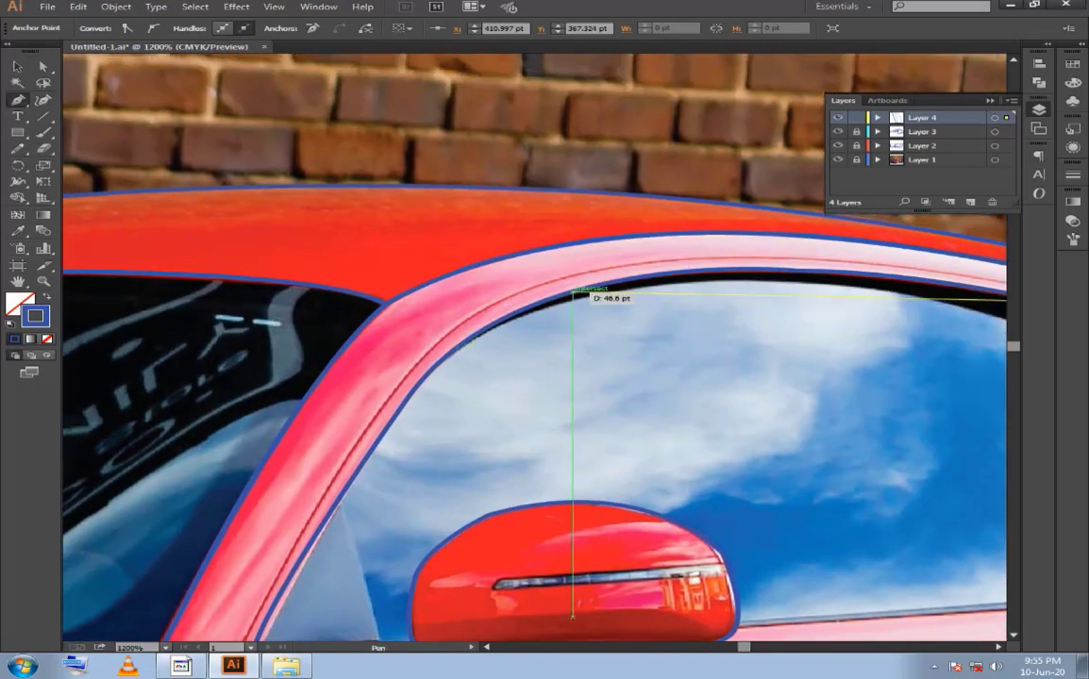
left_click_drag(572, 292, 479, 385)
scroll(490, 373, "right", 2)
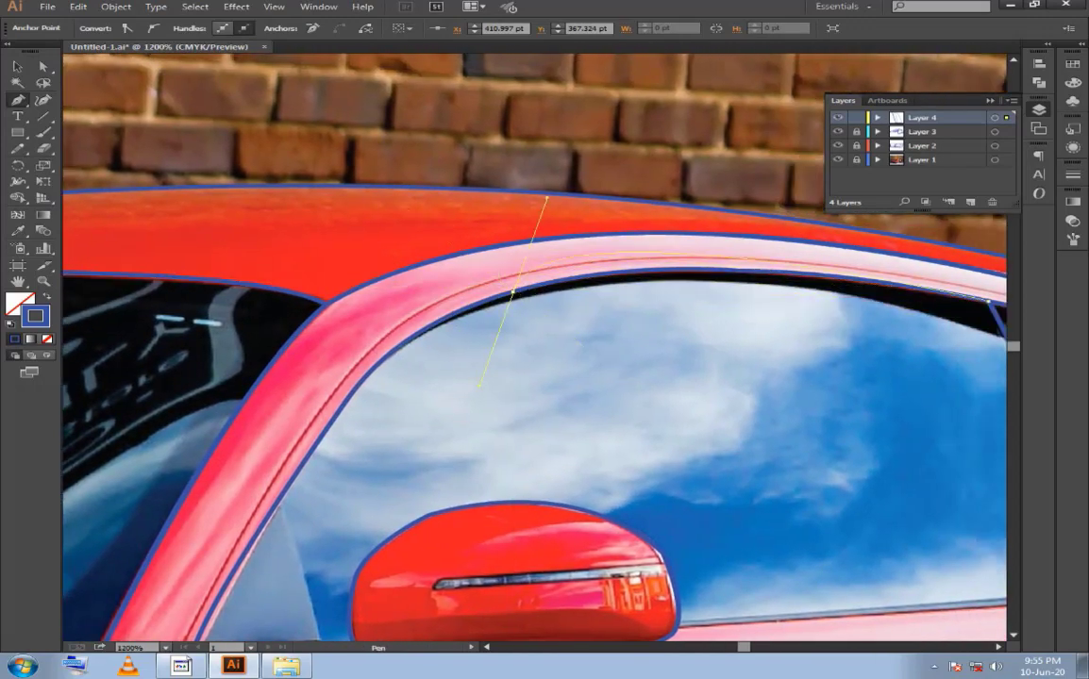
mouse_move(313, 395)
left_mouse_down()
mouse_move(253, 343)
mouse_move(313, 348)
left_mouse_up()
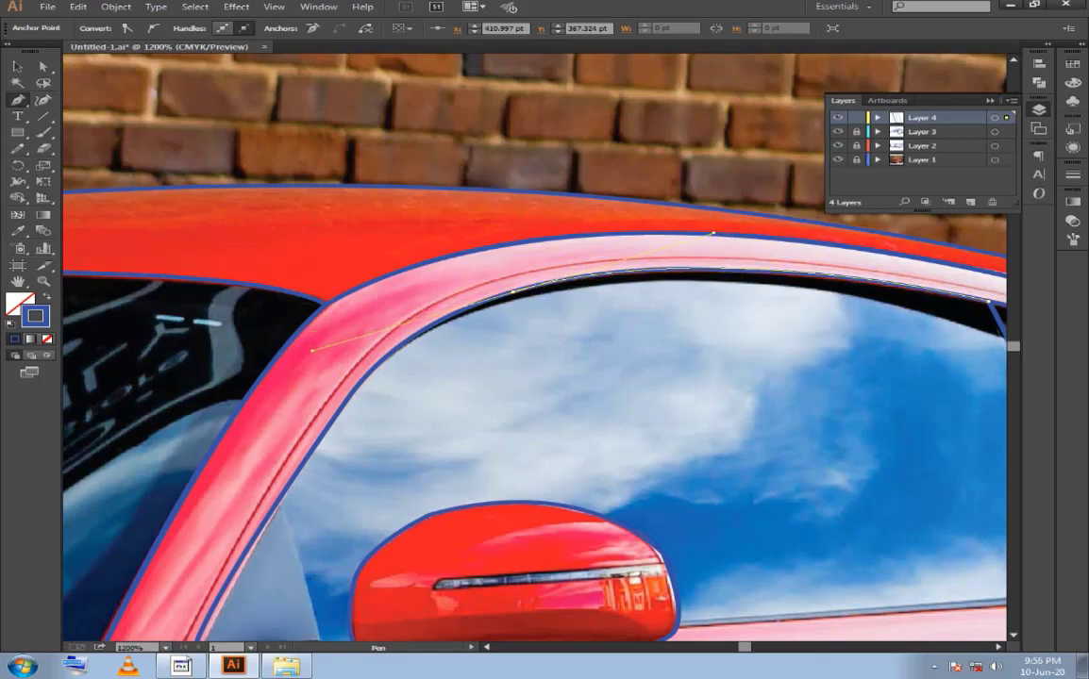
left_click(512, 292)
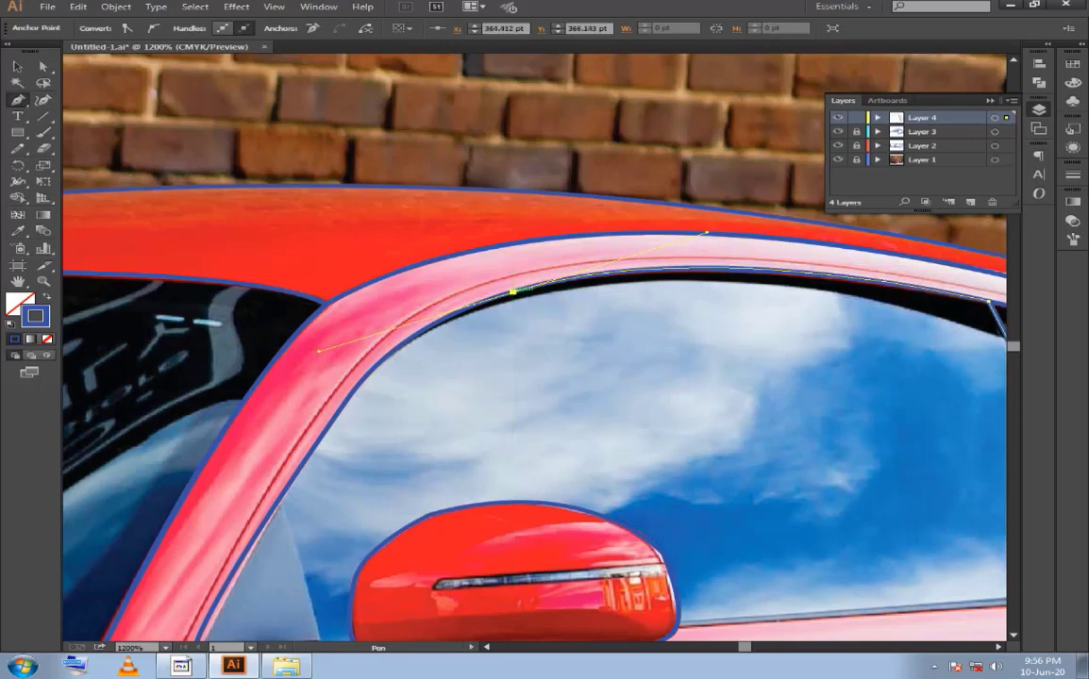
mouse_move(512, 292)
left_mouse_down()
mouse_move(364, 382)
mouse_move(346, 445)
left_mouse_up()
Run the path down the front window edge and along the sill to the mirror base.
left_click(316, 455)
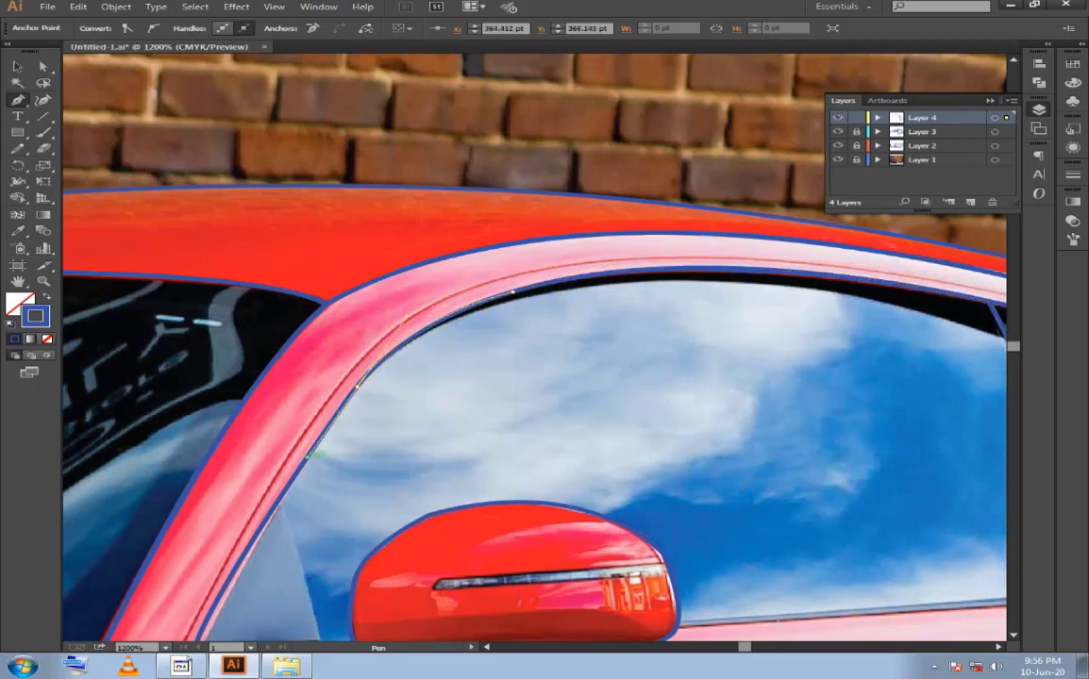
left_click_drag(358, 385, 481, 201)
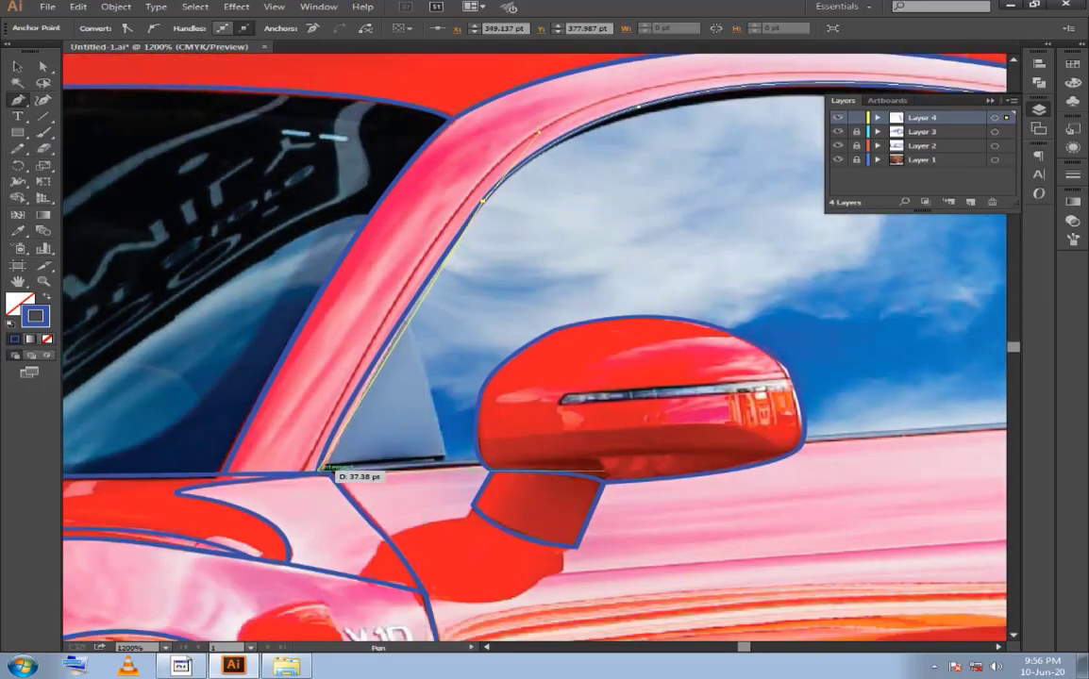
left_click(319, 469)
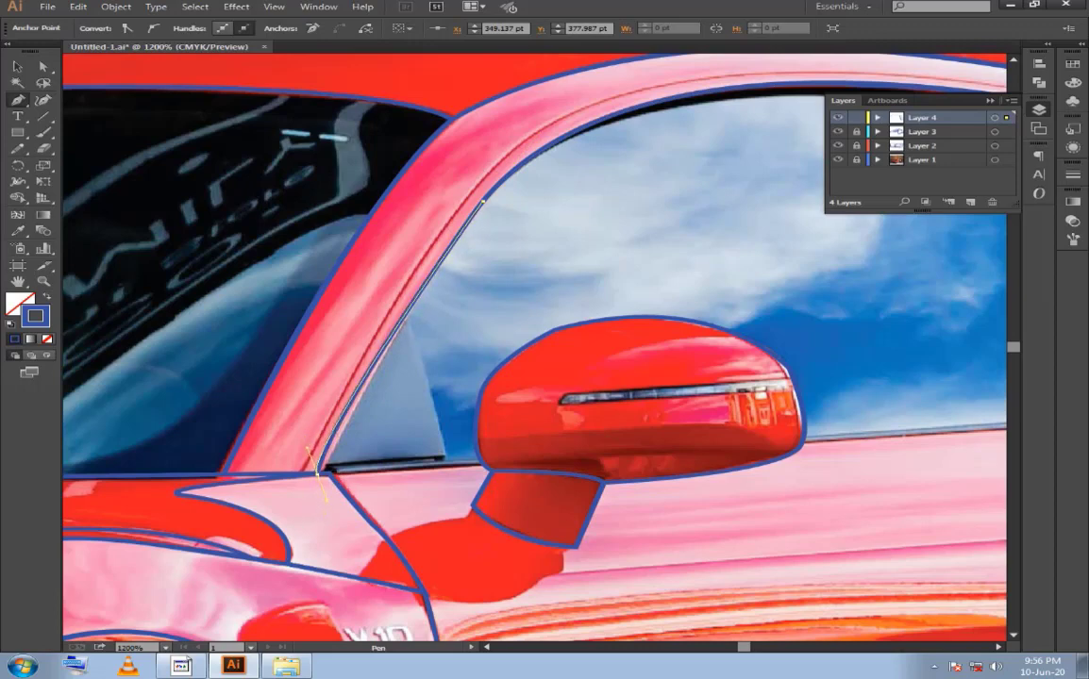
left_click_drag(323, 501, 301, 543)
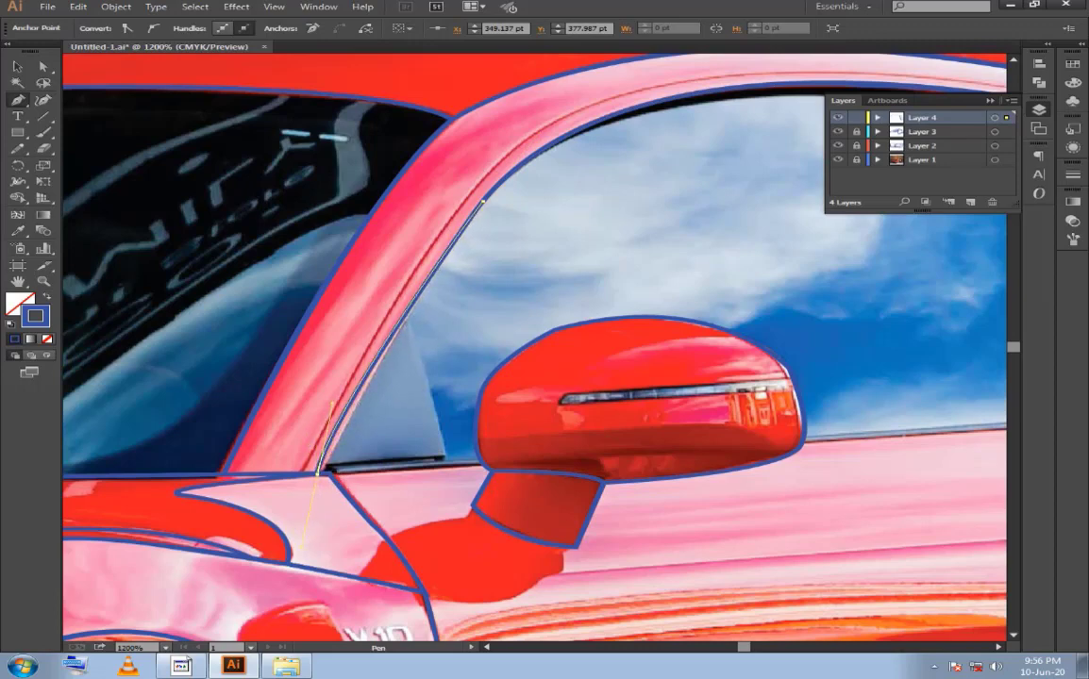
left_click(318, 469)
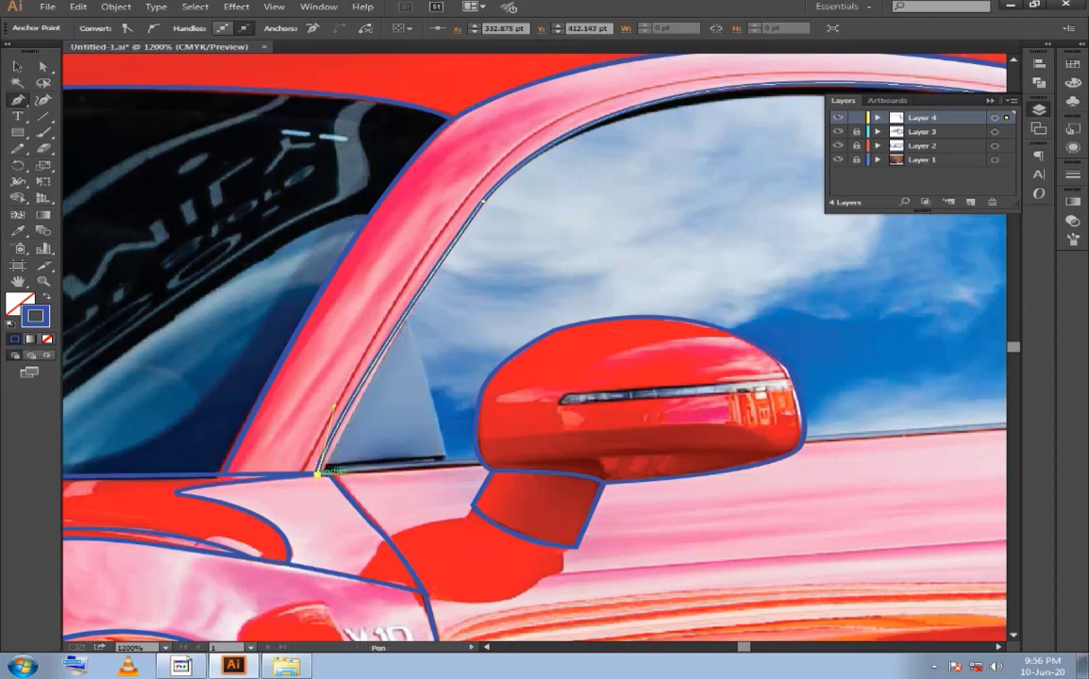
left_click(483, 463)
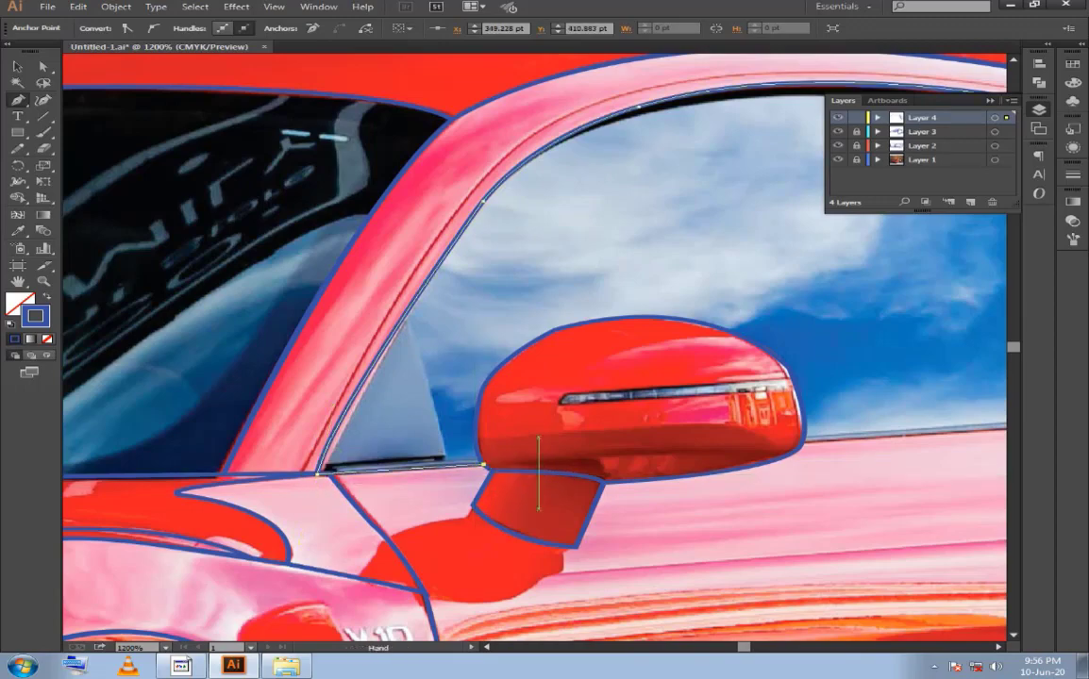
Curve the path up the mirror housing's front edge, refining the anchor's handles.
scroll(540, 425, "up", 2)
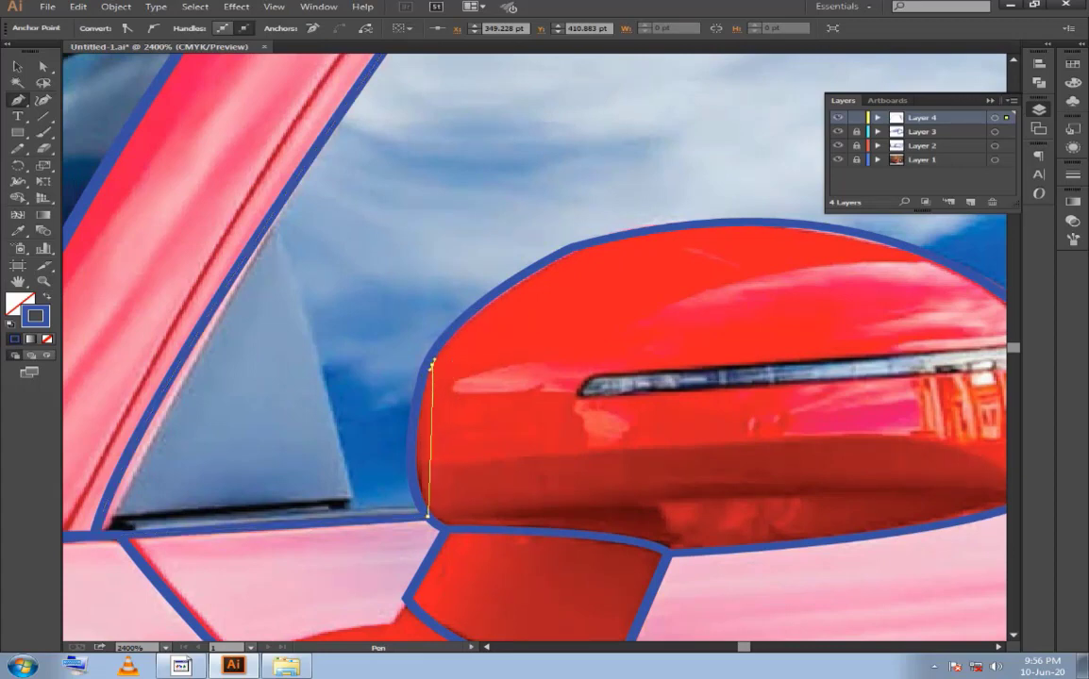
left_click_drag(447, 333, 516, 225)
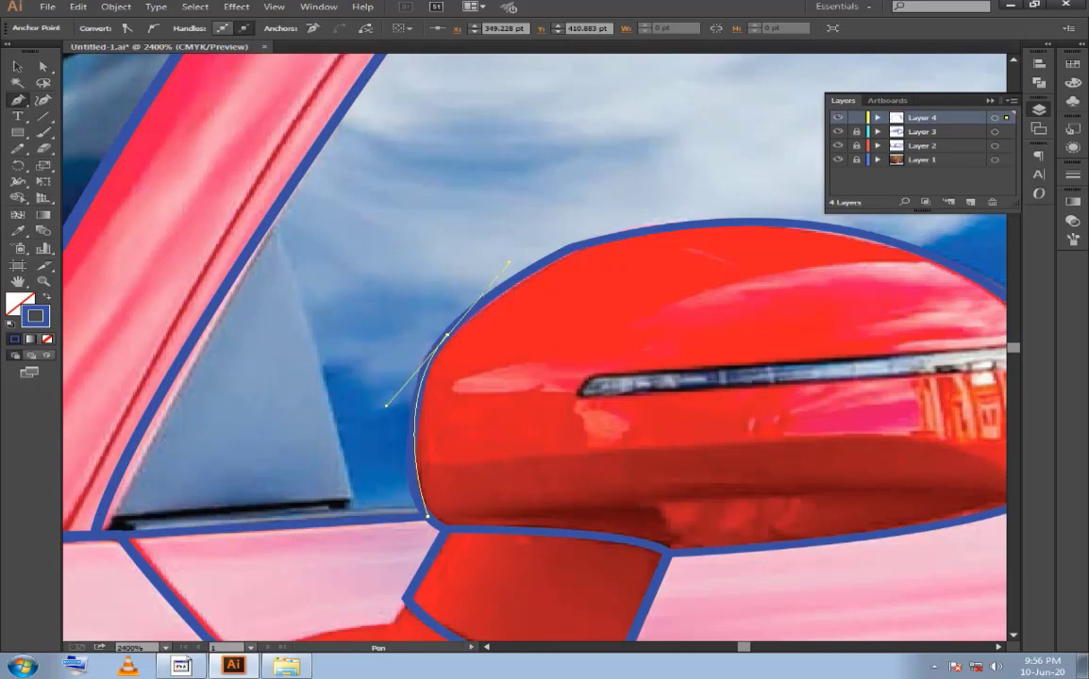
key("ctrl+z")
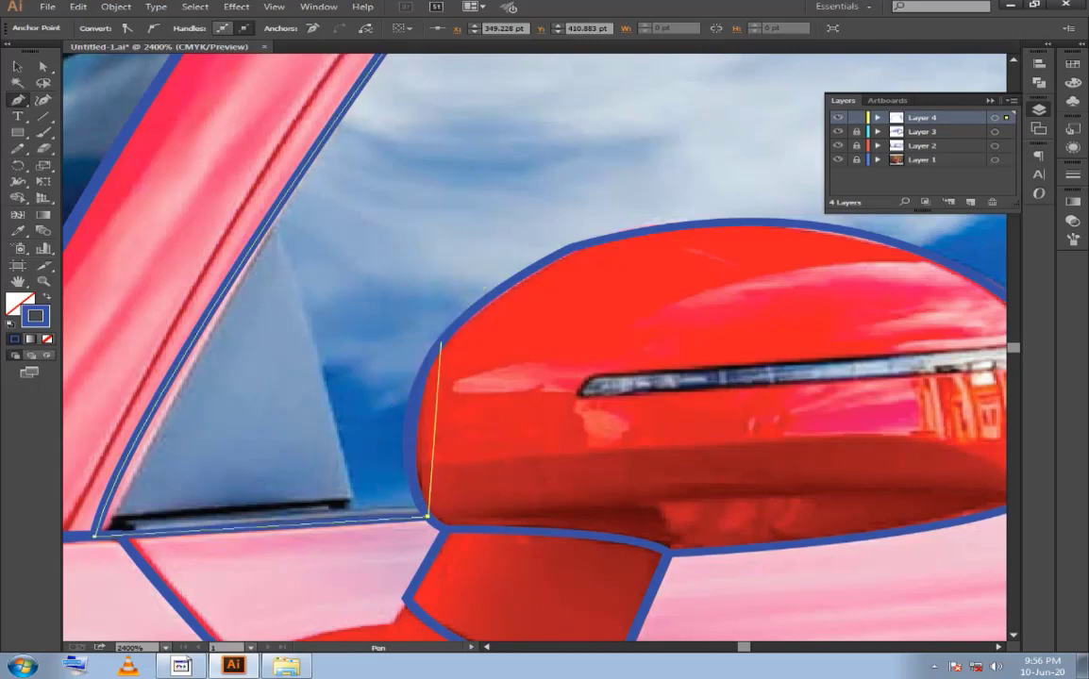
mouse_move(429, 360)
left_mouse_down()
mouse_move(459, 304)
mouse_move(456, 256)
left_mouse_up()
left_click_drag(429, 362, 443, 312)
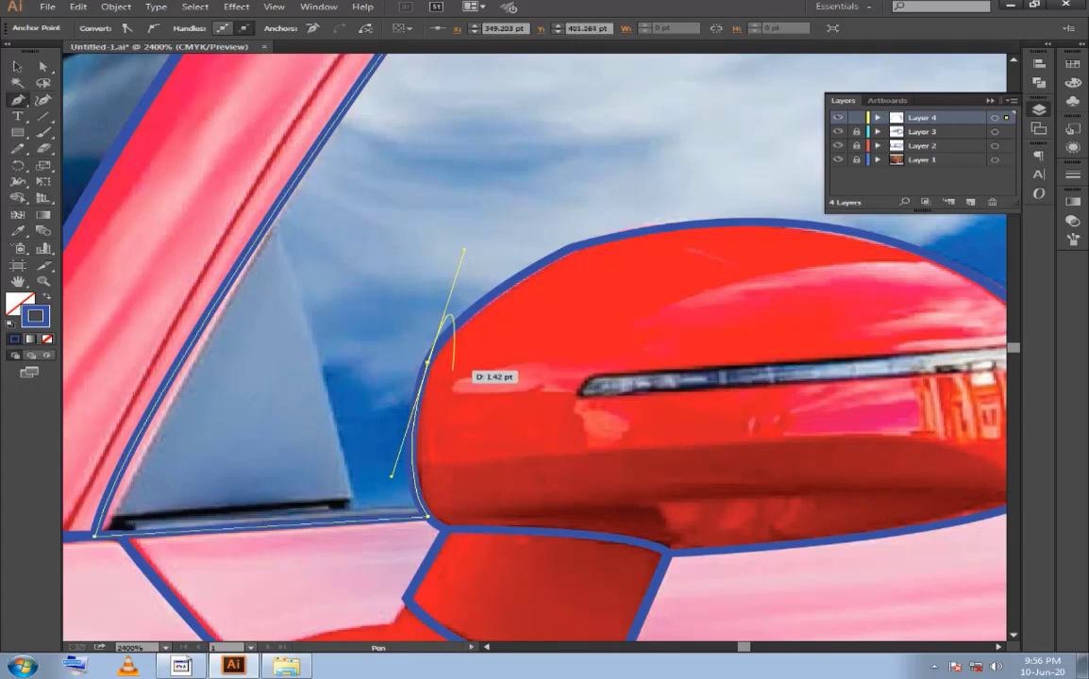
left_click_drag(430, 360, 576, 288)
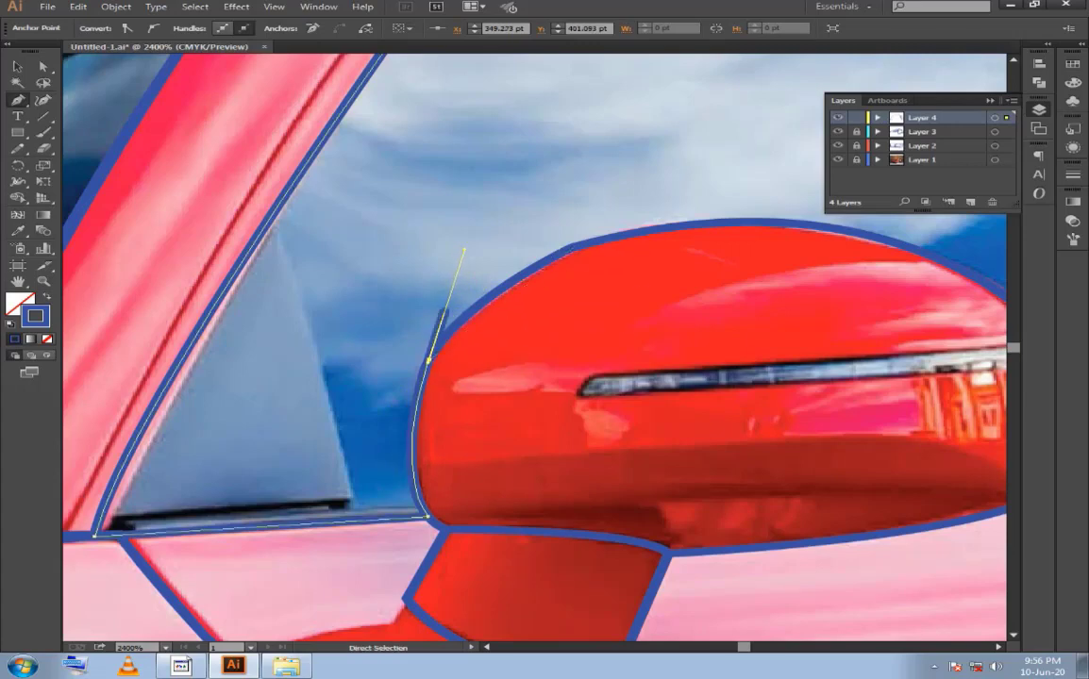
left_click_drag(461, 247, 425, 364)
Continue the outline across the mirror's top, around its right corner and down its edge.
left_click_drag(576, 247, 685, 205)
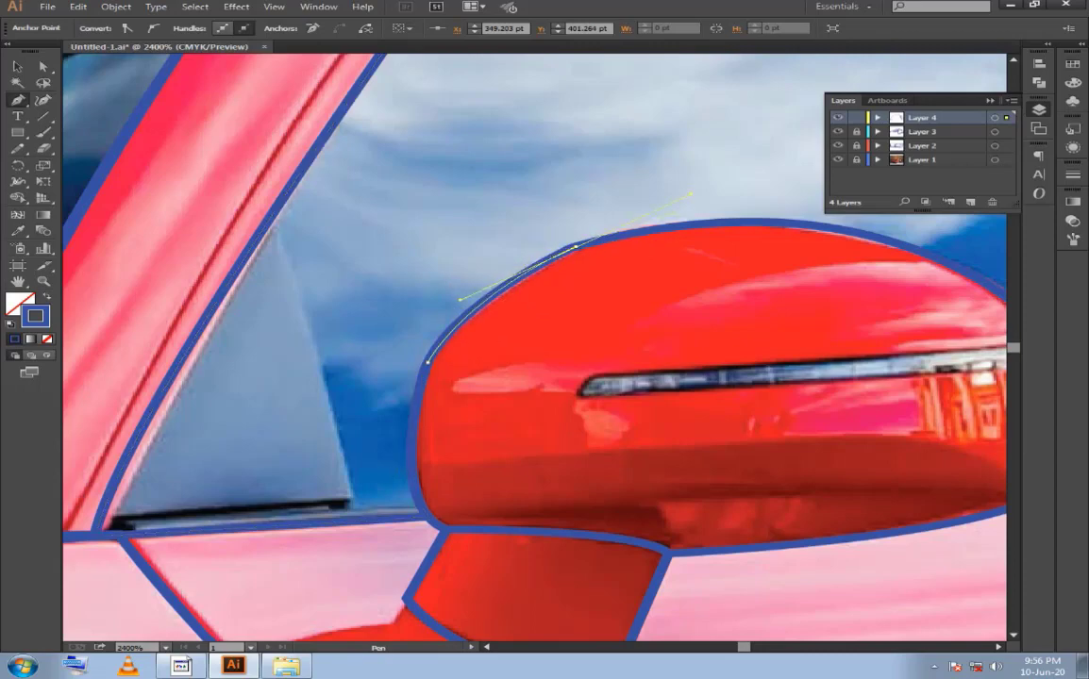
left_click_drag(604, 251, 631, 228)
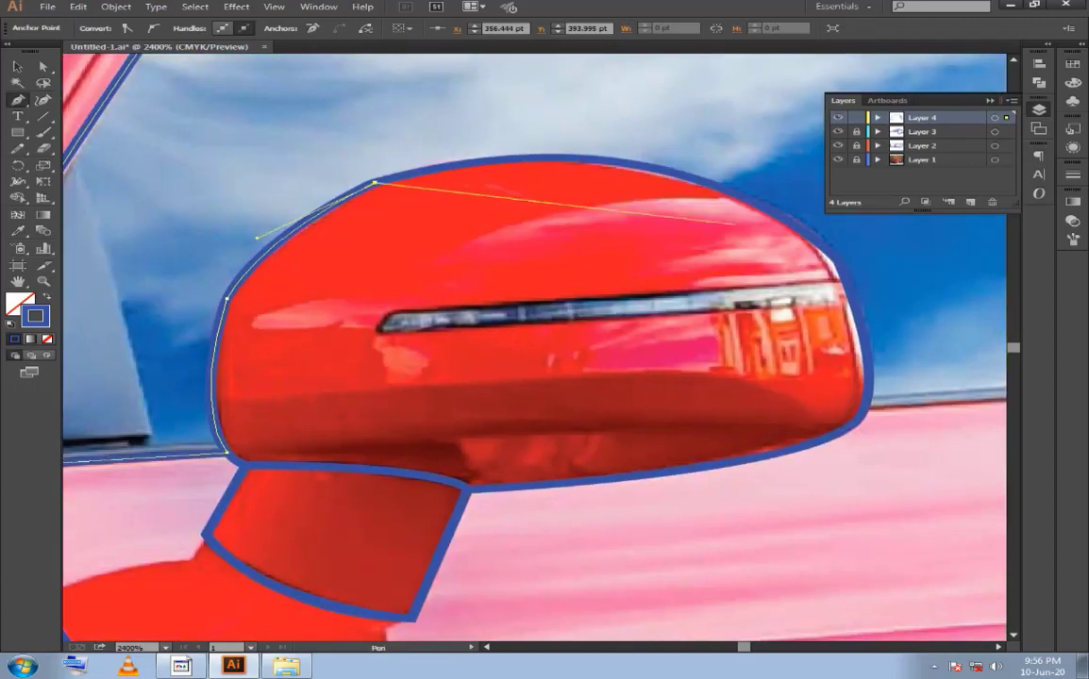
left_click_drag(575, 247, 375, 183)
mouse_move(836, 256)
left_mouse_down()
mouse_move(970, 394)
mouse_move(893, 428)
left_mouse_up()
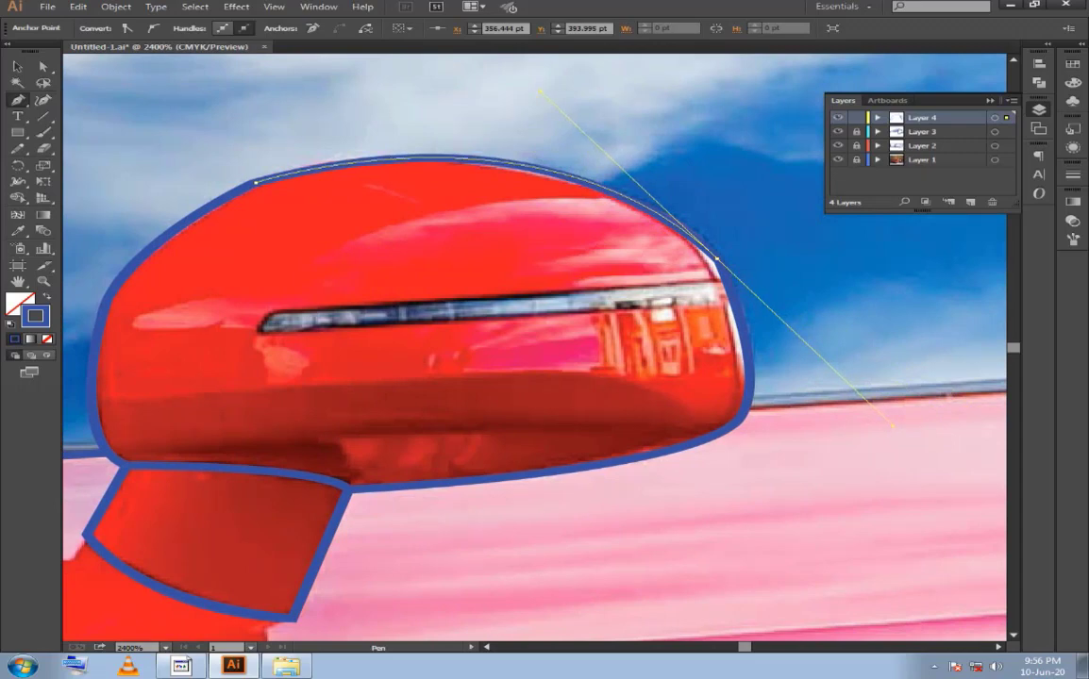
left_click_drag(892, 428, 906, 426)
left_click(717, 257)
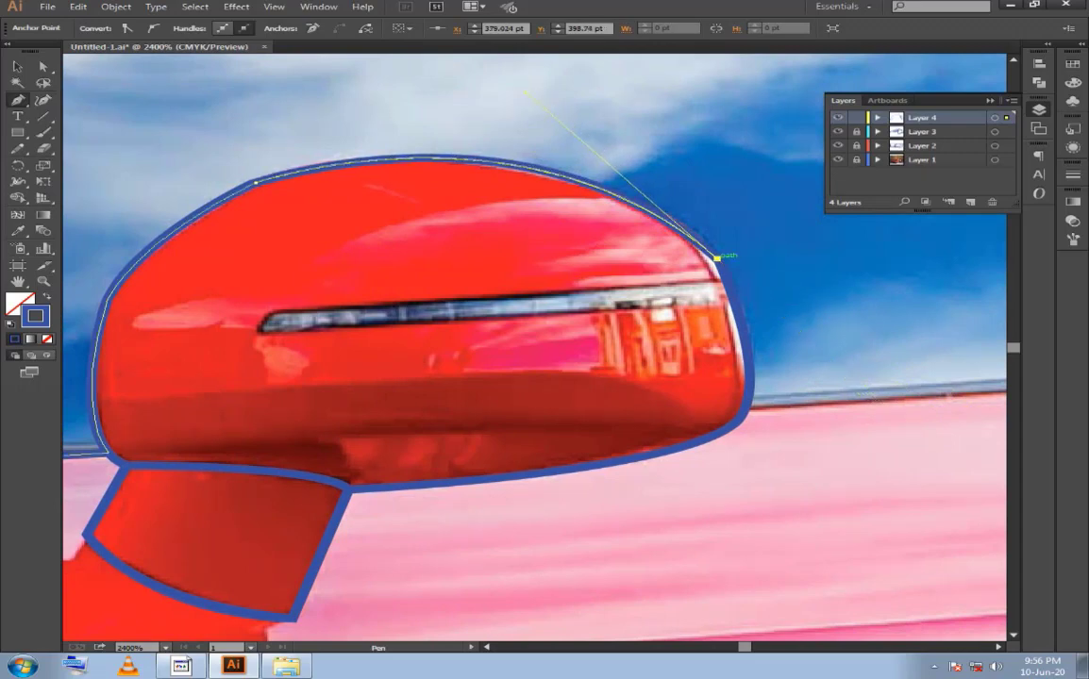
mouse_move(752, 379)
left_mouse_down()
mouse_move(744, 413)
mouse_move(747, 404)
left_mouse_up()
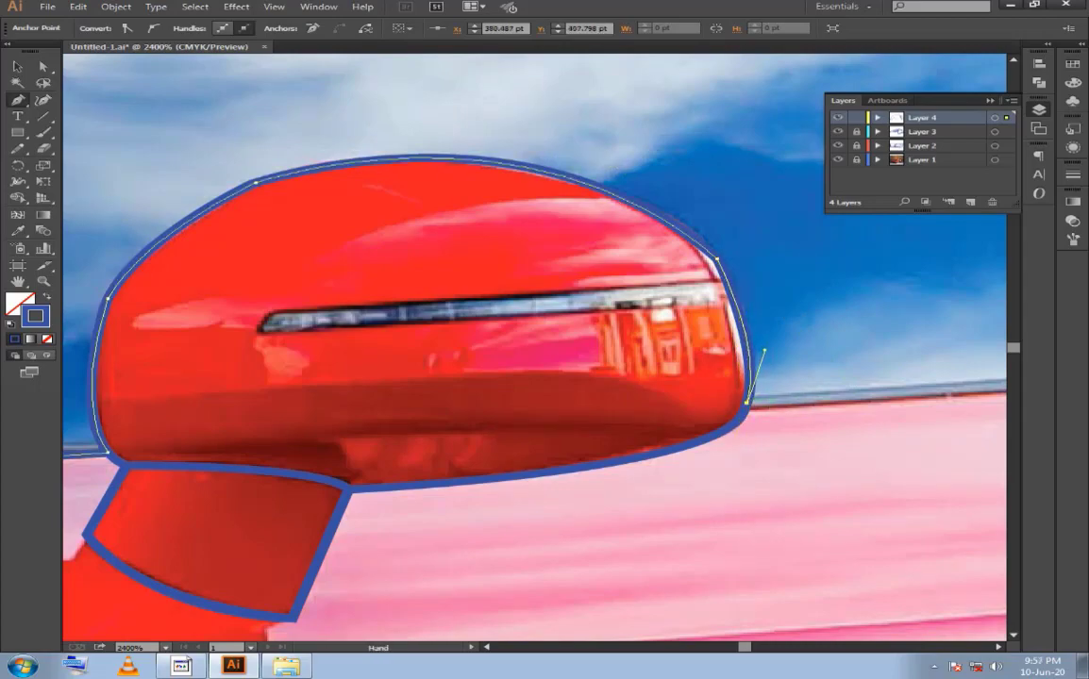
key("ctrl+minus")
scroll(592, 390, "right", 5)
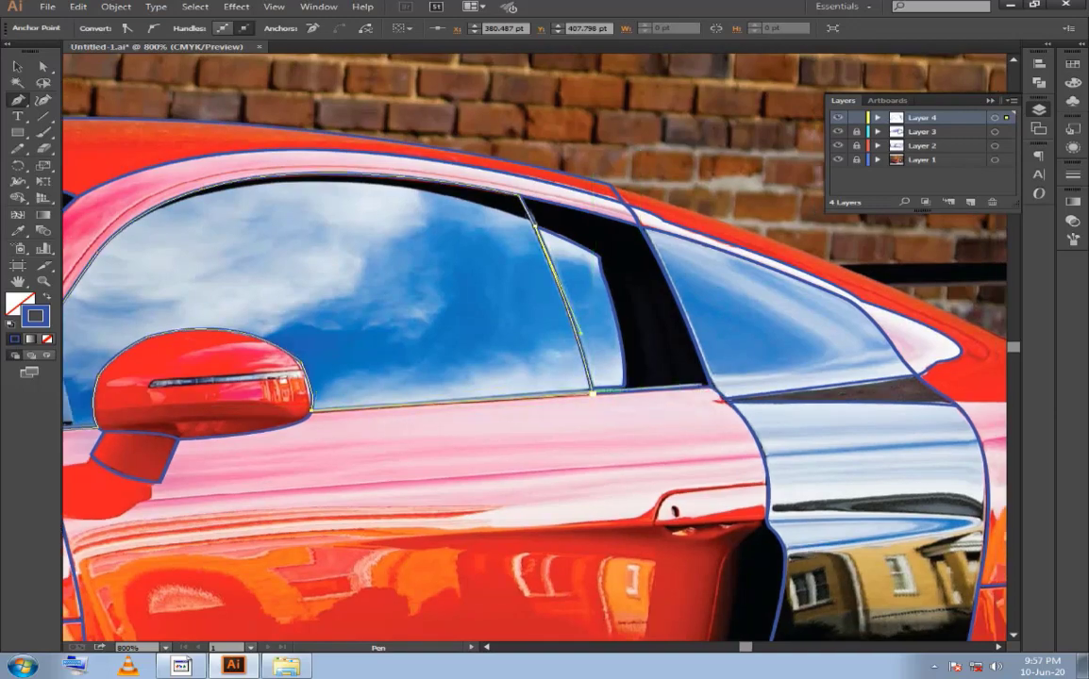
Finish the mirror path and start a curved path along the side window's top frame.
key("ctrl+shift+a")
scroll(533, 345, "up", 2)
scroll(533, 344, "left", 4)
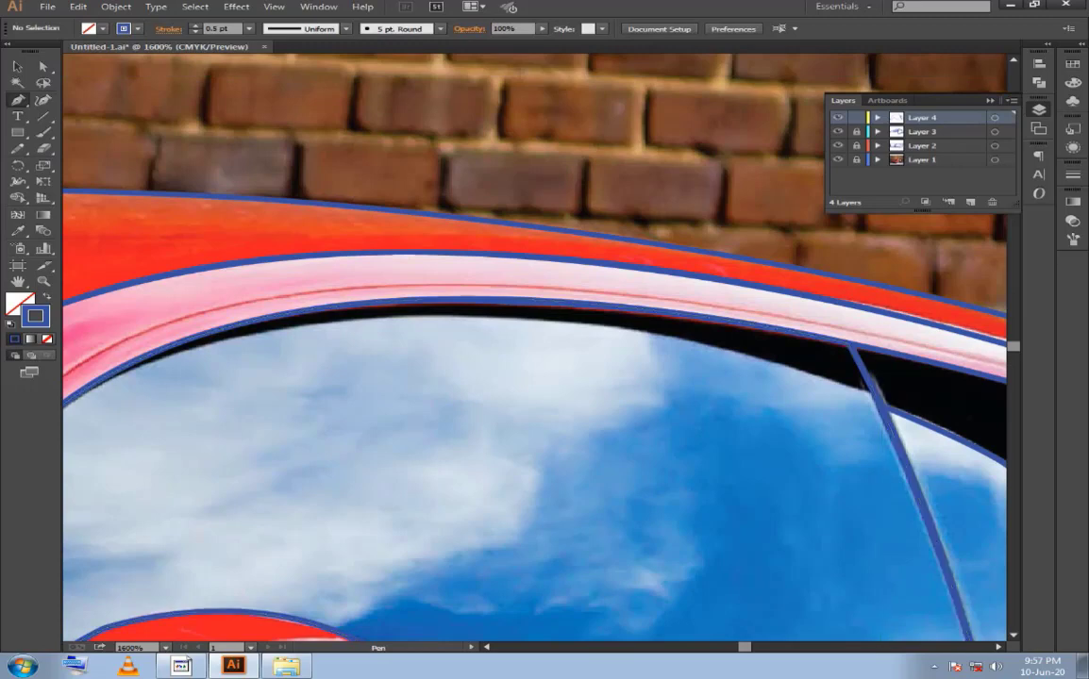
left_click(875, 396)
scroll(312, 359, "down", 1)
scroll(311, 358, "left", 2)
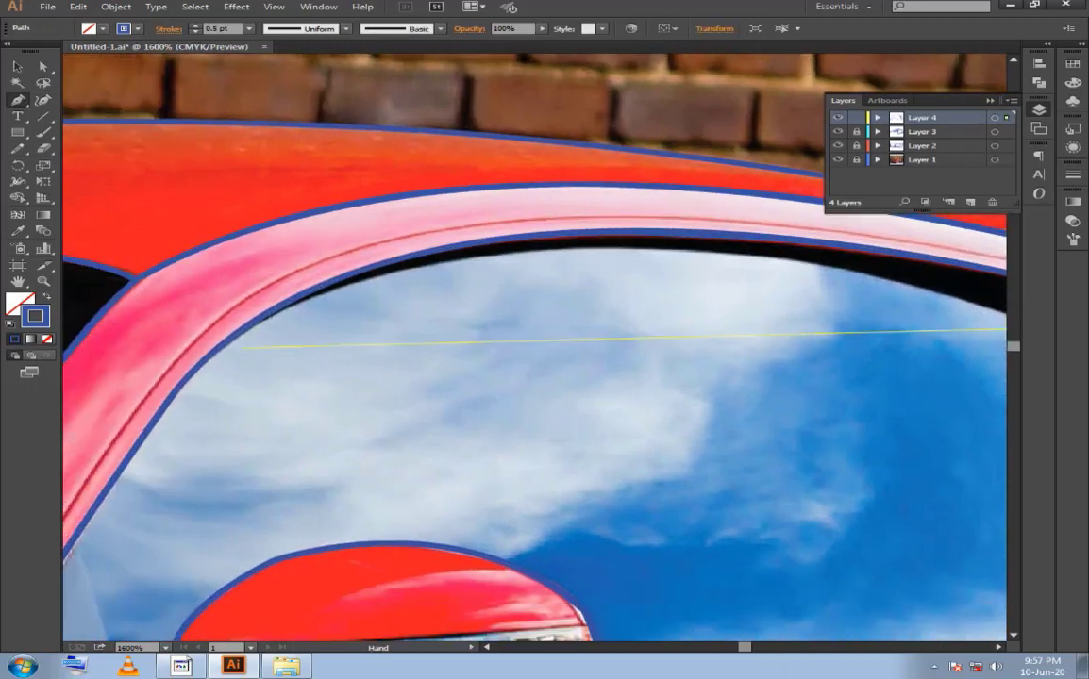
left_click_drag(267, 316, 121, 391)
key("ctrl+minus")
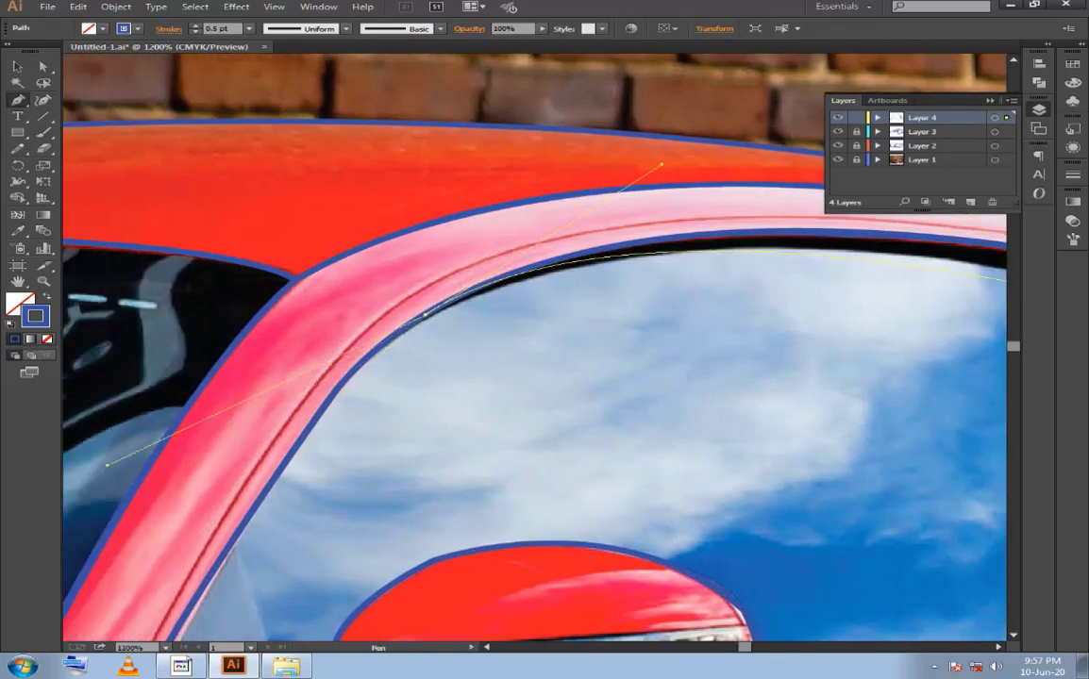
scroll(120, 392, "left", 3)
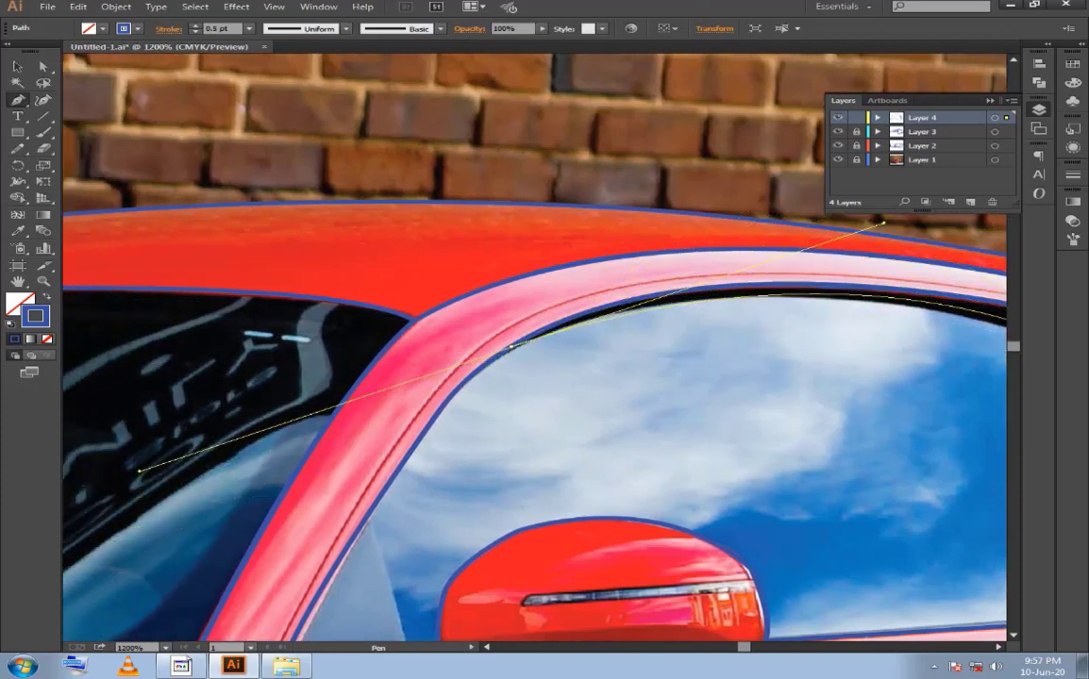
mouse_move(121, 392)
left_mouse_down()
mouse_move(156, 457)
mouse_move(260, 466)
mouse_move(194, 462)
left_mouse_up()
scroll(187, 457, "right", 2)
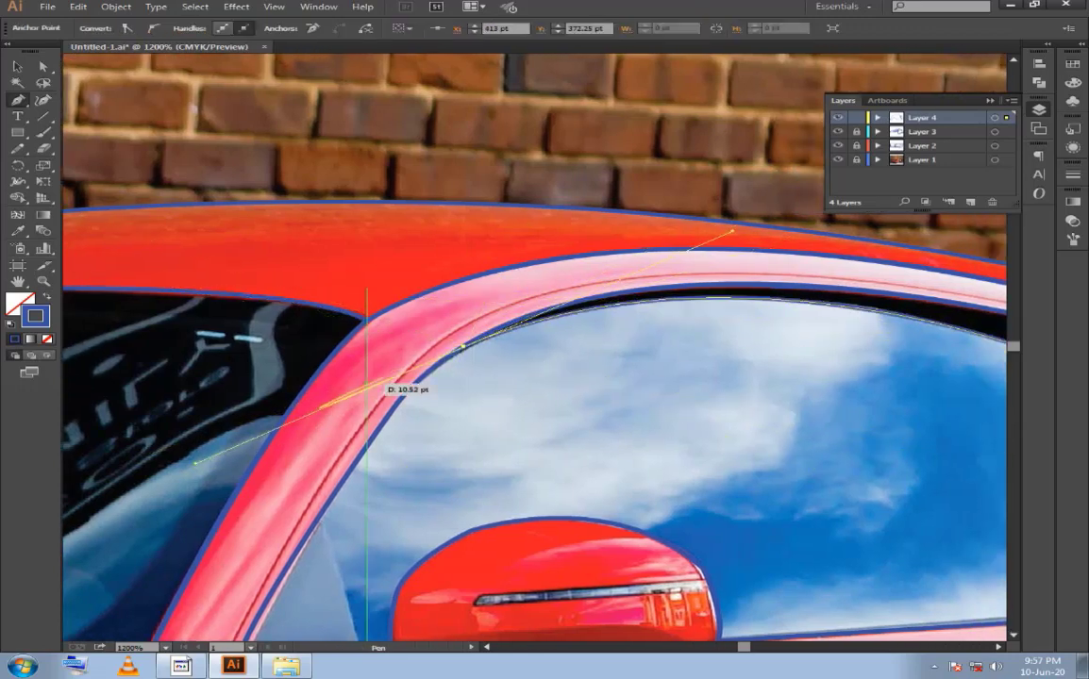
mouse_move(463, 347)
left_mouse_down()
mouse_move(266, 97)
mouse_move(445, 374)
mouse_move(578, 387)
mouse_move(892, 380)
mouse_move(904, 360)
left_mouse_up()
Extend the window-edge curve to the pillar corner and add a corner down the pillar.
key("ctrl+plus")
key("ctrl+plus")
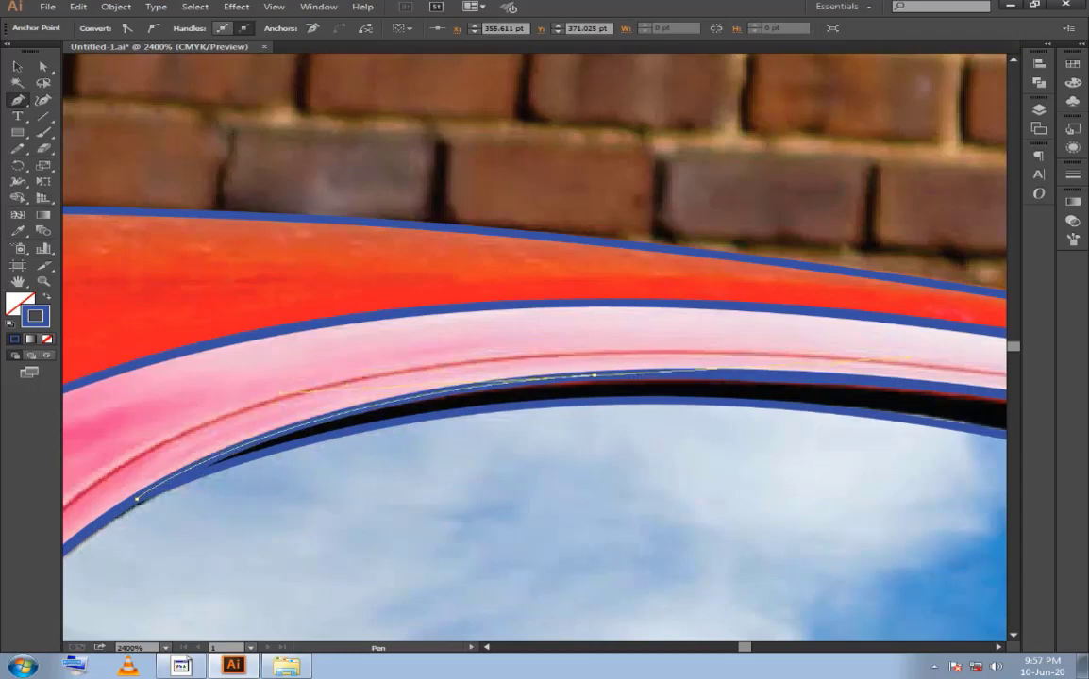
left_click_drag(596, 377, 126, 230)
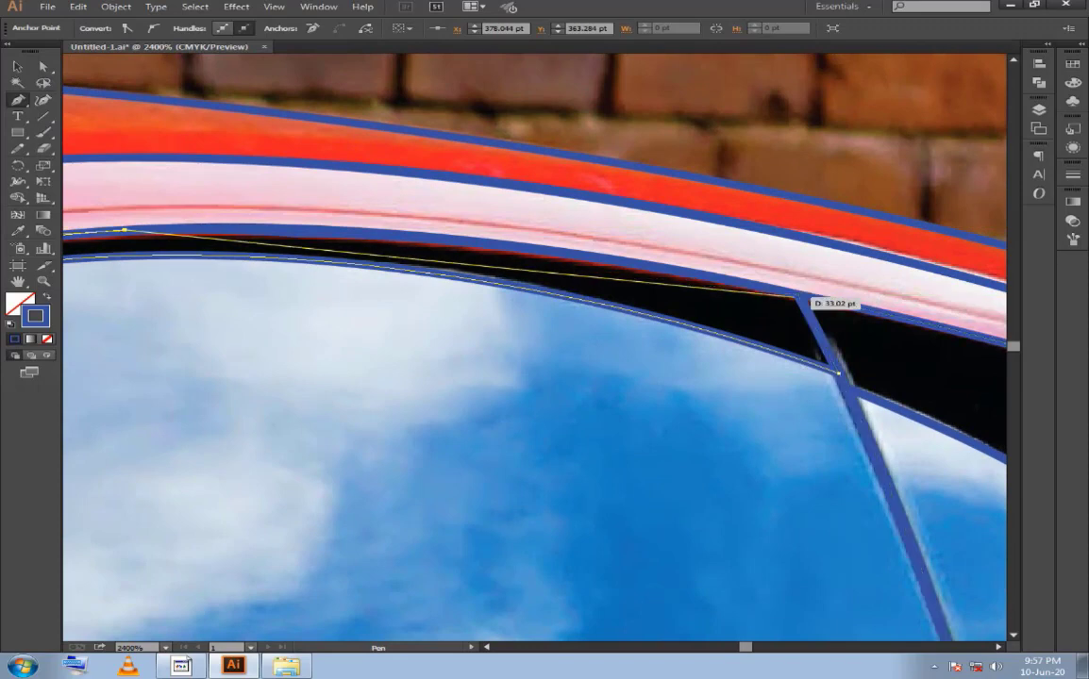
left_click_drag(797, 297, 982, 350)
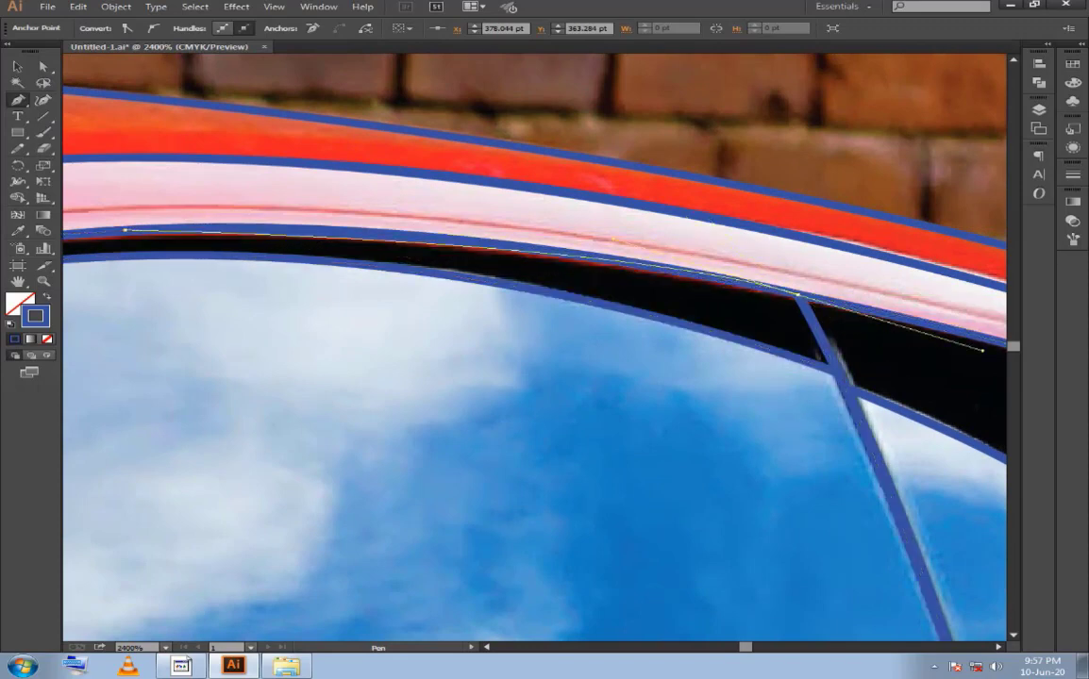
key("ctrl+minus")
scroll(991, 368, "right", 5)
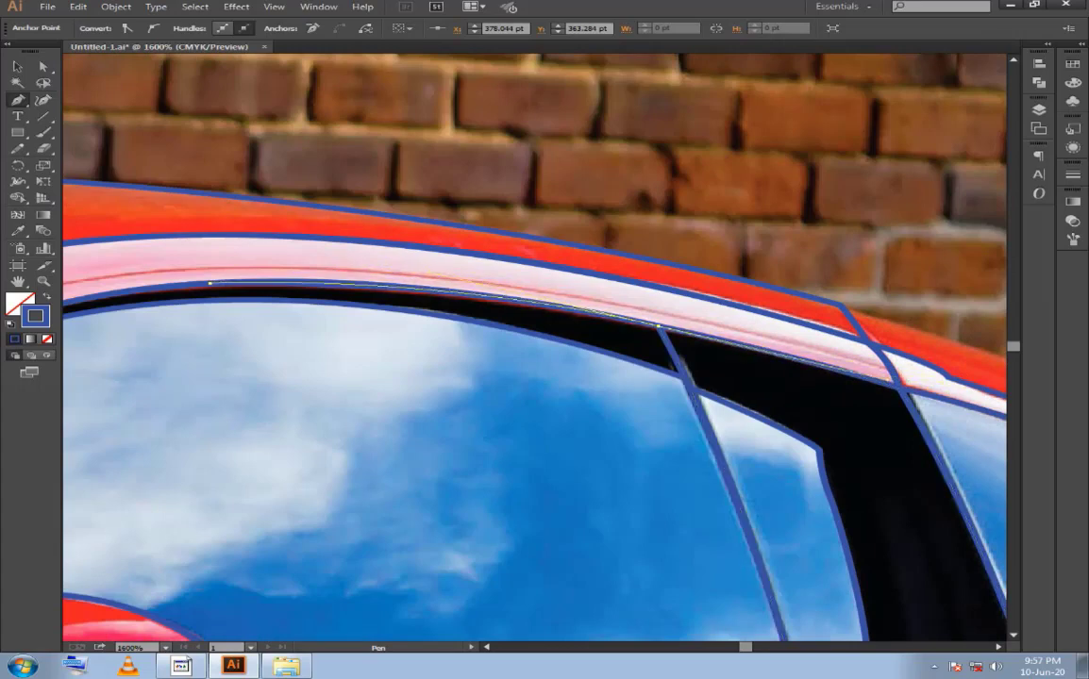
left_click_drag(658, 326, 683, 322)
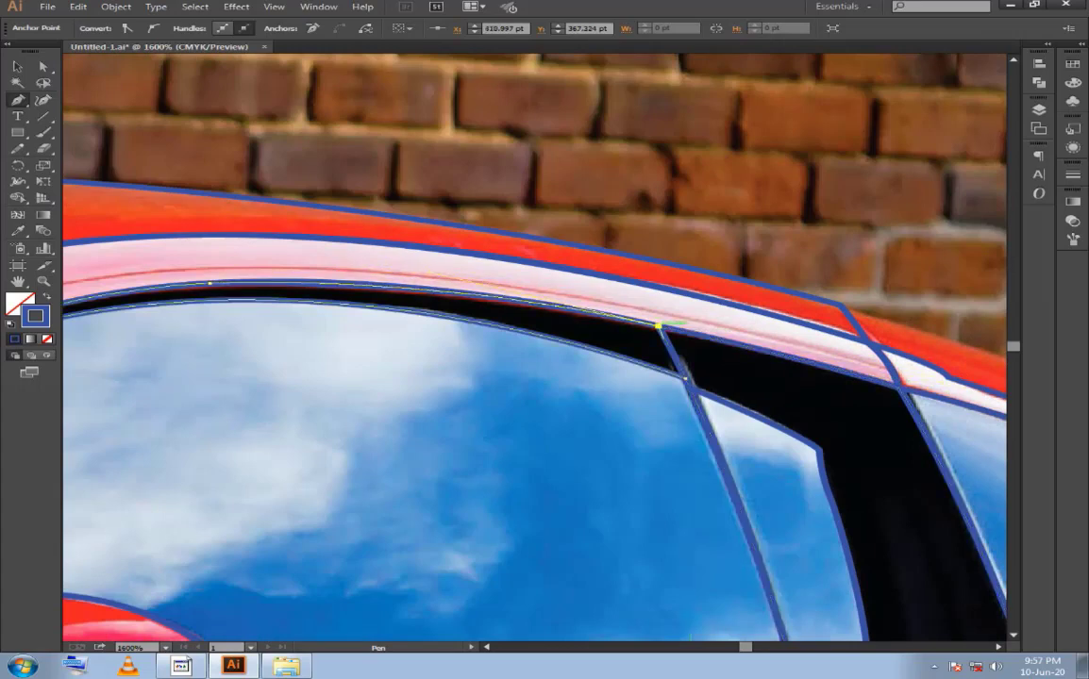
left_click(685, 377)
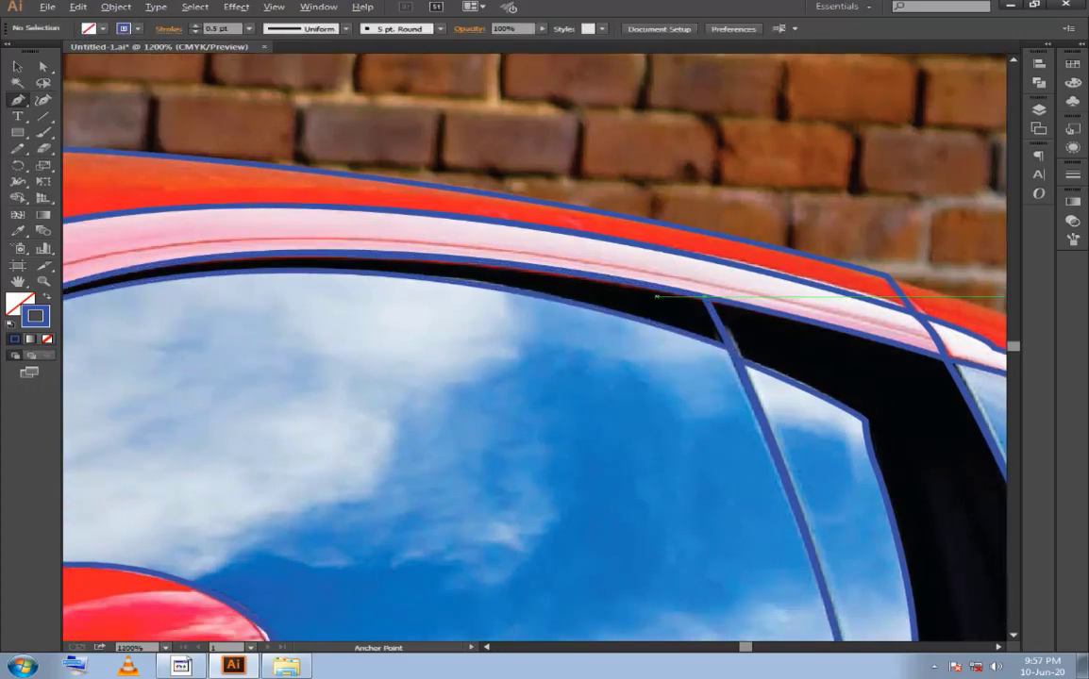
key("ctrl+minus")
Outline the triangular vent glass with three corner anchors, closing at the tip, and deselect it.
left_click_drag(533, 377, 536, 368)
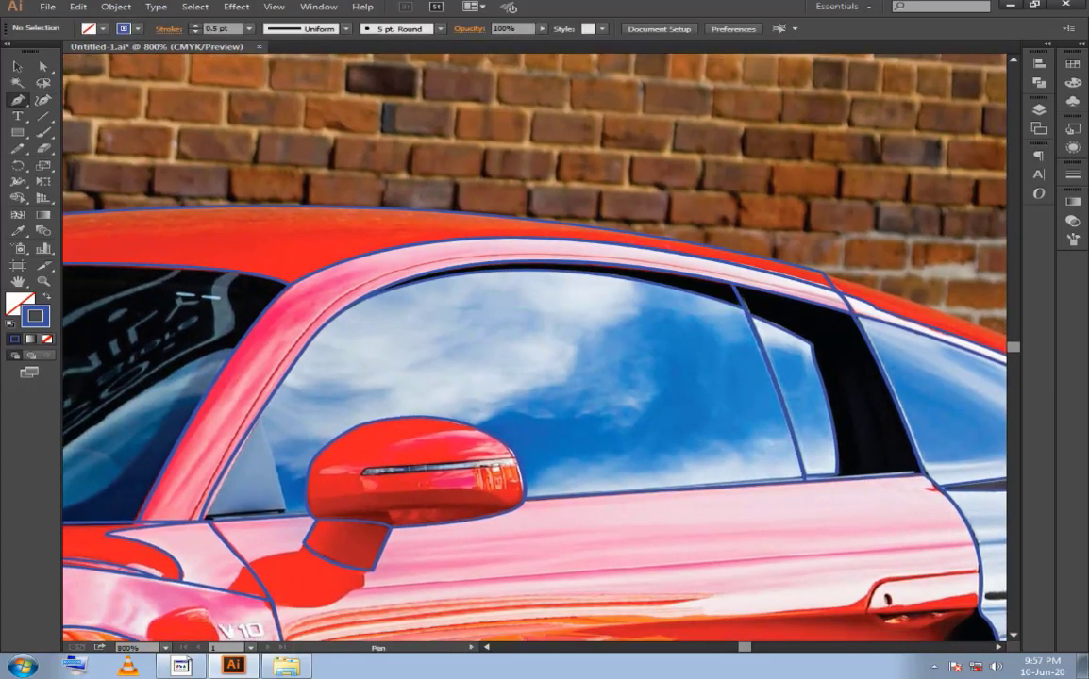
key("ctrl+plus")
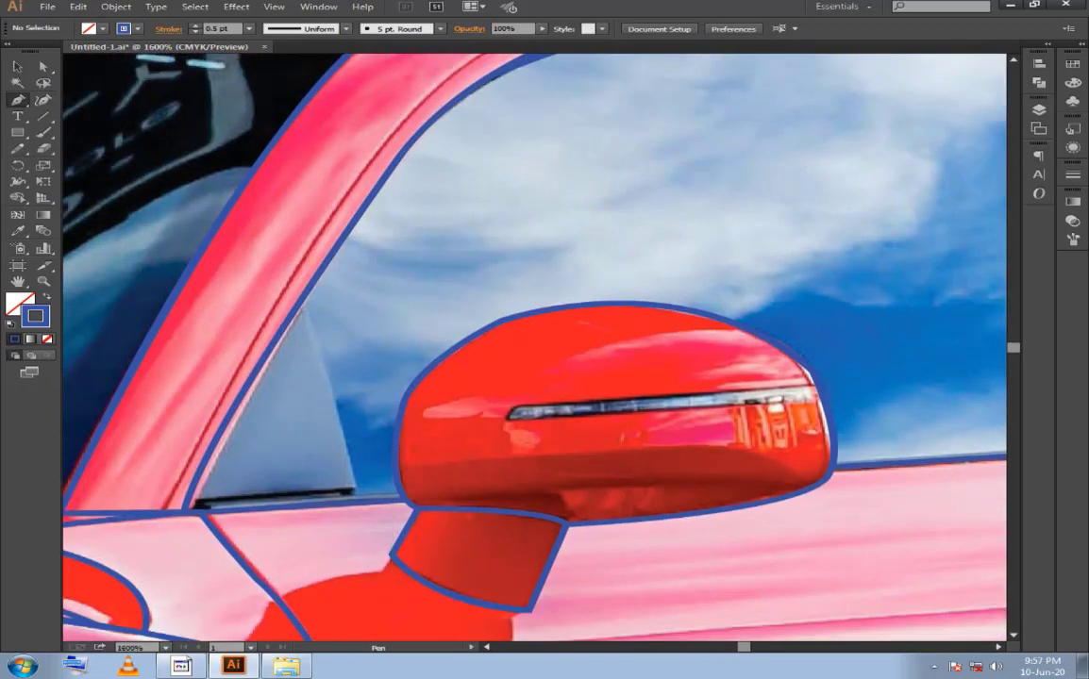
left_click(305, 295)
left_click(365, 502)
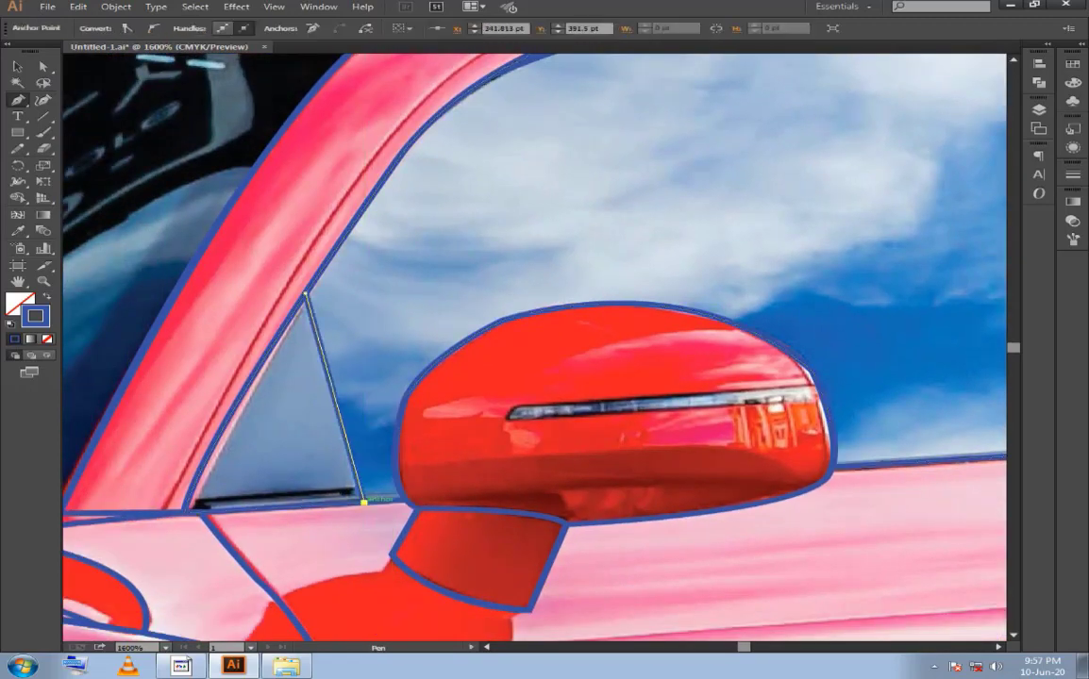
left_click_drag(364, 502, 356, 491)
left_click(193, 501)
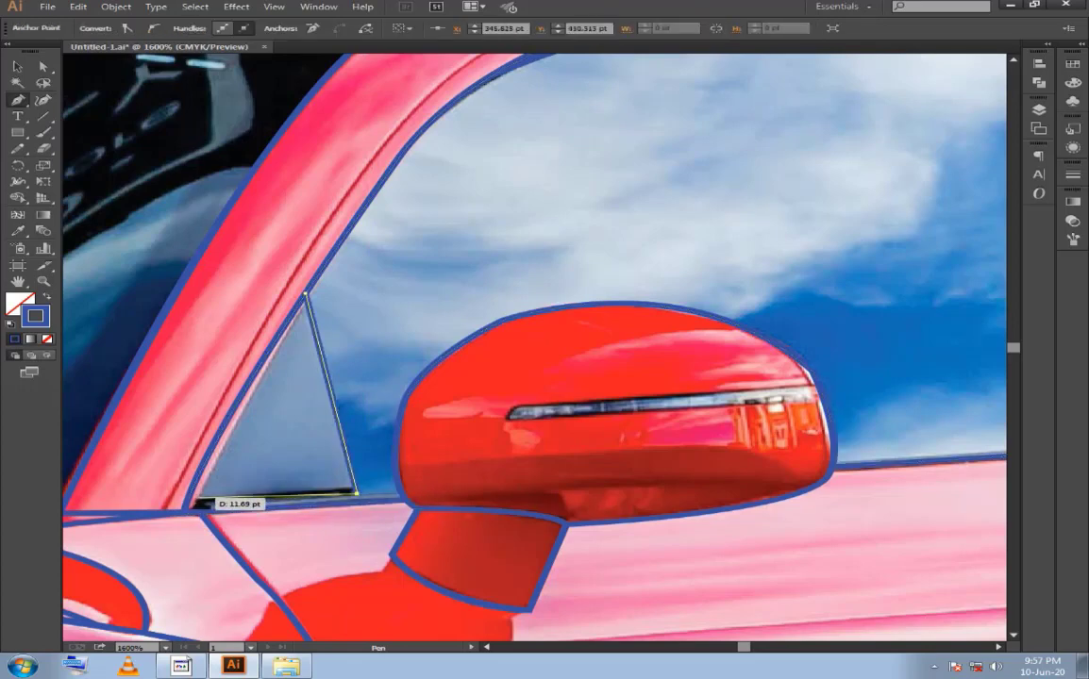
left_click(196, 500)
left_click(304, 295)
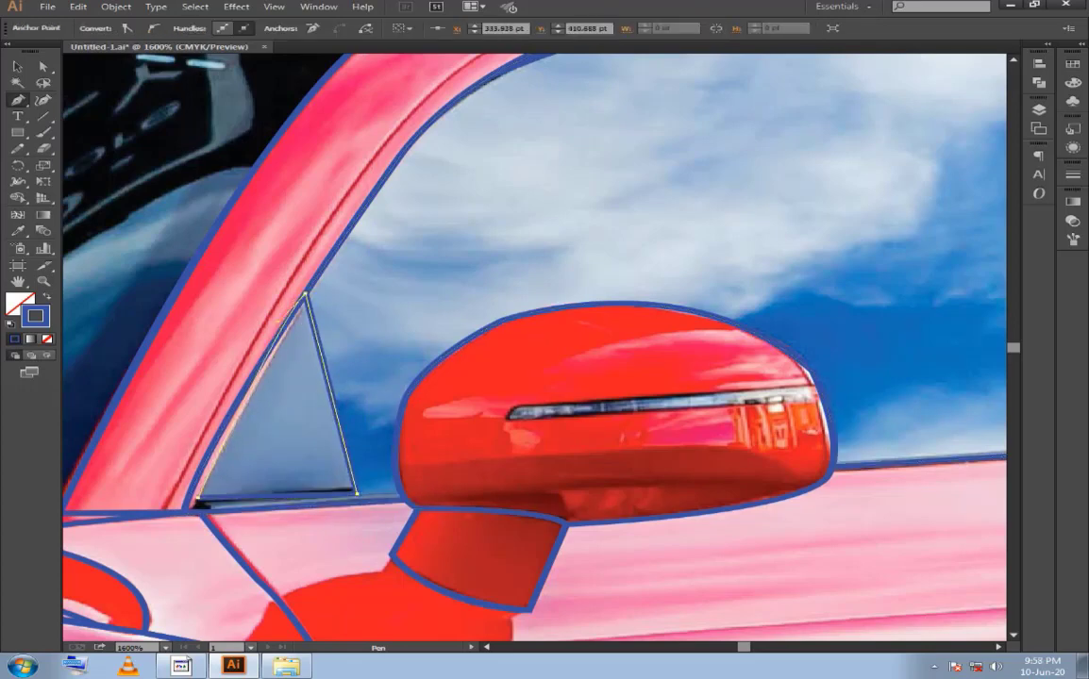
key("ctrl+shift+a")
key("ctrl+minus")
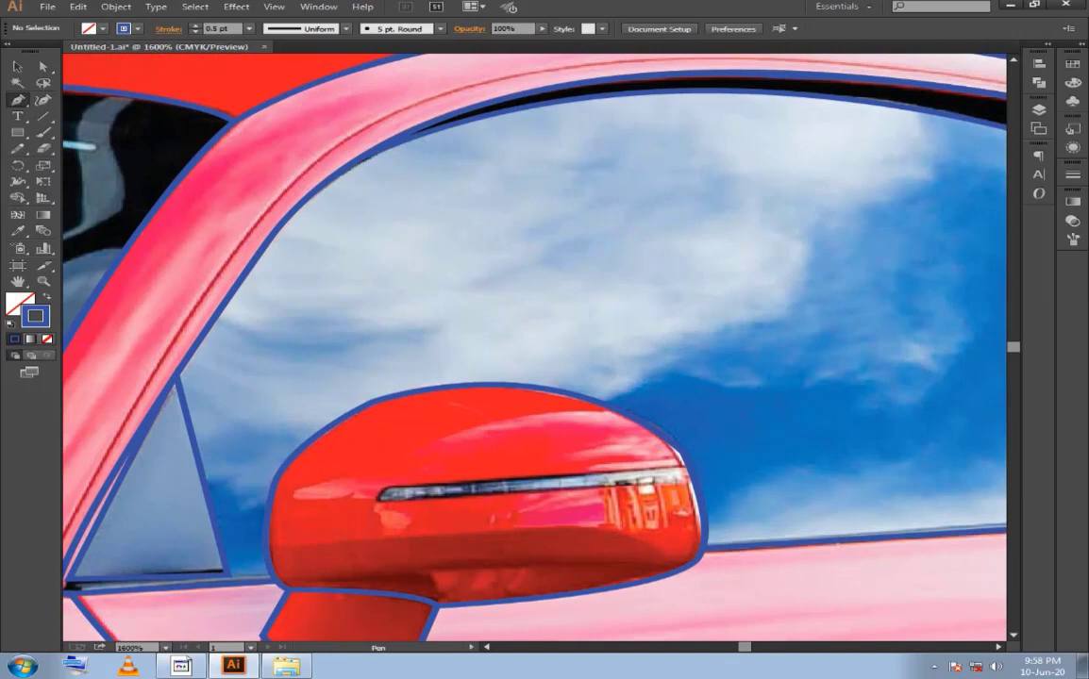
Trace a short curved path along the mirror's thin chrome indicator strip and finish it.
left_click(387, 492)
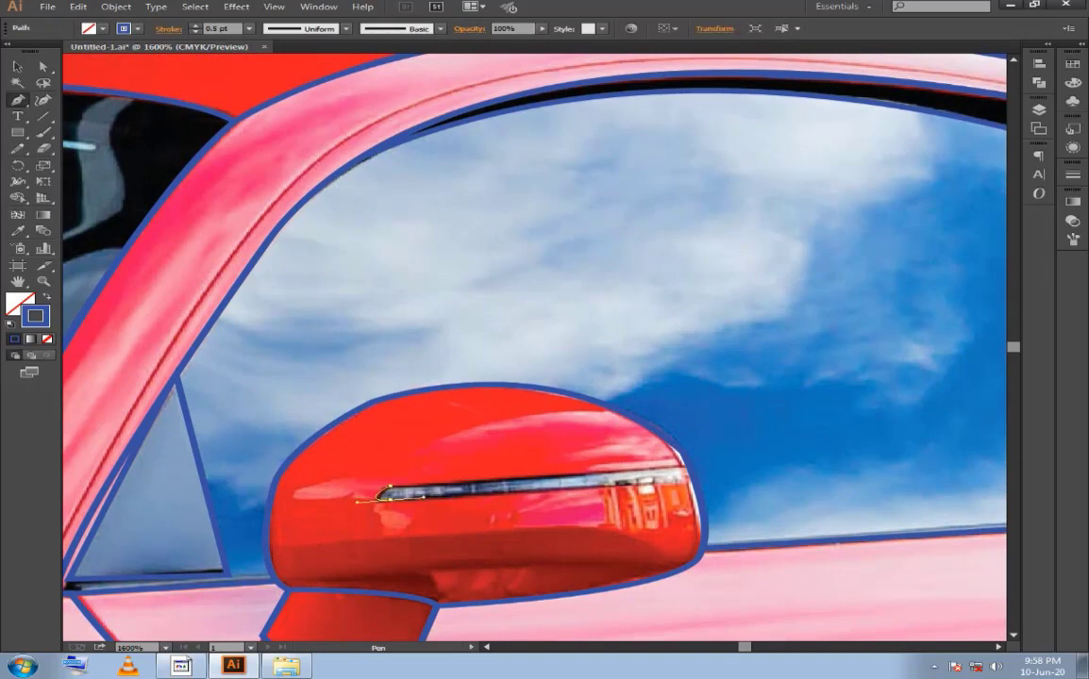
left_click(390, 499)
mouse_move(383, 491)
left_mouse_down()
mouse_move(745, 479)
mouse_move(389, 488)
left_mouse_up()
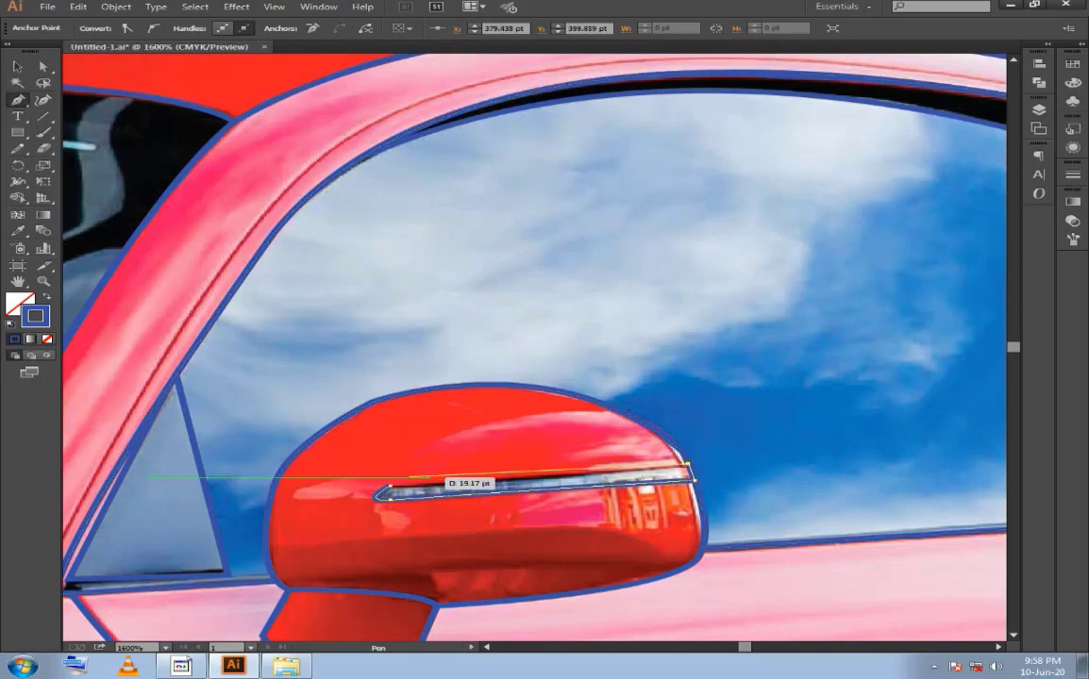
key("ctrl+shift+a")
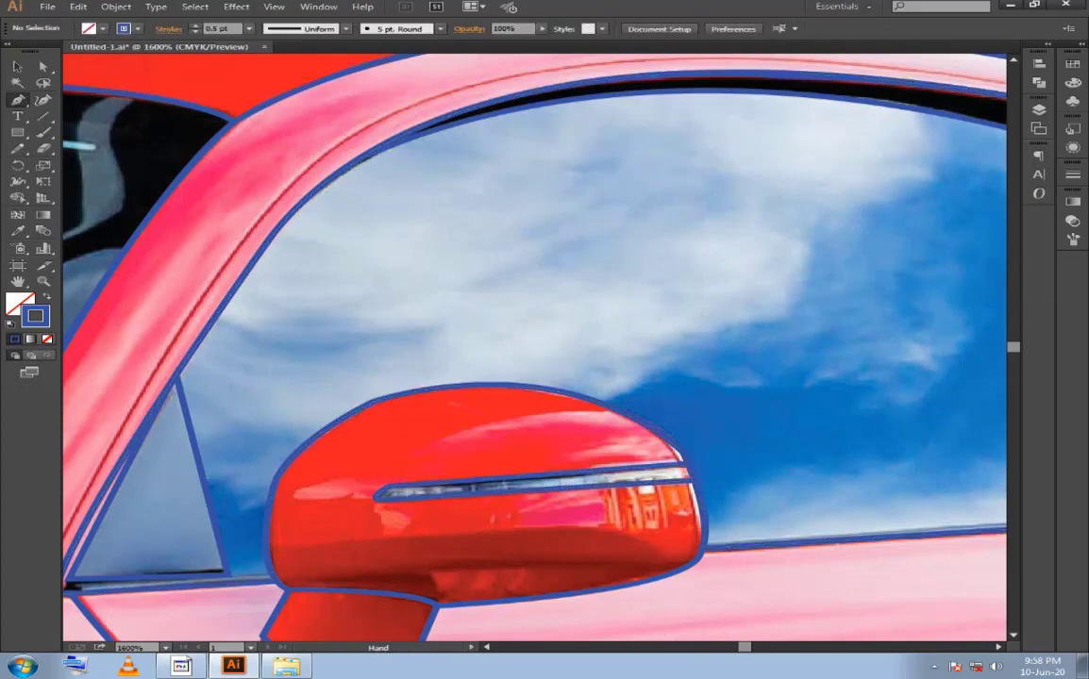
key("ctrl+minus")
key("ctrl+minus")
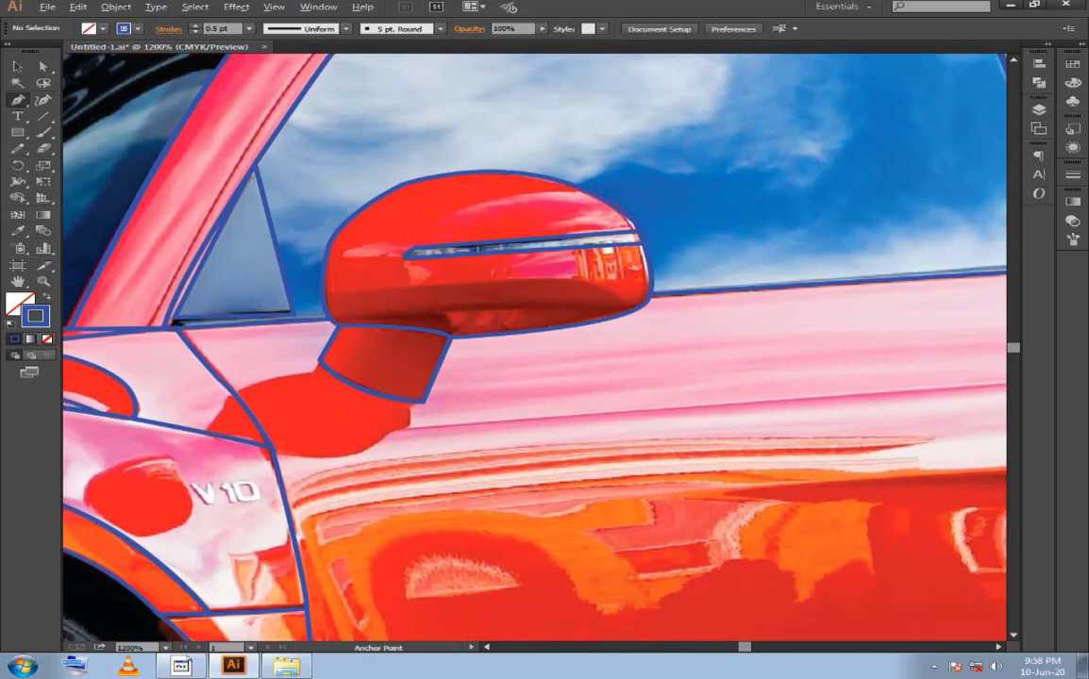
Zoom in on the door's rear corner and start a curved path down its rear edge.
scroll(407, 358, "right", 5)
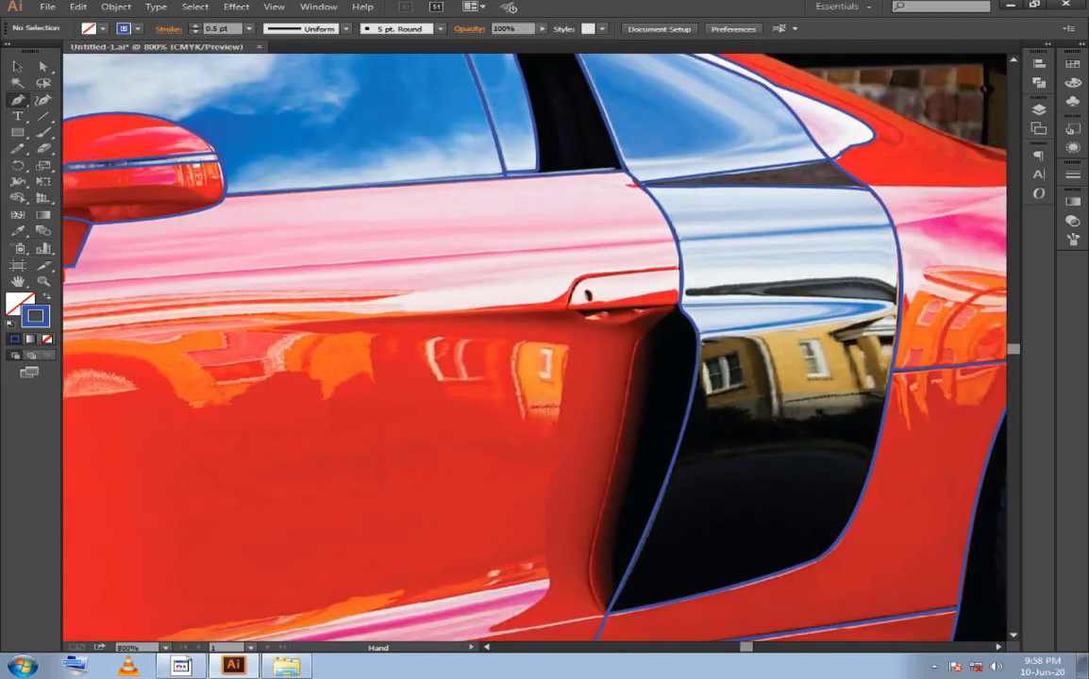
scroll(567, 331, "down", 3)
key("ctrl+plus")
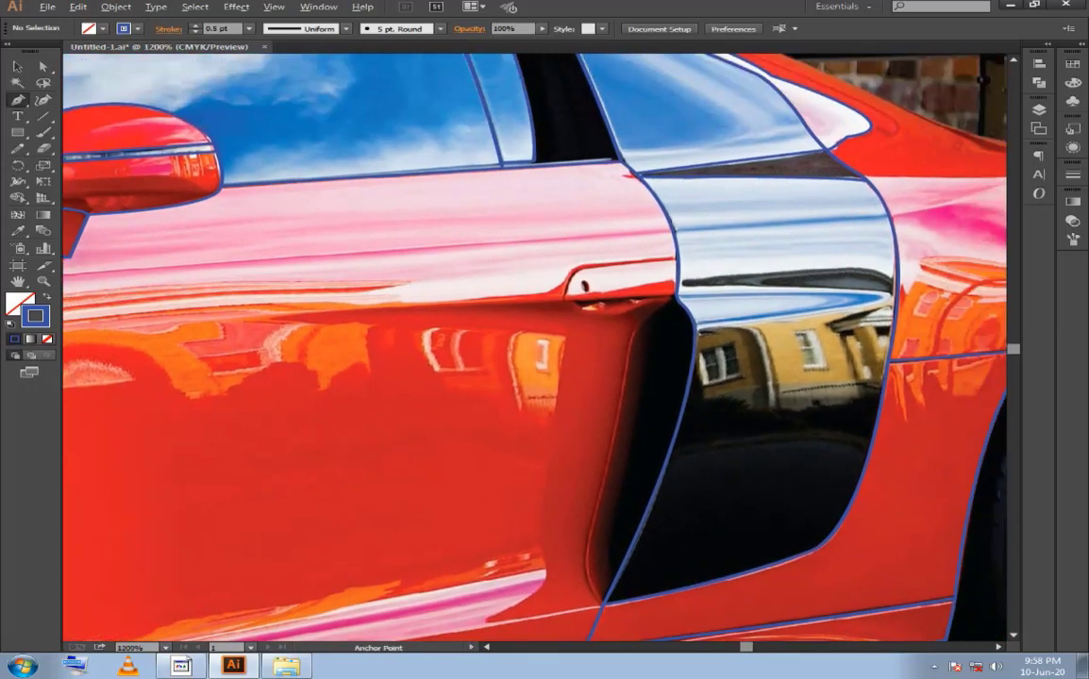
key("ctrl+plus")
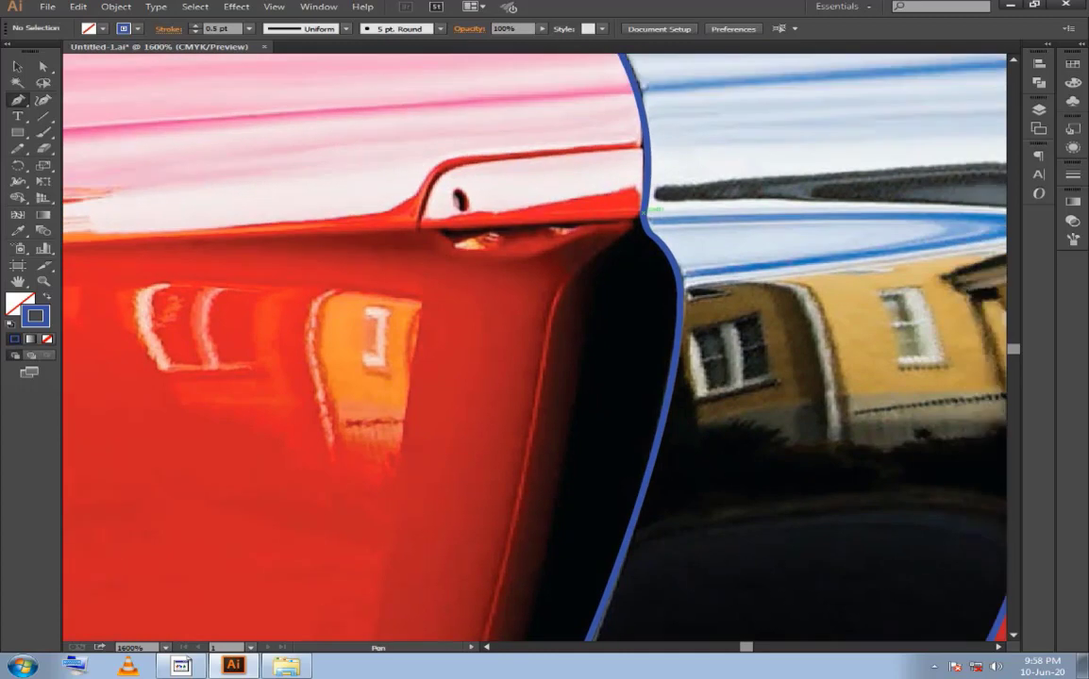
mouse_move(642, 215)
left_mouse_down()
mouse_move(590, 262)
mouse_move(643, 262)
left_mouse_up()
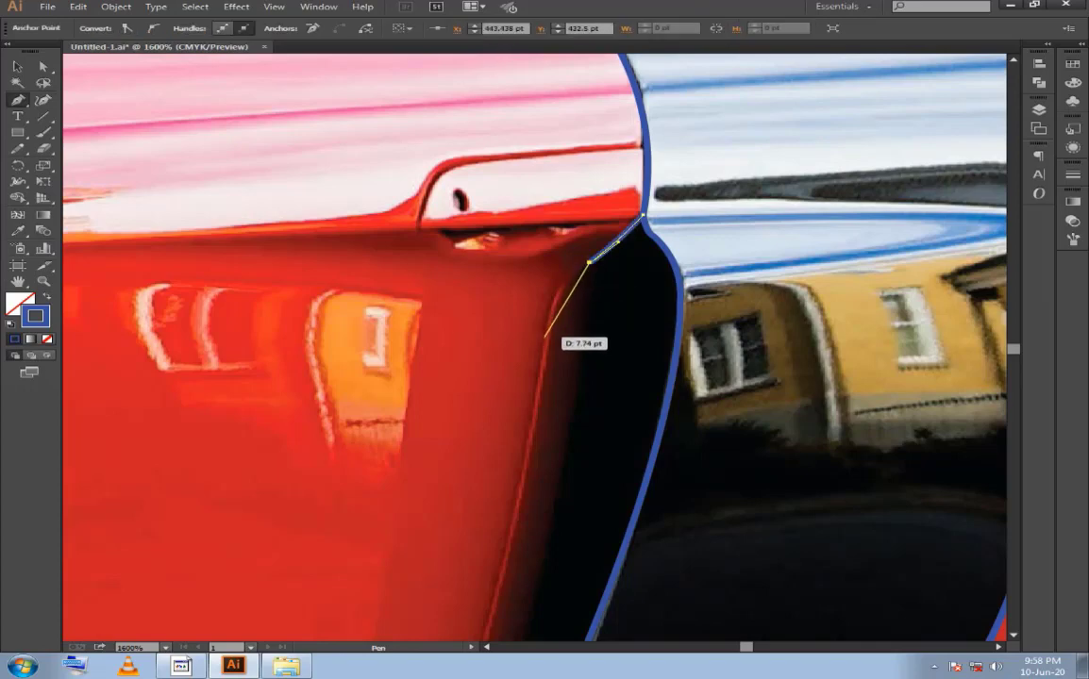
mouse_move(547, 337)
left_mouse_down()
mouse_move(534, 406)
mouse_move(537, 395)
left_mouse_up()
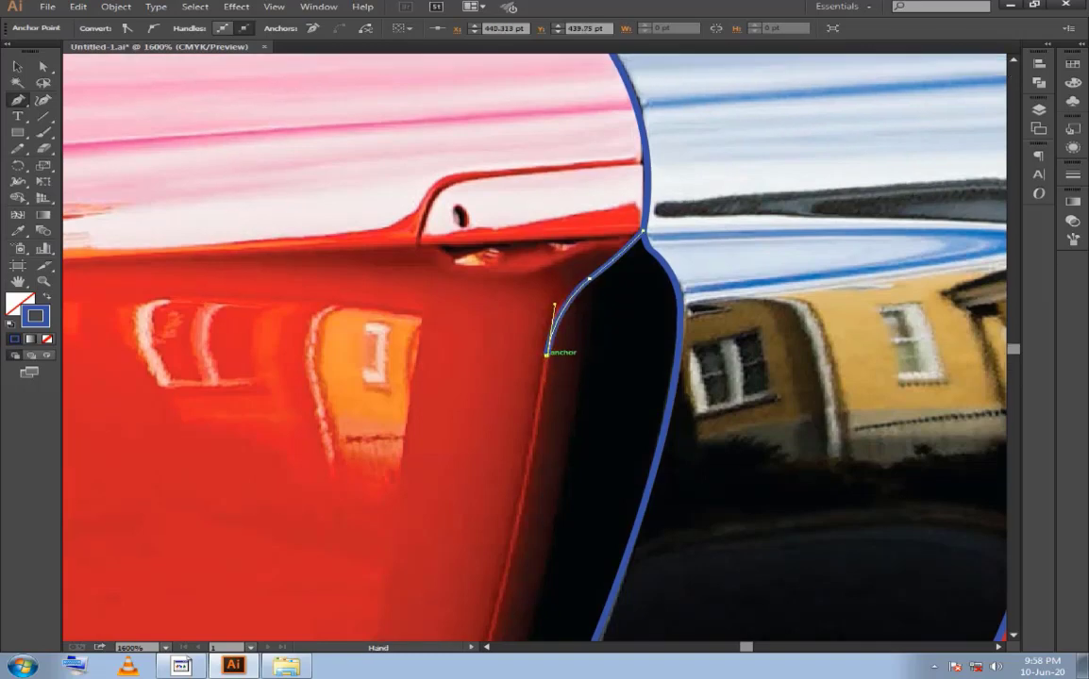
left_click_drag(547, 338, 547, 323)
key("ctrl+minus")
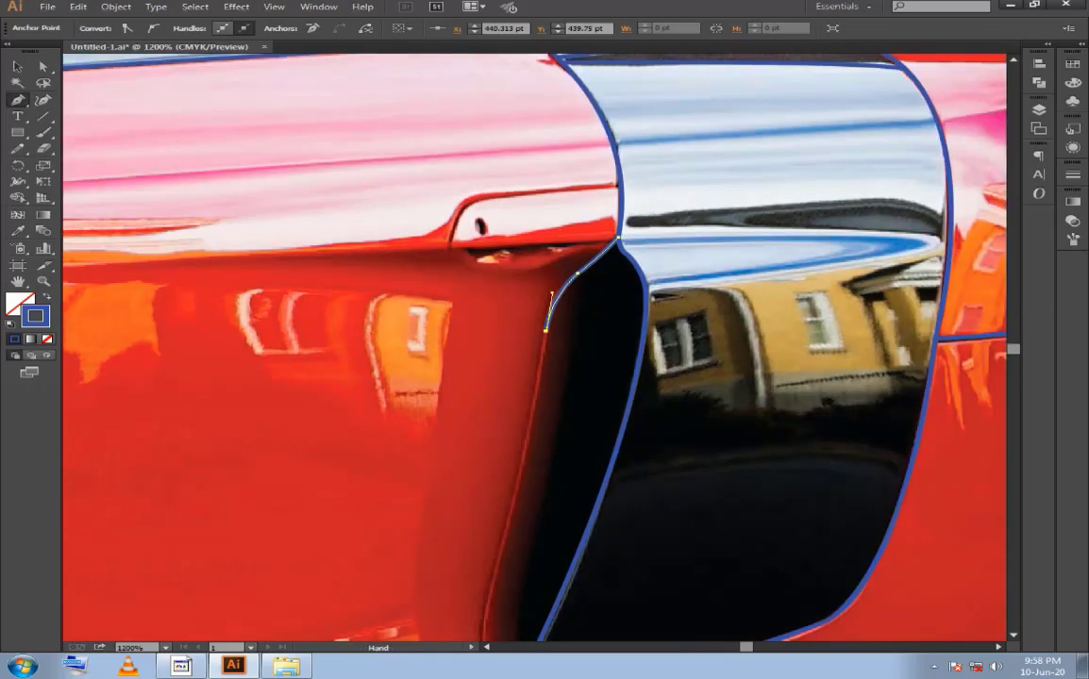
left_click_drag(566, 378, 536, 314)
left_click_drag(469, 440, 454, 491)
left_click_drag(469, 441, 475, 462)
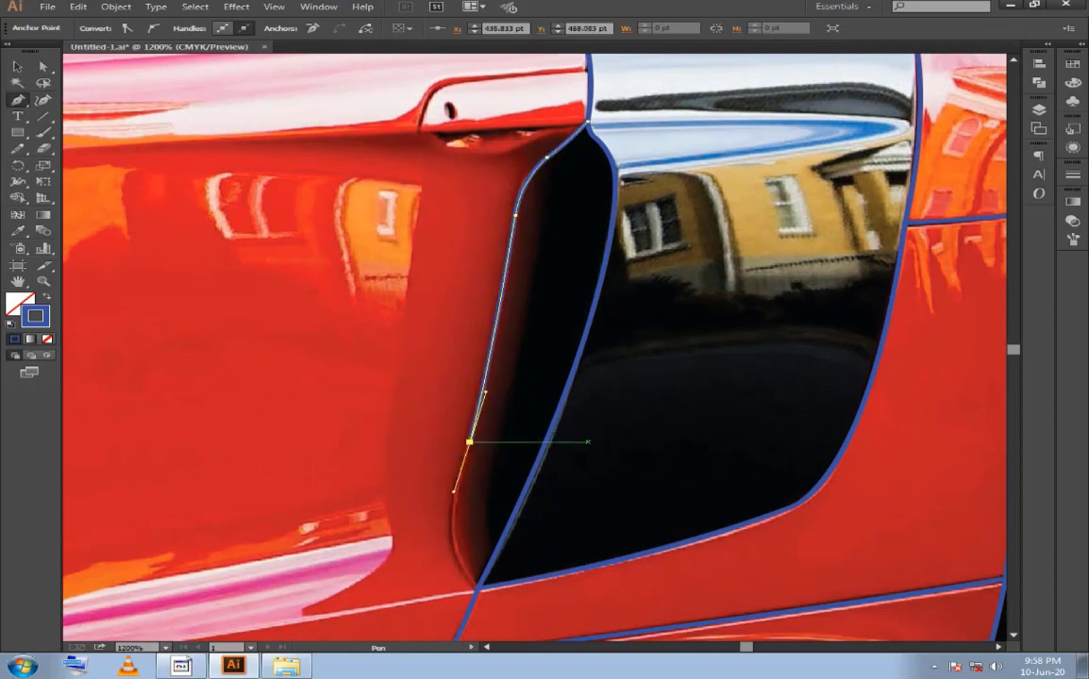
Continue the curve with anchors along the intake opening's edge, breaking handles to redirect it.
scroll(469, 442, "down", 3)
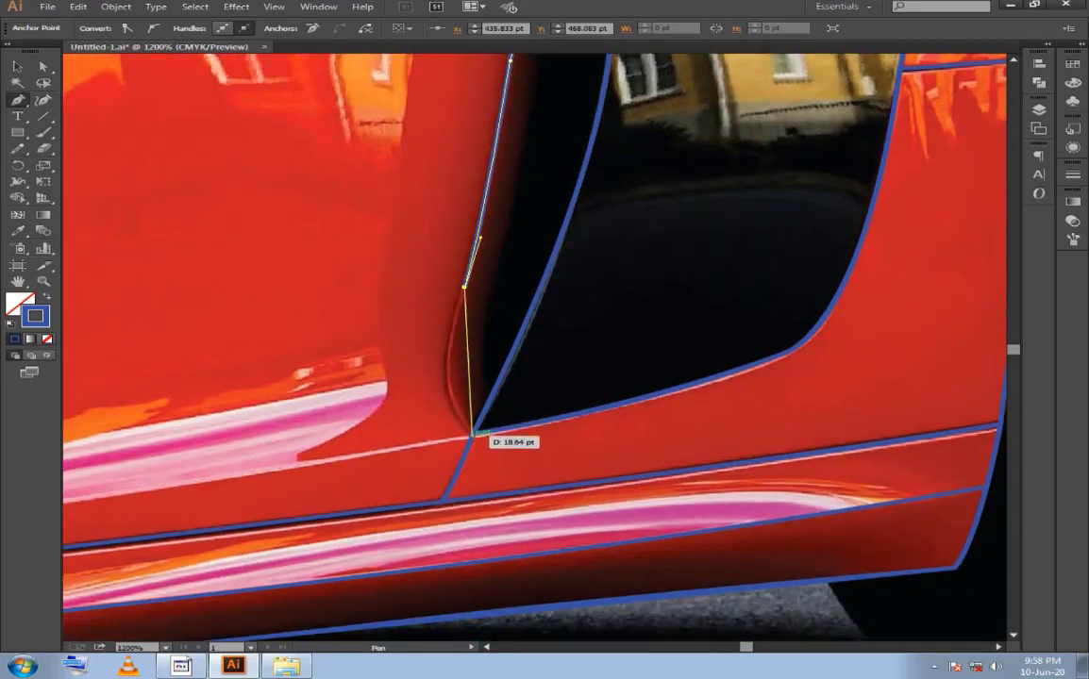
left_click_drag(471, 434, 524, 474)
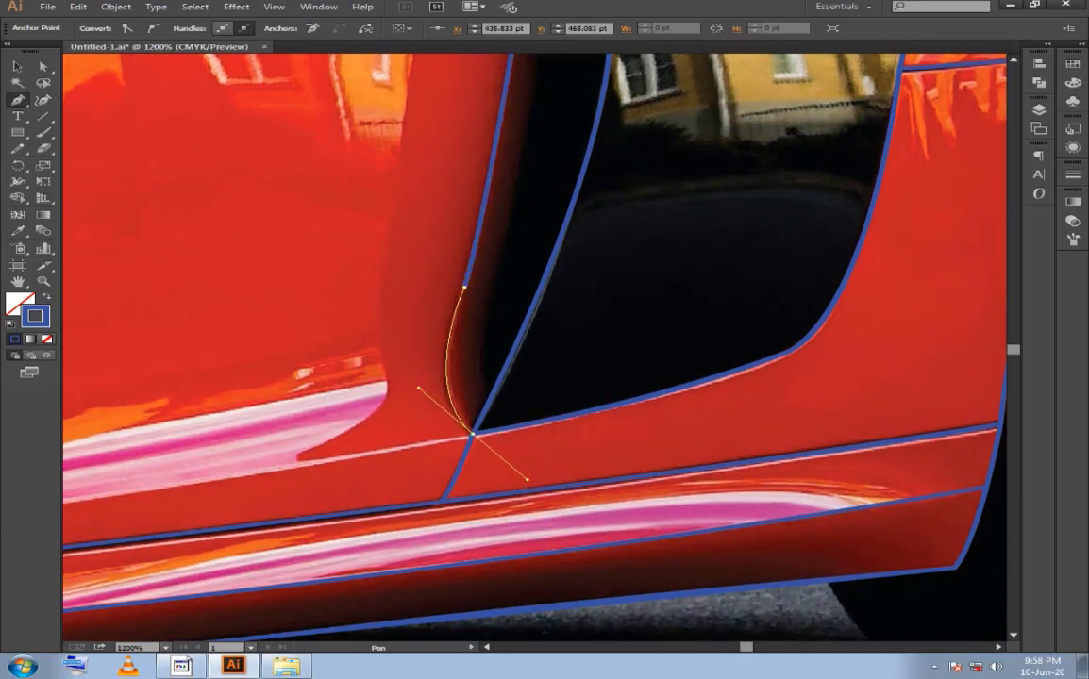
left_click(471, 434)
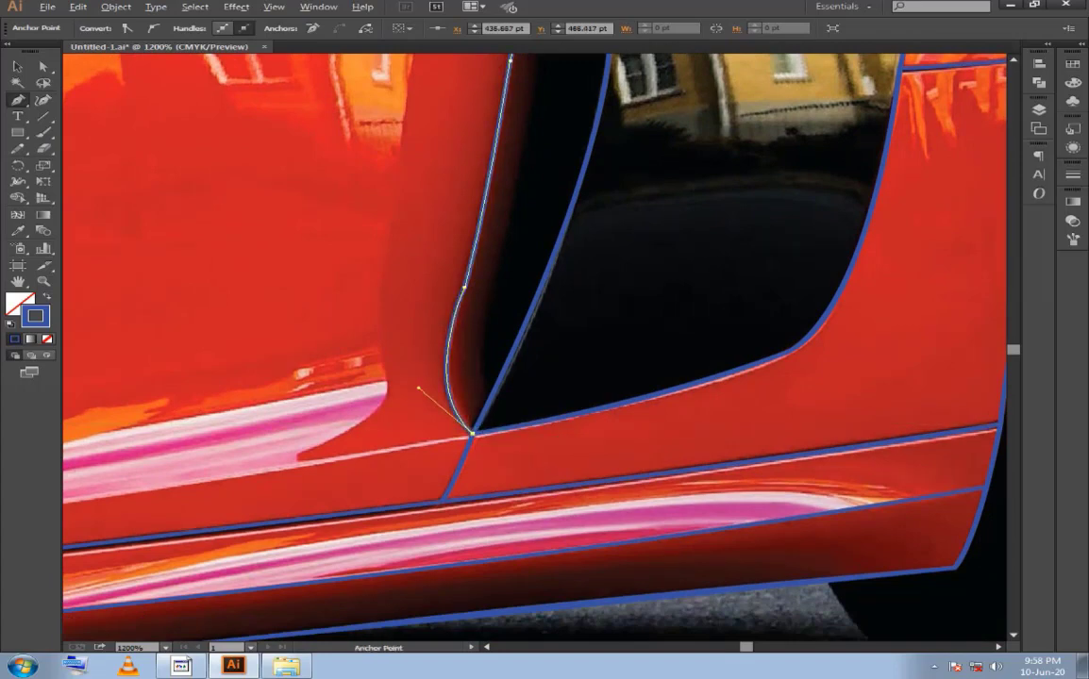
scroll(571, 283, "up", 3)
left_click_drag(596, 361, 635, 256)
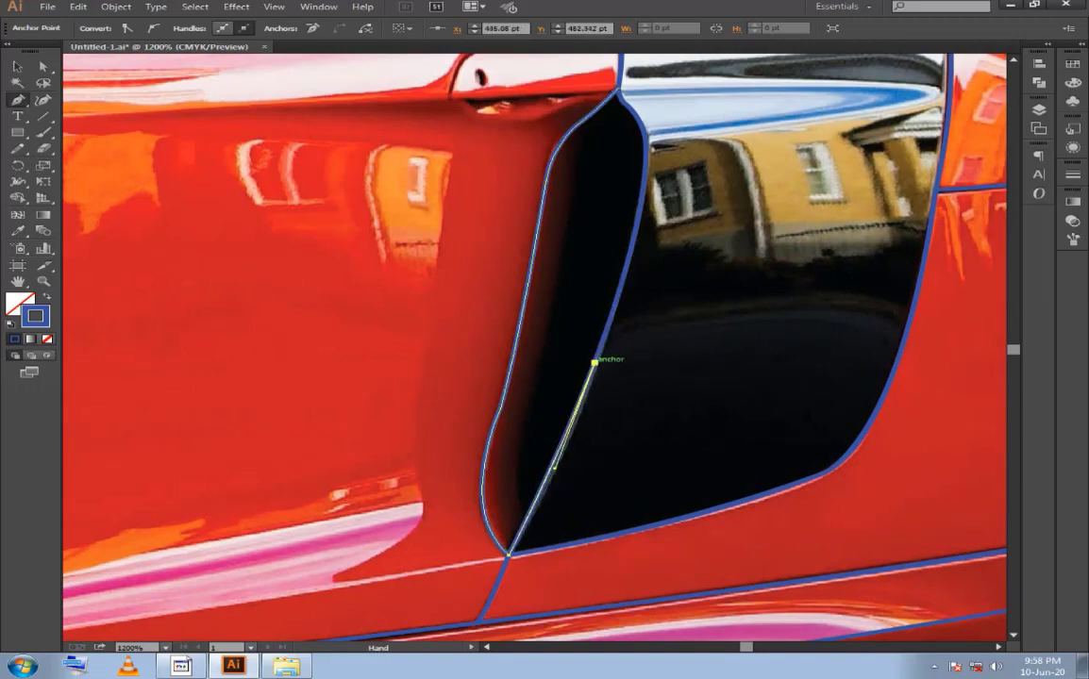
scroll(604, 362, "up", 5)
left_click_drag(678, 364, 685, 274)
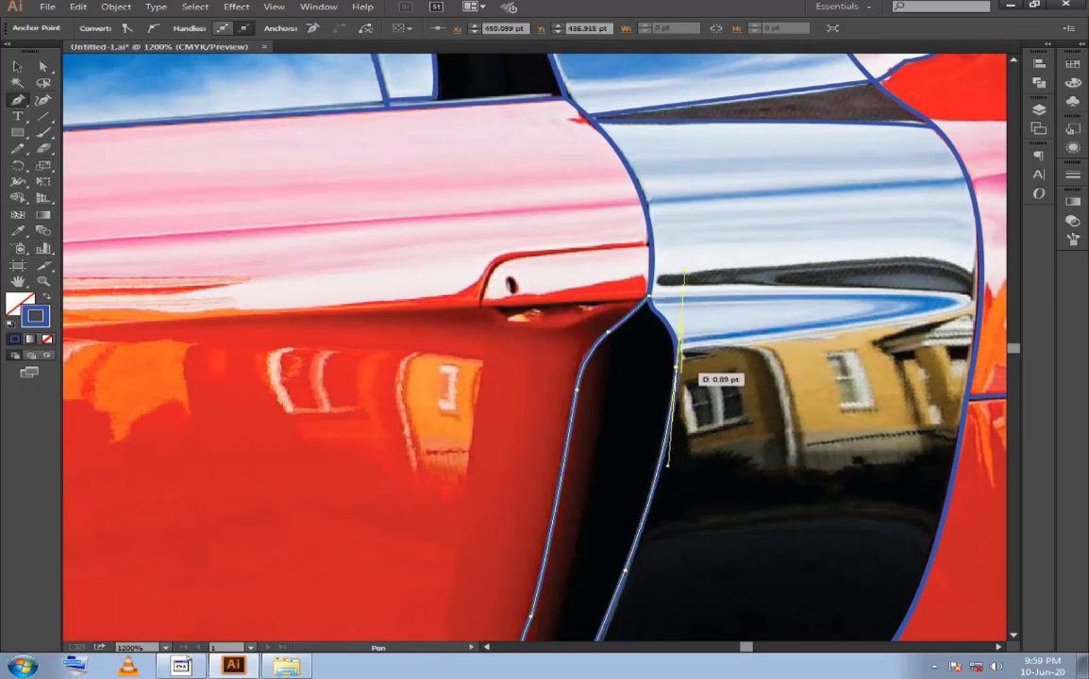
left_click(676, 365)
Zoom to 3200% and finish the intake path at the door handle corner, trimming its handles.
left_click_drag(677, 366, 668, 453)
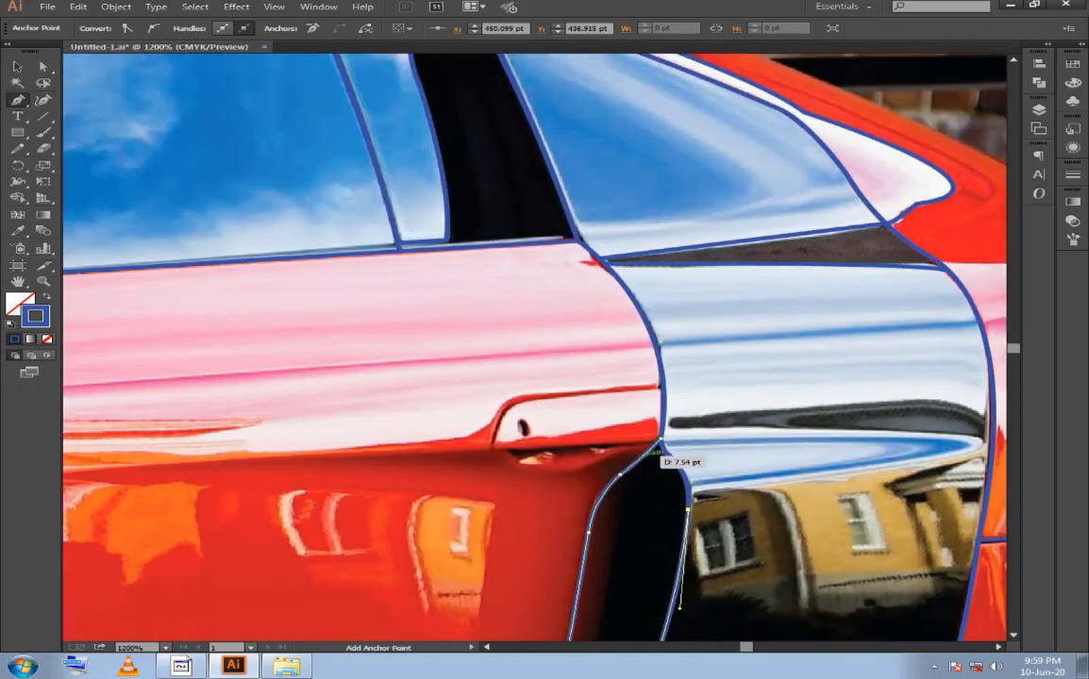
scroll(669, 452, "up", 3)
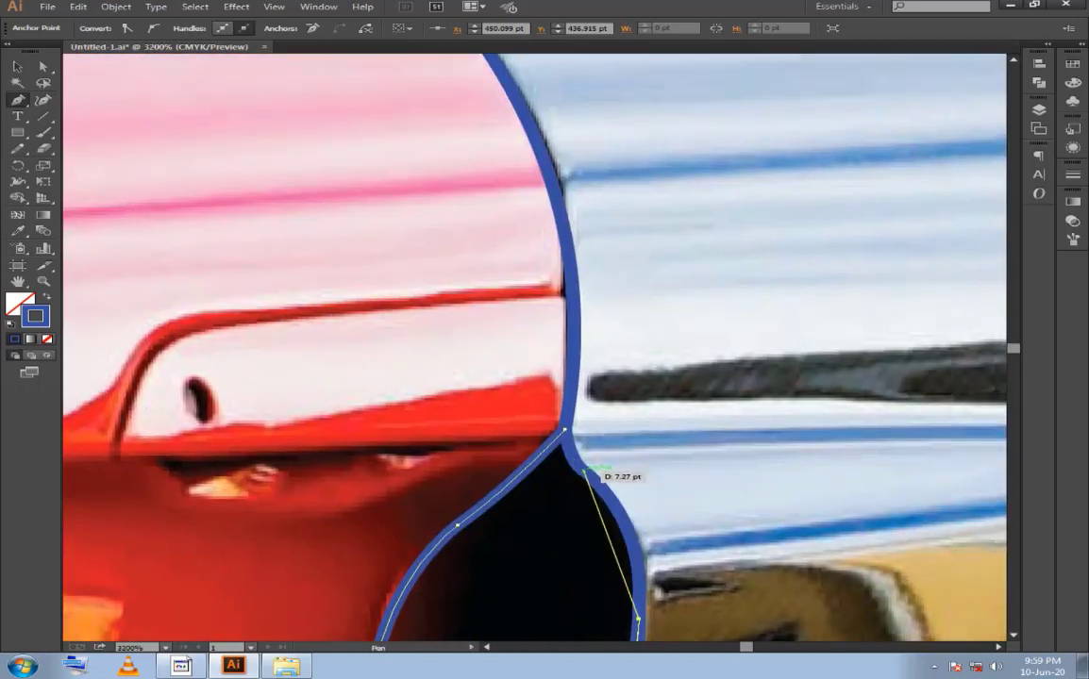
mouse_move(565, 432)
left_mouse_down()
mouse_move(583, 469)
mouse_move(655, 528)
left_mouse_up()
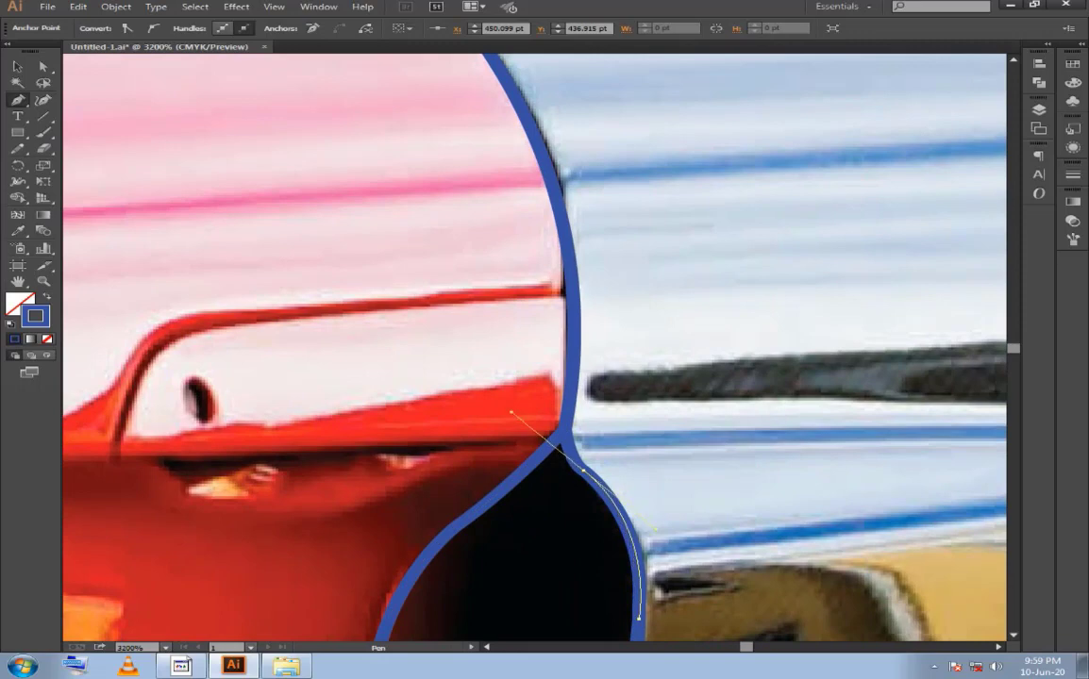
left_click(585, 469)
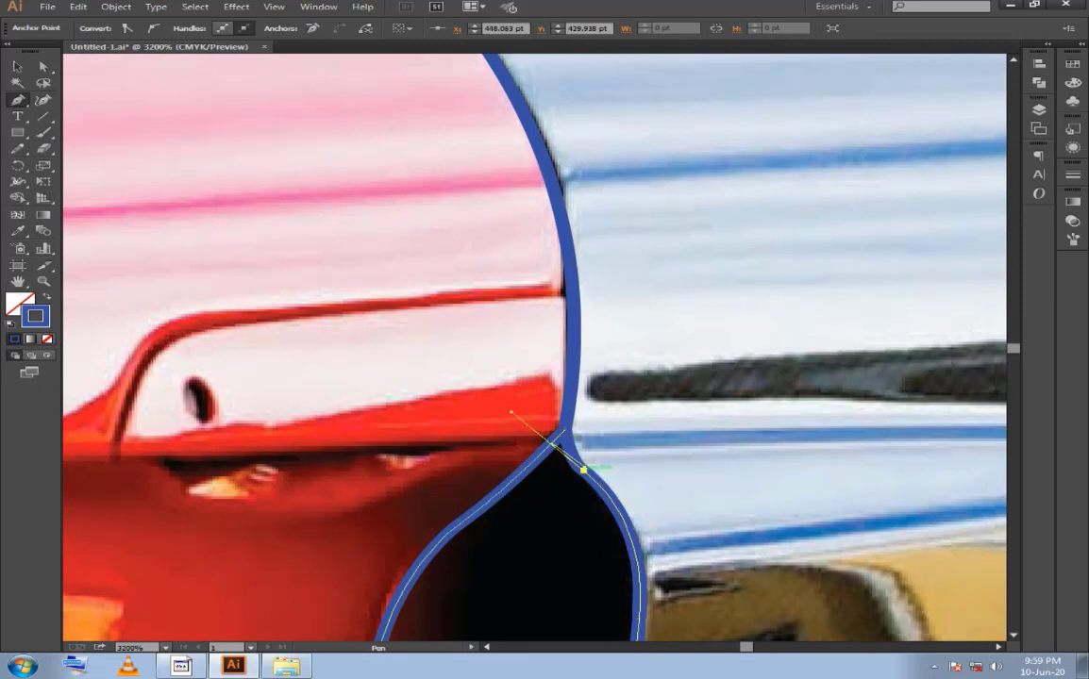
left_click_drag(510, 412, 564, 431)
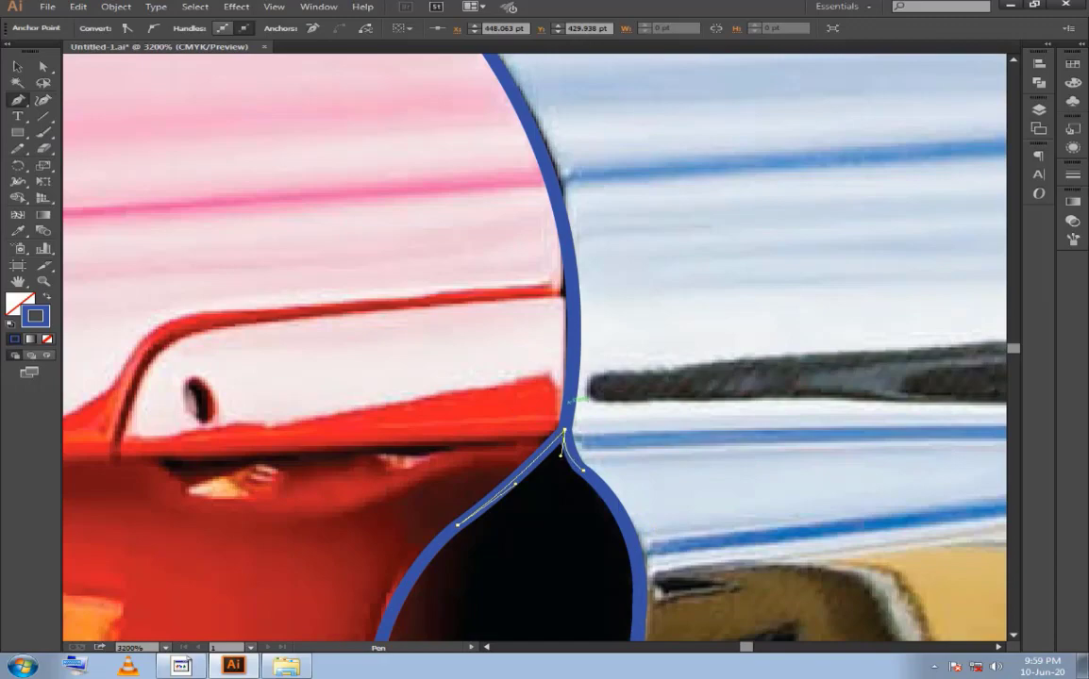
left_click(604, 415, "ctrl")
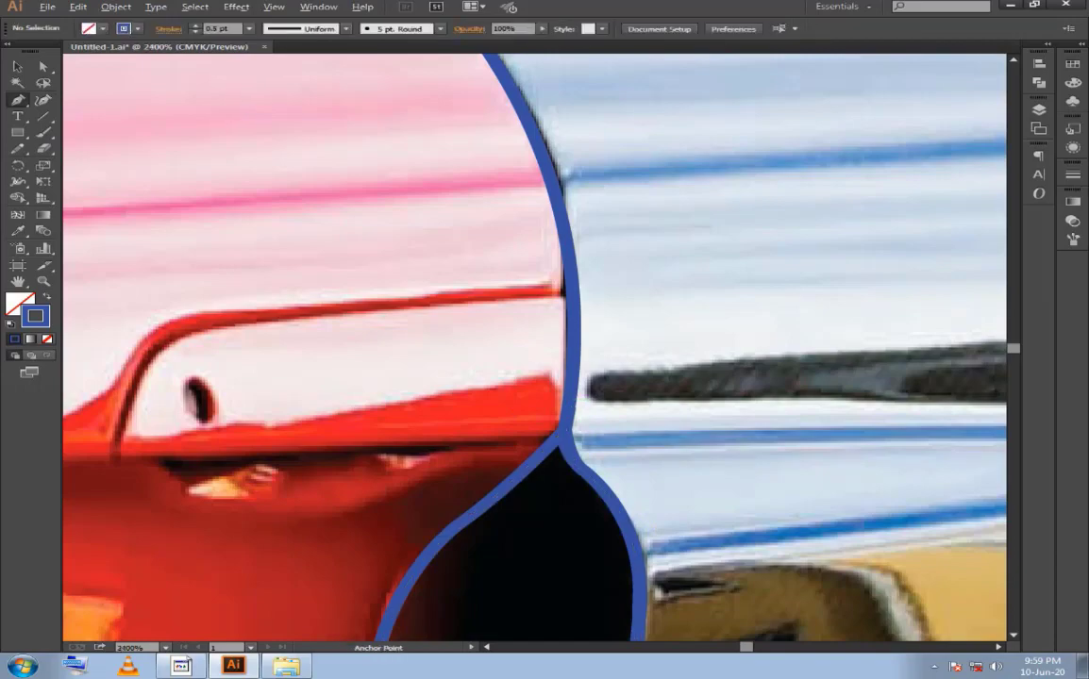
scroll(609, 429, "down", 4)
left_click_drag(604, 453, 465, 170)
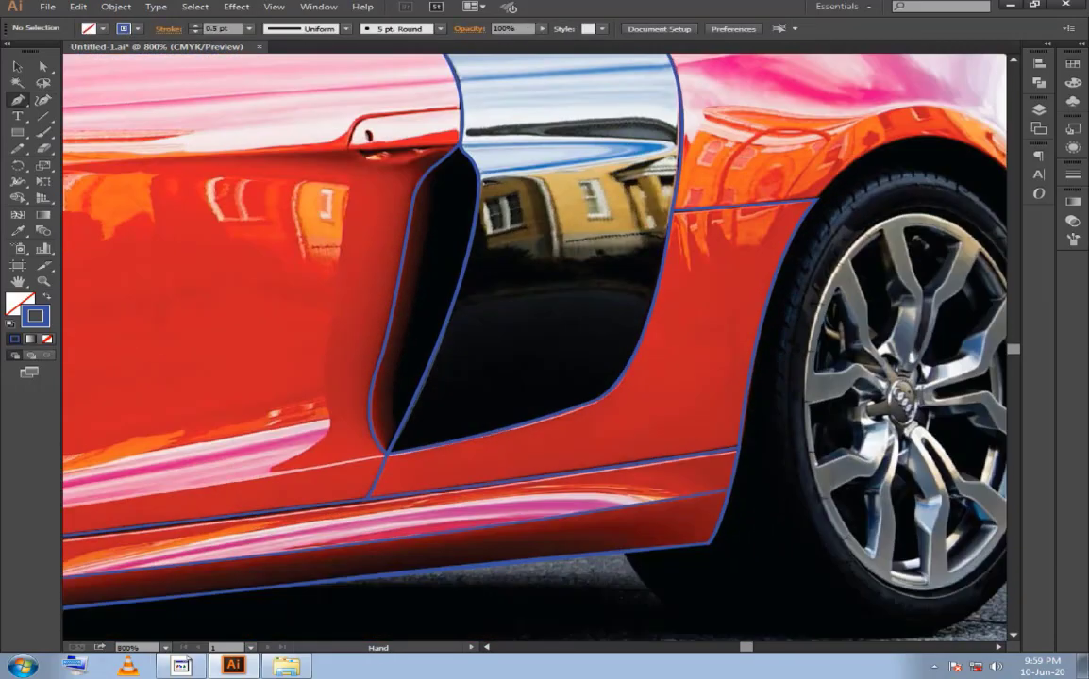
Start a curved path at the front wheel arch and shape it along the lower door edge.
left_click_drag(391, 444, 722, 416)
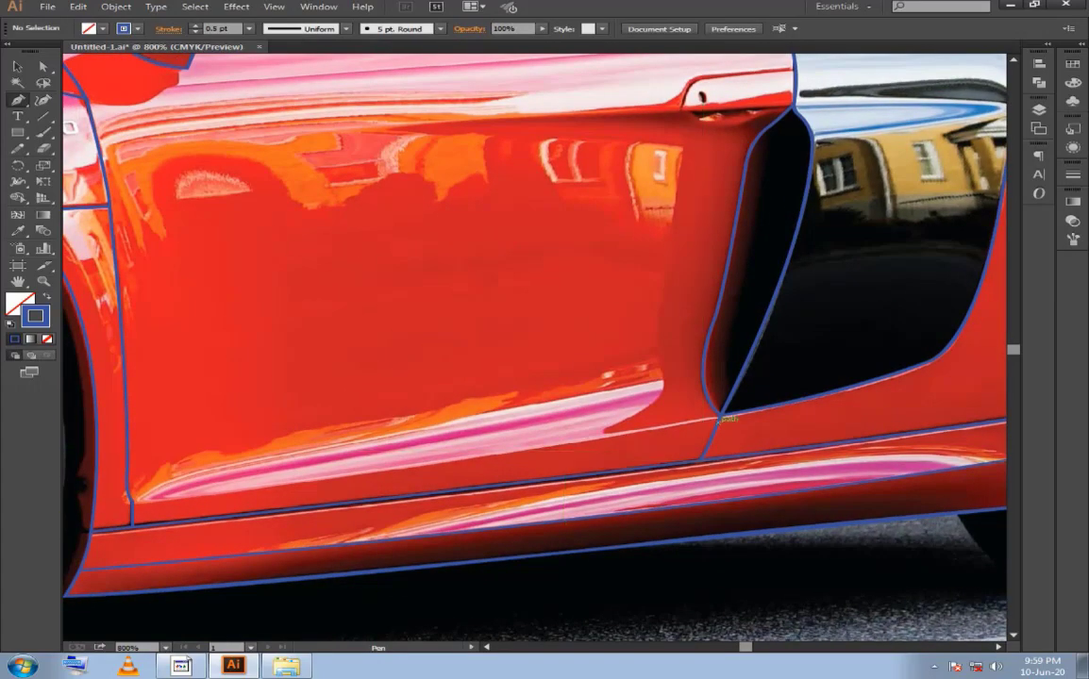
left_click(722, 415)
mouse_move(189, 496)
left_mouse_down()
mouse_move(534, 462)
mouse_move(536, 475)
left_mouse_up()
left_click_drag(462, 453, 236, 491)
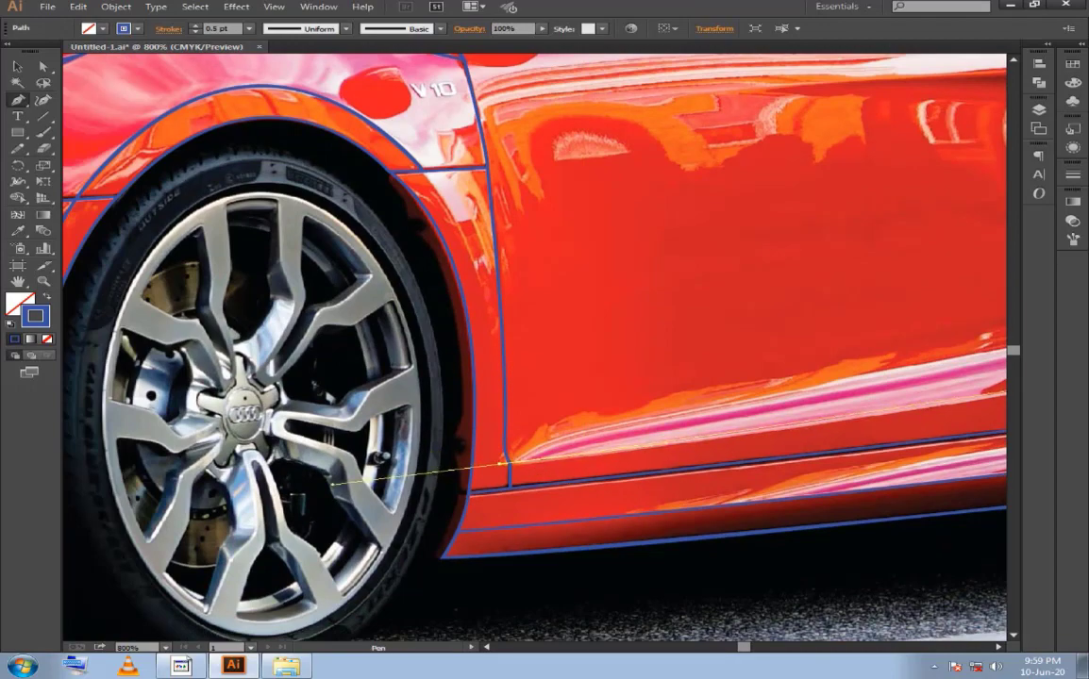
scroll(236, 491, "right", 3)
left_click(963, 377)
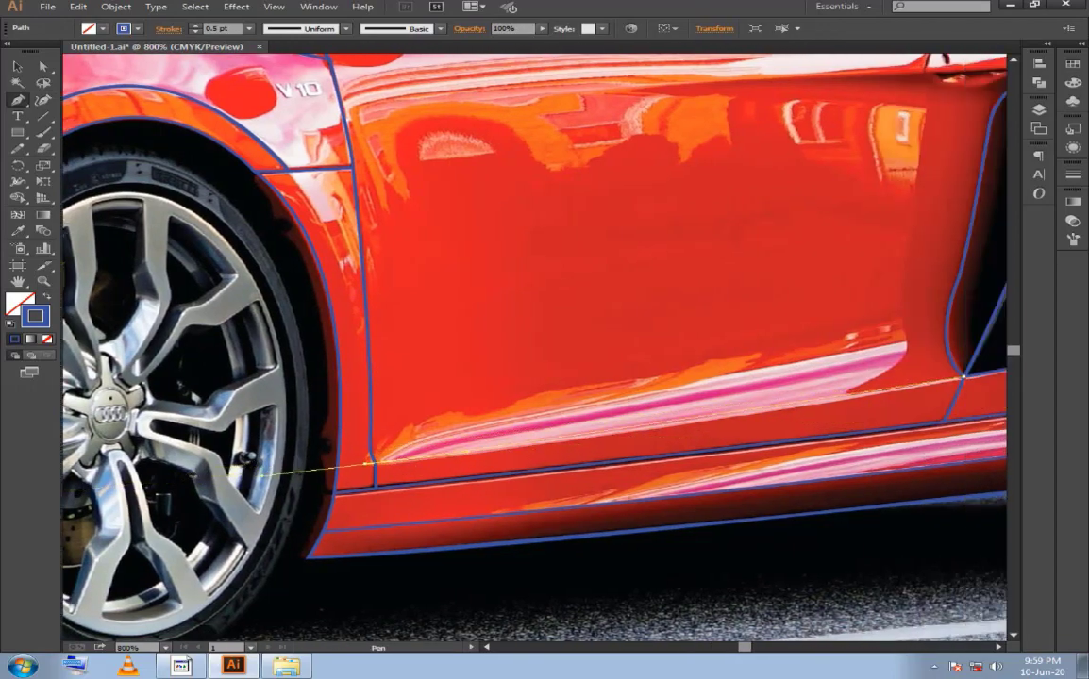
mouse_move(484, 455)
left_mouse_down()
mouse_move(494, 461)
mouse_move(377, 463)
left_mouse_up()
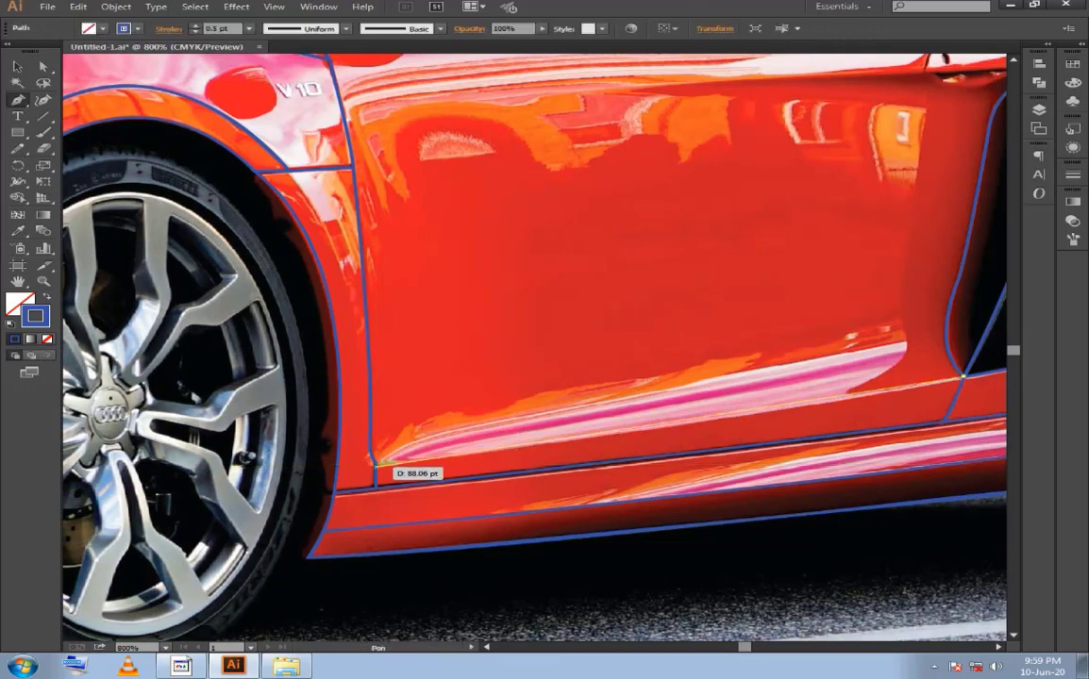
mouse_move(378, 462)
left_mouse_down()
mouse_move(609, 441)
mouse_move(372, 460)
left_mouse_up()
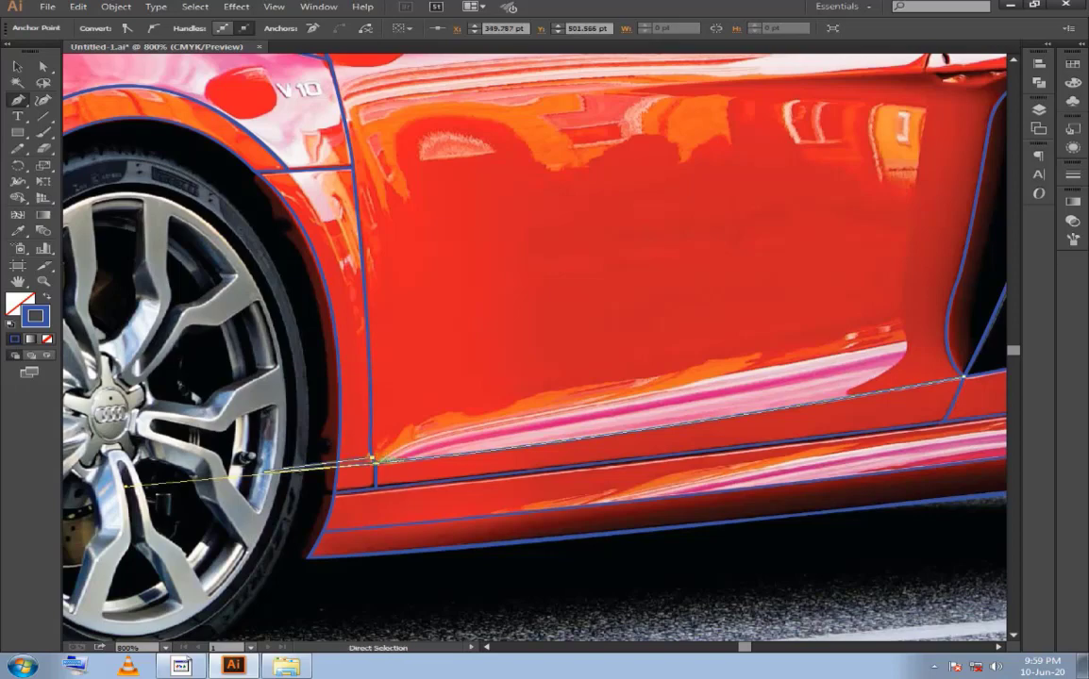
key("ctrl+z")
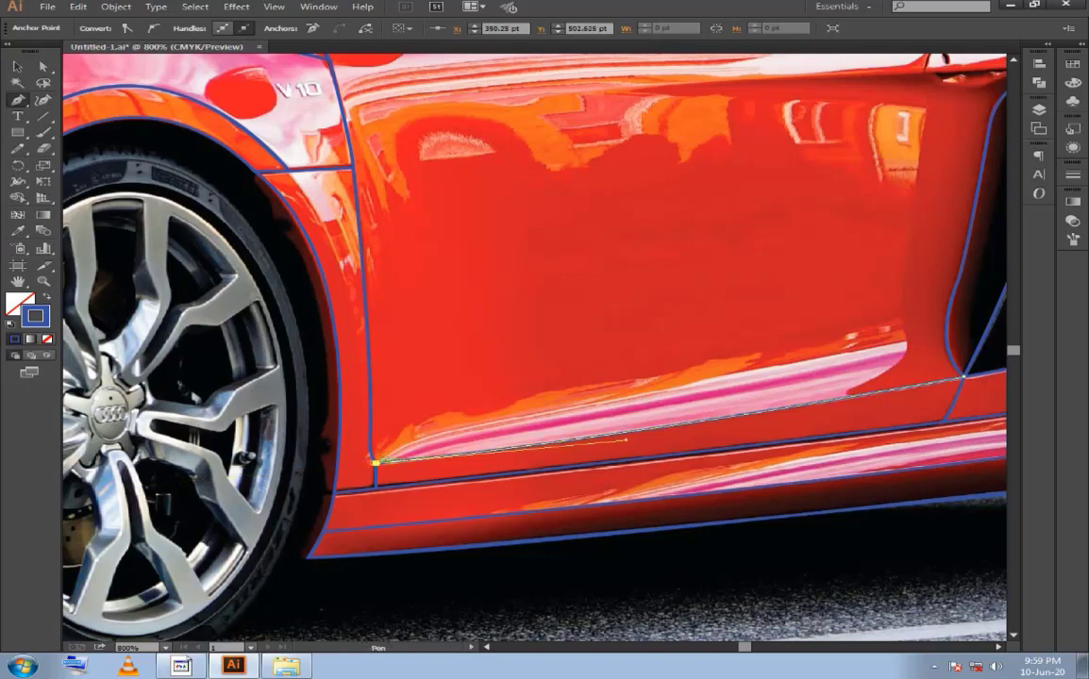
mouse_move(375, 463)
left_mouse_down()
mouse_move(376, 485)
mouse_move(972, 413)
mouse_move(663, 396)
left_mouse_up()
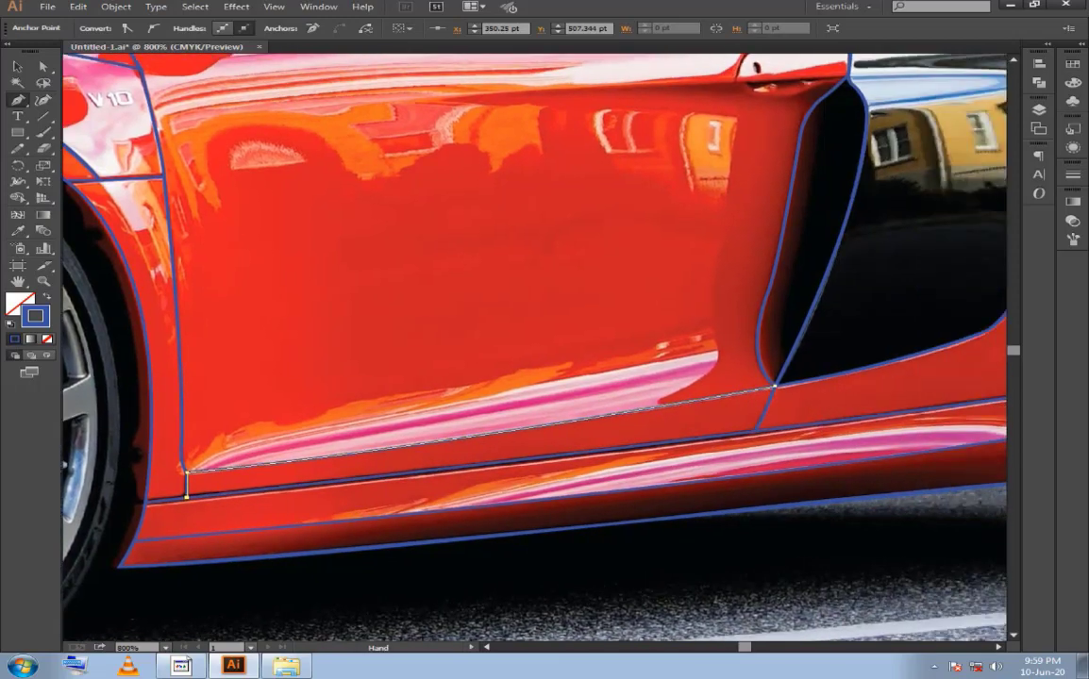
Extend the path along the sill and end it at the intake's bottom corner.
left_click(638, 406)
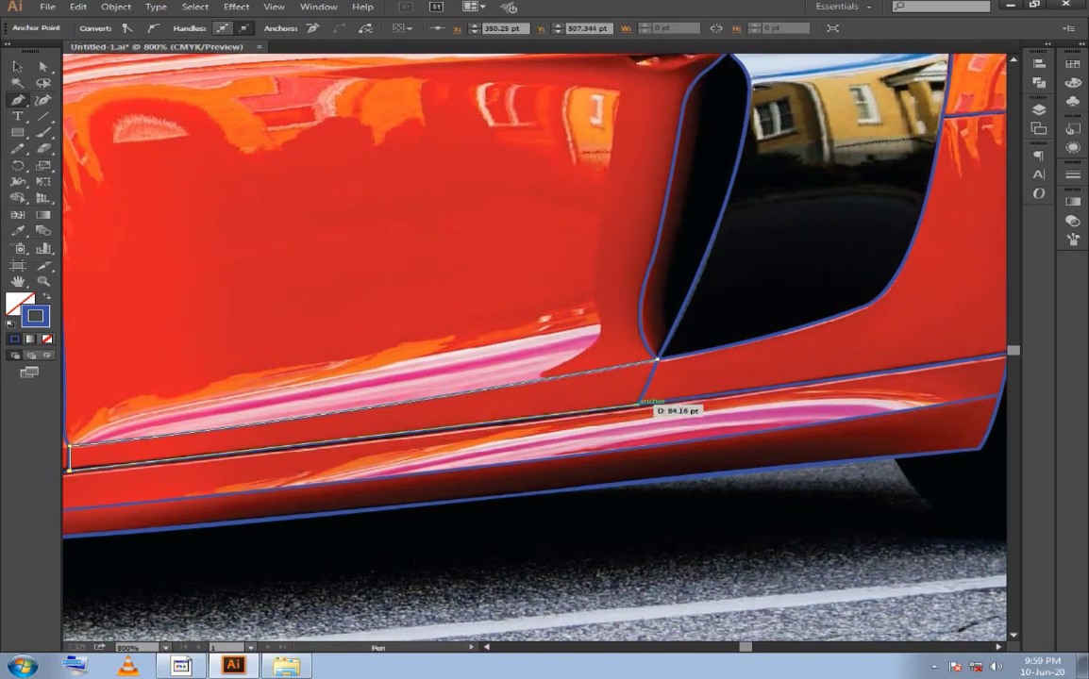
mouse_move(638, 404)
left_mouse_down()
mouse_move(785, 385)
mouse_move(638, 405)
left_mouse_up()
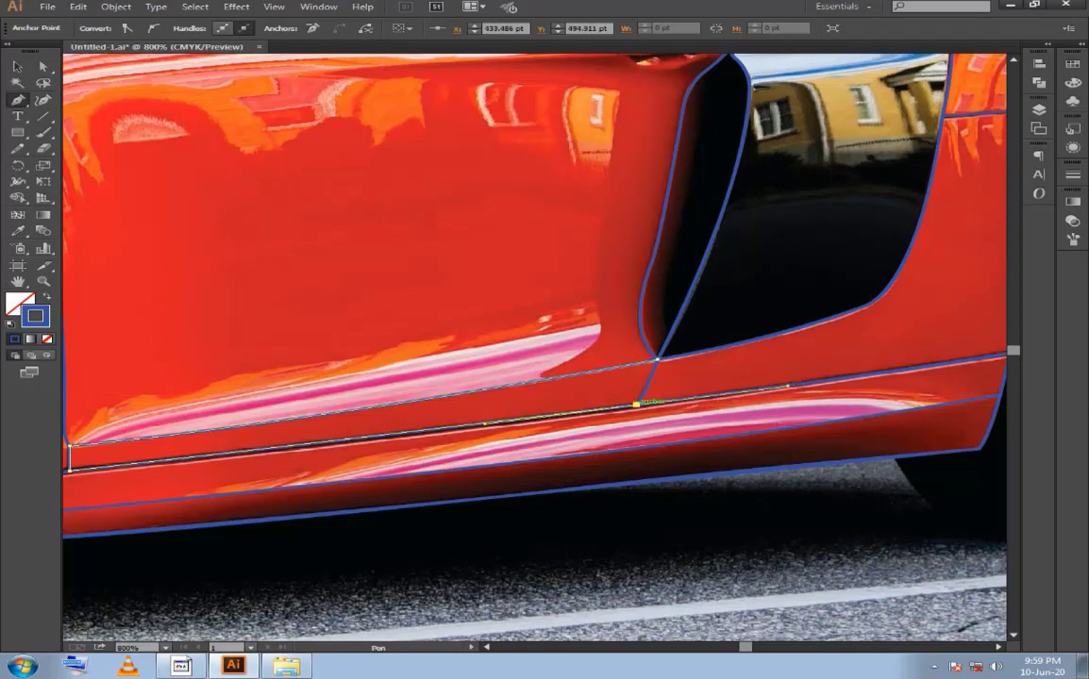
scroll(670, 391, "up", 3)
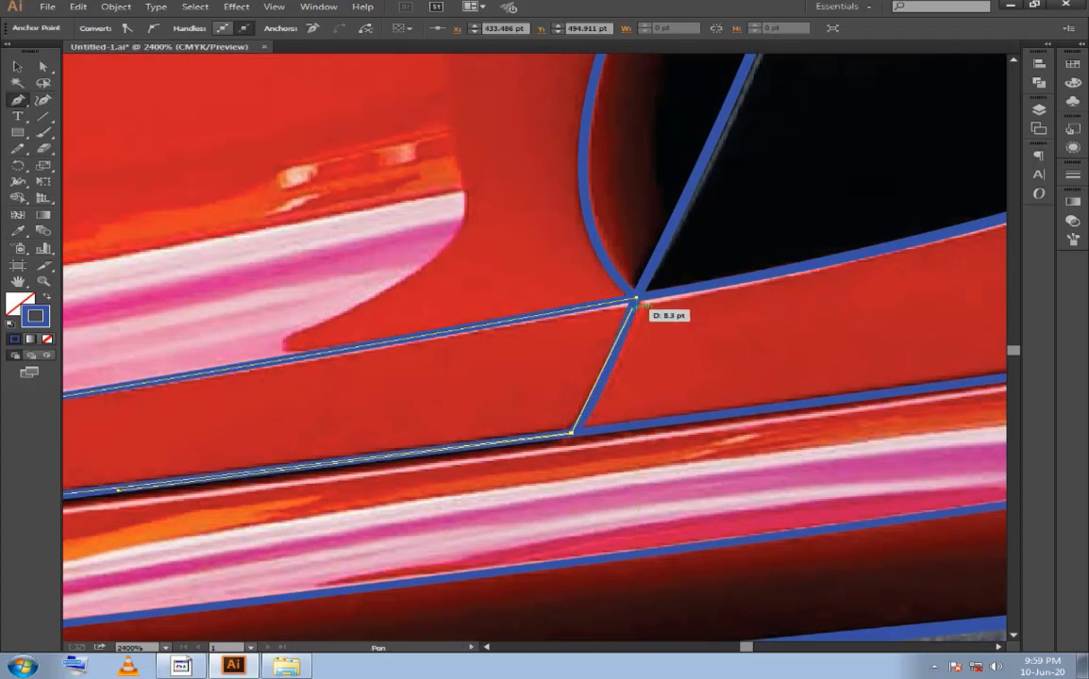
left_click(636, 298, "ctrl")
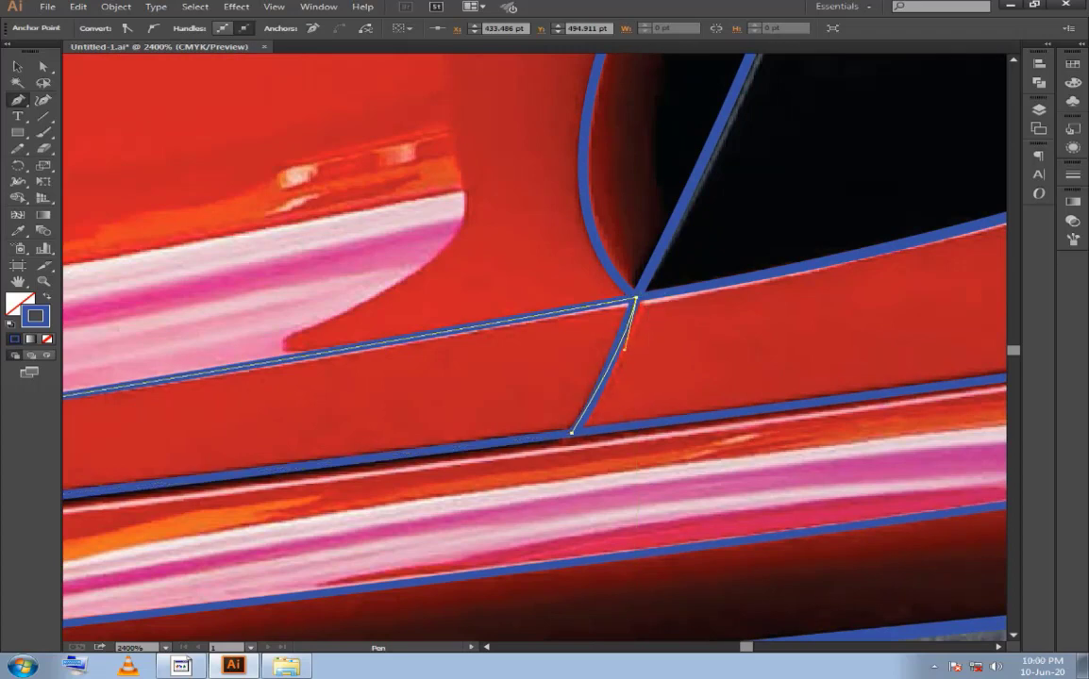
left_click(655, 363, "ctrl")
scroll(655, 364, "down", 2)
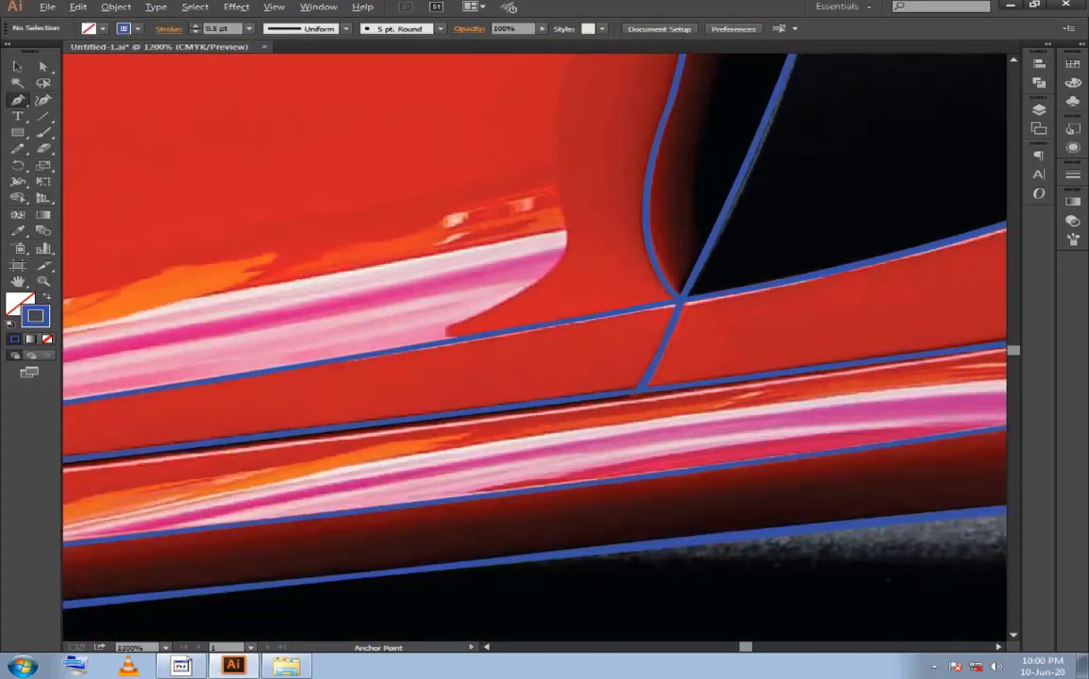
Save the Illustrator file with Ctrl+S, keeping the new lower door-edge path.
left_click_drag(614, 349, 734, 413)
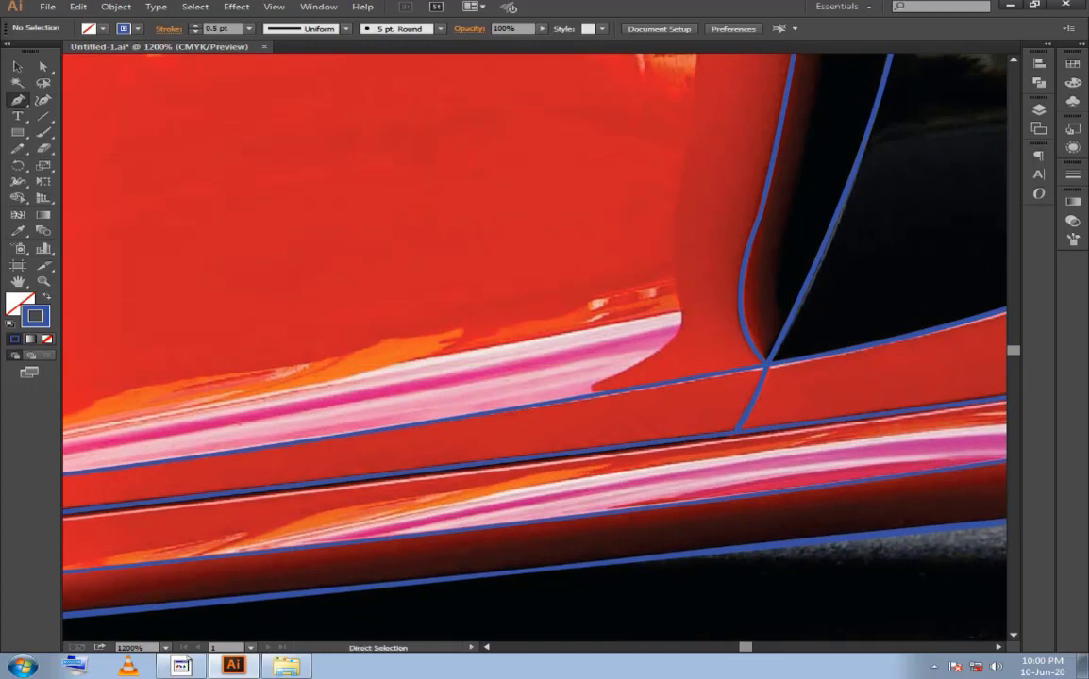
key("ctrl+s")
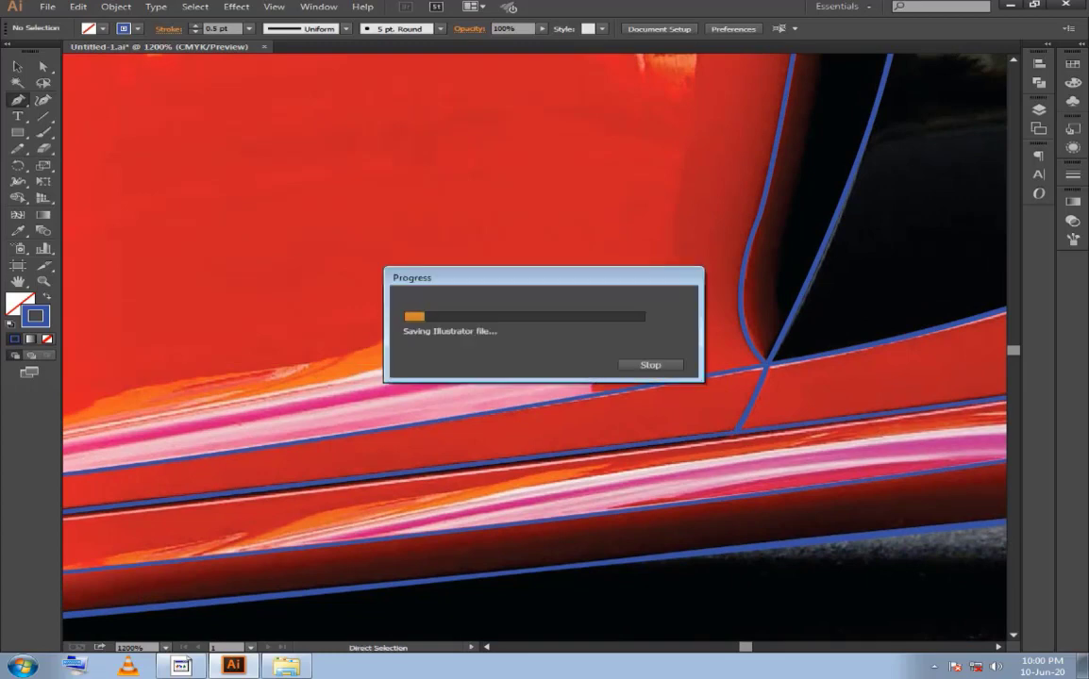
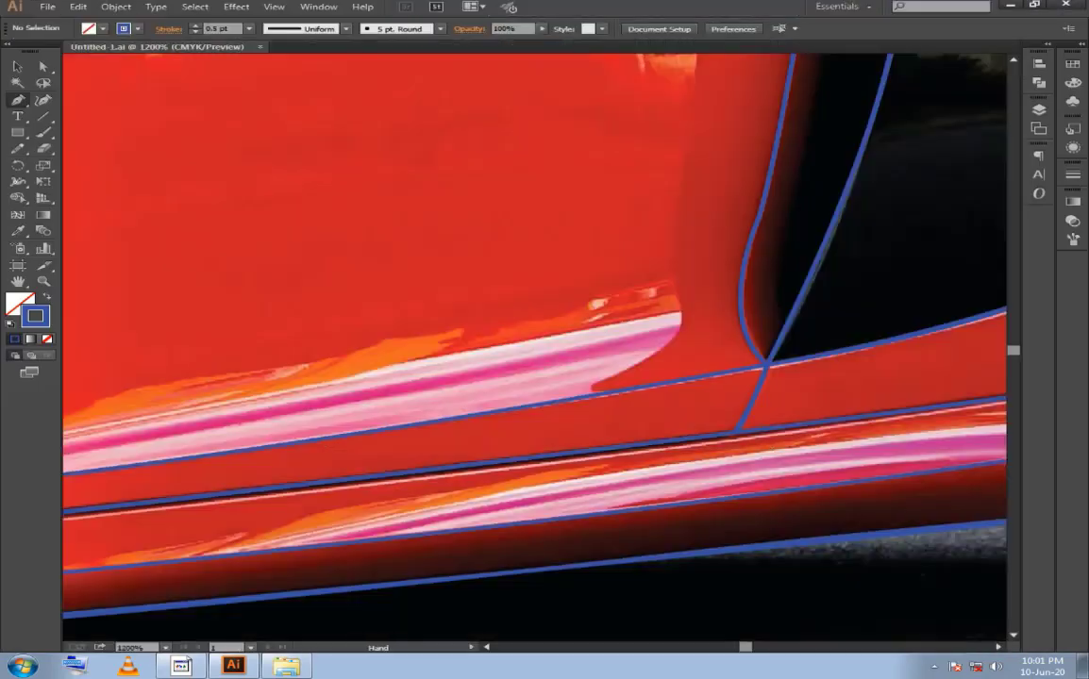
Start a pen path at the door-sill junction with a curved anchor up the intake's front edge.
mouse_move(566, 340)
left_mouse_down()
mouse_move(354, 293)
mouse_move(127, 380)
left_mouse_up()
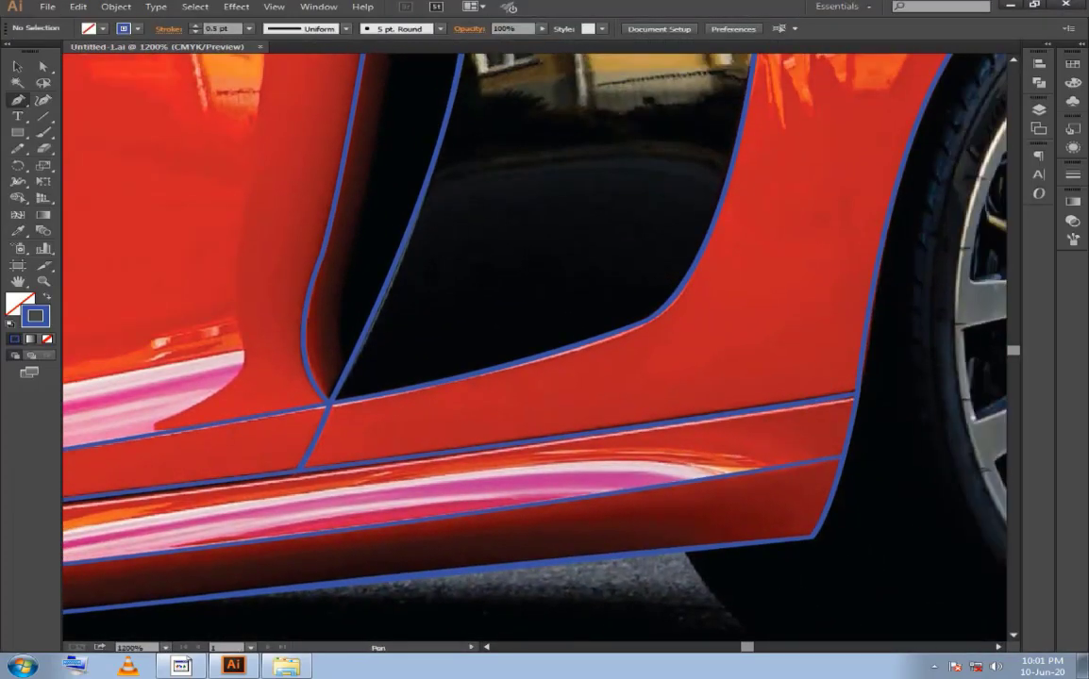
key("ctrl+minus")
left_click_drag(378, 331, 708, 330)
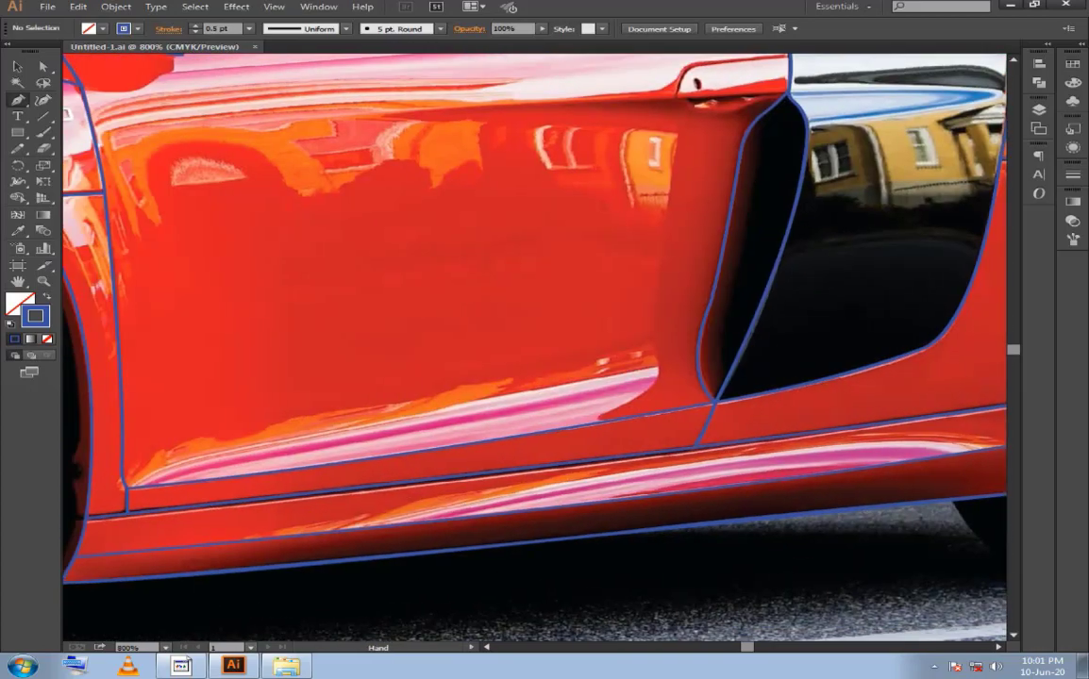
key("ctrl+plus")
key("ctrl+plus")
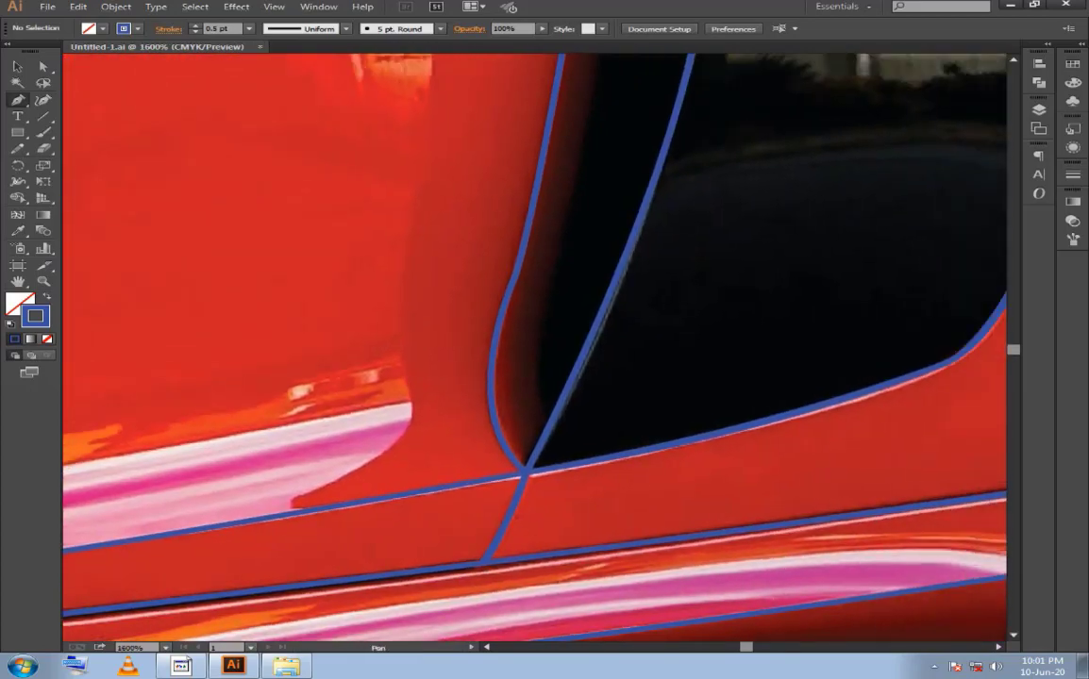
left_click(525, 473)
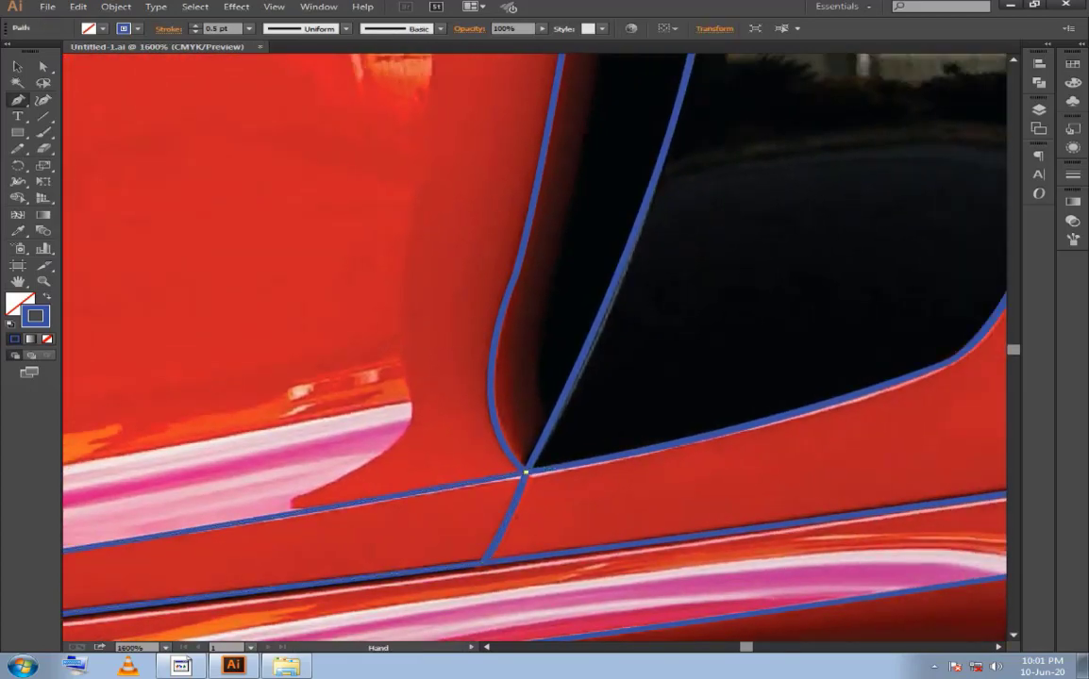
mouse_move(524, 472)
left_mouse_down()
mouse_move(514, 524)
mouse_move(502, 329)
mouse_move(565, 181)
left_mouse_up()
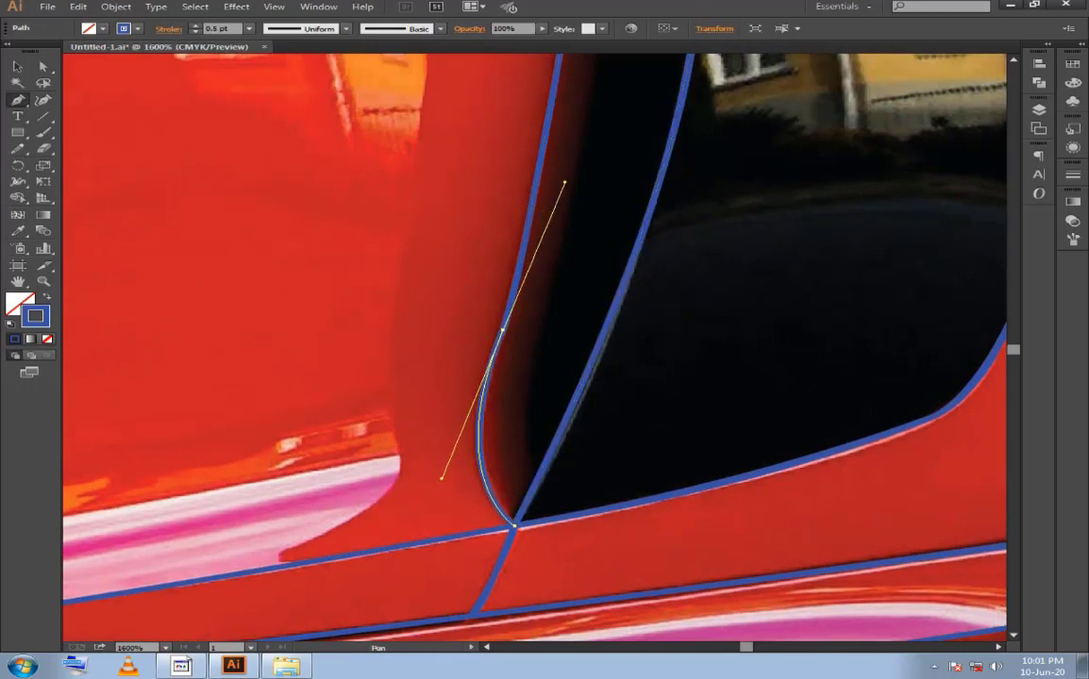
Continue the outline up to the door handle, breaking handles, and close it at the start point.
left_click(502, 330, "alt")
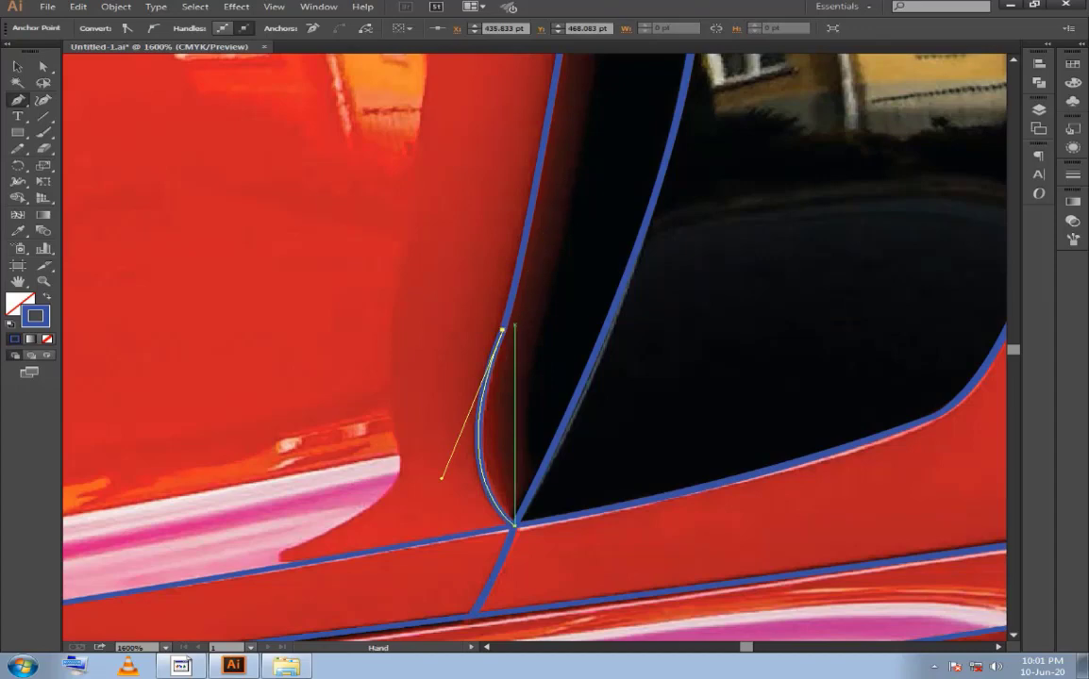
left_click_drag(502, 329, 448, 543)
left_click_drag(502, 275, 531, 101)
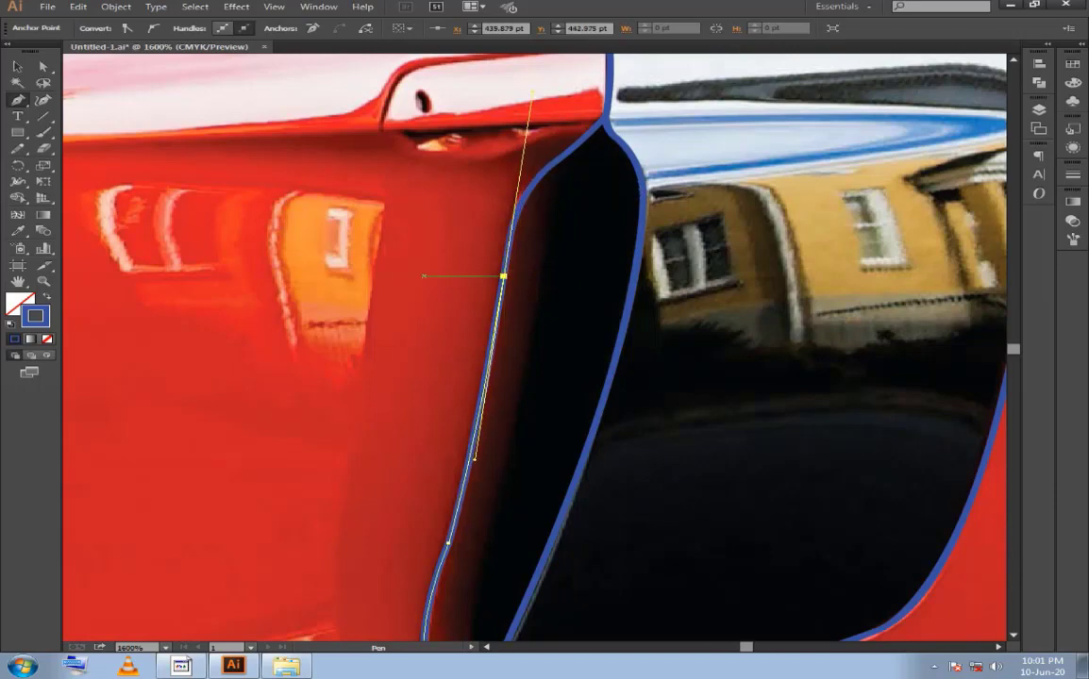
left_click(502, 276, "alt")
mouse_move(548, 172)
left_mouse_down()
mouse_move(524, 231)
mouse_move(569, 200)
left_mouse_up()
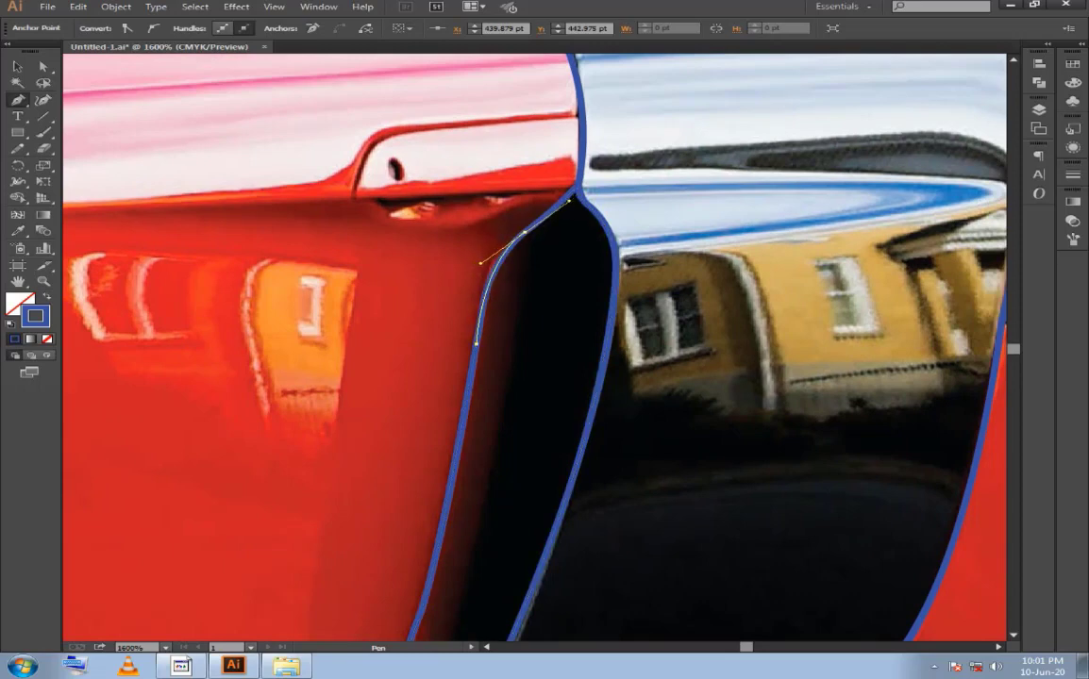
left_click(577, 191)
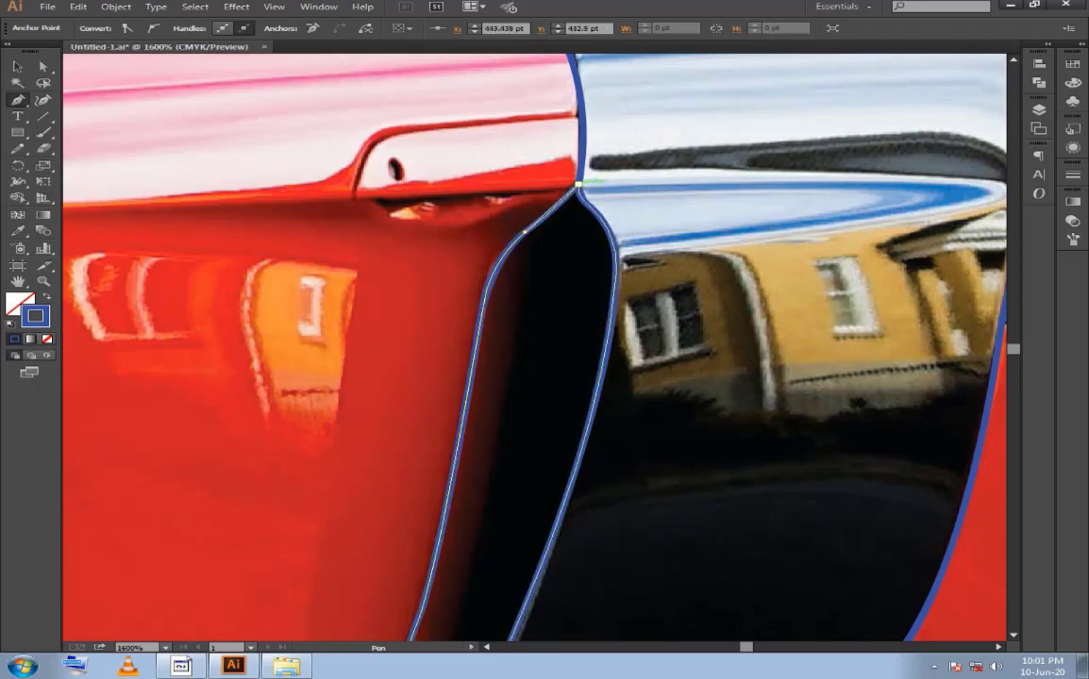
Reshape the closed outline's curves so it hugs the intake's edge.
left_click_drag(524, 230, 488, 249)
left_click_drag(578, 186, 573, 194)
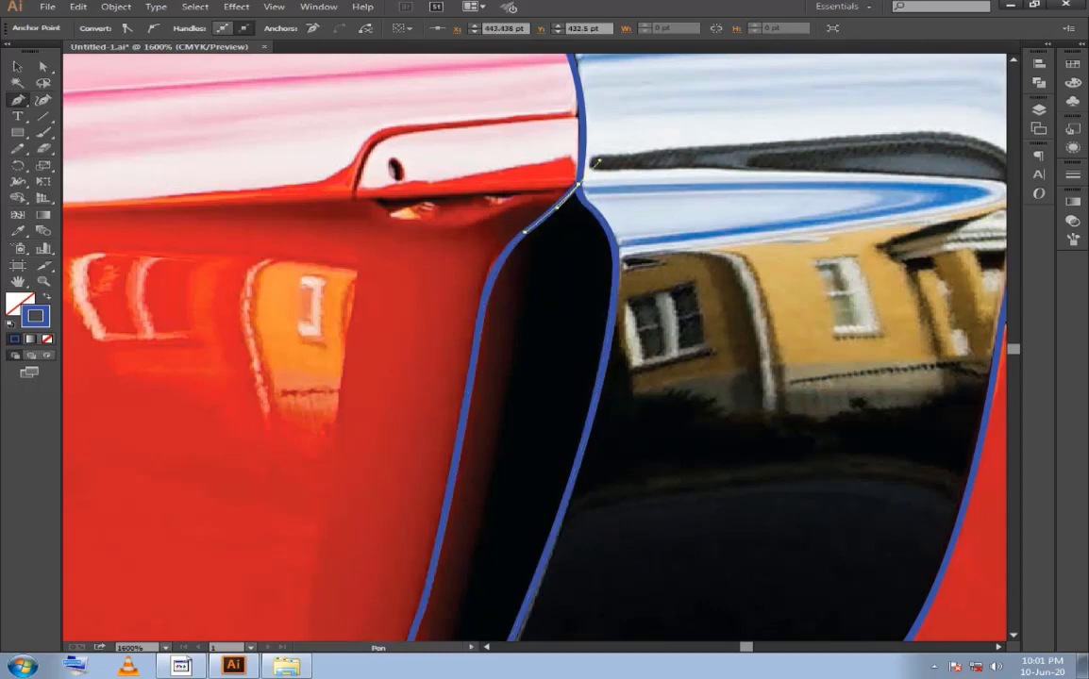
left_click_drag(598, 162, 598, 166)
key("ctrl+minus")
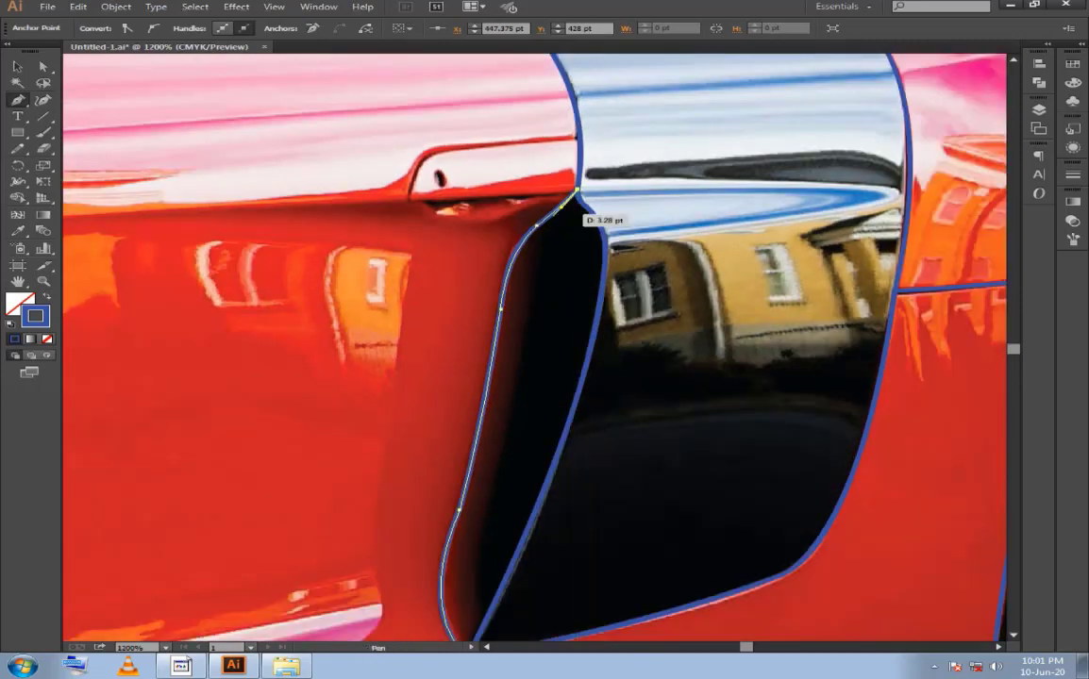
Start the door outline at its top rear corner and curve the top edge to the front corner.
mouse_move(389, 219)
left_mouse_down()
mouse_move(873, 219)
mouse_move(726, 251)
left_mouse_up()
key("ctrl+minus")
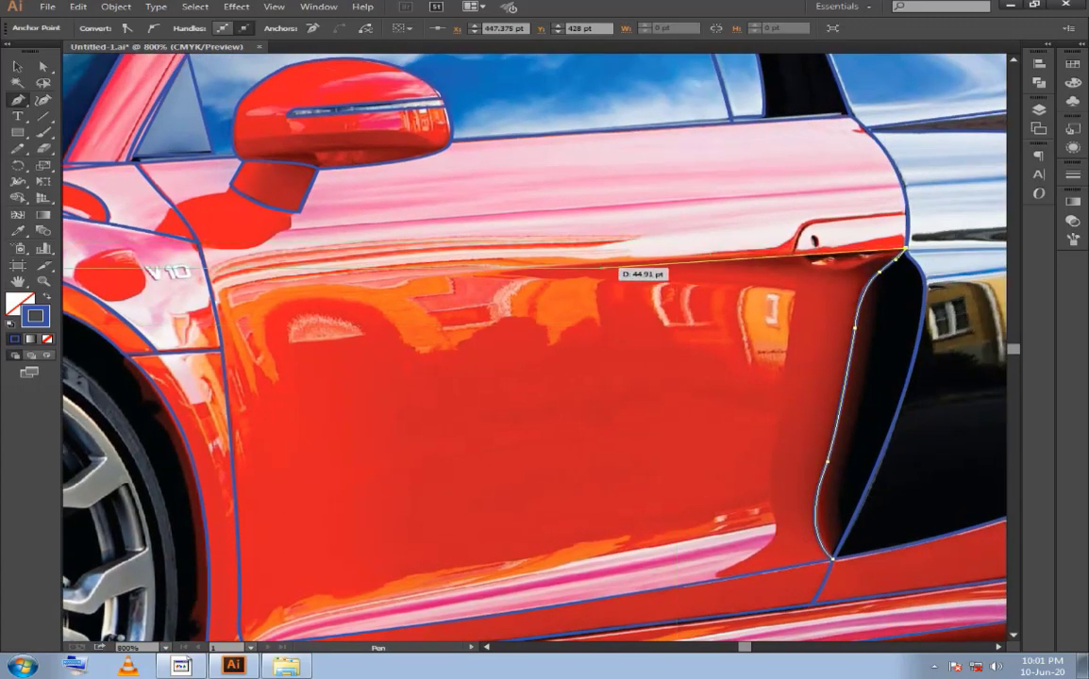
left_click(592, 265)
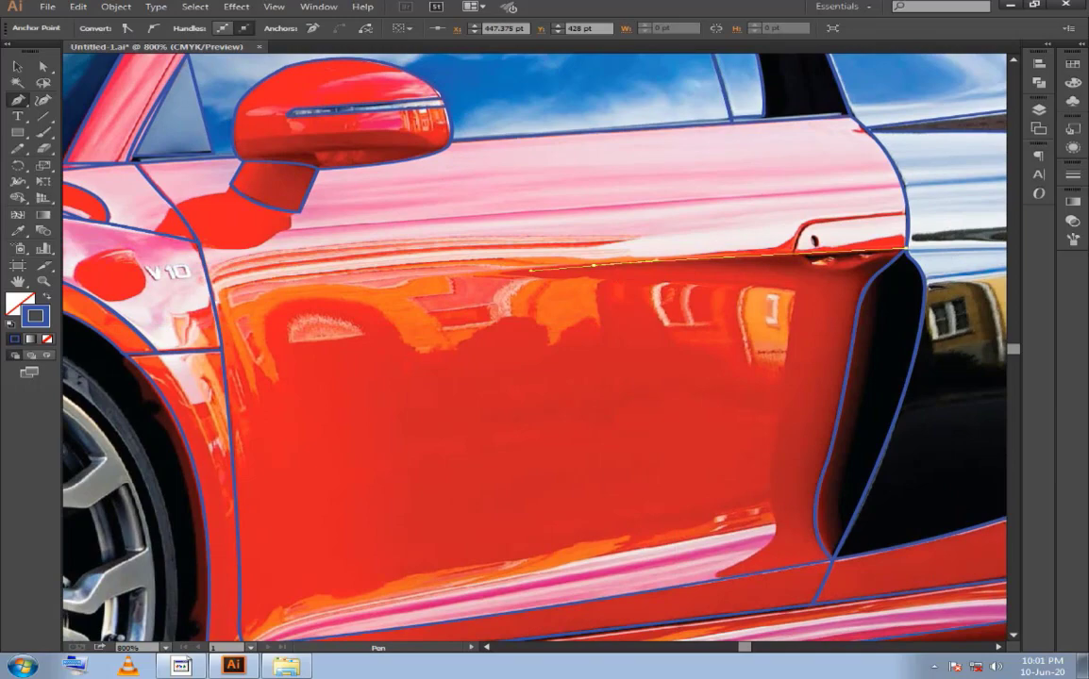
left_click(215, 303)
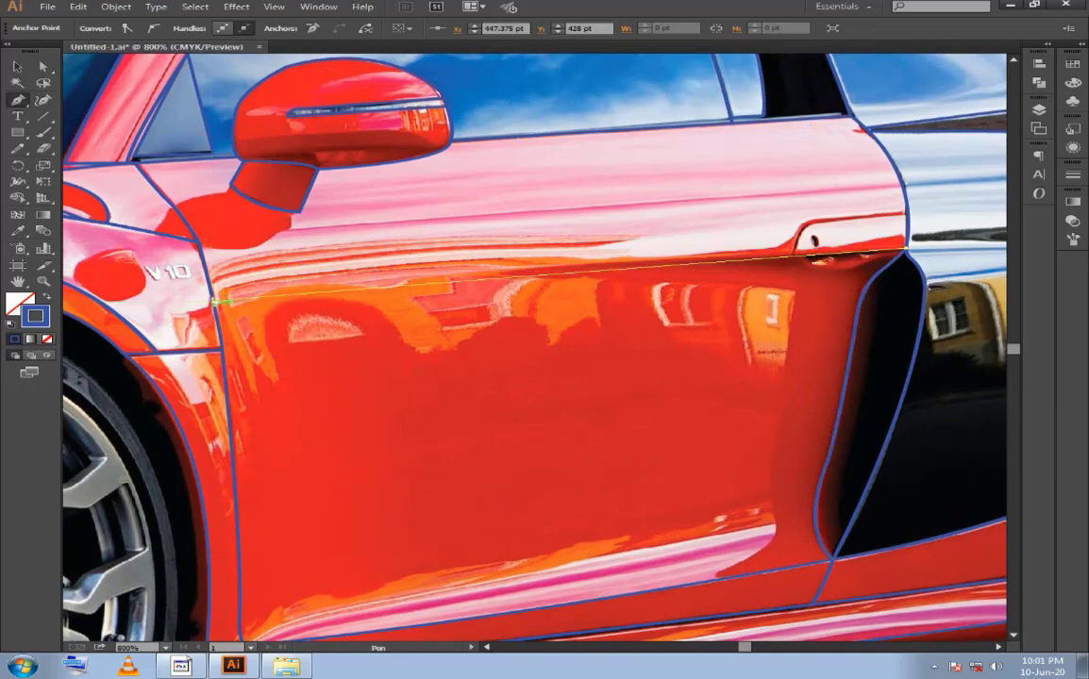
left_click_drag(215, 303, 233, 387)
left_click_drag(216, 301, 216, 302)
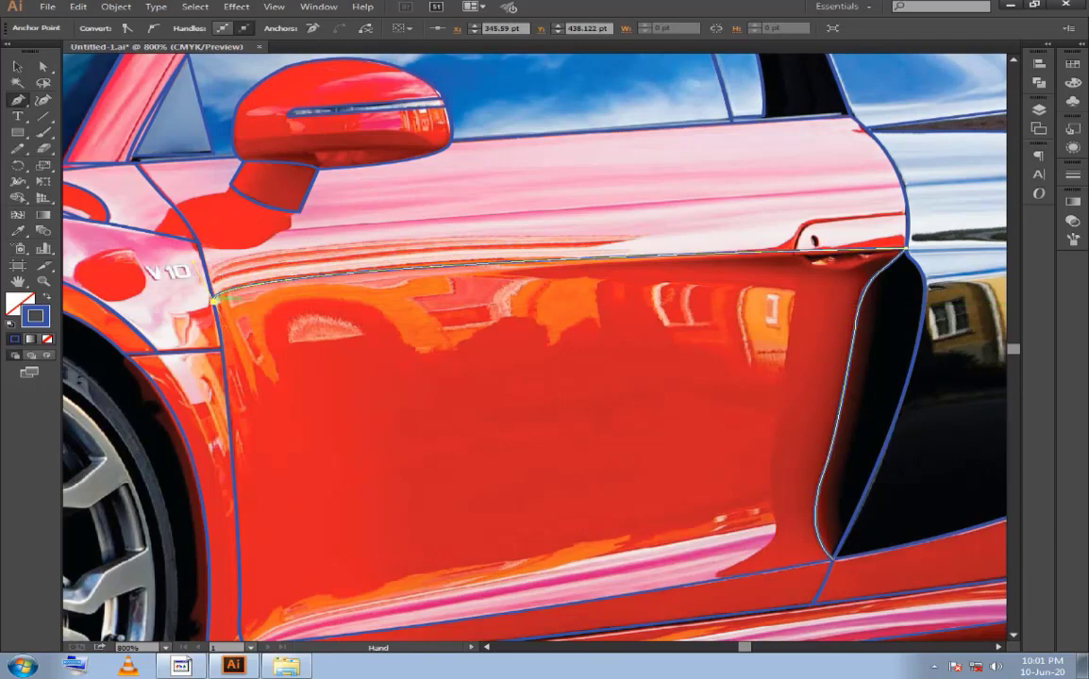
scroll(216, 301, "down", 2)
scroll(216, 301, "up", 2)
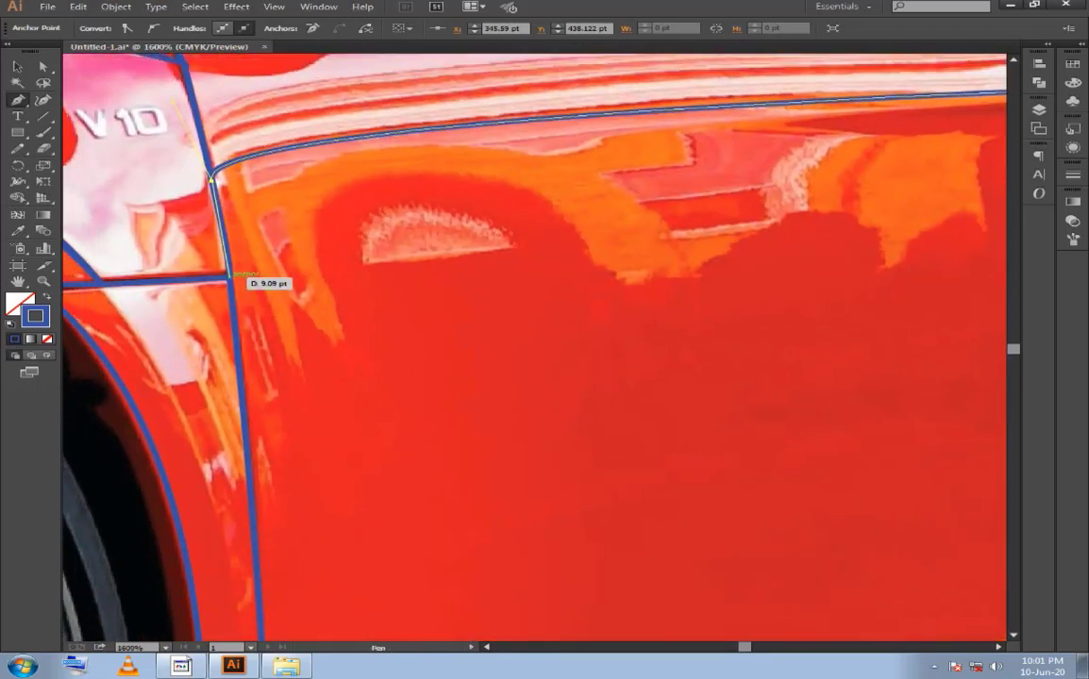
Run the outline down the door's front edge with a corner point near the bottom.
left_click(230, 275)
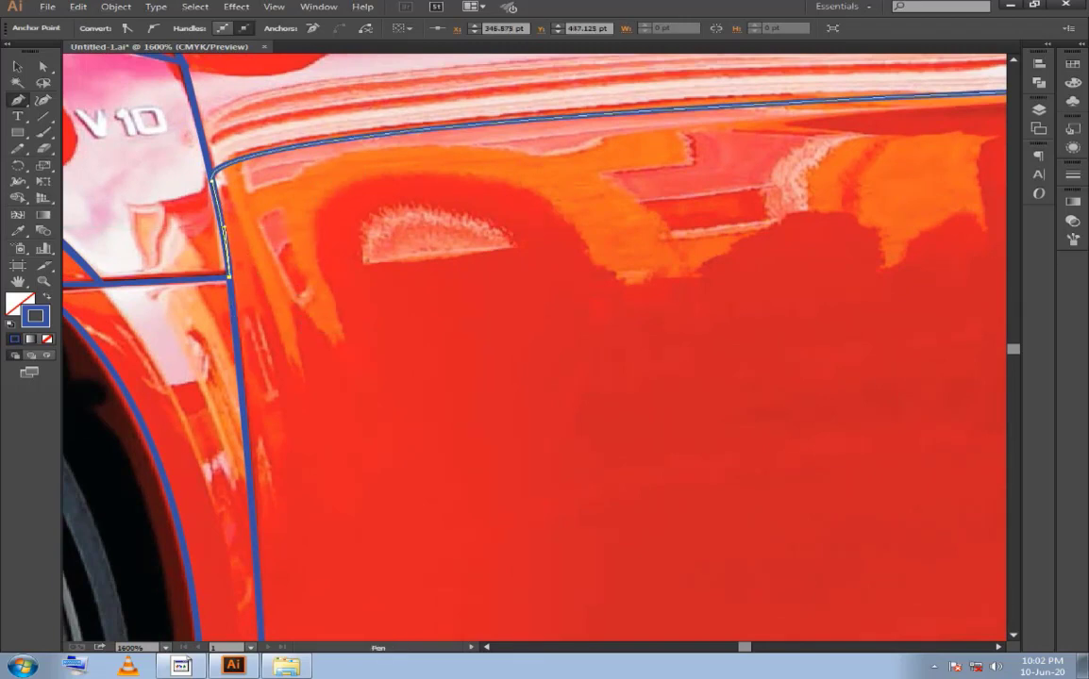
scroll(224, 230, "down", 1)
scroll(225, 230, "down", 1)
left_click_drag(226, 283, 234, 210)
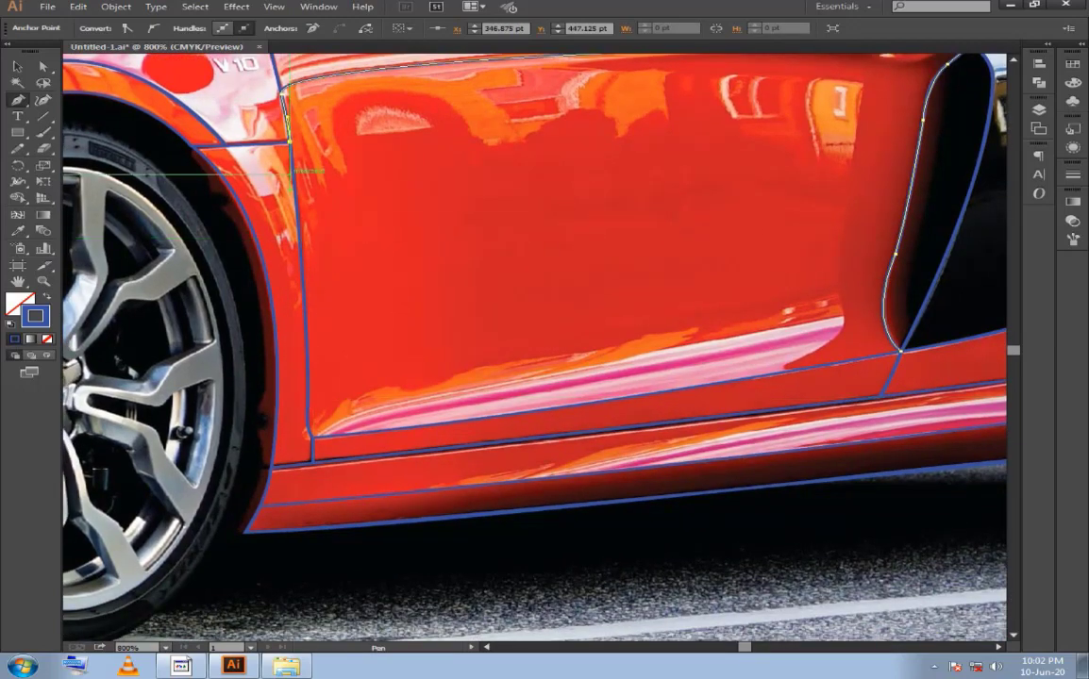
left_click_drag(288, 140, 304, 368)
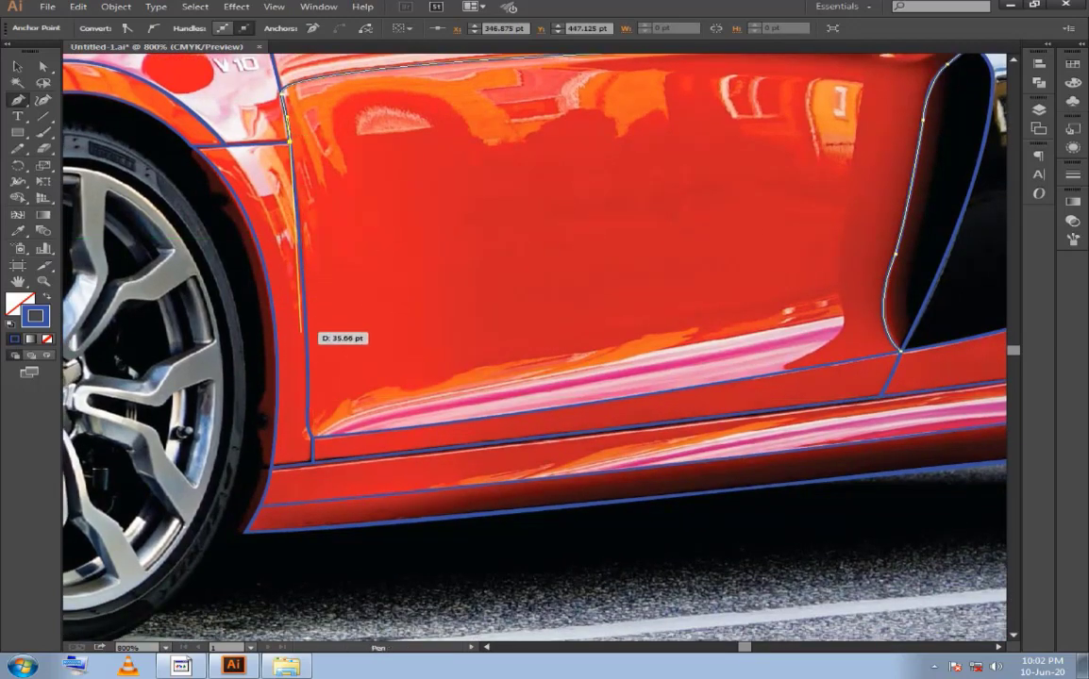
left_click_drag(304, 429, 314, 336)
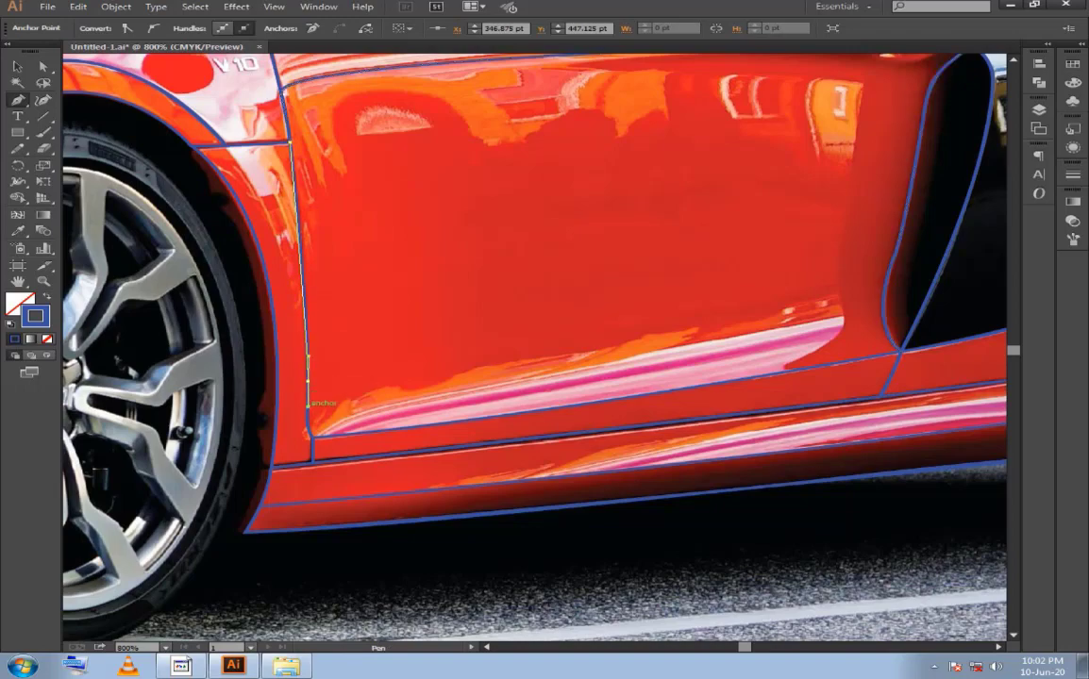
left_click(308, 379)
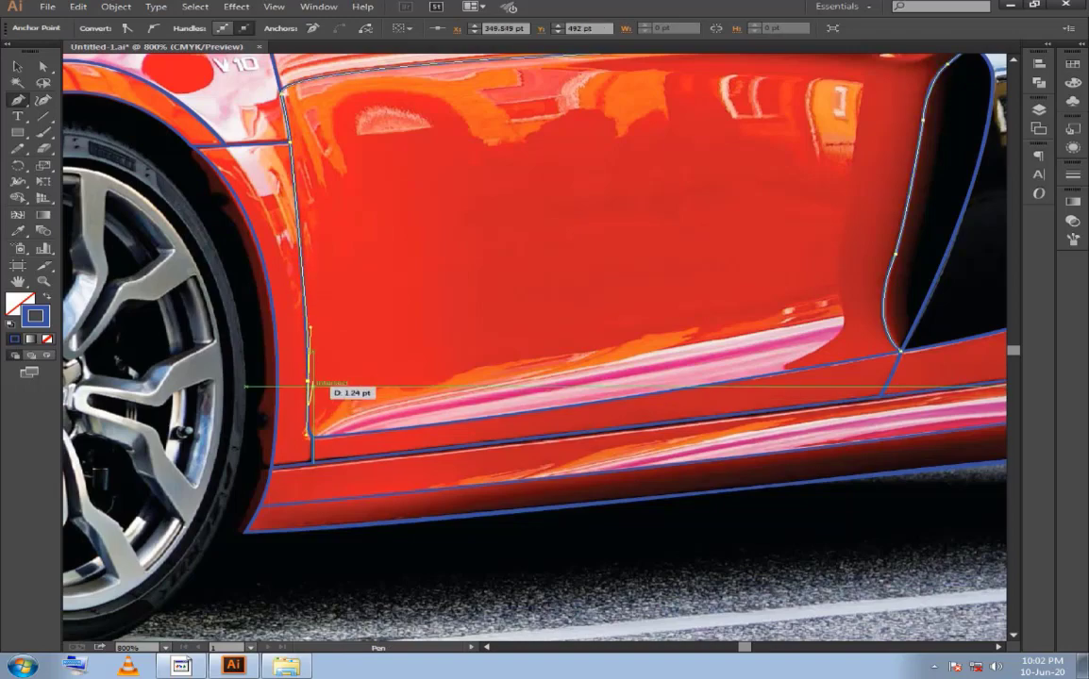
Round the door's lower front corner and draw the bottom edge back to the intake.
key("ctrl+plus")
mouse_move(302, 231)
left_mouse_down()
mouse_move(312, 346)
mouse_move(302, 281)
left_mouse_up()
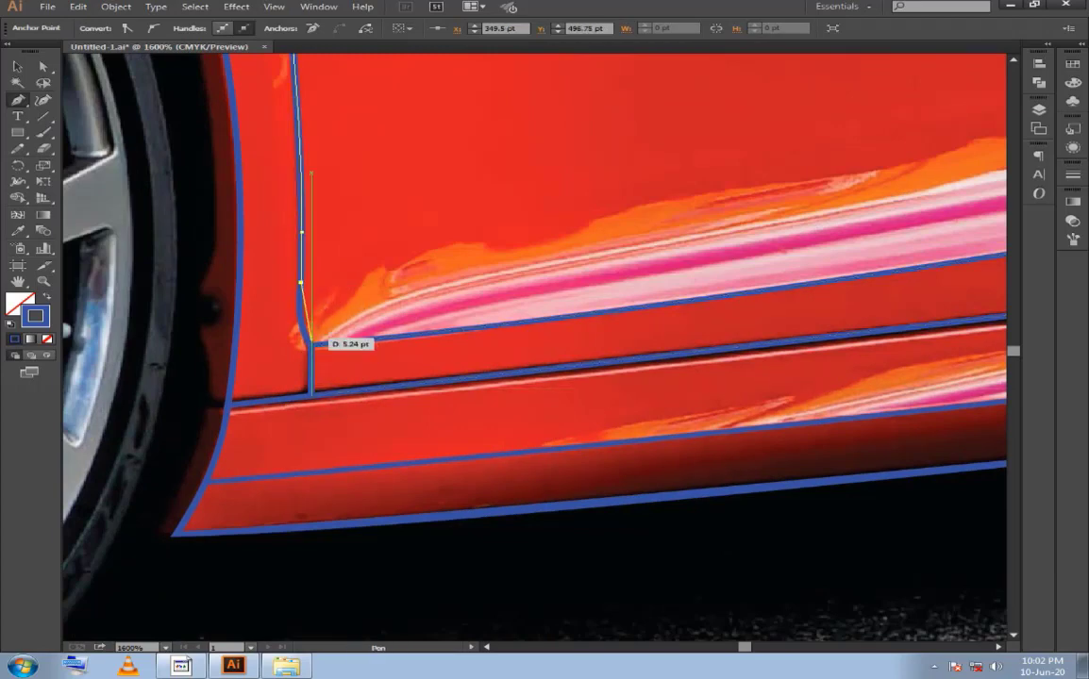
left_click_drag(302, 281, 301, 283)
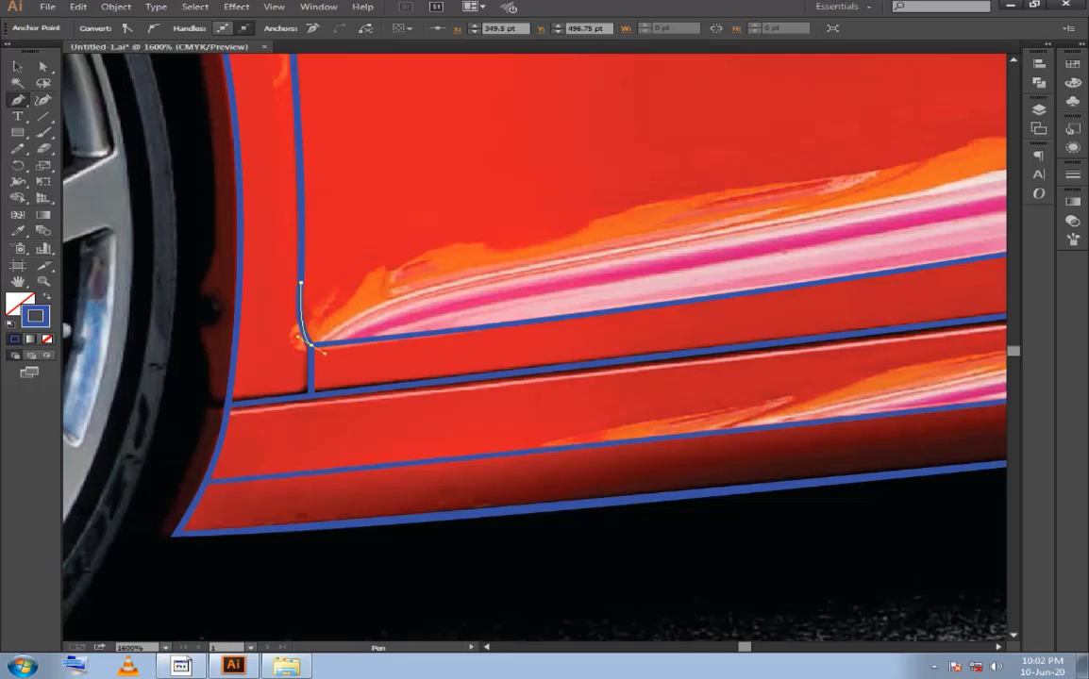
mouse_move(312, 345)
left_mouse_down()
mouse_move(122, 370)
mouse_move(573, 338)
mouse_move(564, 323)
mouse_move(425, 347)
left_mouse_up()
key("ctrl+minus")
key("ctrl+minus")
key("ctrl+minus")
key("ctrl+plus")
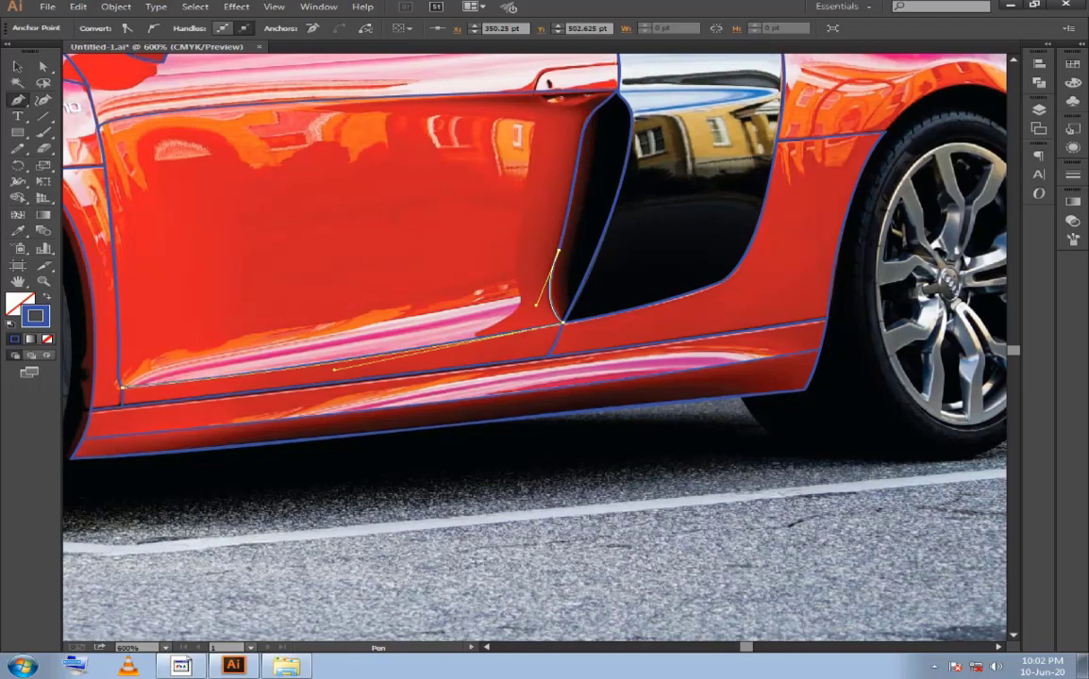
left_click_drag(257, 333, 255, 334)
Deselect the door path and start a new outline at the mirror base along the fender seam.
key("ctrl+shift+a")
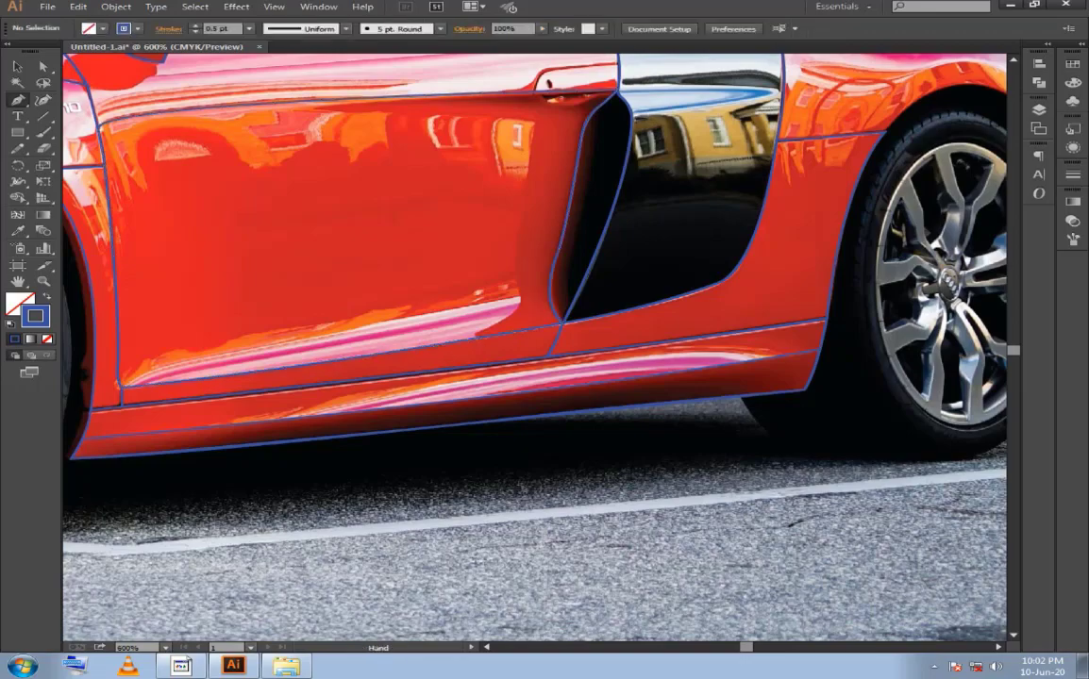
key("ctrl+minus")
scroll(365, 307, "up", 1)
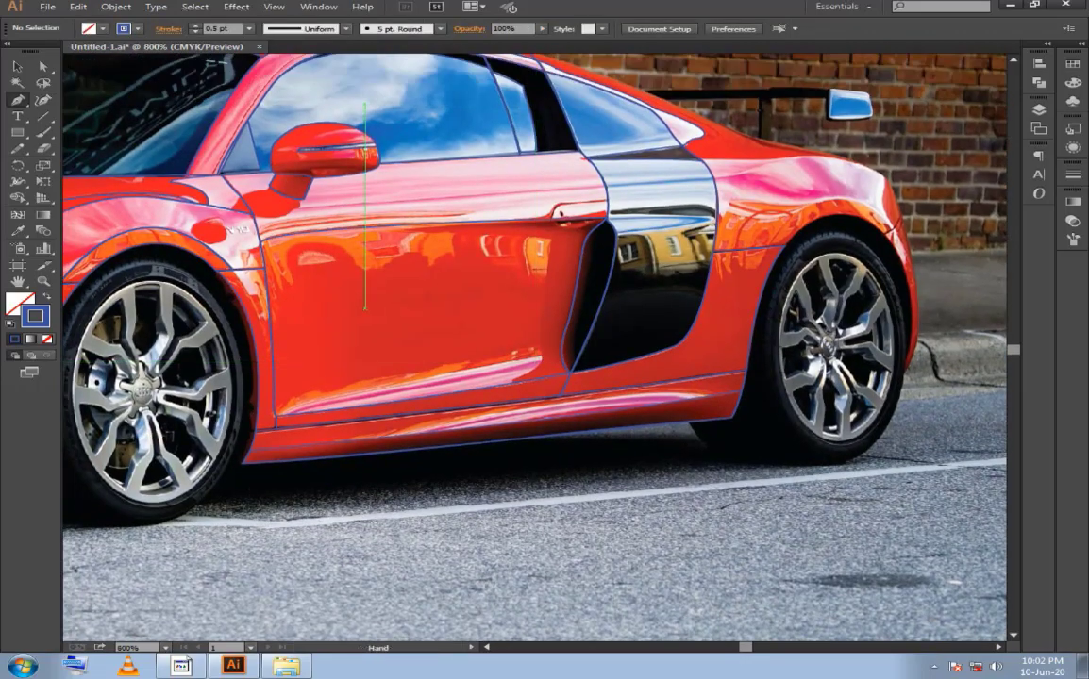
key("ctrl+plus")
scroll(259, 344, "up", 1)
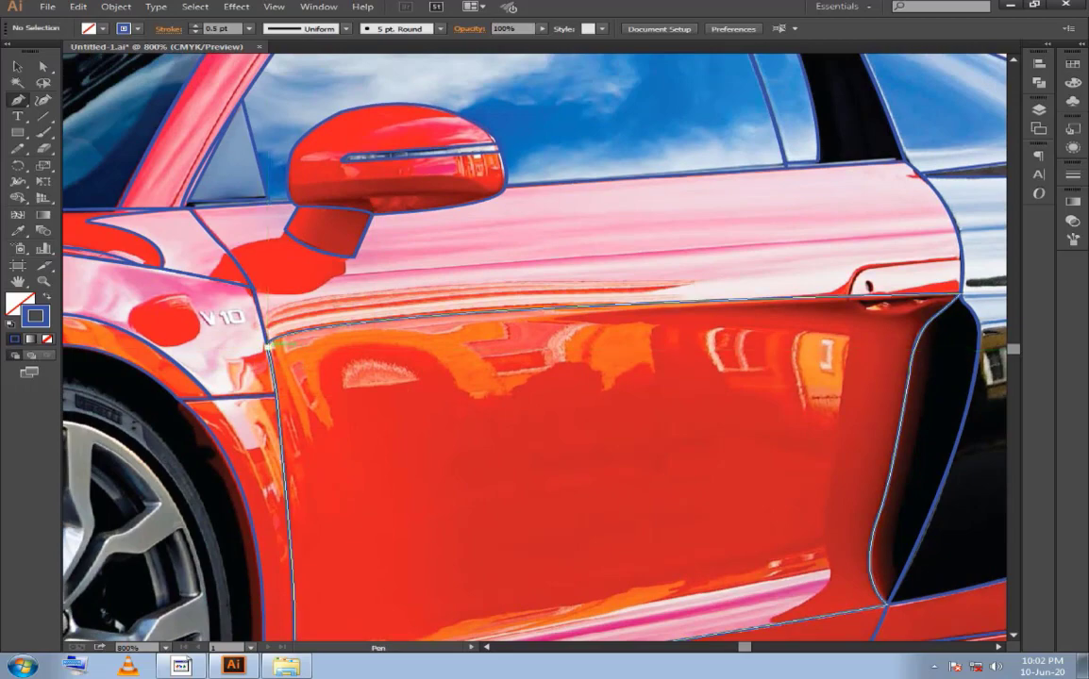
left_click(255, 285)
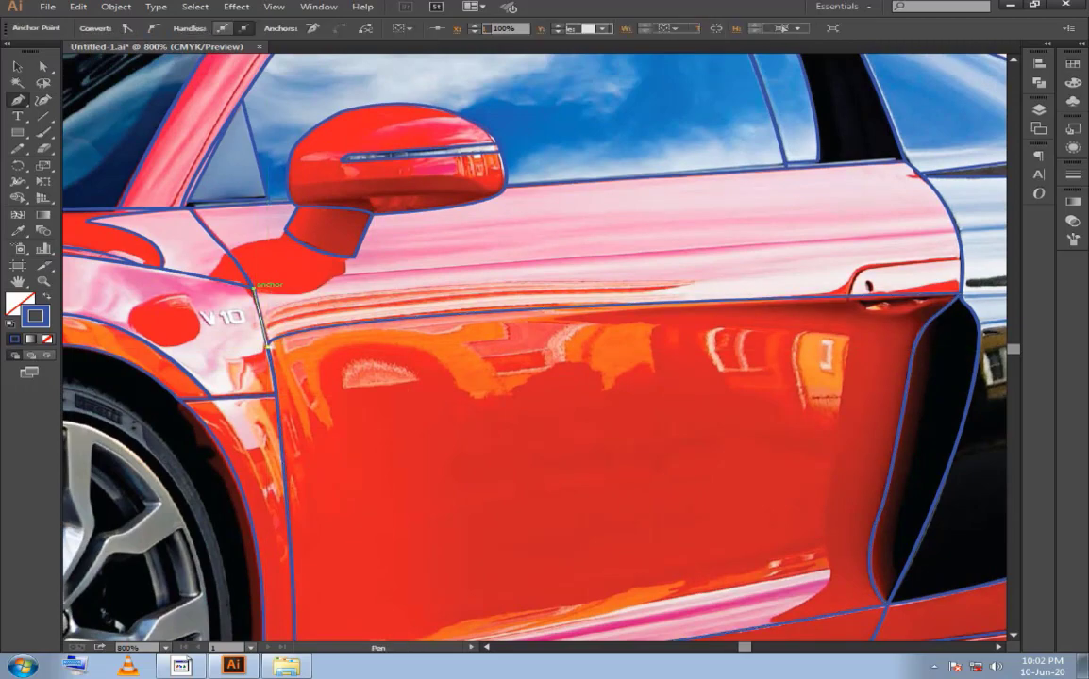
key("ctrl+plus")
key("ctrl+plus")
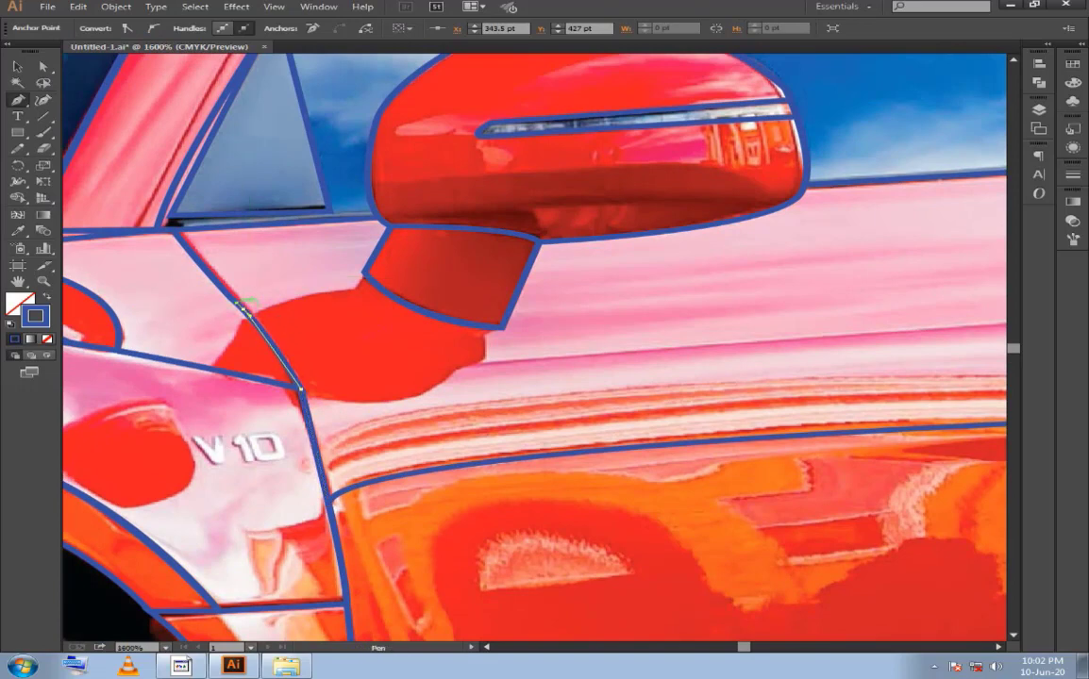
left_click_drag(232, 286, 244, 308)
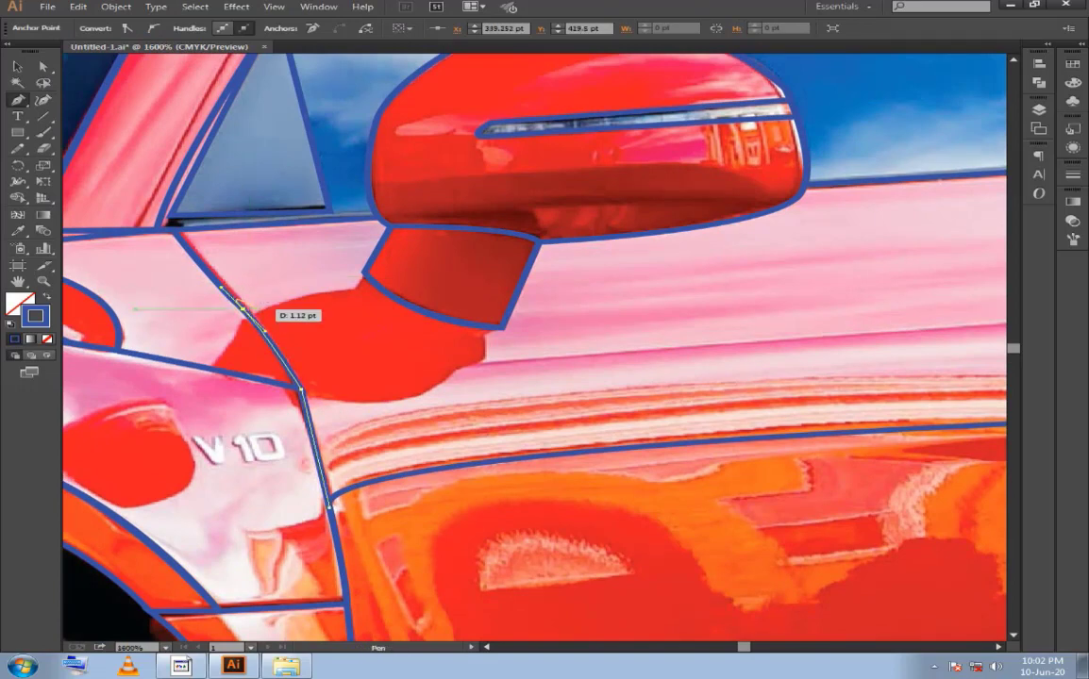
left_click_drag(174, 232, 194, 317)
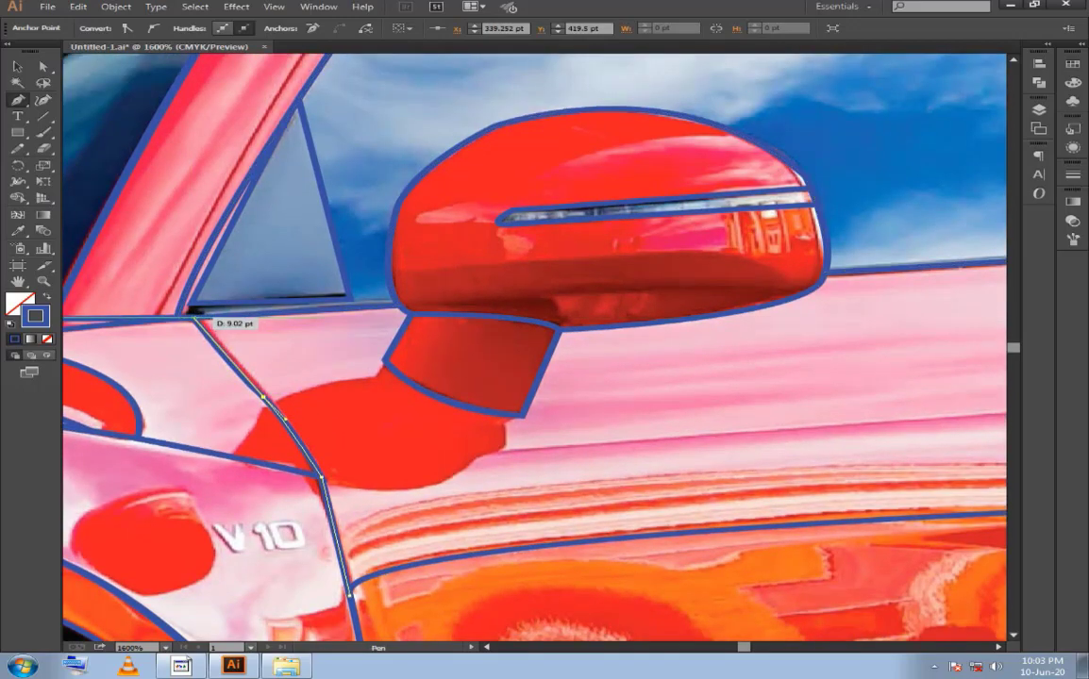
mouse_move(194, 317)
left_mouse_down()
mouse_move(186, 300)
mouse_move(322, 325)
mouse_move(387, 303)
mouse_move(369, 388)
mouse_move(383, 288)
mouse_move(401, 257)
left_mouse_up()
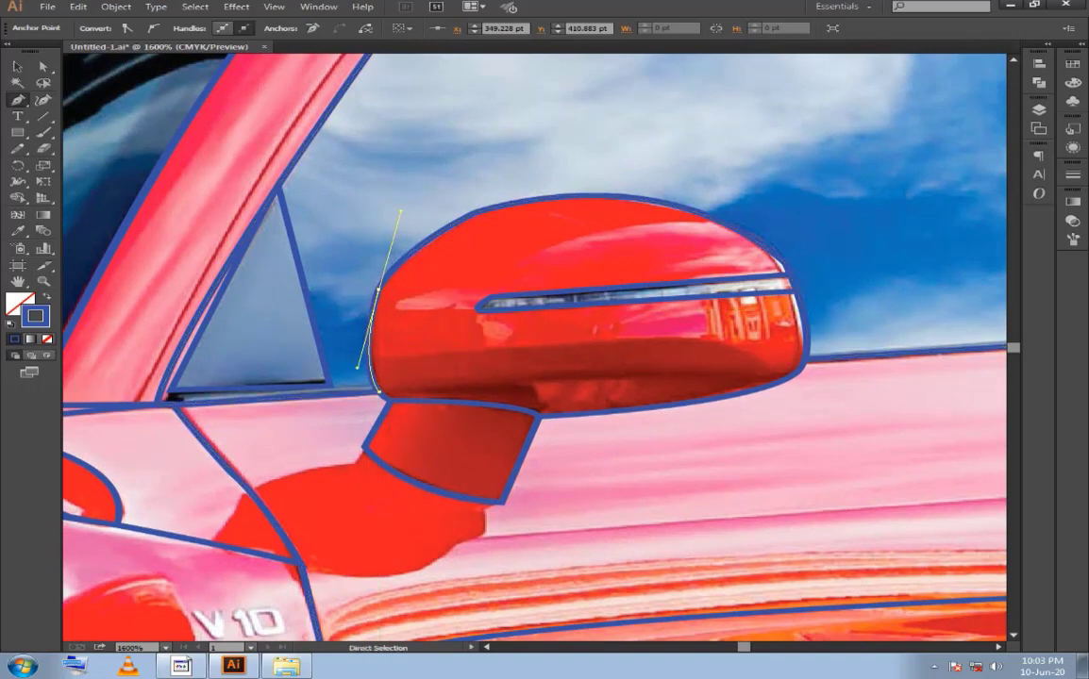
Curve the path around the mirror base, along the window's lower edge and down the rear door edge.
left_click_drag(379, 390, 387, 287)
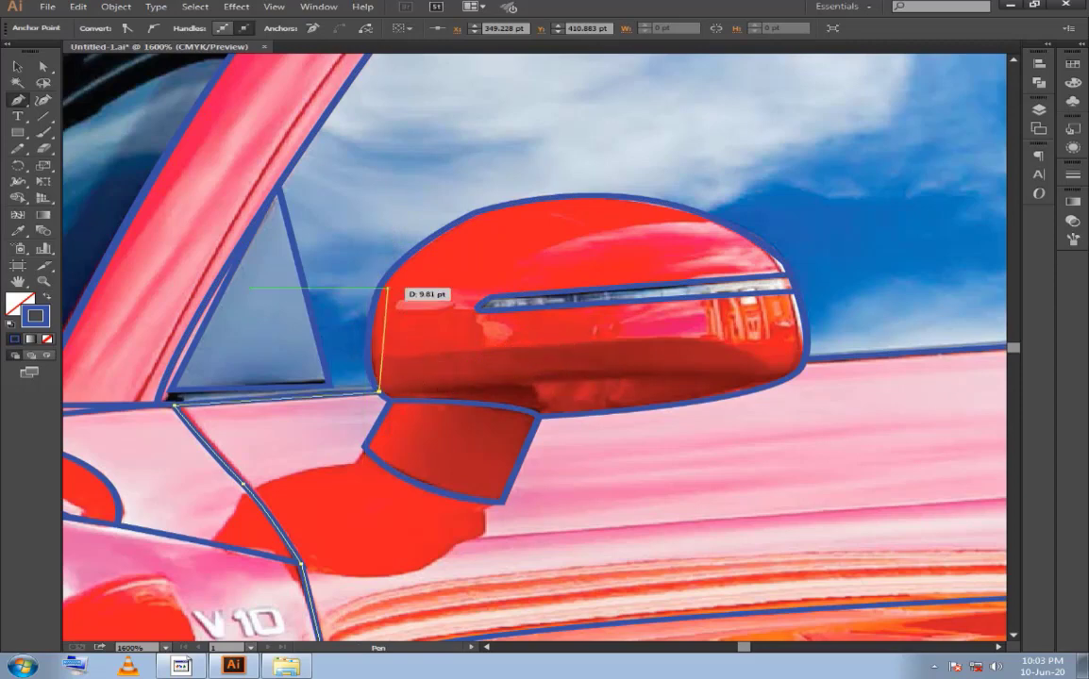
left_click_drag(387, 288, 379, 289)
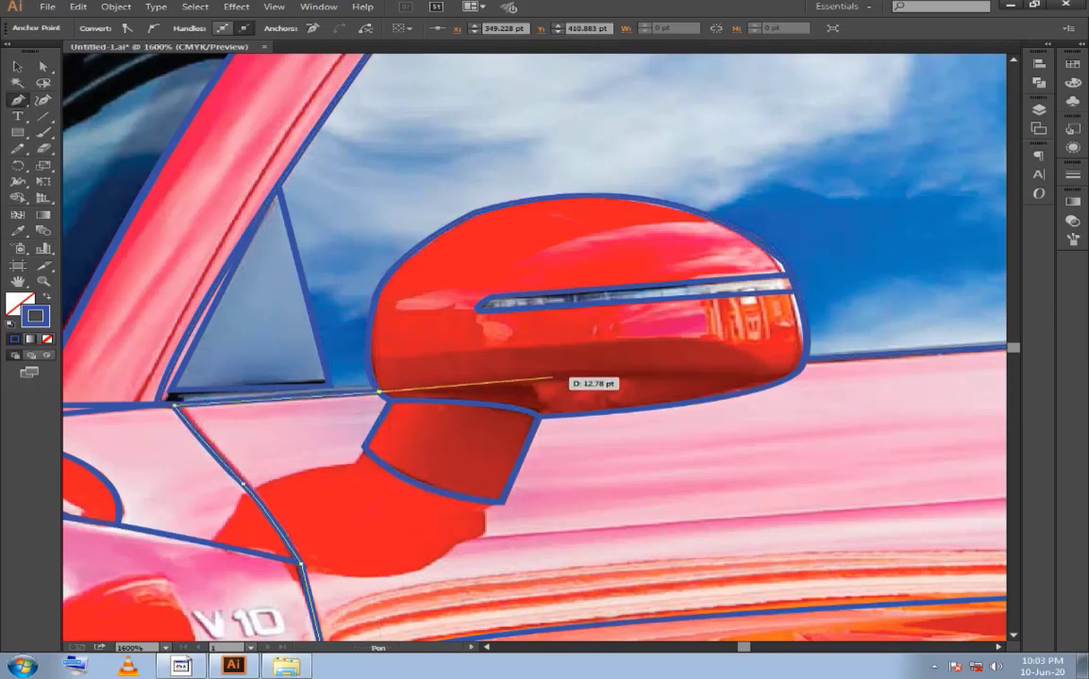
mouse_move(641, 362)
left_mouse_down()
mouse_move(809, 359)
mouse_move(264, 369)
left_mouse_up()
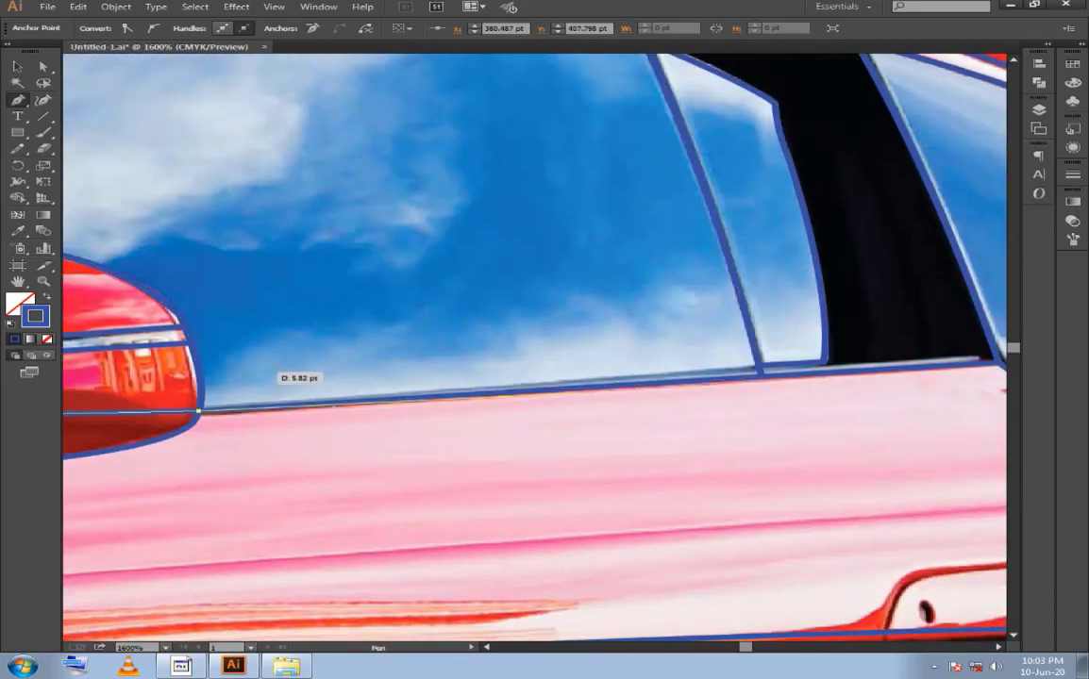
mouse_move(760, 376)
left_mouse_down()
mouse_move(779, 376)
mouse_move(563, 386)
mouse_move(801, 378)
mouse_move(778, 263)
left_mouse_up()
left_click_drag(871, 453, 892, 455)
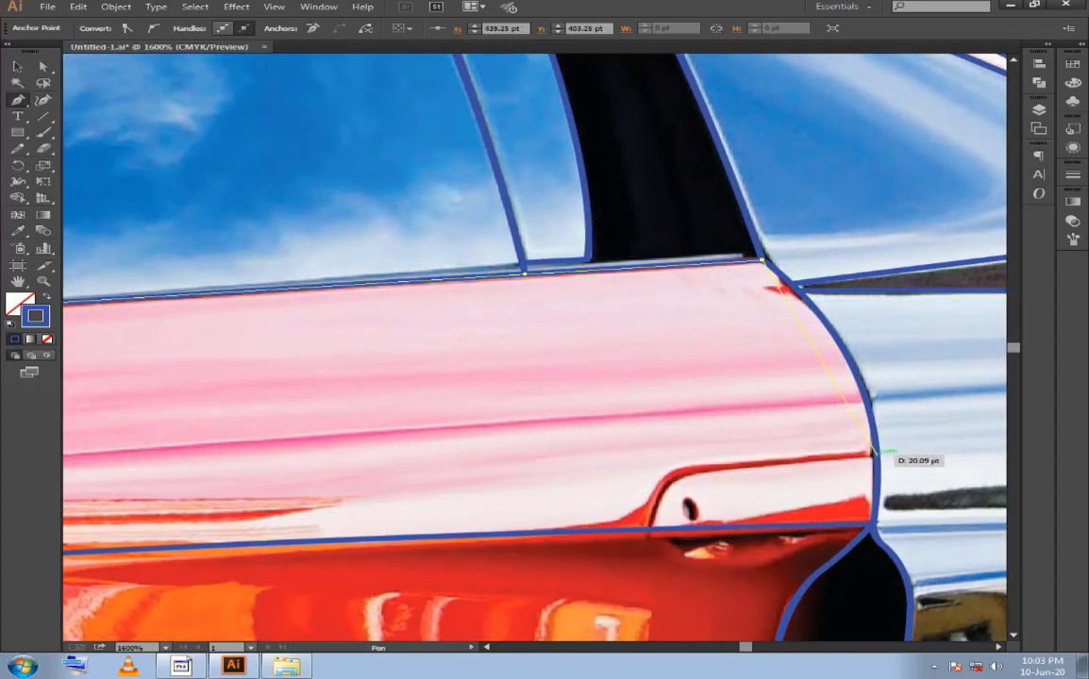
mouse_move(876, 522)
left_mouse_down()
mouse_move(804, 624)
mouse_move(874, 517)
mouse_move(842, 478)
left_mouse_up()
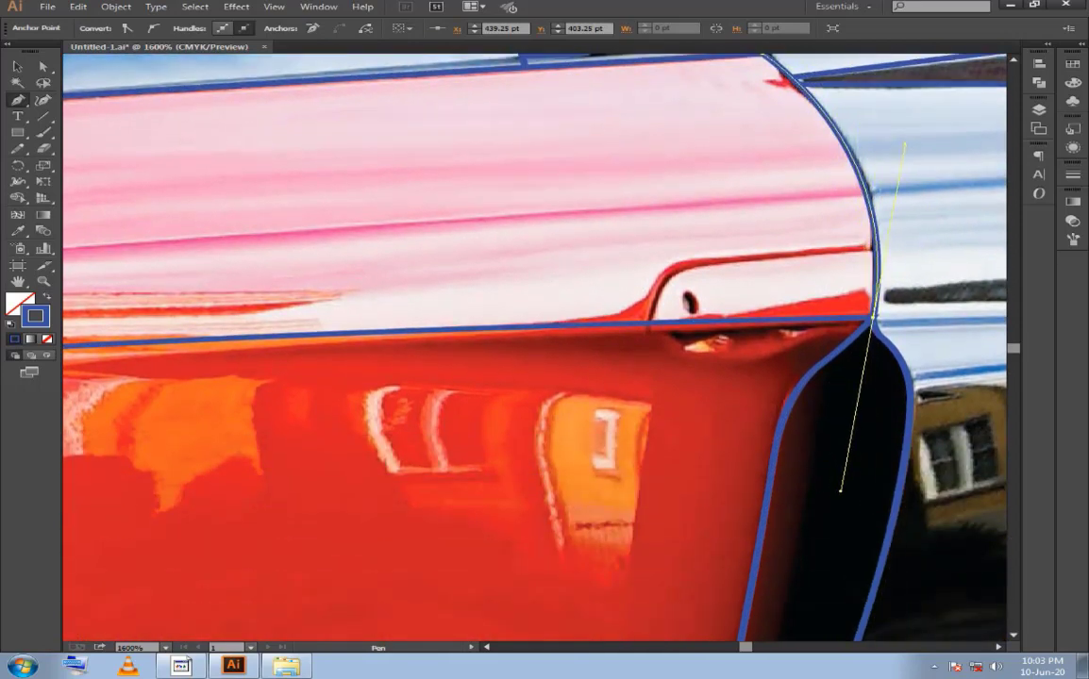
left_click_drag(873, 326, 875, 328)
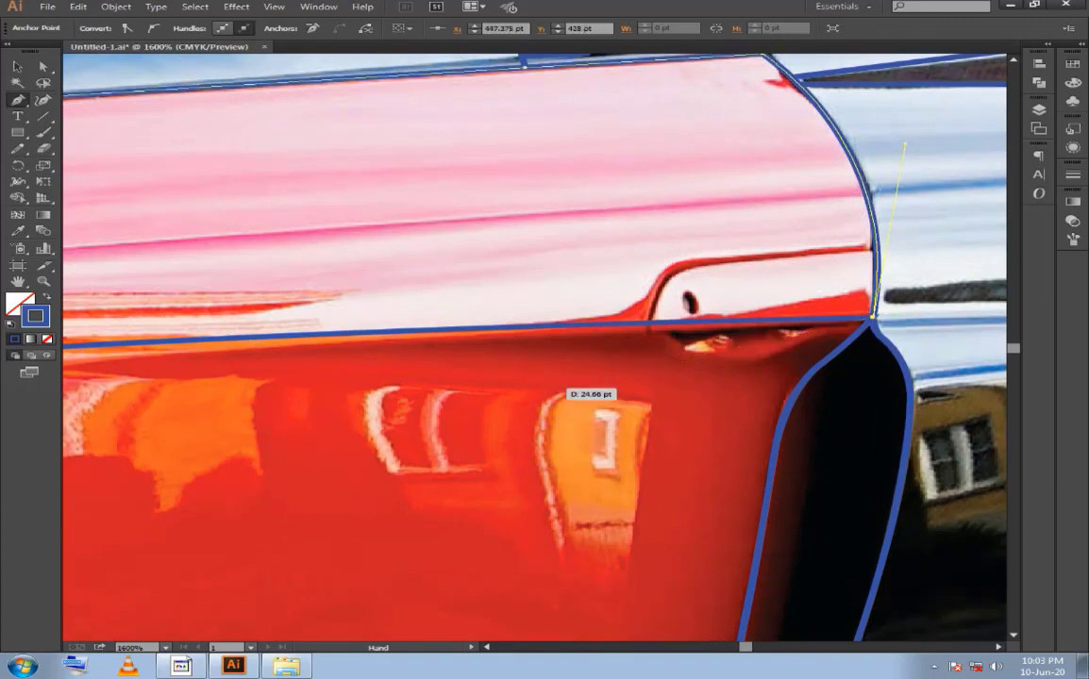
Place points along the door's lower crease toward the front.
key("ctrl+minus")
mouse_move(529, 377)
left_mouse_down()
mouse_move(588, 449)
mouse_move(374, 304)
mouse_move(353, 305)
mouse_move(415, 438)
mouse_move(546, 488)
mouse_move(678, 489)
left_mouse_up()
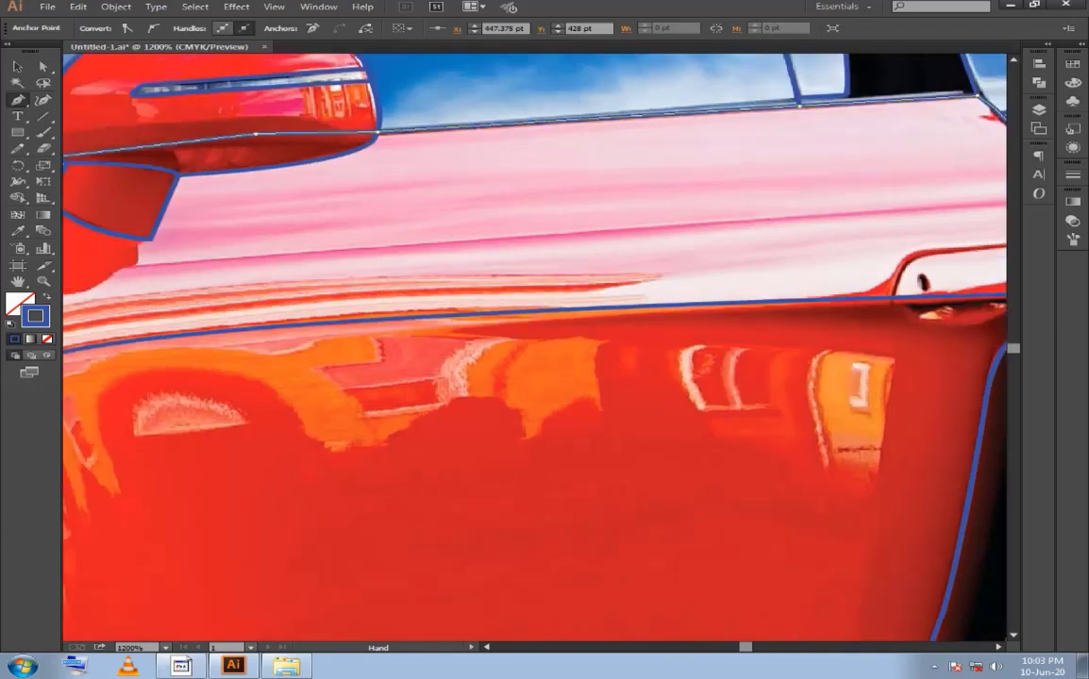
key("ctrl+minus")
mouse_move(450, 292)
left_mouse_down()
mouse_move(558, 322)
mouse_move(477, 363)
mouse_move(227, 416)
left_mouse_up()
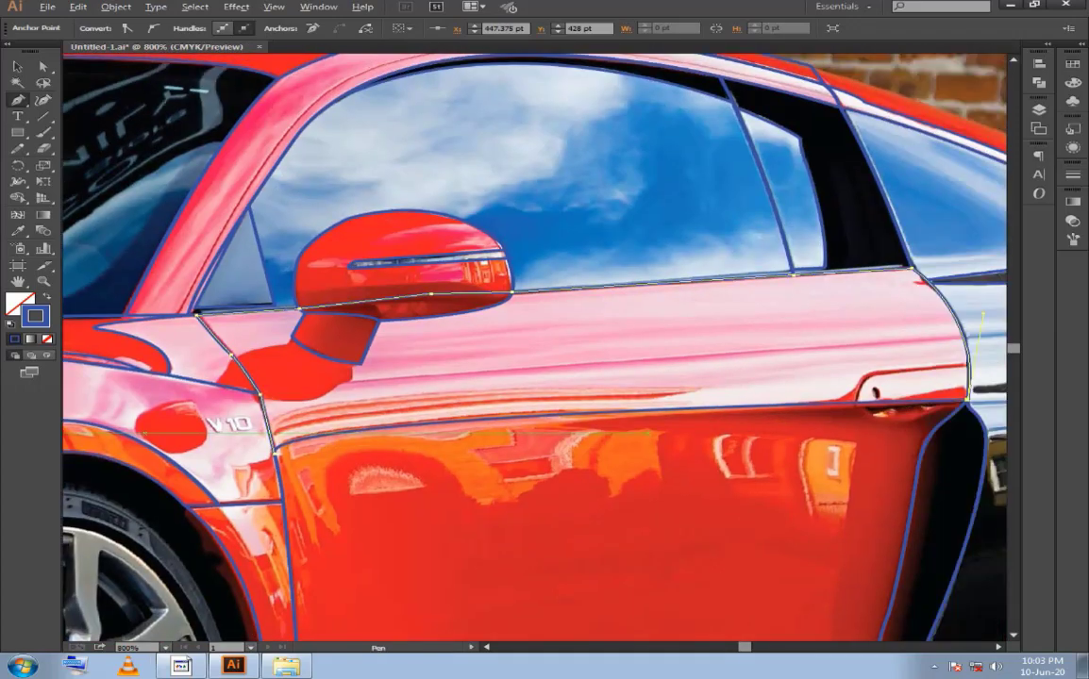
scroll(833, 416, "up", 3)
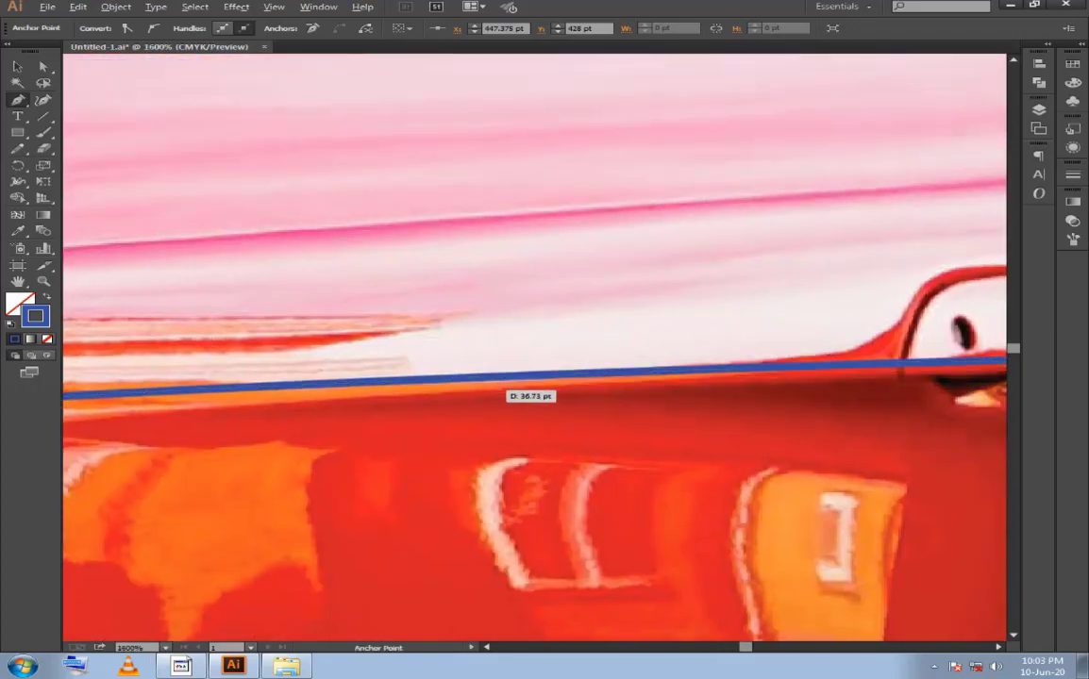
key("ctrl+minus")
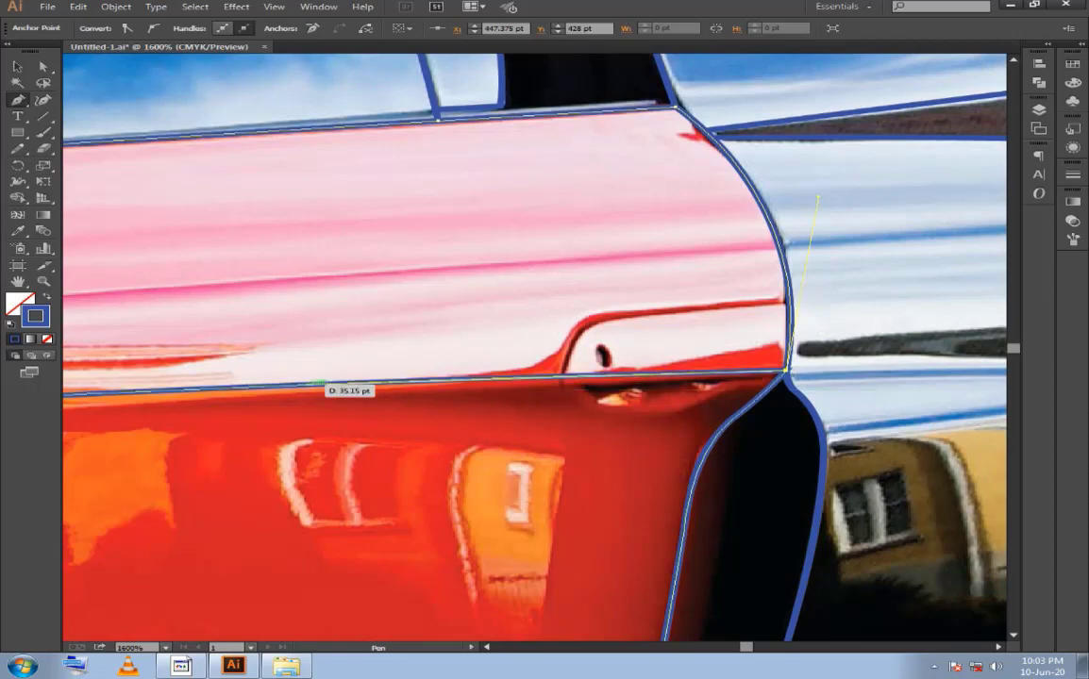
left_click(651, 374)
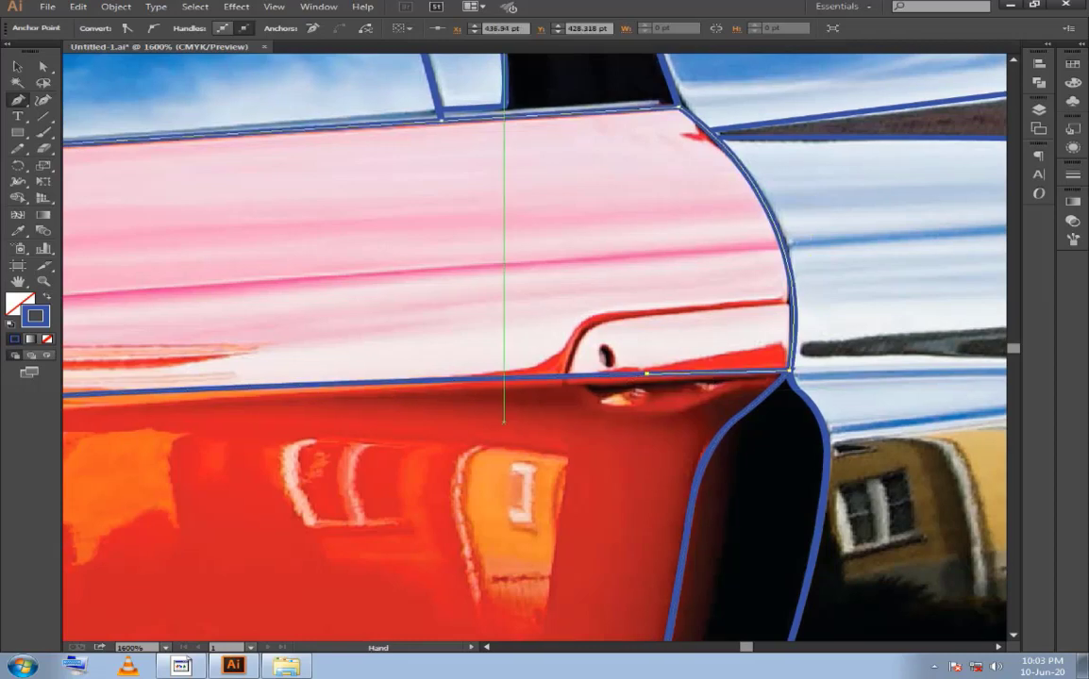
mouse_move(374, 406)
left_mouse_down()
mouse_move(571, 396)
mouse_move(934, 335)
left_mouse_up()
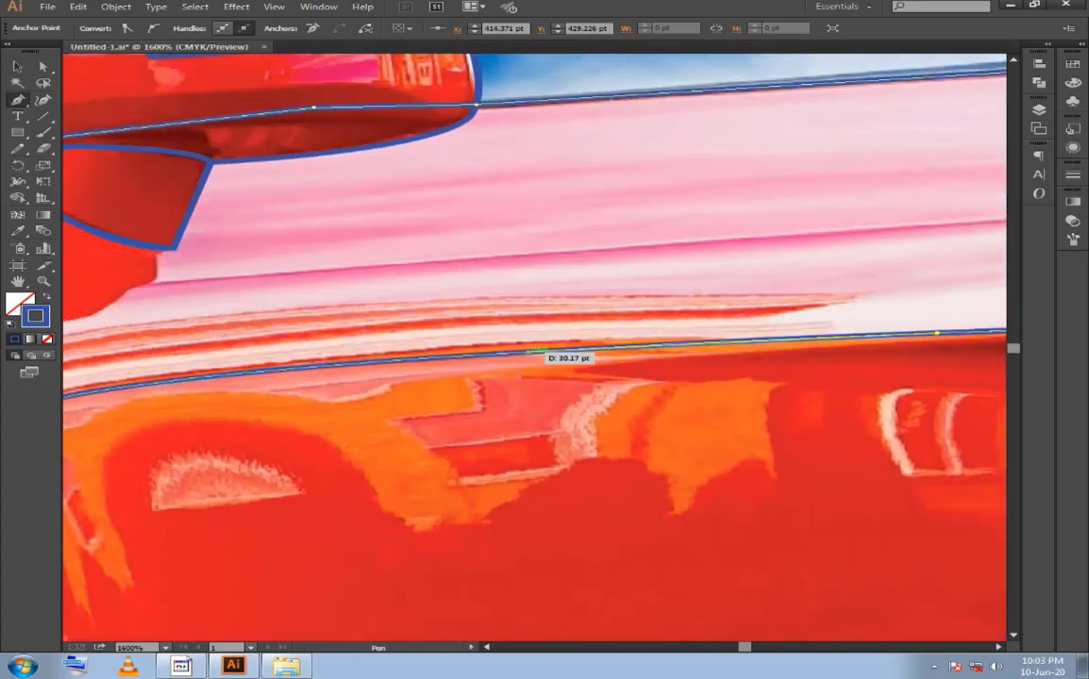
left_click(550, 346)
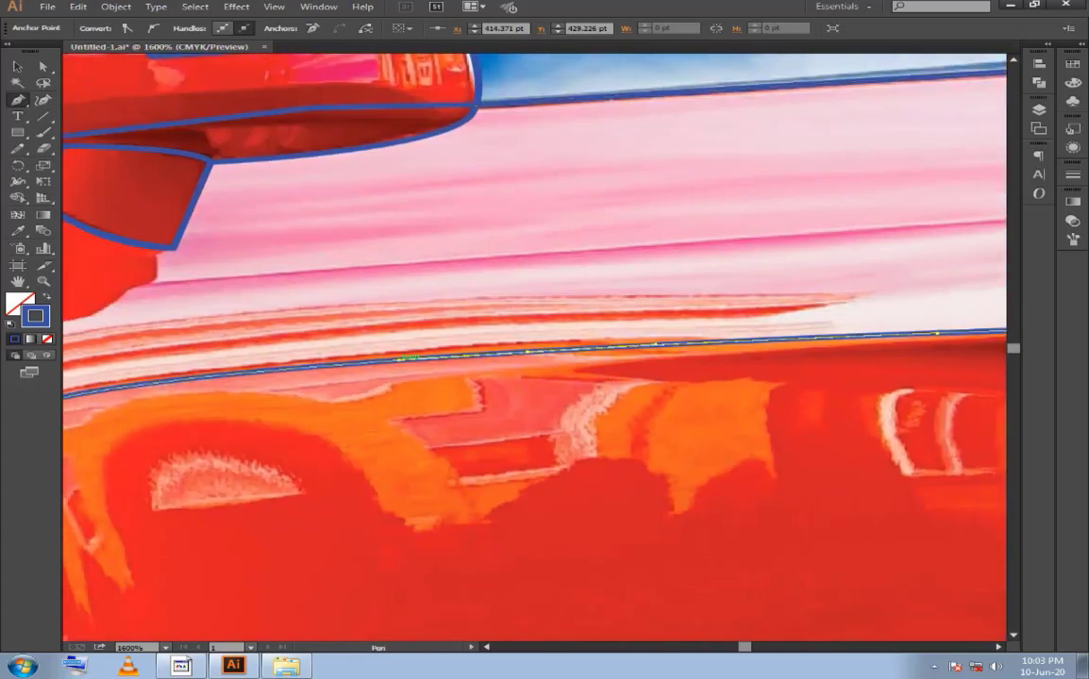
left_click(526, 351)
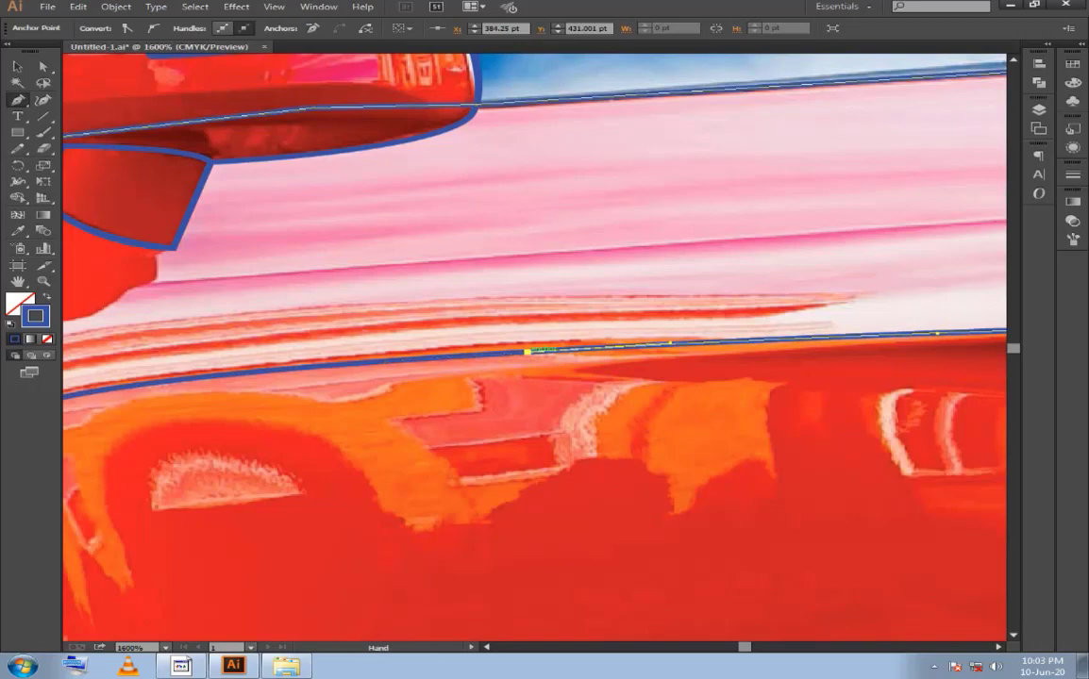
Close the upper door outline at its starting point and deselect it.
key("ctrl+minus")
left_click_drag(651, 340, 614, 375)
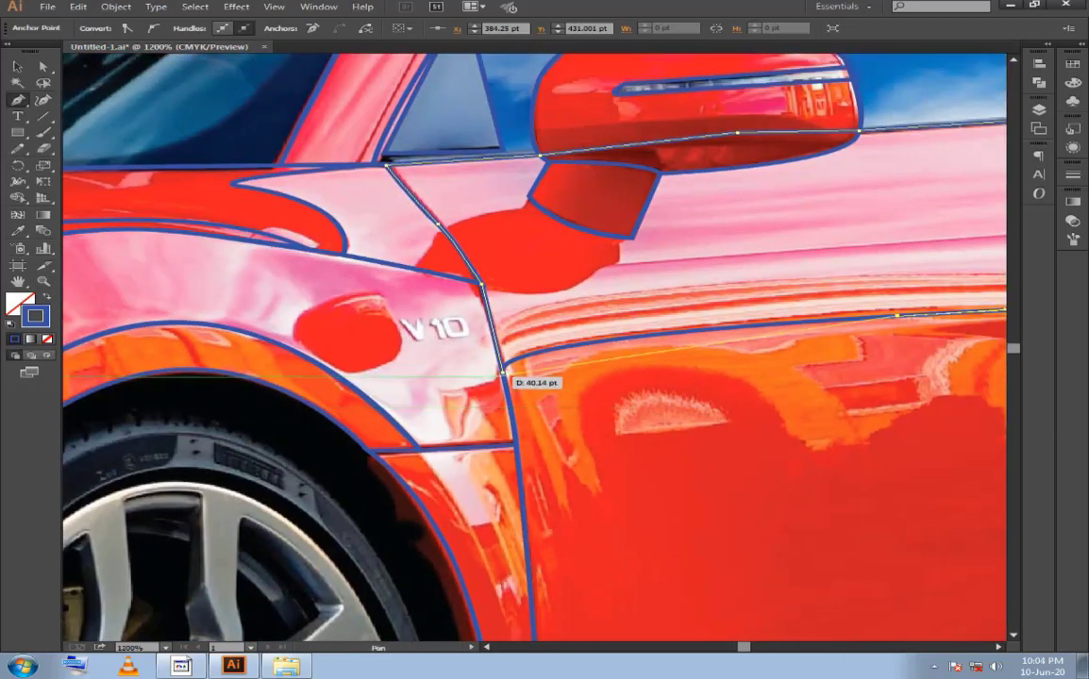
left_click(502, 372)
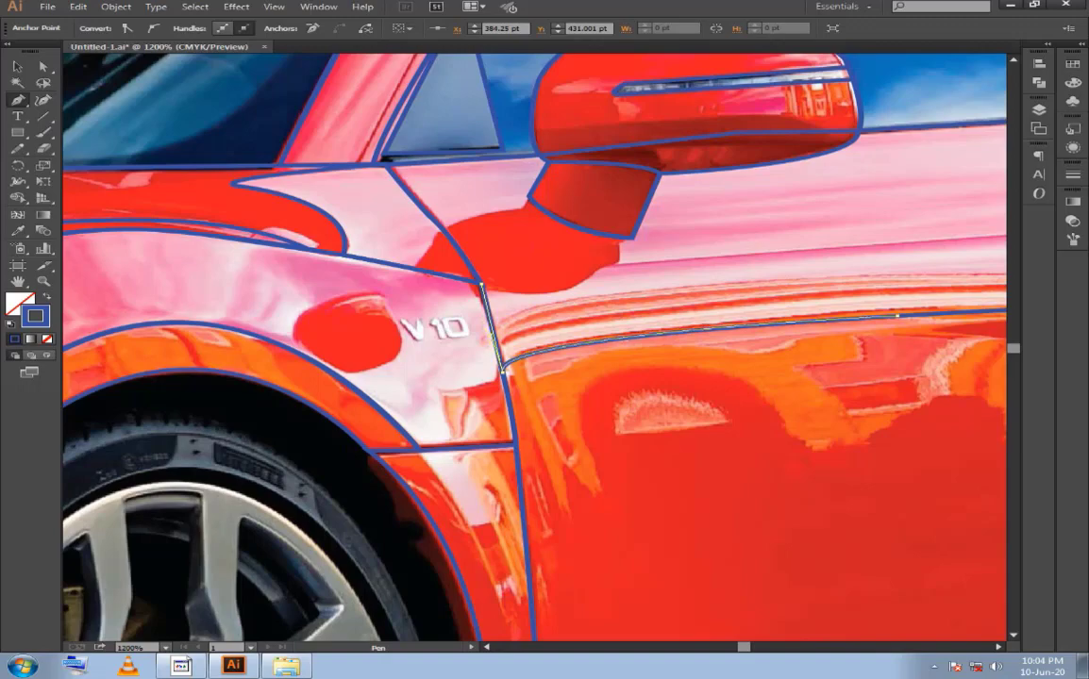
key("ctrl+shift+a")
key("ctrl+minus")
mouse_move(595, 340)
left_mouse_down()
mouse_move(651, 381)
mouse_move(325, 419)
left_mouse_up()
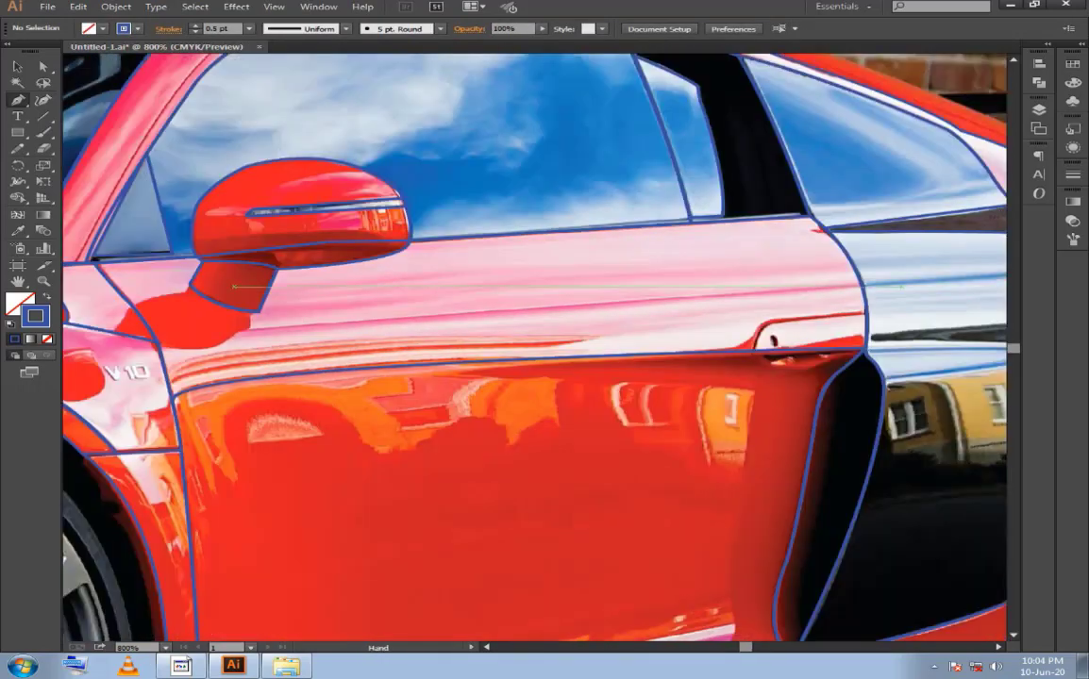
Draw a four-corner path around the handle recess with a rounded front corner, closing it at the start.
scroll(897, 283, "up", 2)
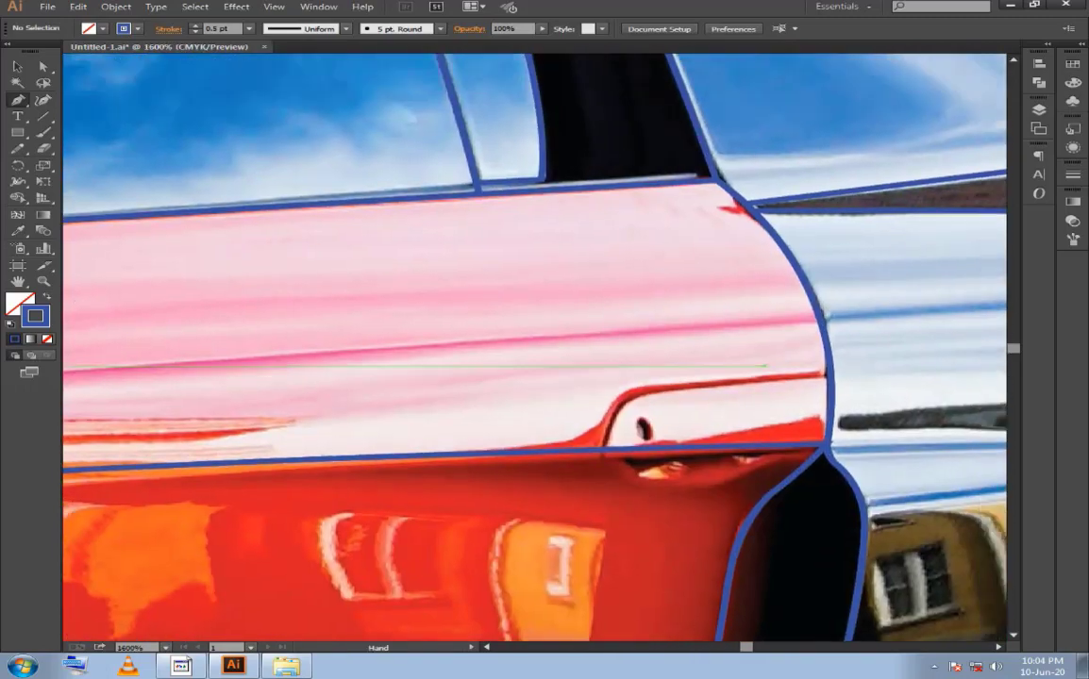
left_click(601, 449)
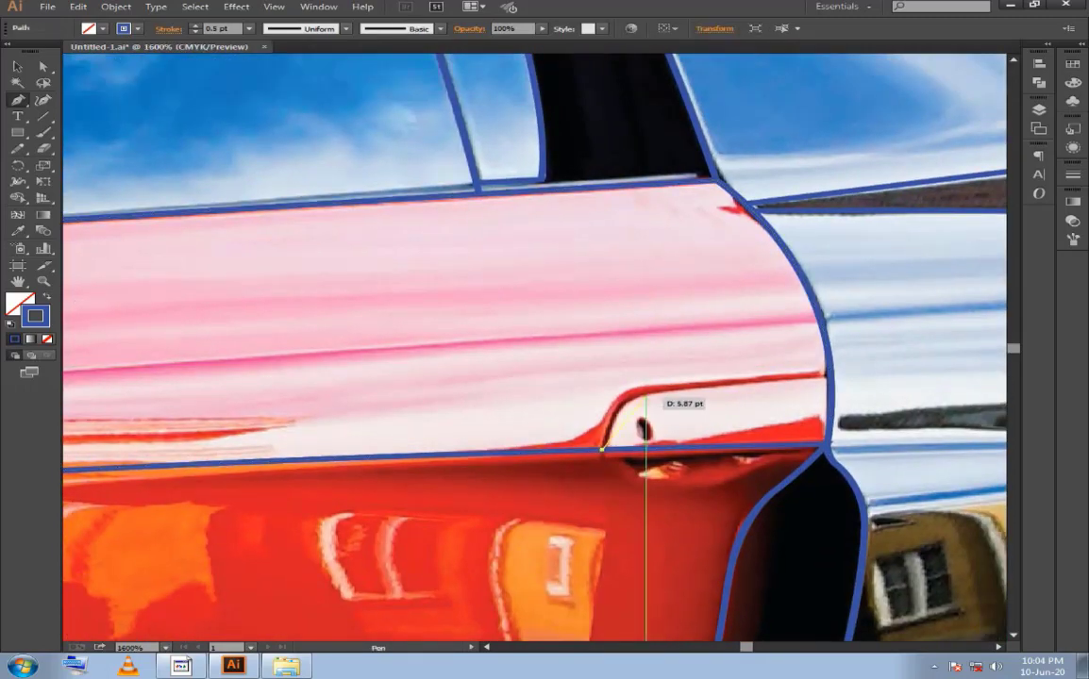
left_click(645, 392)
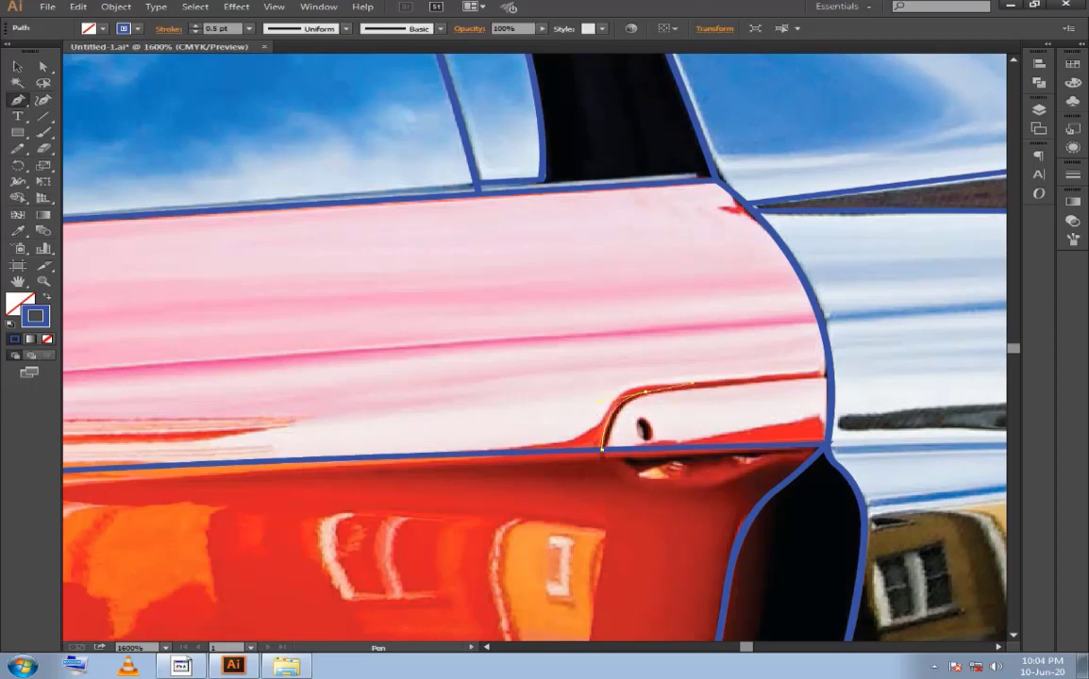
left_click_drag(693, 385, 687, 389)
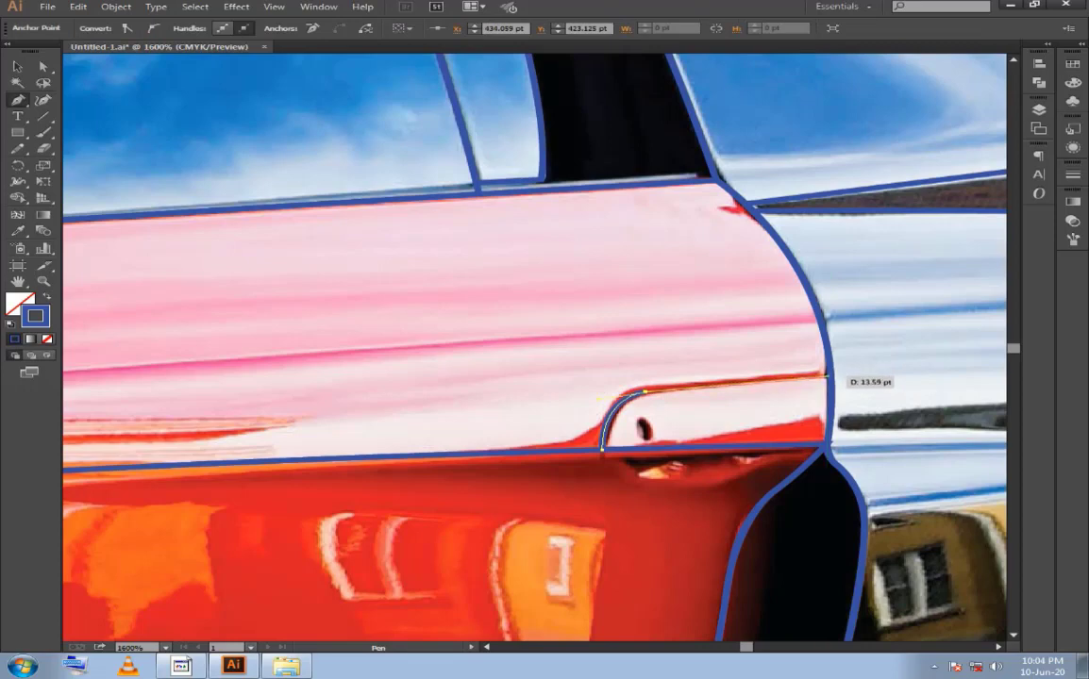
left_click(830, 375)
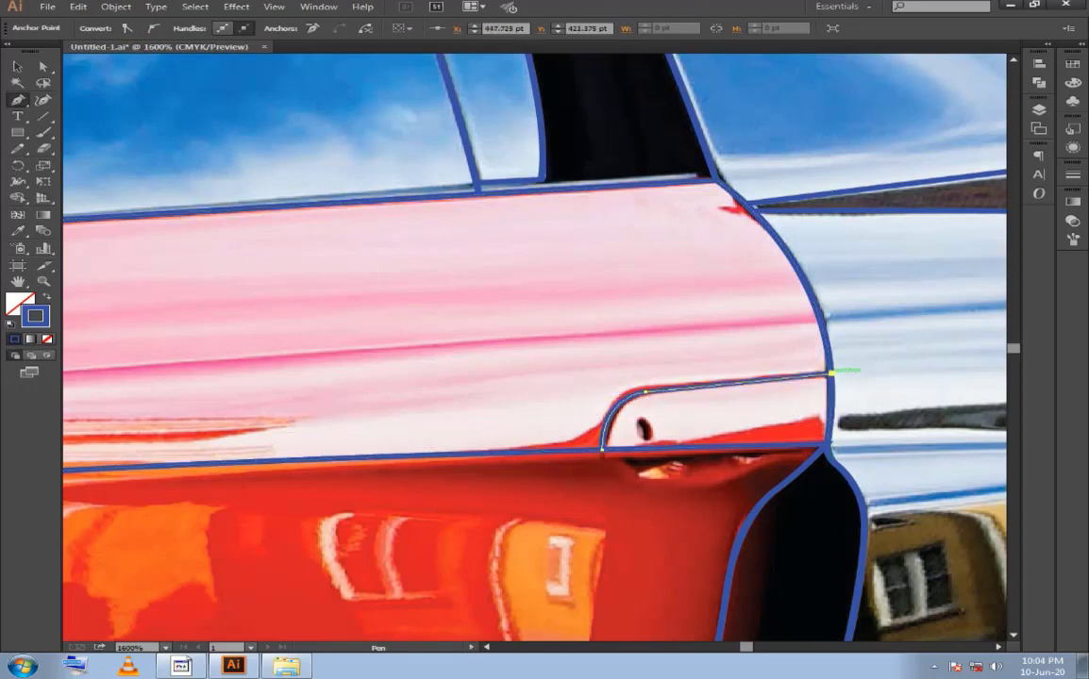
left_click(823, 461)
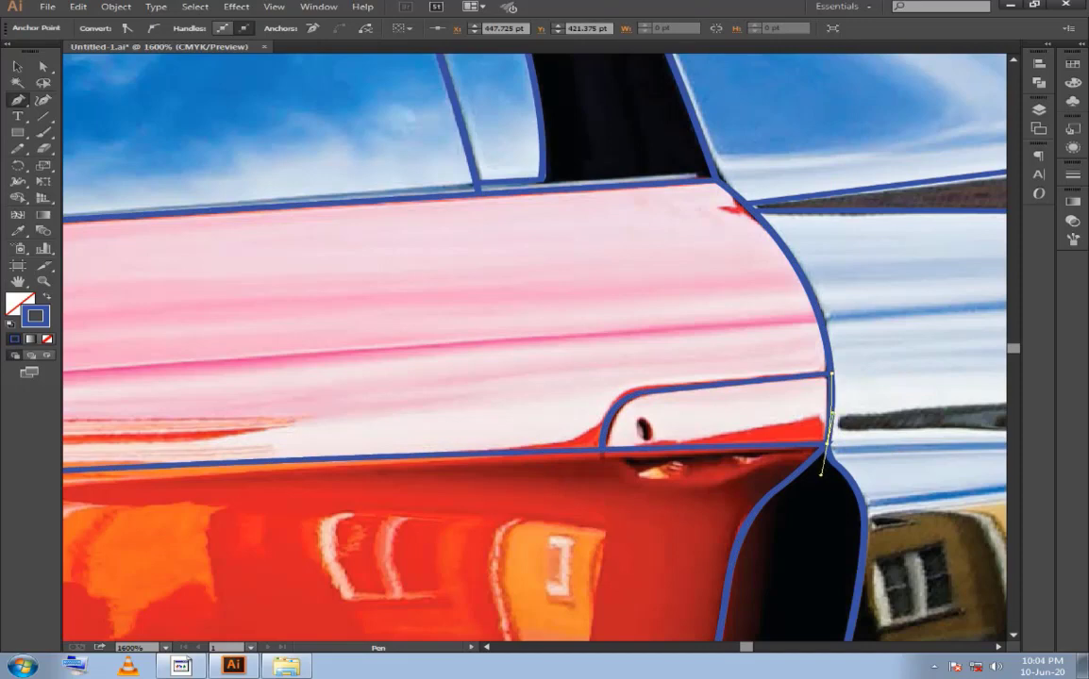
mouse_move(601, 448)
left_mouse_down()
mouse_move(681, 451)
mouse_move(620, 450)
left_mouse_up()
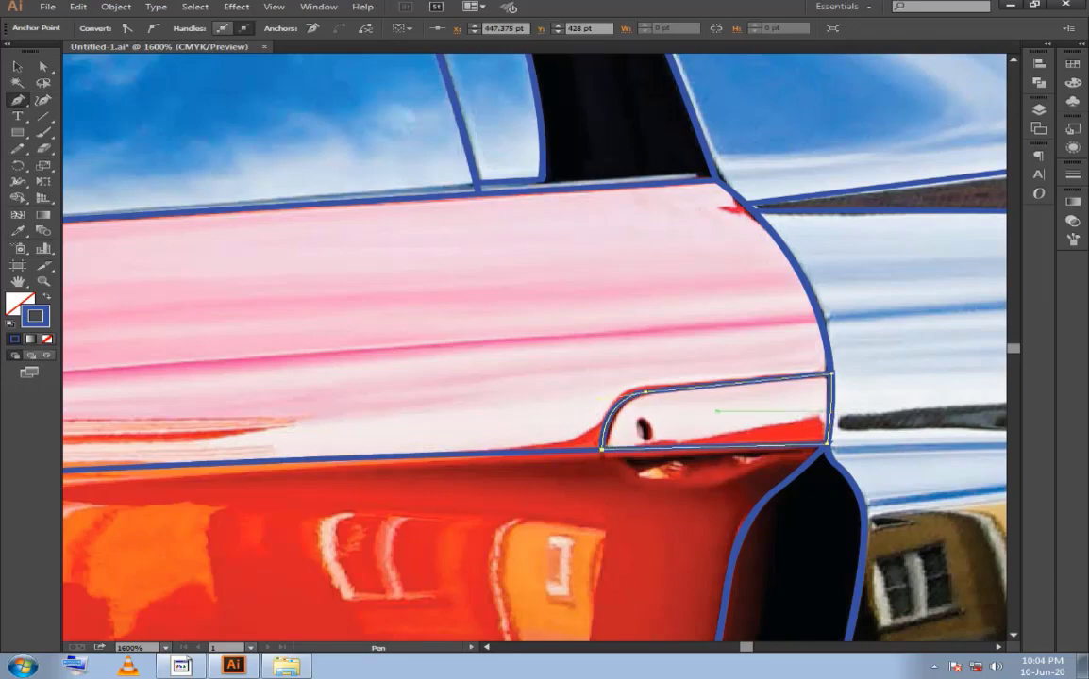
Deselect the recess outline and move the view to the car's roof and rear window.
key("ctrl+shift+a")
scroll(843, 308, "up", 1)
scroll(843, 307, "up", 1)
scroll(843, 307, "up", 1)
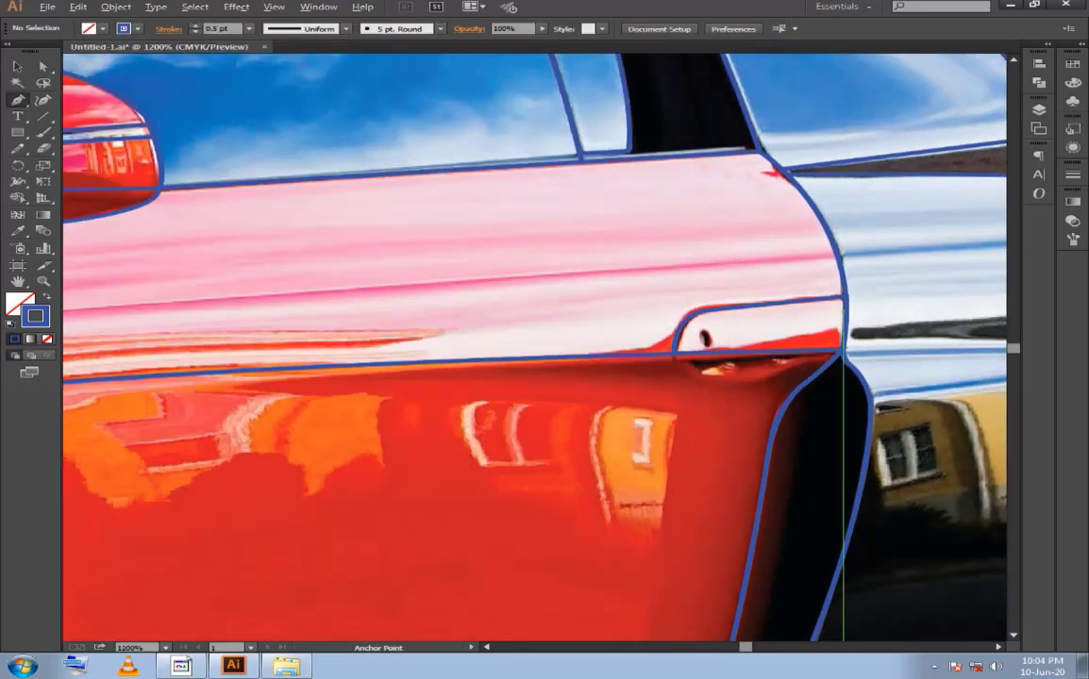
scroll(843, 308, "up", 1)
scroll(751, 328, "up", 2)
scroll(750, 328, "up", 2)
scroll(642, 243, "down", 3)
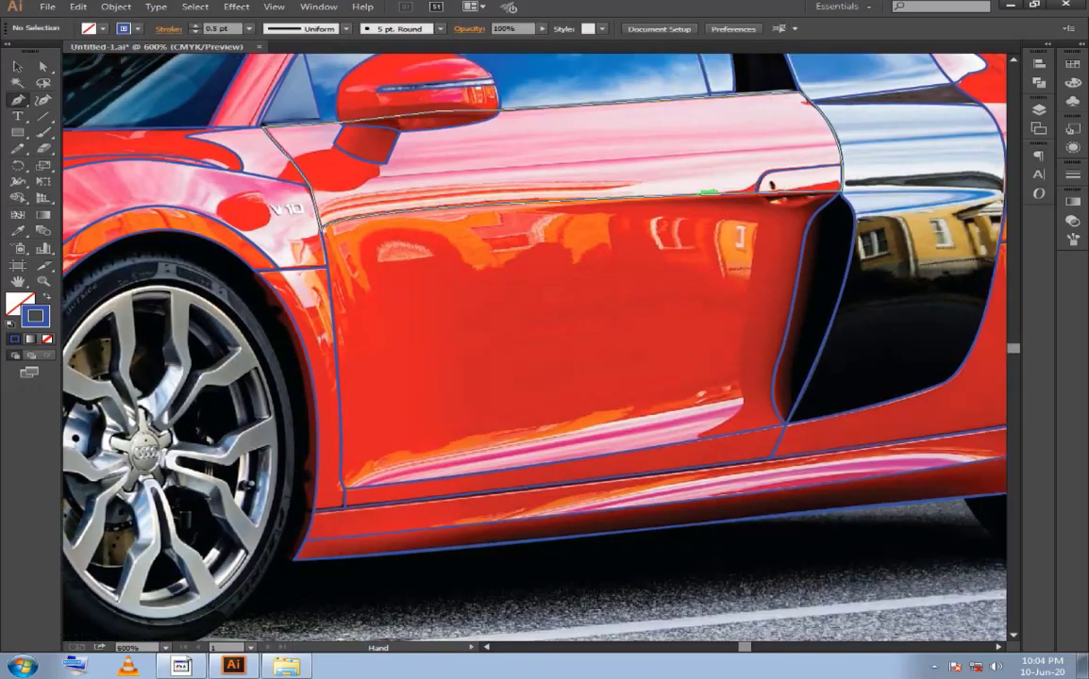
scroll(642, 243, "down", 2)
scroll(641, 243, "up", 3)
scroll(642, 243, "down", 1)
scroll(641, 243, "down", 1)
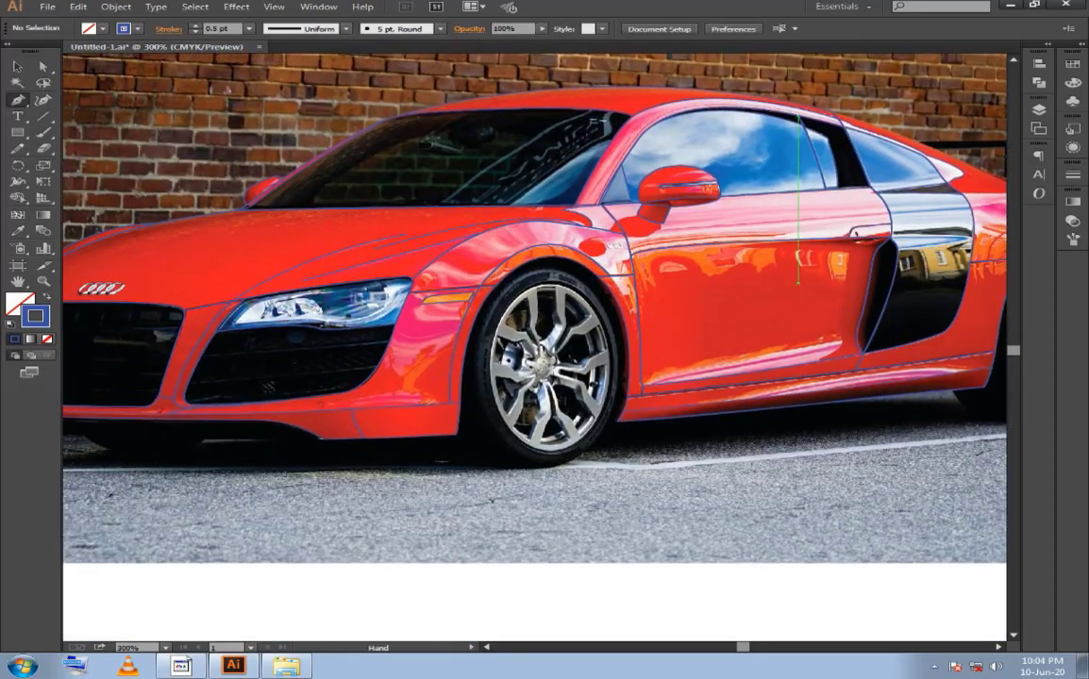
scroll(642, 242, "down", 1)
scroll(519, 188, "right", 1)
scroll(519, 189, "right", 2)
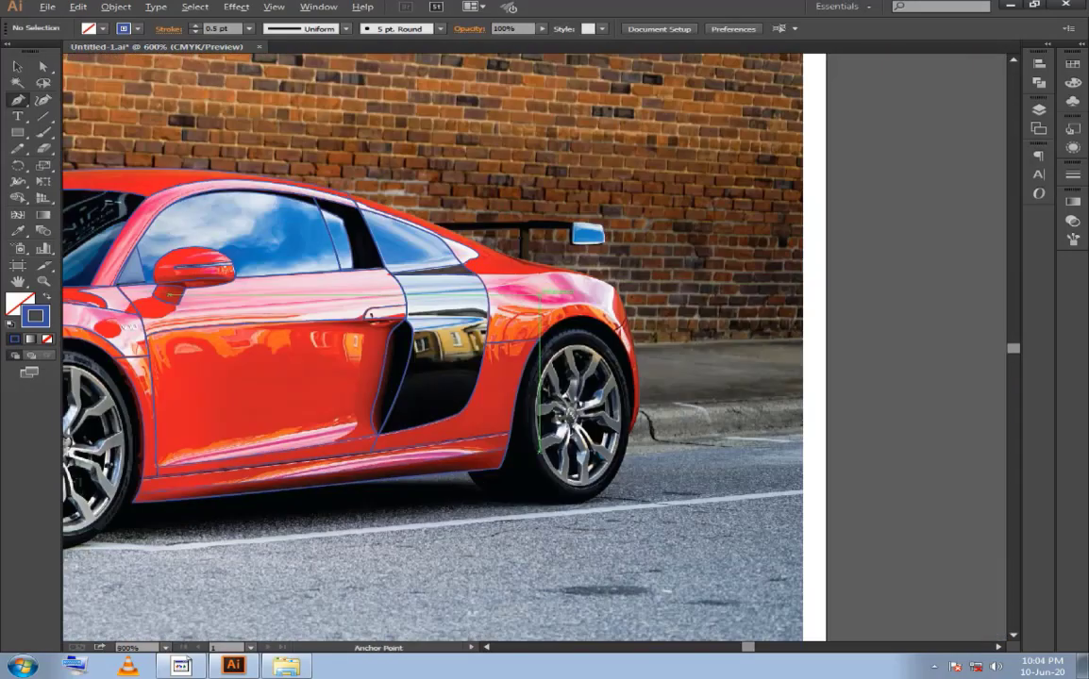
scroll(519, 189, "down", 2)
left_click_drag(511, 289, 489, 308)
scroll(487, 311, "down", 1)
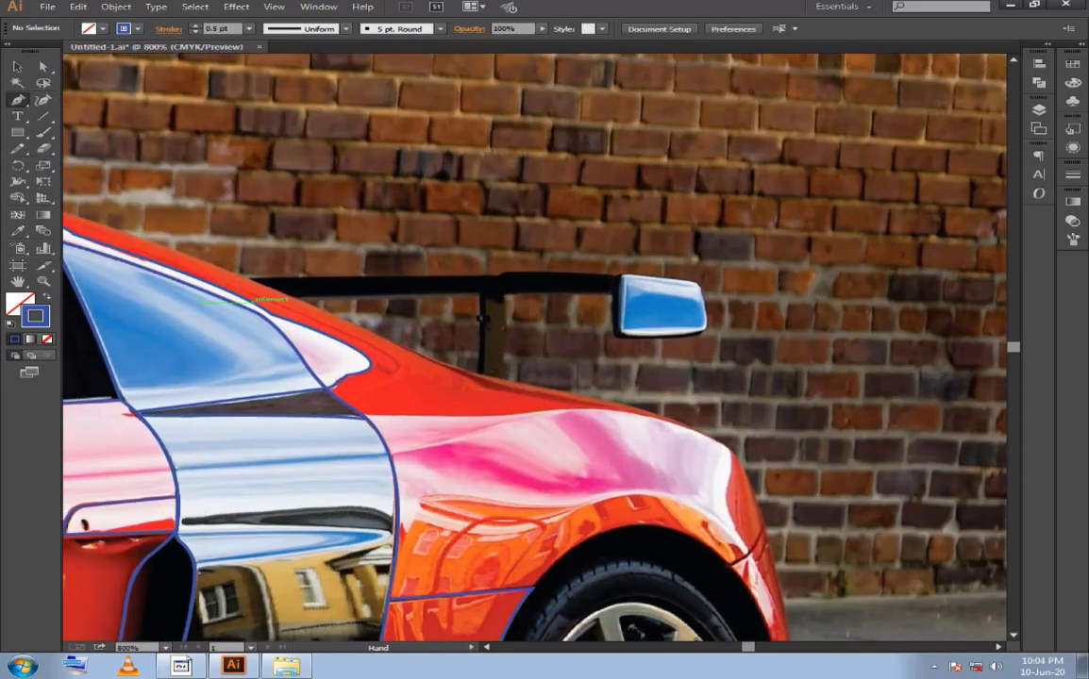
scroll(487, 311, "down", 1)
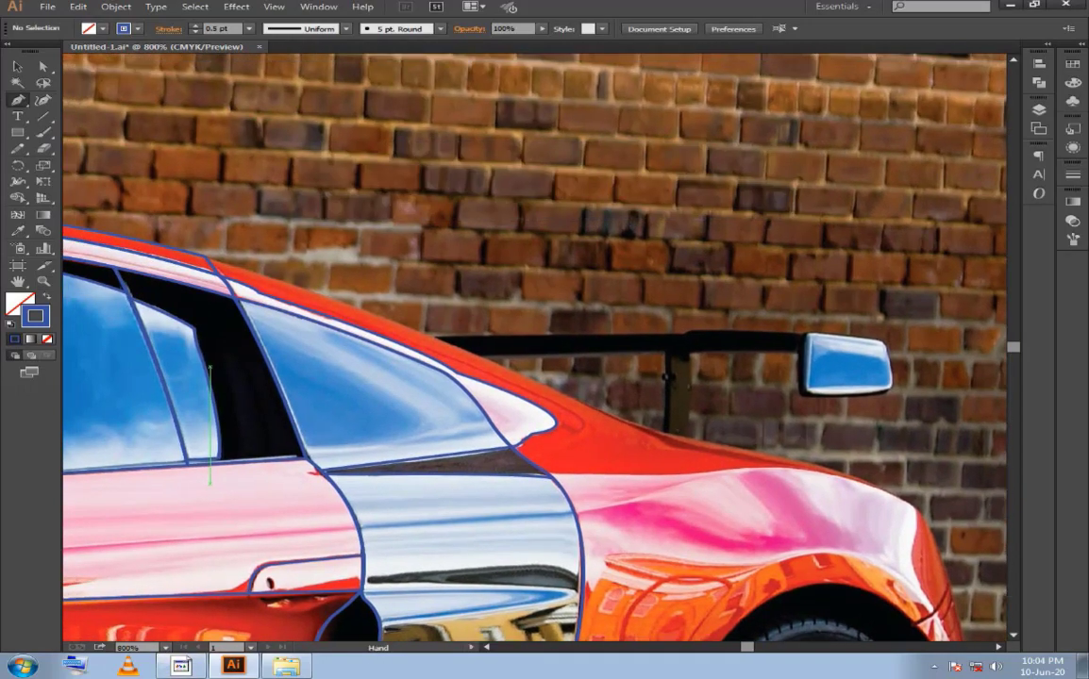
left_click_drag(253, 372, 376, 427)
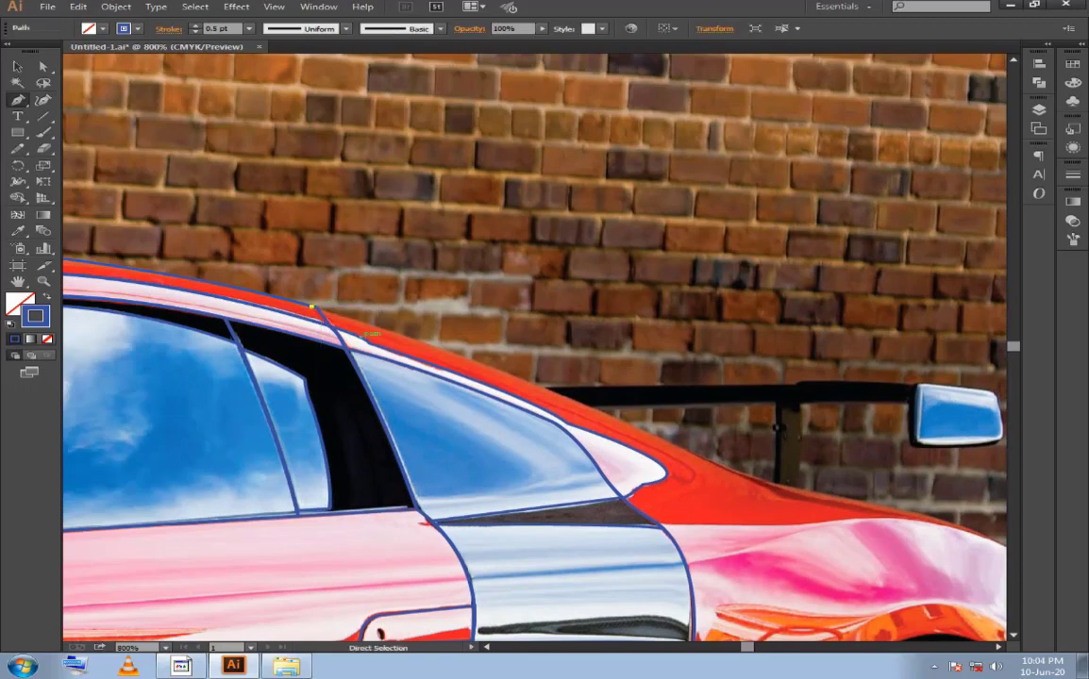
Trace from the roof edge at the pillar down the sloping roofline onto the rear deck with curved anchors.
left_click(317, 307)
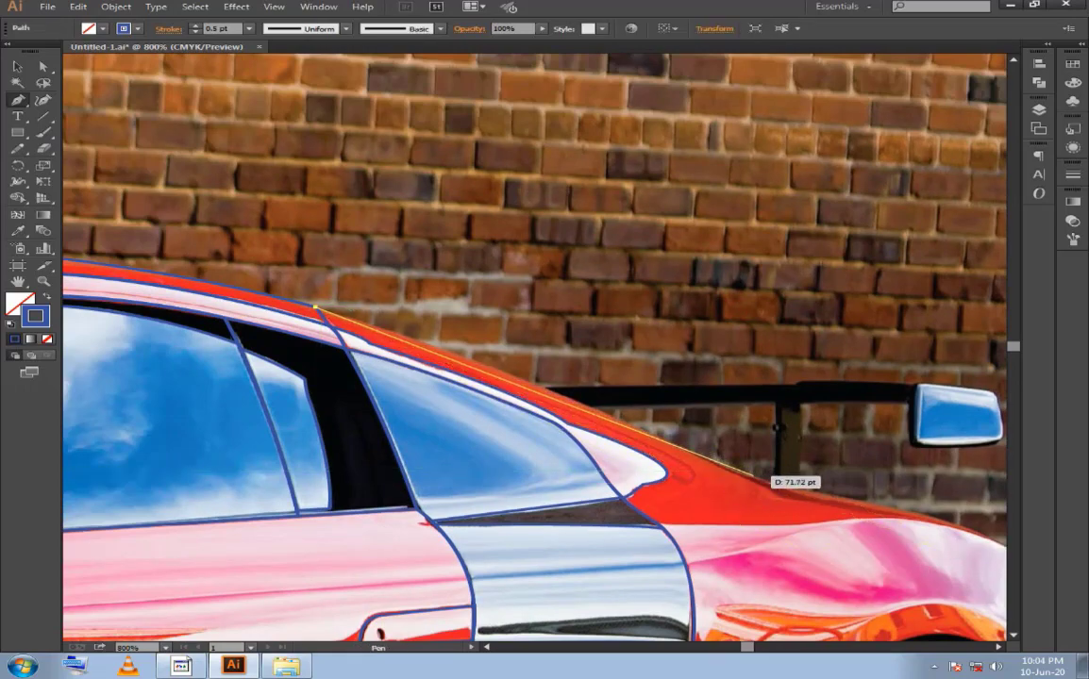
mouse_move(709, 462)
left_mouse_down()
mouse_move(798, 532)
mouse_move(915, 557)
left_mouse_up()
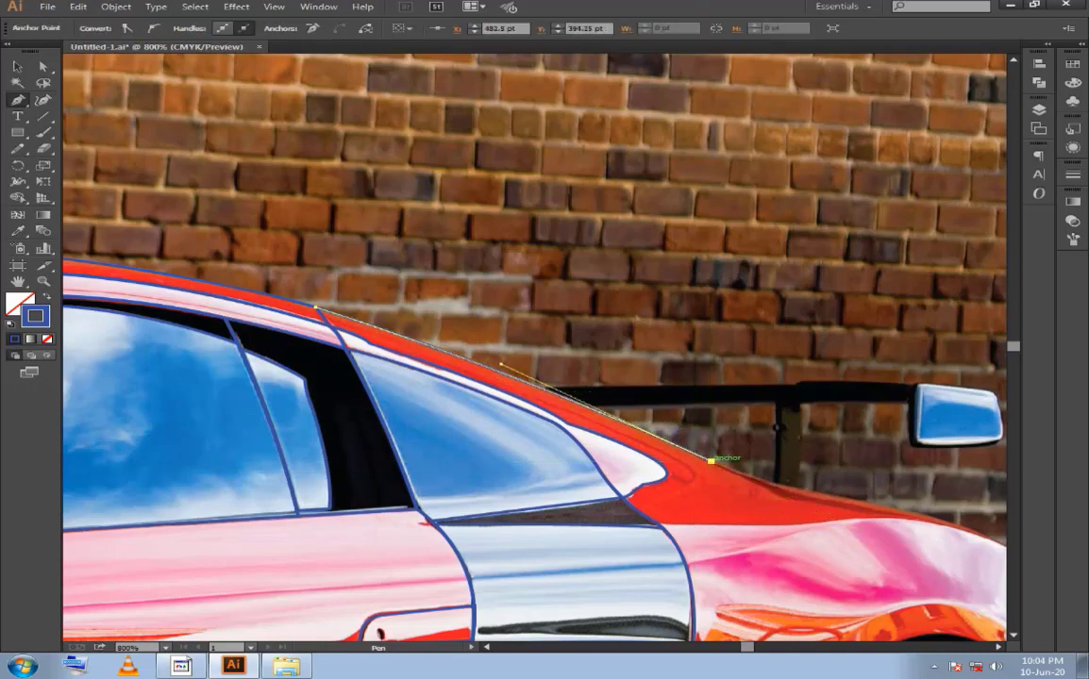
left_click_drag(709, 461, 391, 540)
left_click_drag(649, 605, 731, 605)
scroll(732, 605, "down", 1)
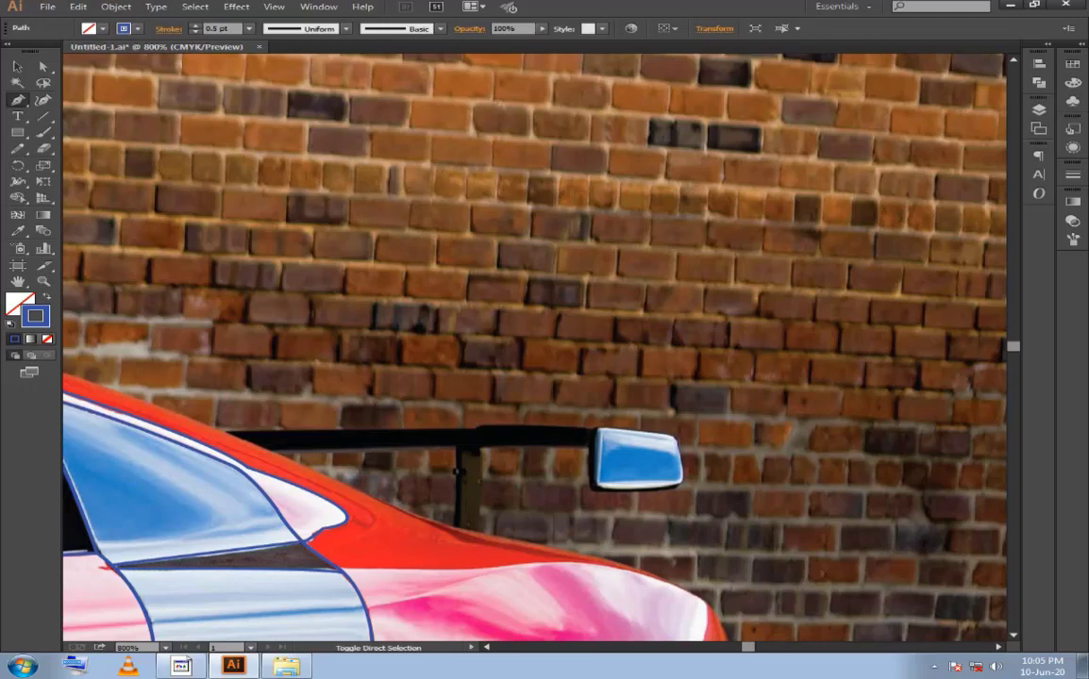
left_click(390, 505, "ctrl")
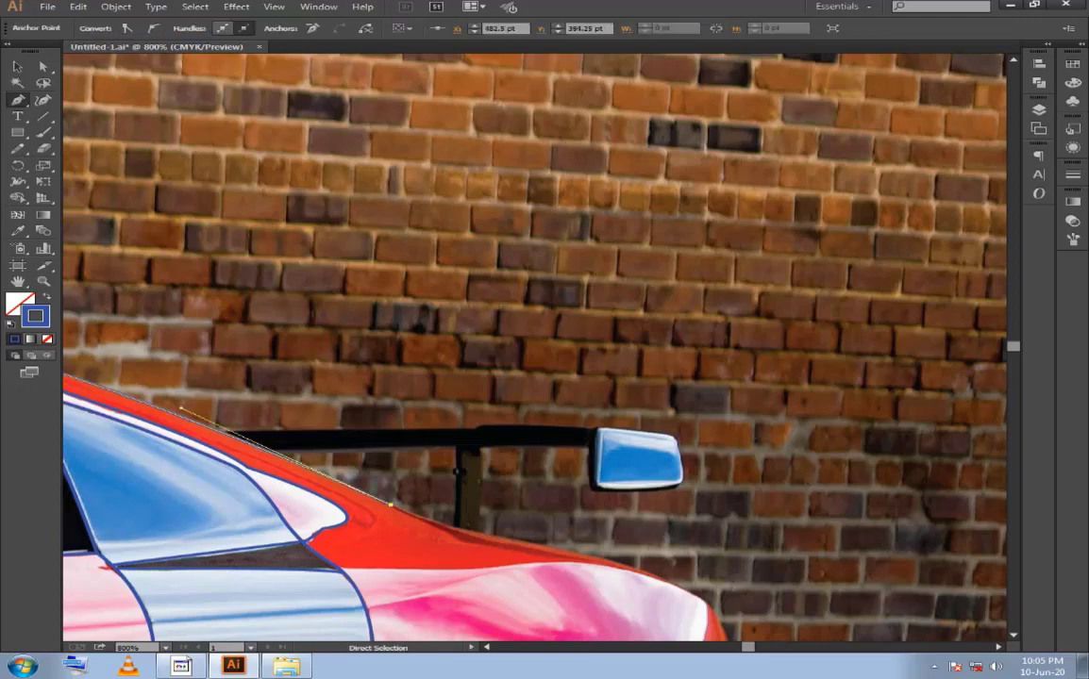
left_click_drag(600, 600, 518, 542)
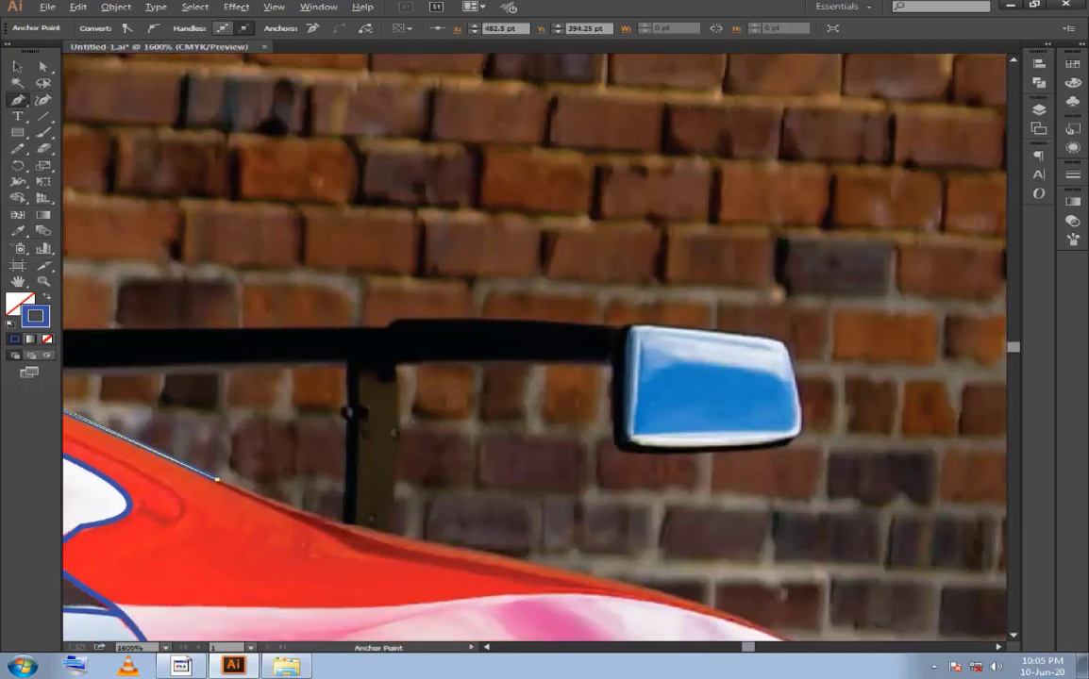
scroll(490, 510, "up", 2)
mouse_move(508, 556)
left_mouse_down()
mouse_move(642, 564)
mouse_move(590, 584)
left_mouse_up()
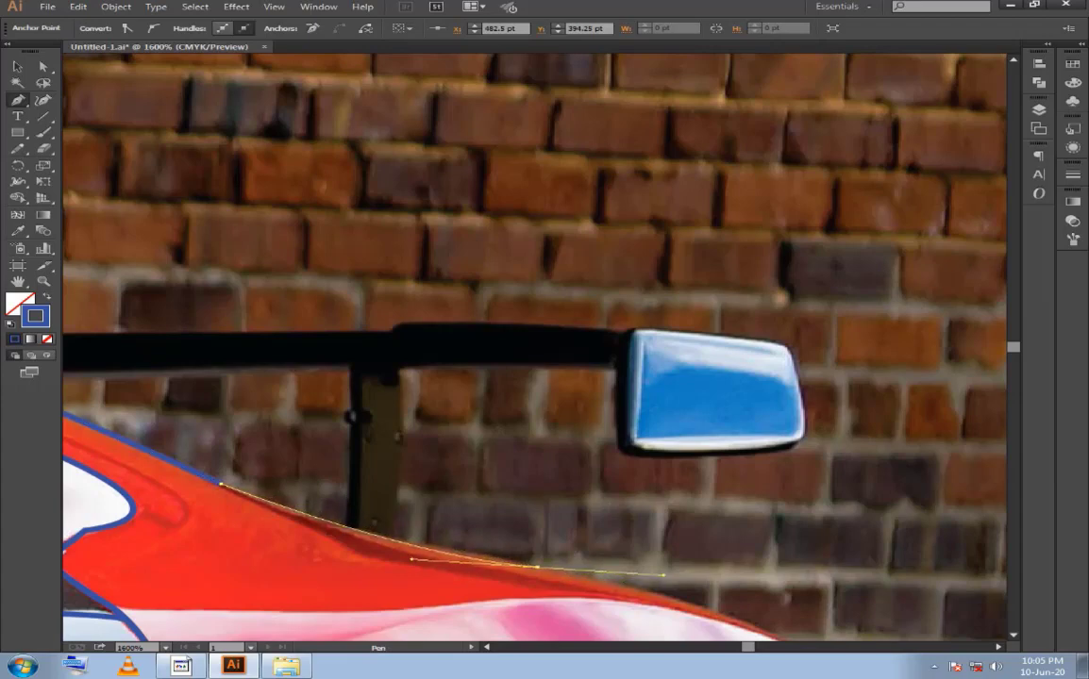
Carry the outline along the body edge and around the car's rear corner.
left_click_drag(536, 567, 664, 574)
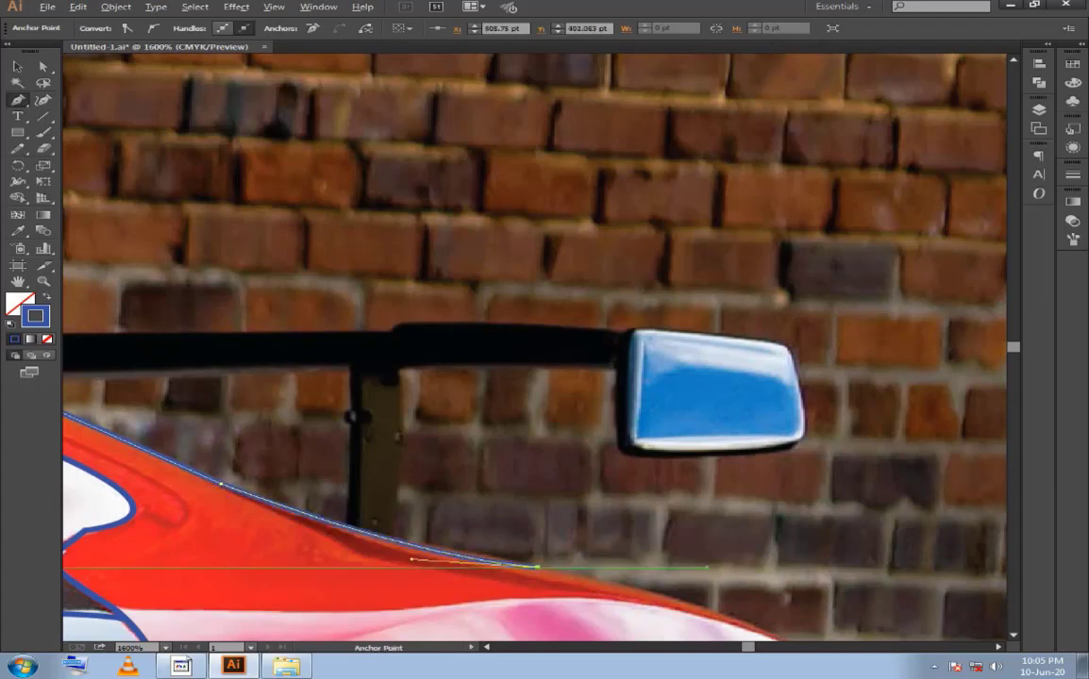
left_click_drag(753, 588, 479, 368)
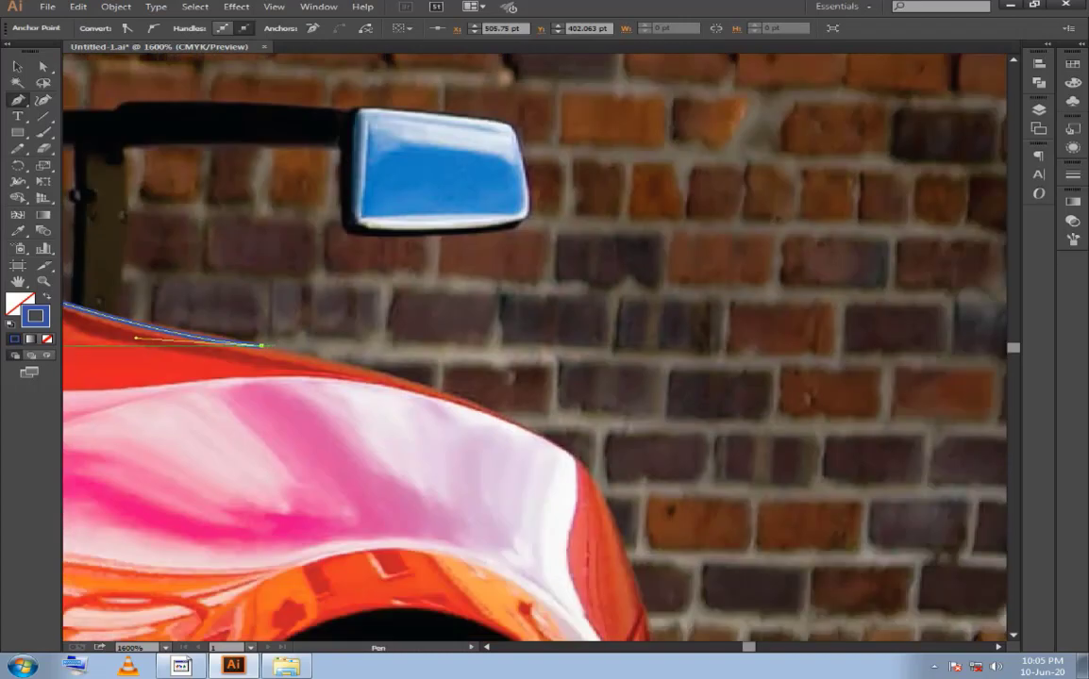
mouse_move(574, 458)
left_mouse_down()
mouse_move(687, 549)
mouse_move(675, 545)
left_mouse_up()
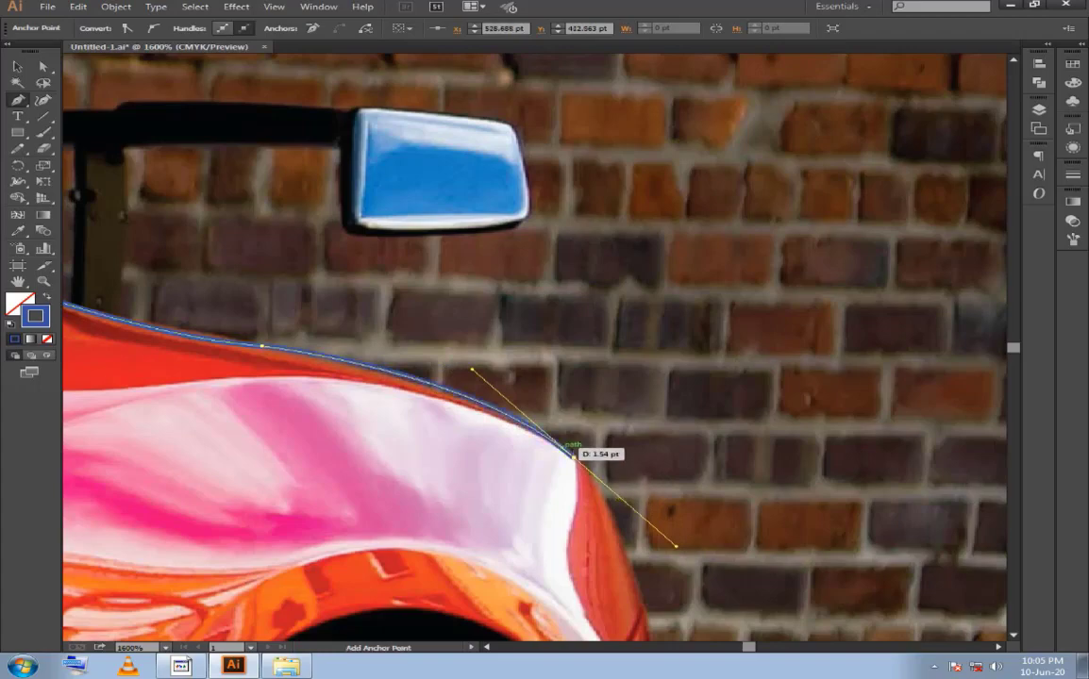
key("ctrl+minus")
left_click_drag(563, 430, 1004, 517)
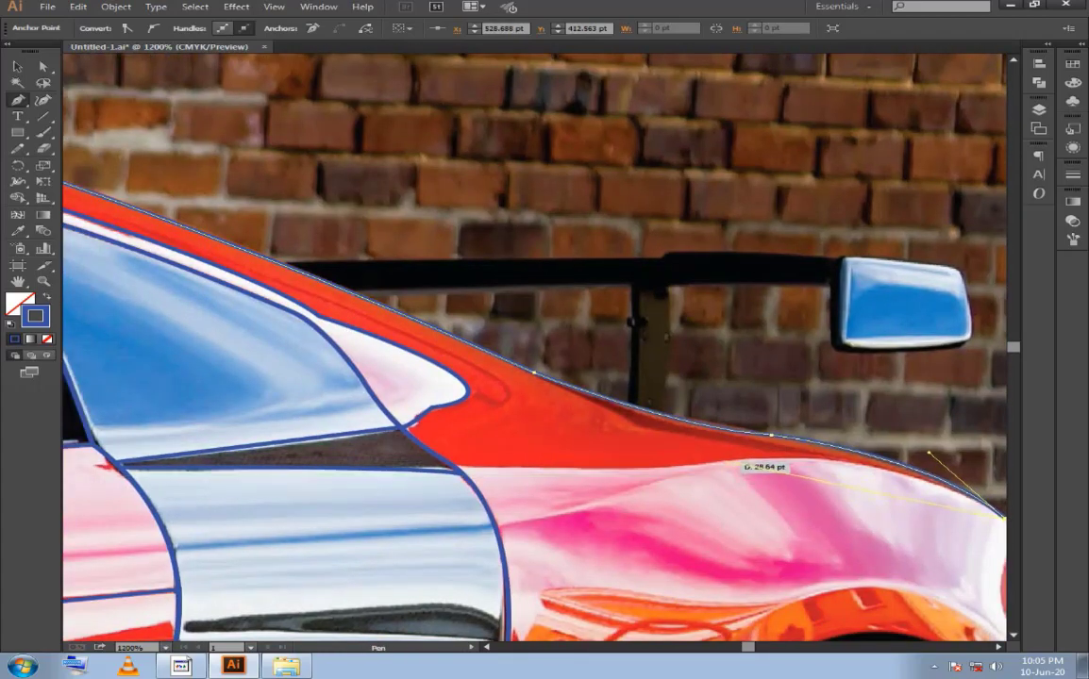
left_click_drag(763, 459, 904, 447)
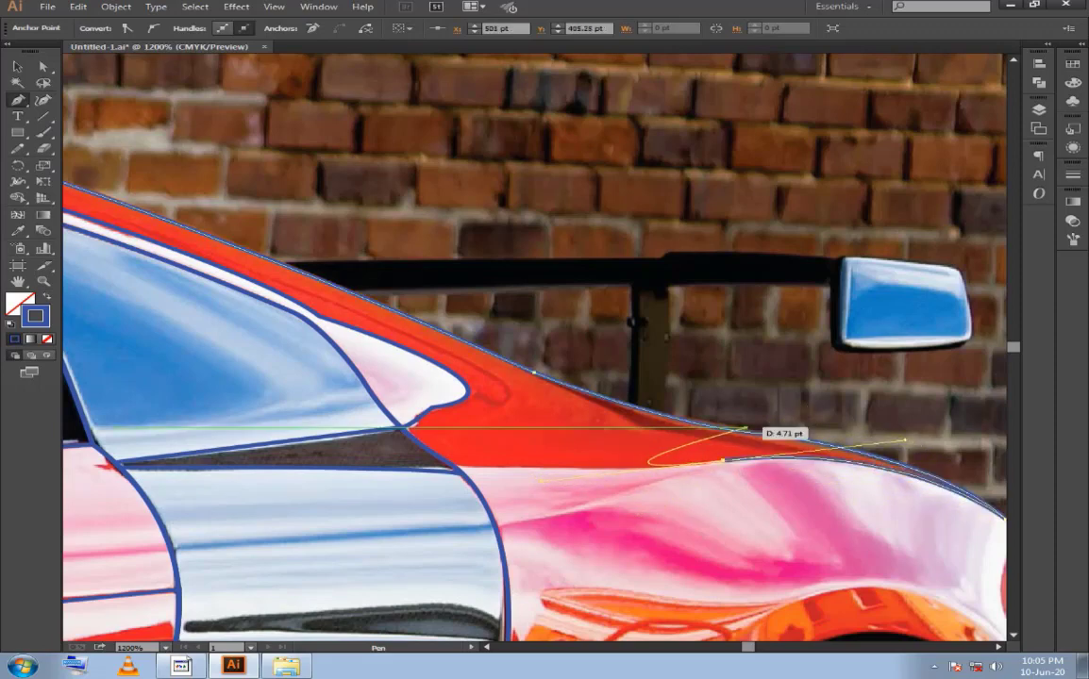
Trace back along the fender crease to a corner at the window, then up to the trim notch.
left_click_drag(722, 461, 449, 462)
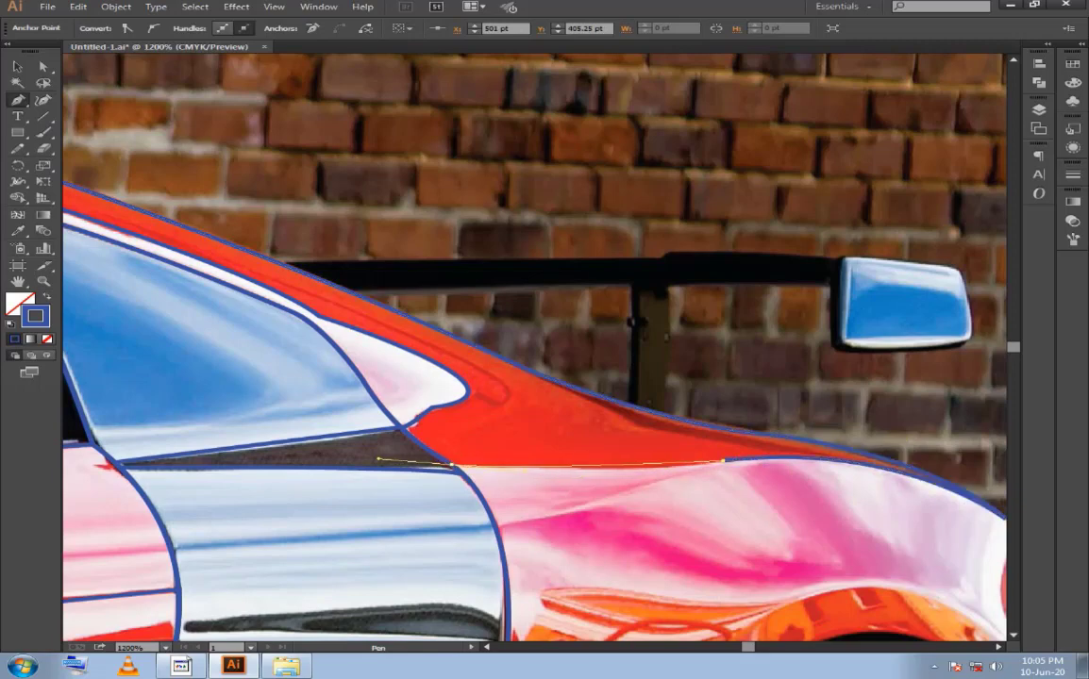
left_click_drag(451, 465, 453, 465)
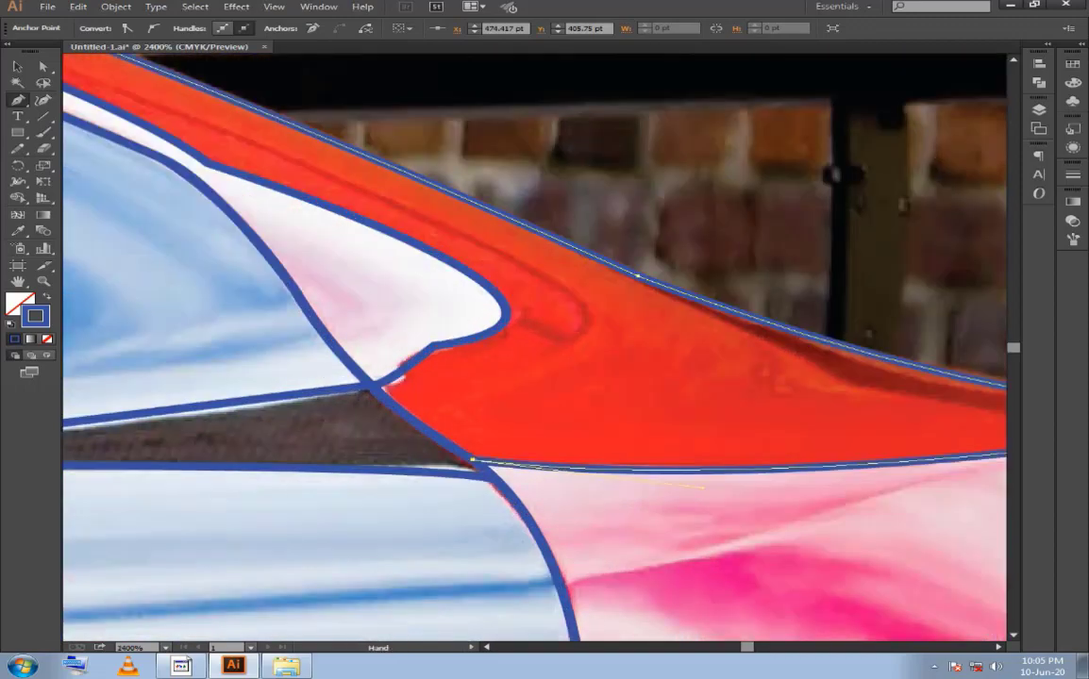
left_click(438, 377, "ctrl")
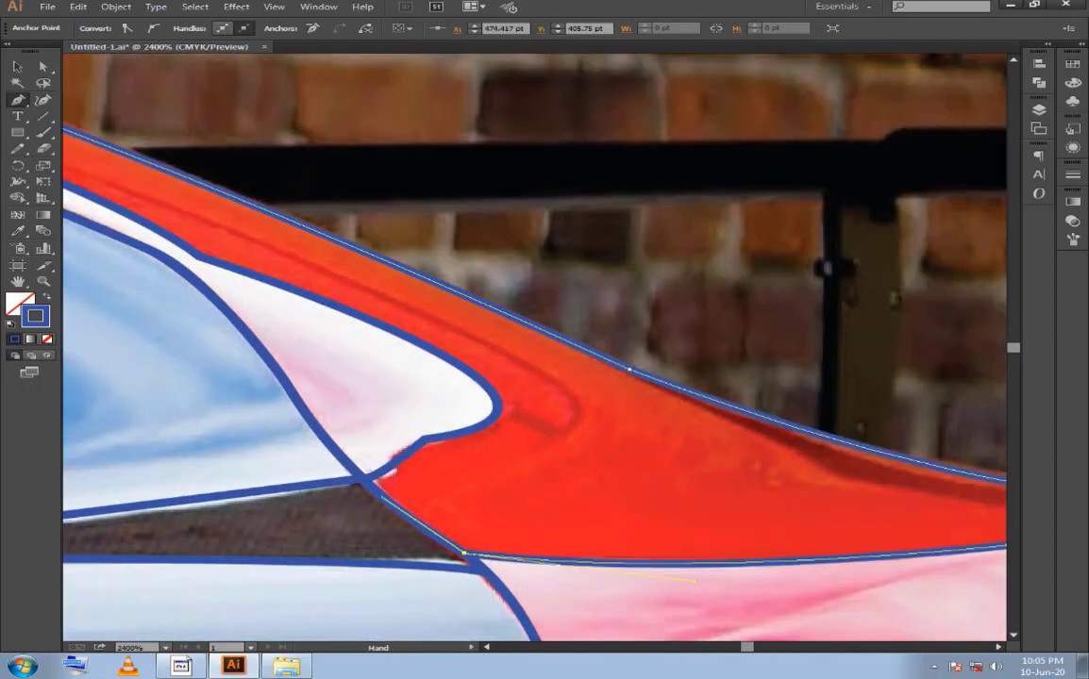
mouse_move(368, 480)
left_mouse_down()
mouse_move(382, 485)
mouse_move(368, 477)
mouse_move(424, 438)
left_mouse_up()
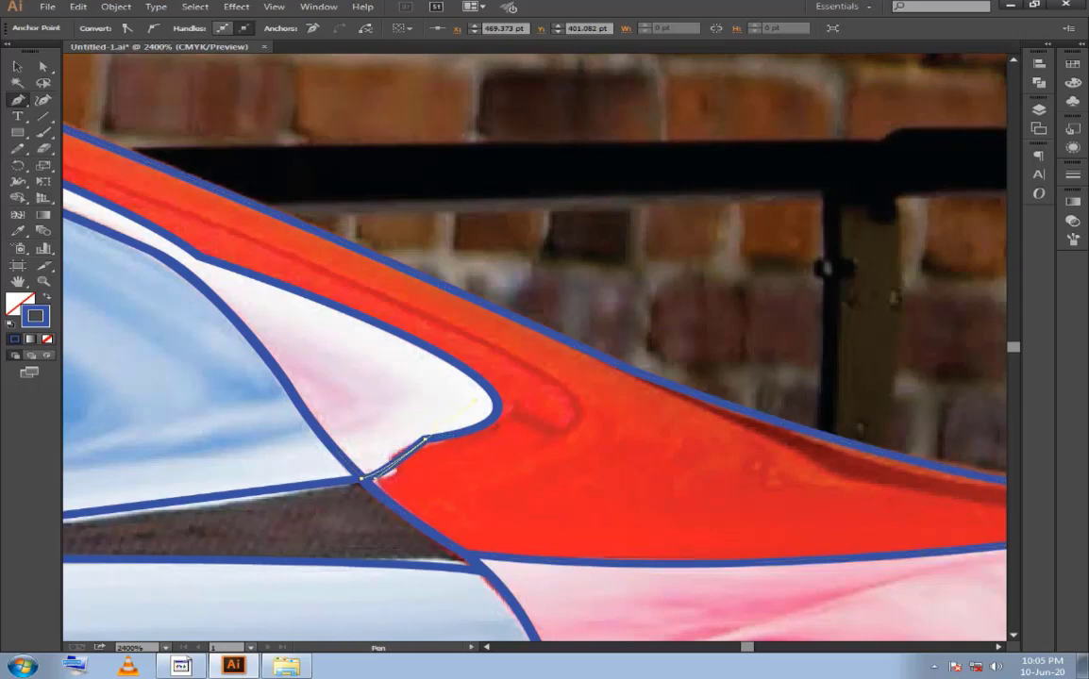
mouse_move(425, 439)
left_mouse_down()
mouse_move(456, 359)
mouse_move(575, 427)
left_mouse_up()
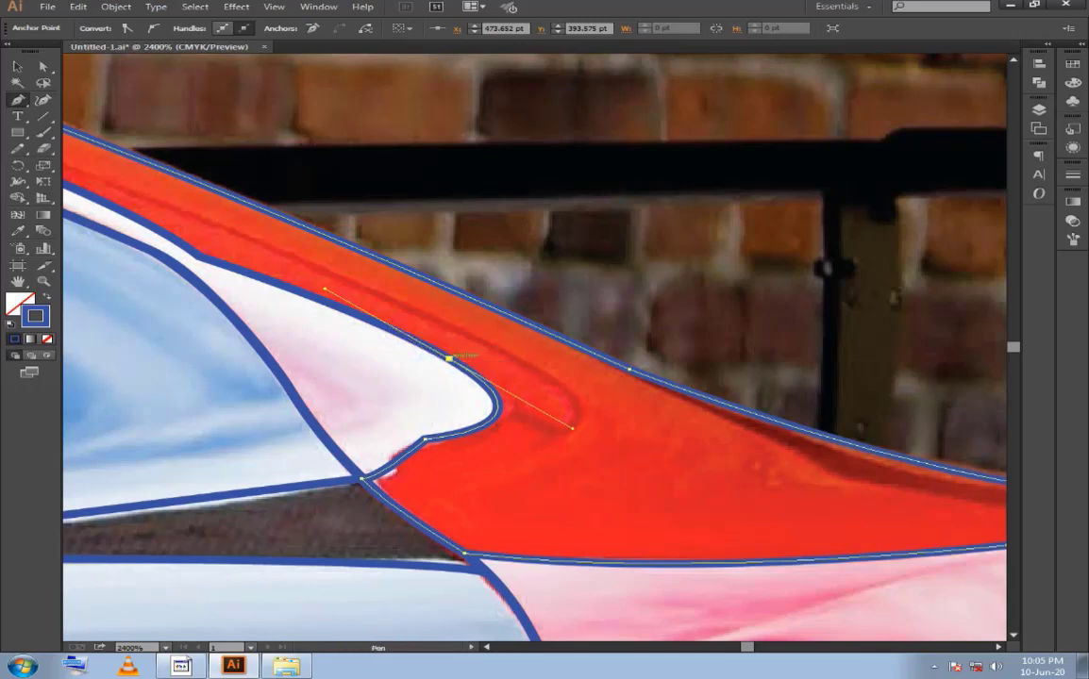
Follow the white window trim up the pillar seam and join the path at its roof-edge start.
left_click_drag(209, 255, 746, 469)
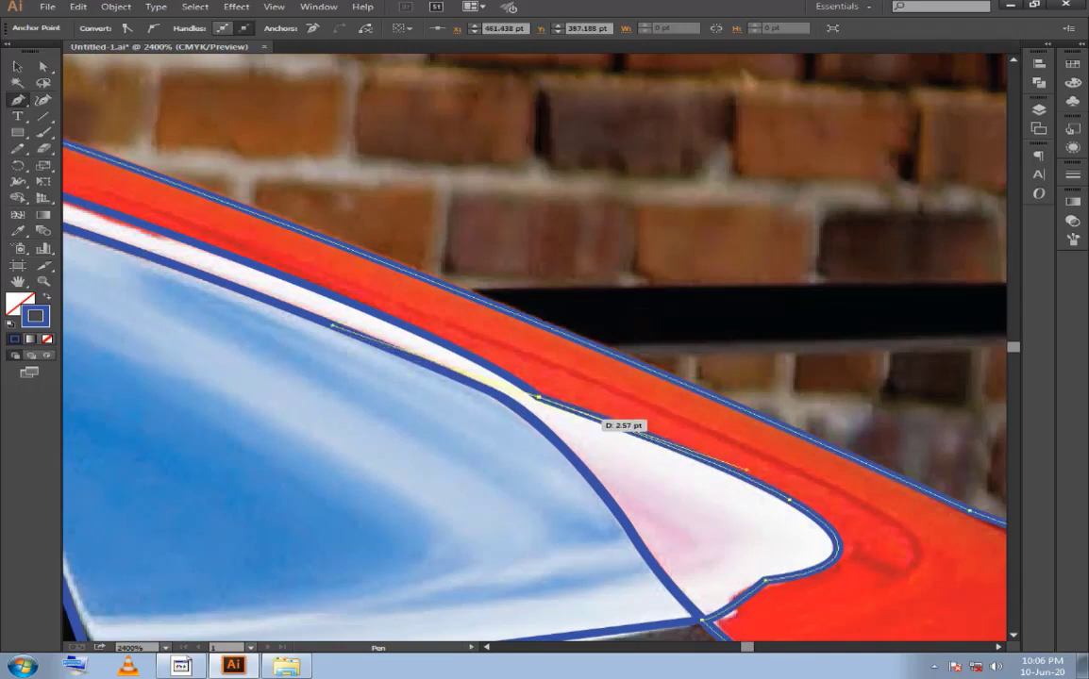
left_click(539, 396)
key("ctrl+minus")
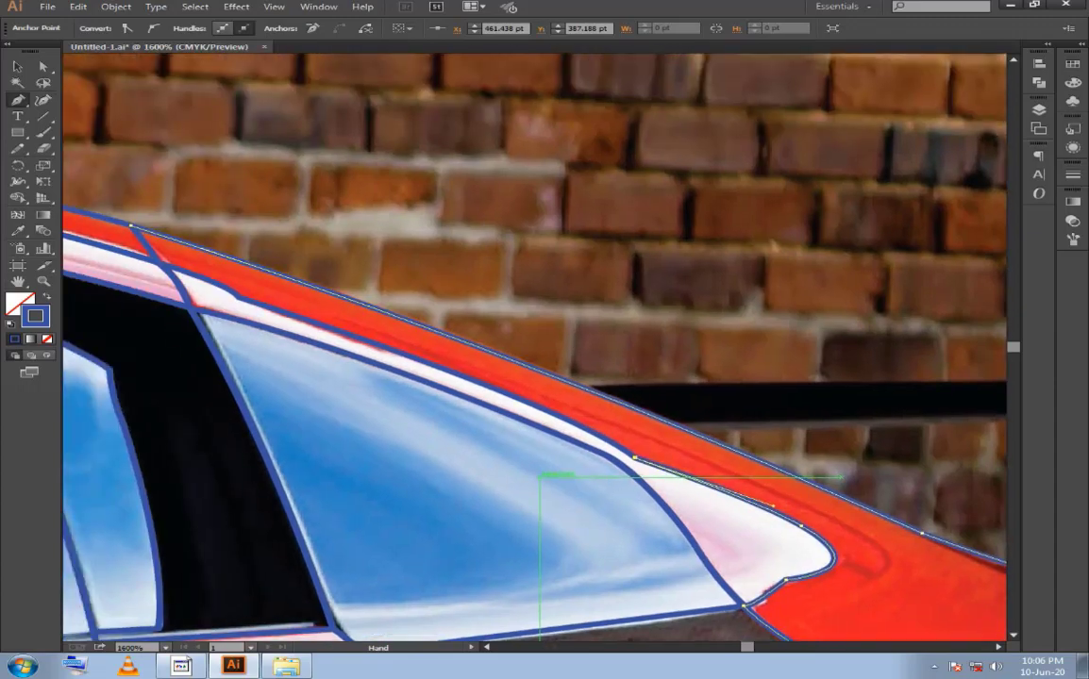
left_click_drag(539, 397, 554, 413)
key("ctrl+plus")
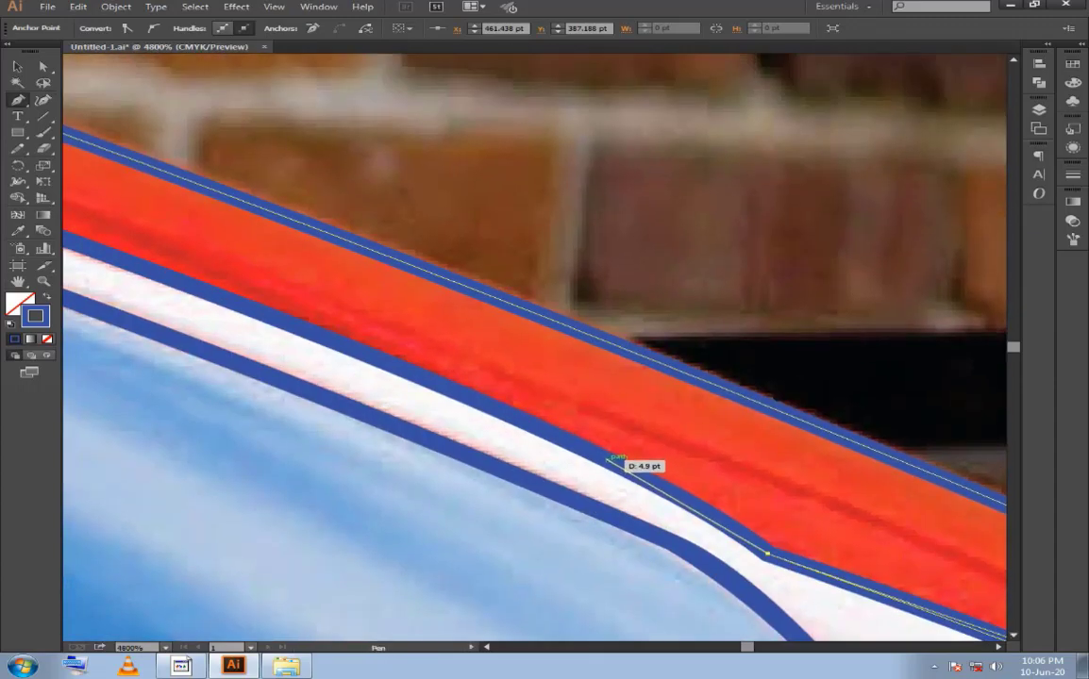
left_click(595, 453)
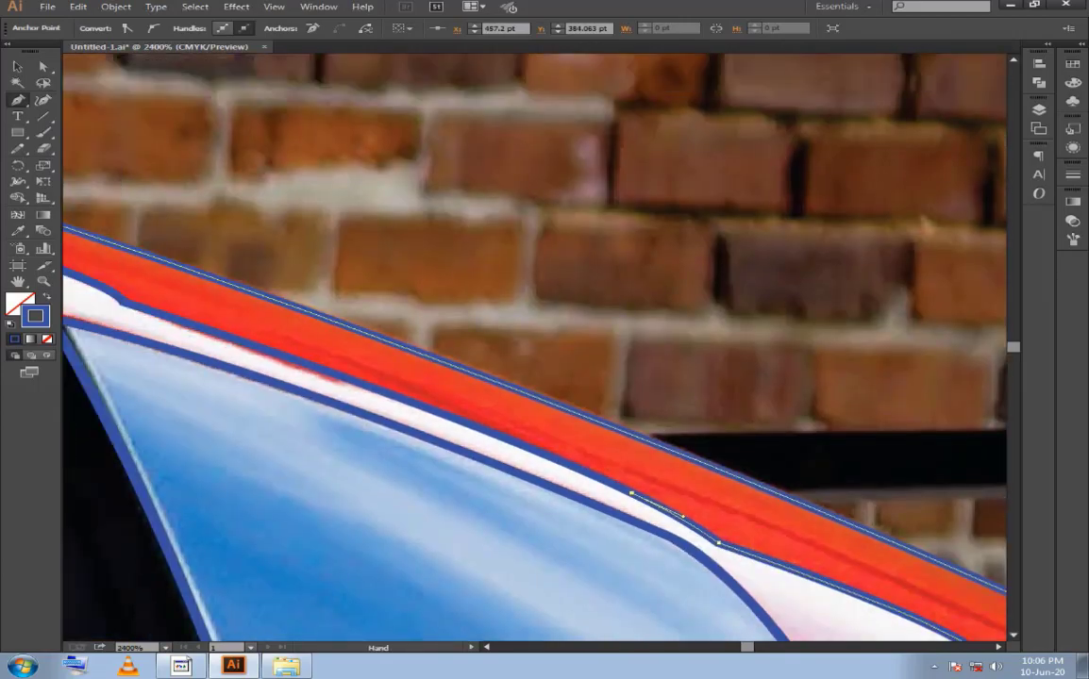
left_click_drag(425, 283, 528, 340)
mouse_move(377, 353)
left_mouse_down()
mouse_move(440, 367)
mouse_move(477, 333)
left_mouse_up()
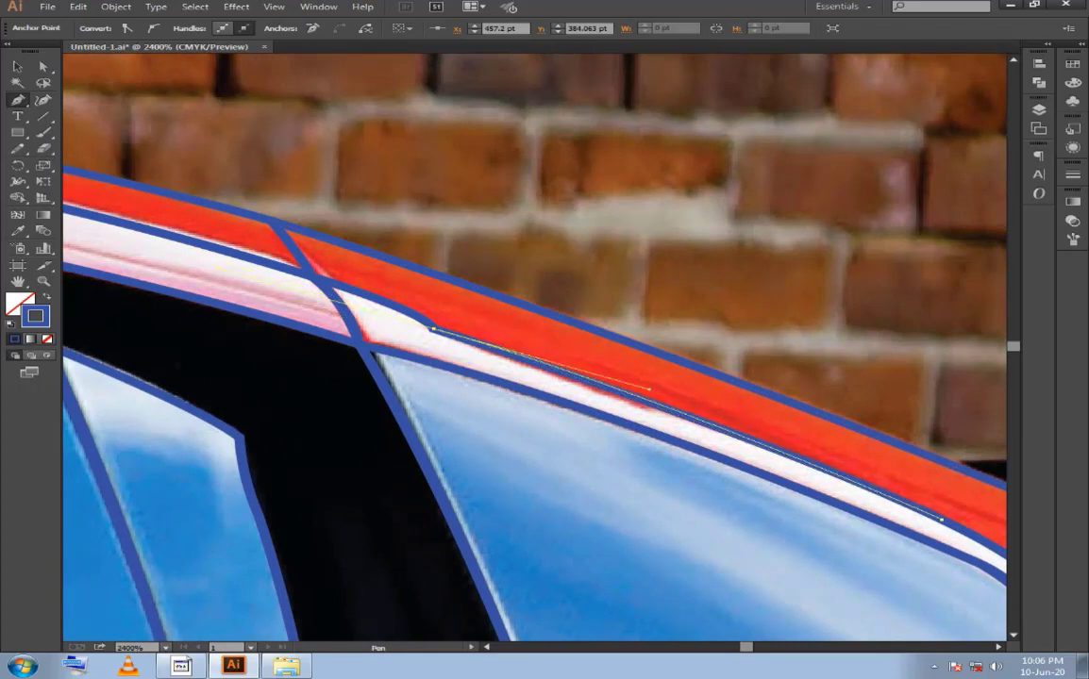
mouse_move(272, 221)
left_mouse_down()
mouse_move(236, 276)
mouse_move(322, 281)
mouse_move(191, 242)
left_mouse_up()
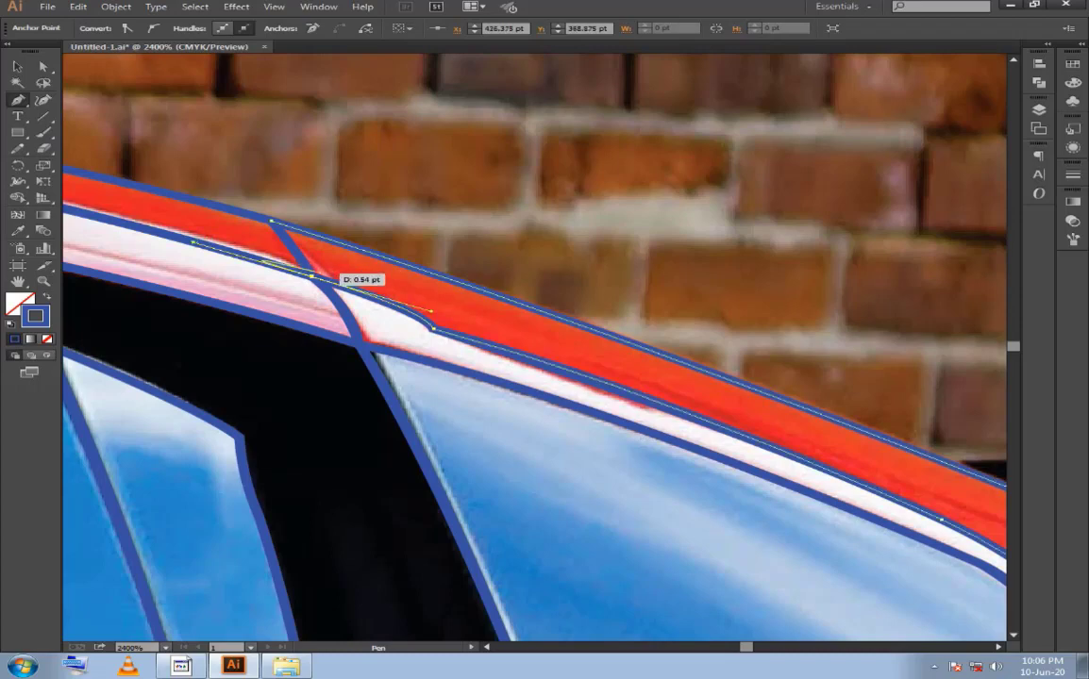
left_click_drag(271, 221, 272, 223)
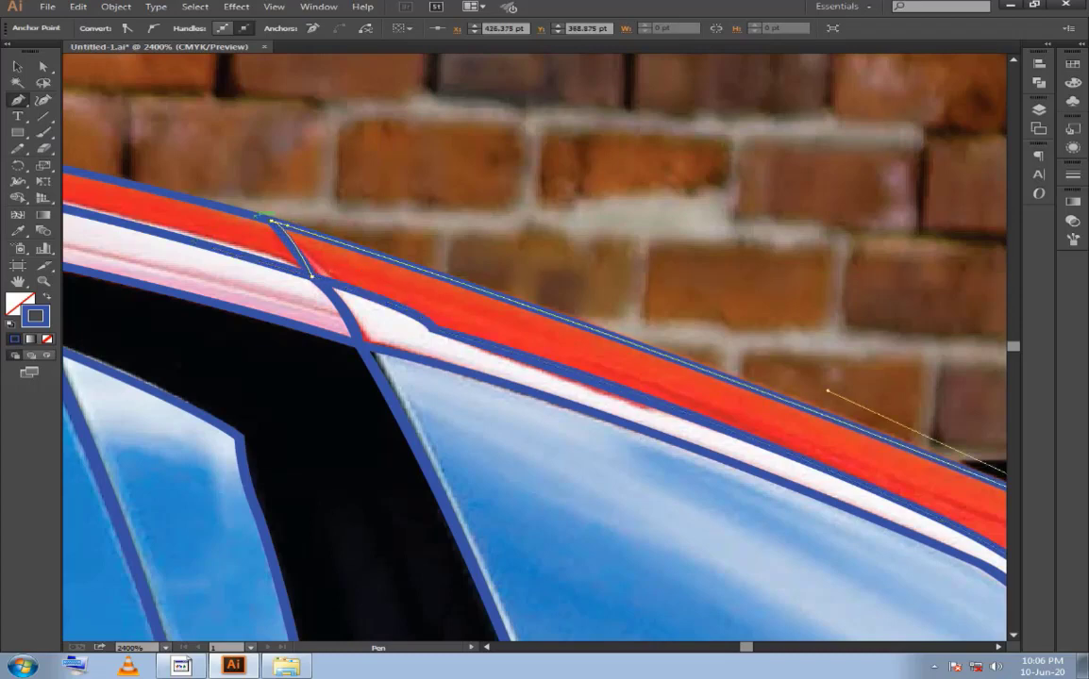
Deselect the finished panel and start a new curved path across the rear fender crease.
left_click(828, 390, "ctrl")
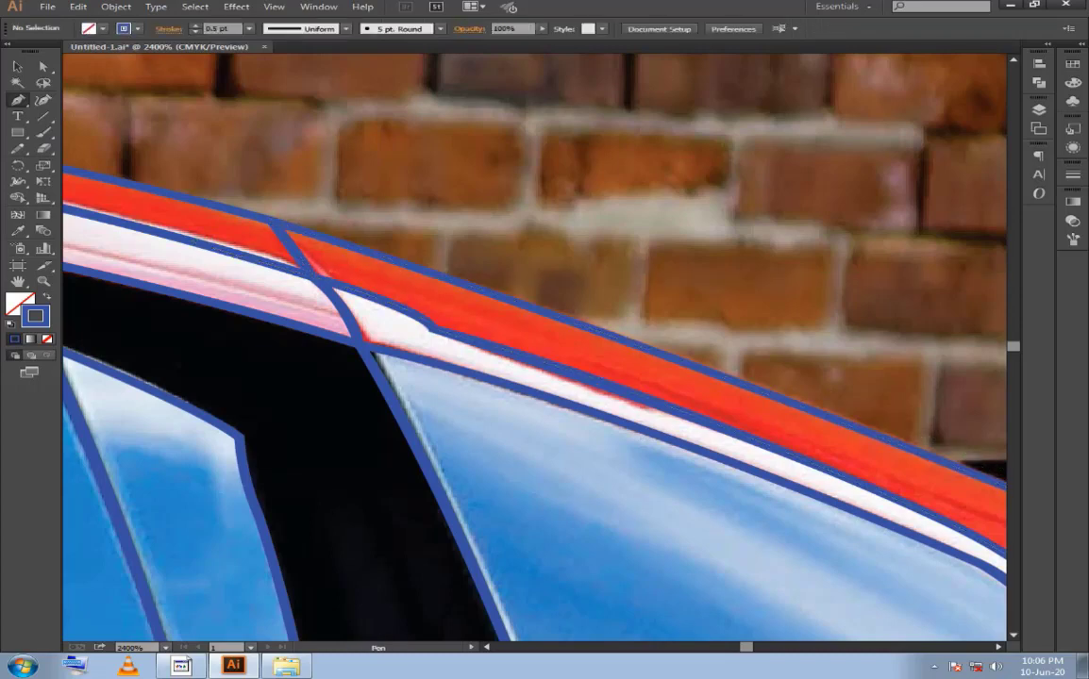
key("ctrl+minus")
mouse_move(828, 390)
left_mouse_down()
mouse_move(590, 329)
mouse_move(387, 312)
left_mouse_up()
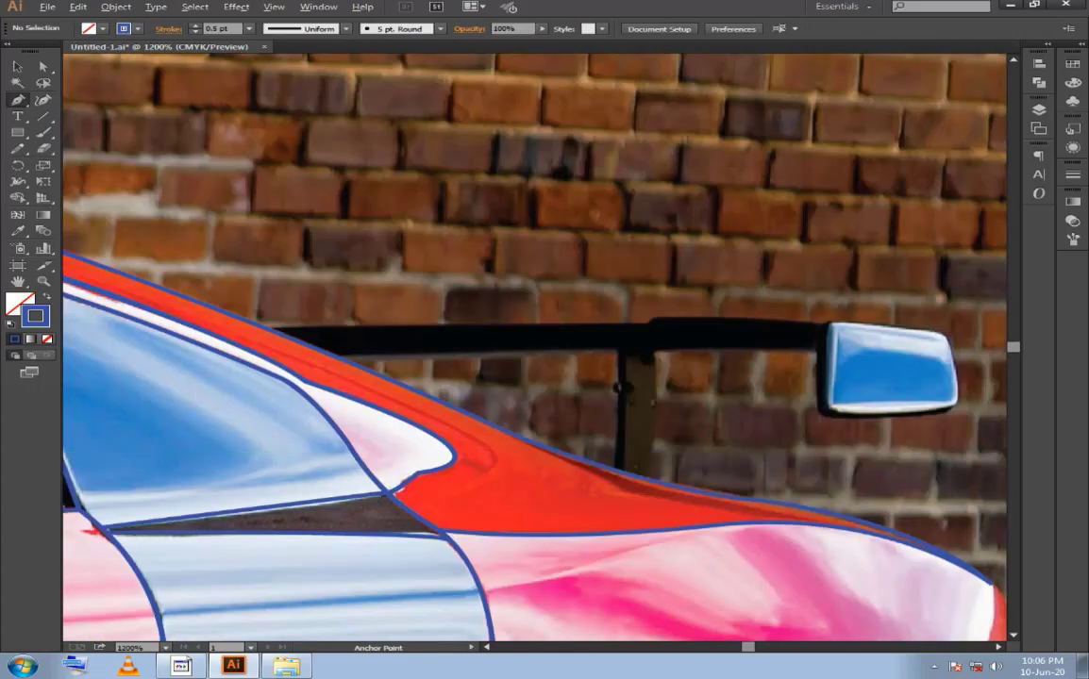
key("ctrl+plus")
left_click_drag(882, 557, 608, 378)
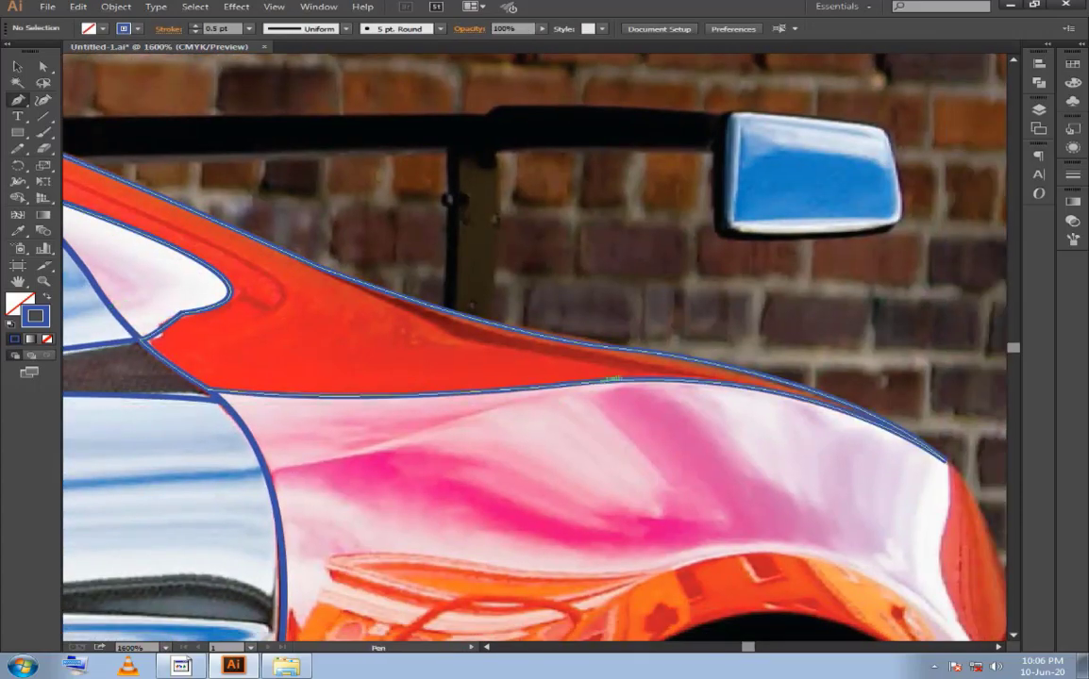
left_click(613, 379)
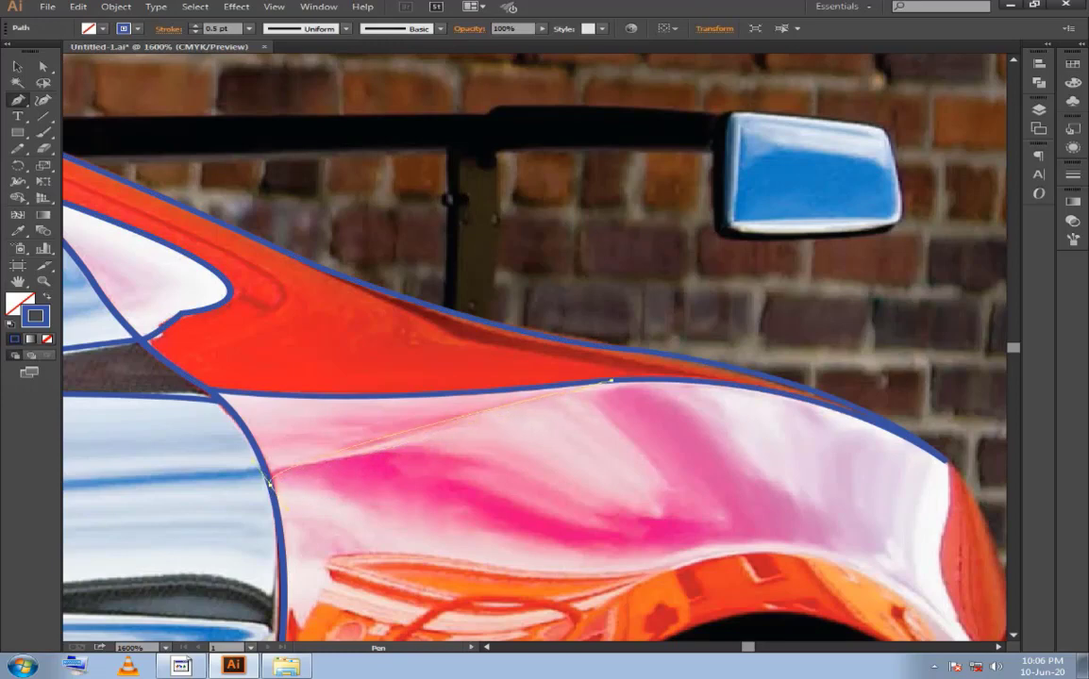
mouse_move(269, 482)
left_mouse_down()
mouse_move(437, 437)
mouse_move(418, 438)
left_mouse_up()
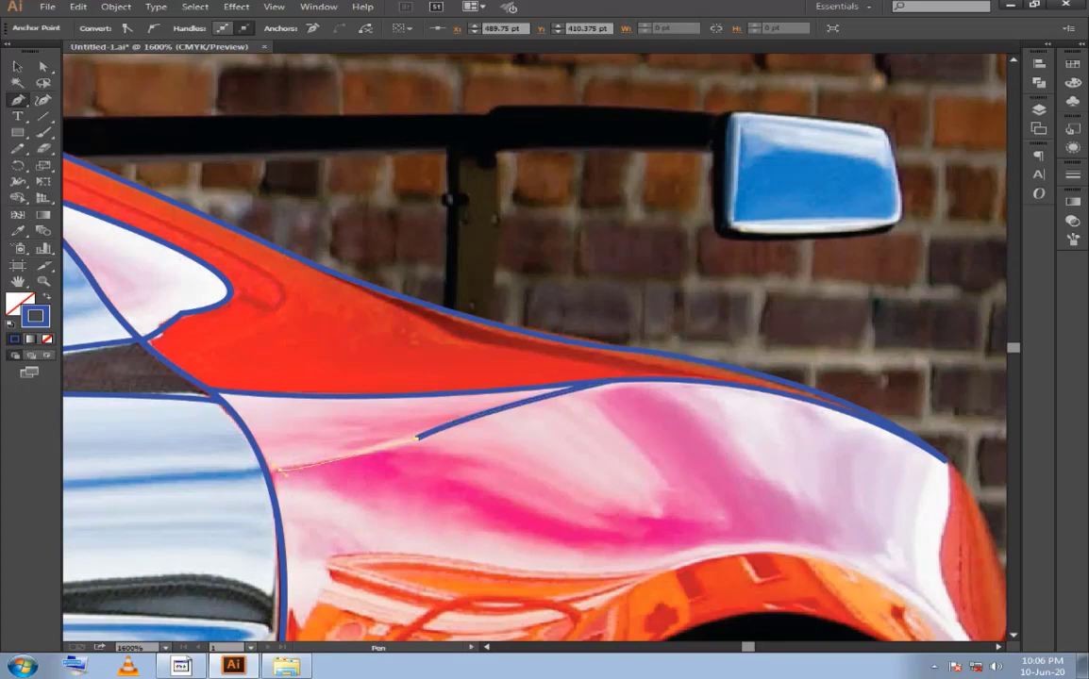
Carry the curved line from the door-edge outline up to join the upper fender line at the rear corner.
left_click(312, 461)
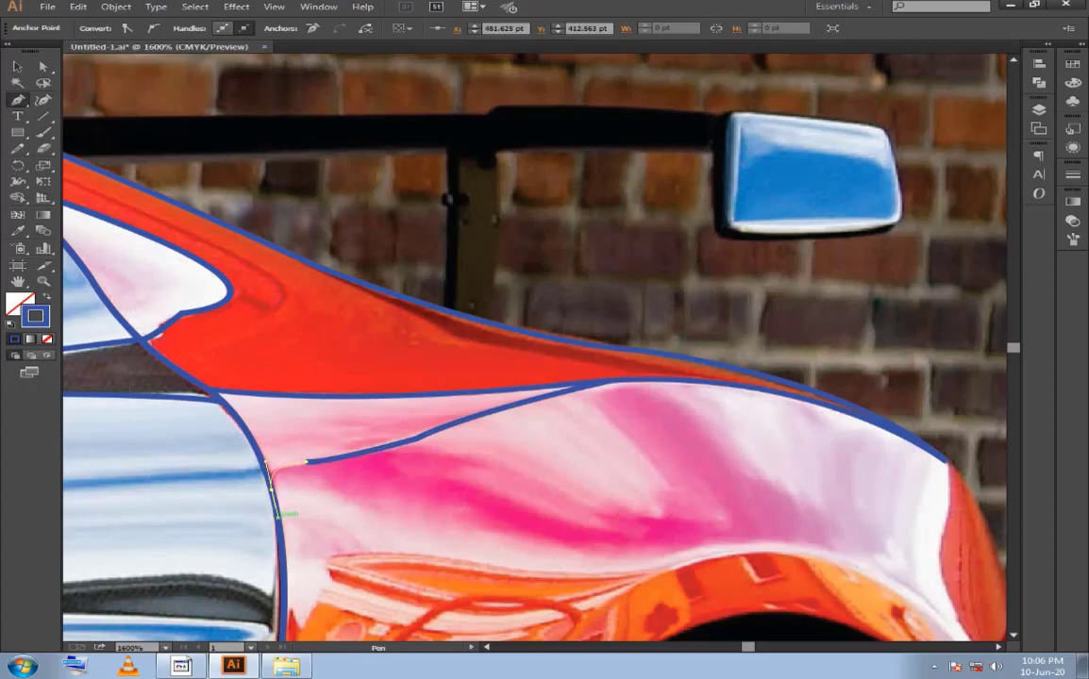
left_click_drag(271, 488, 277, 516)
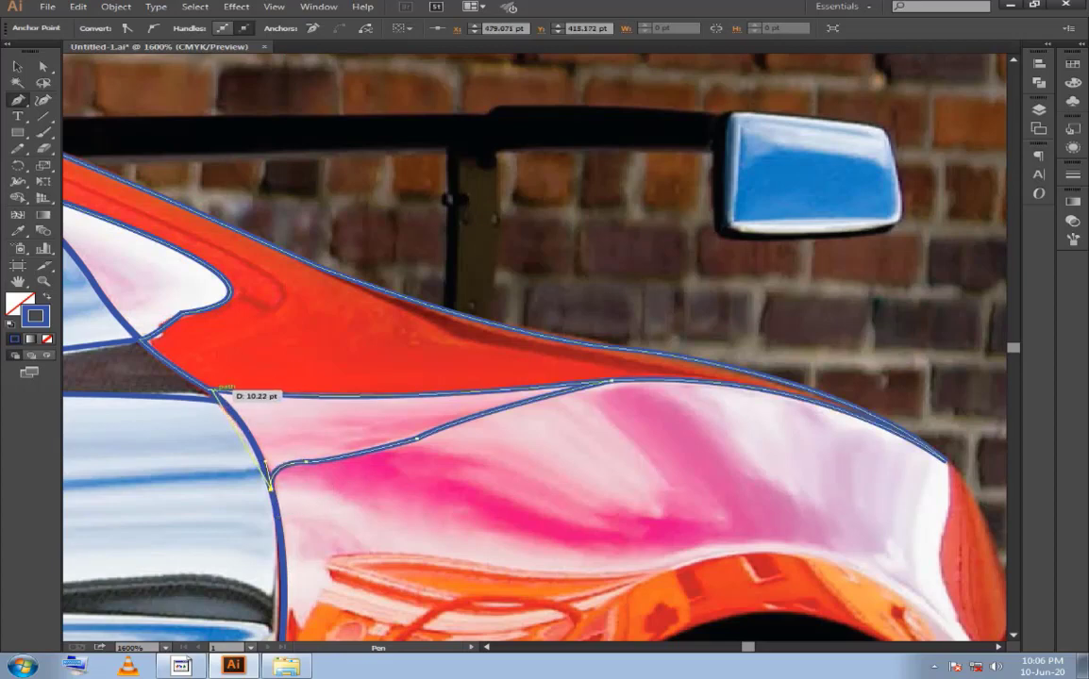
left_click_drag(210, 389, 168, 379)
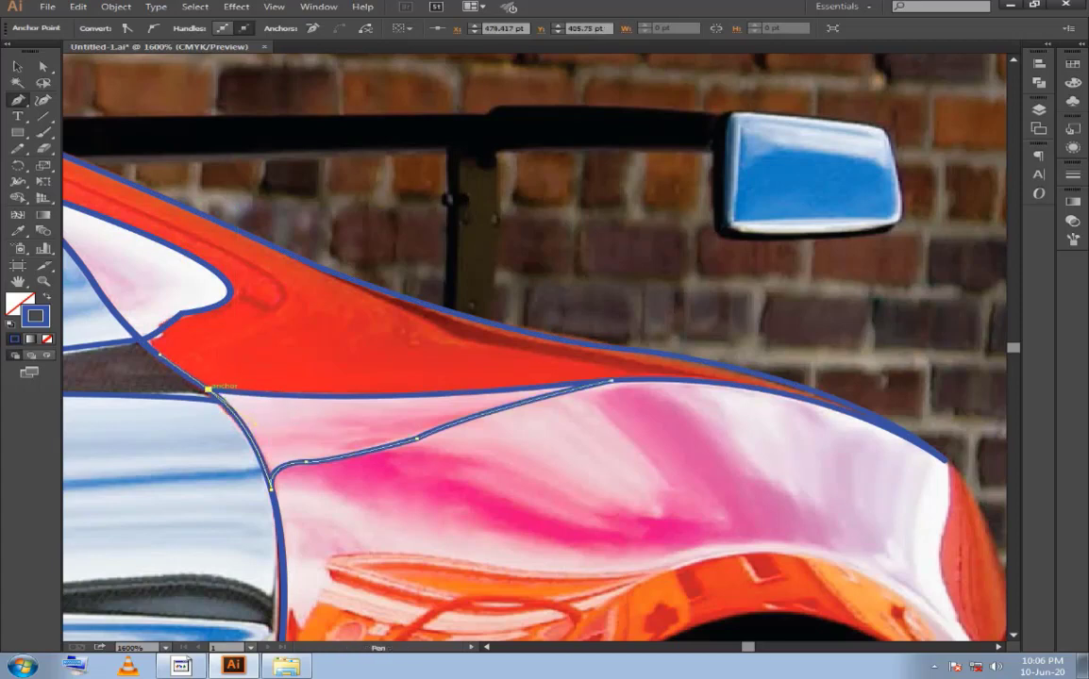
left_click(208, 388)
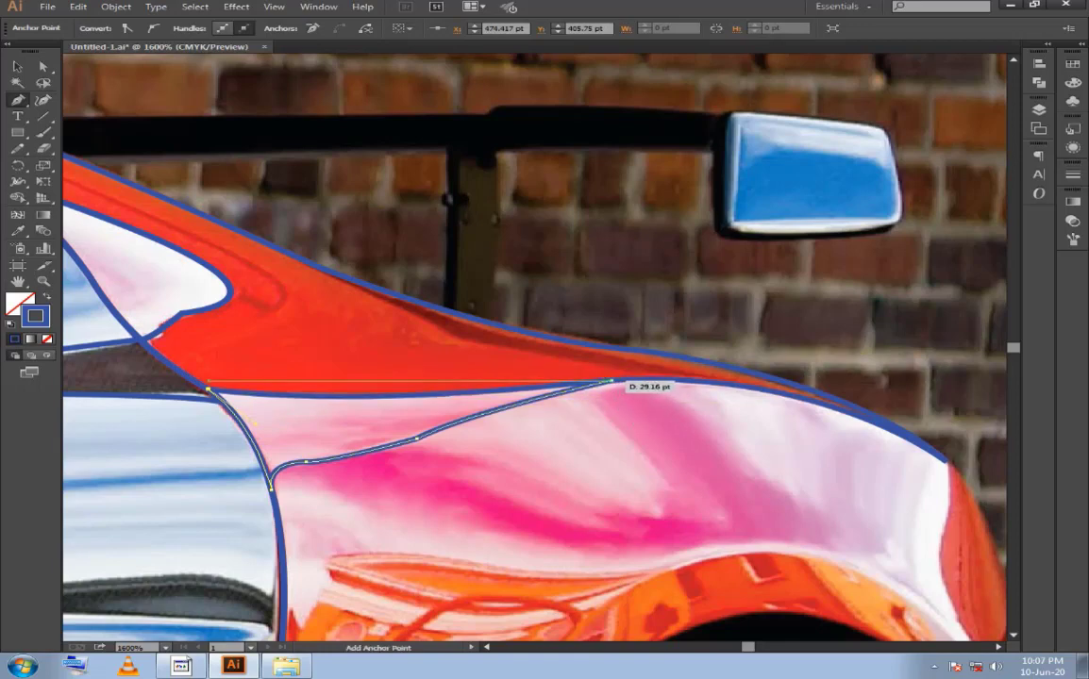
left_click(612, 380)
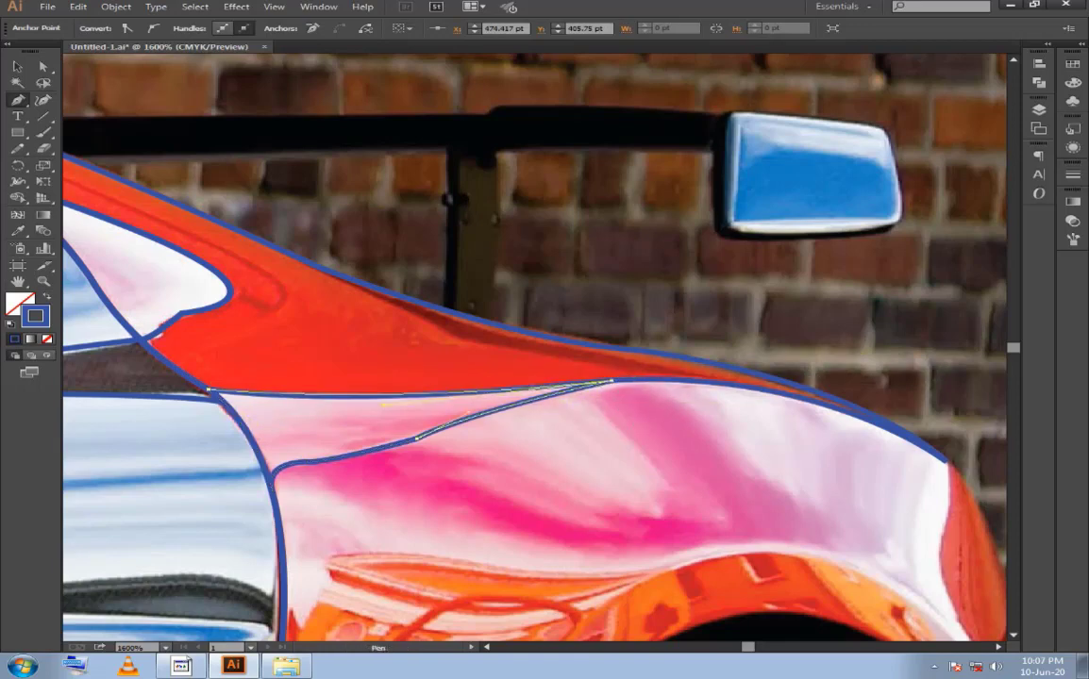
mouse_move(946, 463)
left_mouse_down()
mouse_move(844, 375)
mouse_move(752, 321)
mouse_move(832, 199)
mouse_move(827, 212)
mouse_move(809, 148)
mouse_move(758, 69)
left_mouse_up()
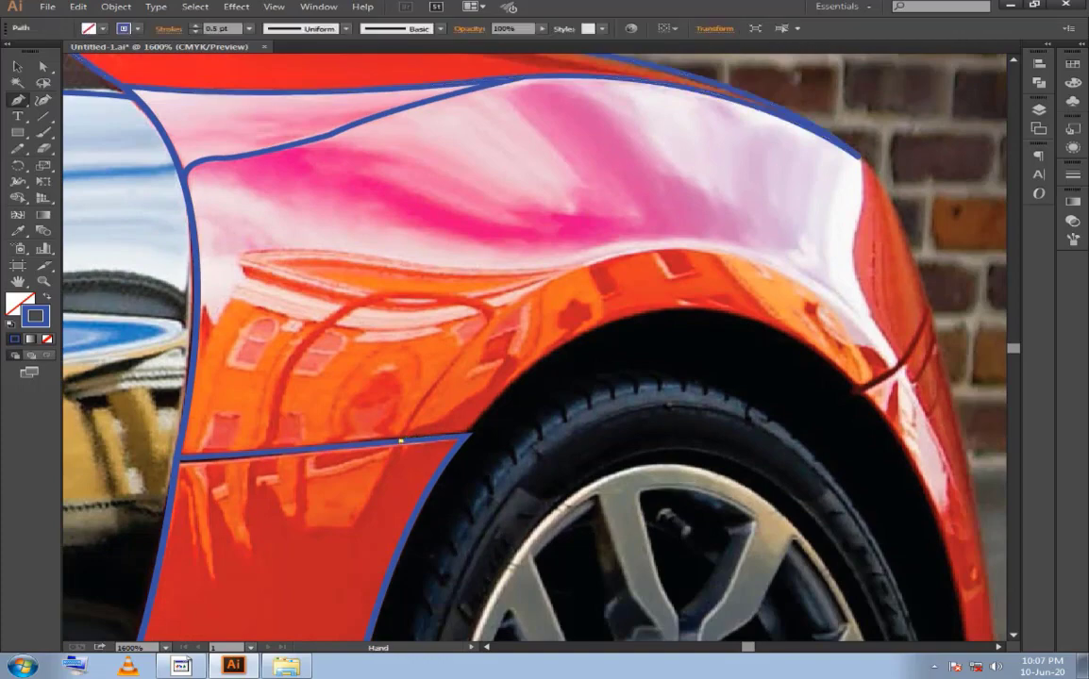
Start a pen path at the sill beside the rear wheel and curve it up over the arch top.
scroll(408, 439, "down", 1)
left_click_drag(408, 439, 378, 325)
left_click(380, 324, "ctrl")
left_click_drag(552, 604, 498, 515)
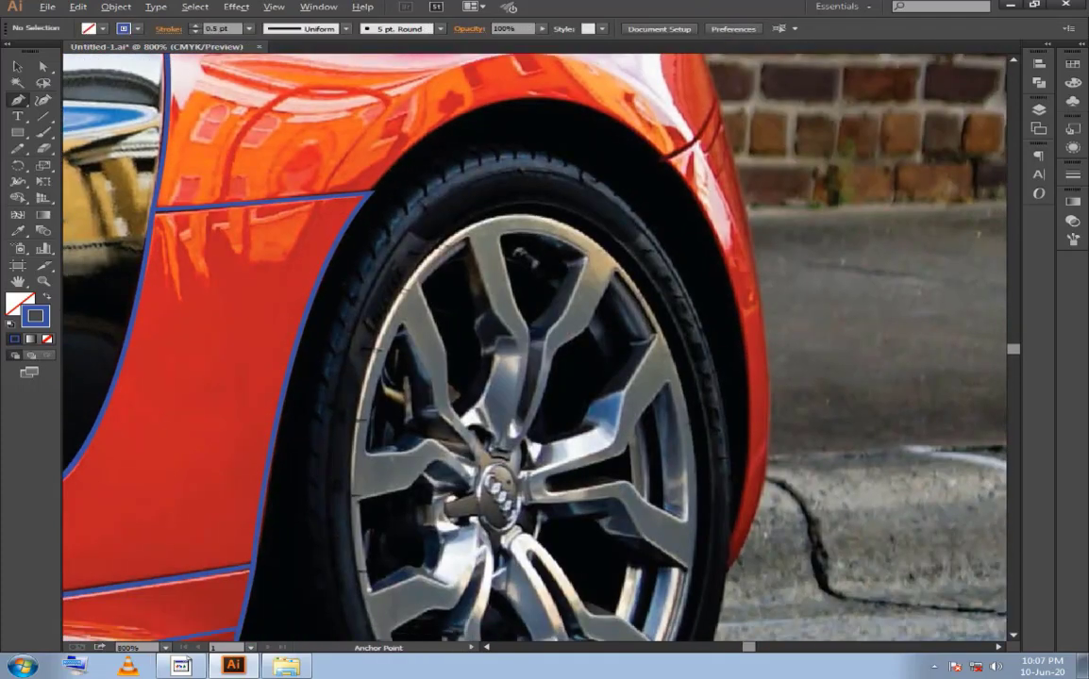
scroll(500, 472, "down", 1)
left_click_drag(500, 472, 485, 489)
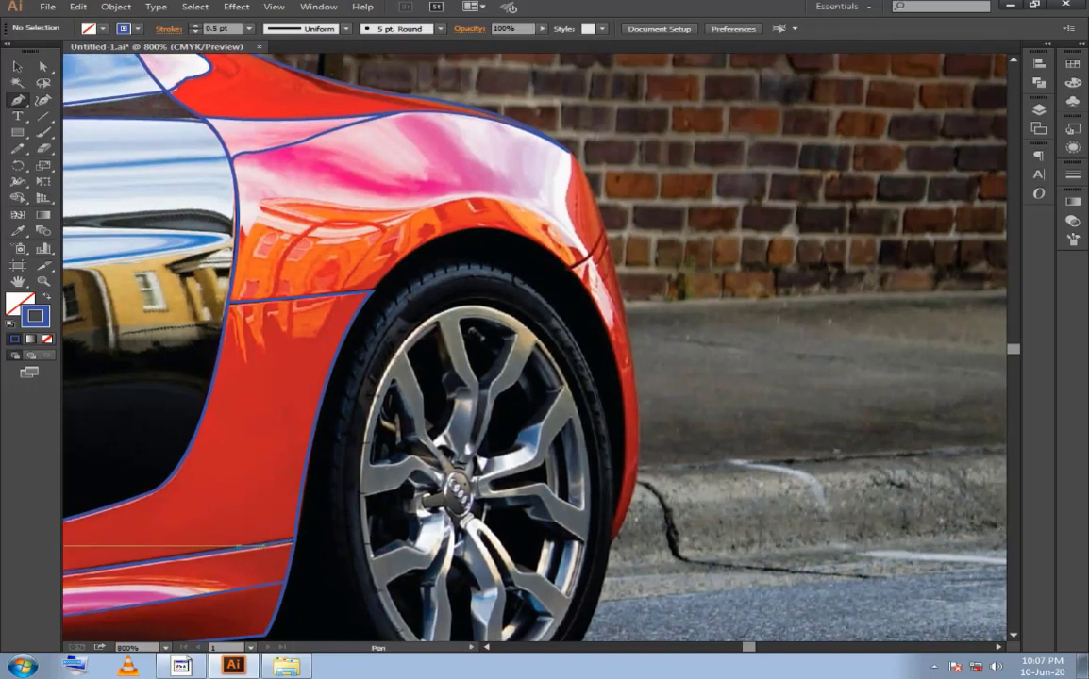
left_click(267, 545)
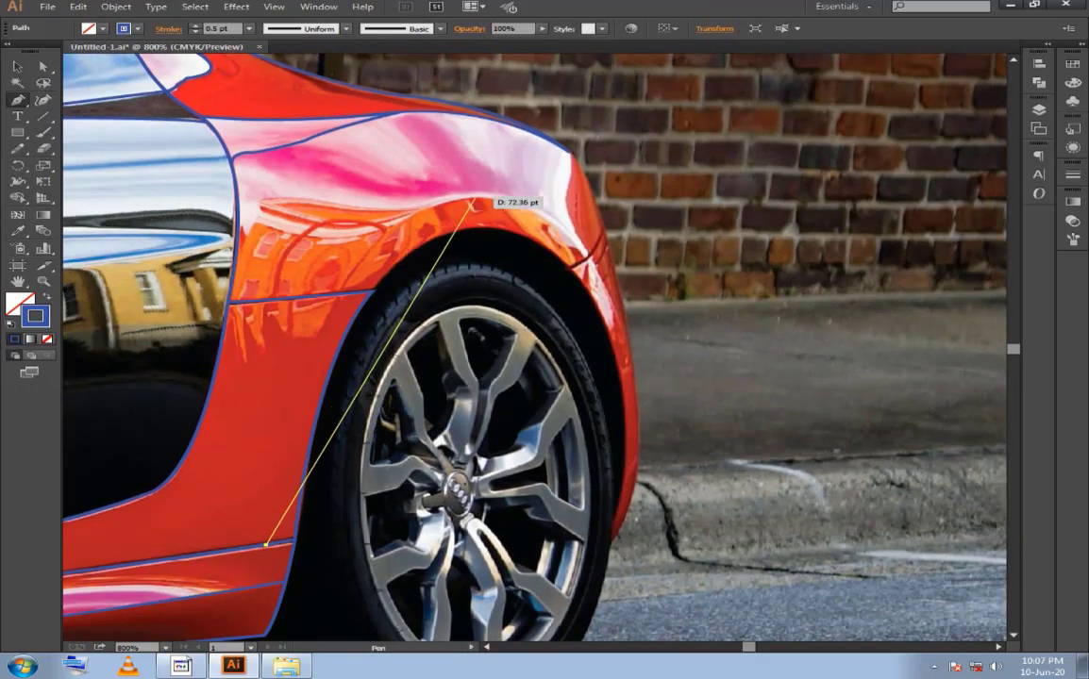
mouse_move(552, 192)
left_mouse_down()
mouse_move(681, 141)
mouse_move(651, 203)
left_mouse_up()
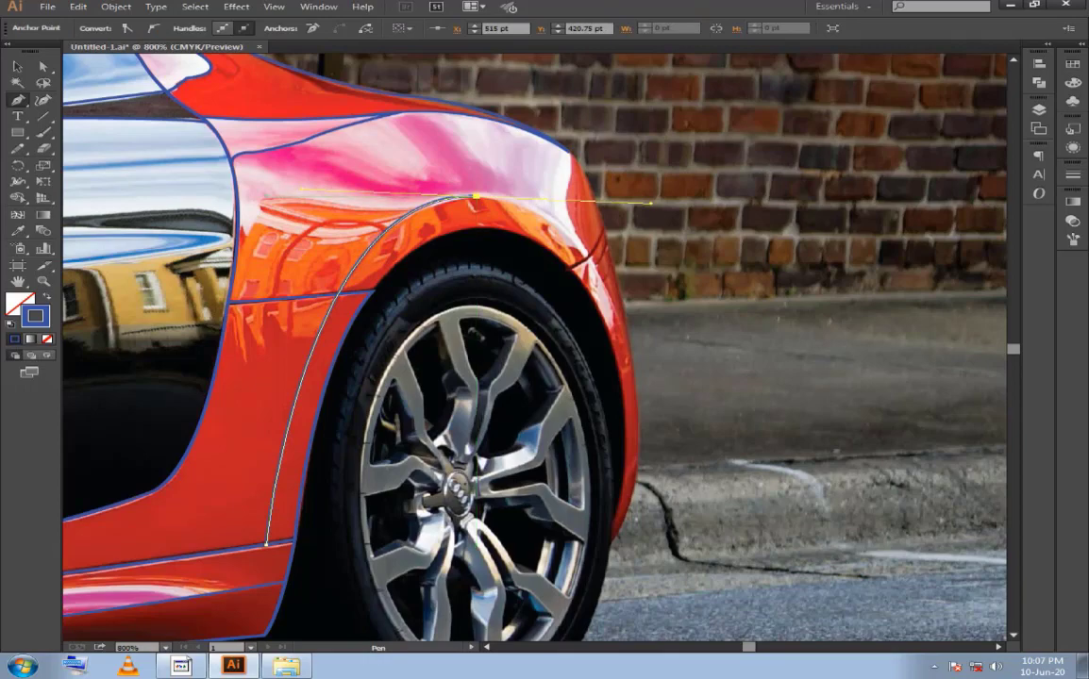
left_click_drag(477, 196, 618, 516)
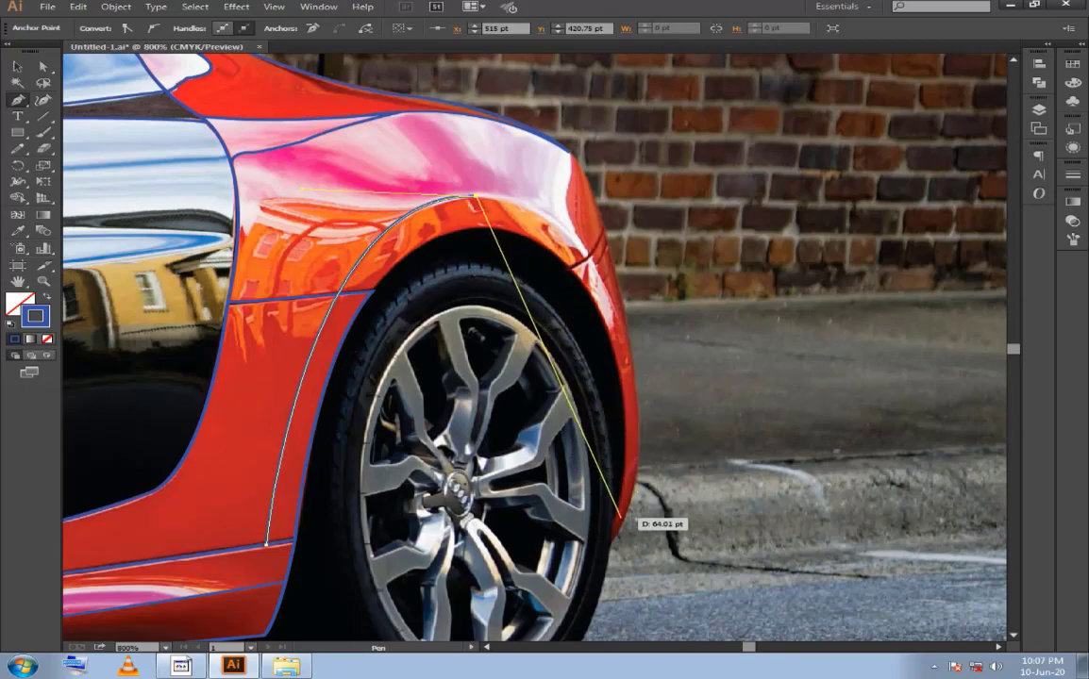
mouse_move(619, 517)
left_mouse_down()
mouse_move(615, 534)
mouse_move(500, 639)
left_mouse_up()
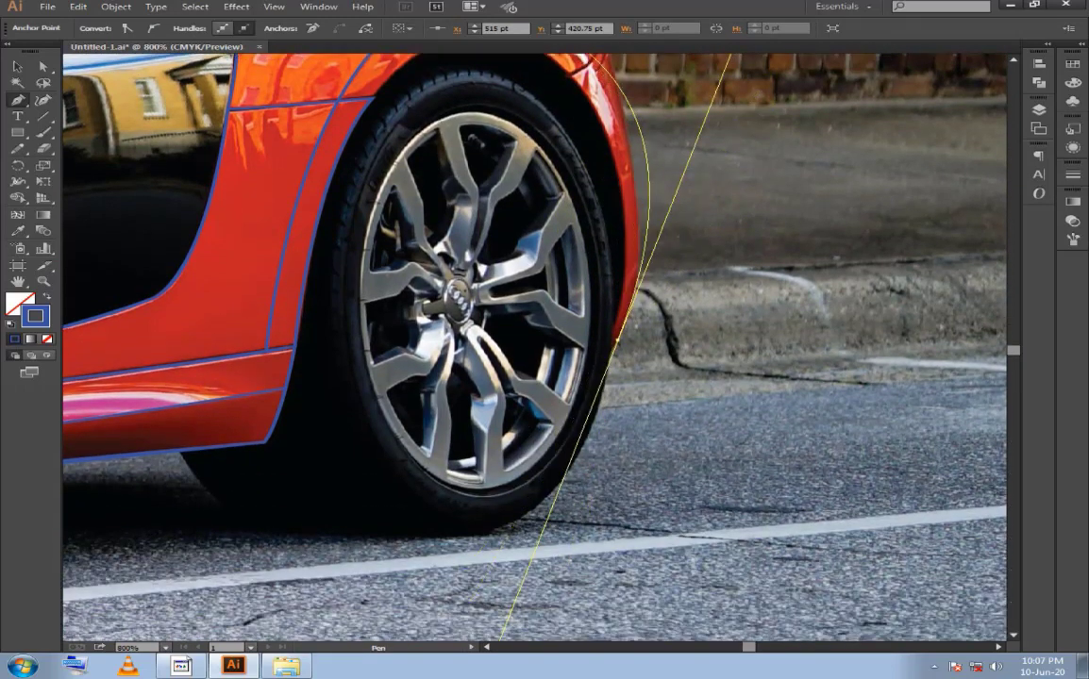
Curve the arch outline down behind the rear wheel, then trace the inner arch edge back forward.
key("ctrl+minus")
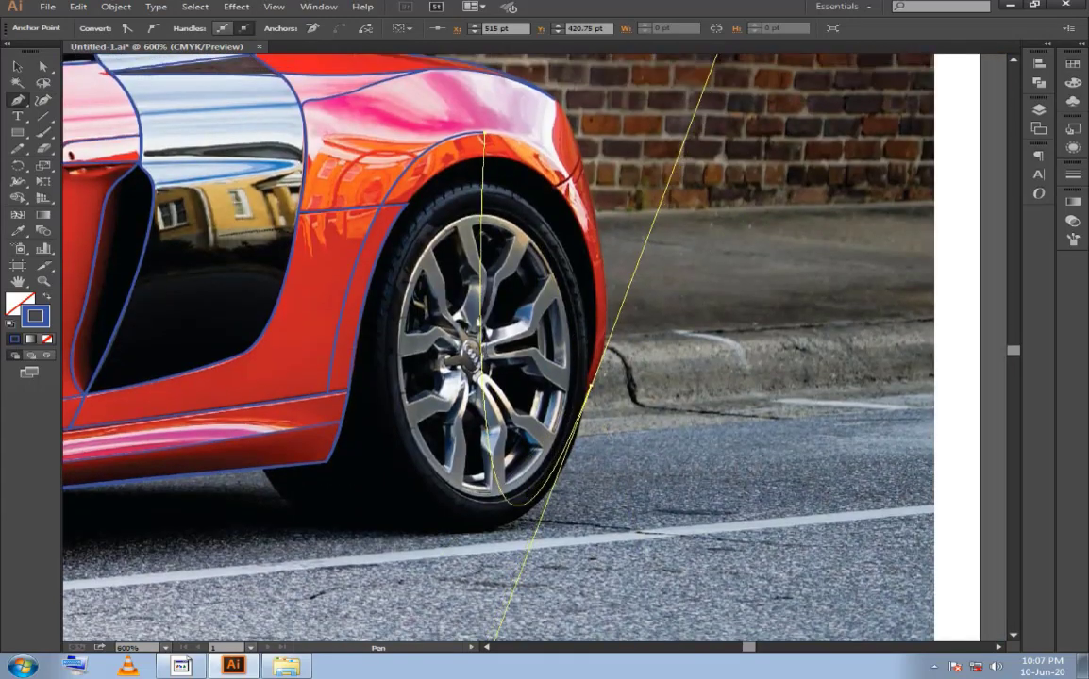
mouse_move(496, 639)
left_mouse_down()
mouse_move(555, 577)
mouse_move(541, 564)
mouse_move(547, 586)
left_mouse_up()
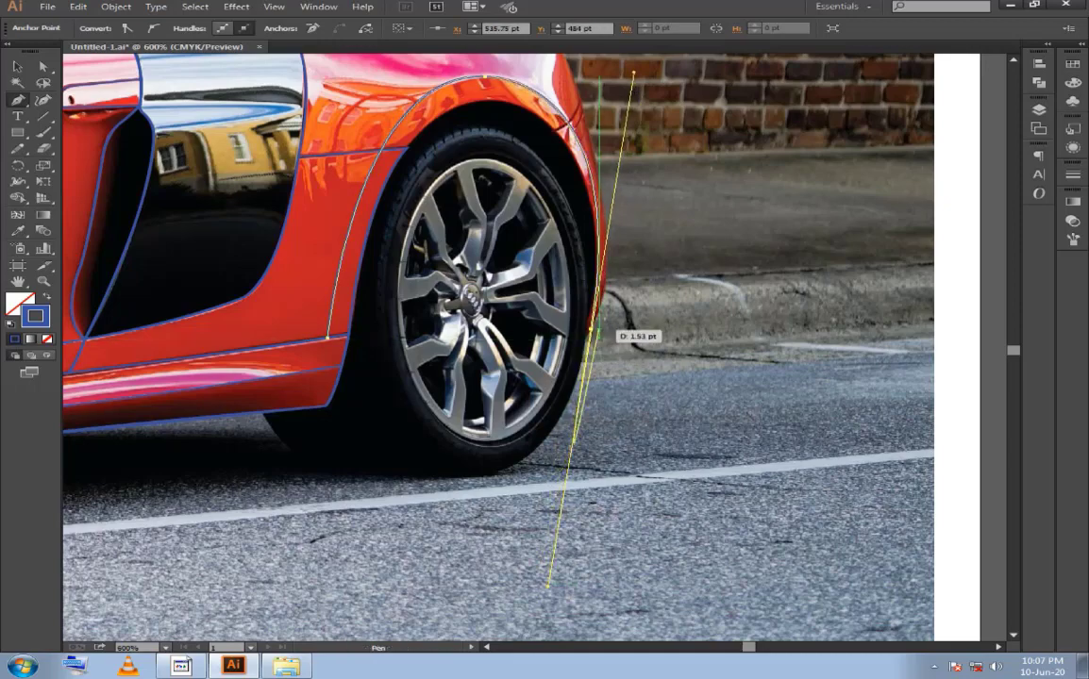
mouse_move(589, 328)
left_mouse_down()
mouse_move(463, 106)
mouse_move(630, 82)
mouse_move(542, 104)
left_mouse_up()
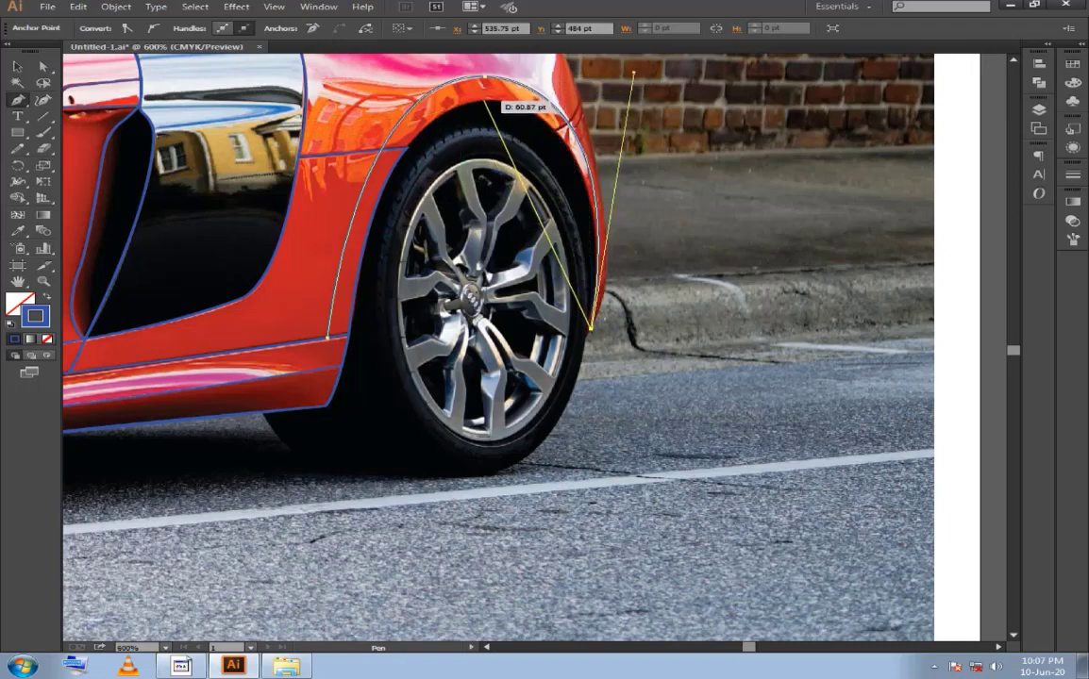
left_click_drag(542, 104, 524, 102)
left_click_drag(629, 104, 622, 95)
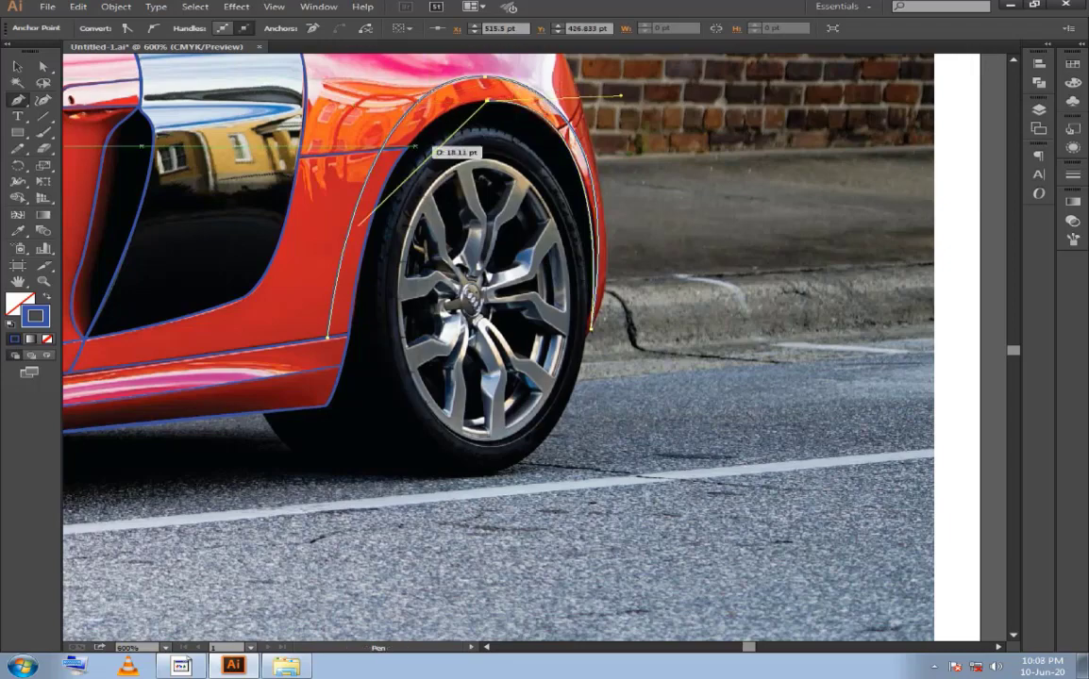
mouse_move(327, 337)
left_mouse_down()
mouse_move(345, 335)
mouse_move(323, 491)
left_mouse_up()
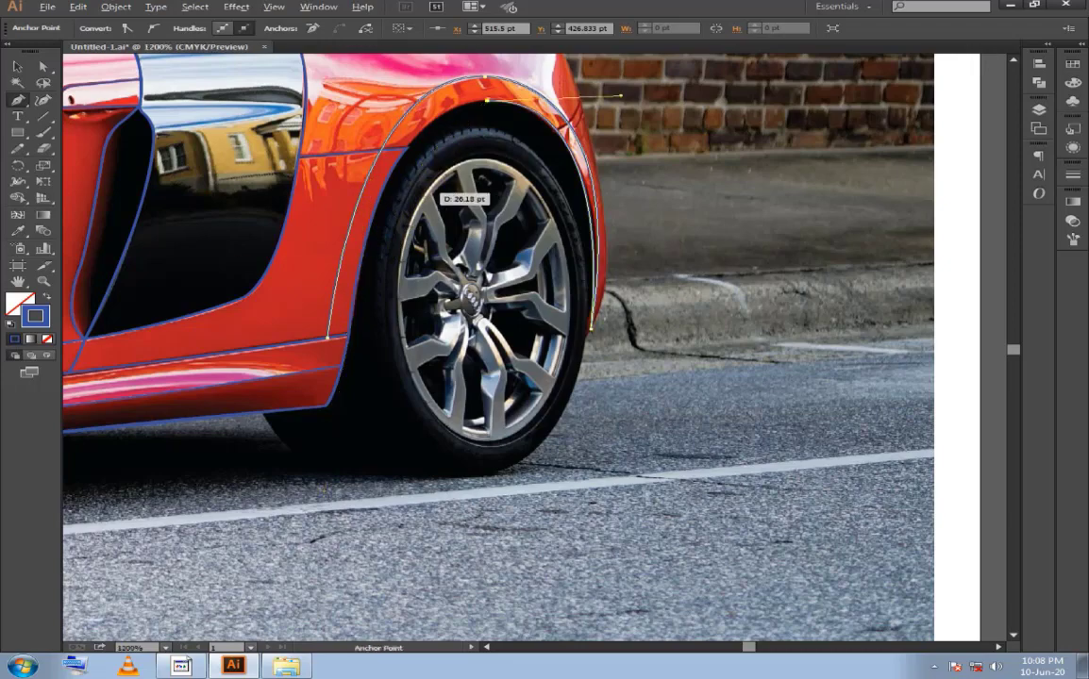
Run the inner arch edge down to the sill, closing the slim trim strip, then deselect and inspect it.
scroll(420, 198, "up", 2)
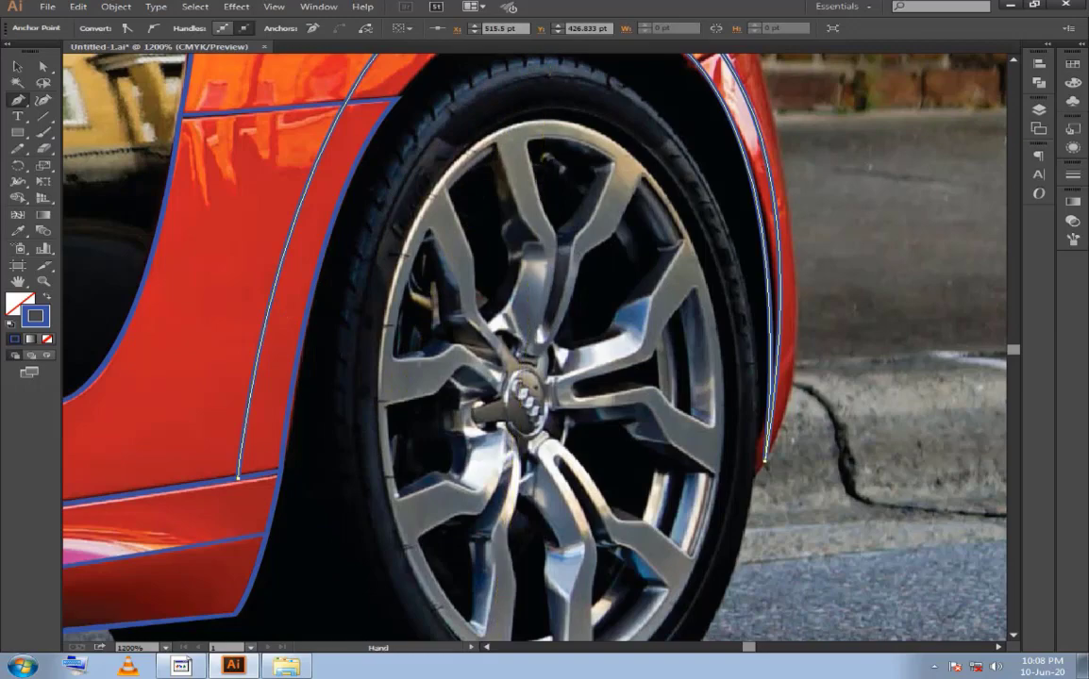
mouse_move(411, 62)
left_mouse_down()
mouse_move(336, 259)
mouse_move(250, 385)
left_mouse_up()
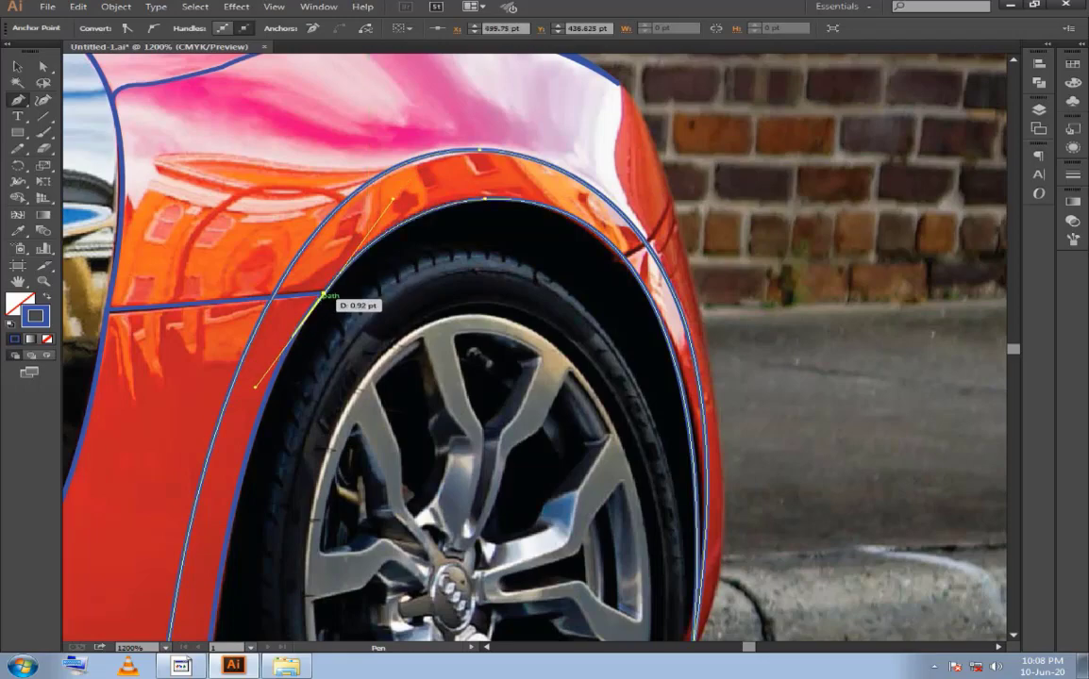
scroll(302, 217, "down", 1)
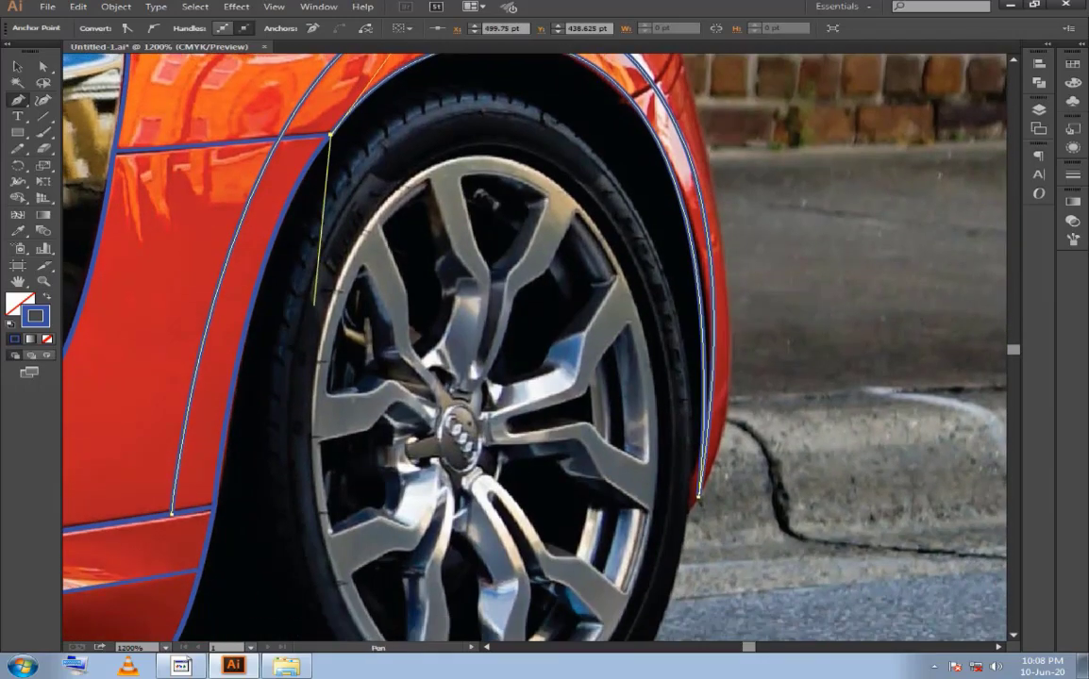
scroll(216, 500, "down", 1)
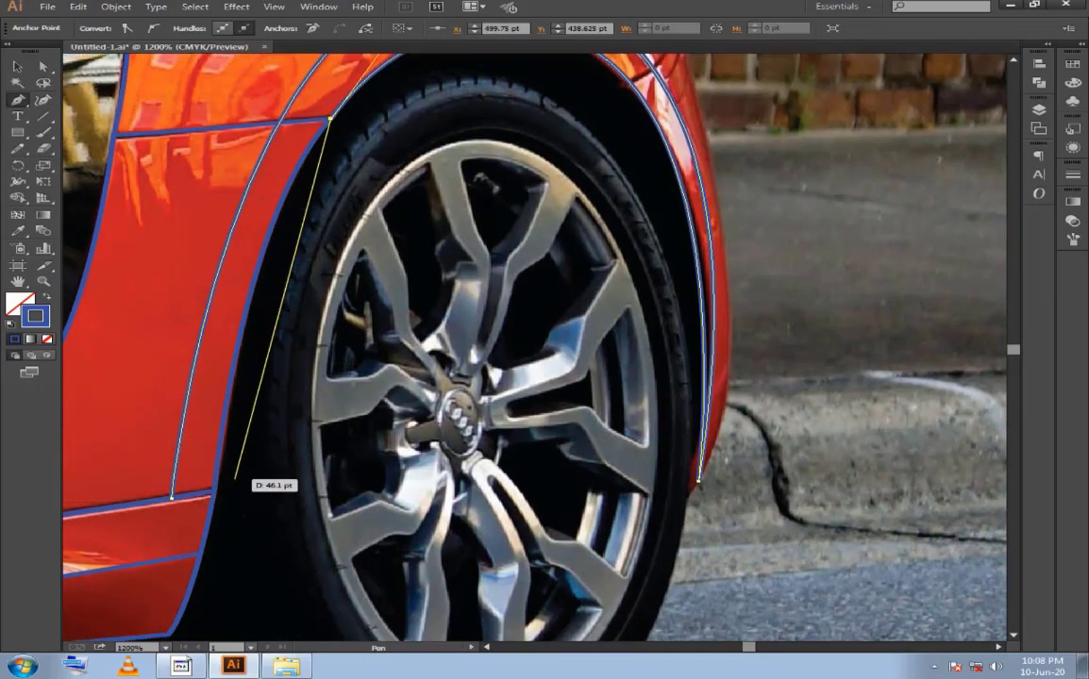
scroll(235, 478, "down", 2)
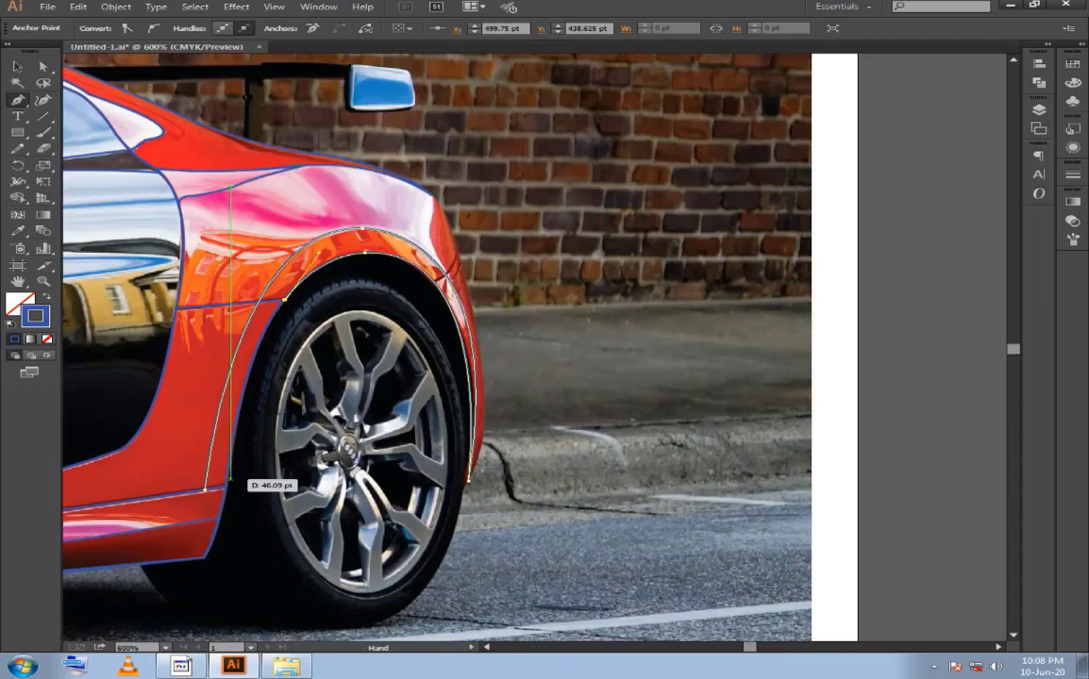
scroll(235, 415, "down", 3)
scroll(234, 415, "up", 1)
scroll(246, 420, "up", 2)
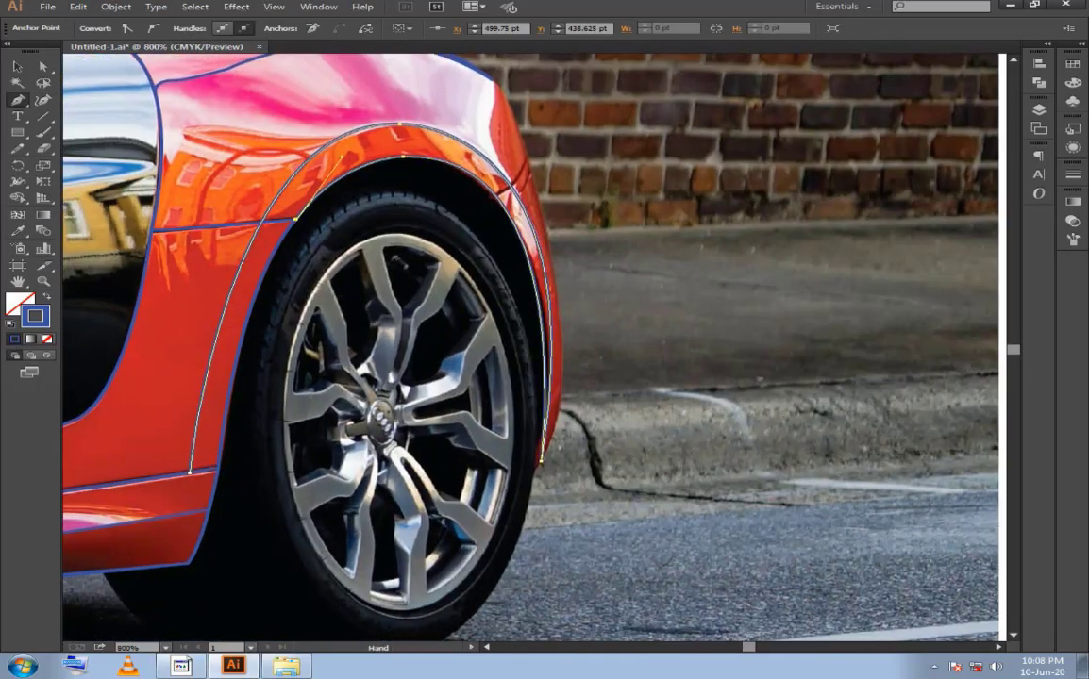
left_click_drag(260, 420, 364, 298)
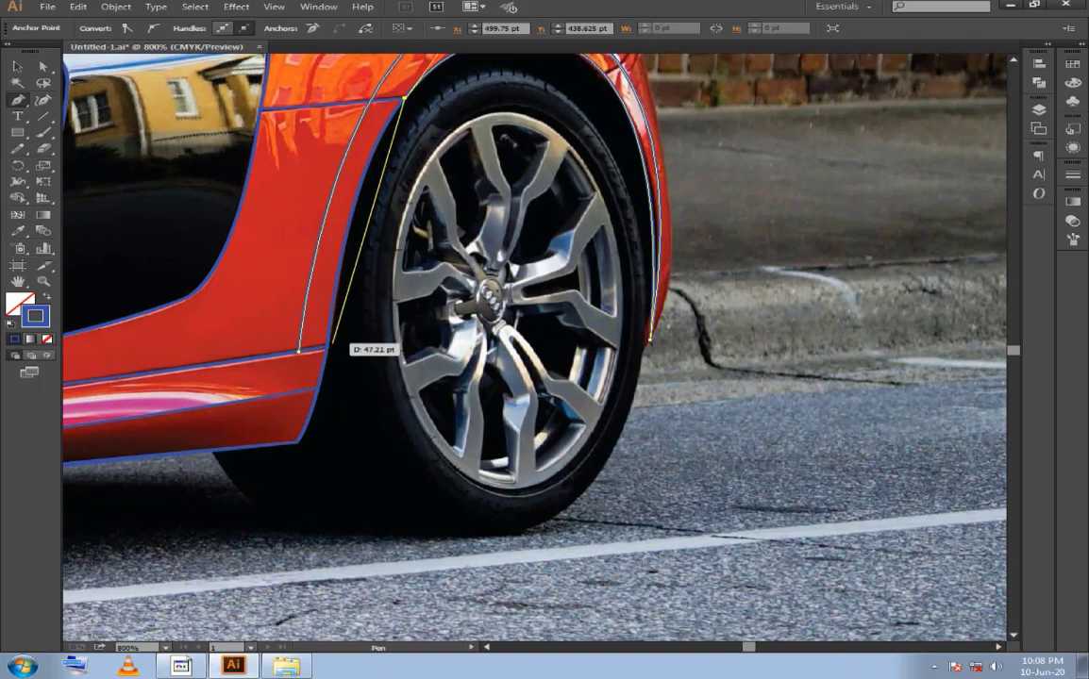
mouse_move(327, 345)
left_mouse_down()
mouse_move(310, 529)
mouse_move(326, 350)
left_mouse_up()
left_click(510, 392, "ctrl")
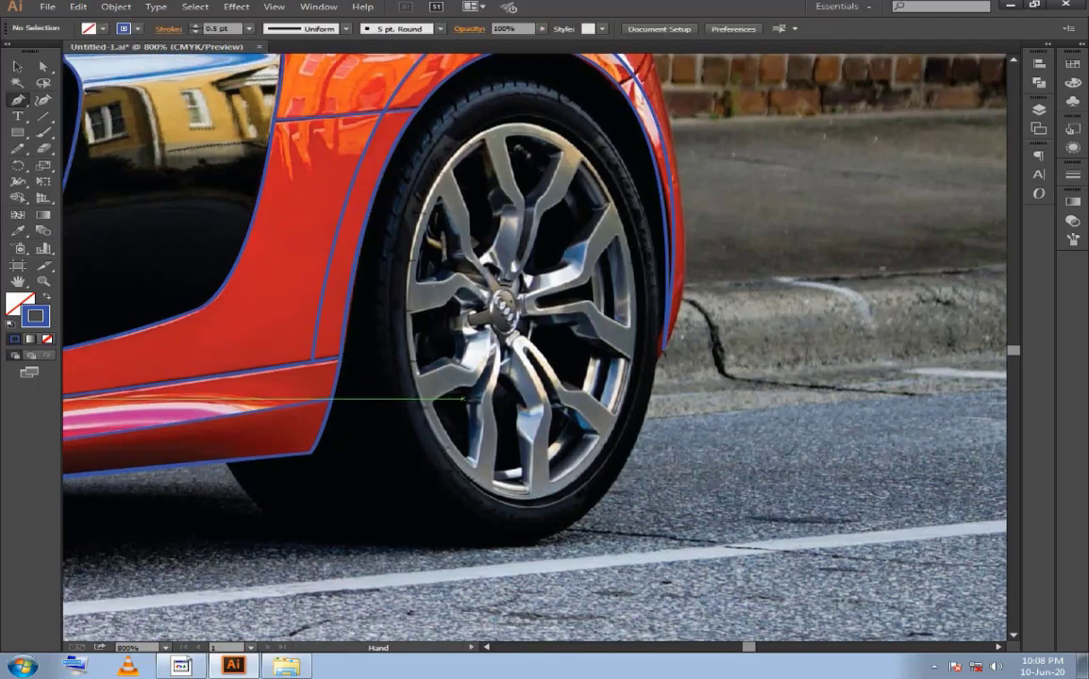
key("ctrl+equal")
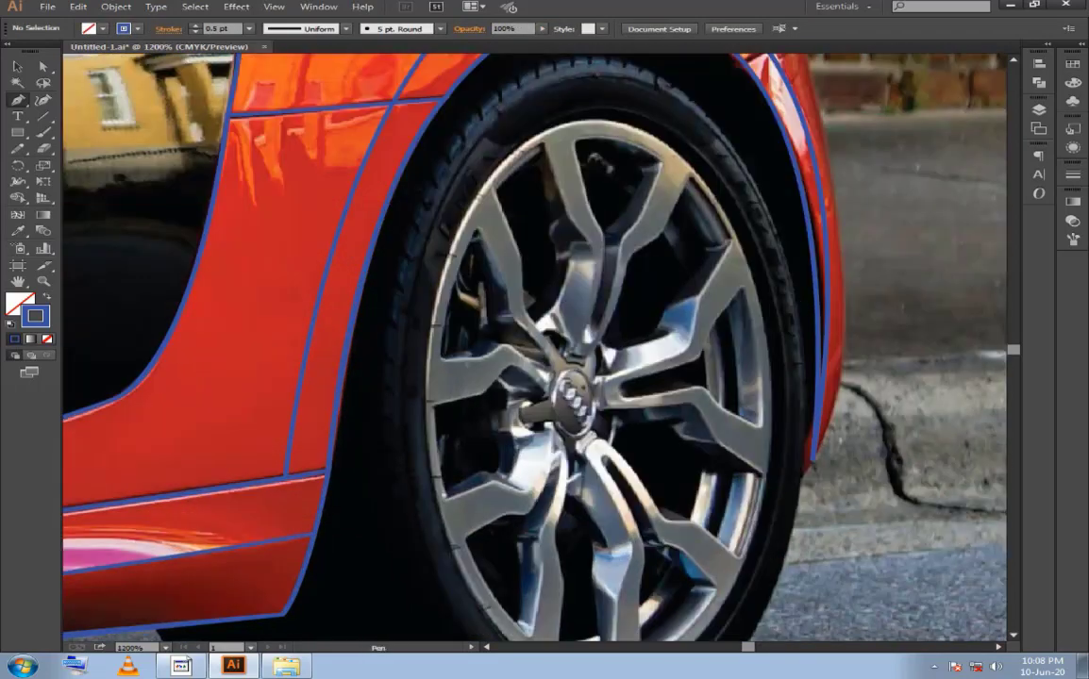